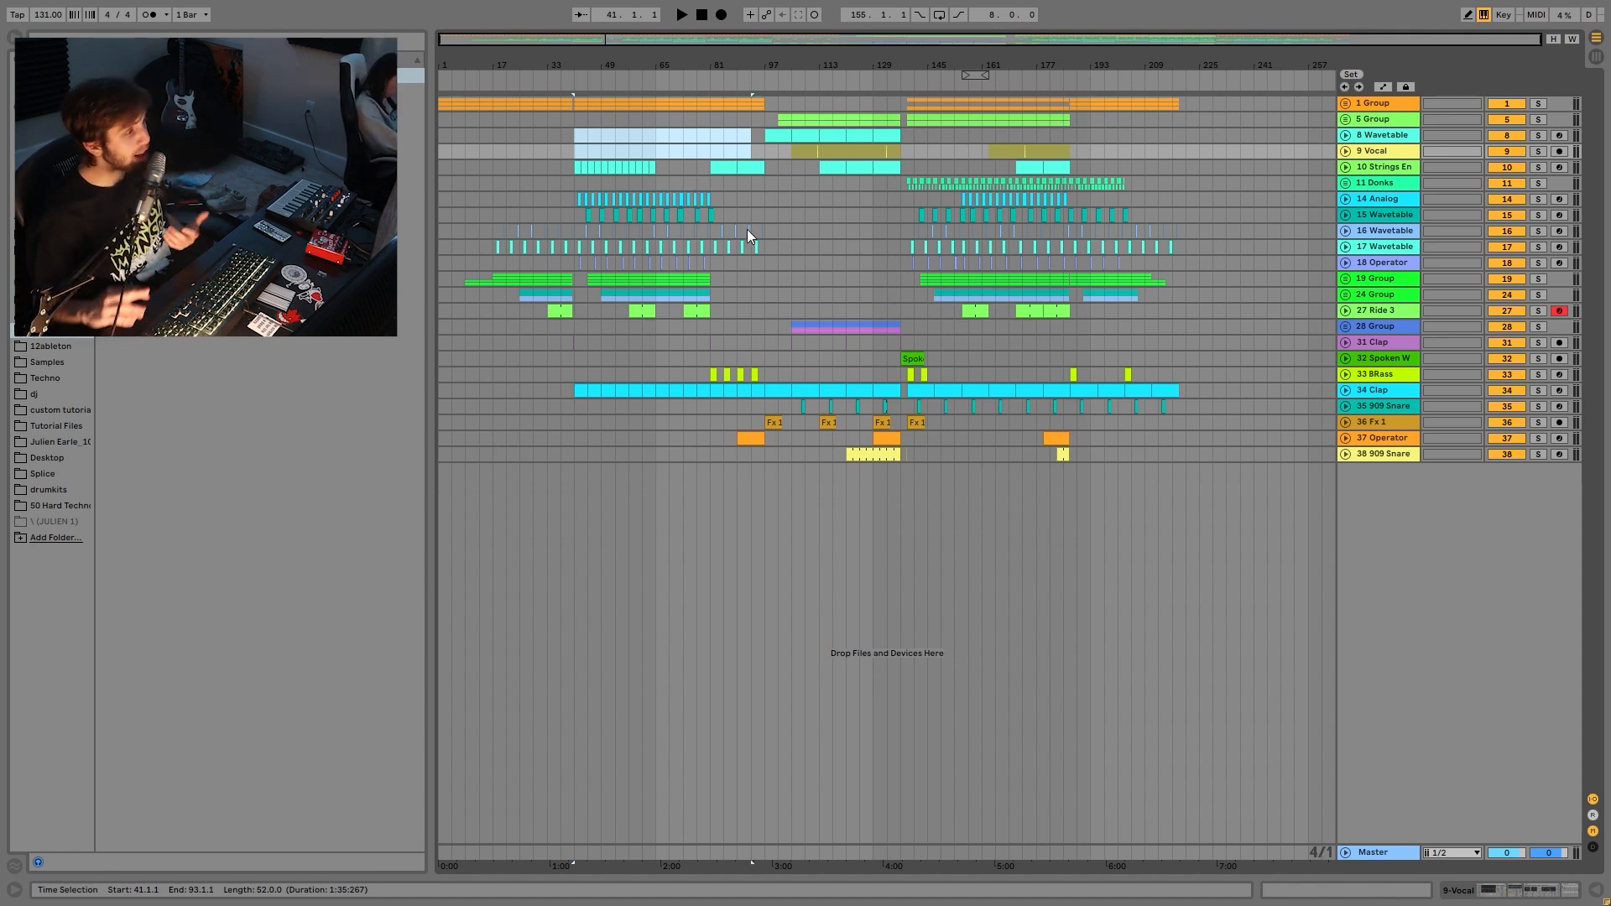
- Mark several time ranges across the arrangement, from bars 1–45 through bars 141–185
drag(440, 103, 765, 113)
drag(906, 108, 997, 156)
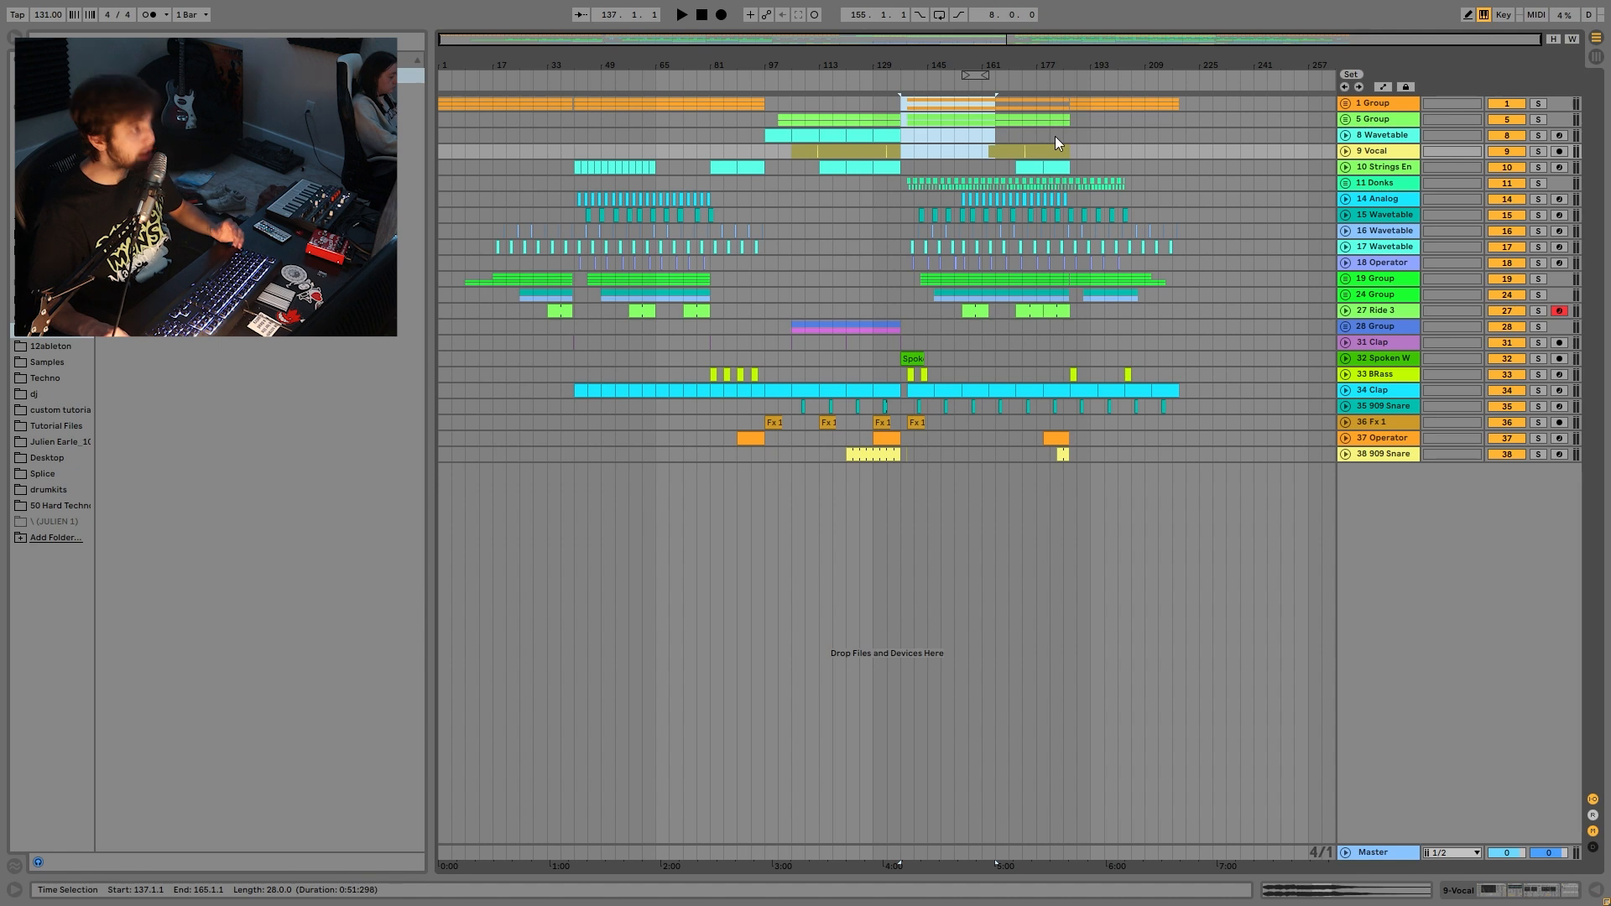
drag(581, 102, 695, 215)
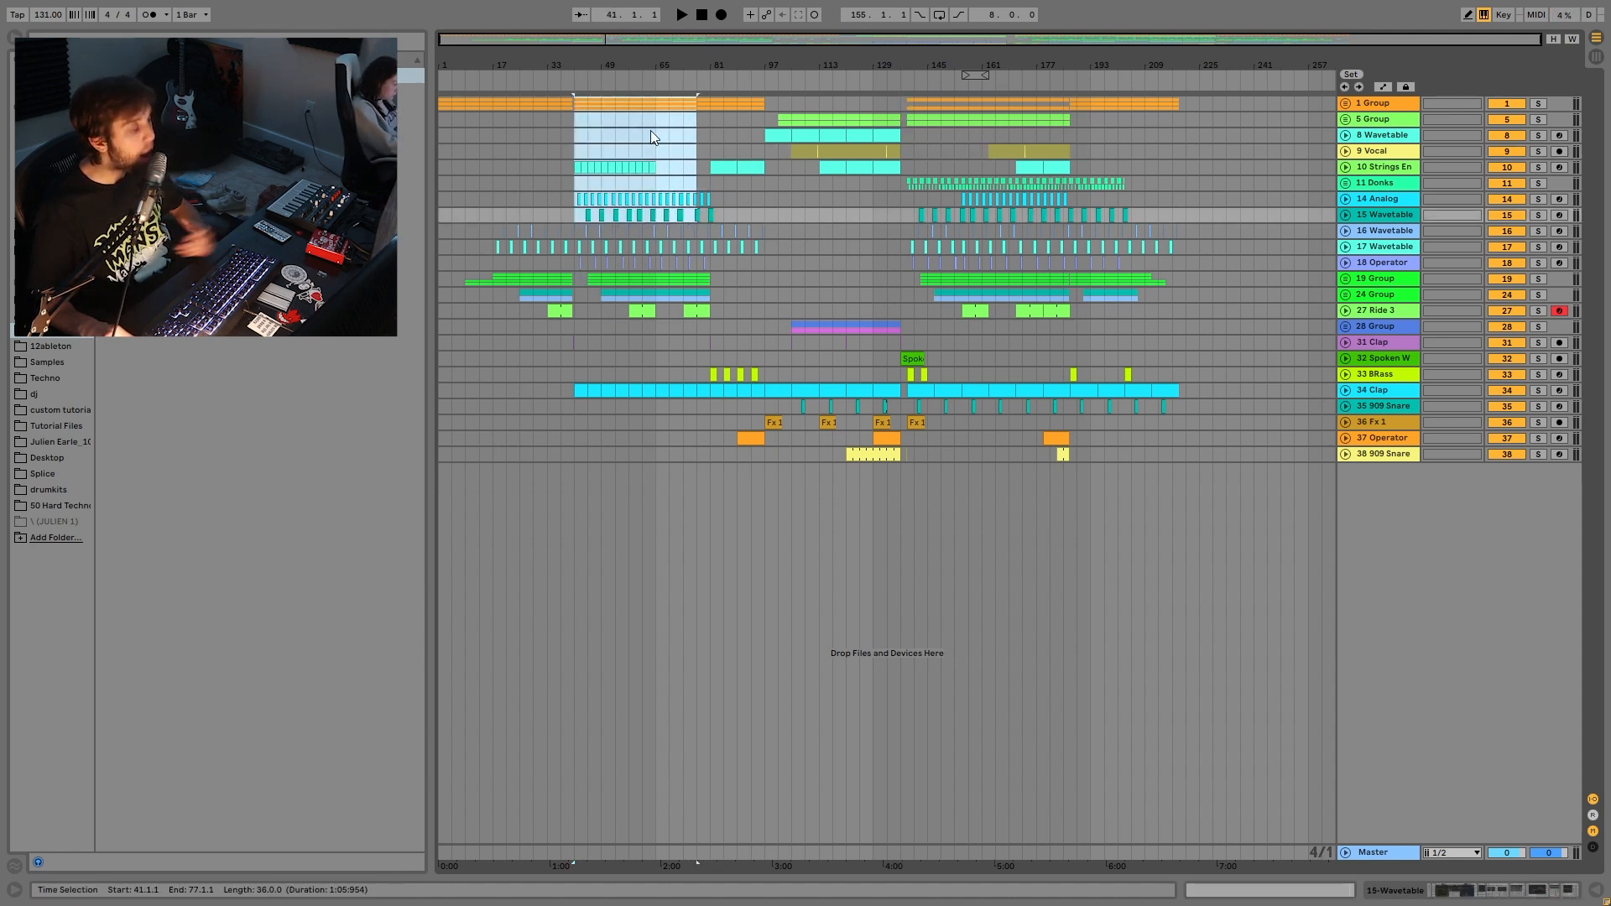
drag(662, 101, 577, 153)
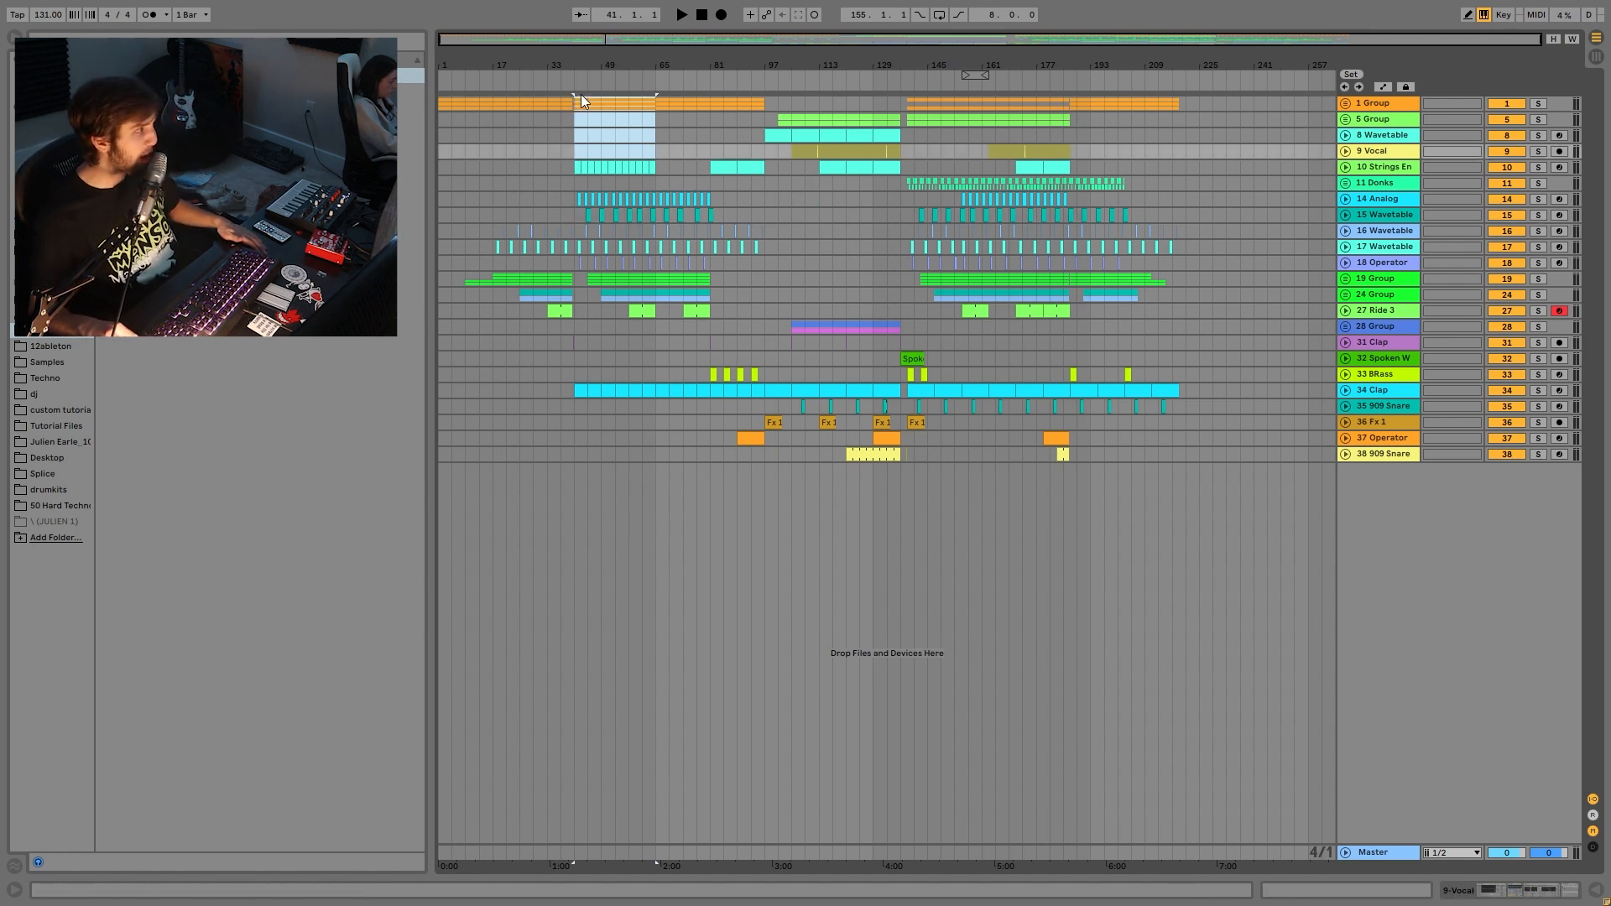
drag(632, 120, 641, 210)
drag(833, 102, 868, 232)
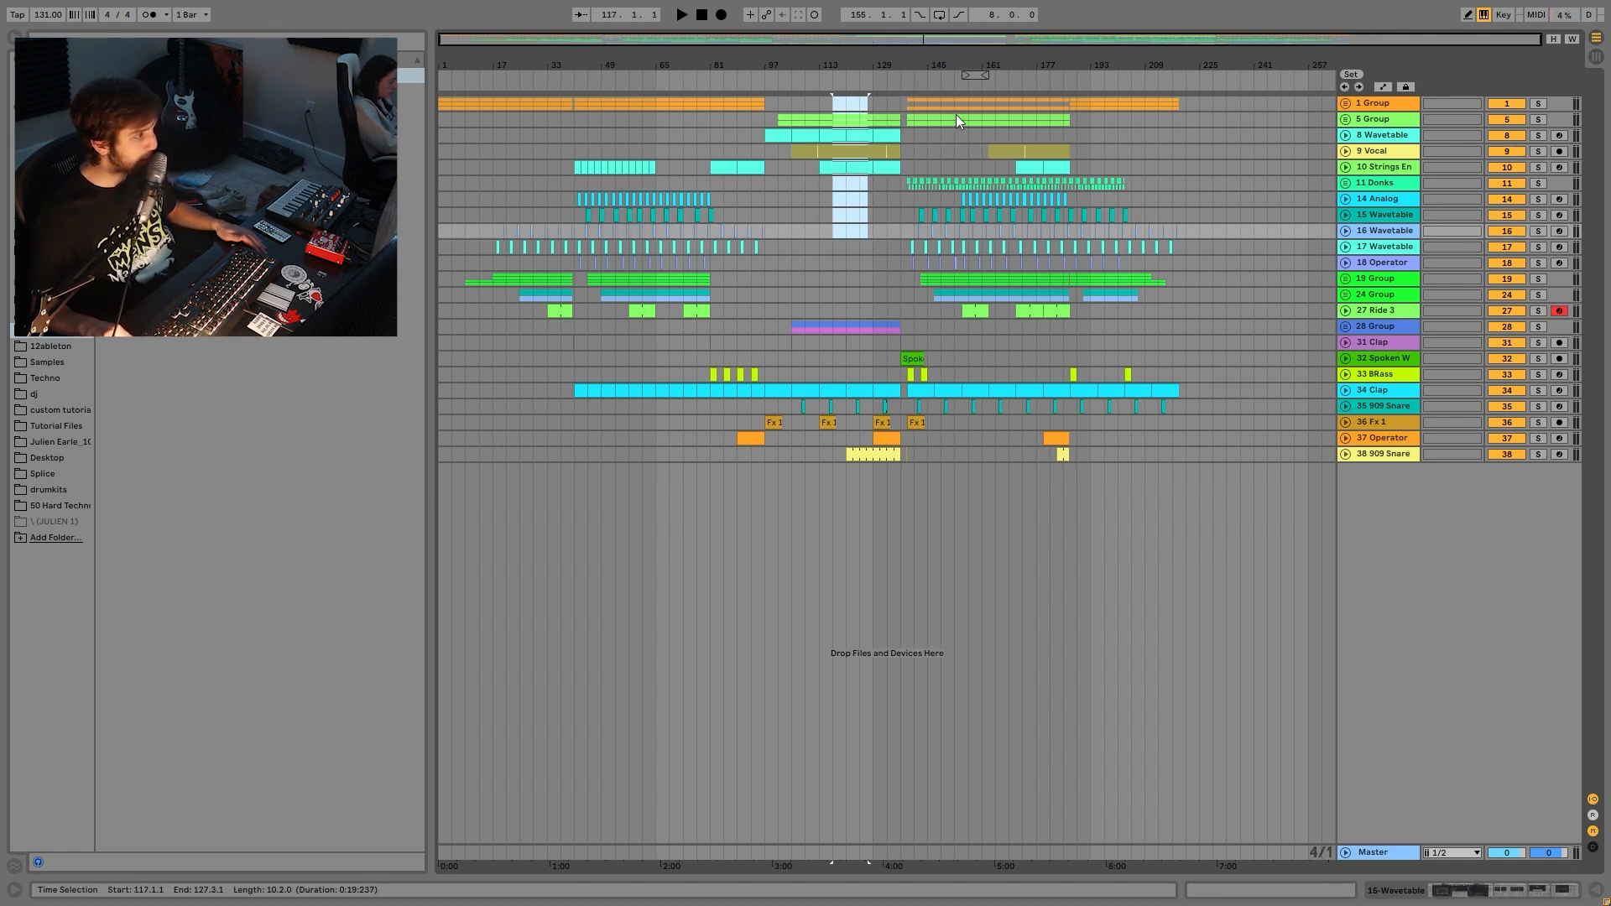
drag(916, 102, 1029, 189)
drag(933, 244, 1063, 263)
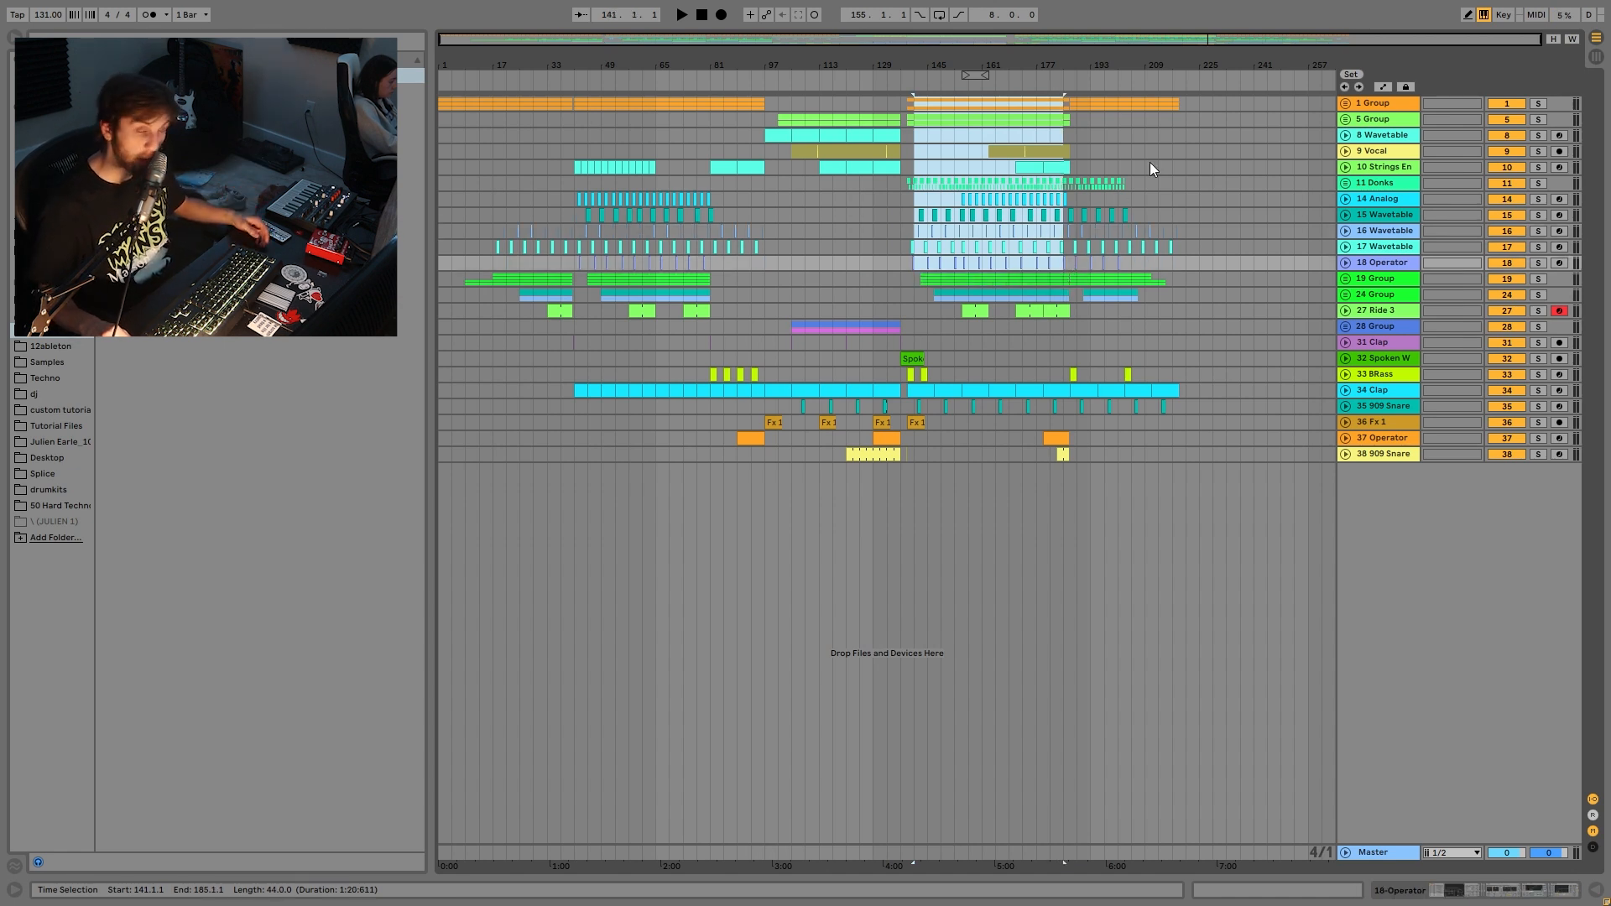
- Unfold and solo 1 Group, audition the kick clip at bar 73, then solo the first kick 55
click(1381, 104)
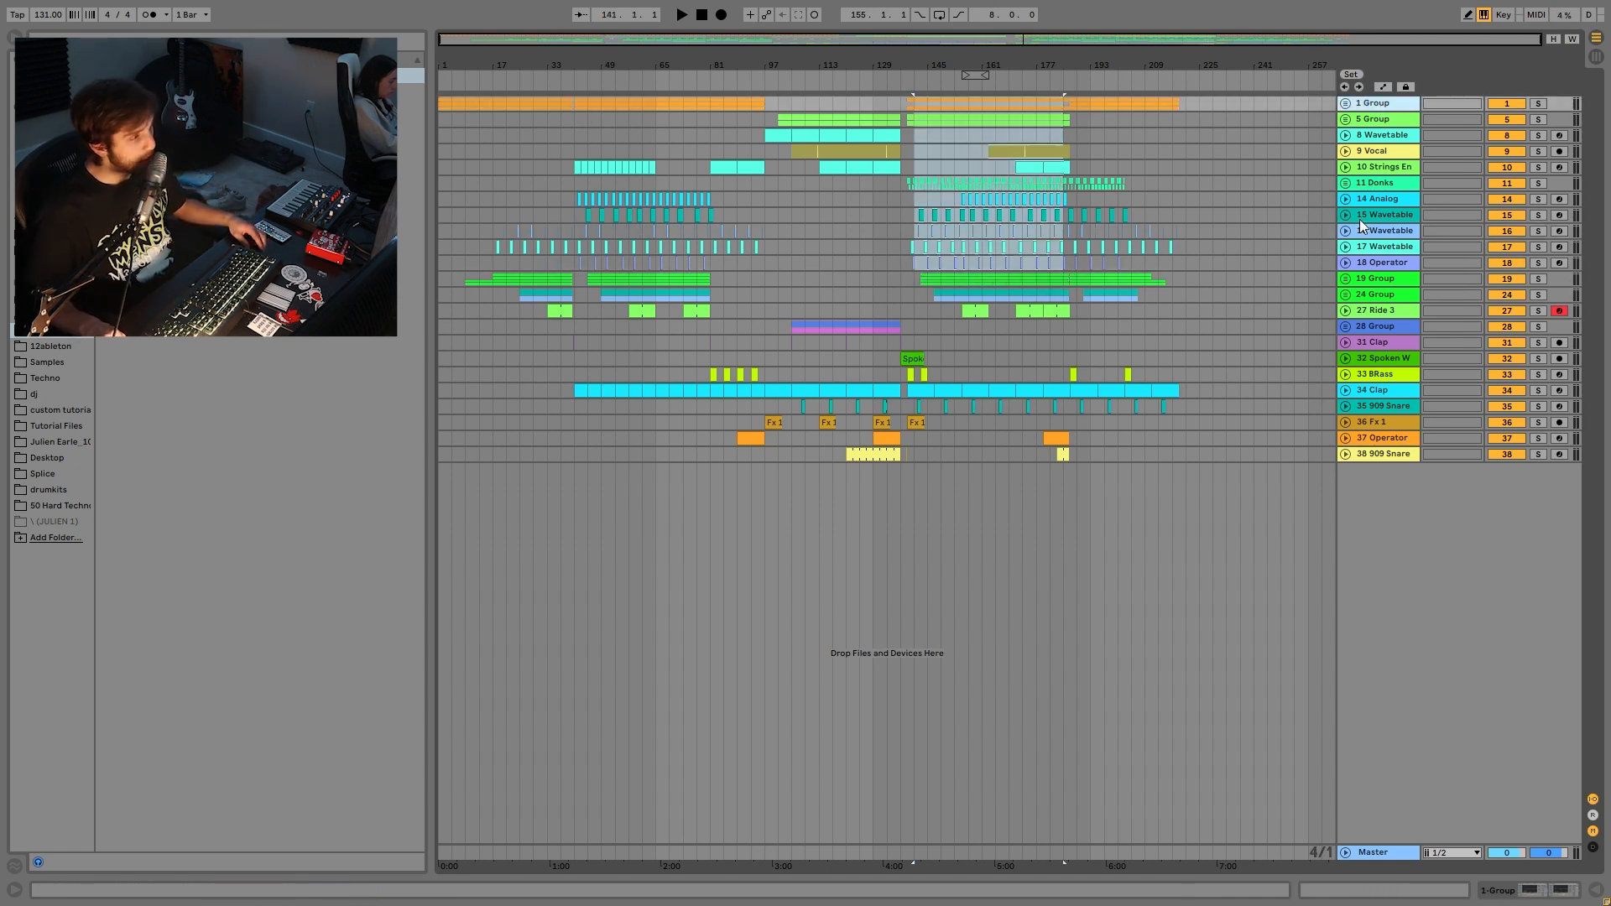
click(1346, 103)
click(1535, 104)
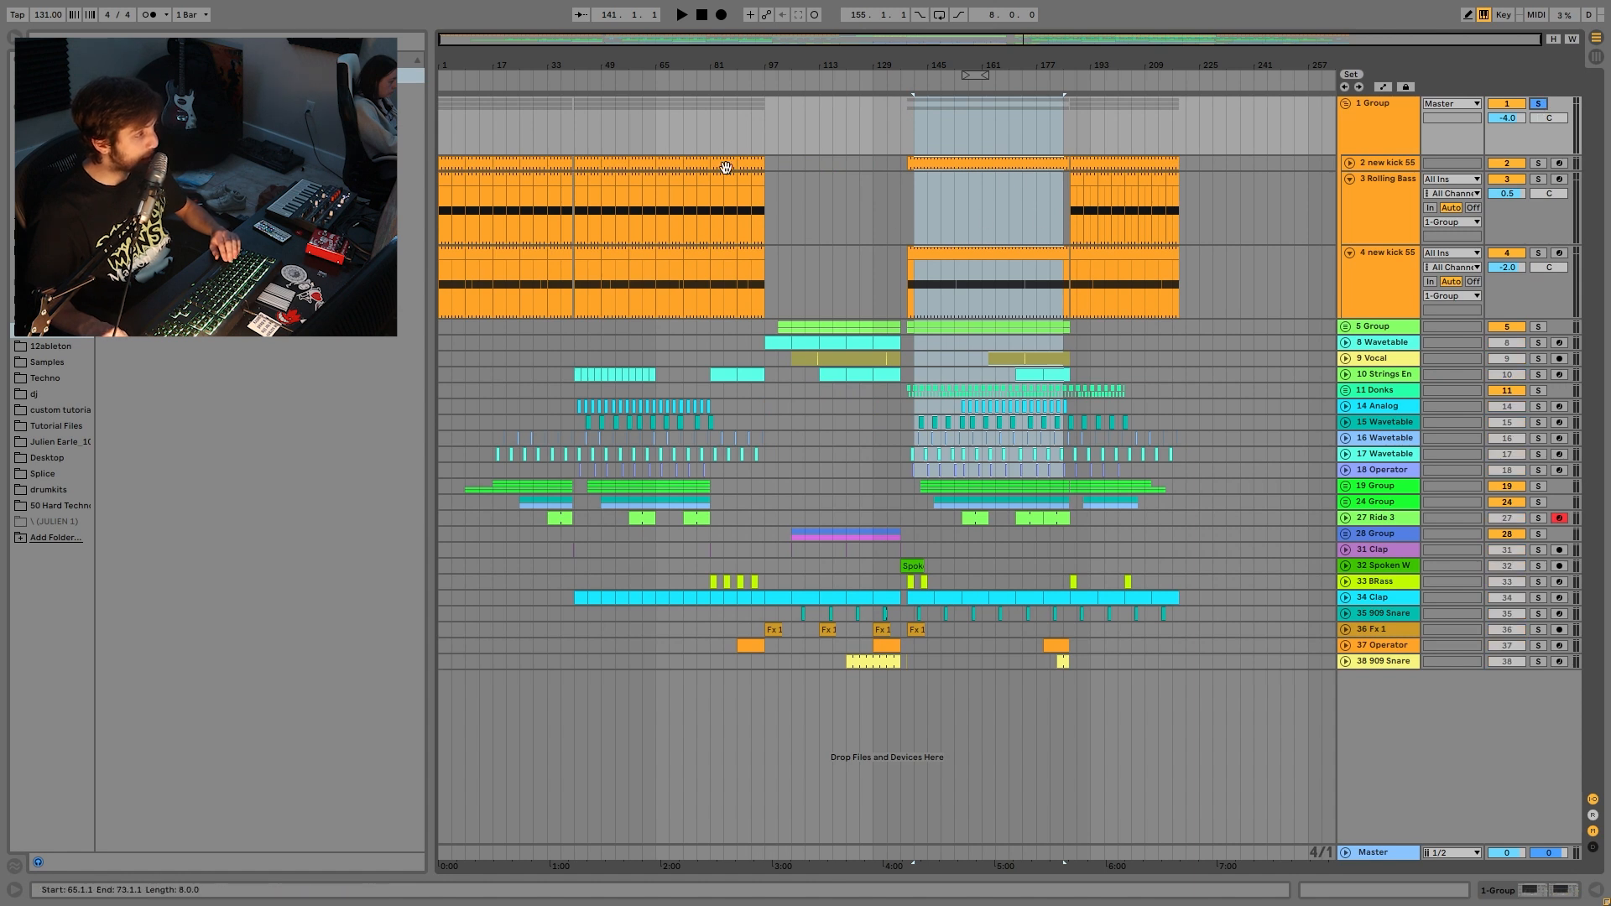
key(space)
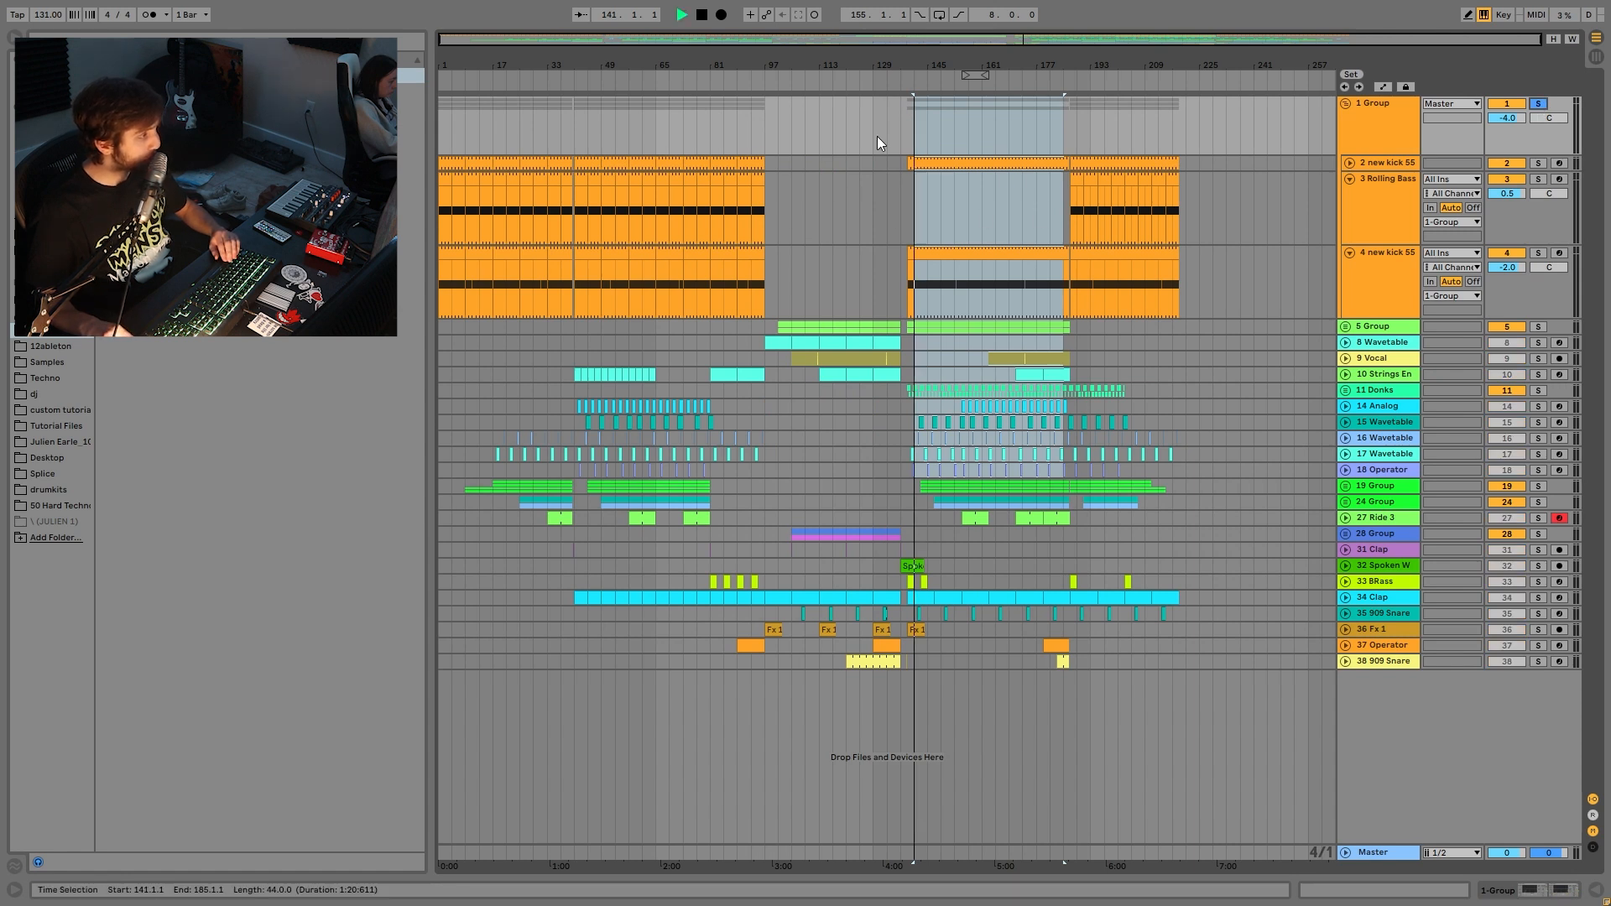
click(693, 161)
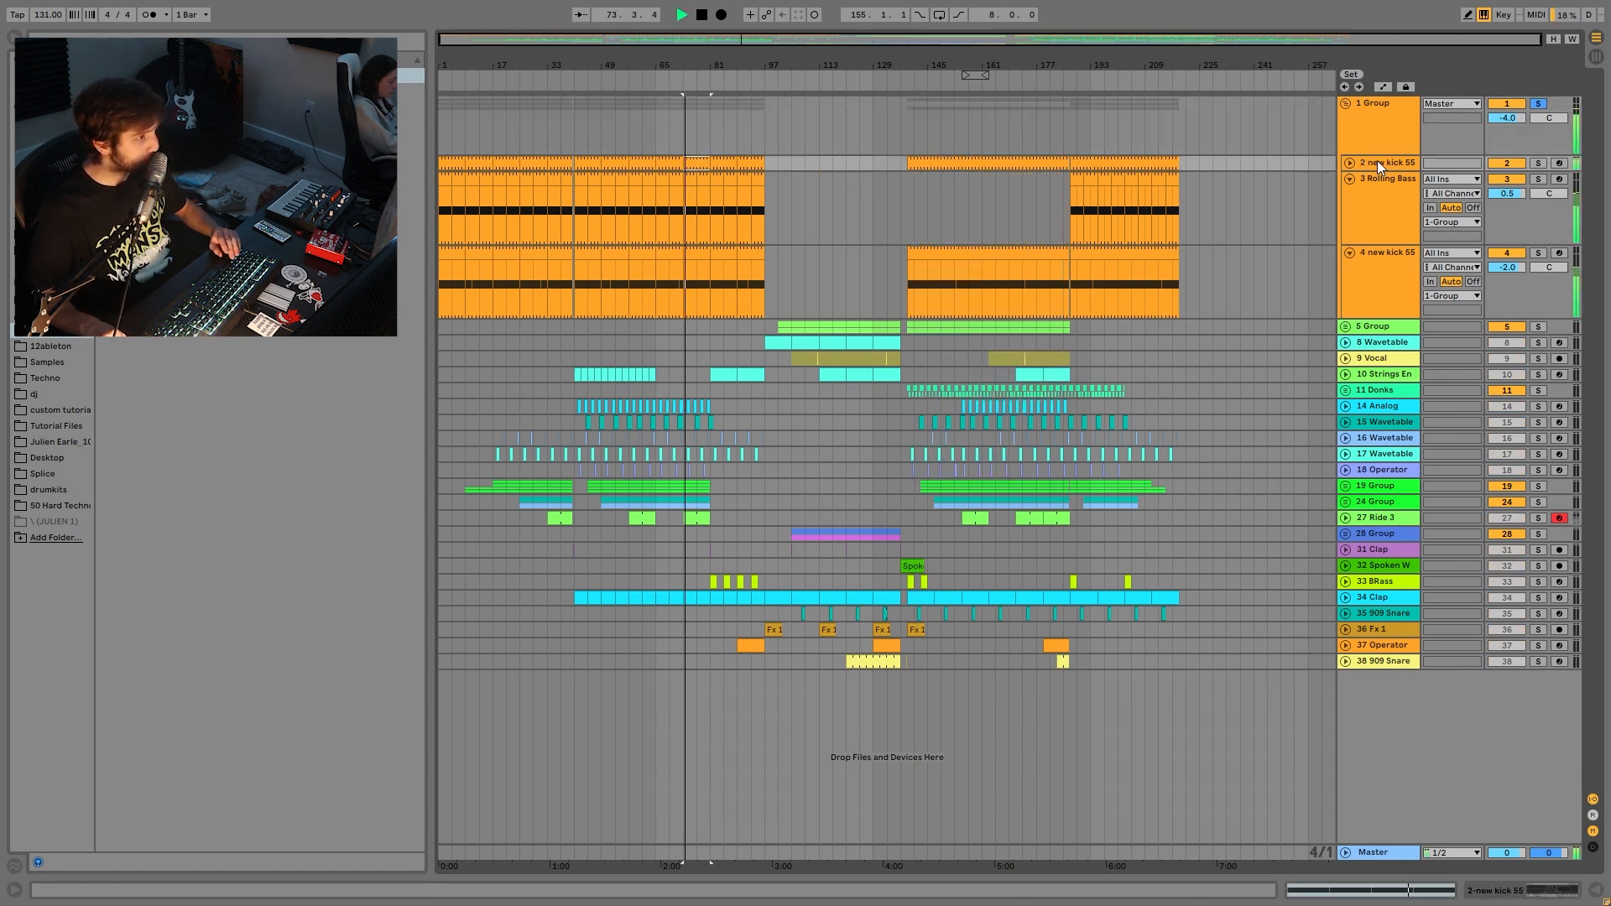
key(space)
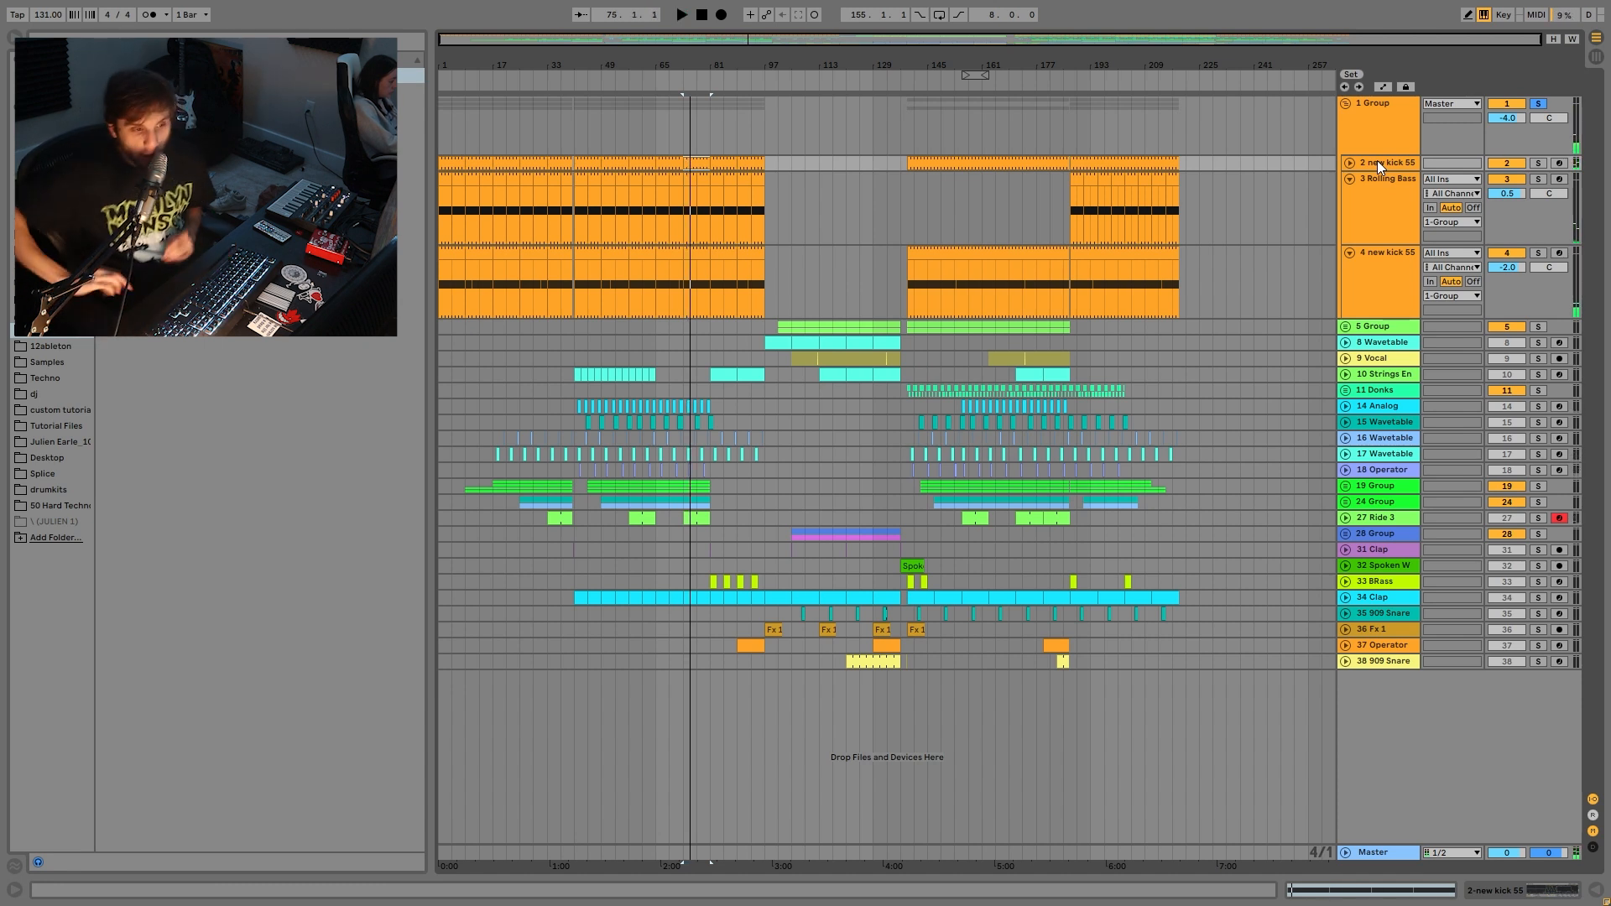
click(1537, 163)
key(space)
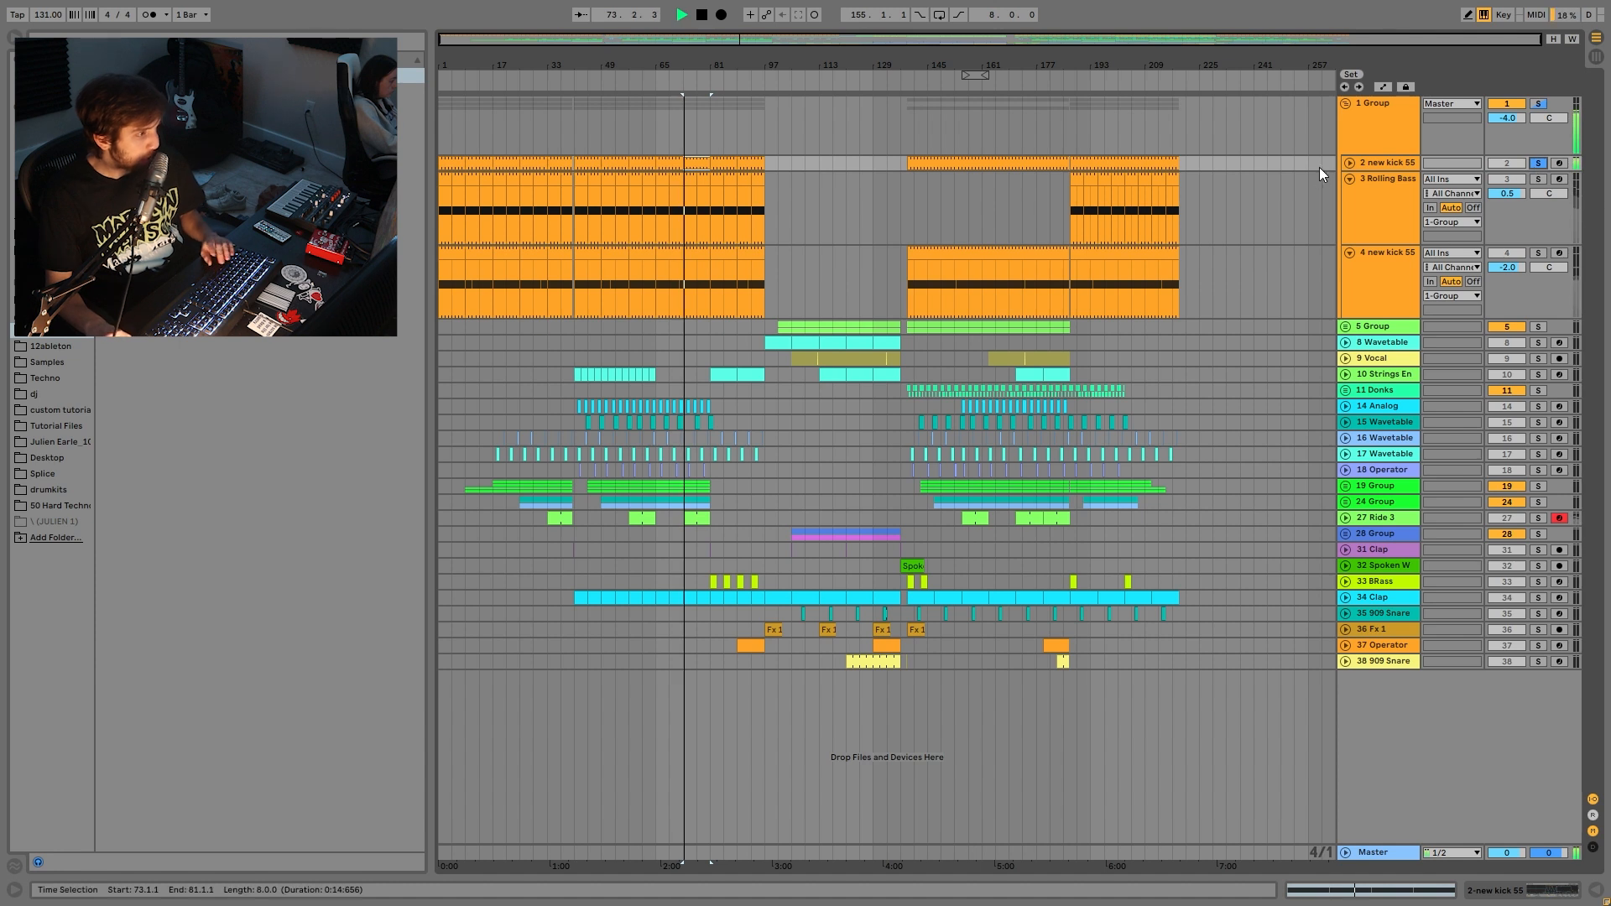
- Inspect the first new kick 55 track's sample waveform with the track at full height
double_click(1378, 166)
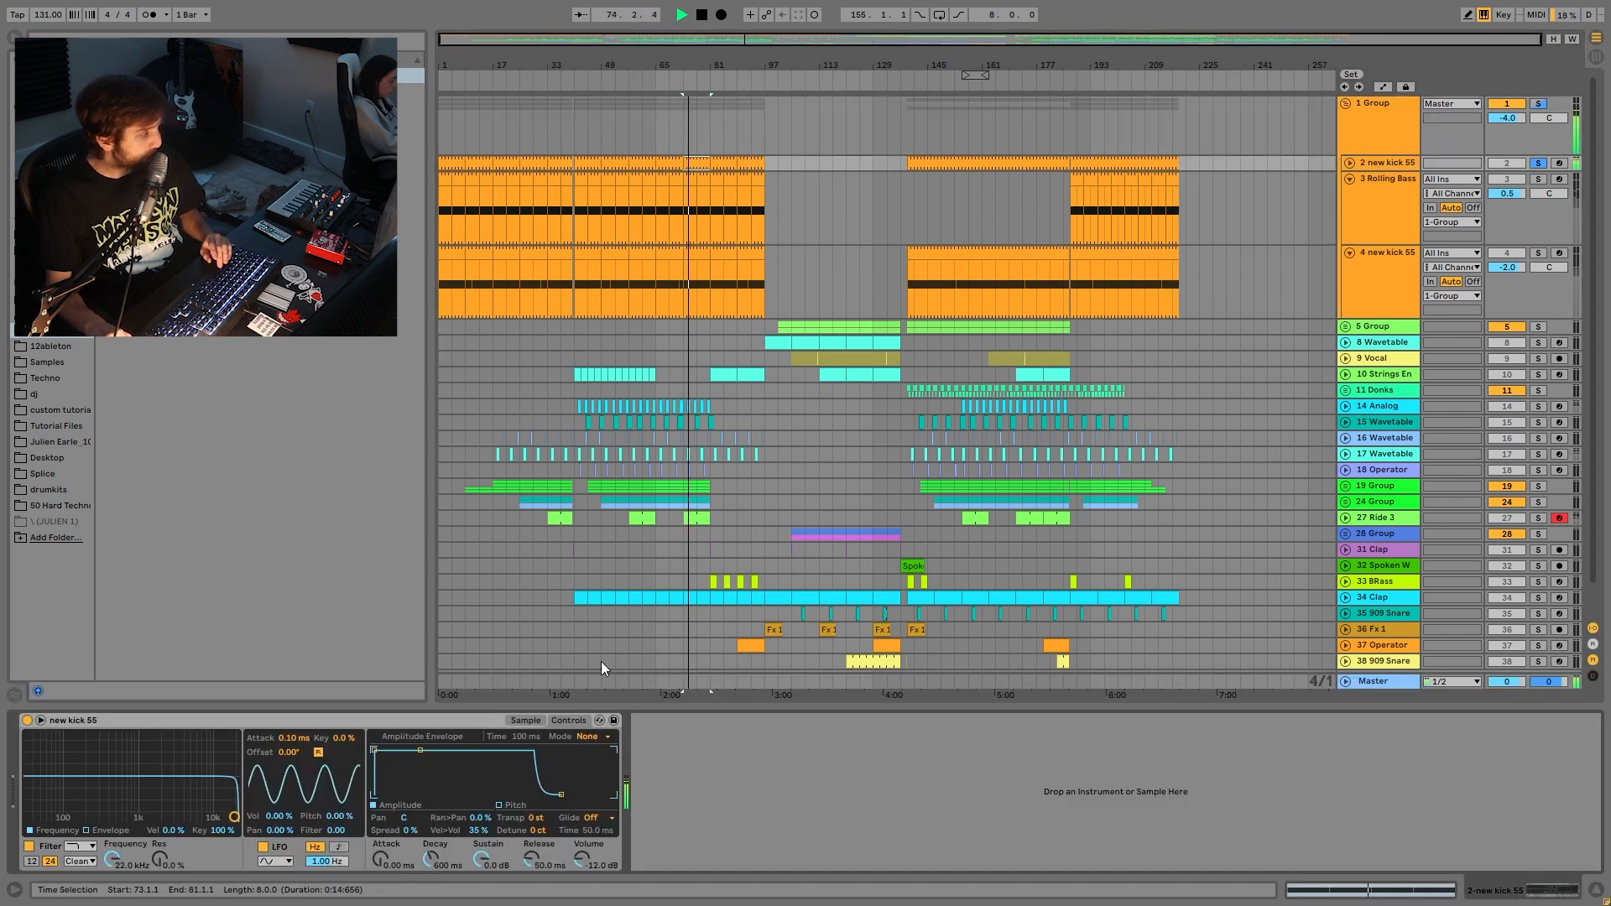
click(525, 720)
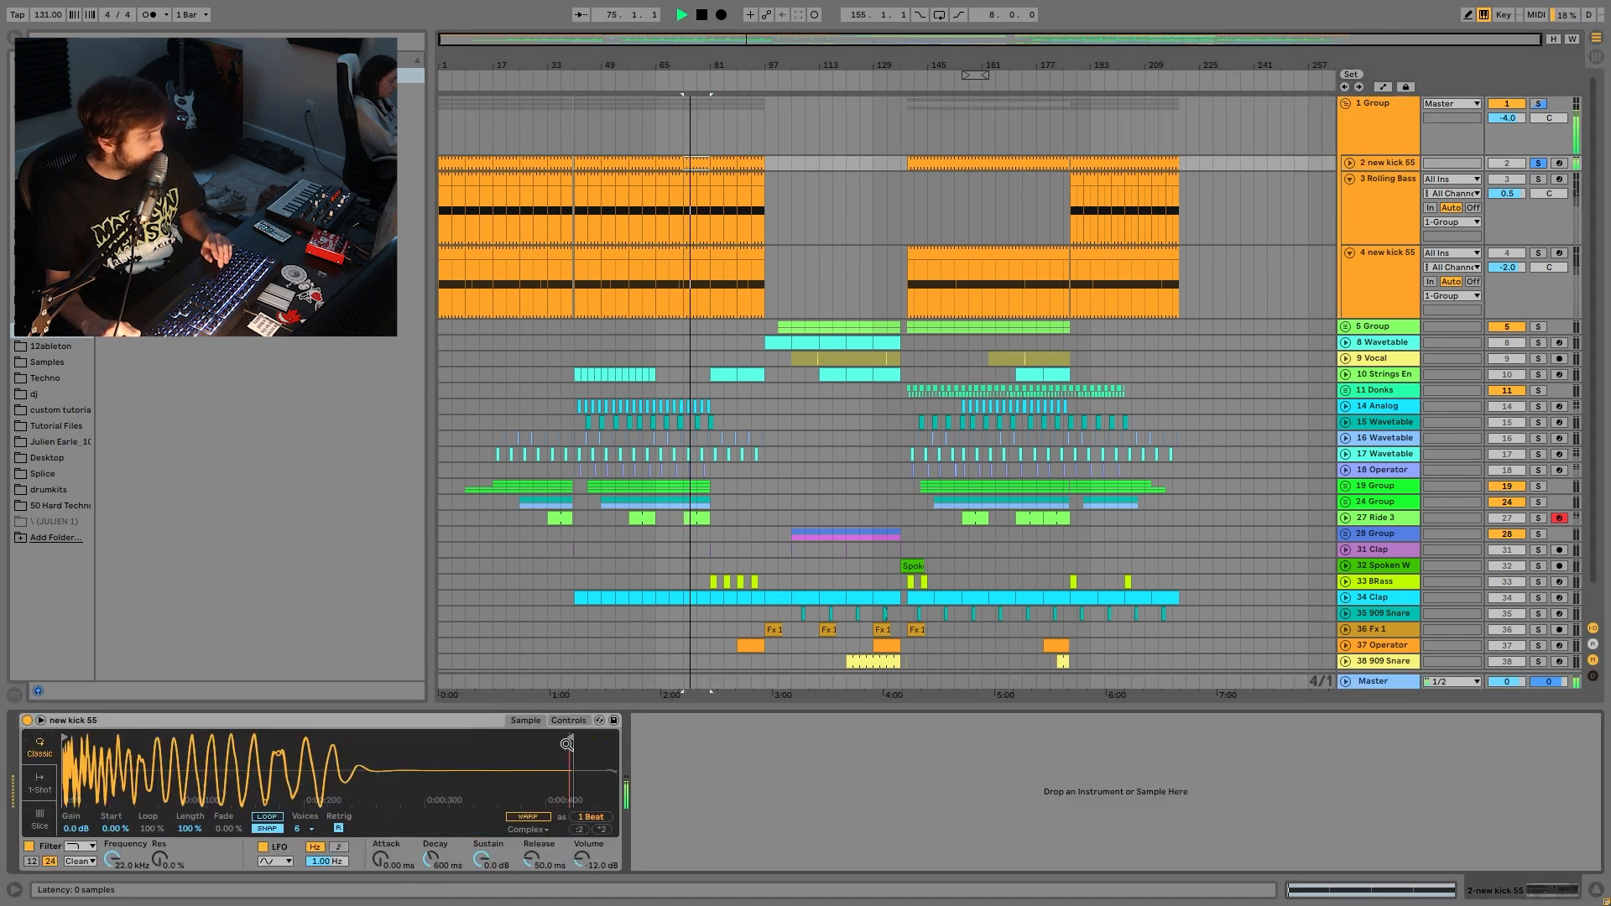
click(1350, 162)
scroll(1396, 173, down, 3)
scroll(1396, 173, down, 1)
key(space)
- Solo the second new kick 55 track and delete the Amp from its effect chain
click(1538, 245)
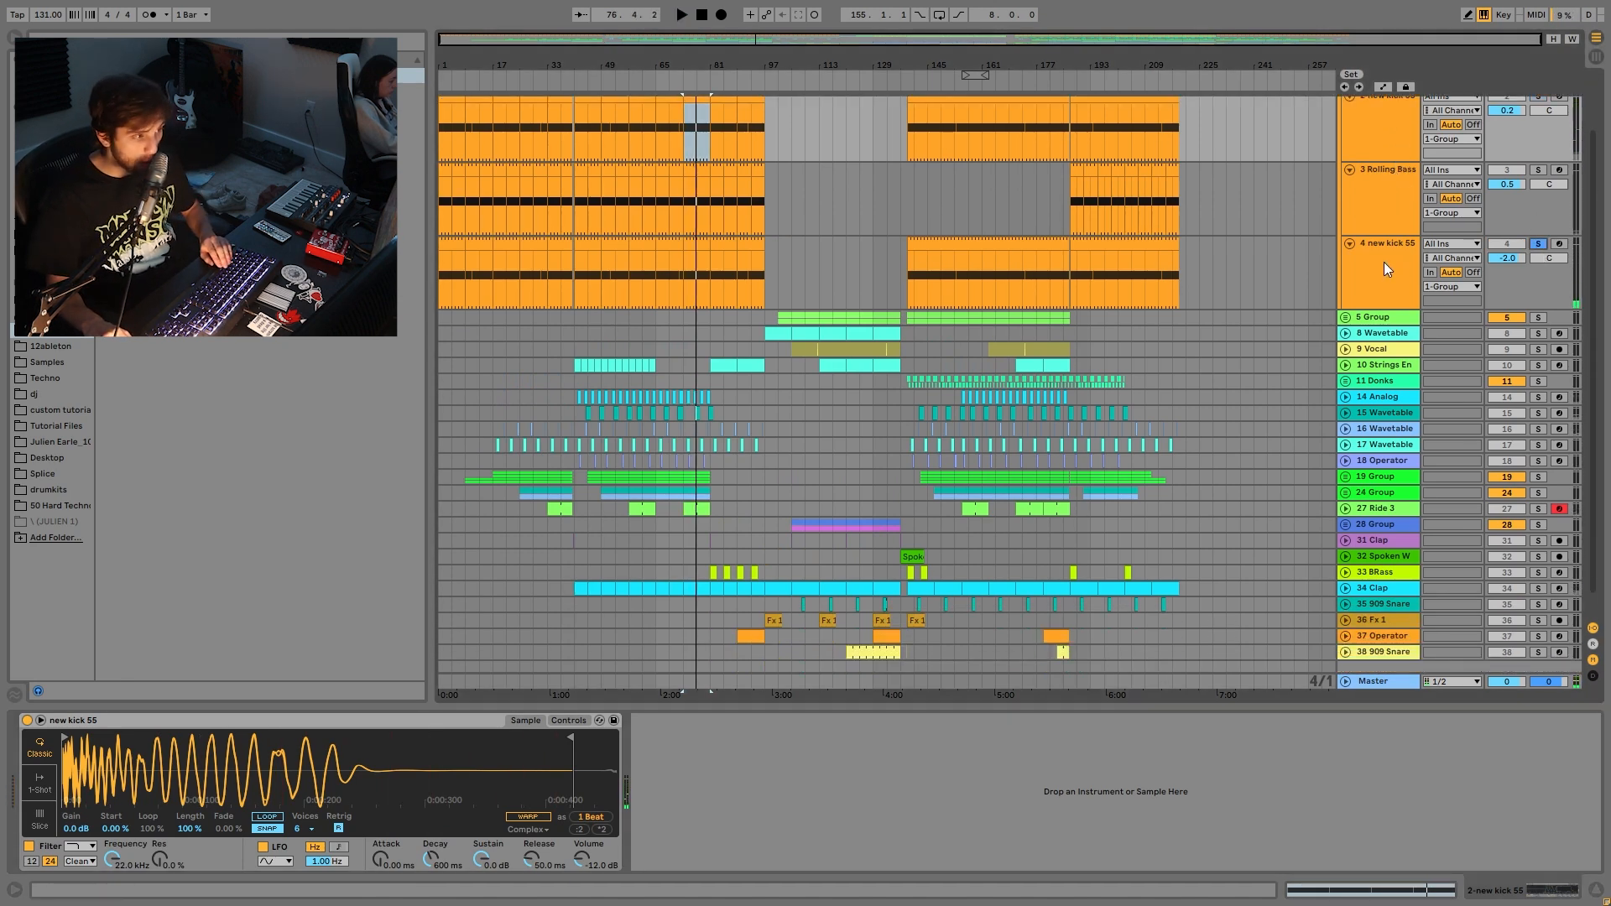
click(1391, 263)
key(space)
scroll(636, 758, left, 3)
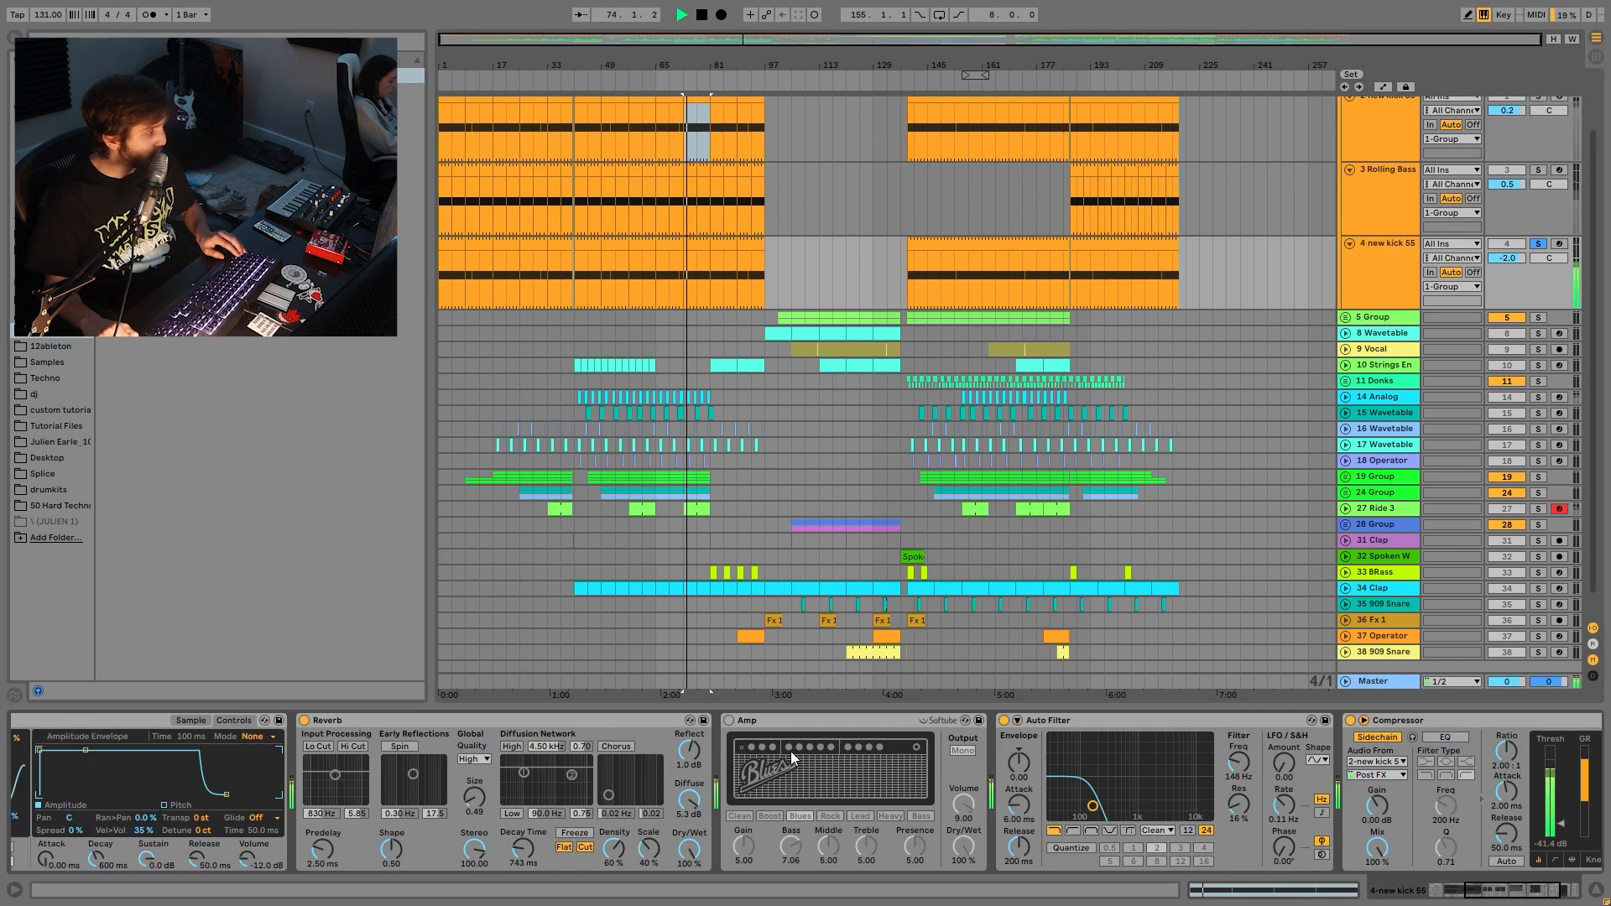
click(789, 722)
key(Delete)
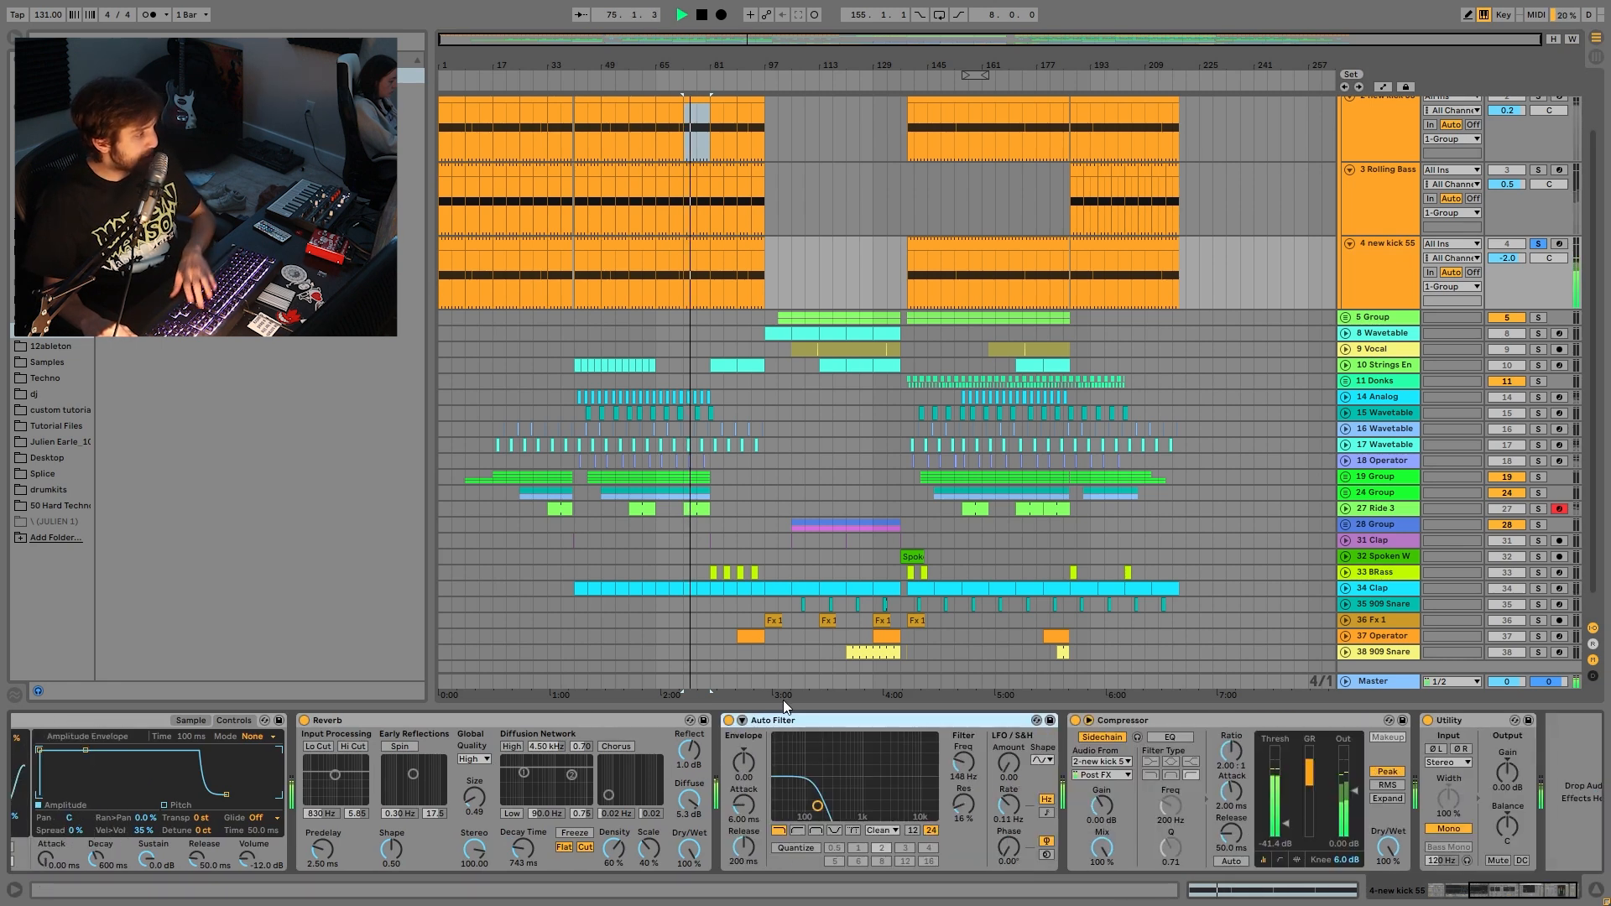
- Review the second kick's sample waveform and replay its chain without the Amp
scroll(678, 782, left, 5)
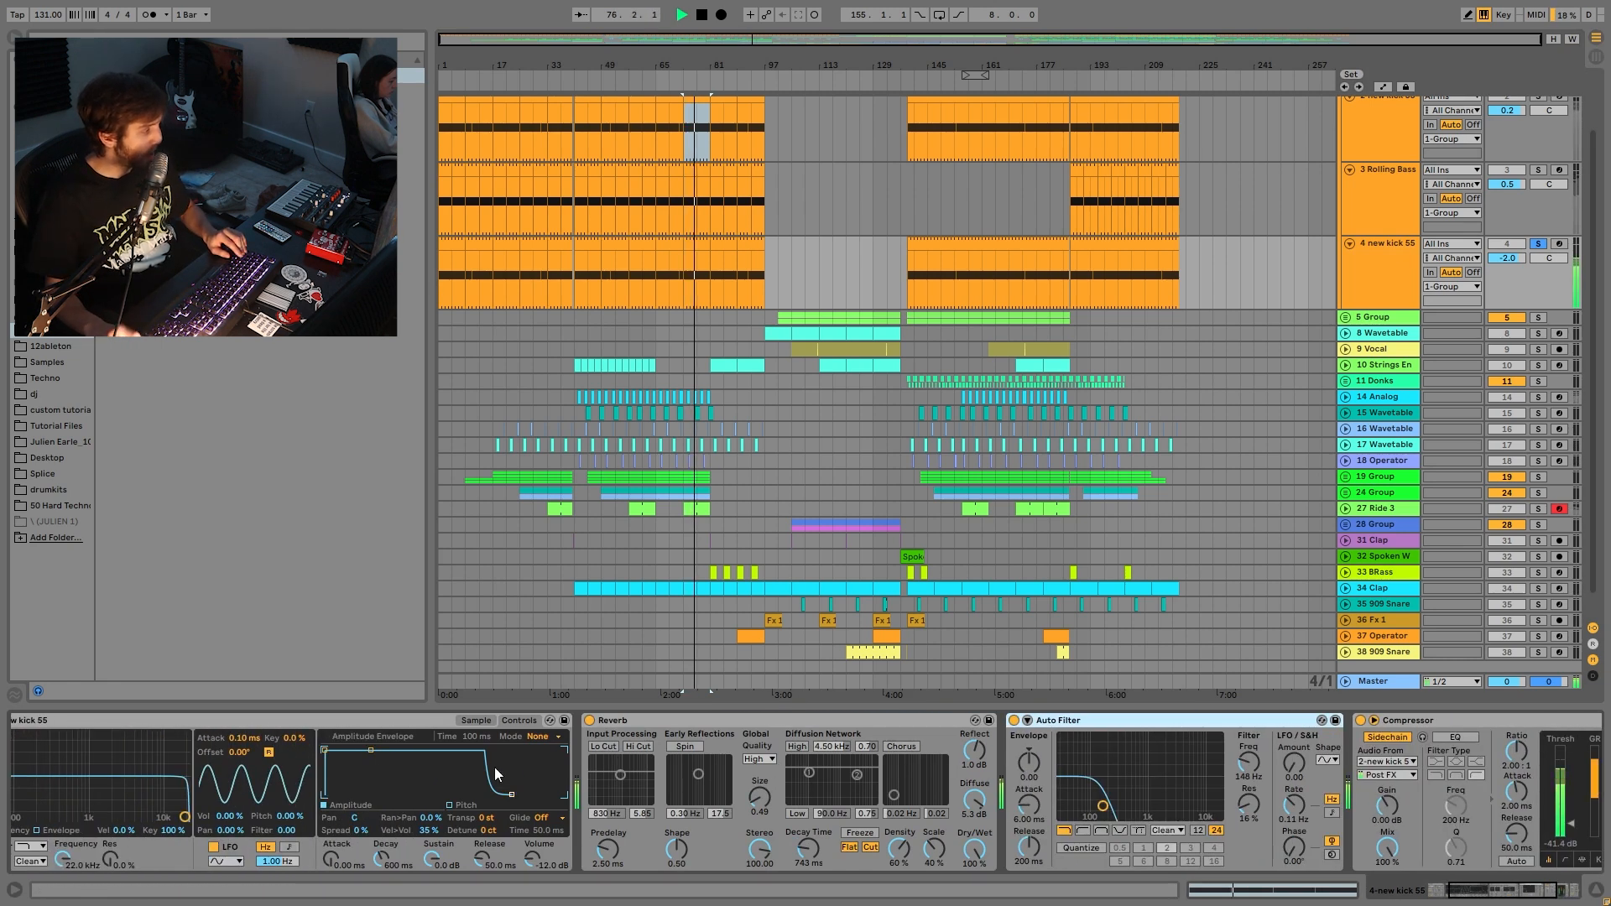
click(472, 720)
key(space)
scroll(812, 825, right, 5)
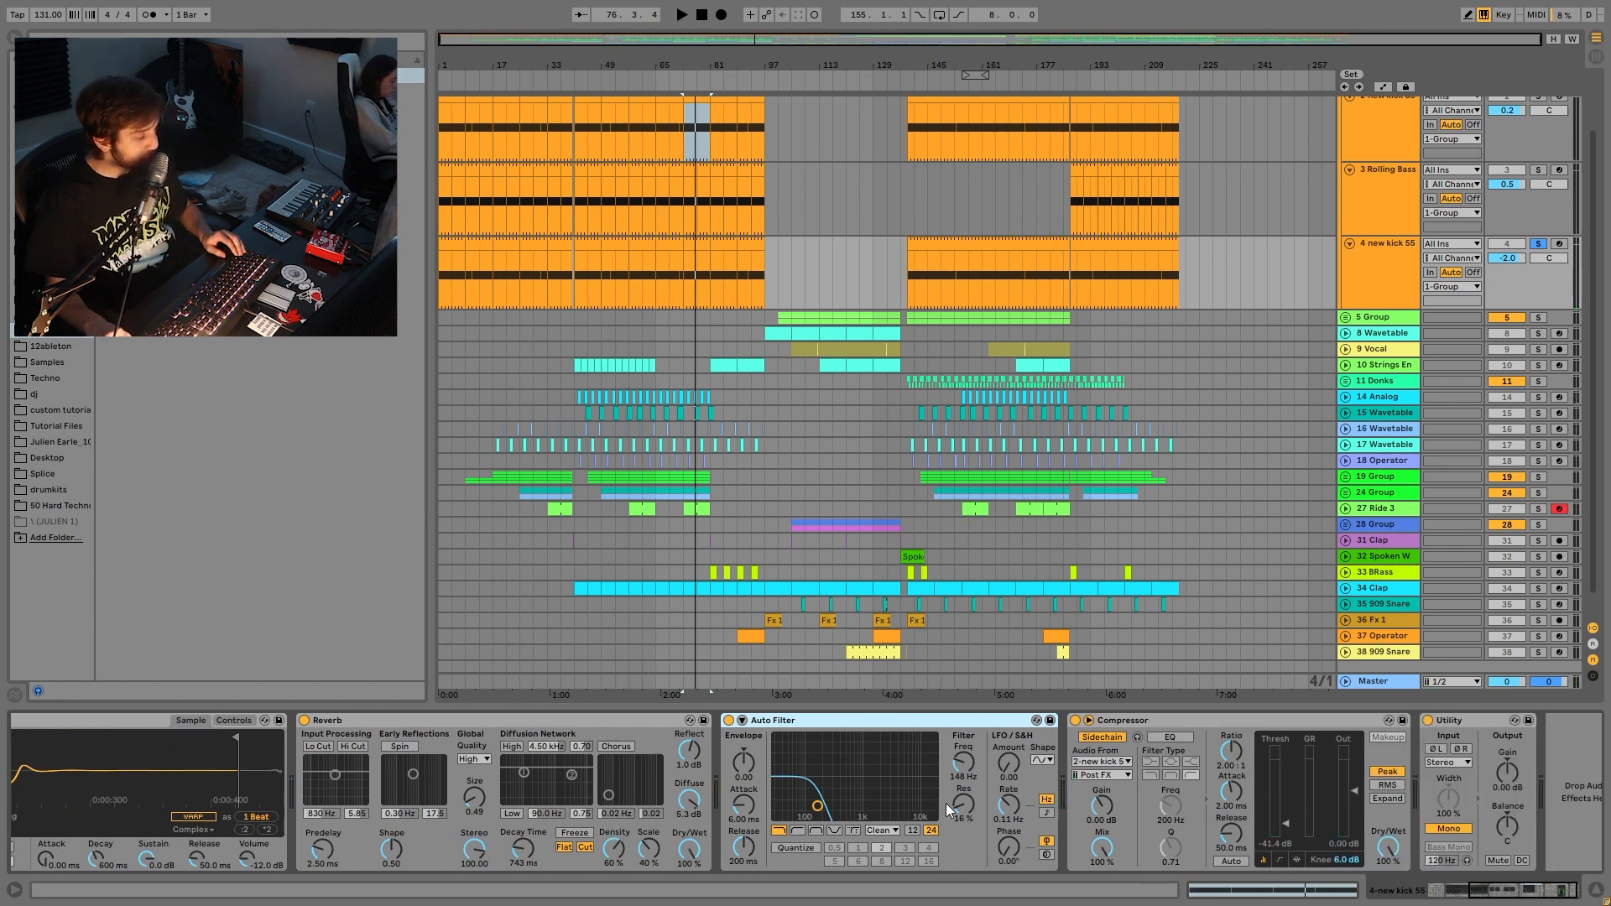
scroll(924, 796, right, 1)
key(space)
click(1401, 251)
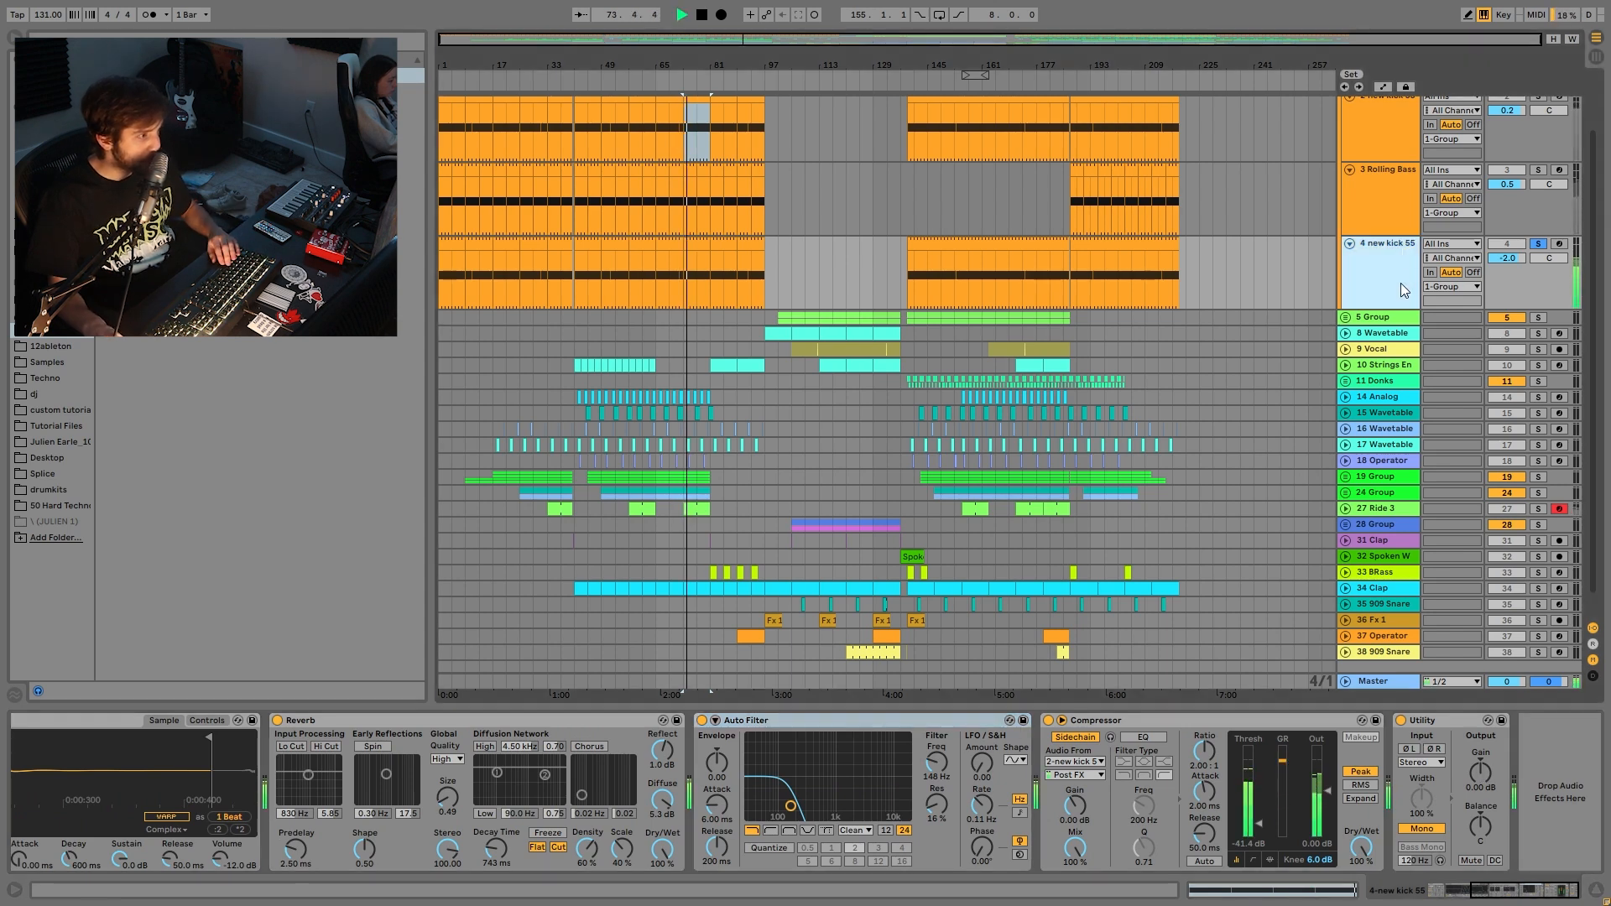
scroll(1413, 304, up, 2)
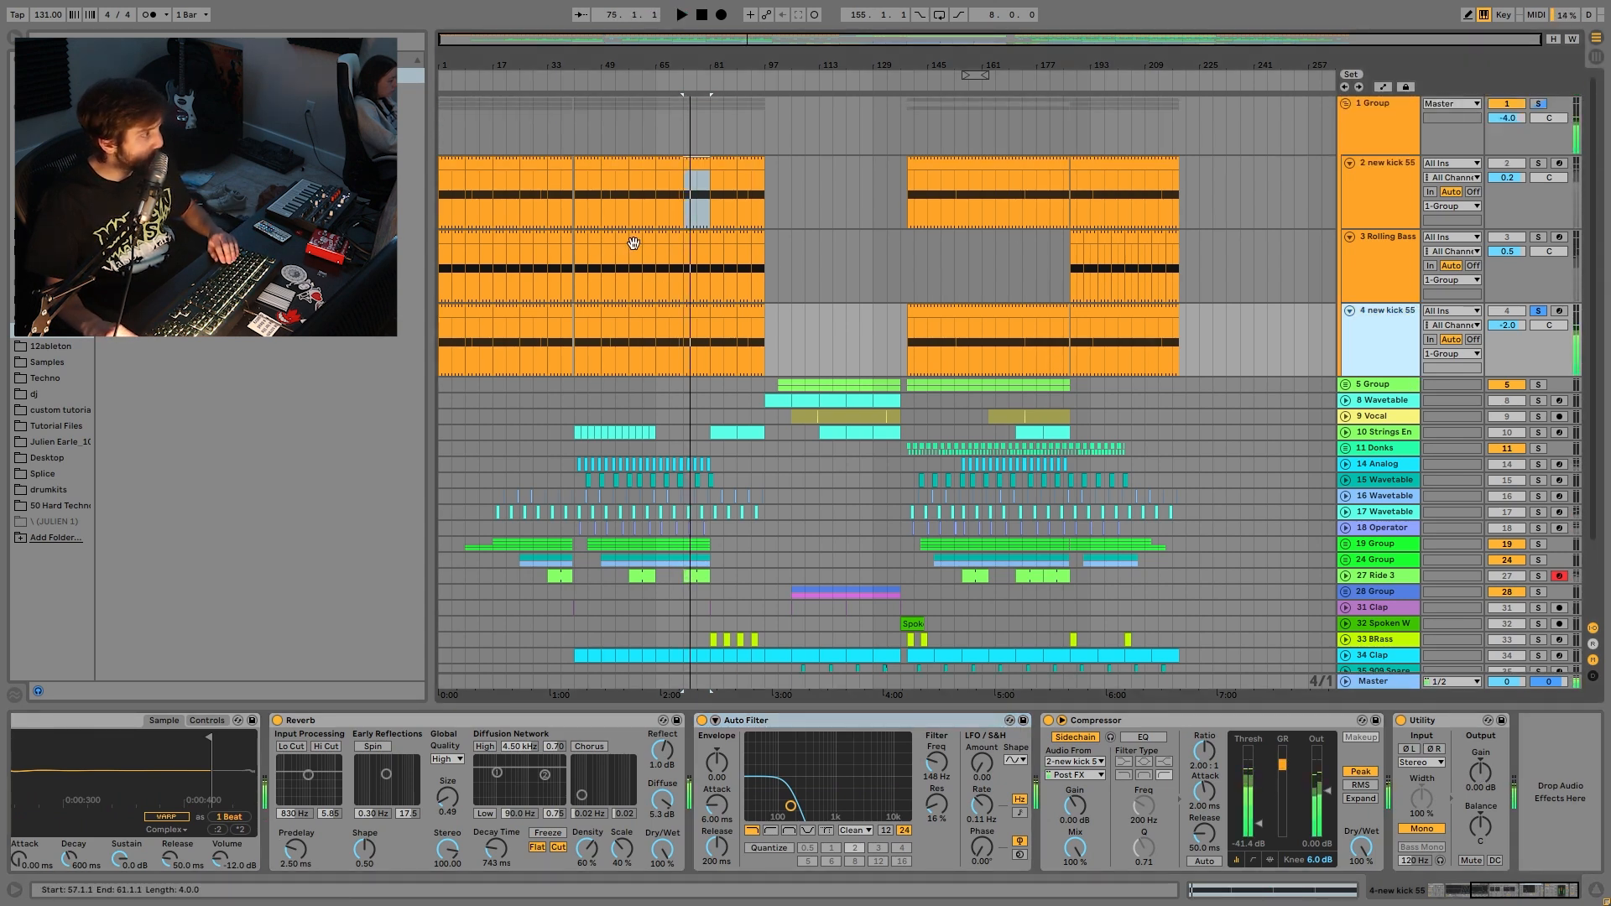
- Solo the Rolling Bass track and play it alone from bar 55
click(633, 251)
click(1392, 308)
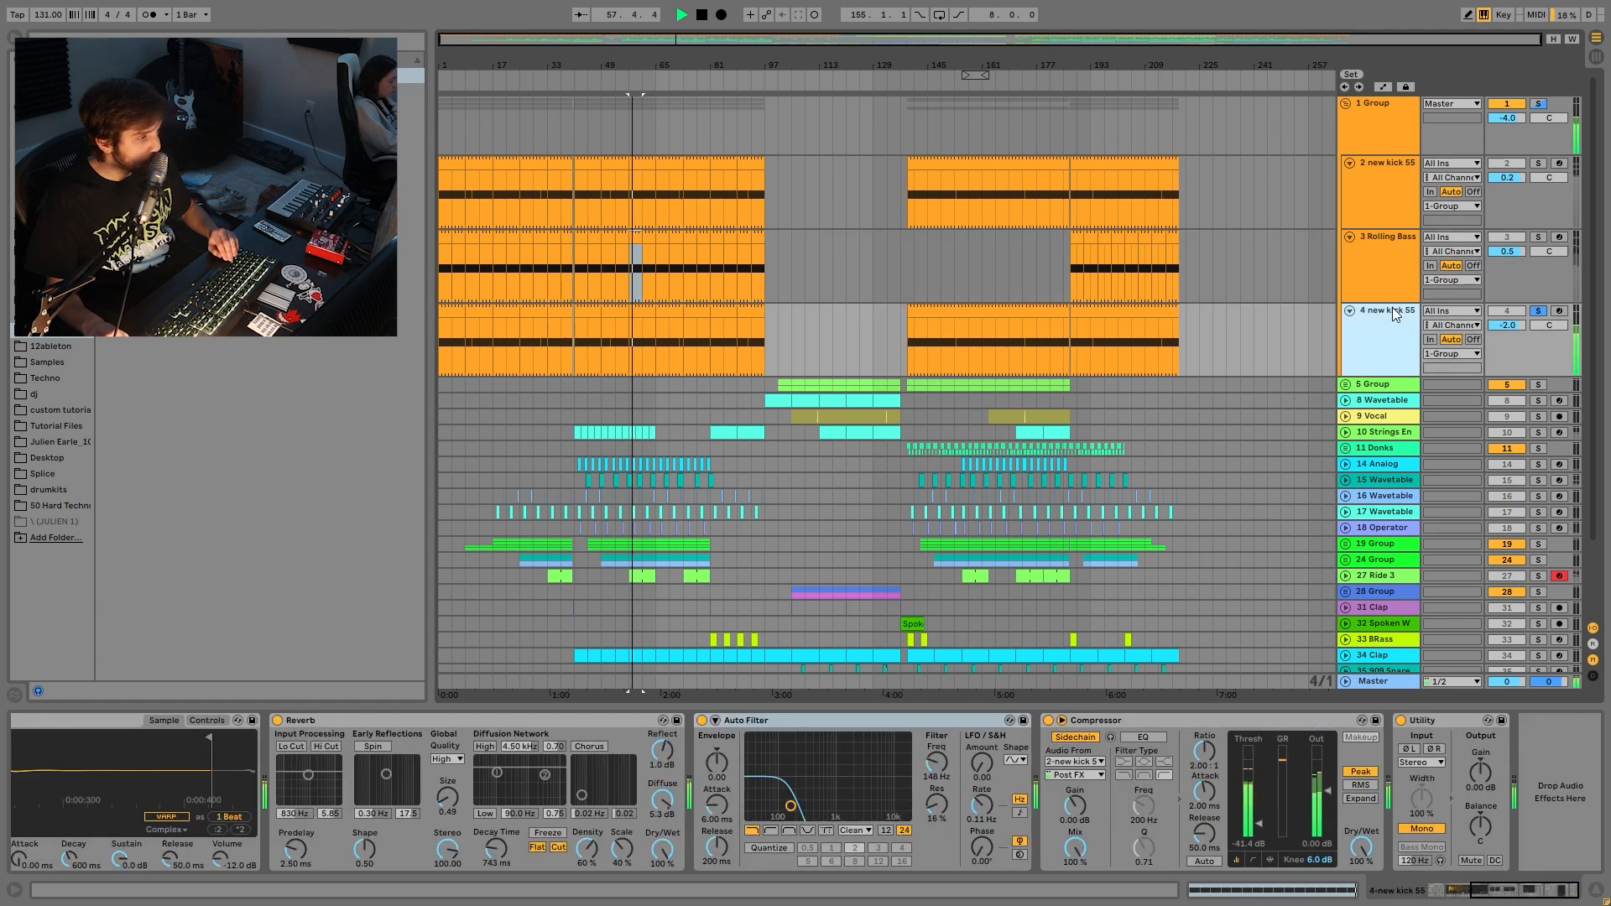
key(space)
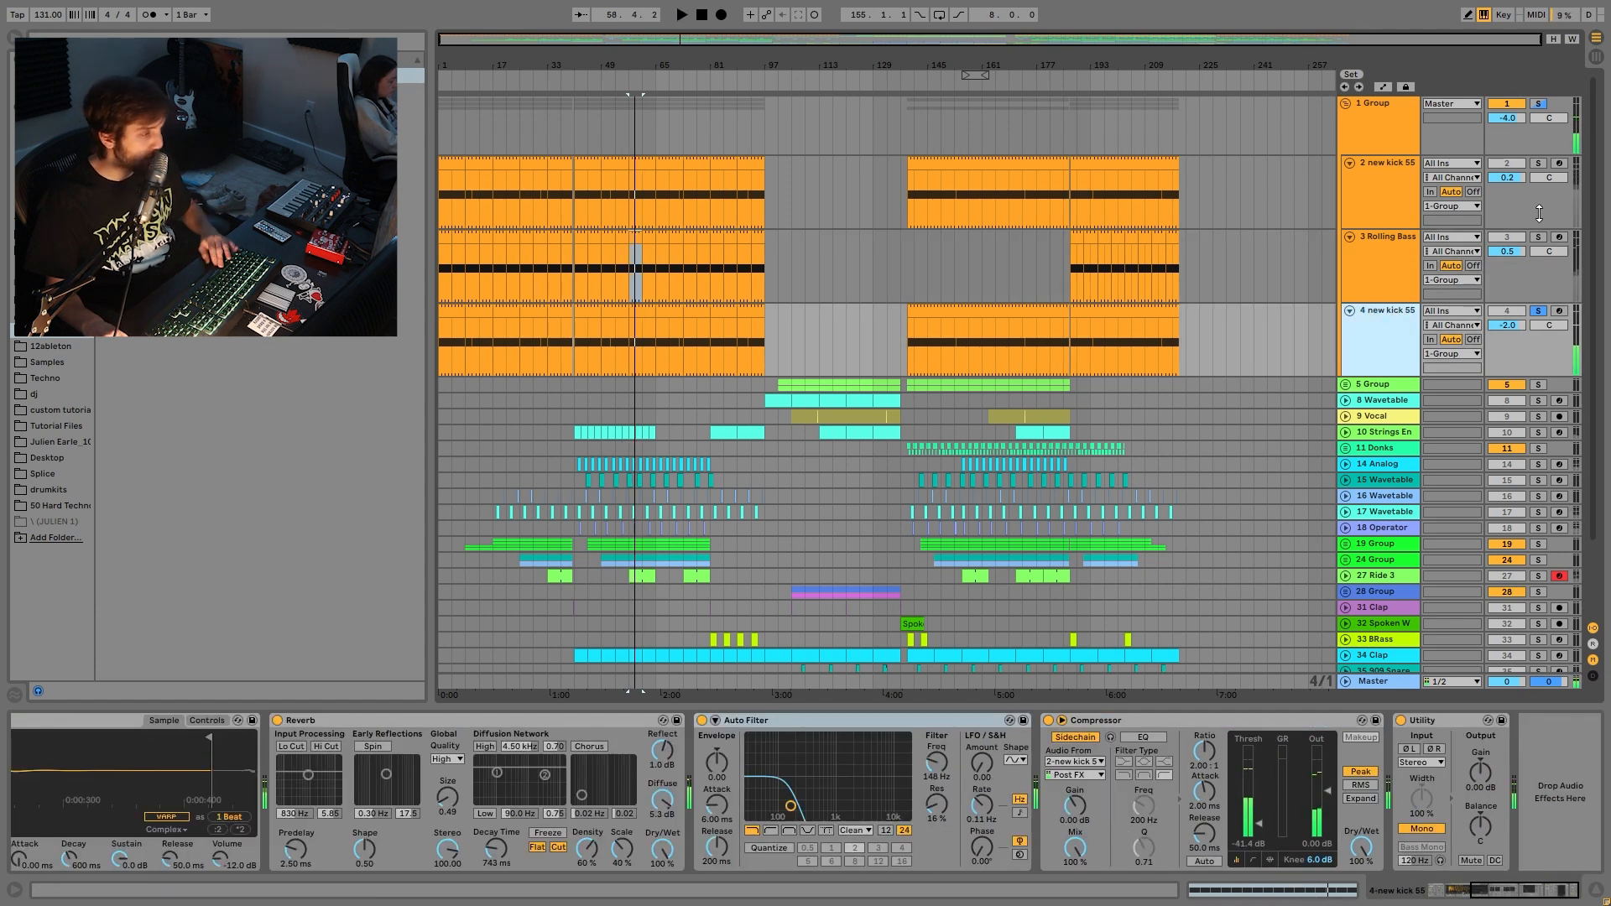
click(1543, 244)
click(1541, 238)
key(space)
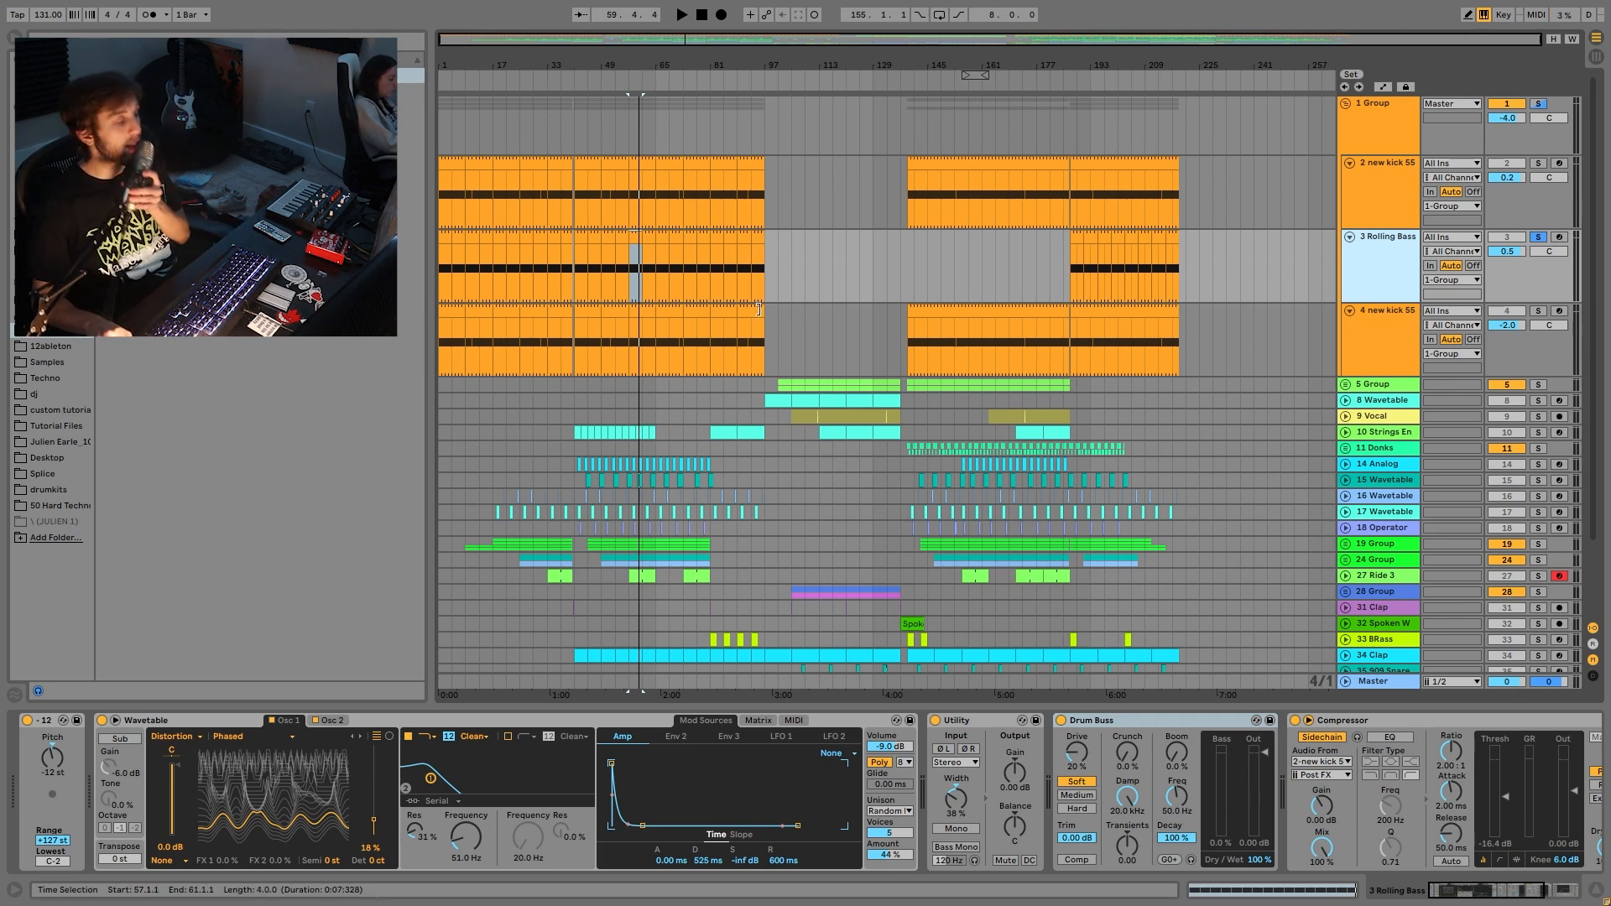
- Unsolo Rolling Bass and compare the full mix from bar 73 with the bass muted and unmuted
click(1538, 236)
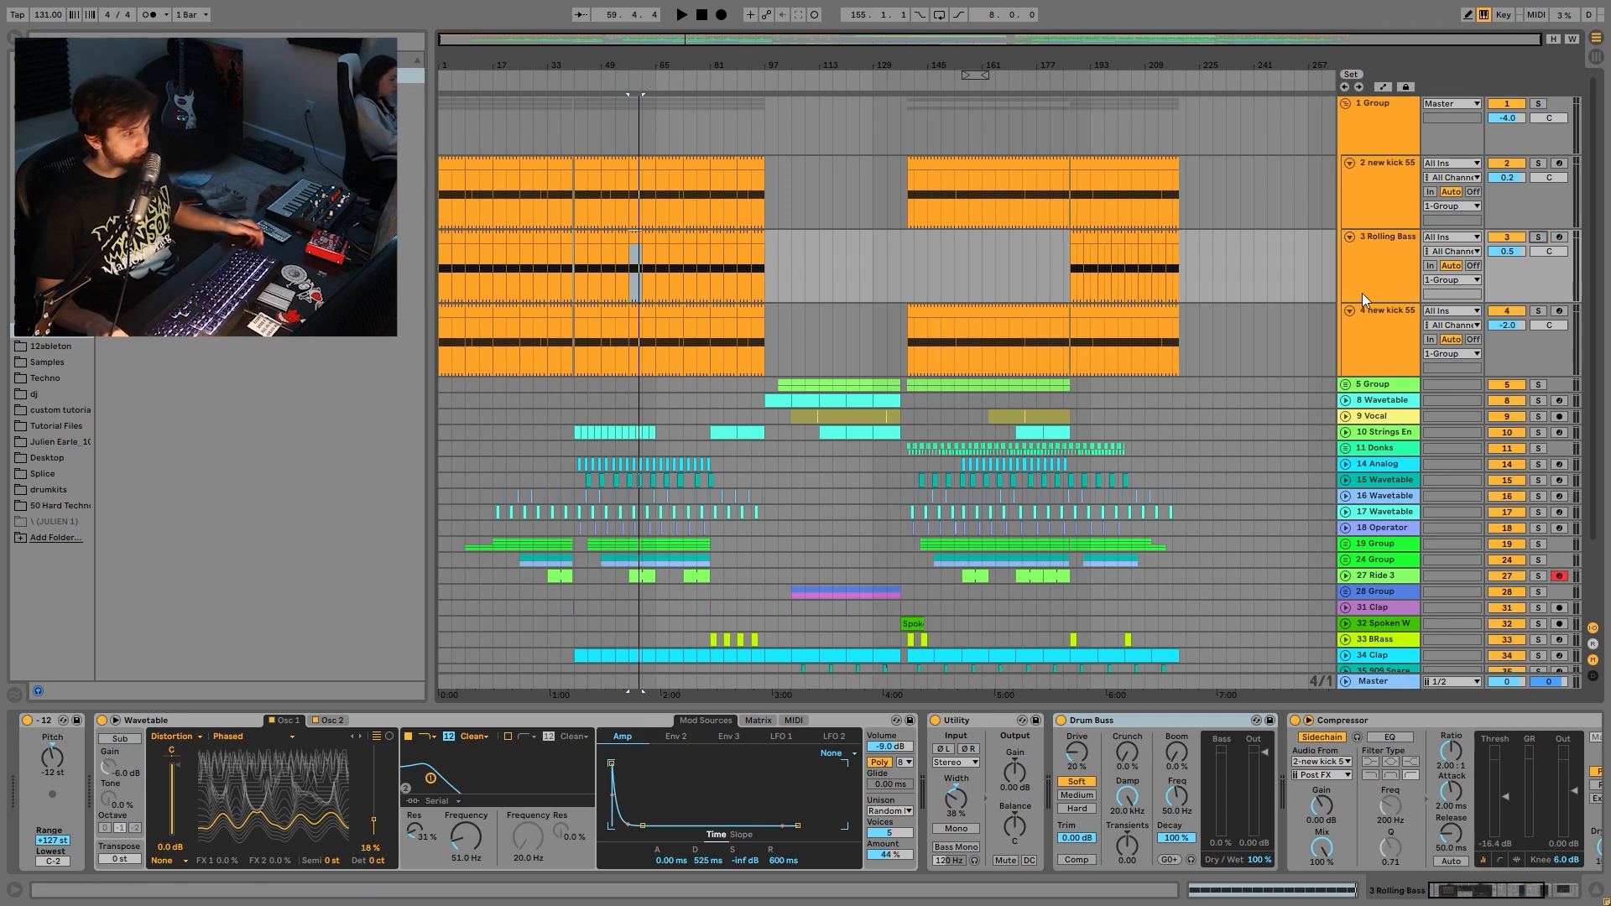
key(space)
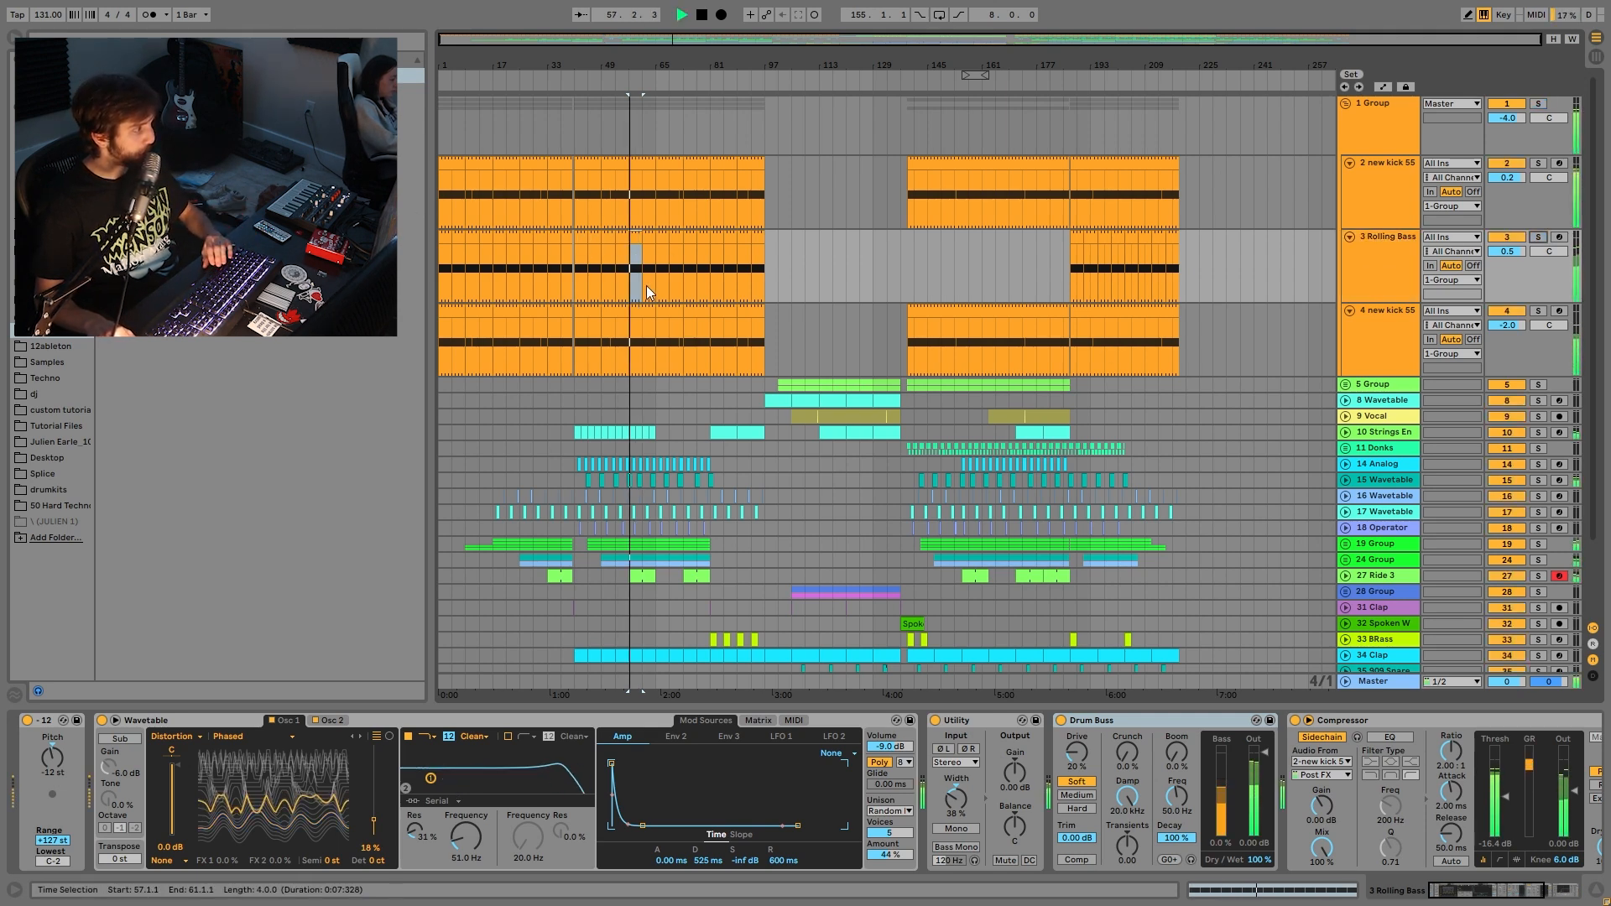
key(space)
click(688, 238)
key(space)
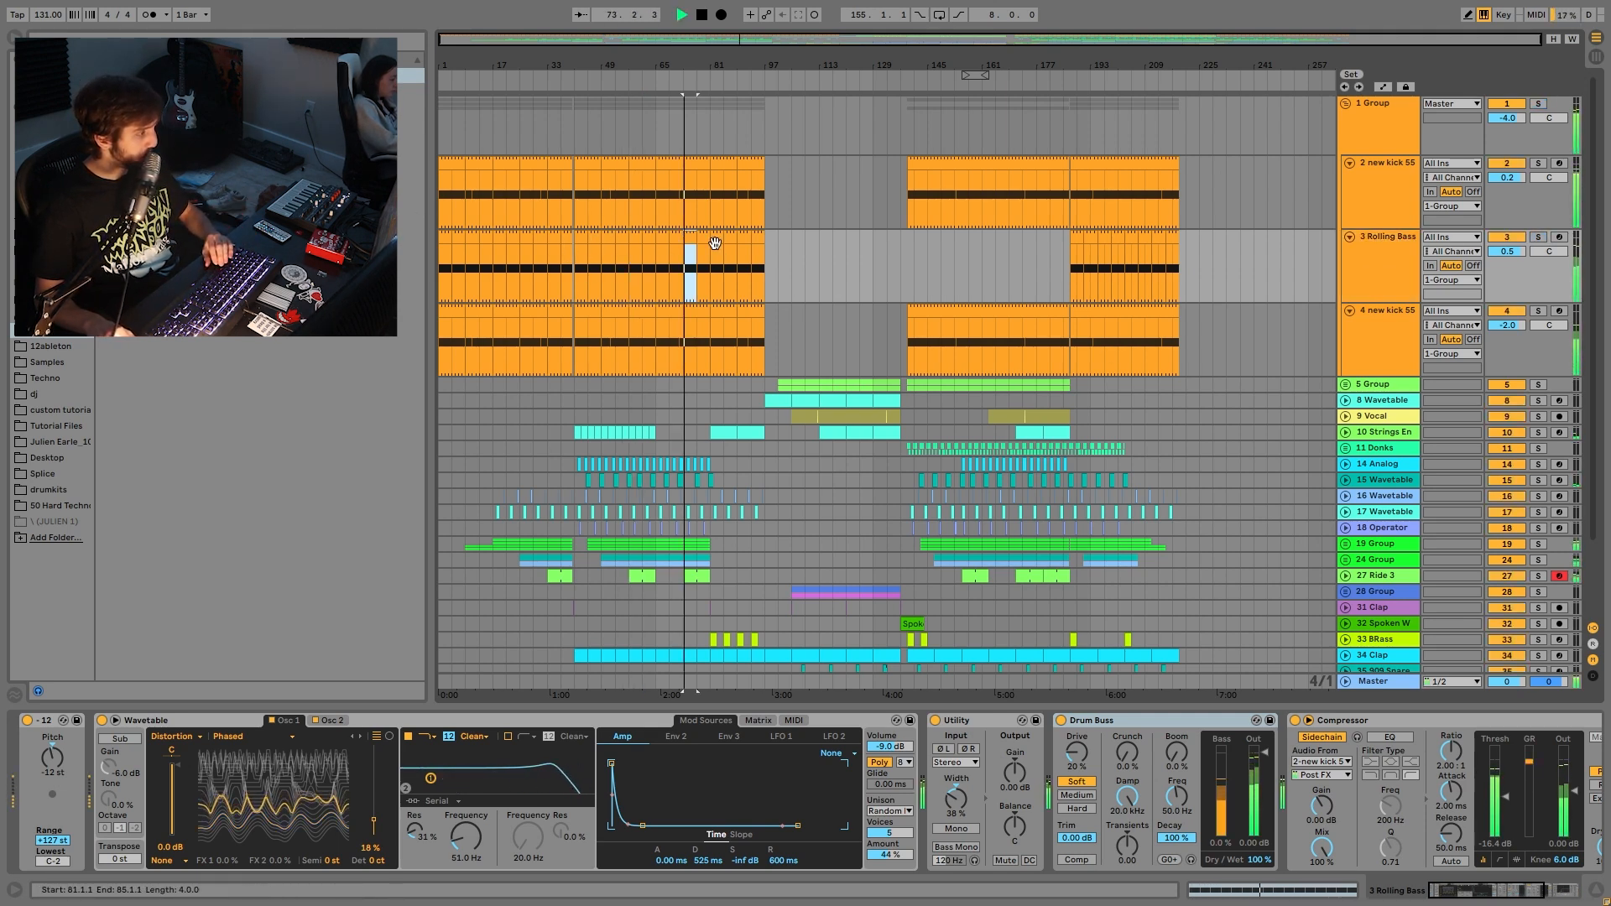
click(1505, 237)
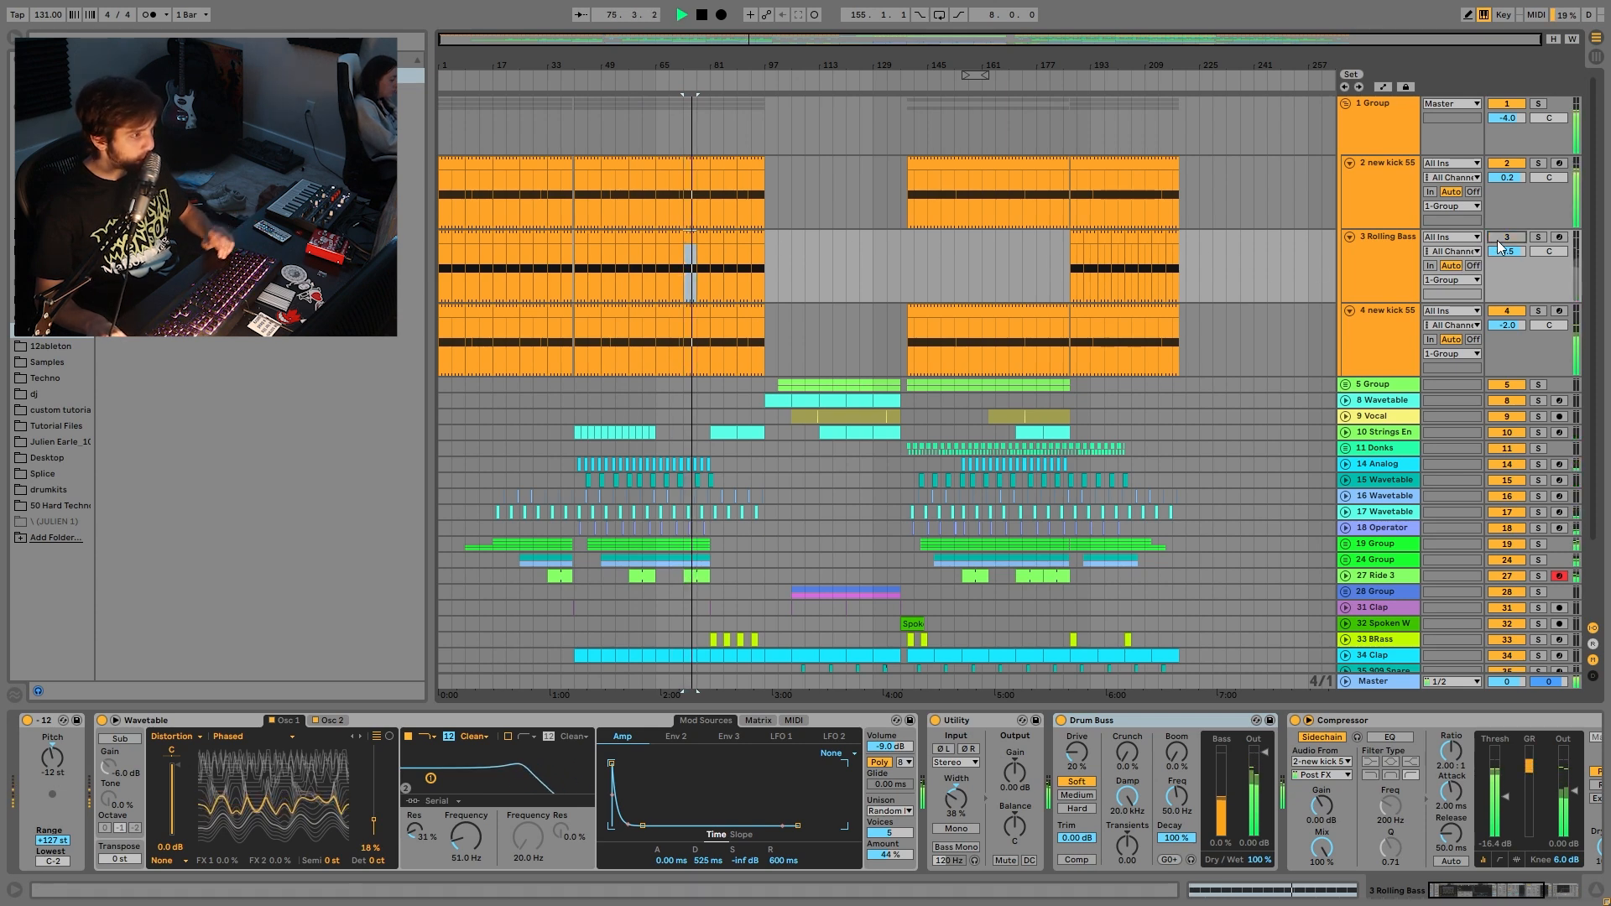
click(1500, 242)
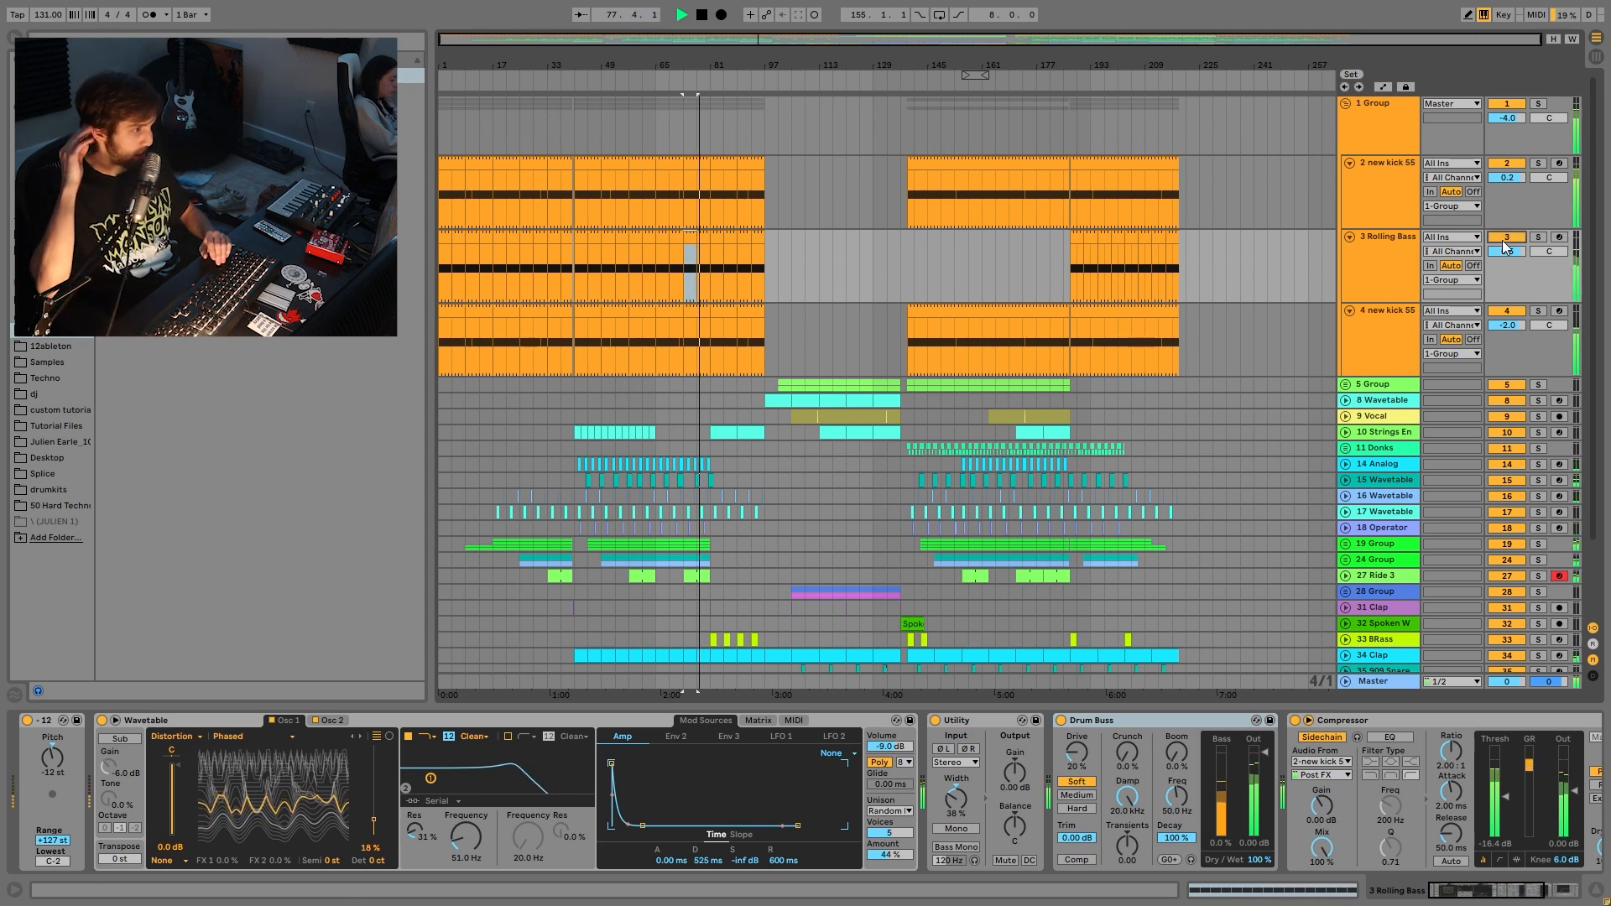
key(space)
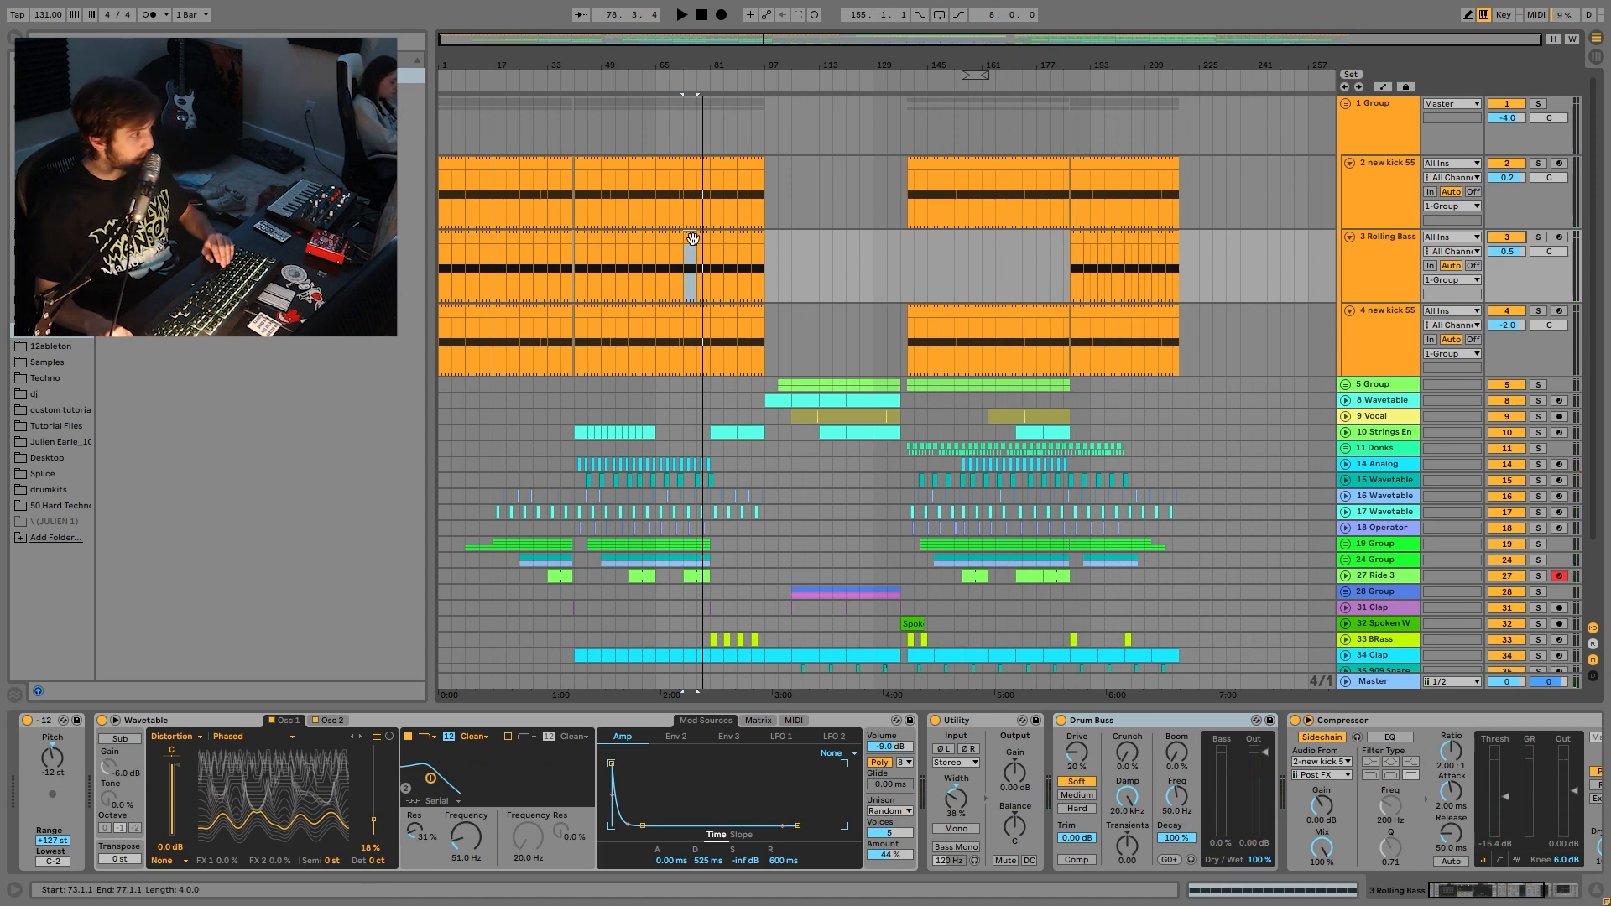
- Solo Rolling Bass, check Wavetable's Osc 2, then view the velocity-to-Filter 1 Freq (18) MIDI matrix
double_click(692, 240)
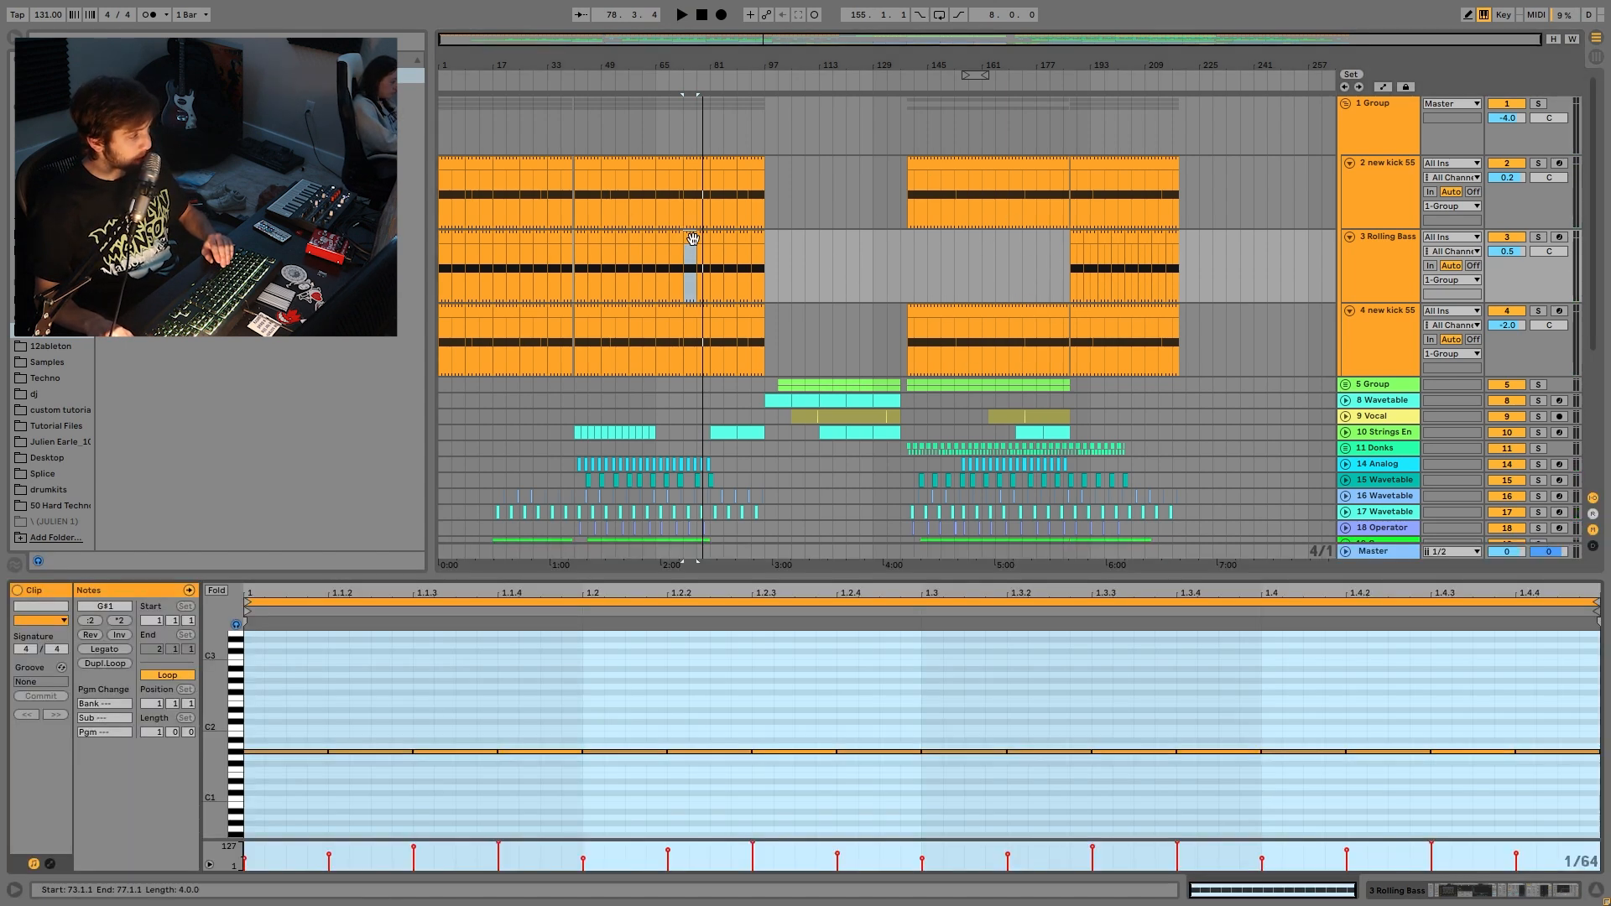
click(1365, 260)
click(1538, 236)
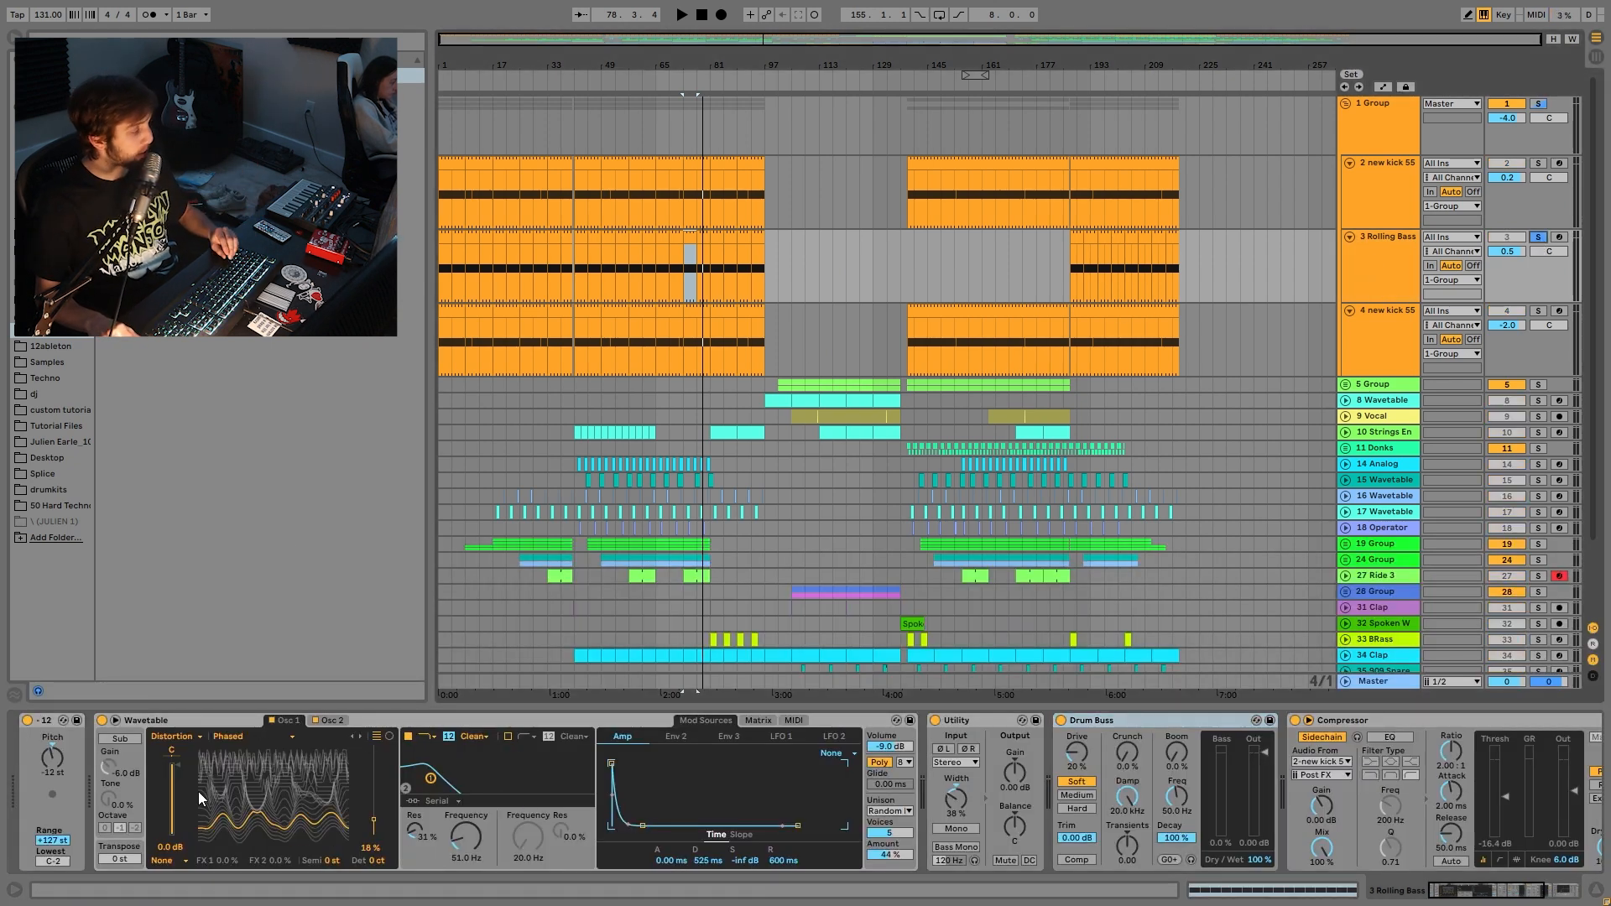
click(326, 723)
key(space)
click(285, 721)
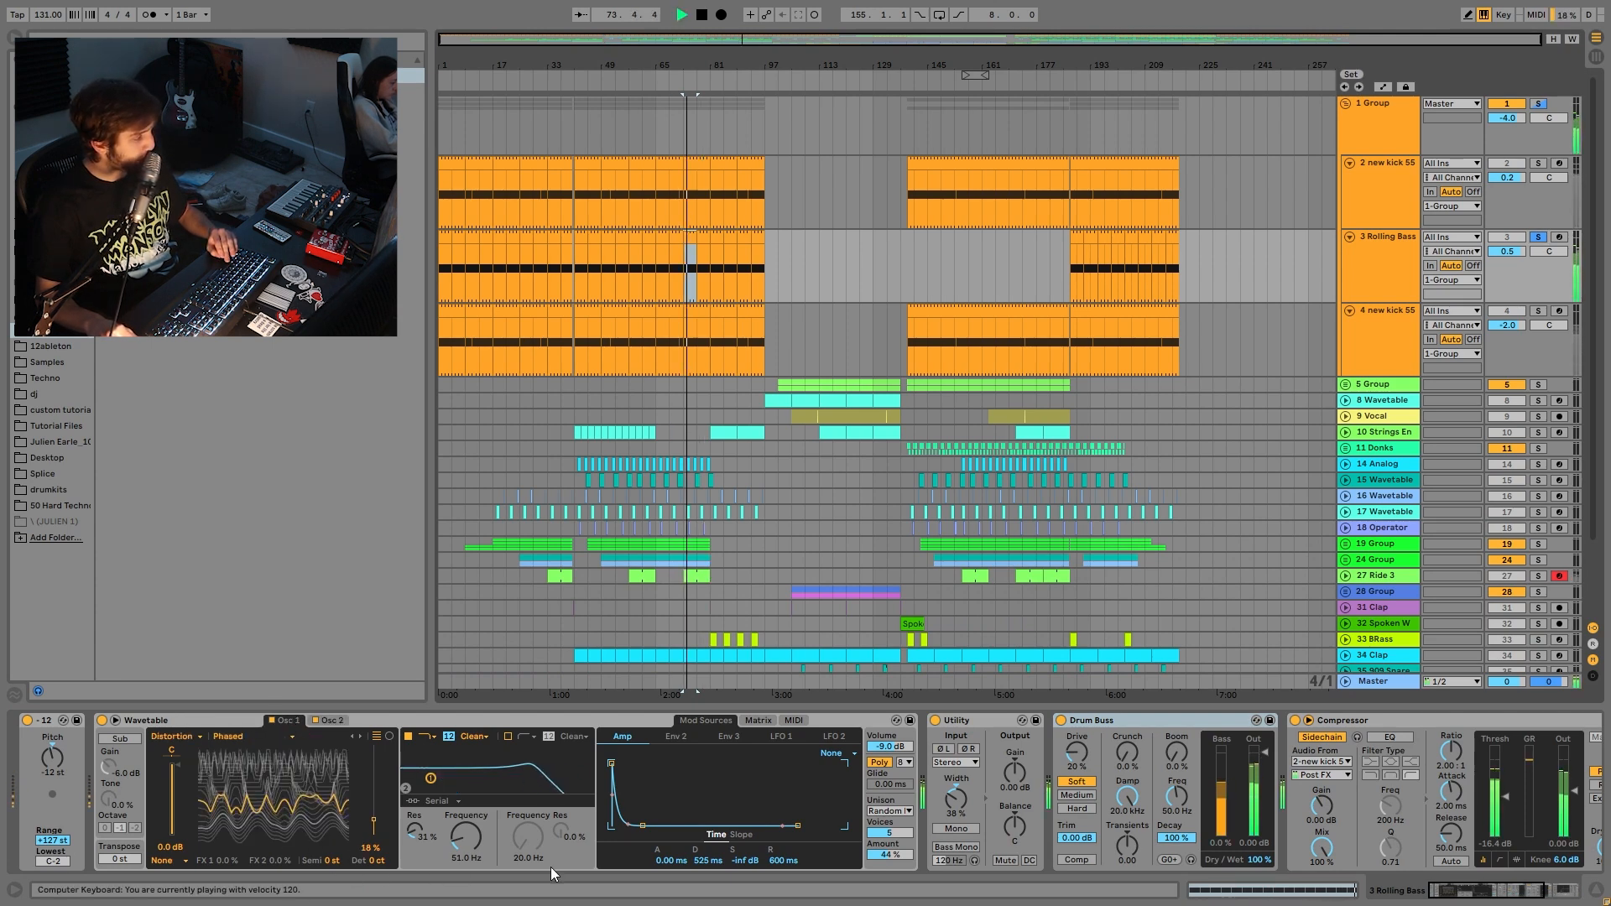
click(776, 723)
key(space)
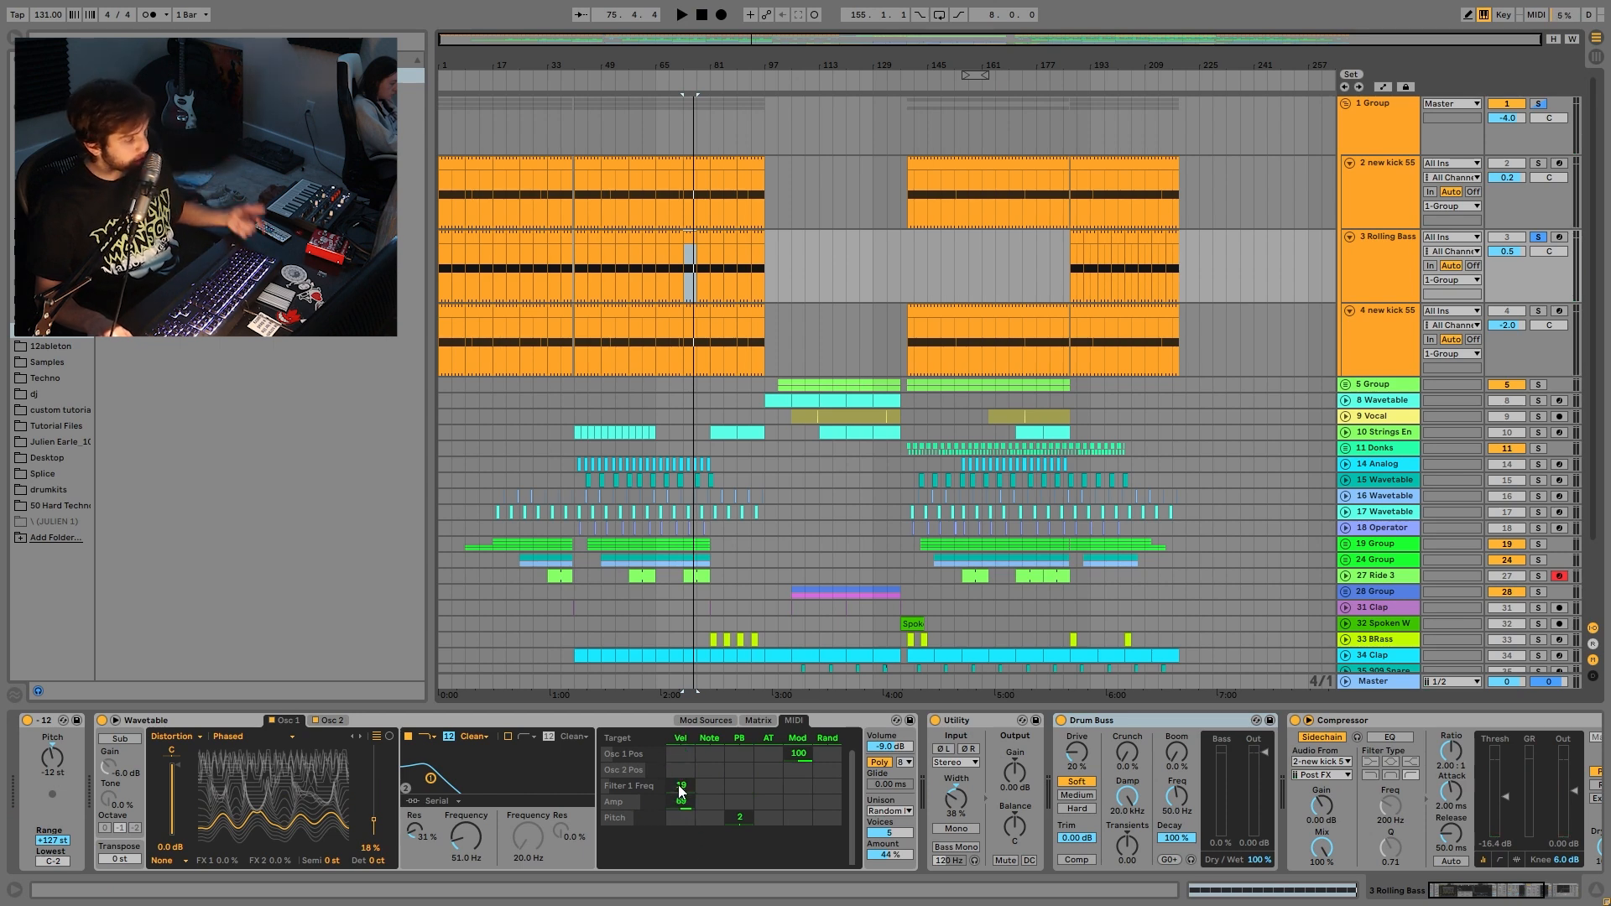
- Play the Rolling Bass G#1 note loop alone, then solo the kick and hear both together
double_click(690, 263)
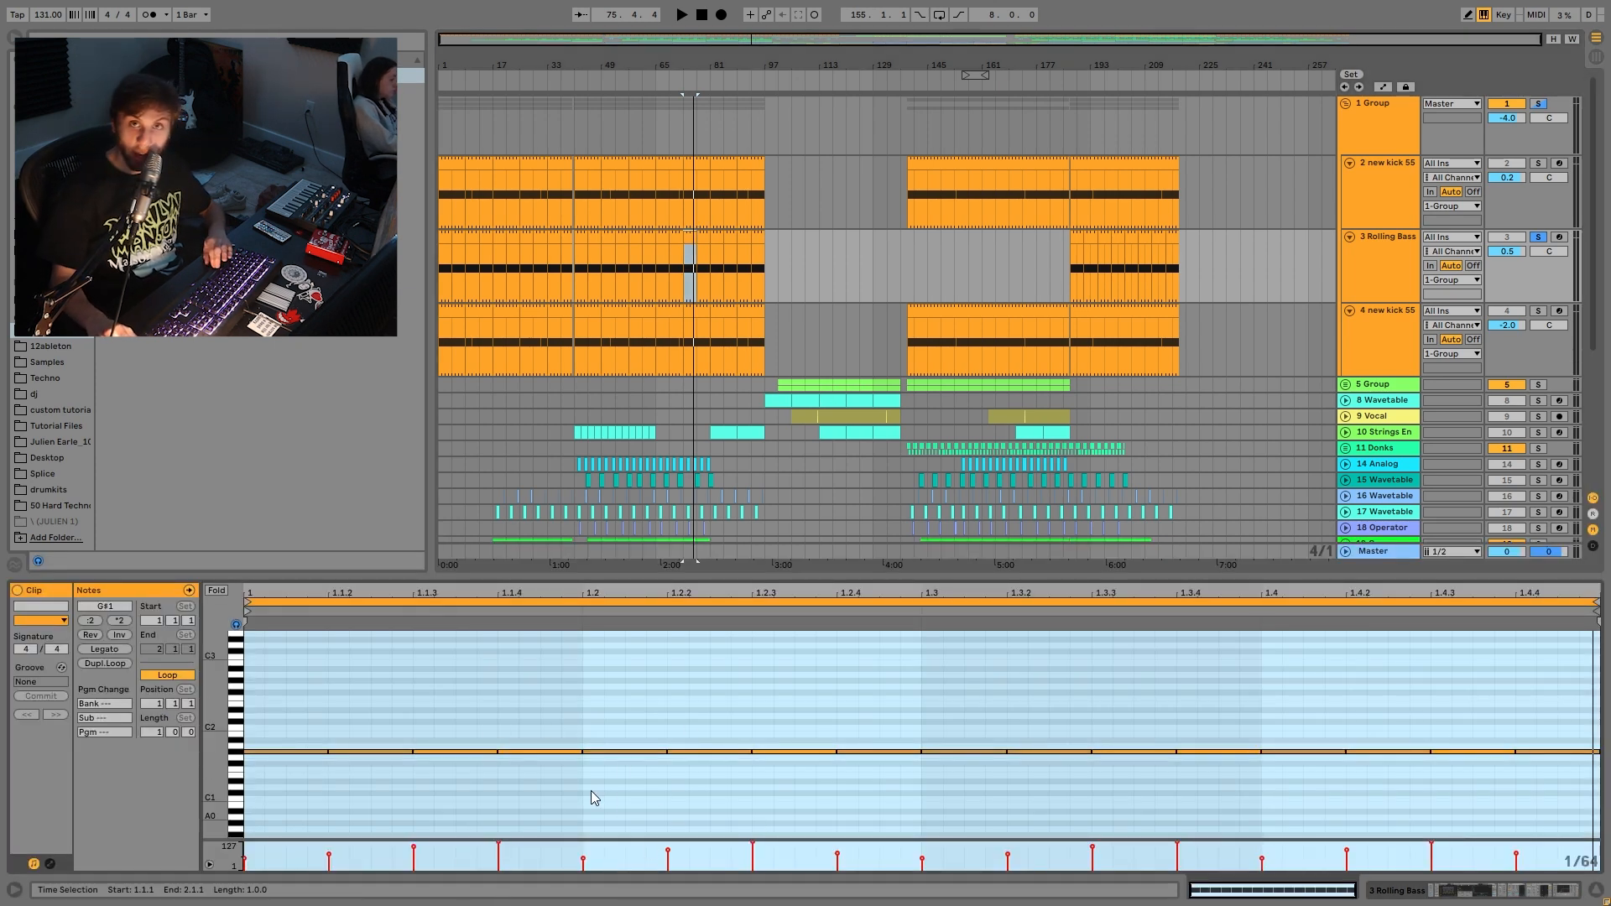
key(space)
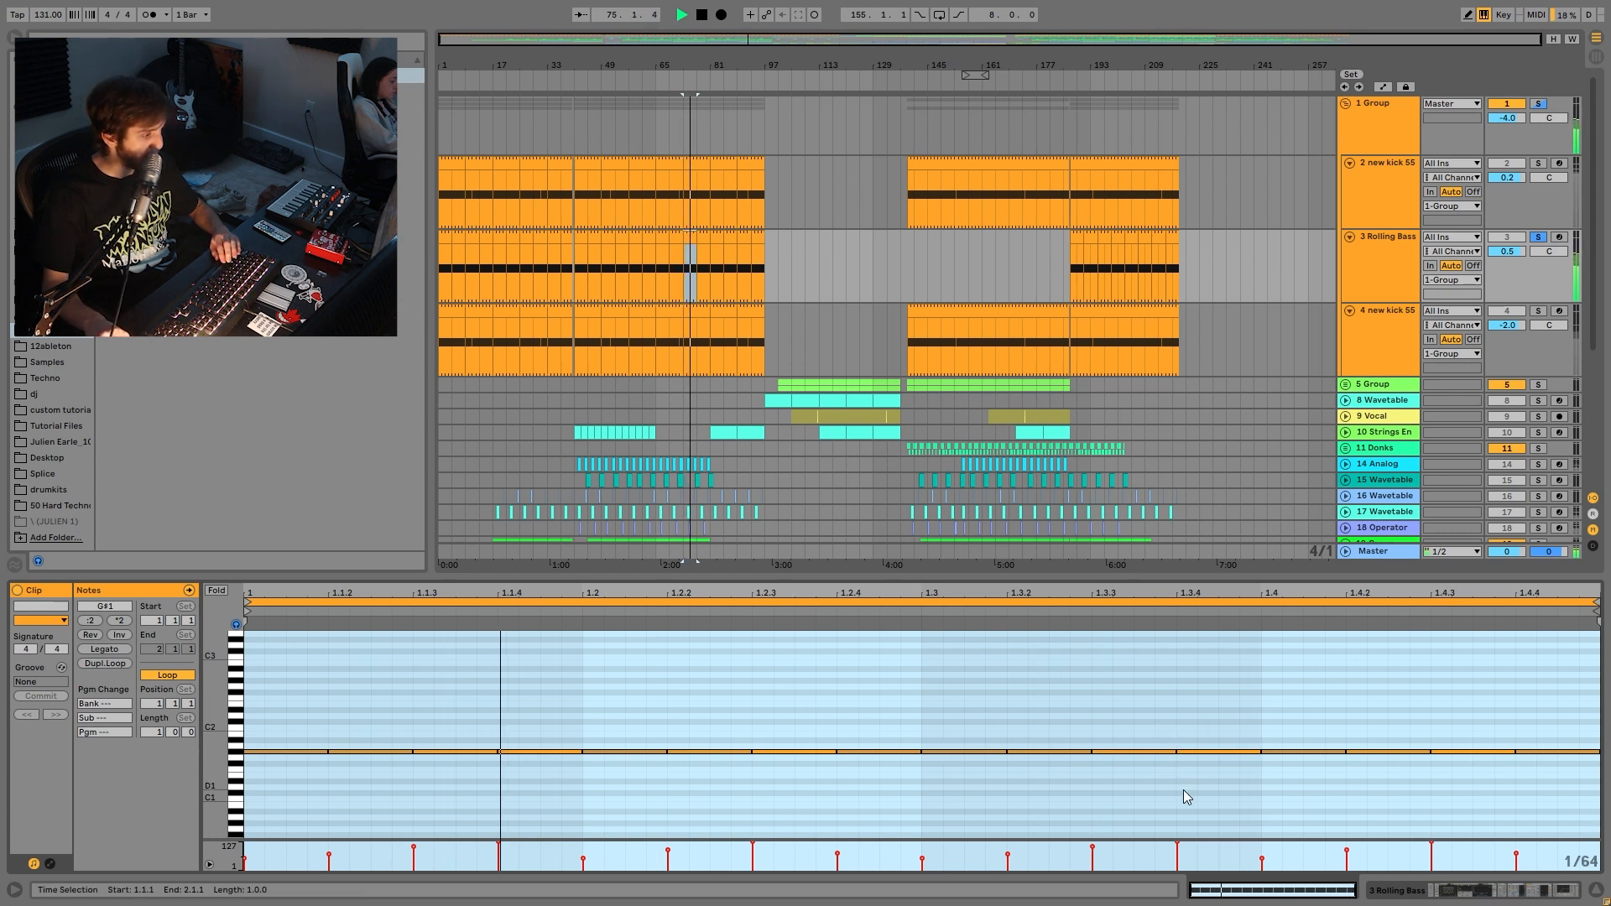
key(space)
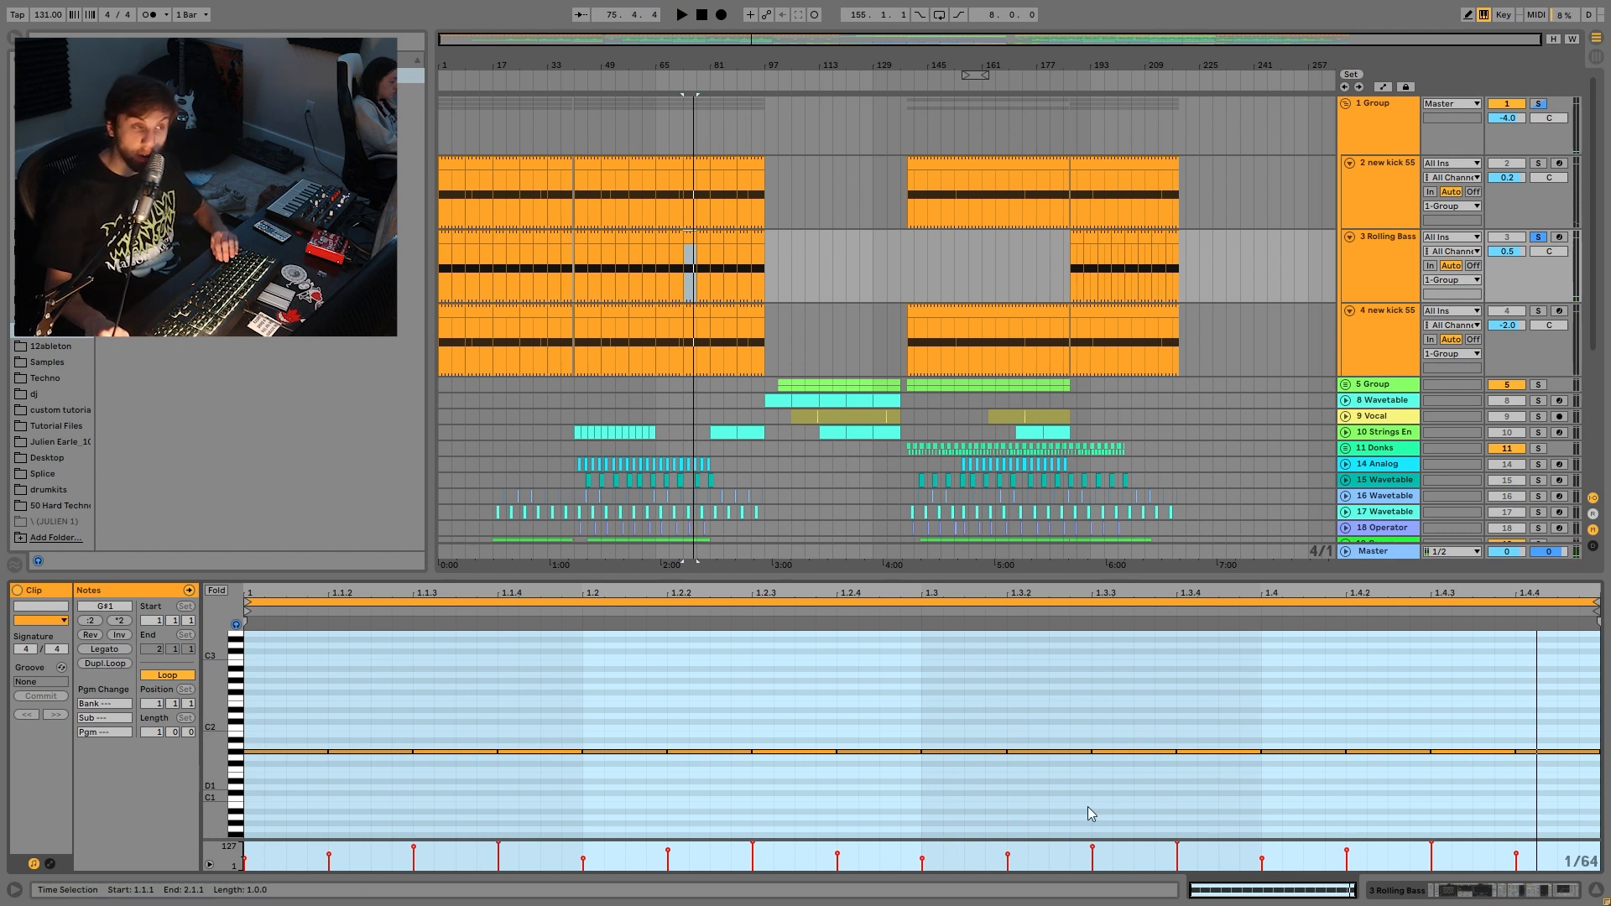
click(1539, 165)
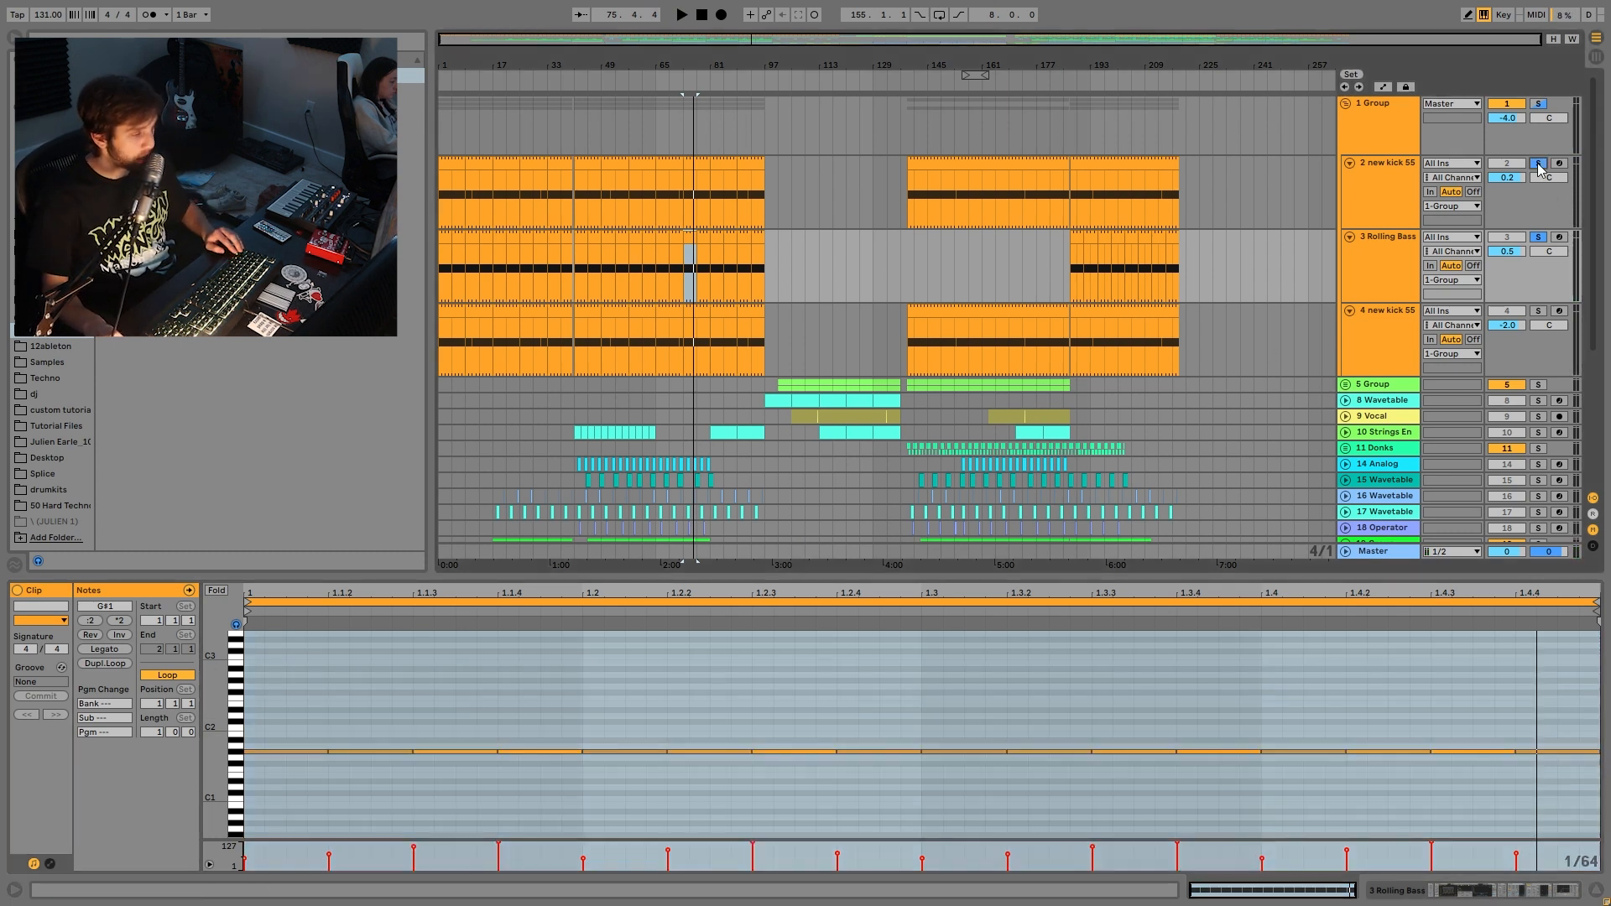
key(space)
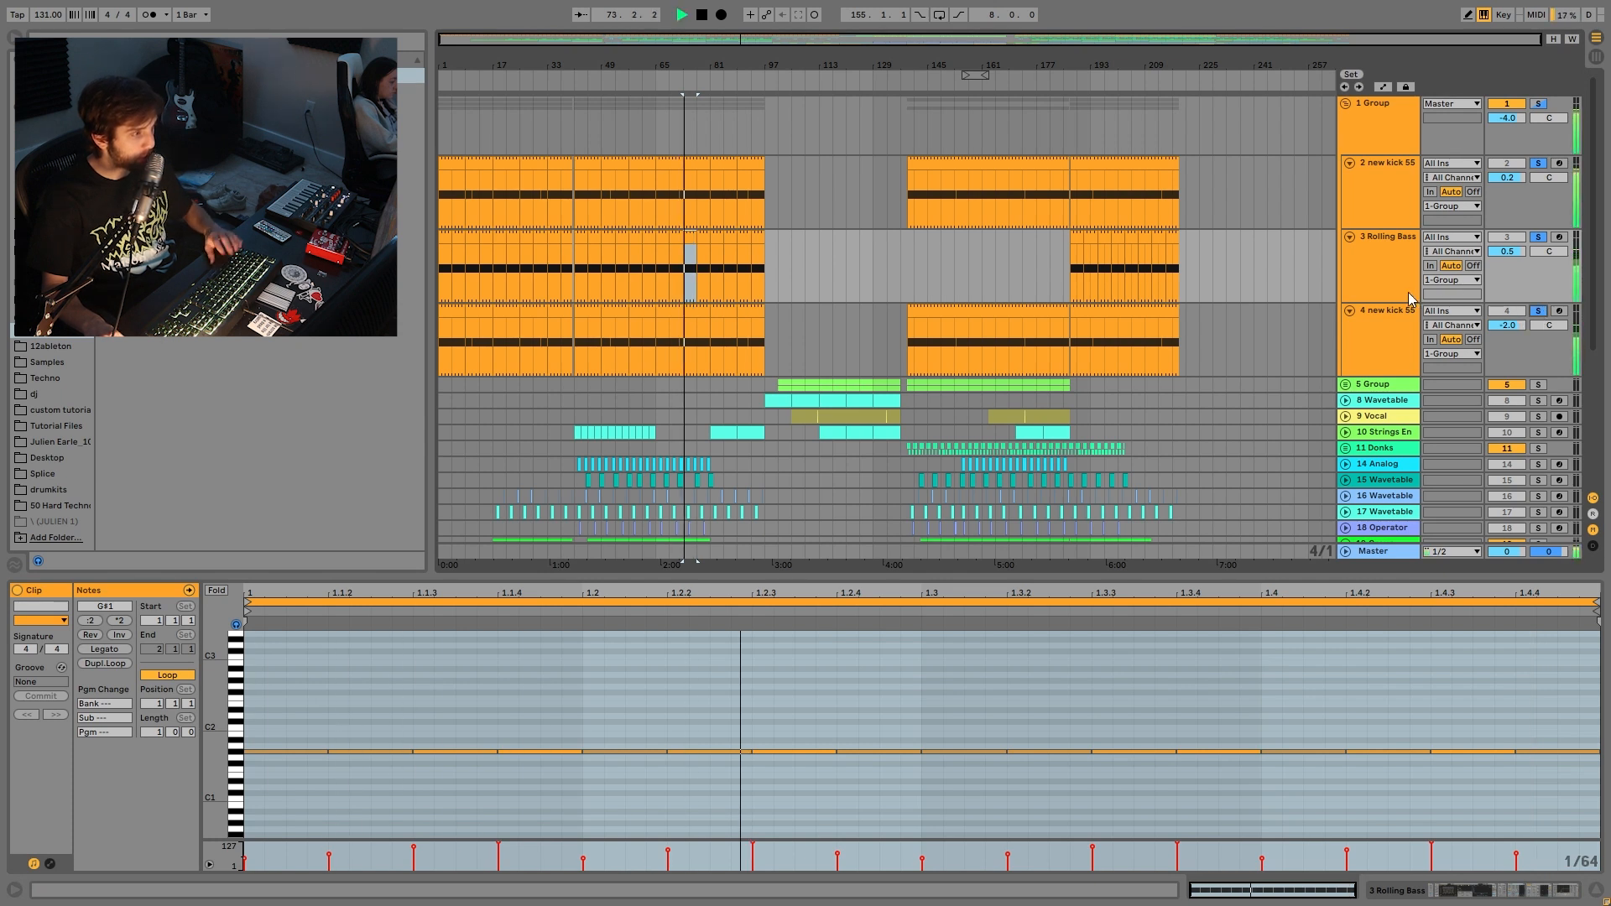
key(space)
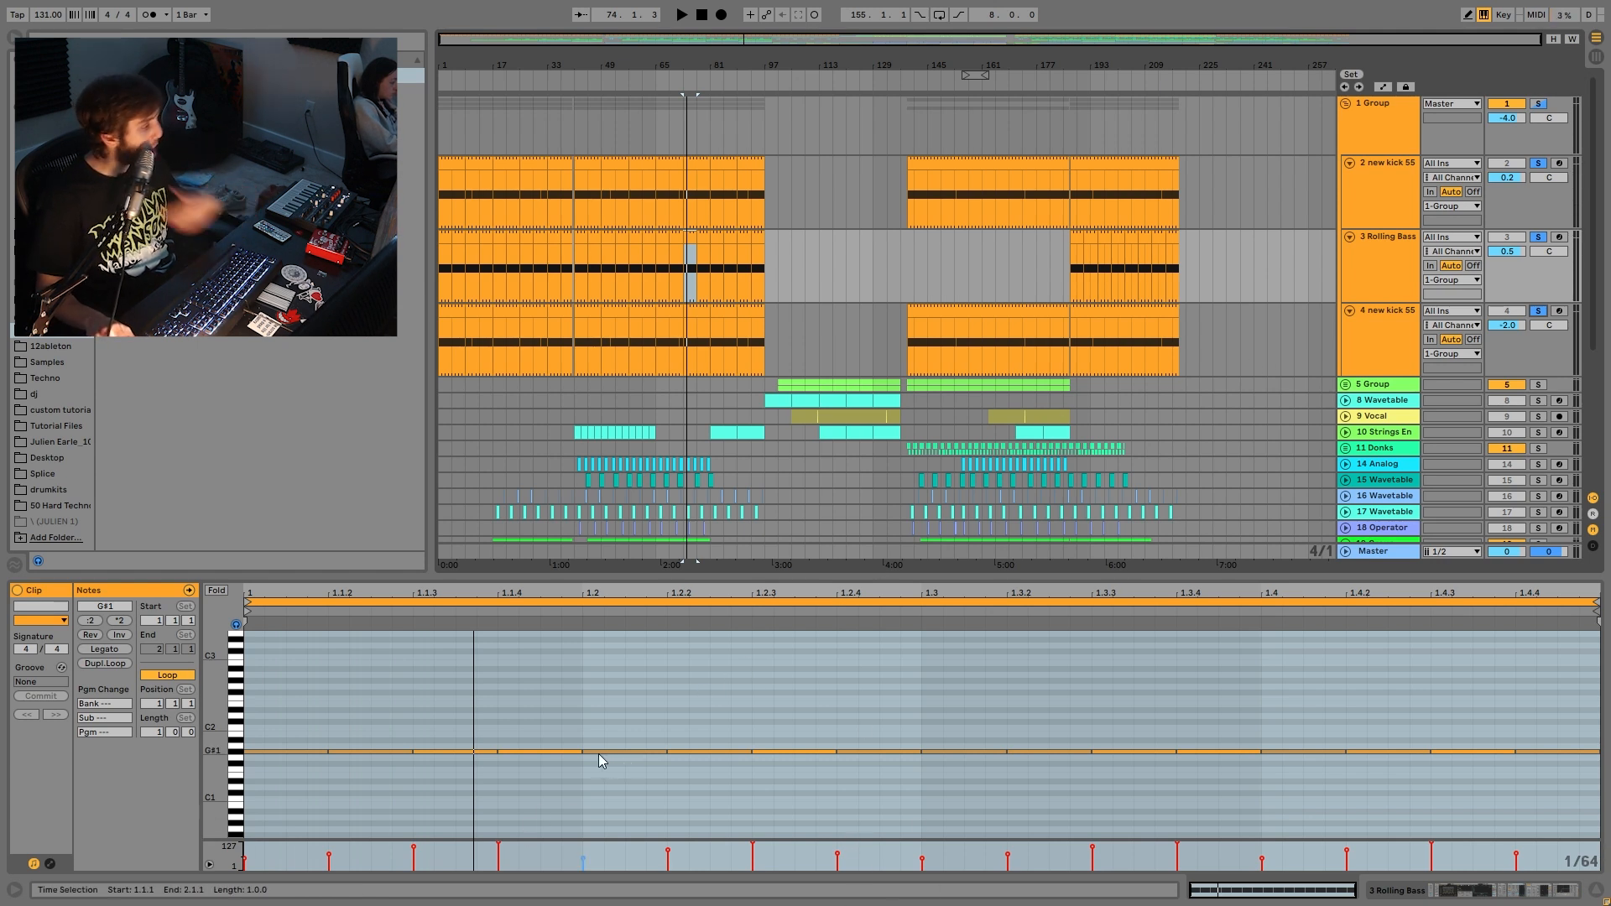
click(1372, 256)
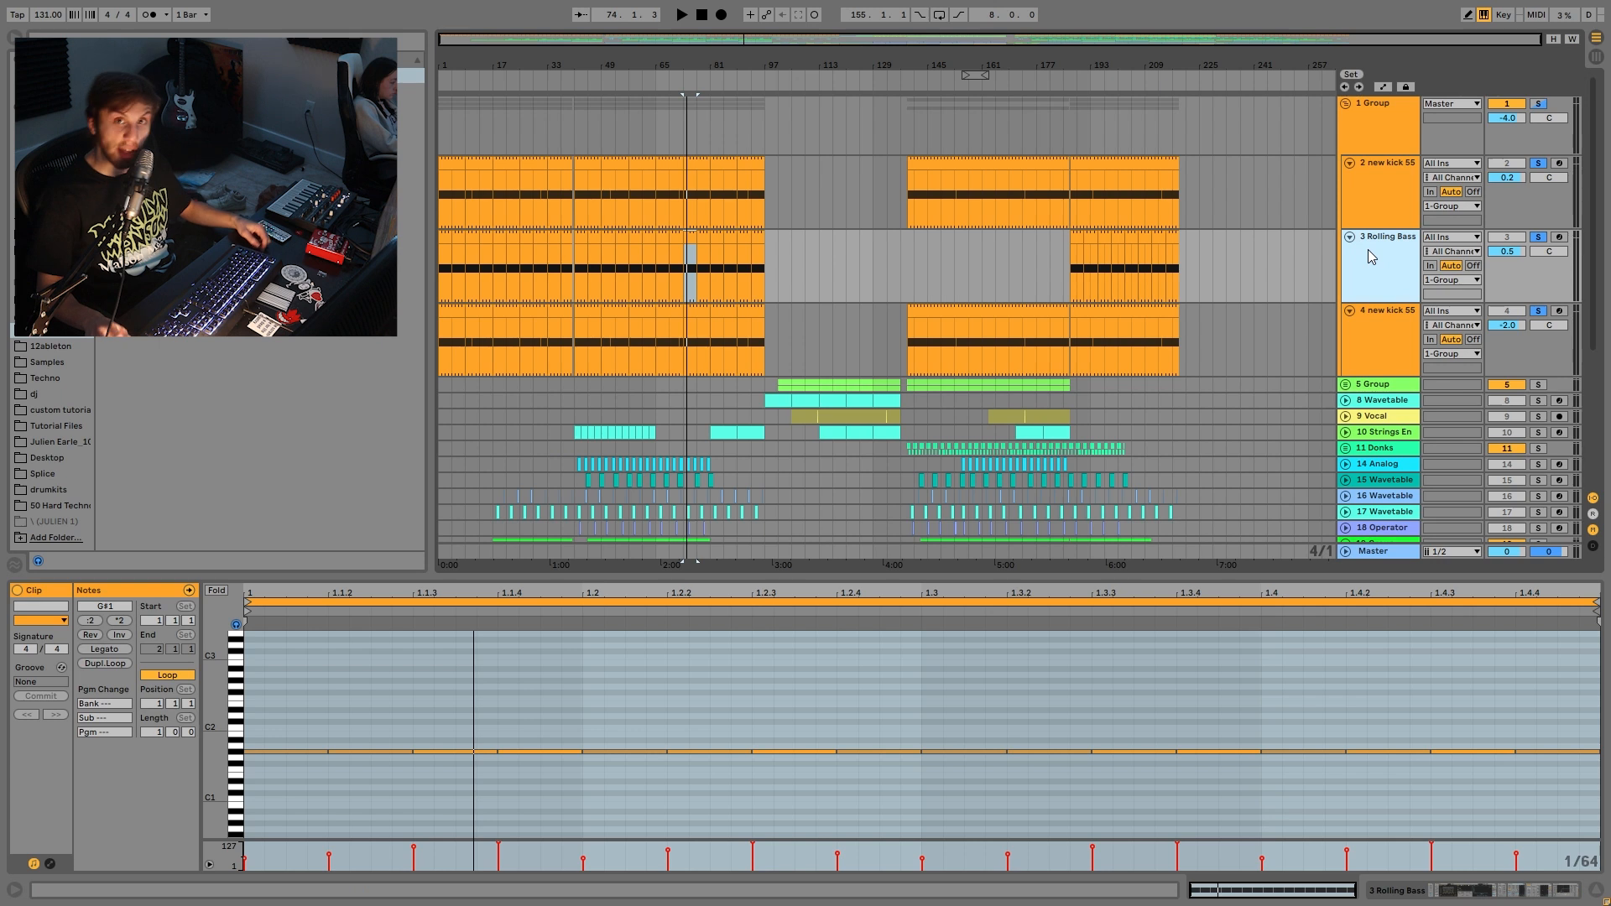
- Unsolo the kicks, browse the Rolling Bass Wavetable chain, and select 1 Group's two Auto Filters (120 Hz, 19.9 kHz)
double_click(1406, 275)
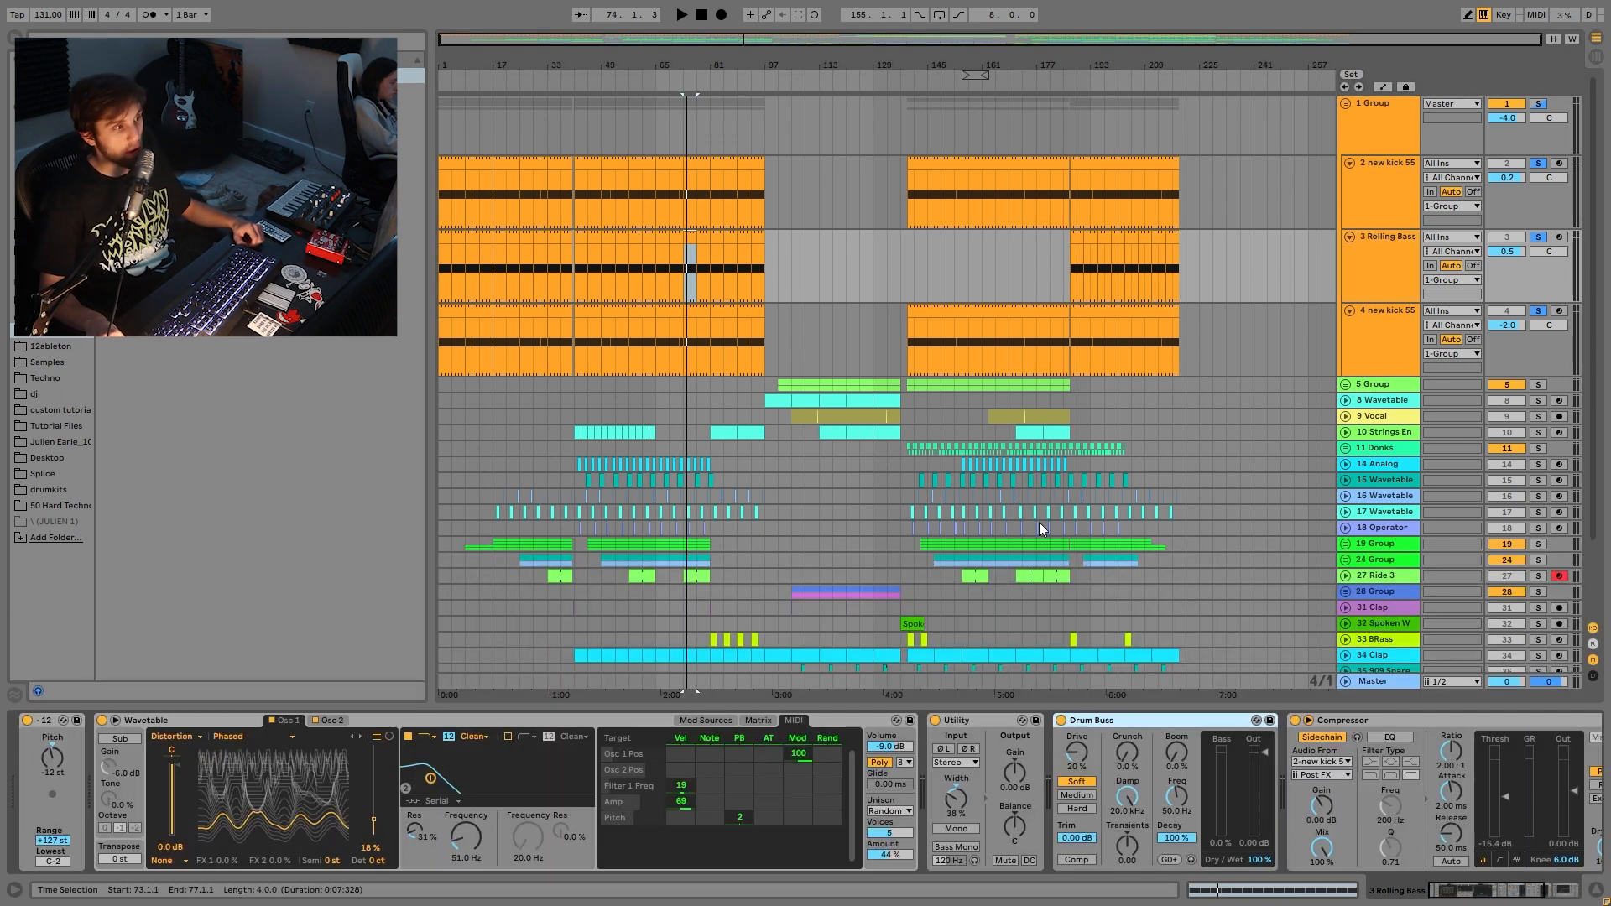
click(1539, 238)
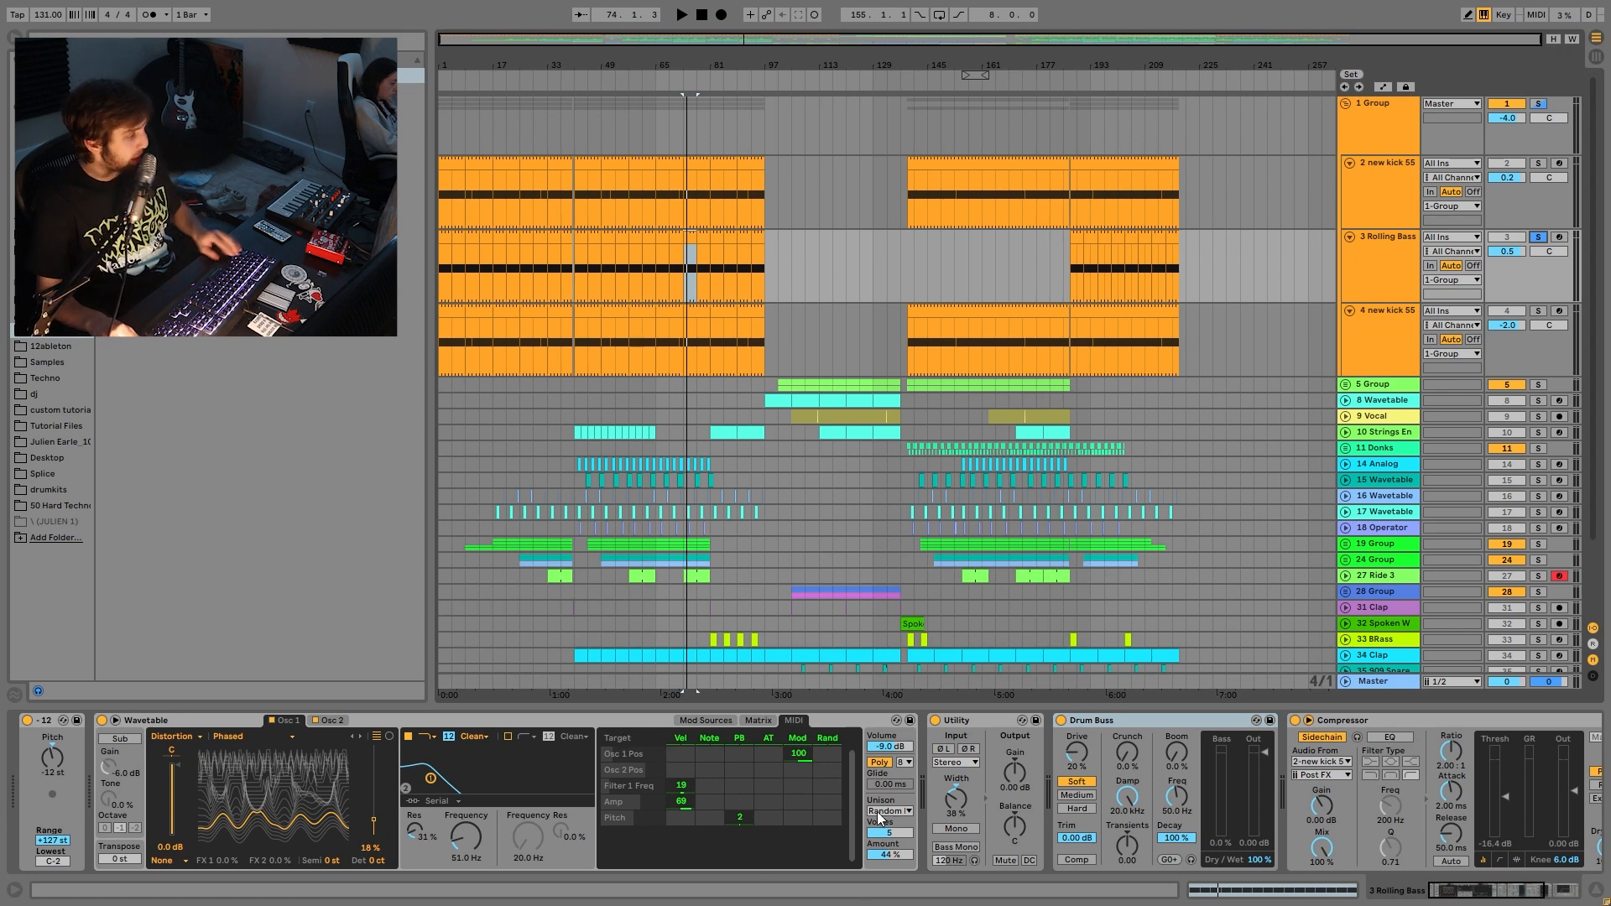
click(898, 817)
click(899, 819)
scroll(791, 781, right, 3)
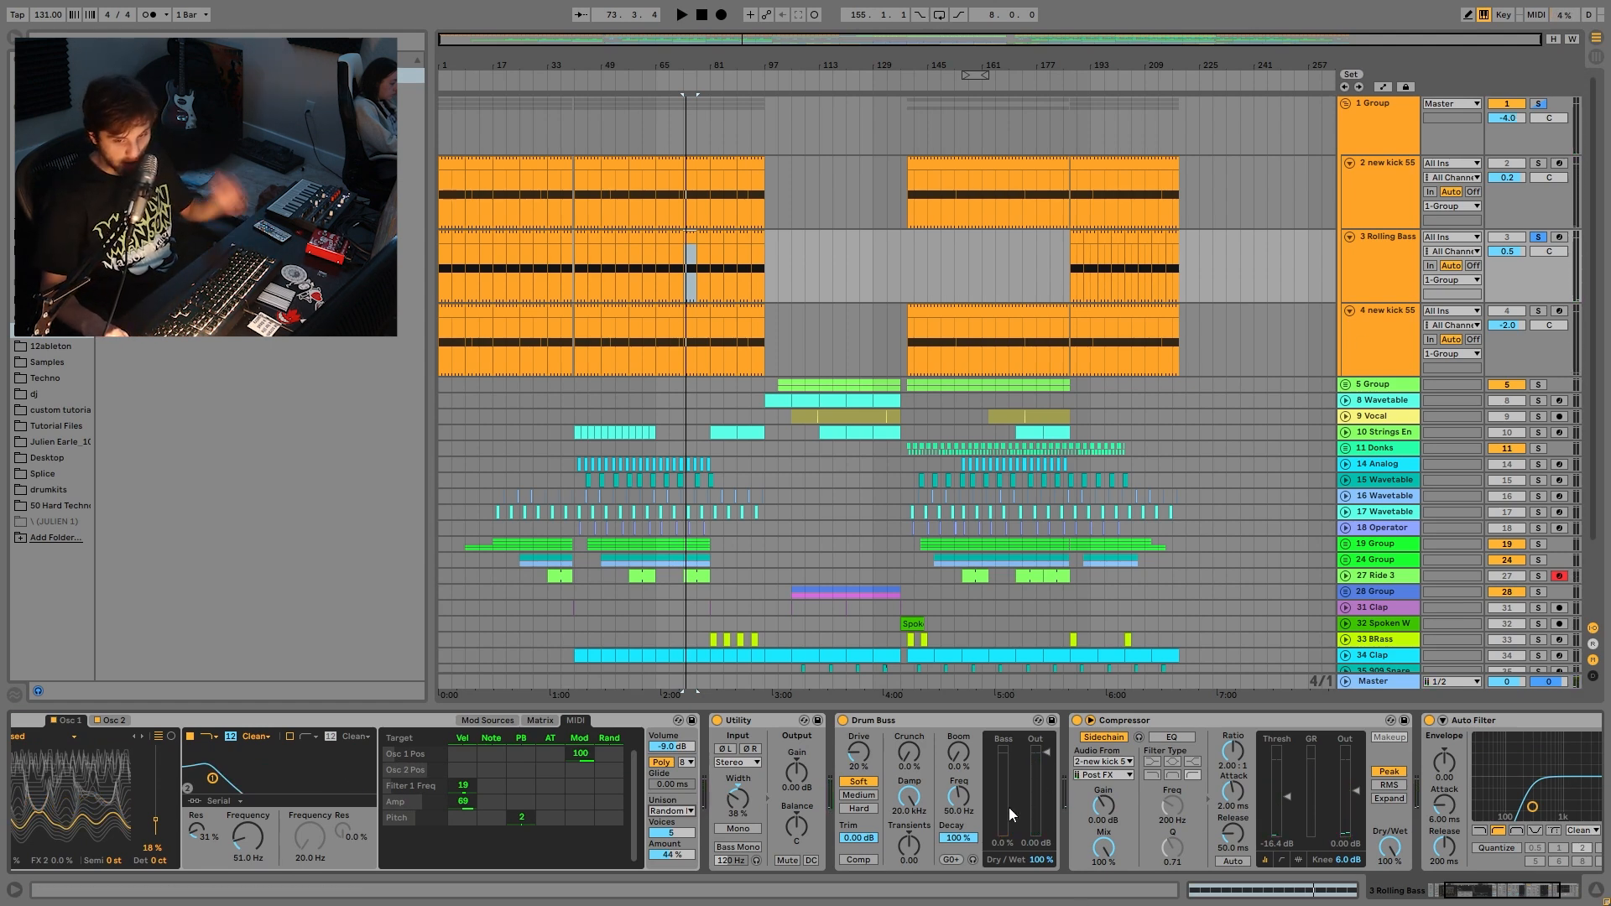
scroll(987, 777, right, 3)
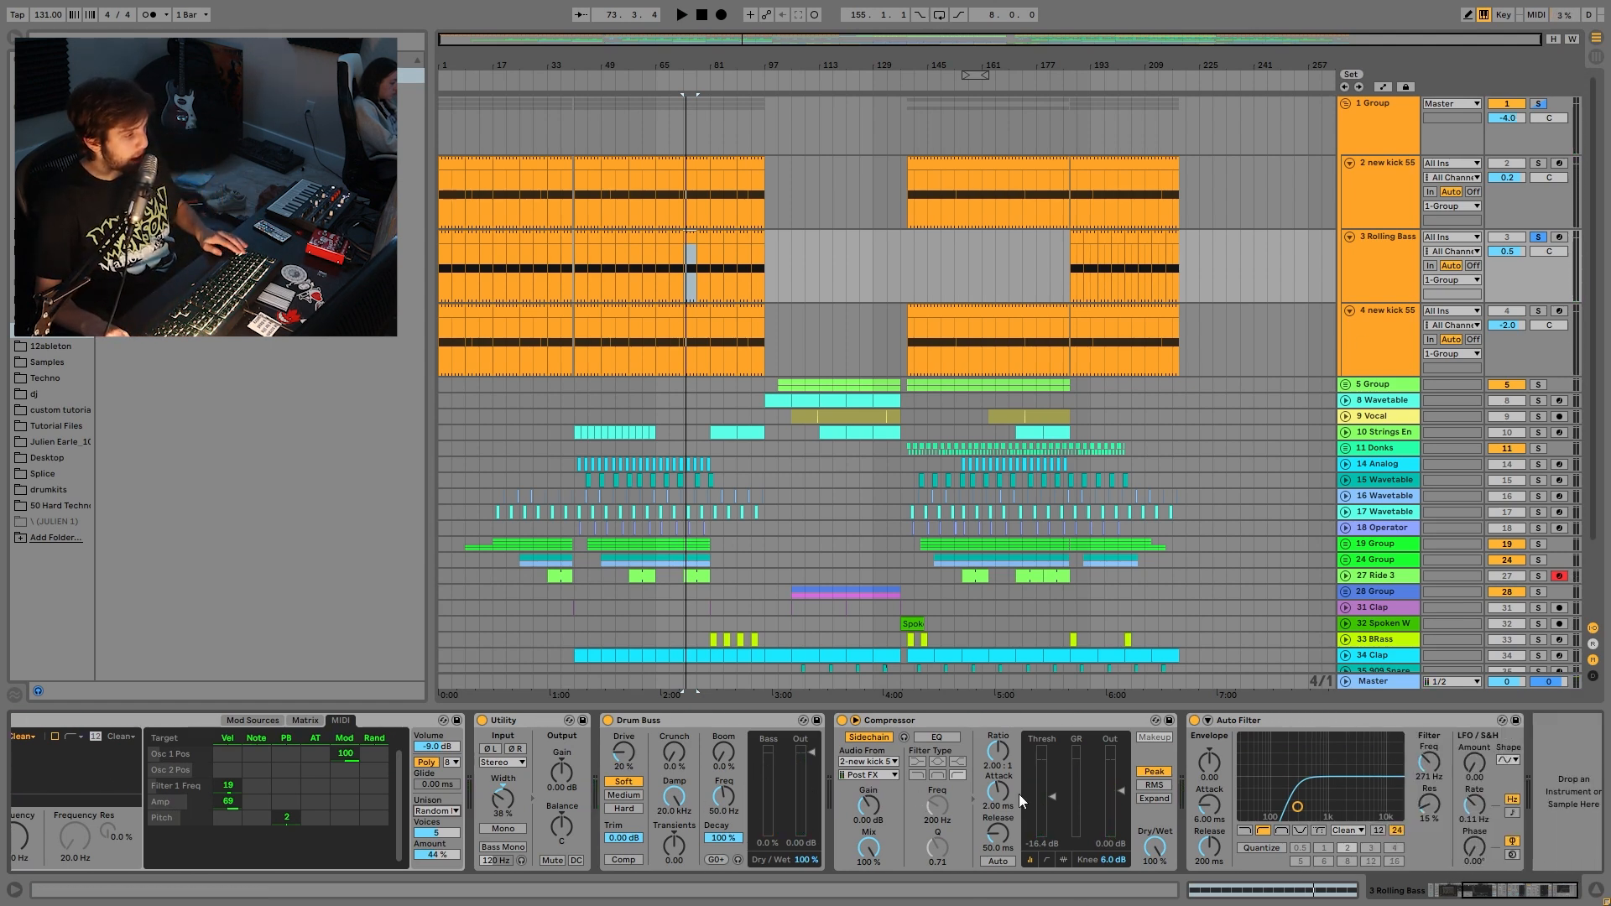
scroll(1019, 794, right, 1)
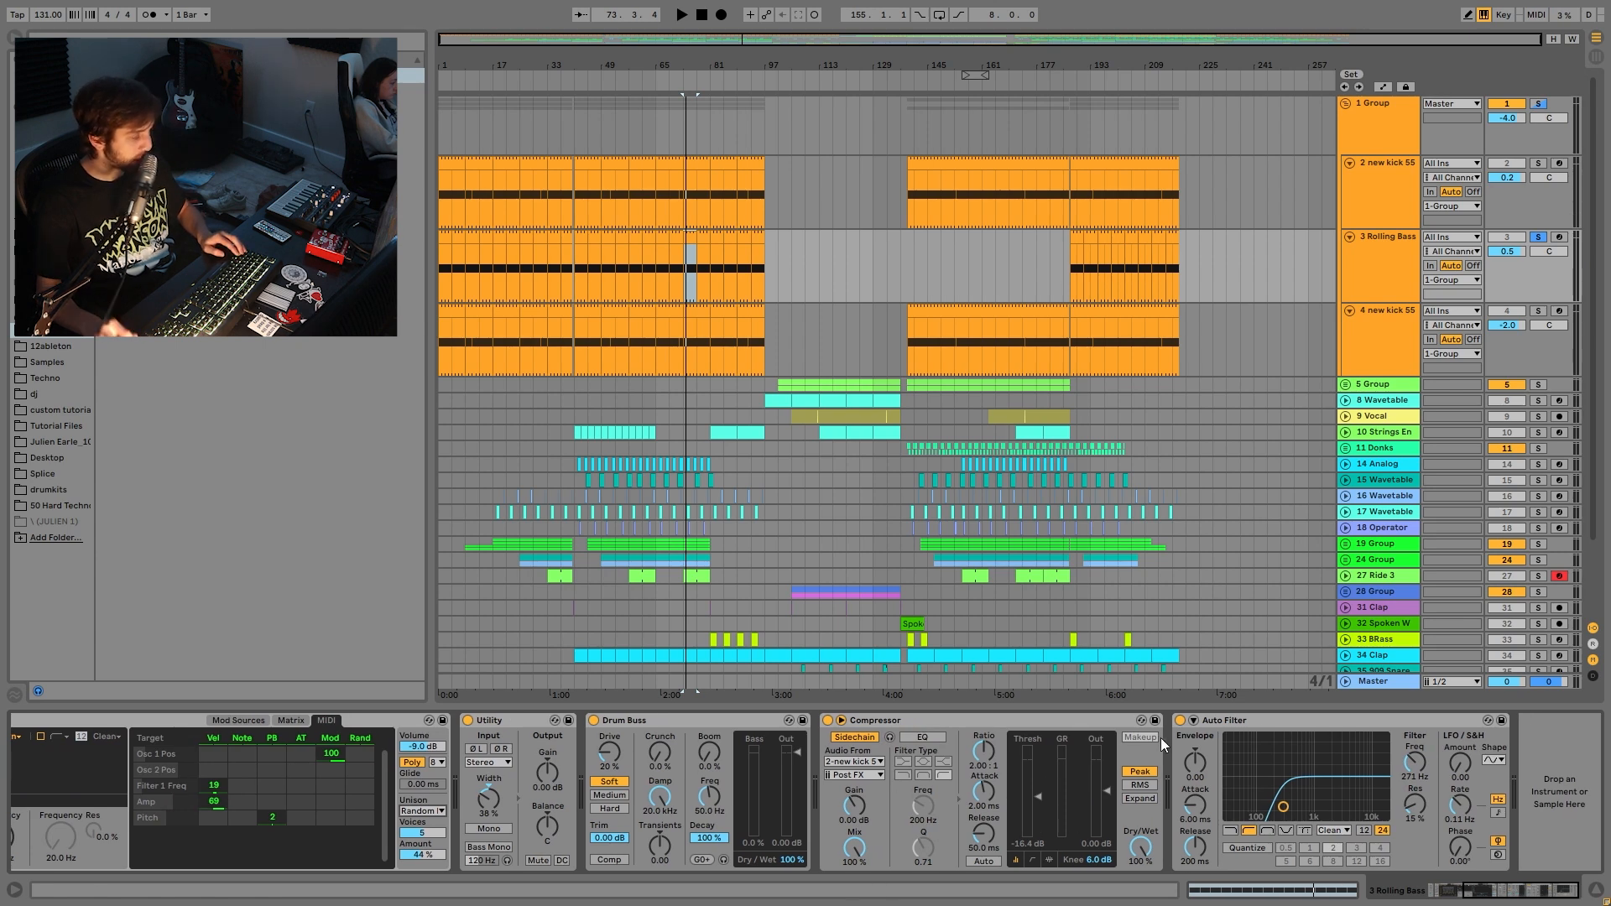
click(1387, 141)
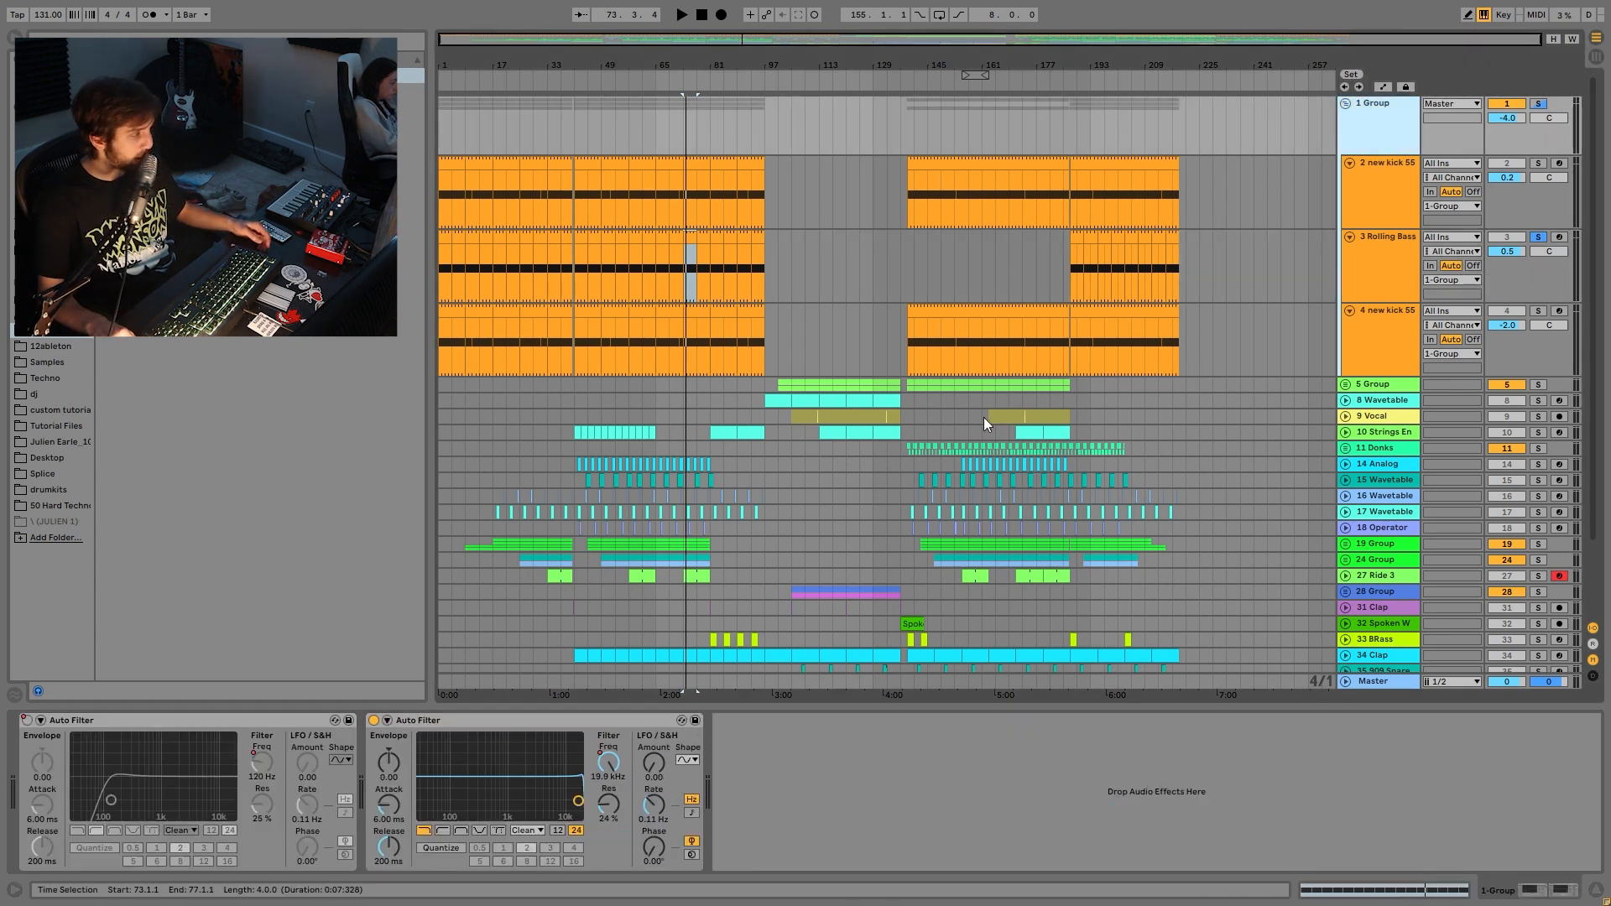
- Solo 1 Group and show the first Auto Filter's Frequency automation lane in the arrangement
click(1536, 104)
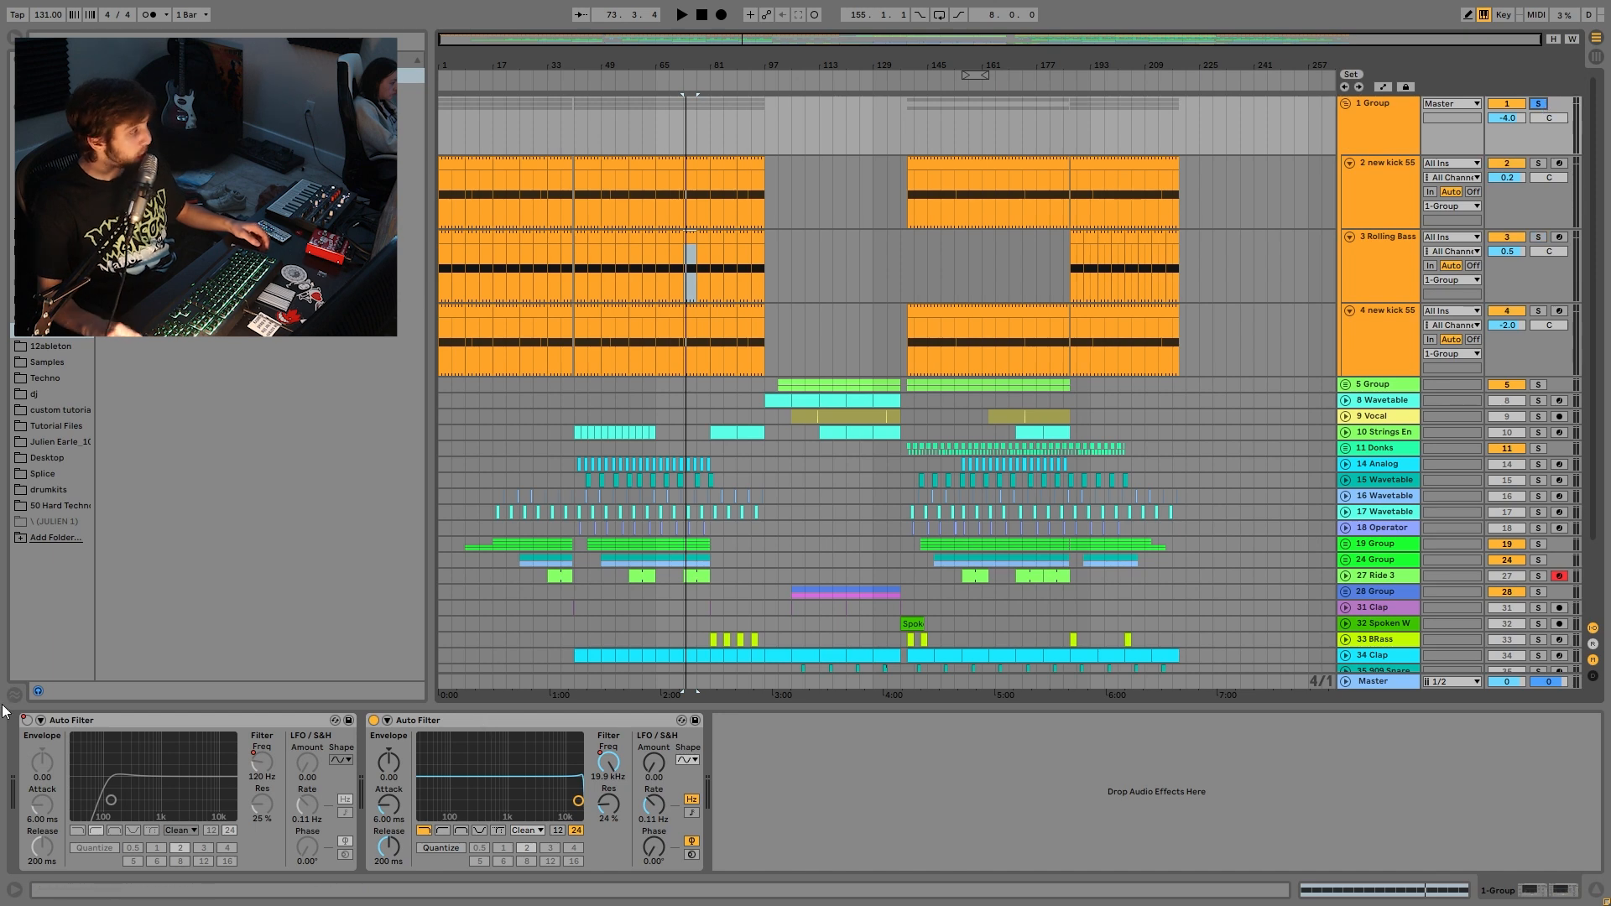
right_click(29, 730)
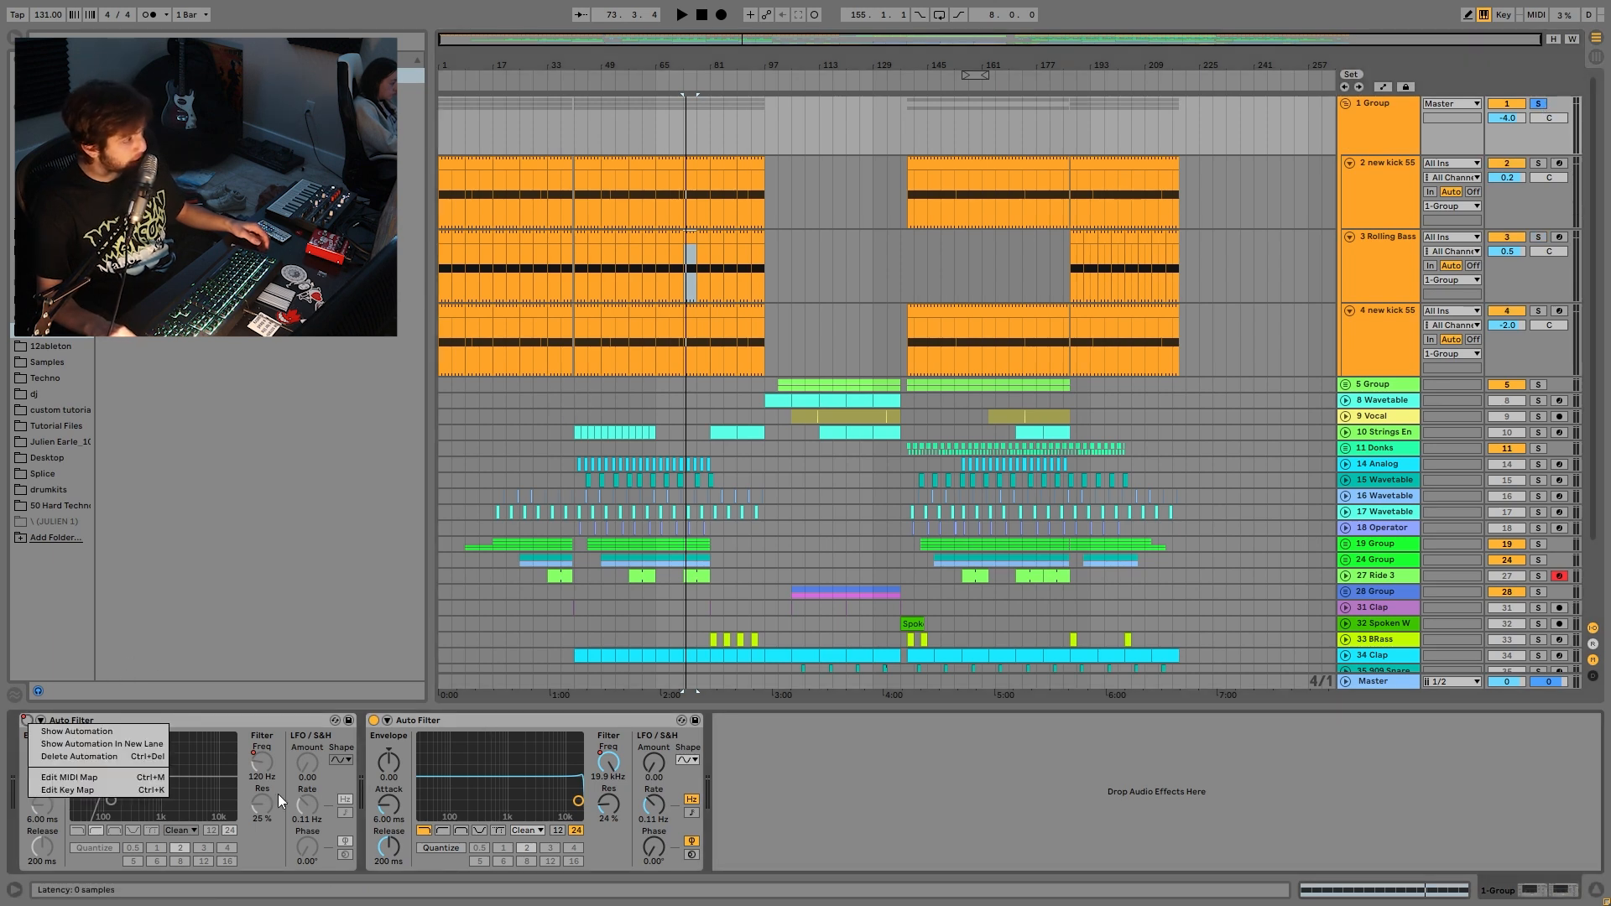
click(76, 731)
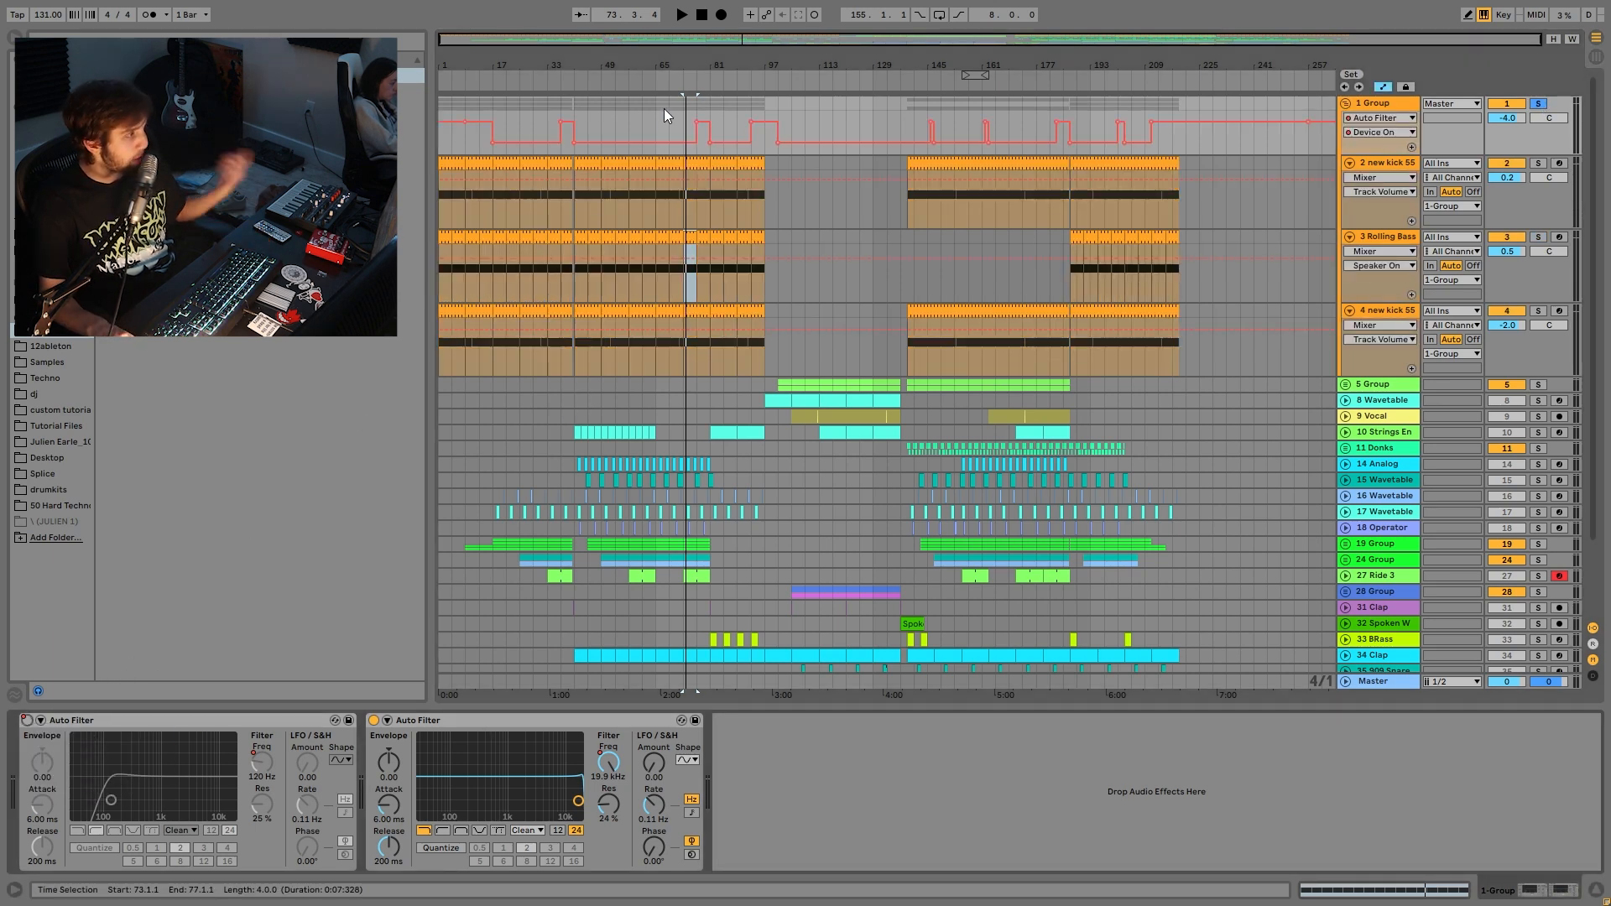
click(696, 109)
key(space)
click(609, 761)
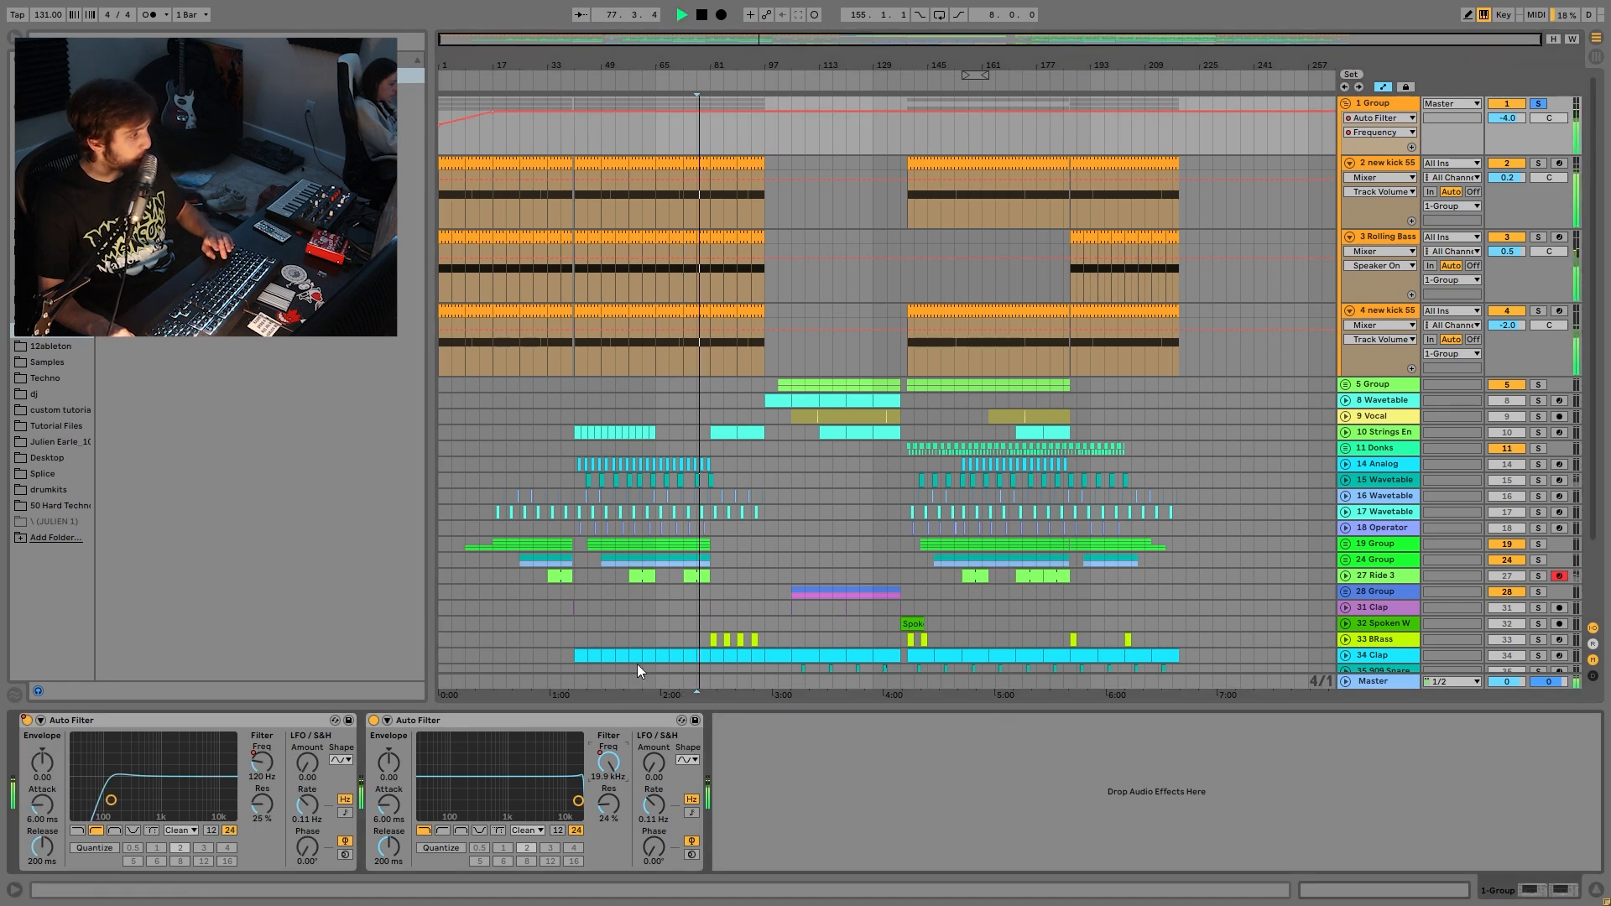
key(space)
- Unsolo 1 Group and audition the filter sweep from the song start and from bar 17
click(438, 109)
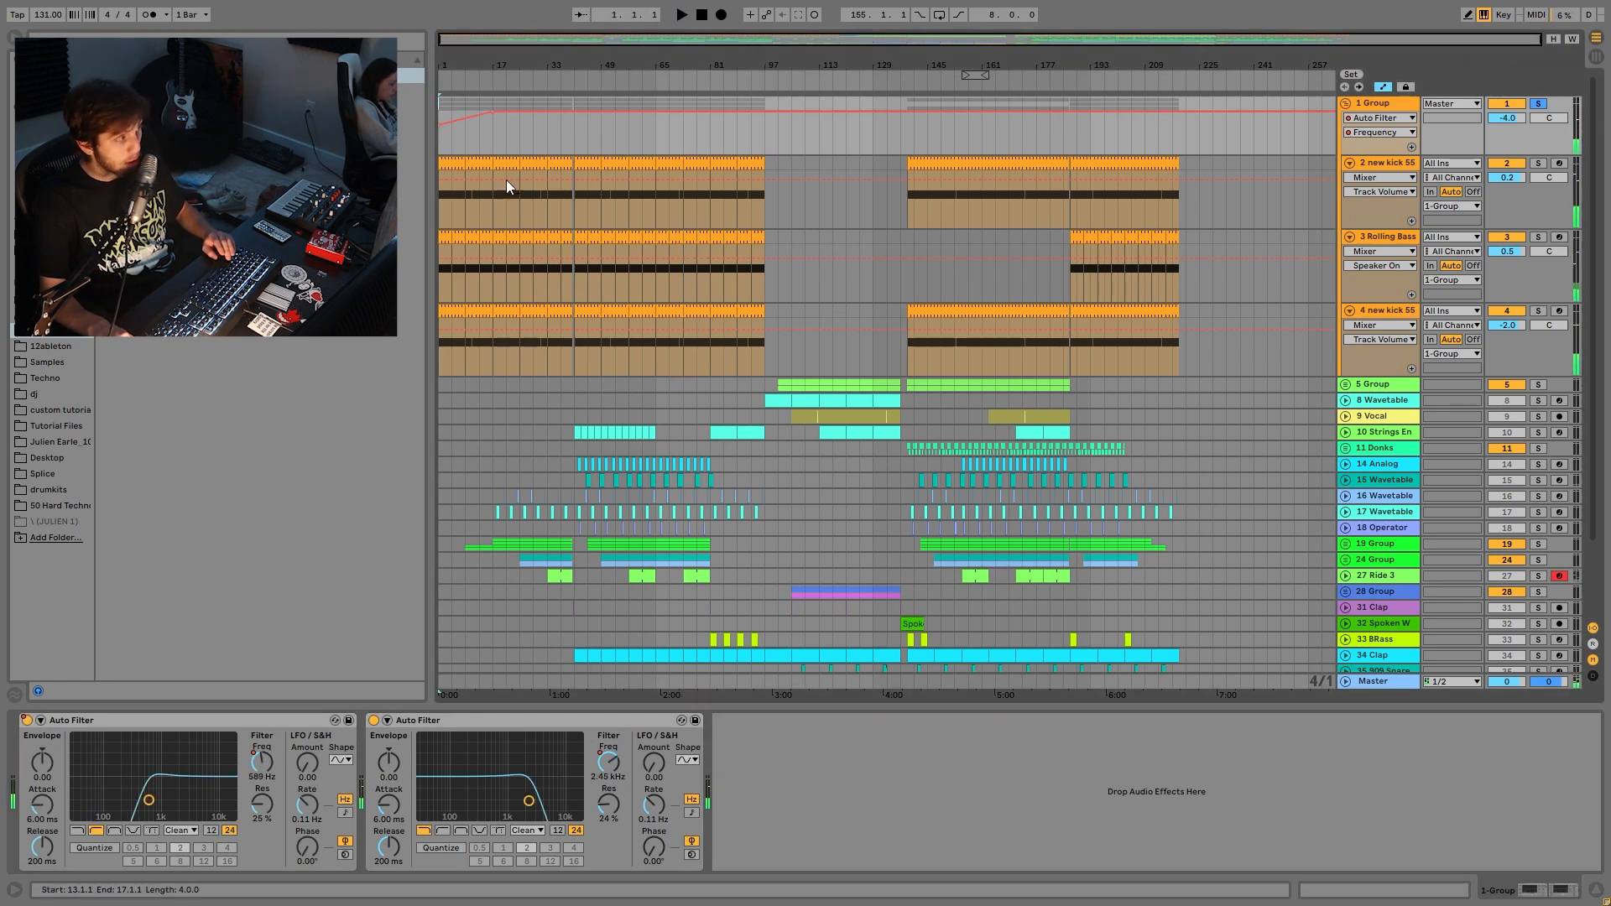
click(1538, 103)
key(space)
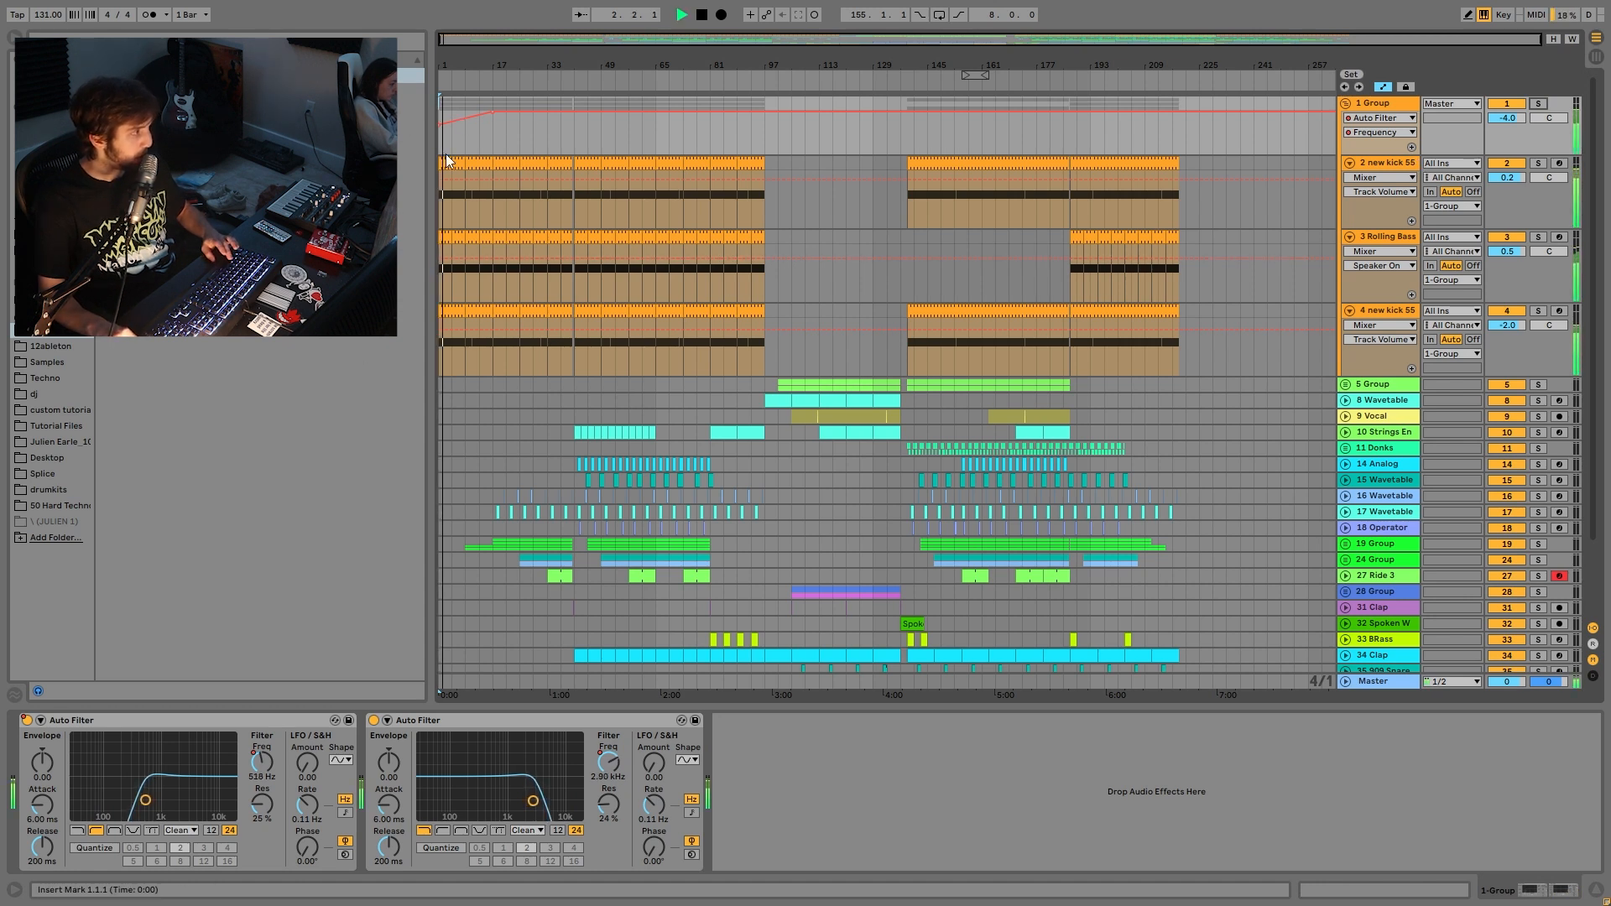
click(482, 141)
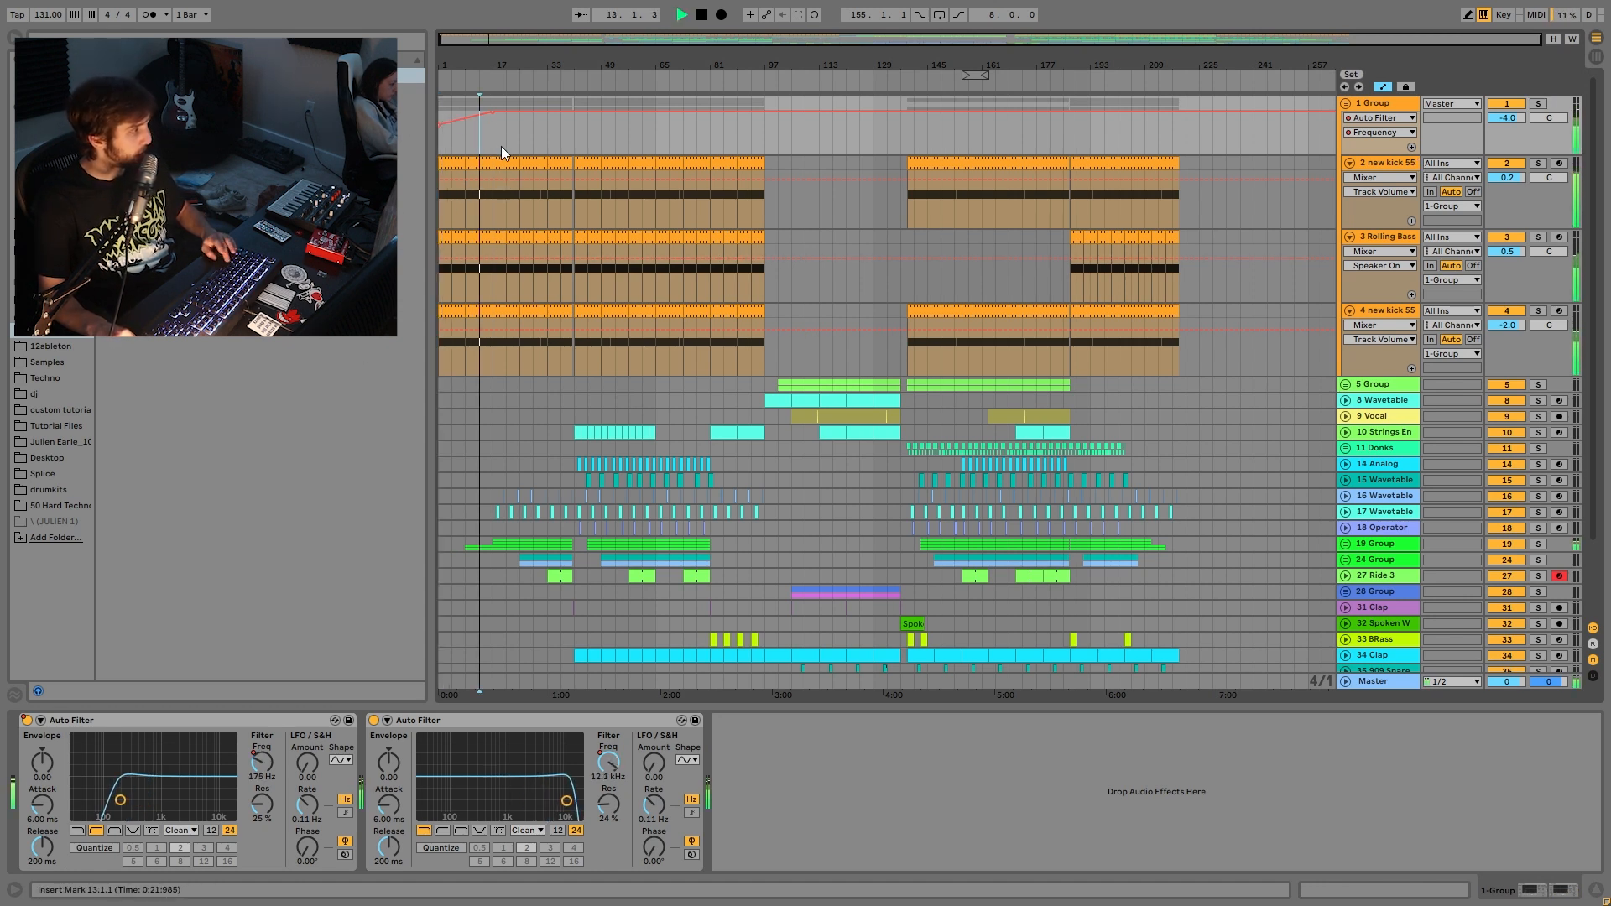
click(492, 146)
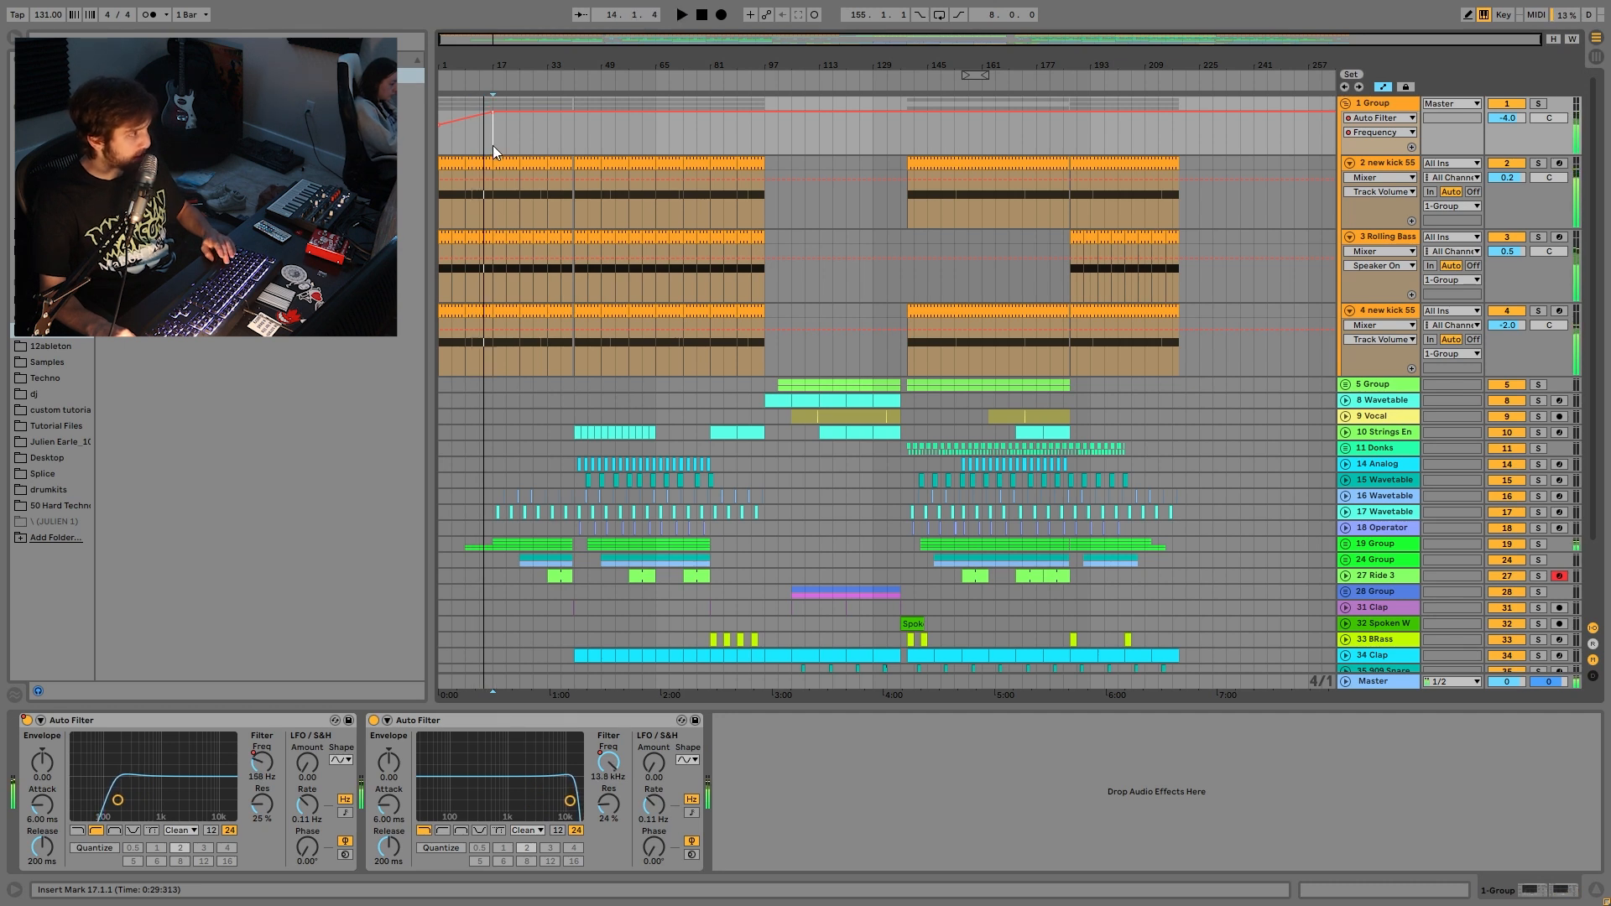
key(space)
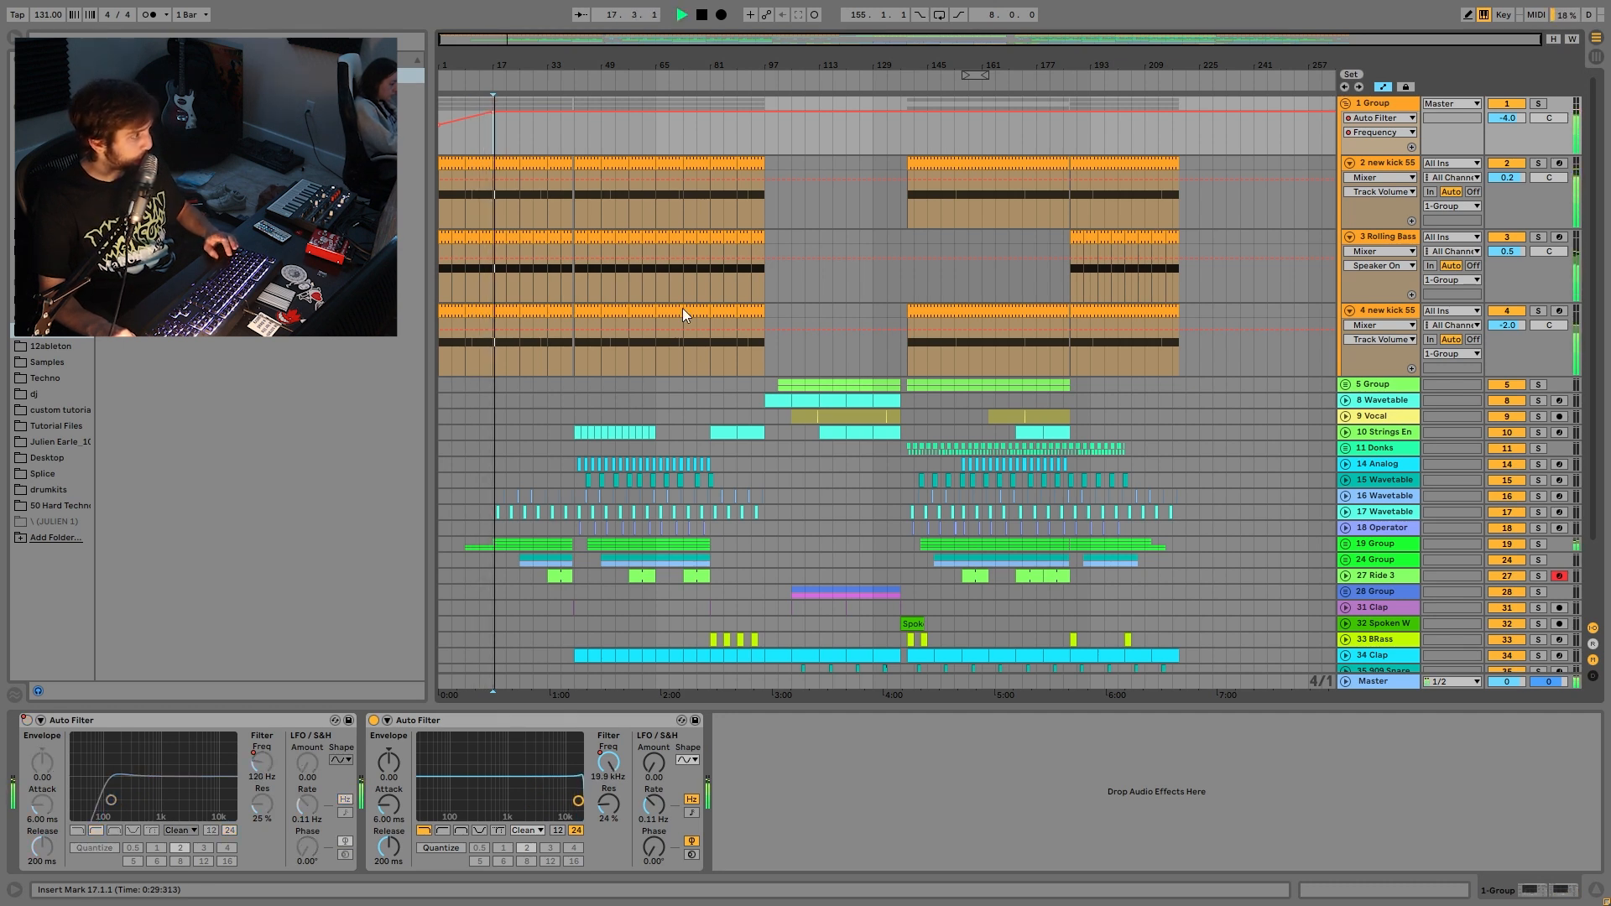
key(space)
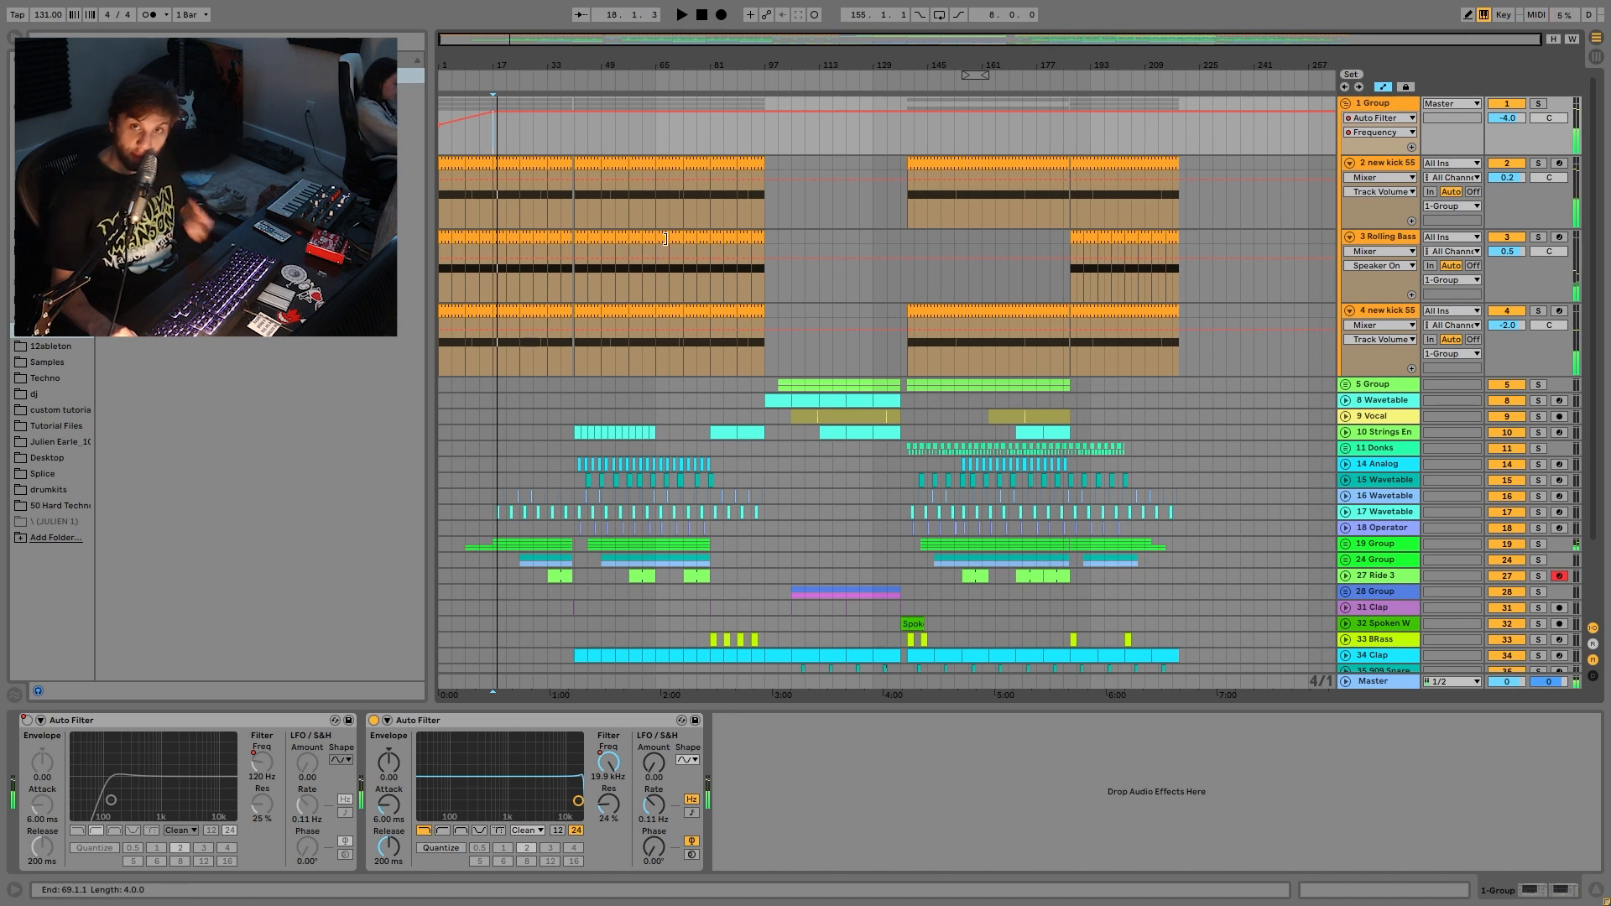
key(space)
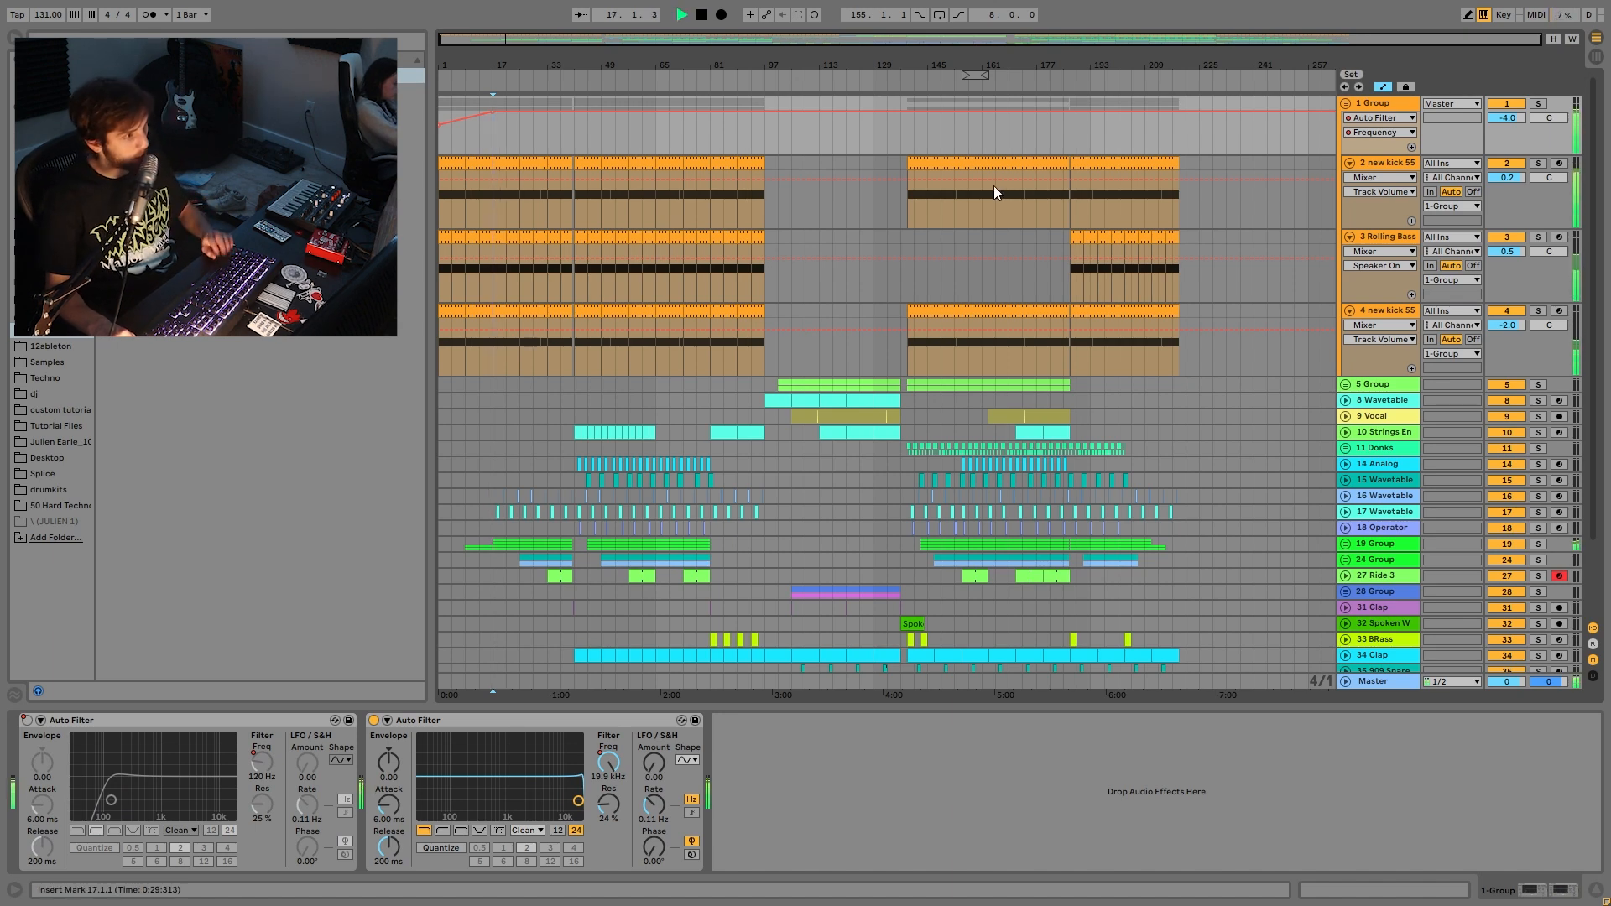
click(1348, 237)
click(1350, 252)
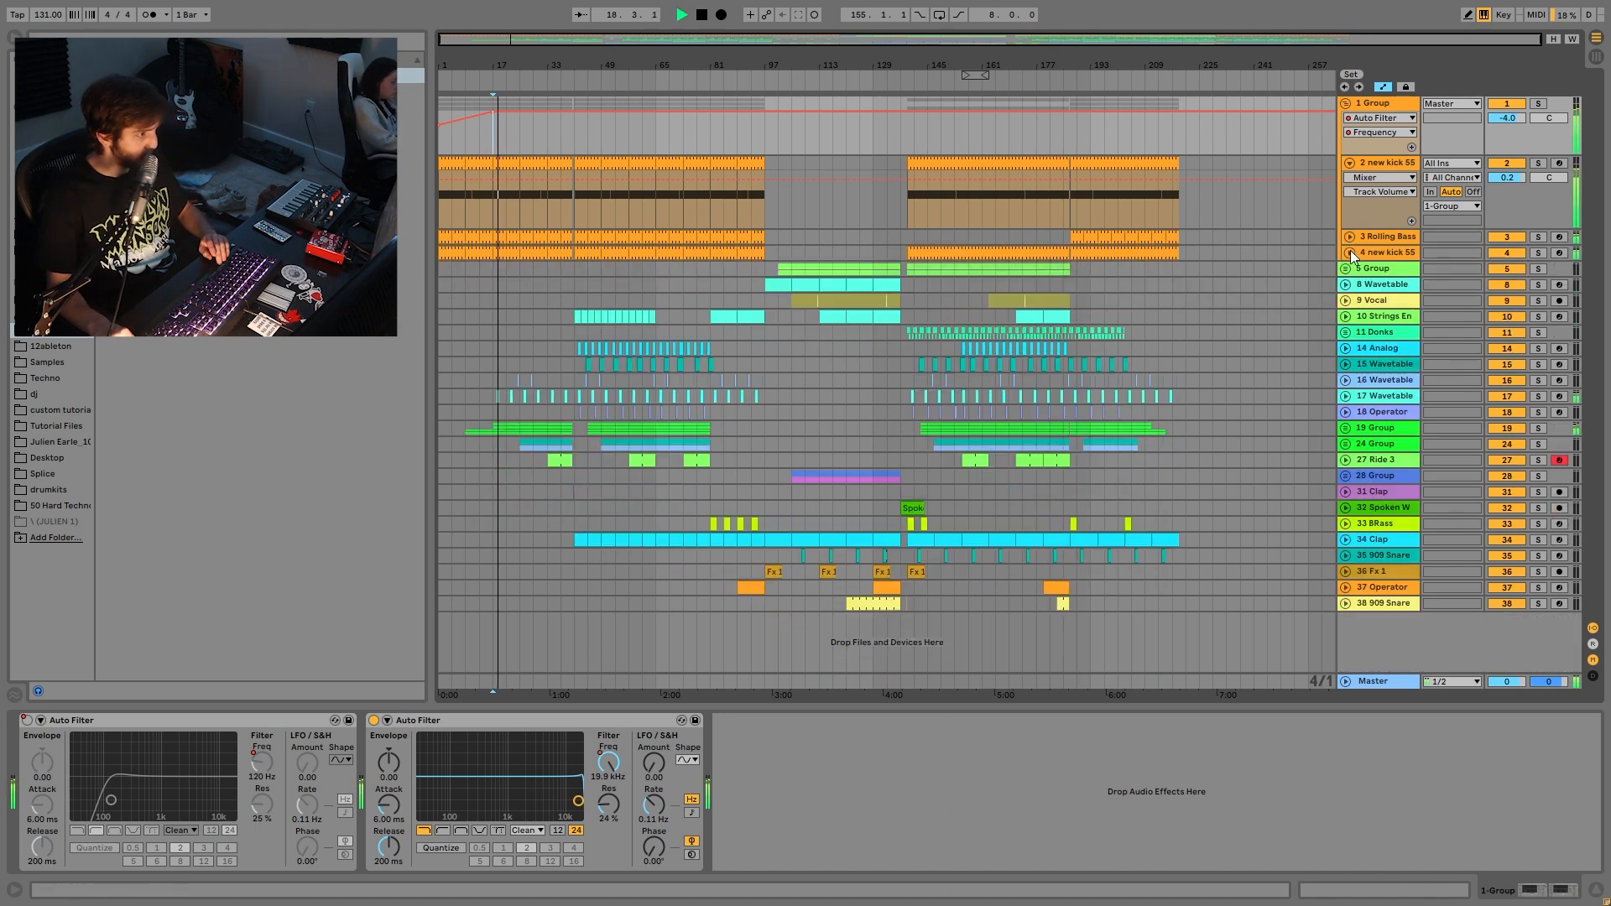
- Fold the last kick track, unfold 5 Group, and show the bar-139 6 Wavetable clip's G#2 notes
click(1349, 163)
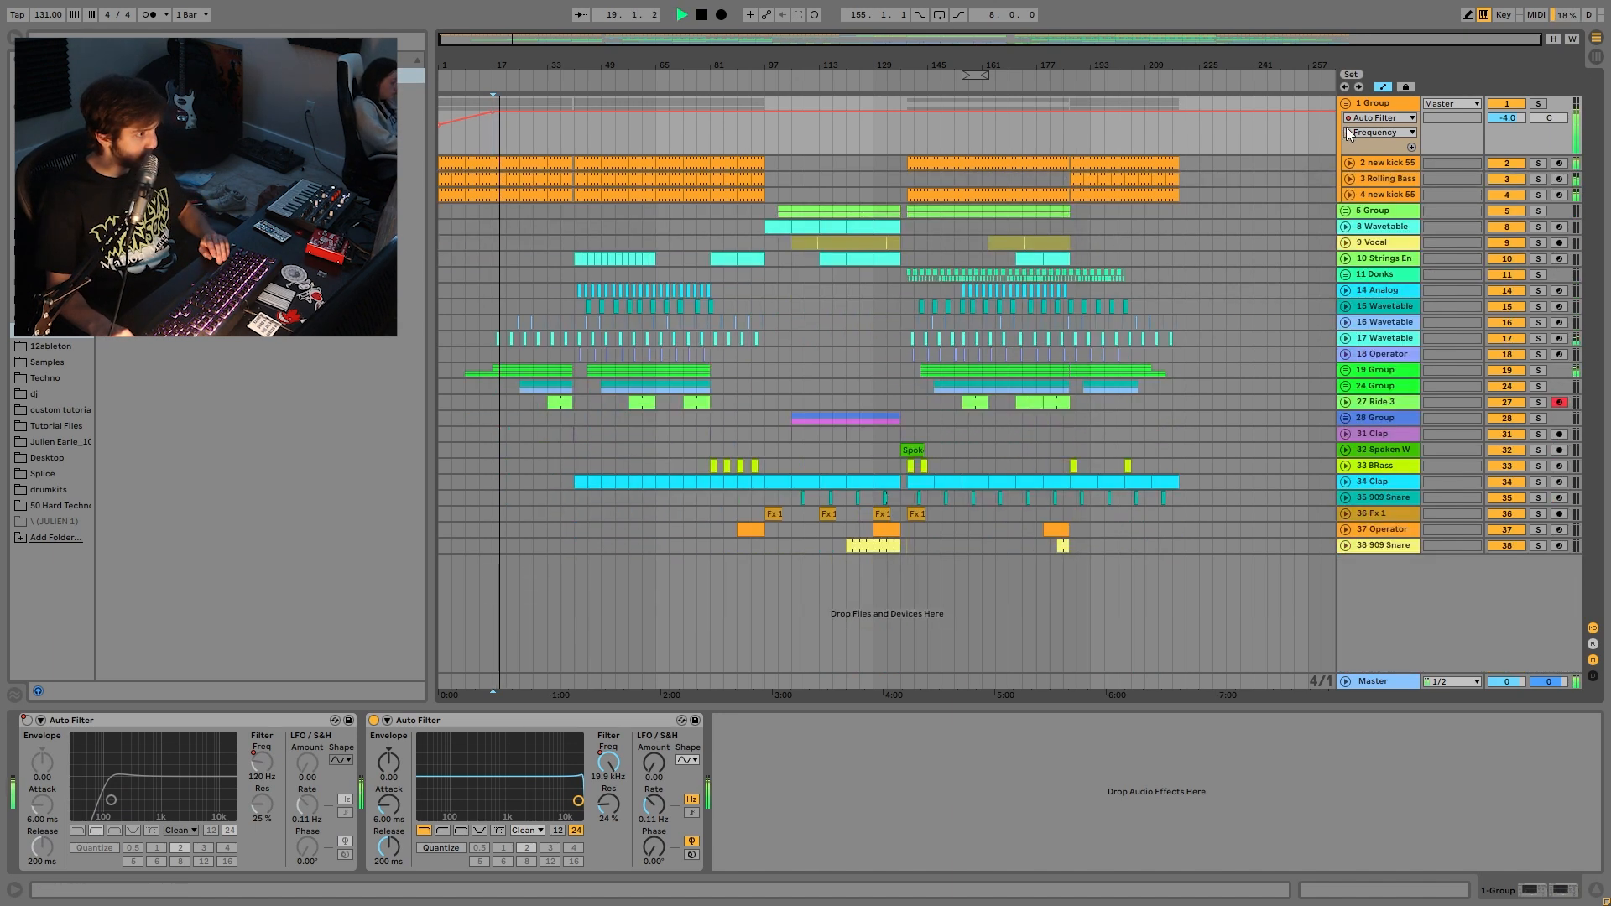
key(space)
click(1370, 216)
click(1346, 211)
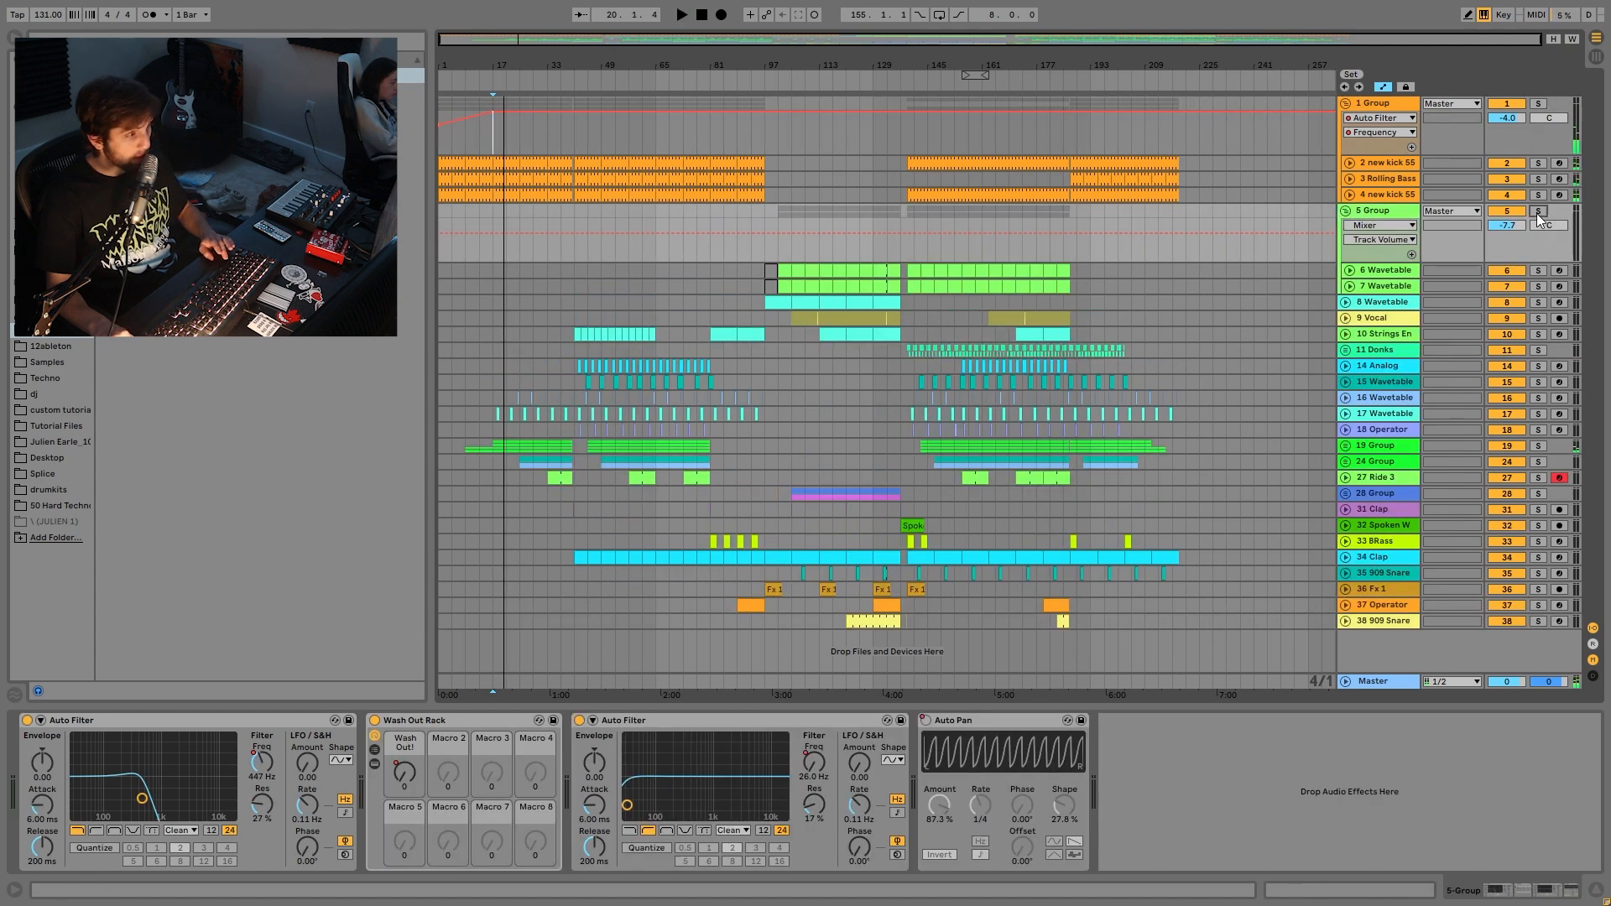
click(918, 271)
key(space)
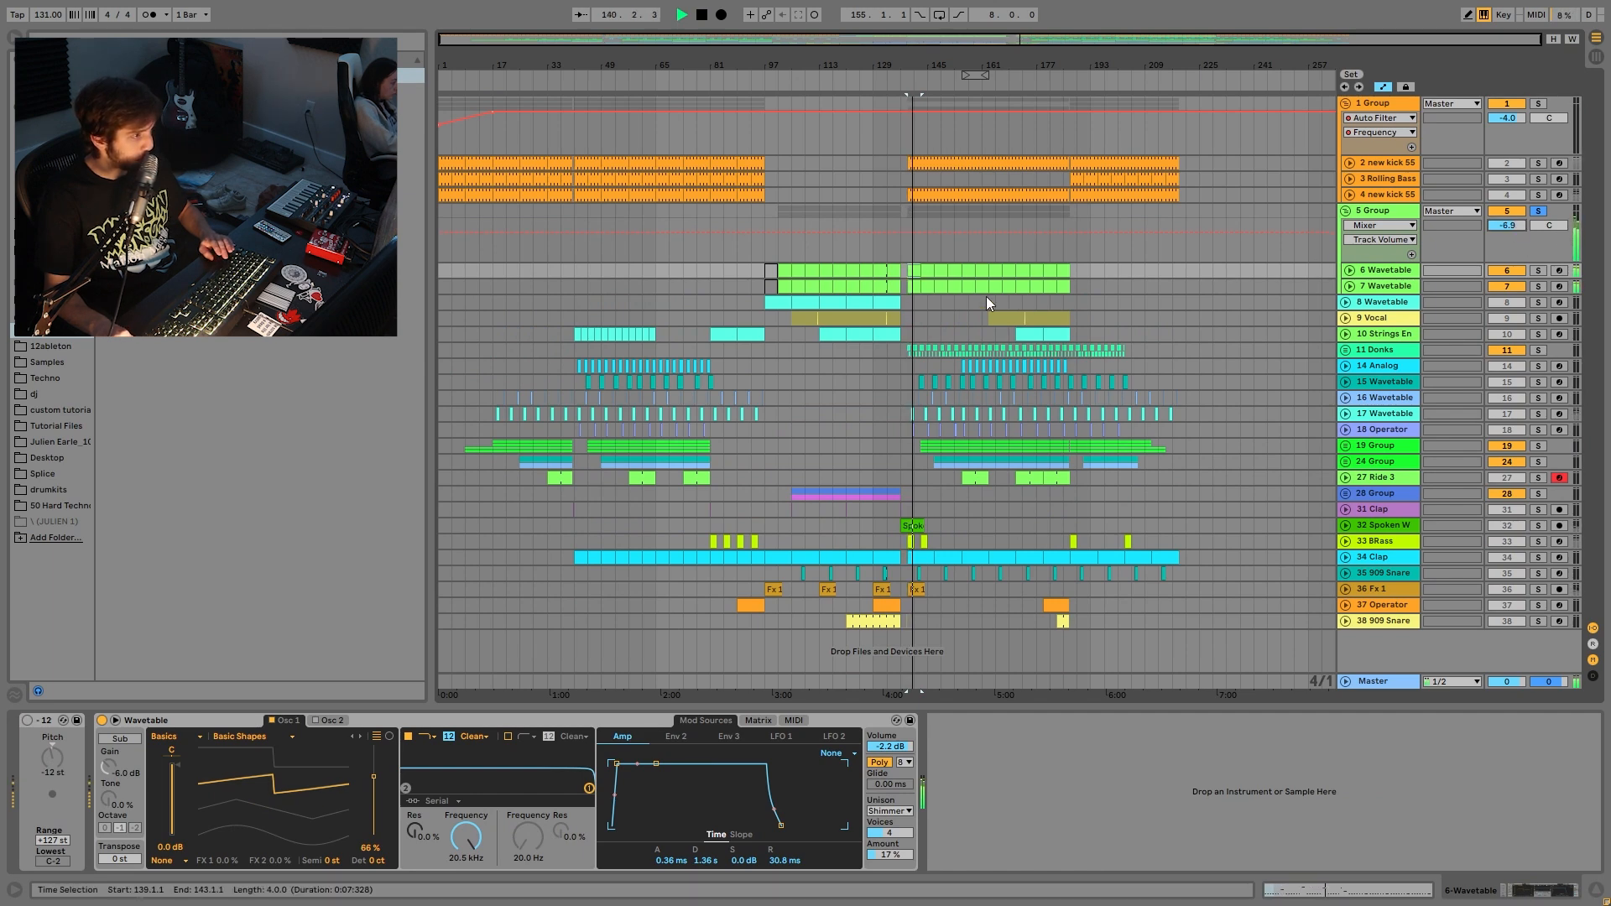
key(shift+Tab)
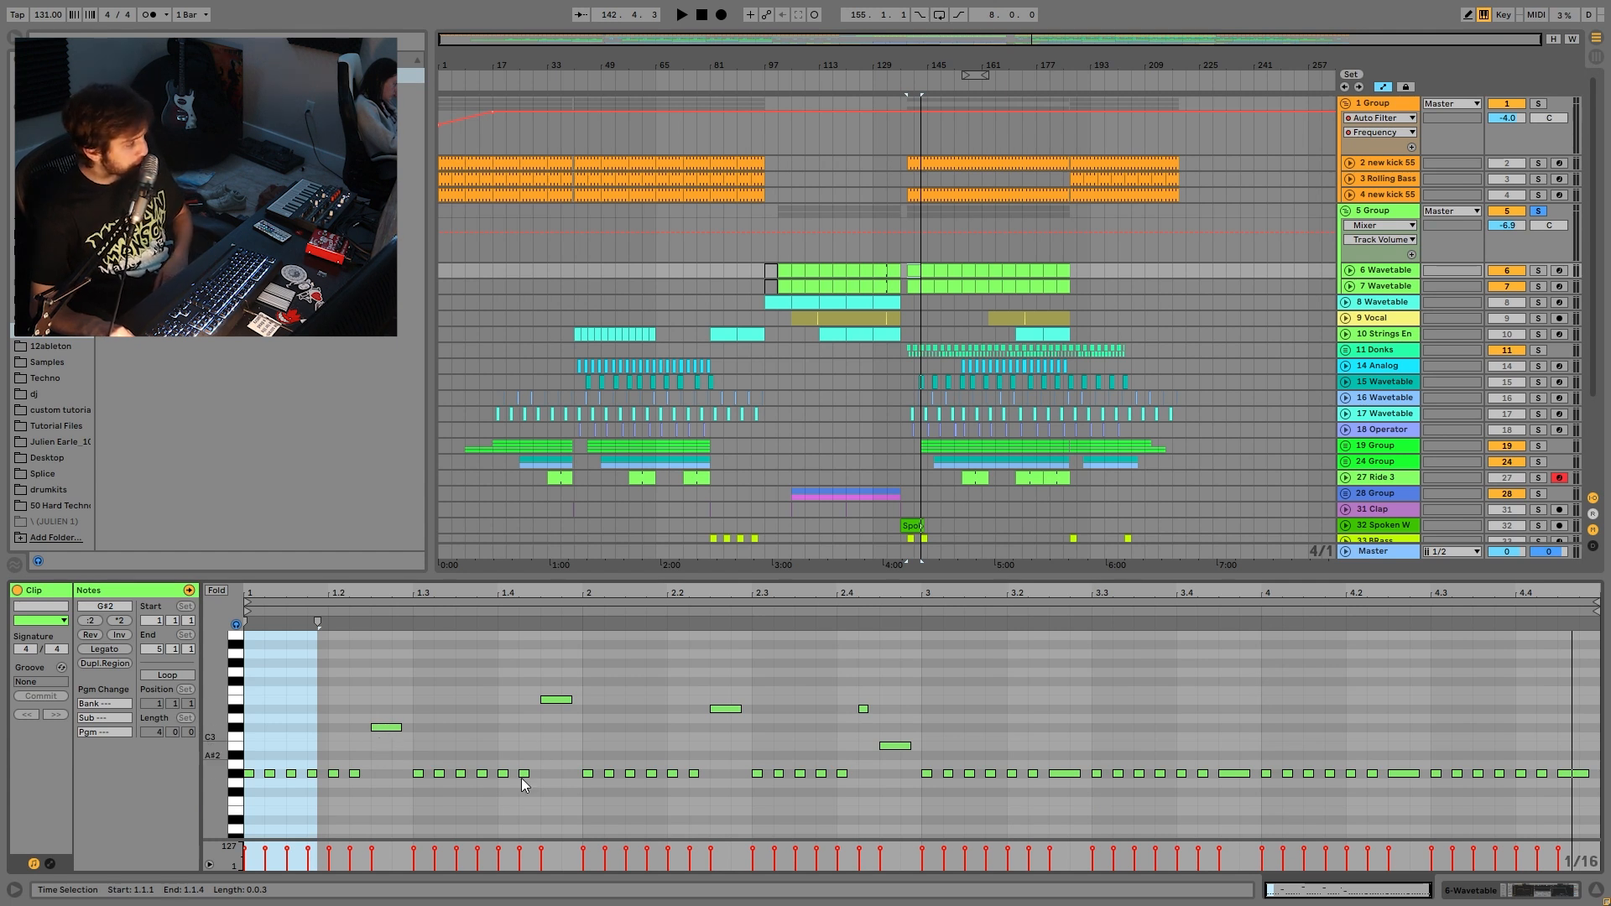
click(344, 801)
click(373, 733)
click(545, 666)
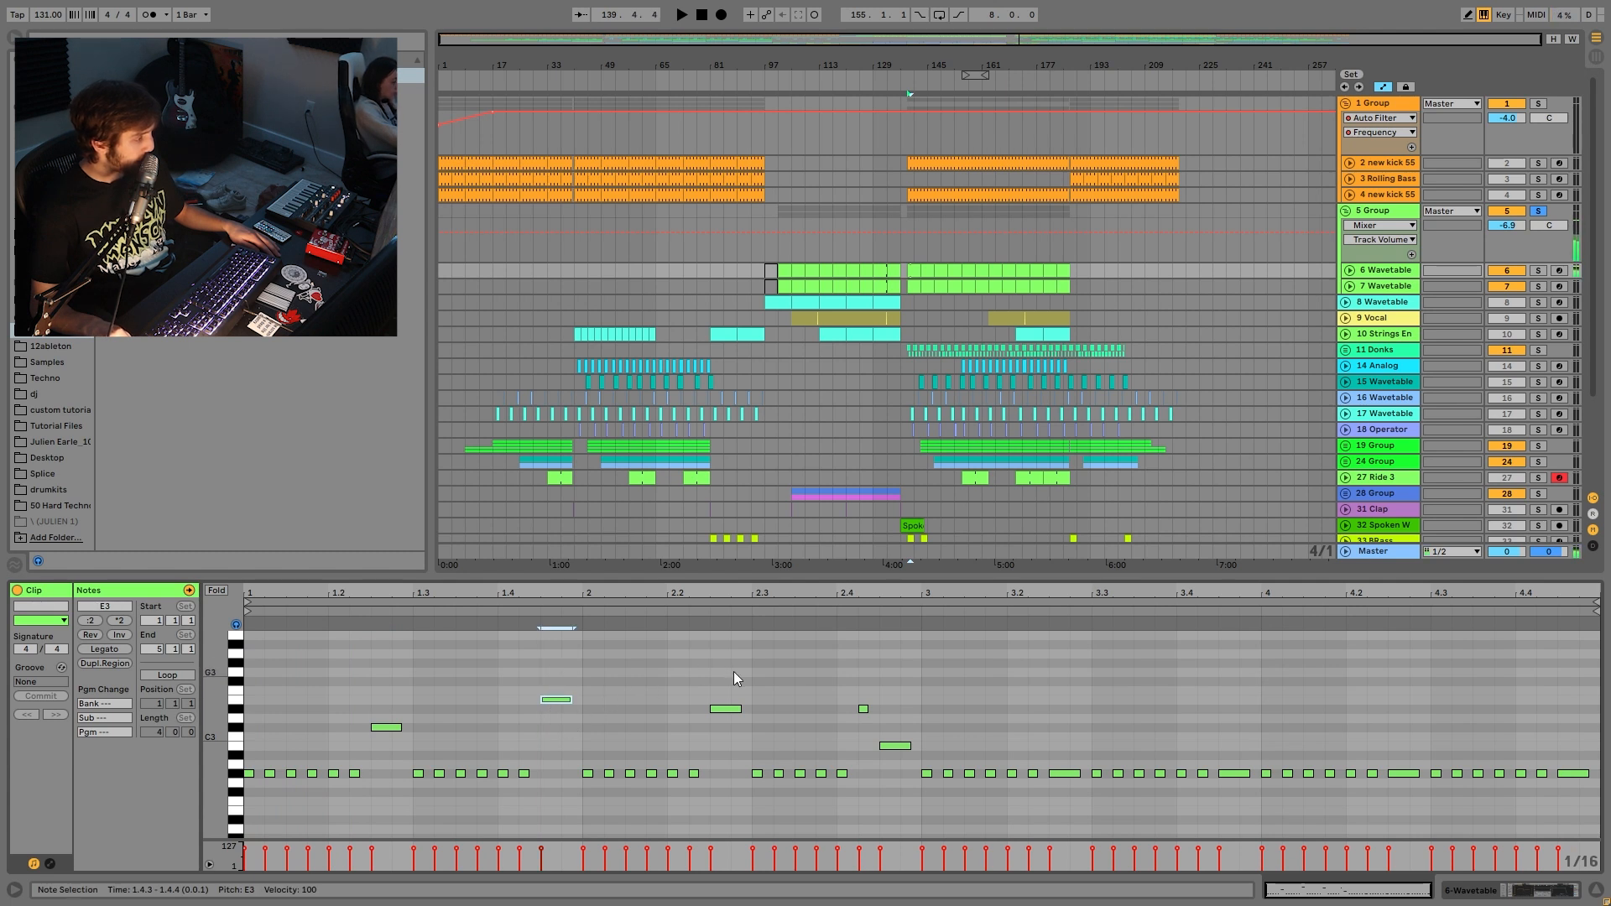
click(726, 709)
drag(377, 703, 384, 789)
drag(541, 653, 562, 712)
click(894, 745)
drag(938, 742, 1121, 878)
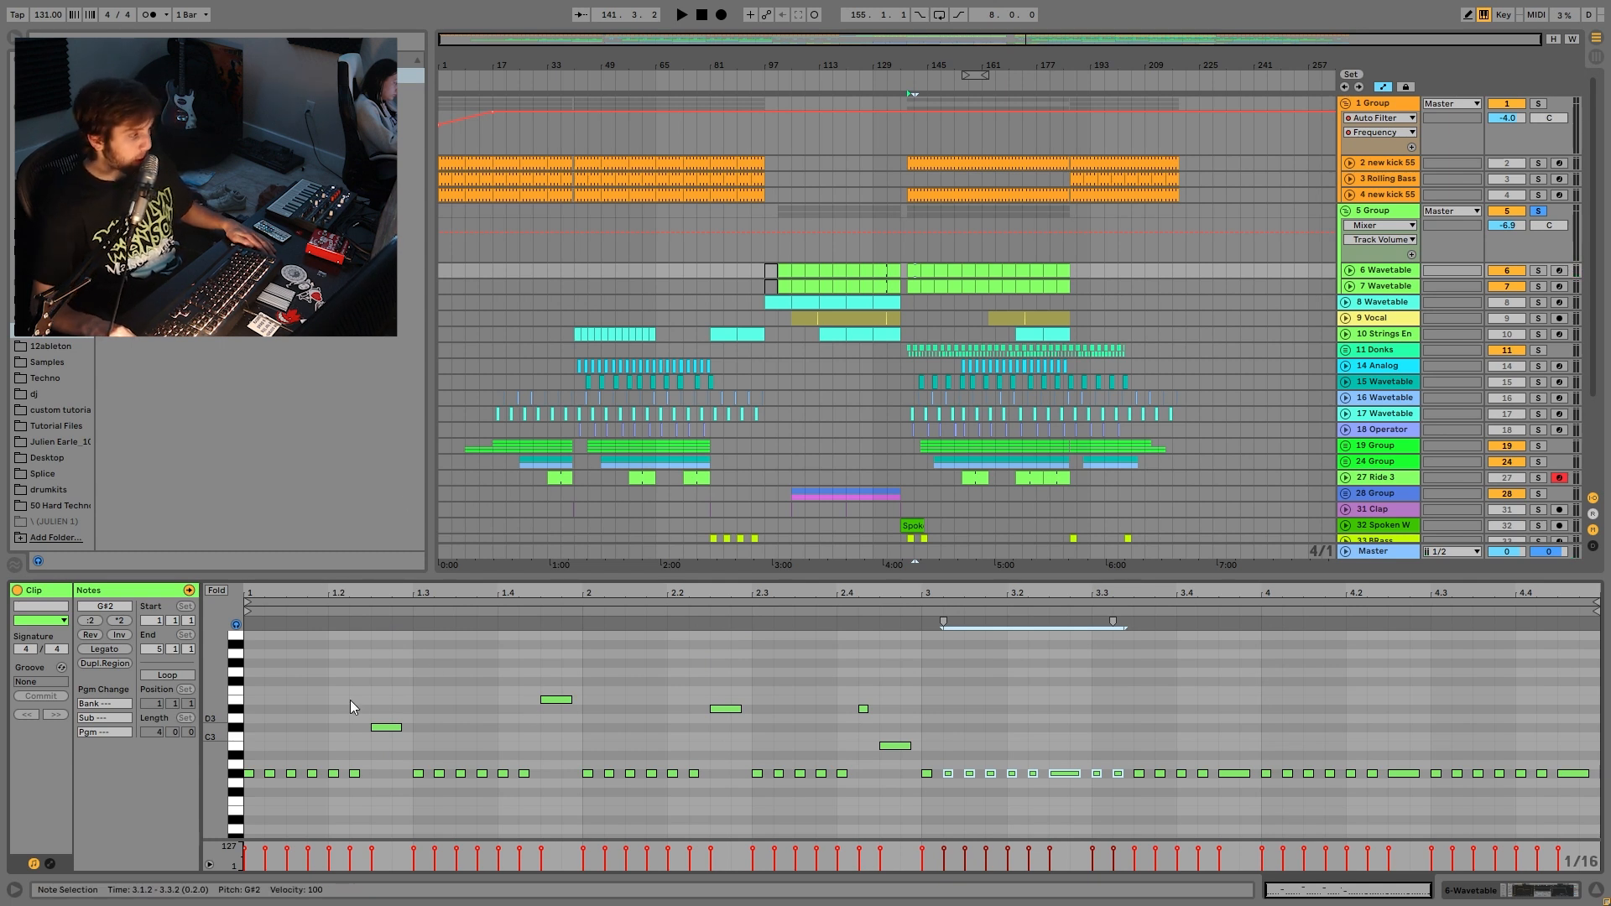
key(space)
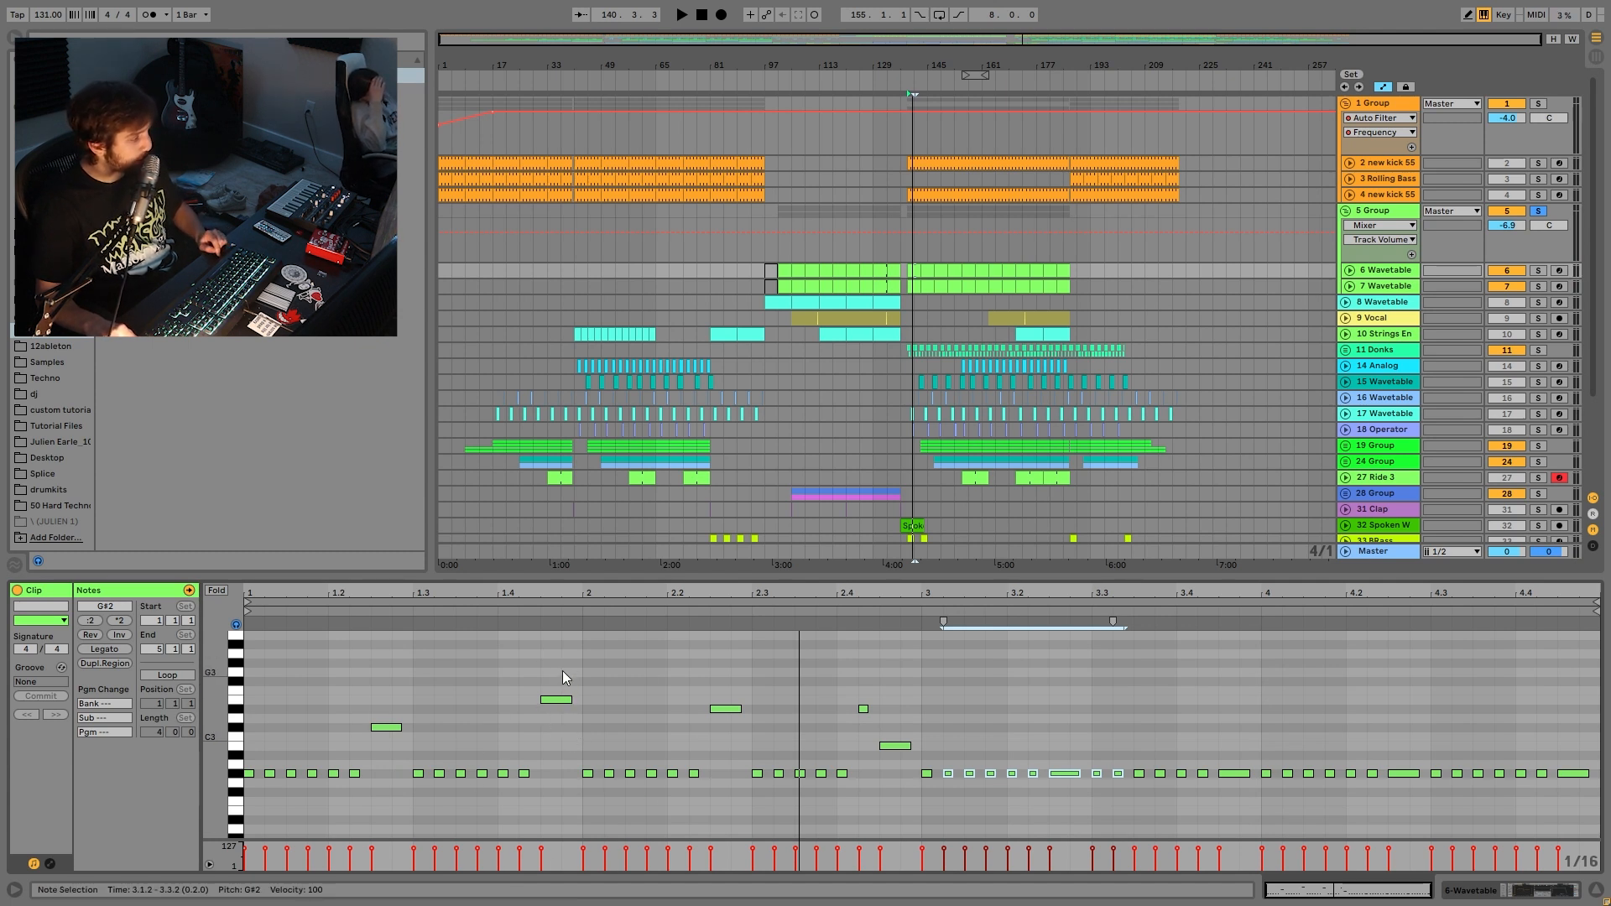
key(space)
click(523, 773)
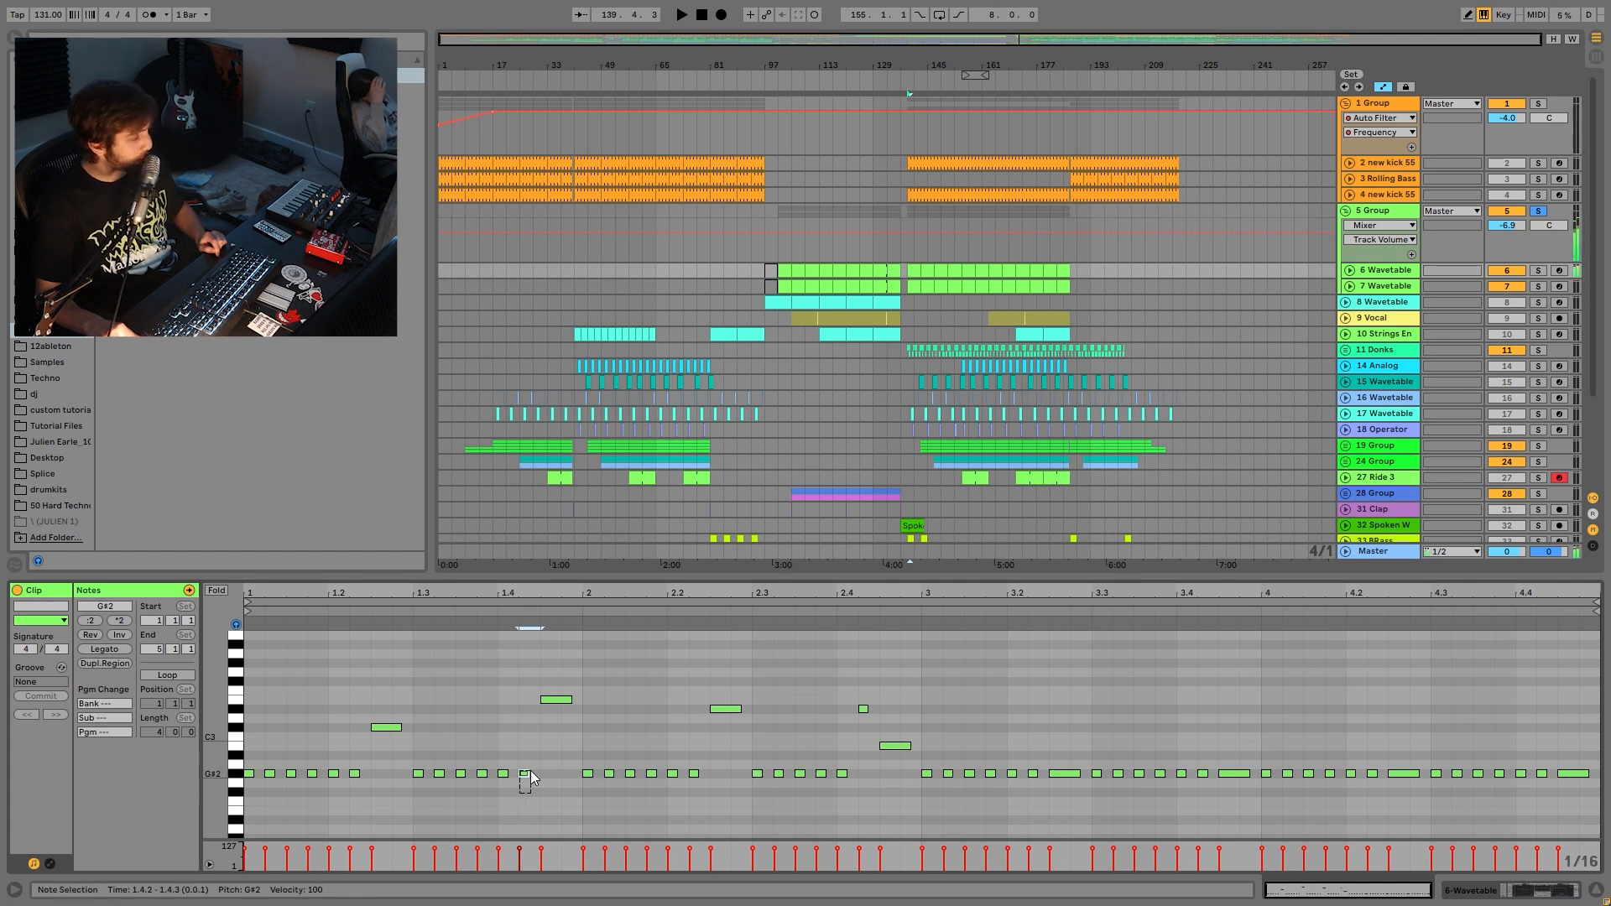
shift+click(556, 699)
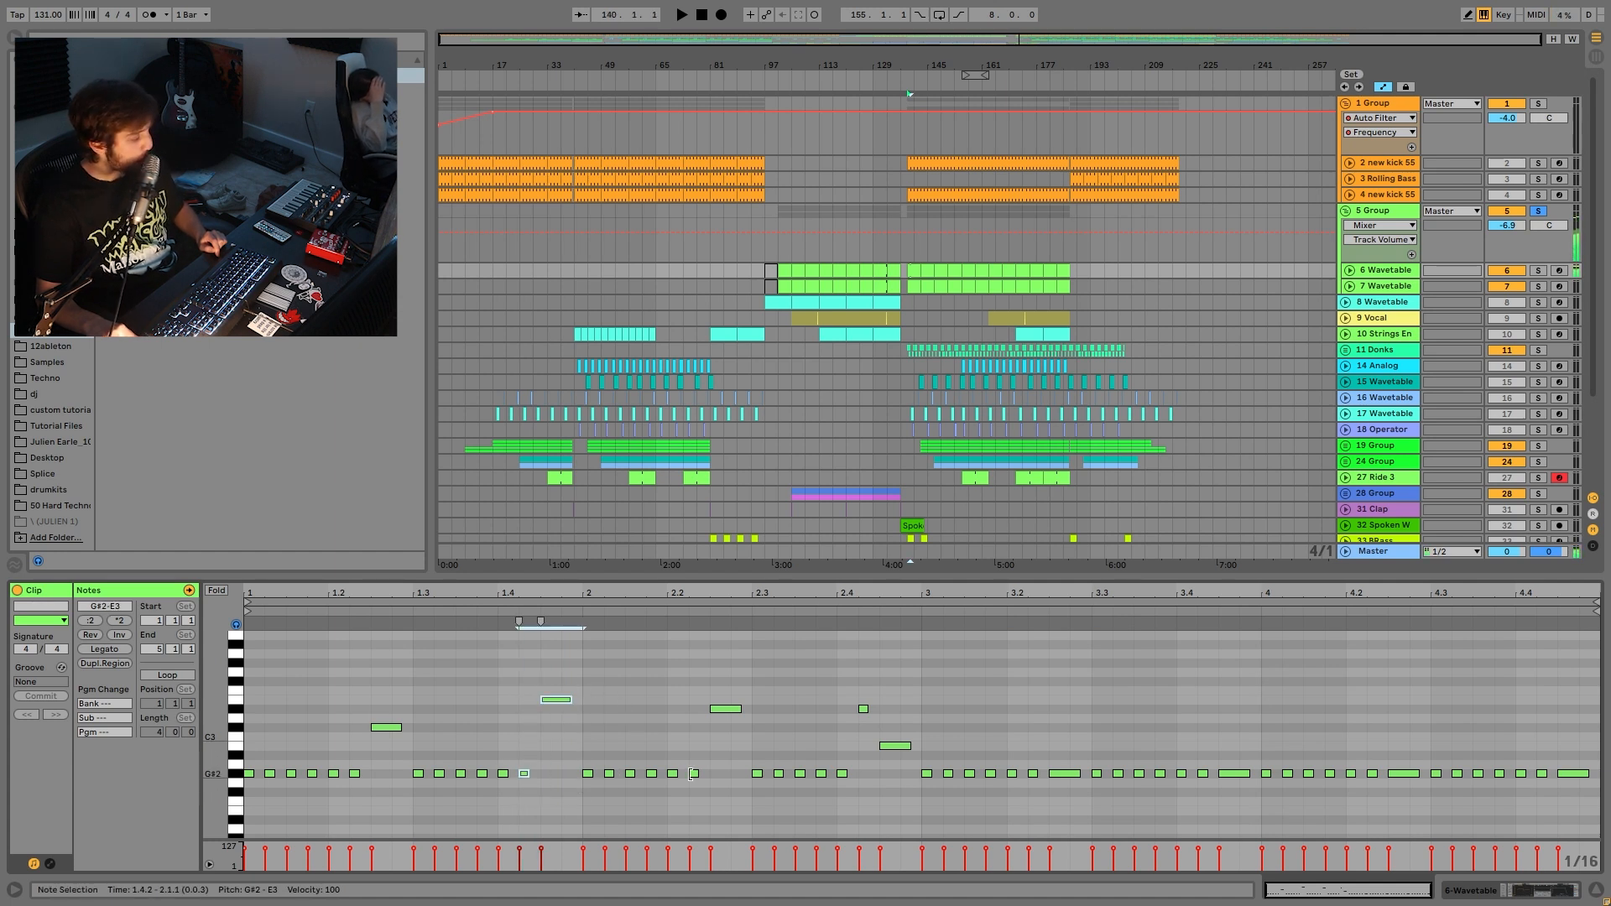
mouse_move(693, 798)
mouse_down()
mouse_move(729, 692)
mouse_move(696, 814)
mouse_up()
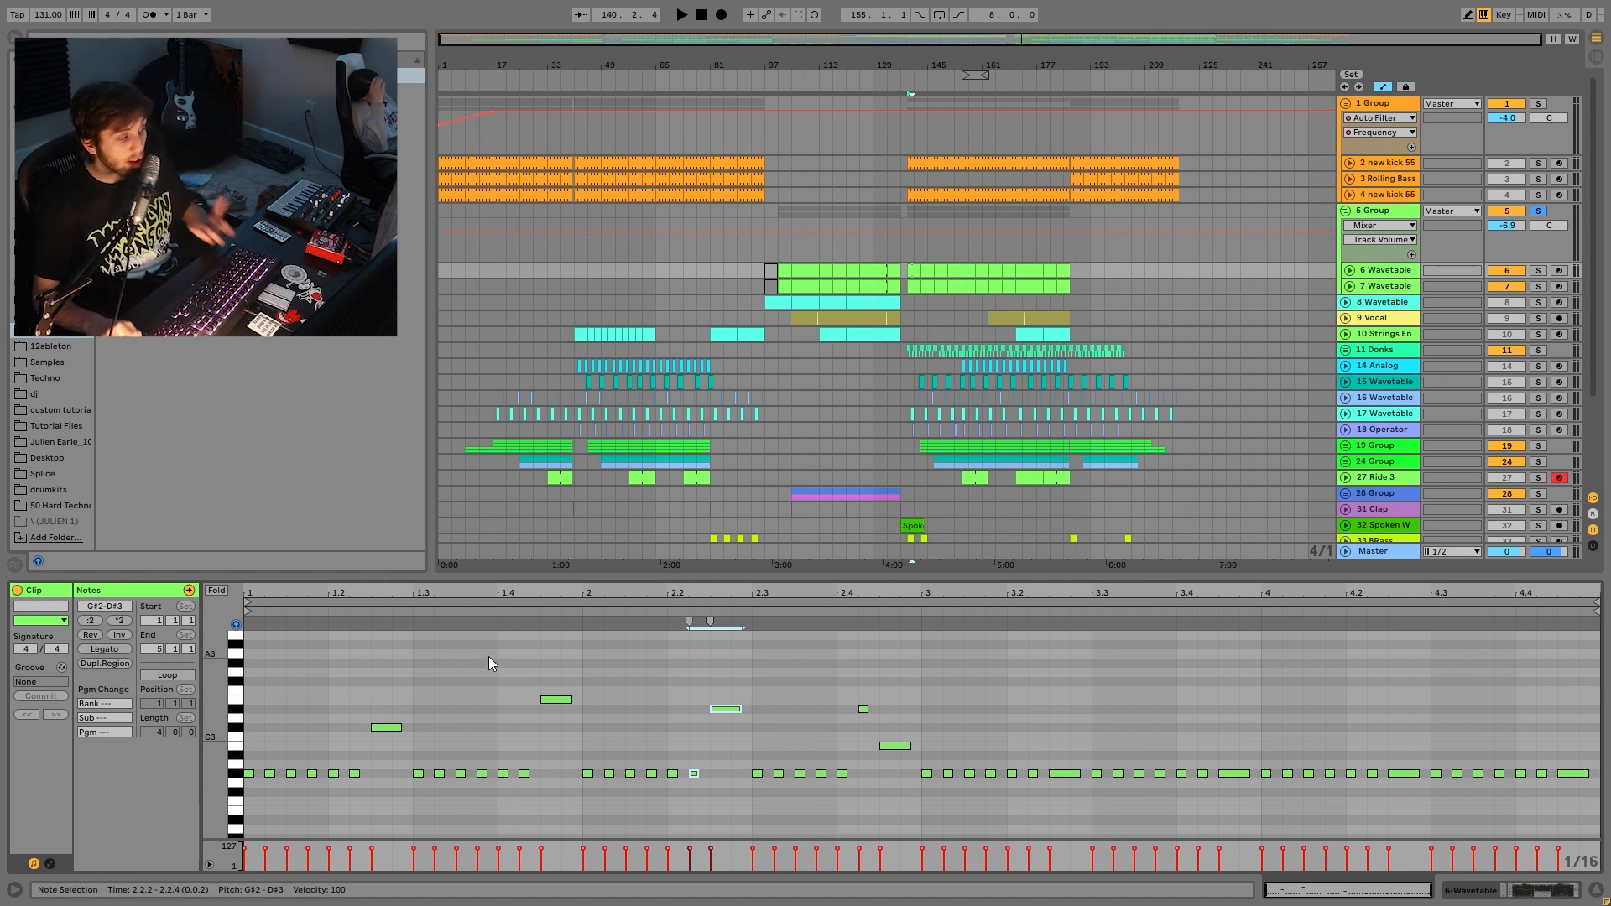
- Lower C#3 about three semitones, E3 to D#3, D#3 at 2.2.3 to B2, and raise the 2.4.2 note to E3
key(space)
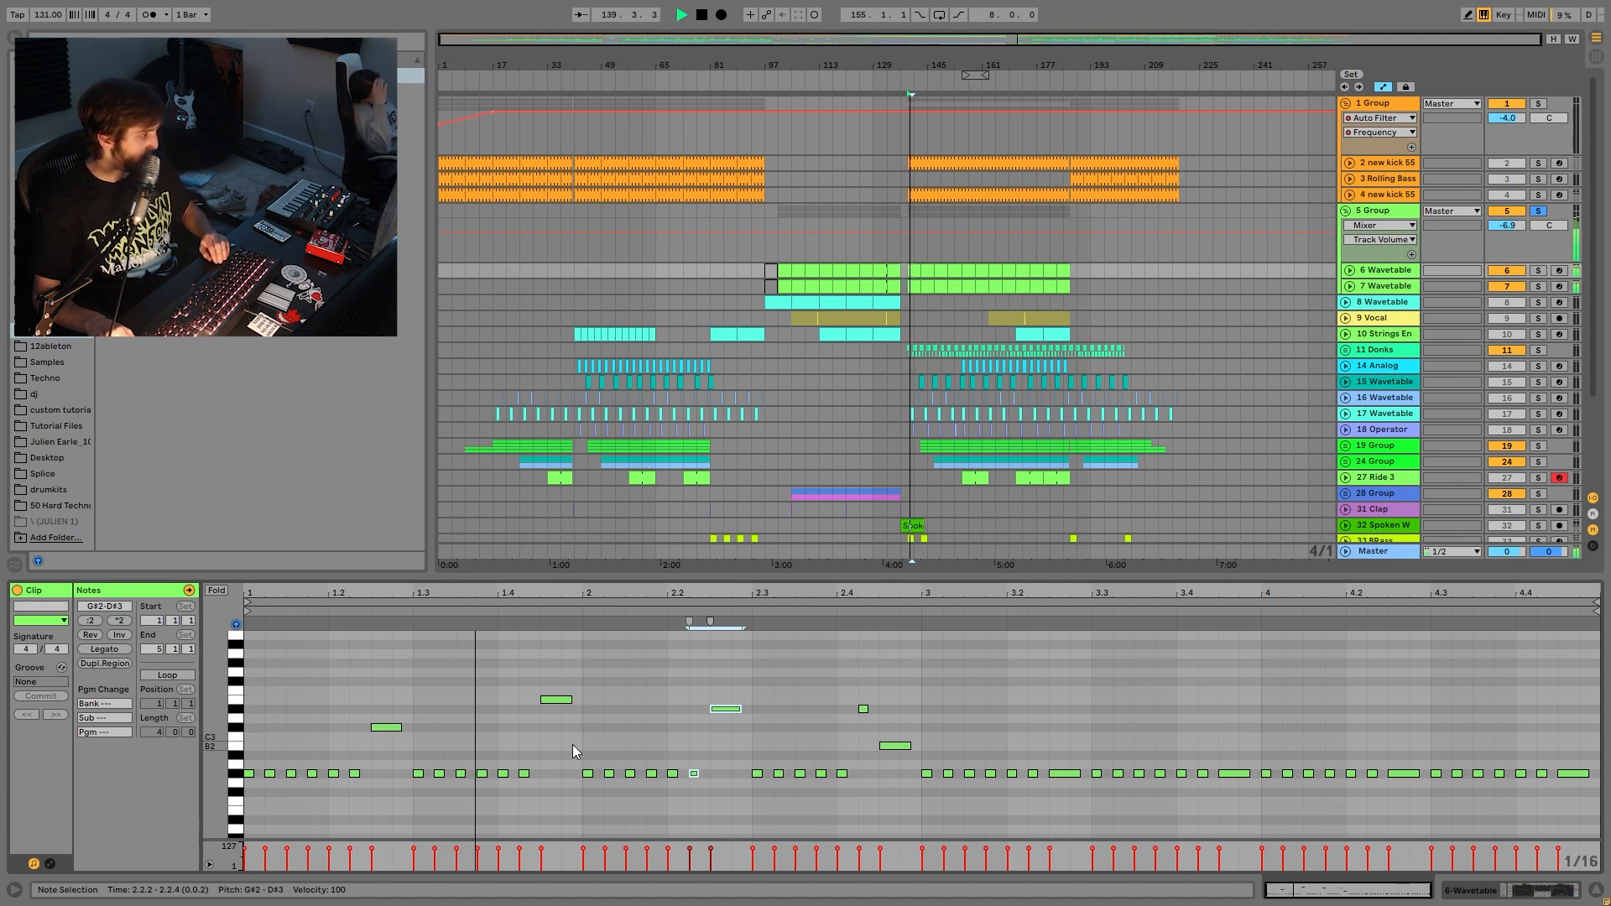
key(space)
drag(384, 728, 399, 752)
click(559, 701)
drag(559, 707, 558, 710)
drag(718, 709, 722, 747)
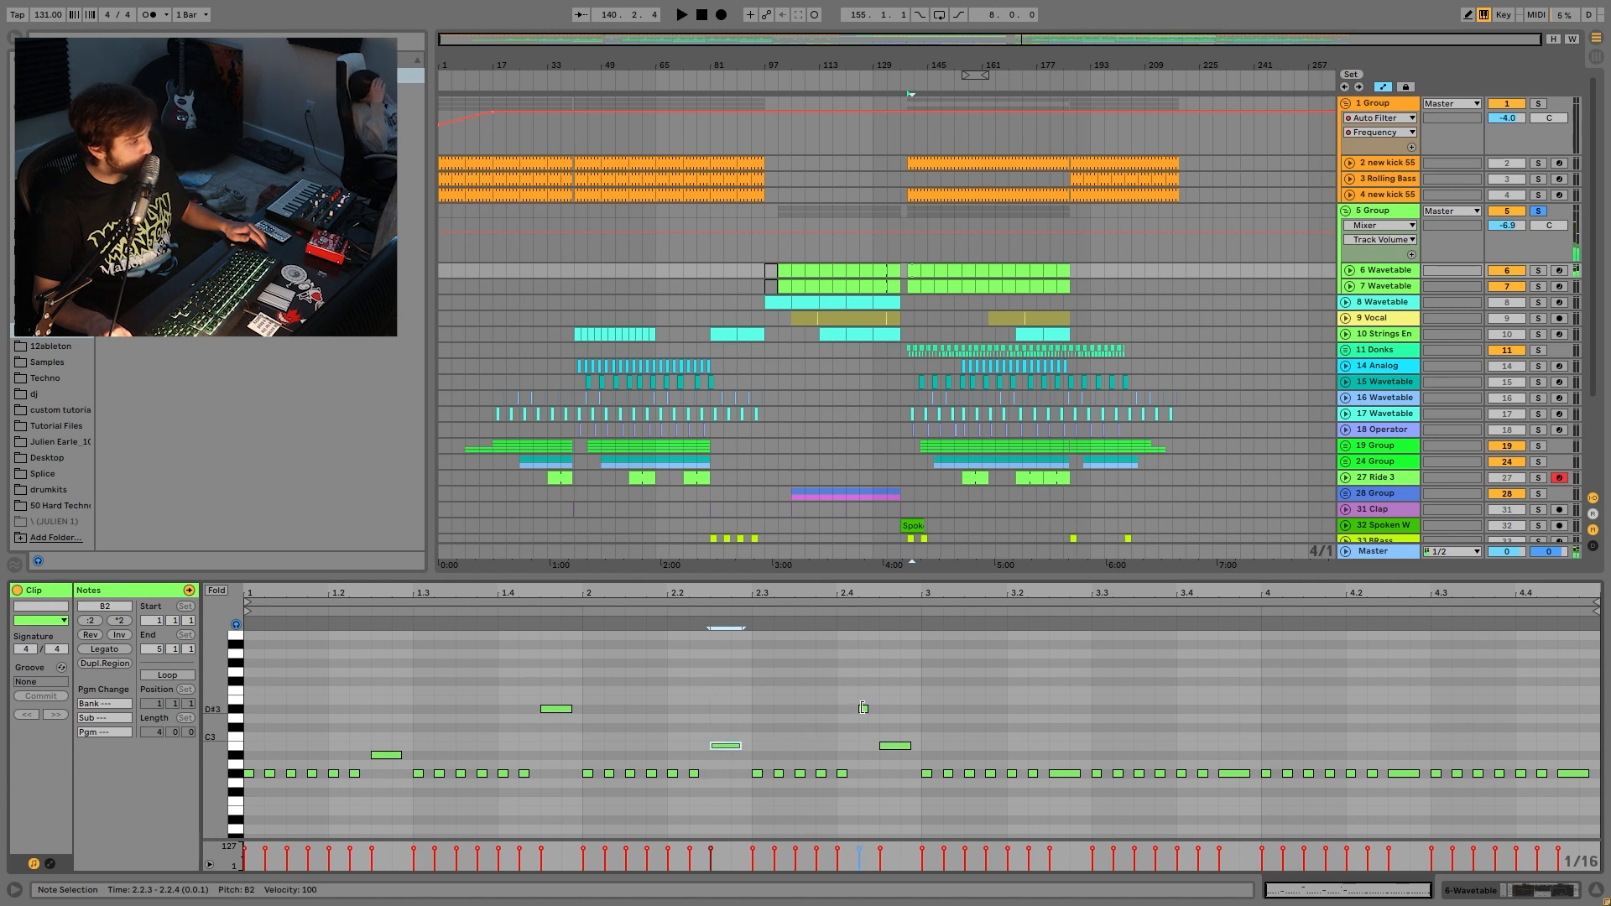
mouse_move(863, 709)
mouse_down()
mouse_move(878, 729)
mouse_move(878, 682)
mouse_up()
key(space)
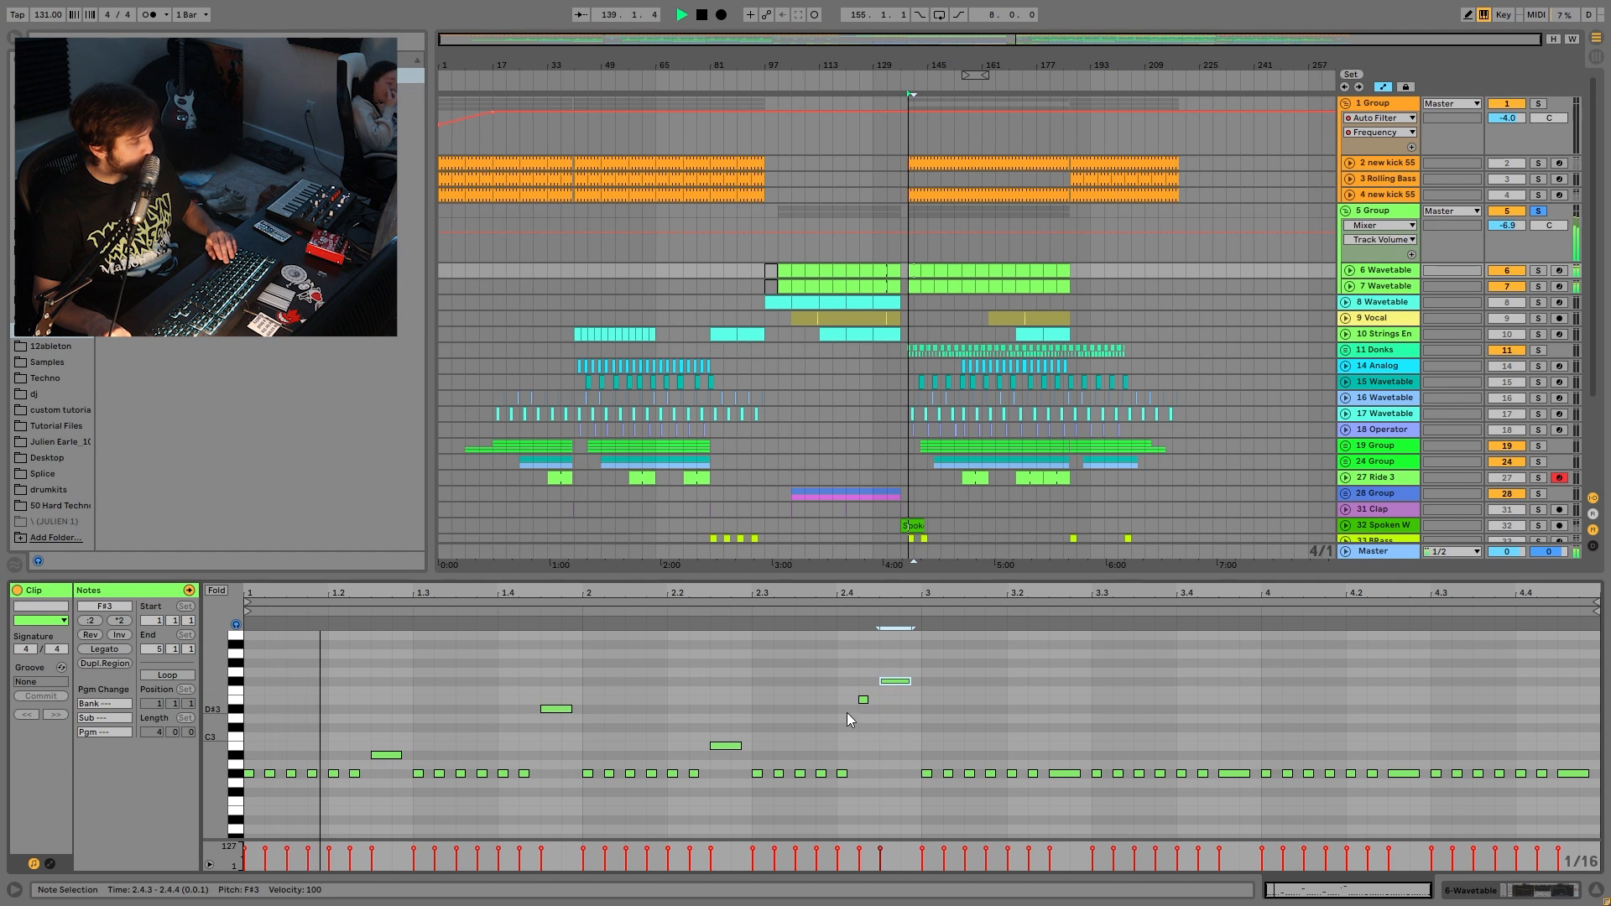
- Audition the edited clip from bar 139 with 6 Wavetable, then 5 Group, soloed
click(1539, 271)
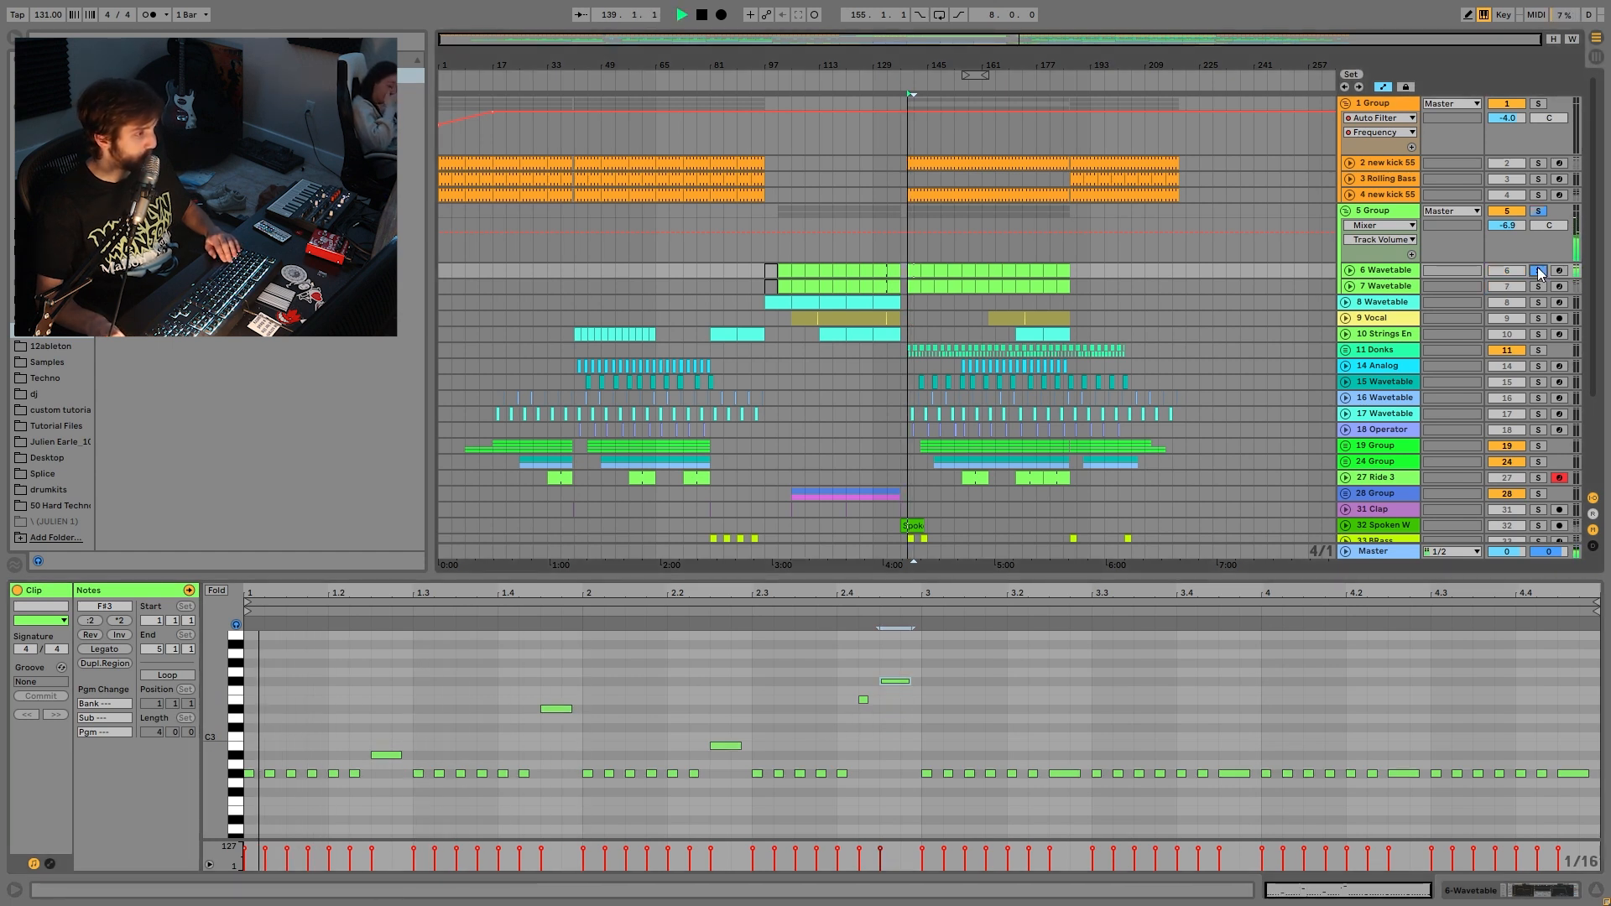
click(923, 269)
click(912, 269)
key(space)
key(space)
click(1538, 210)
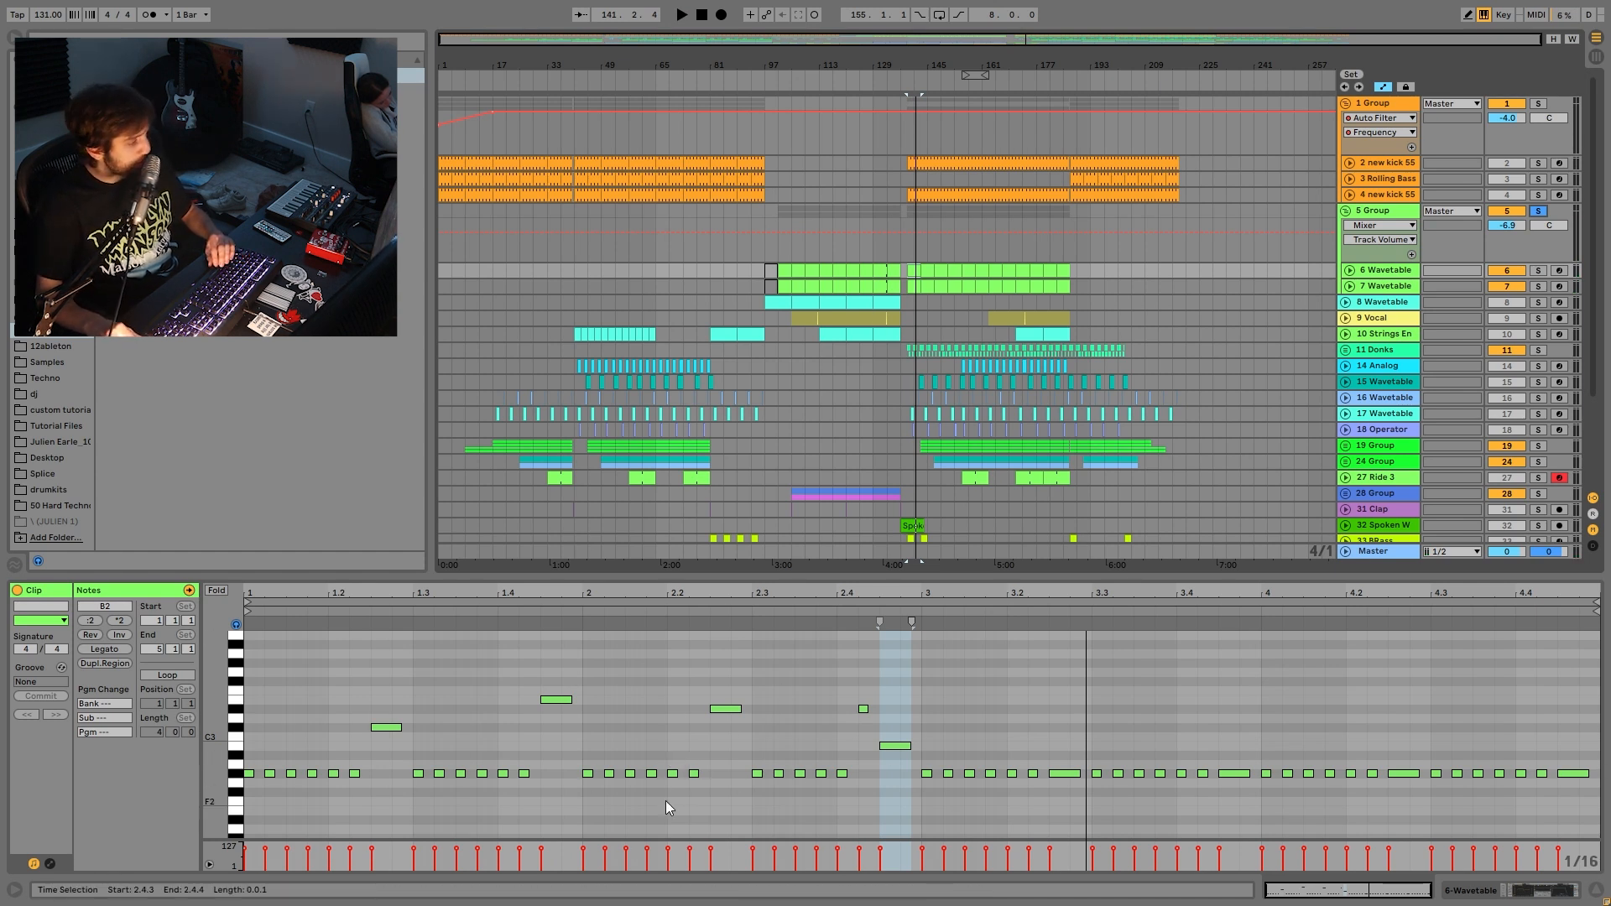
key(space)
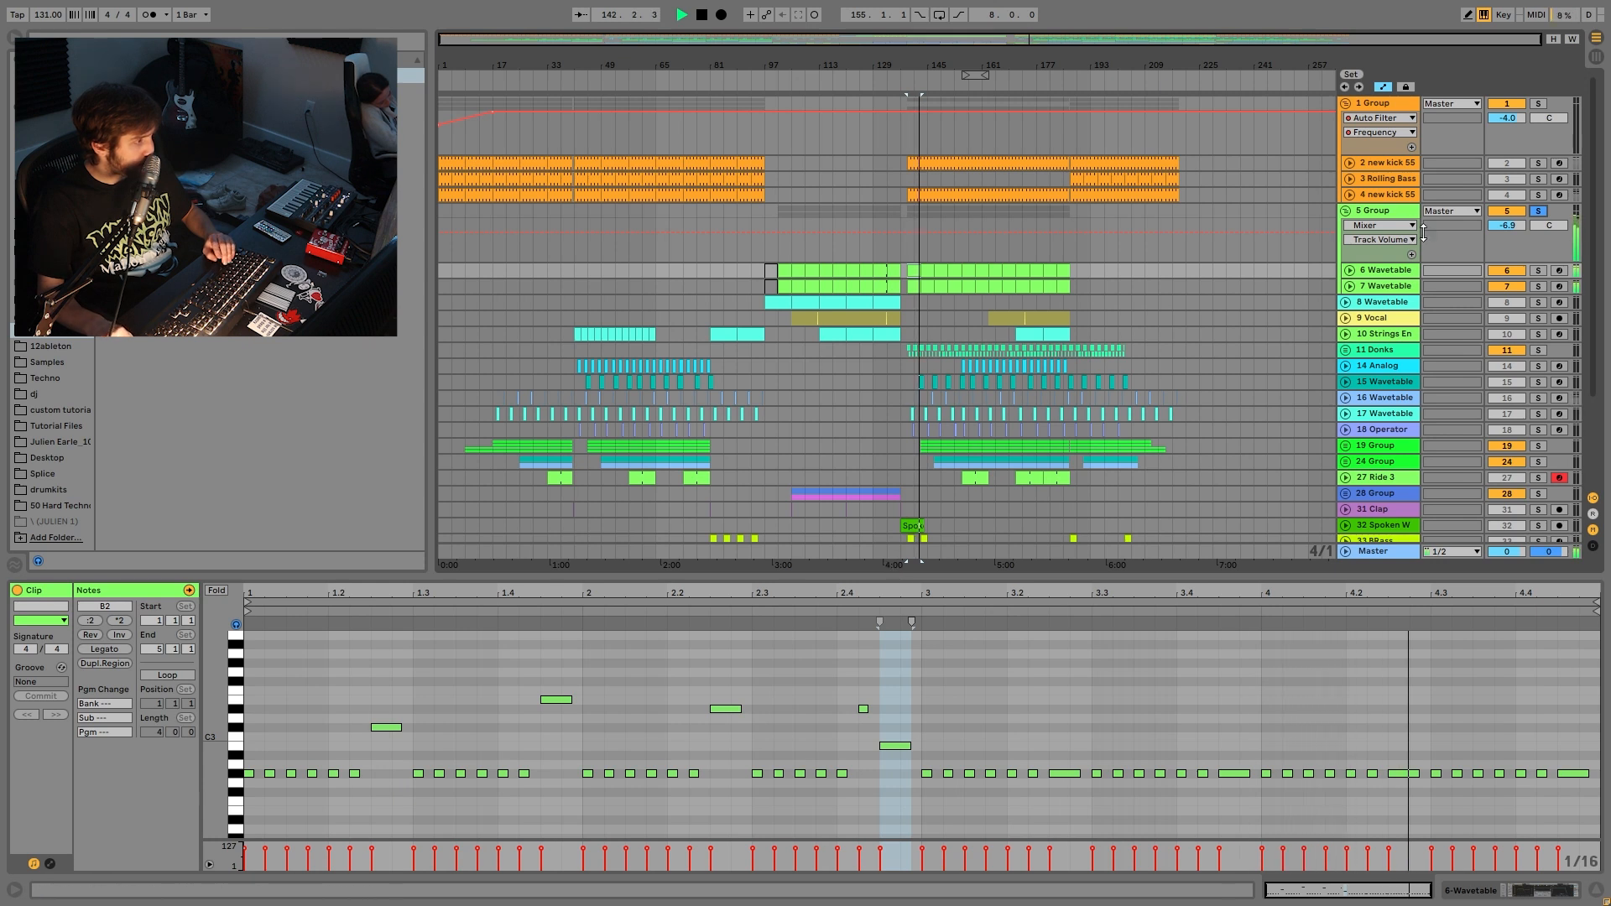
click(1389, 271)
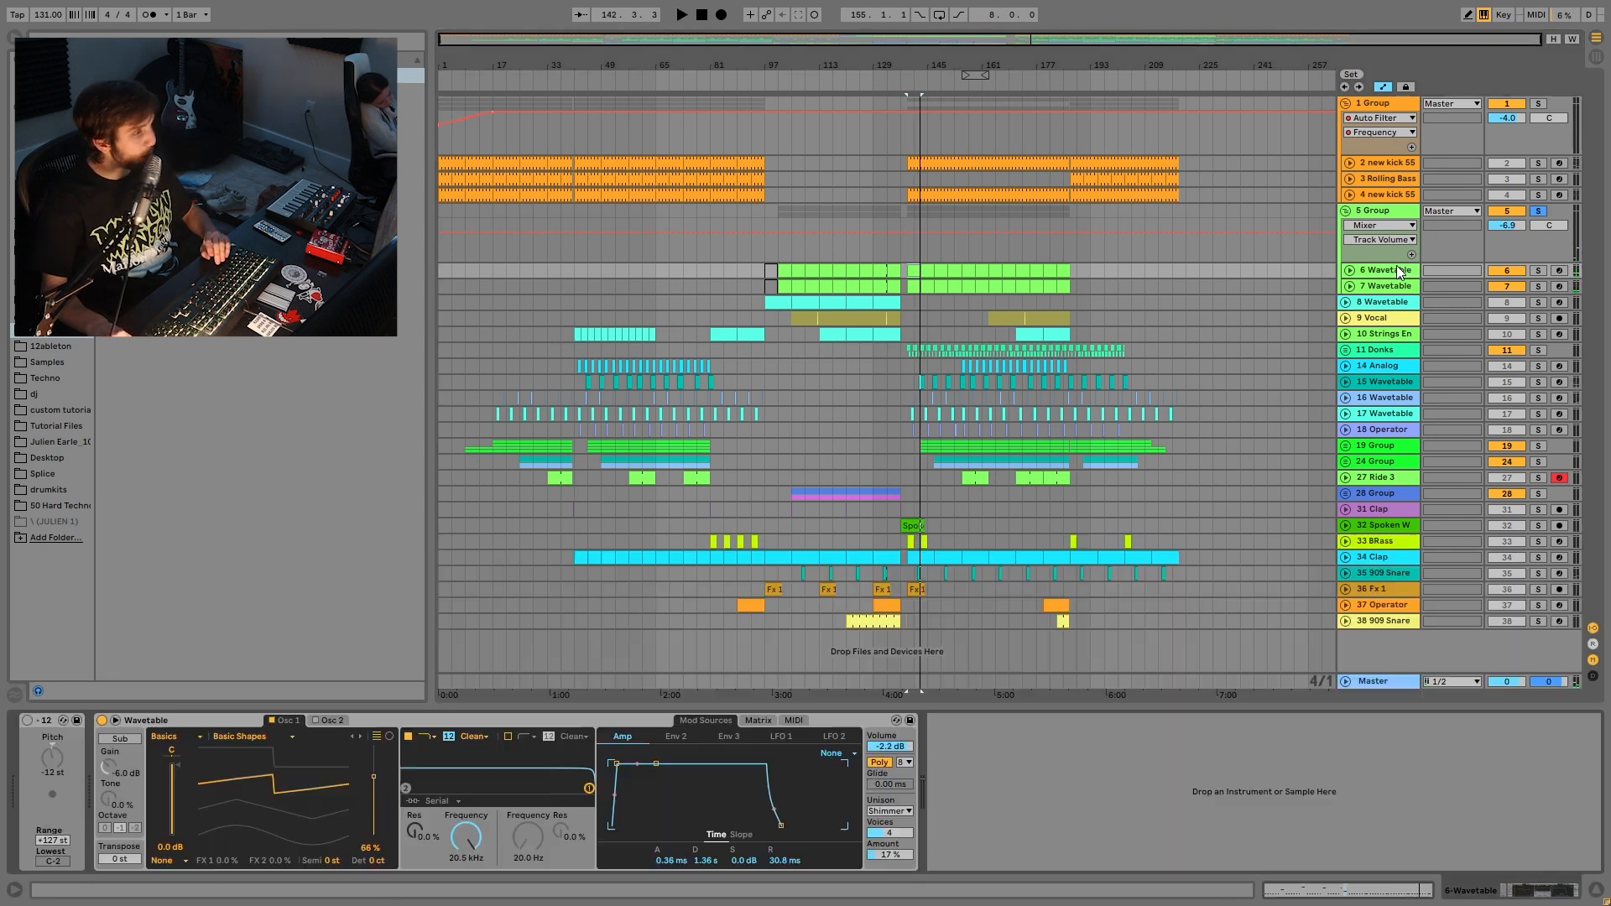
- Solo 6 Wavetable for a listen, then select and unfold 7 Wavetable
click(1539, 271)
key(space)
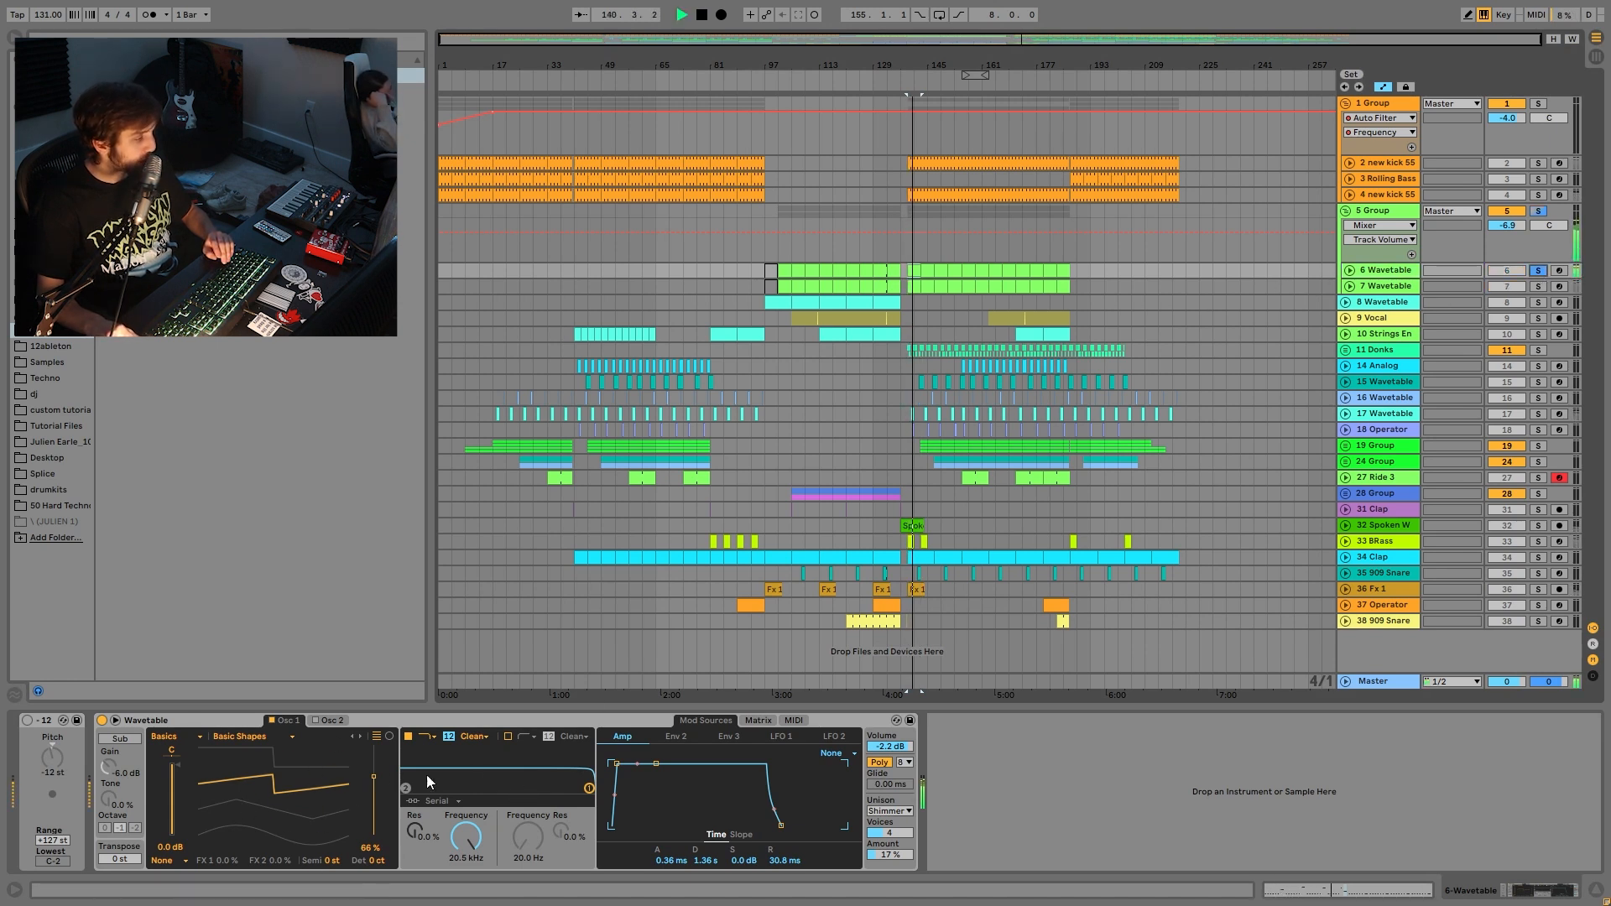
key(space)
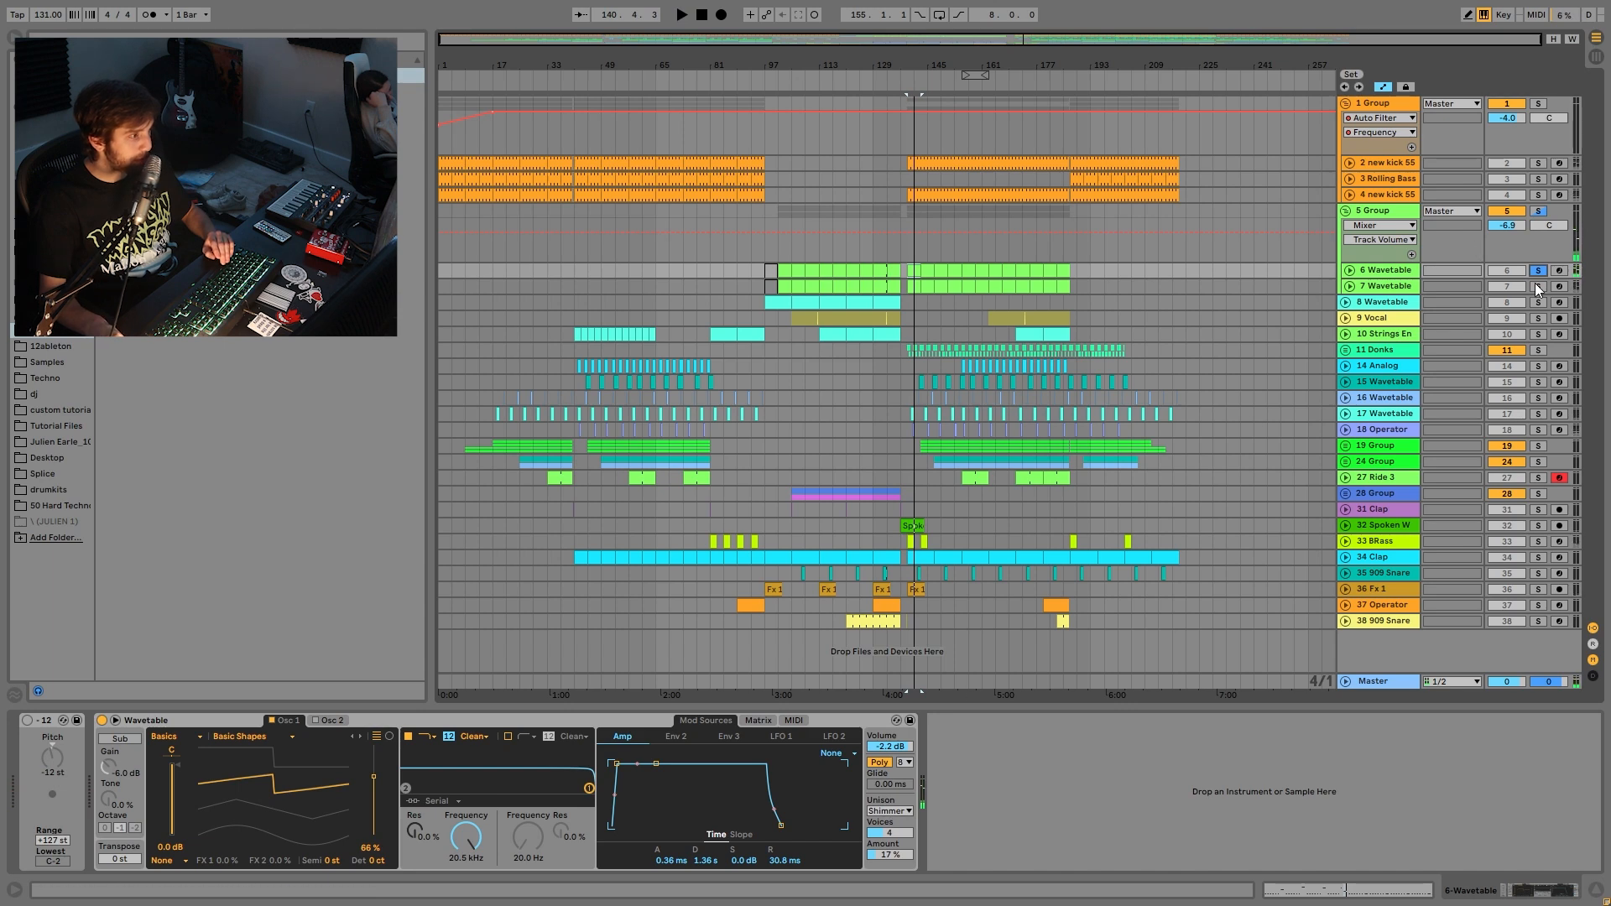
click(1390, 287)
key(space)
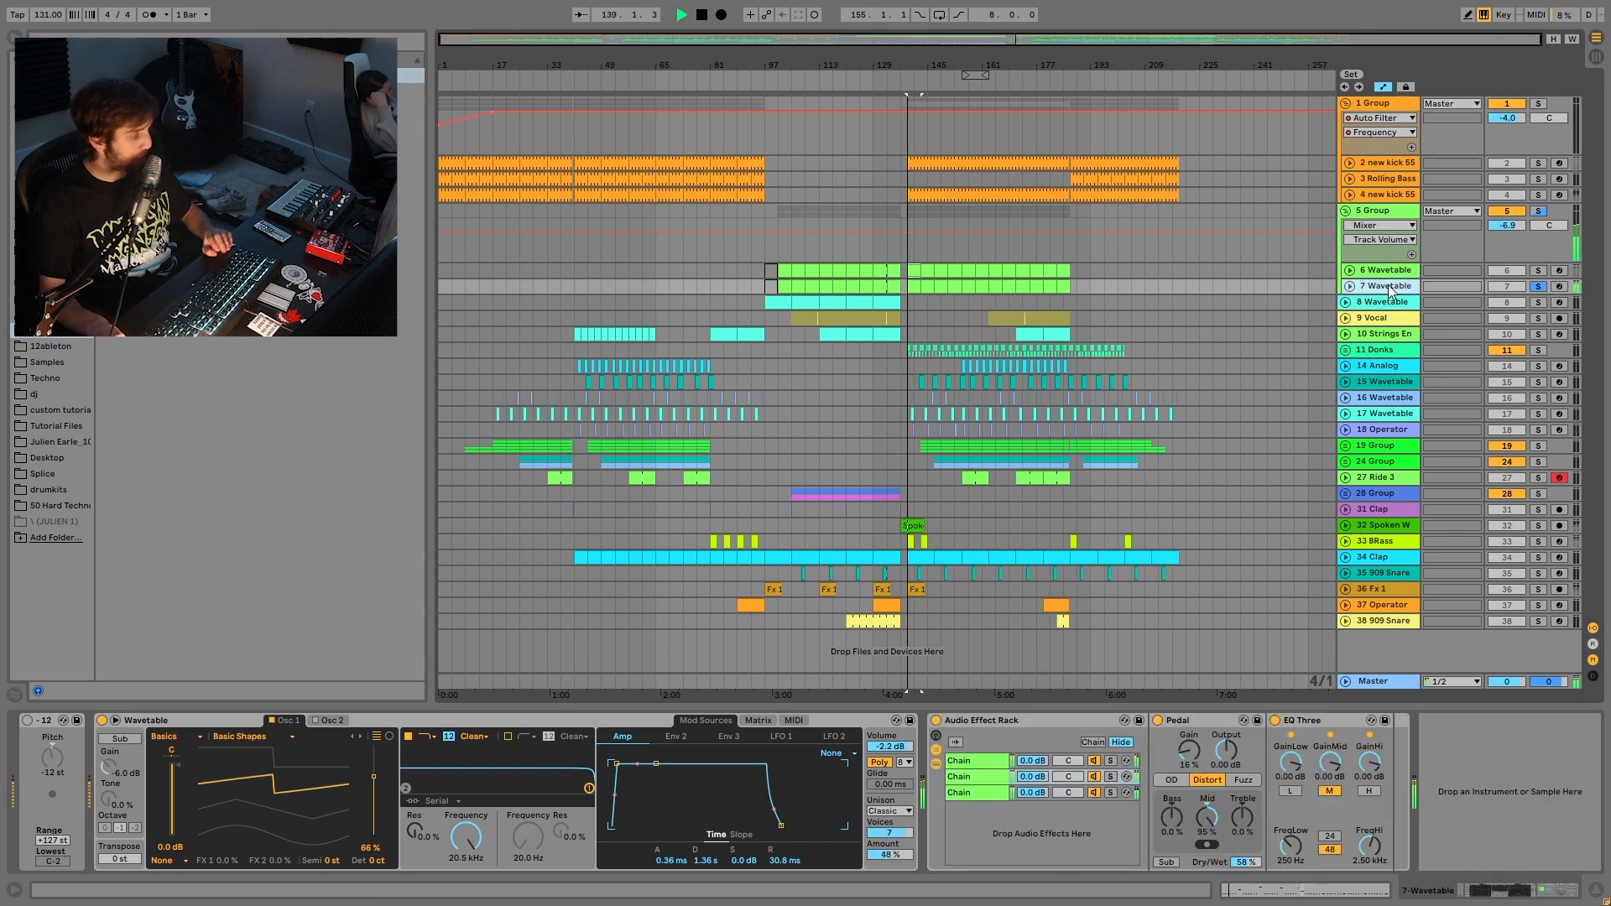
click(1350, 286)
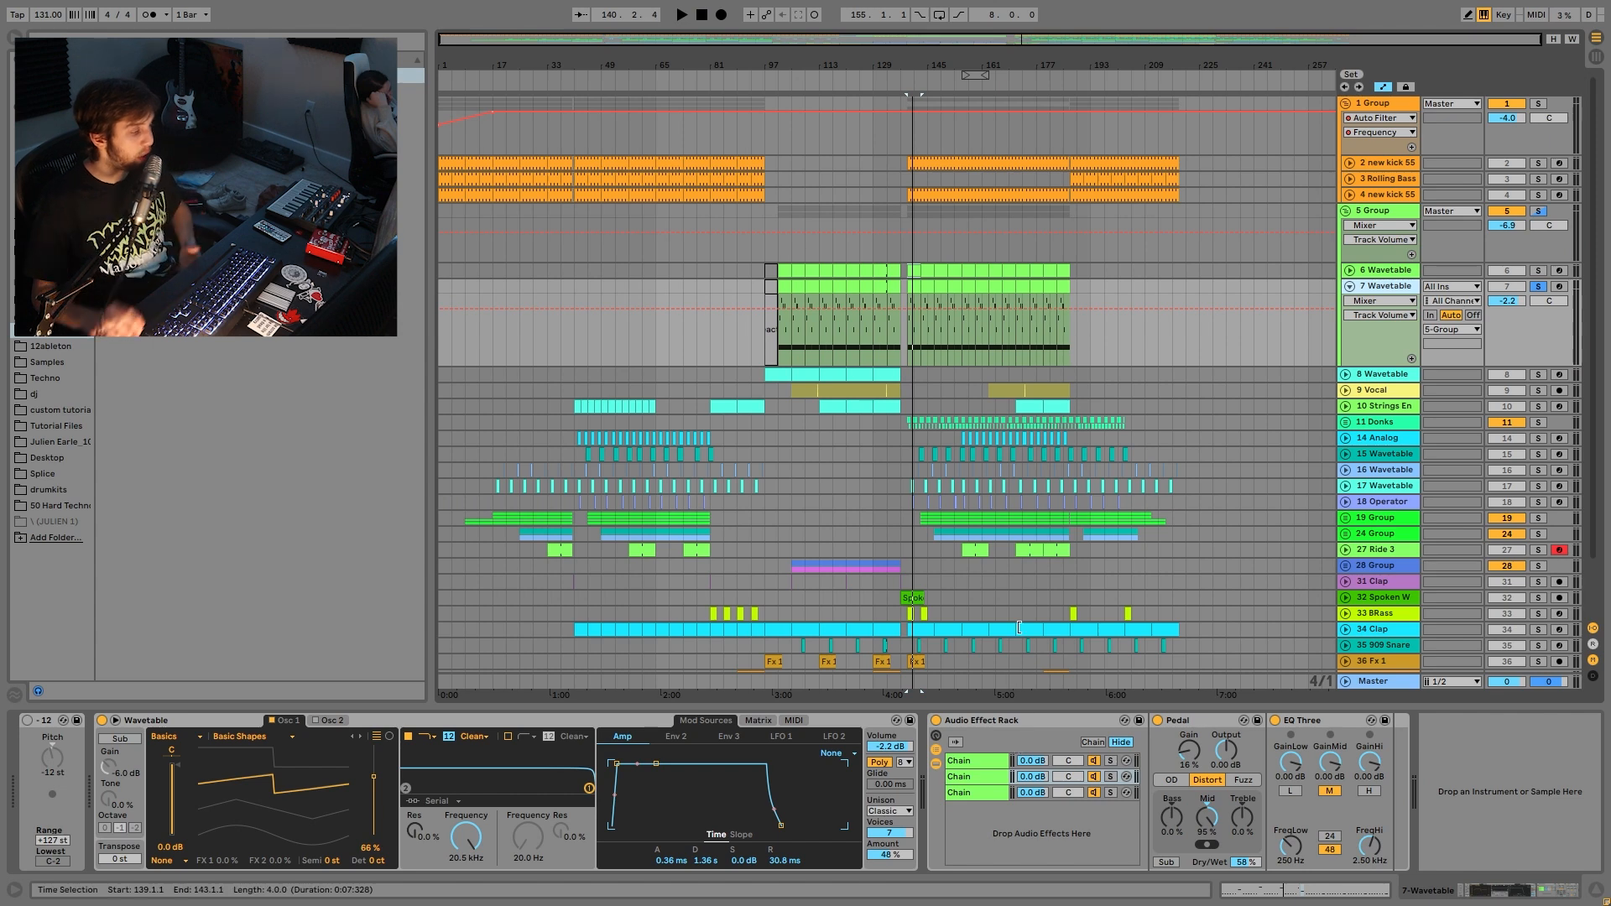
- Solo 5 Group and play from bar 139 with 7 Wavetable switched off for comparison
click(1533, 213)
click(1501, 288)
key(space)
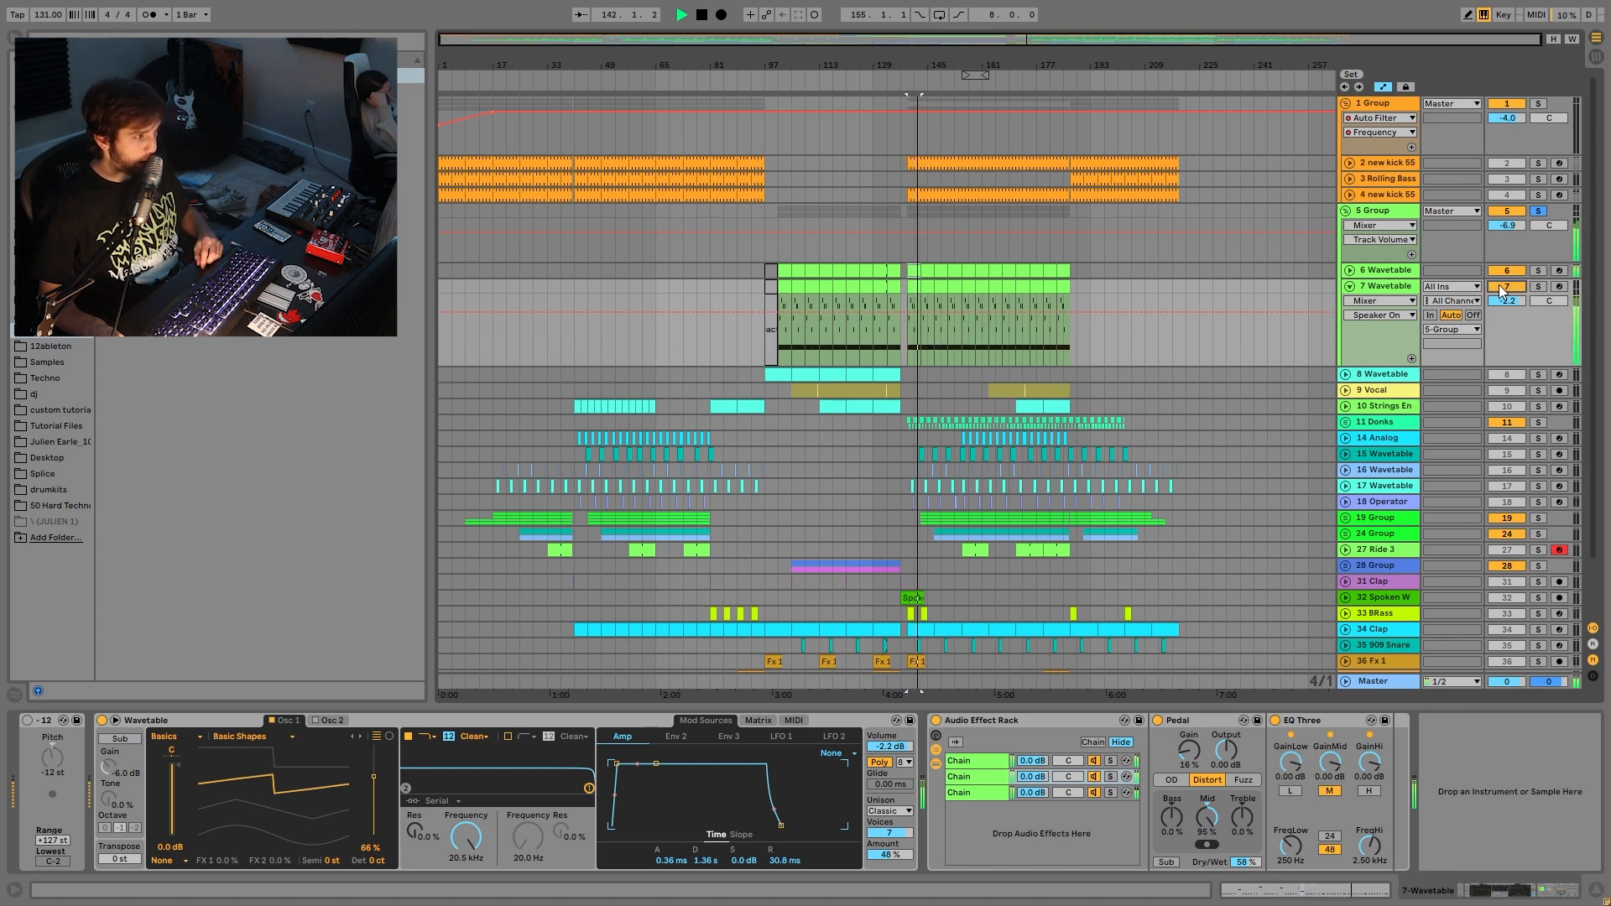
click(1388, 272)
click(1385, 287)
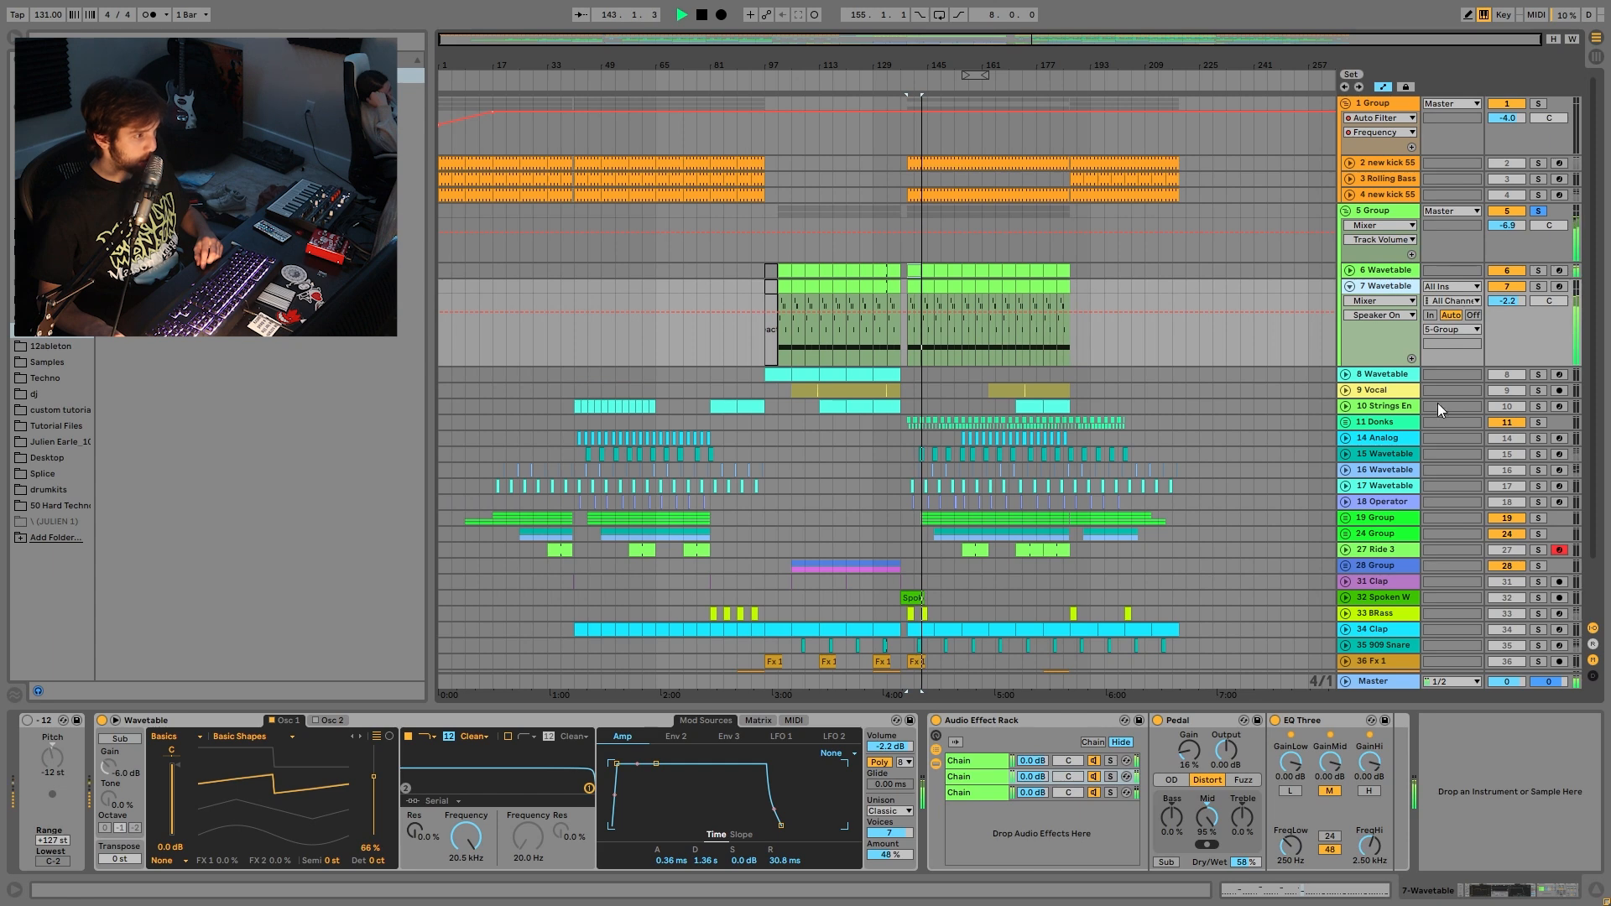
key(space)
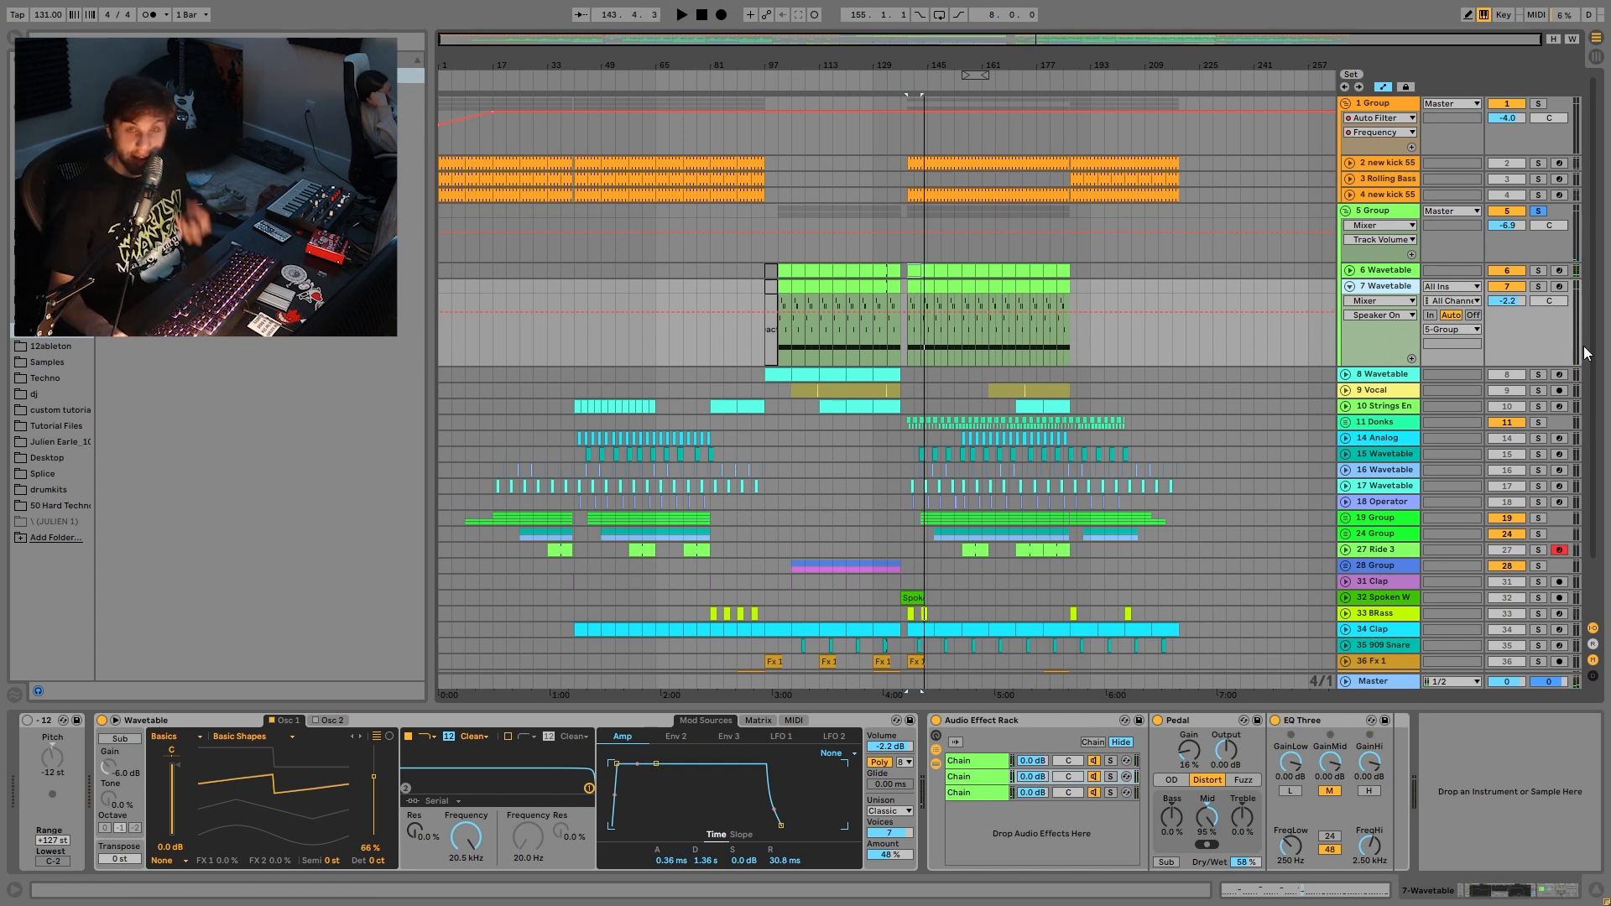
- Solo 7 Wavetable, then solo its rack's first, second and third effect chains and play
click(1538, 286)
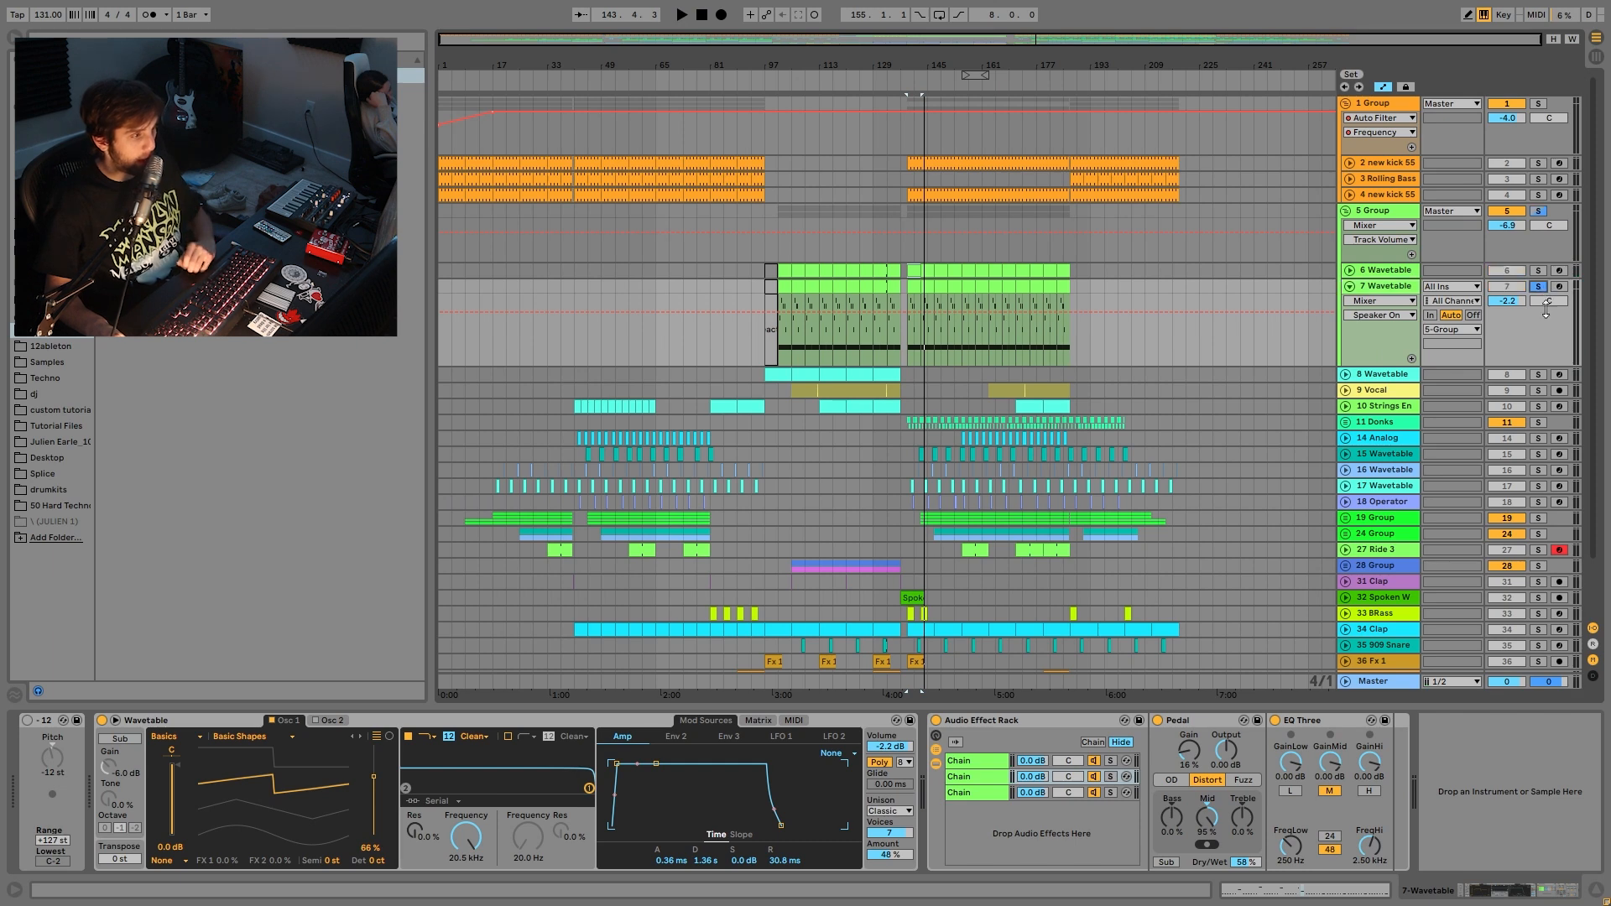
click(1110, 761)
click(1110, 777)
click(1110, 793)
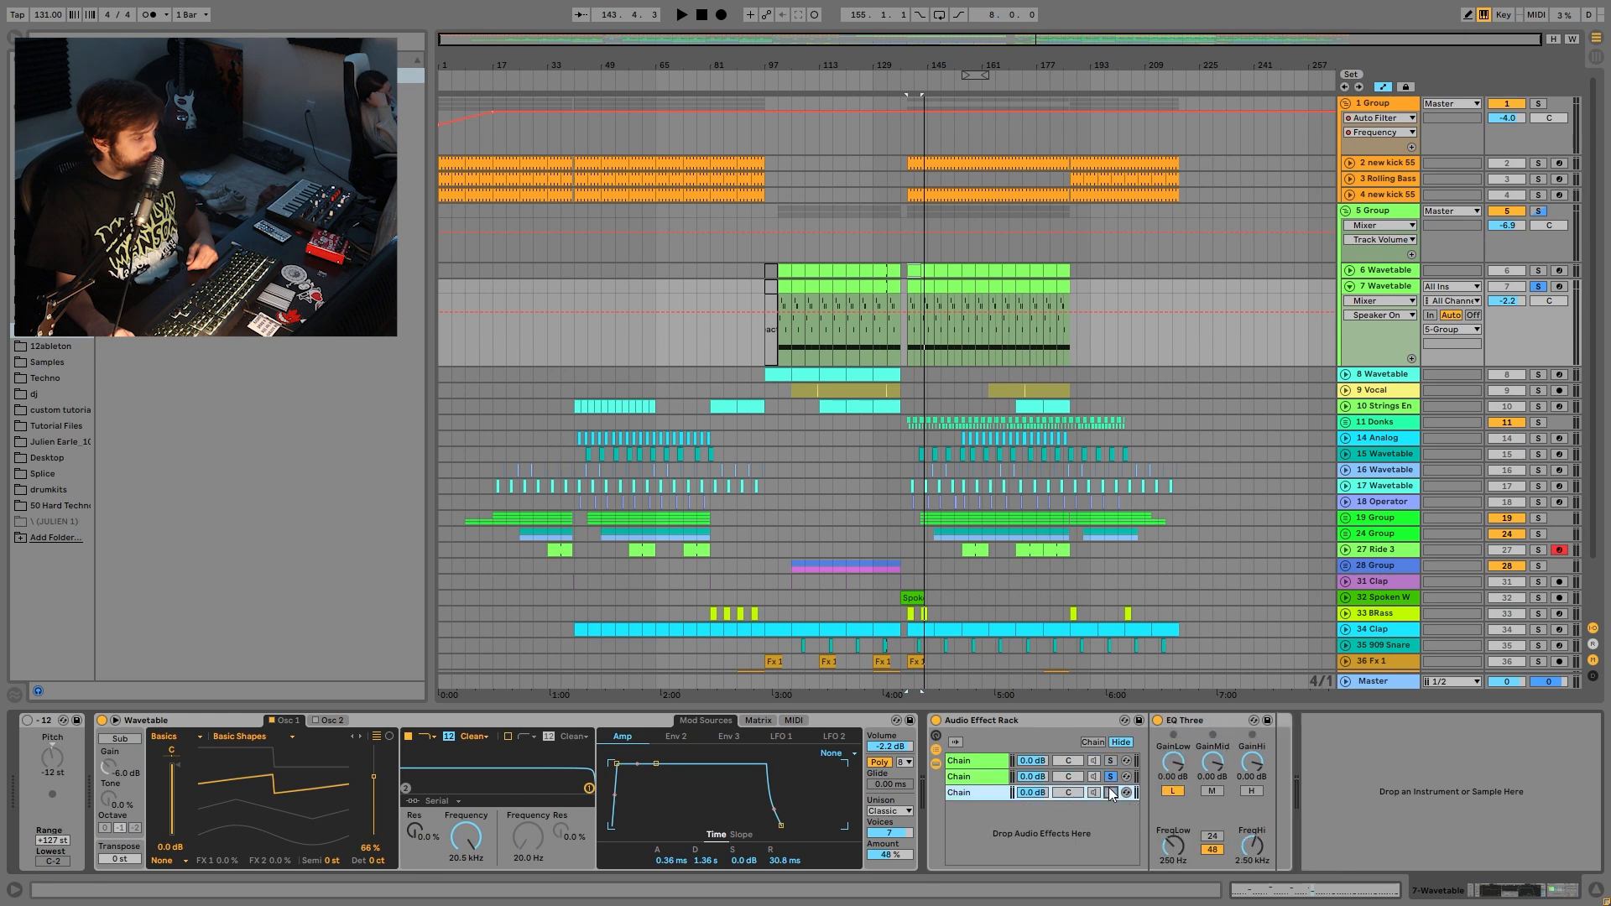
key(space)
- Audition the Pedal and Overdrive chains, then select the 5 Group to show its effects
click(1110, 777)
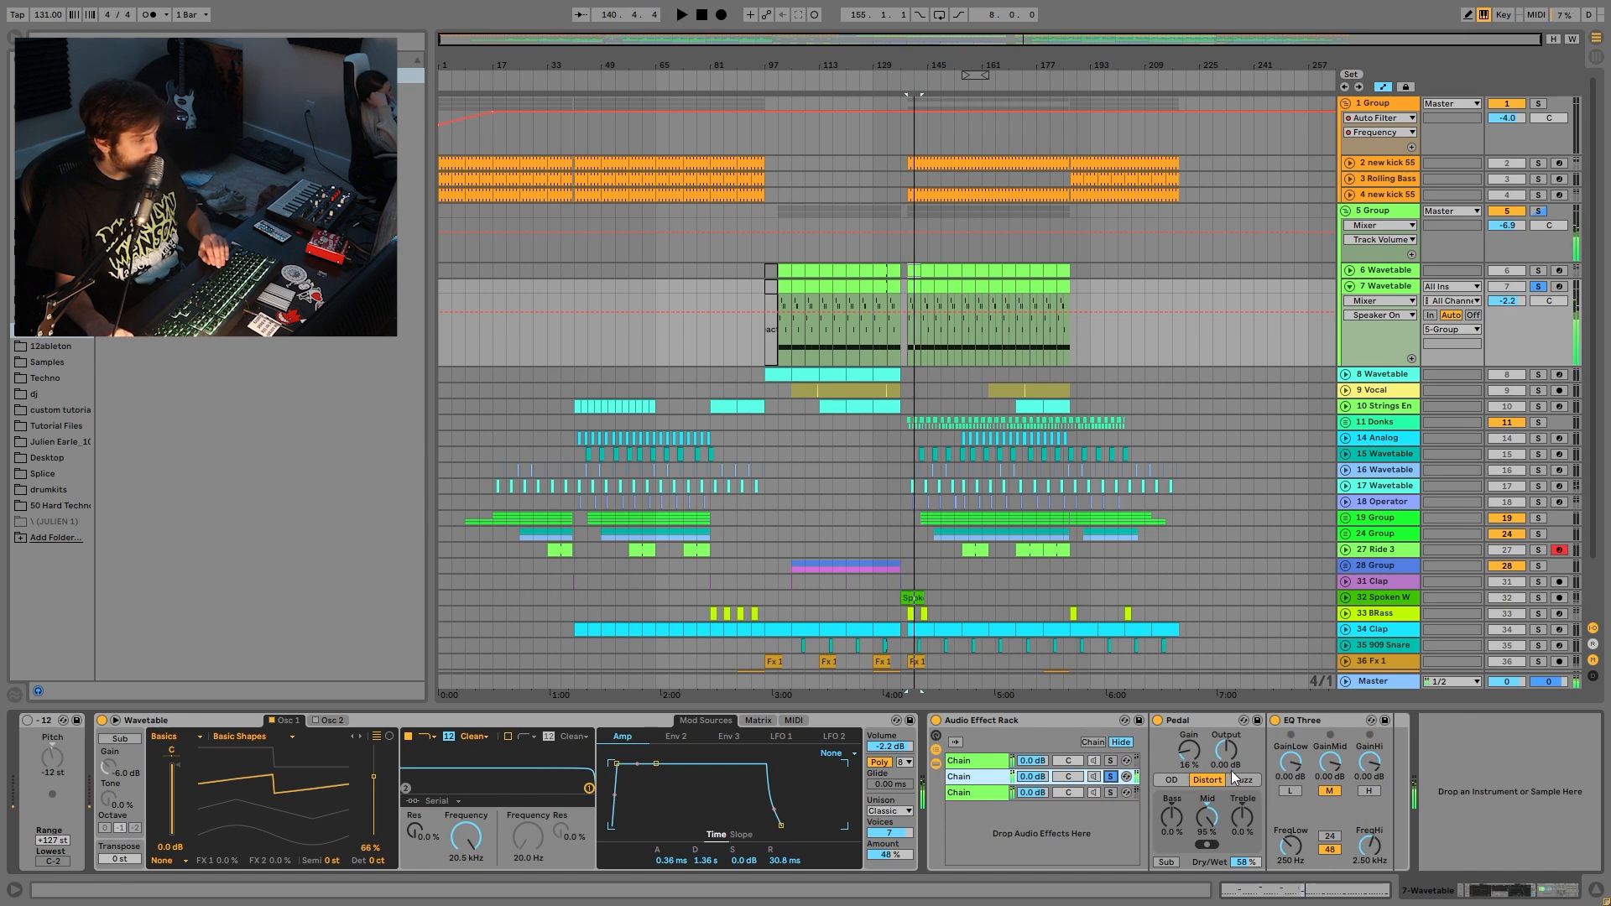
click(1108, 761)
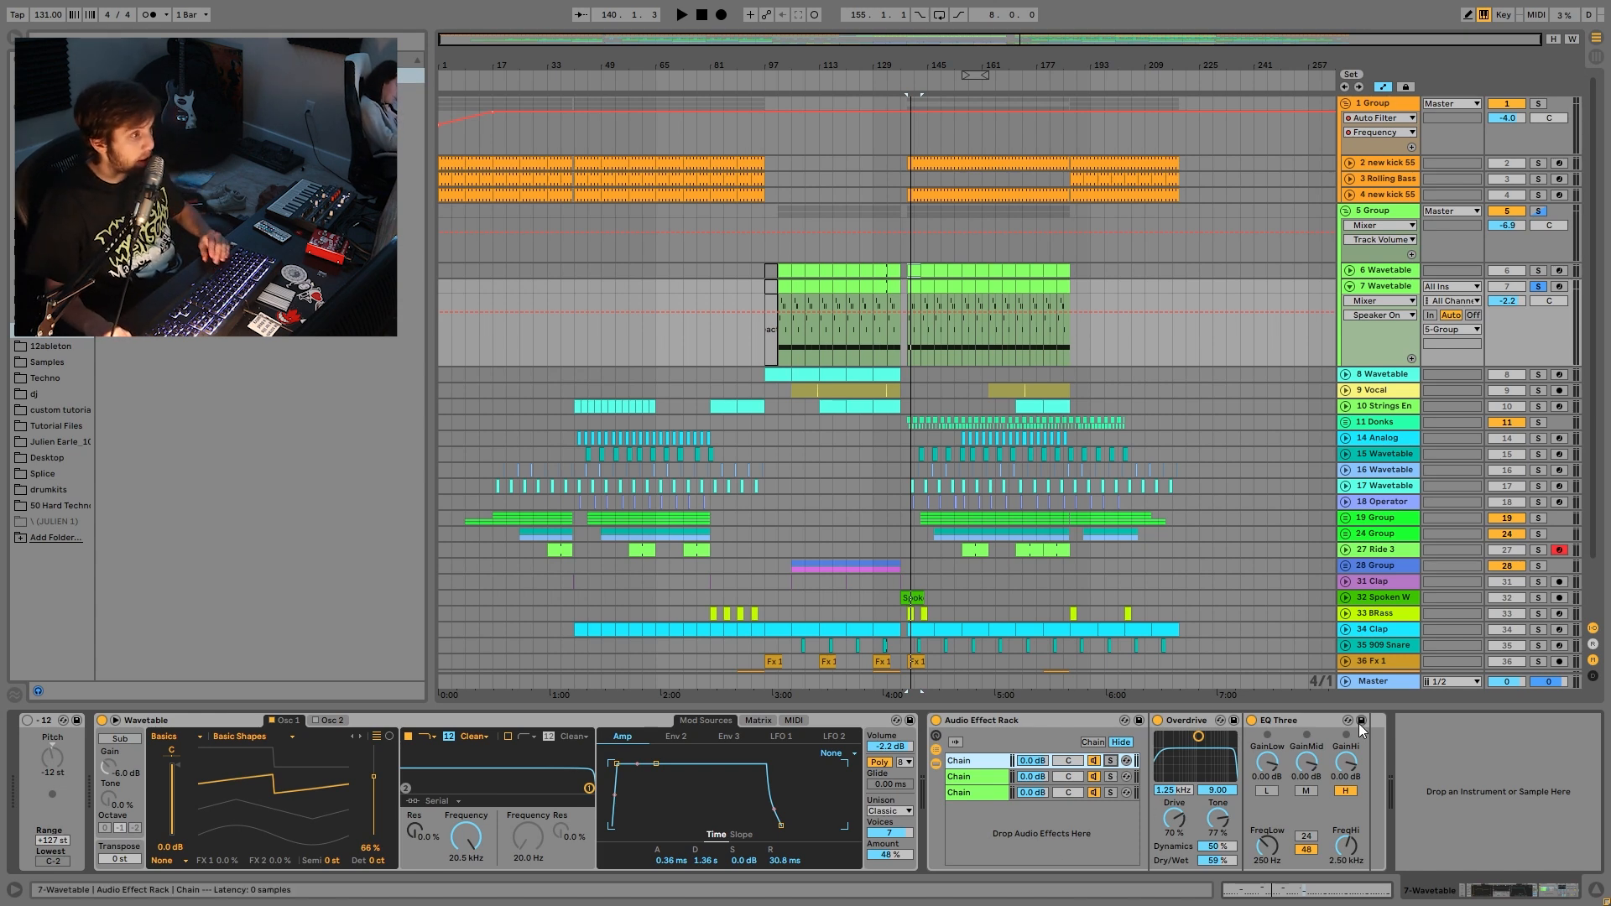
key(space)
click(1383, 211)
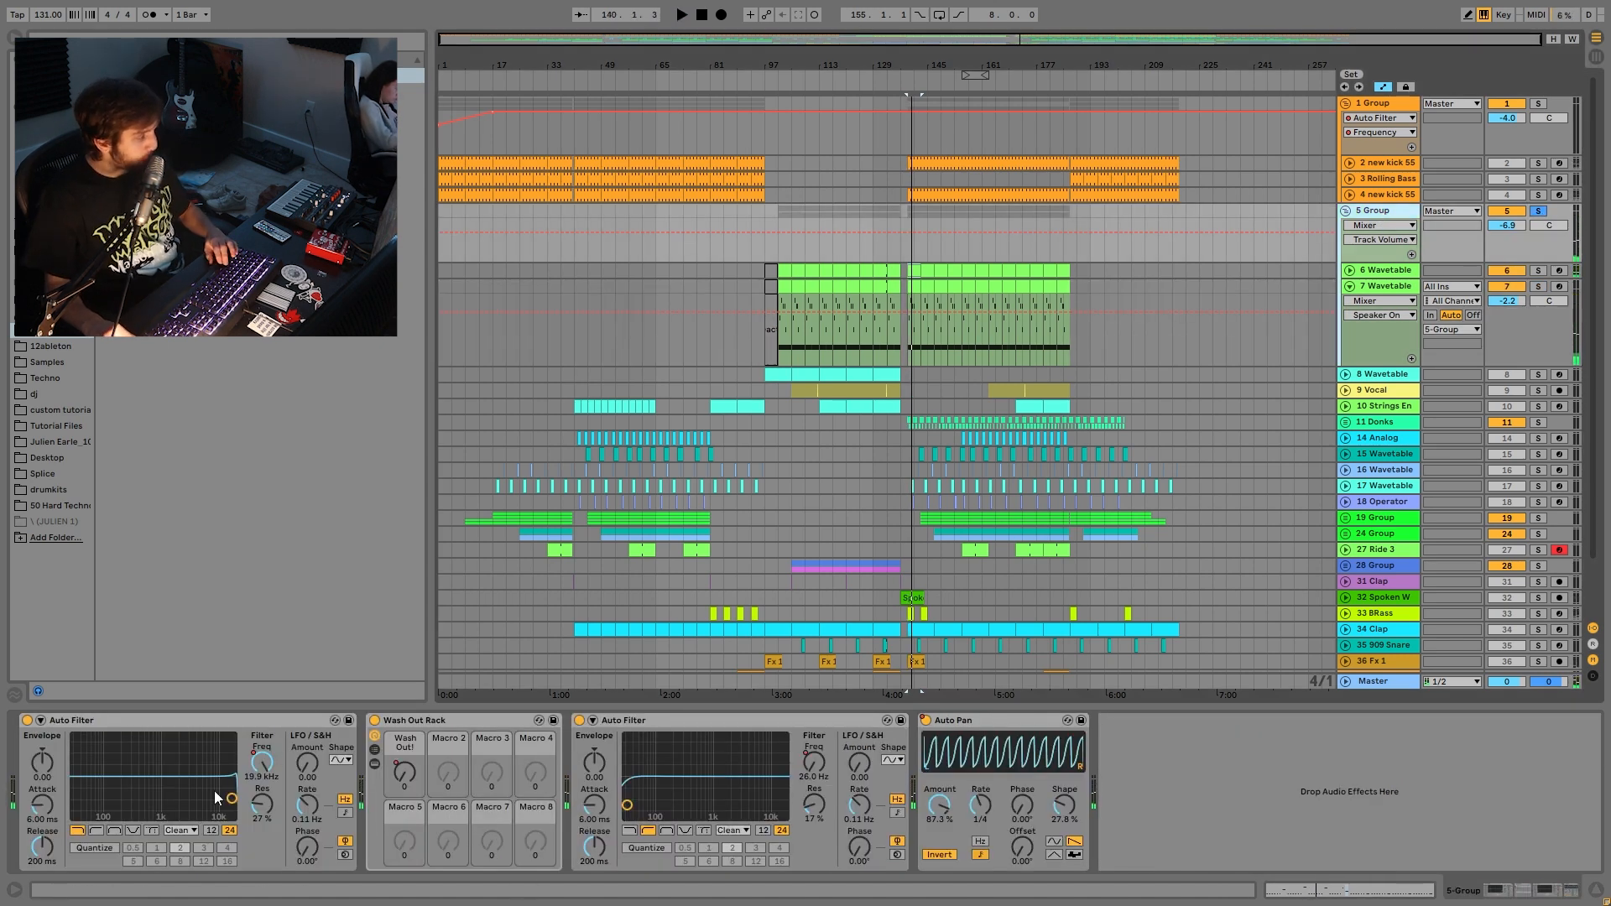
- Browse the group's Auto Filter and Wash Out automation and expand the rack's Filter Delay
click(267, 765)
click(919, 193)
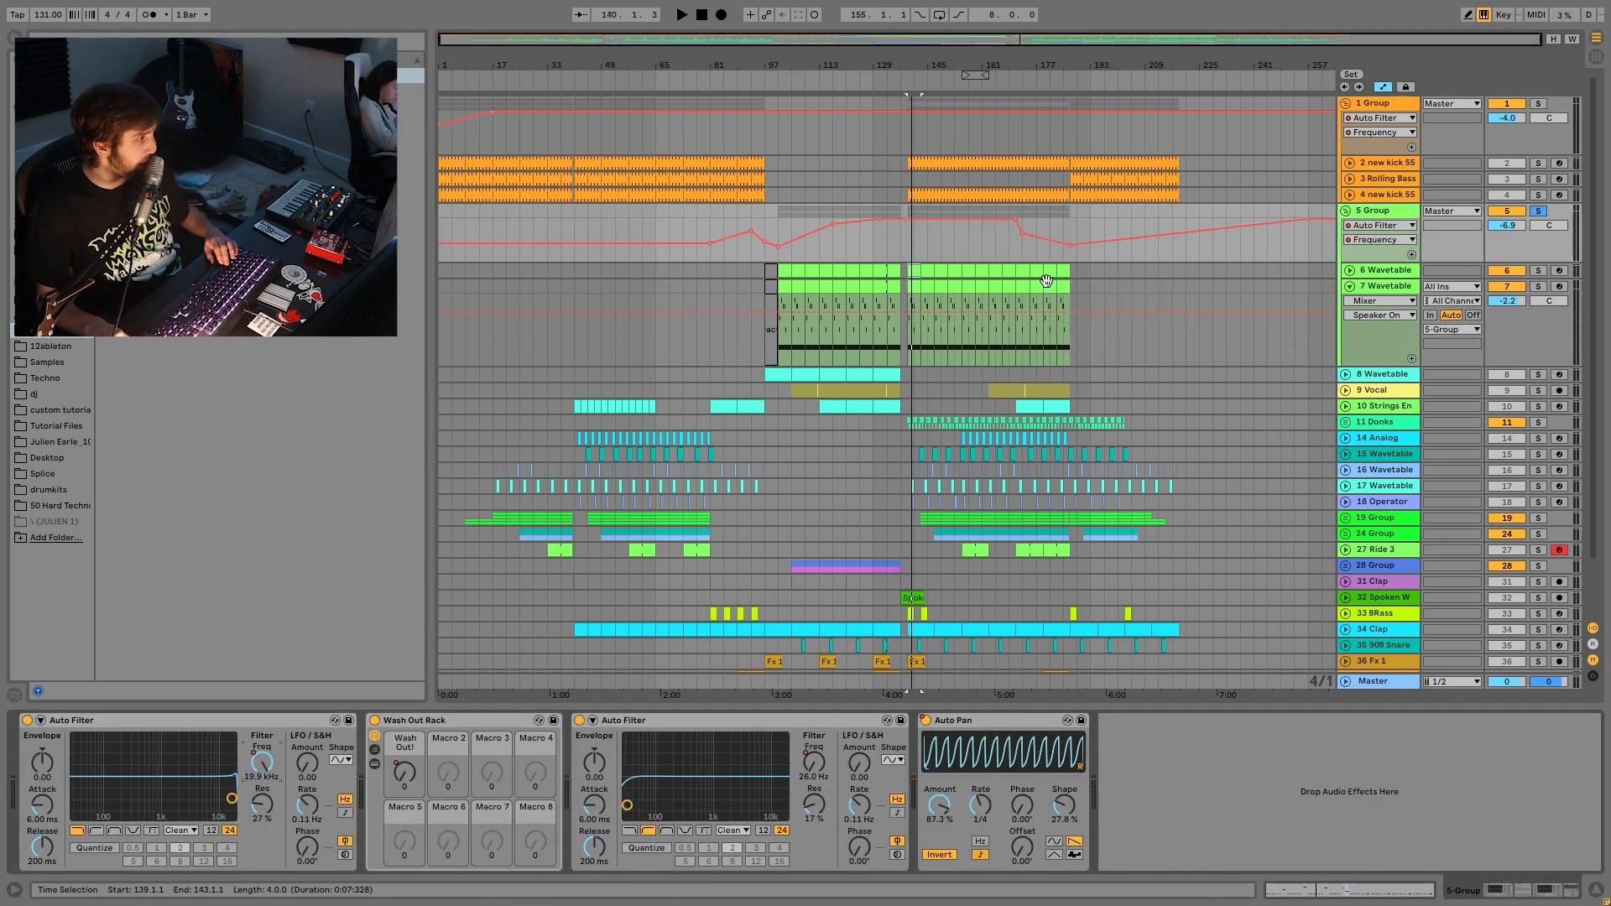
click(404, 773)
click(374, 764)
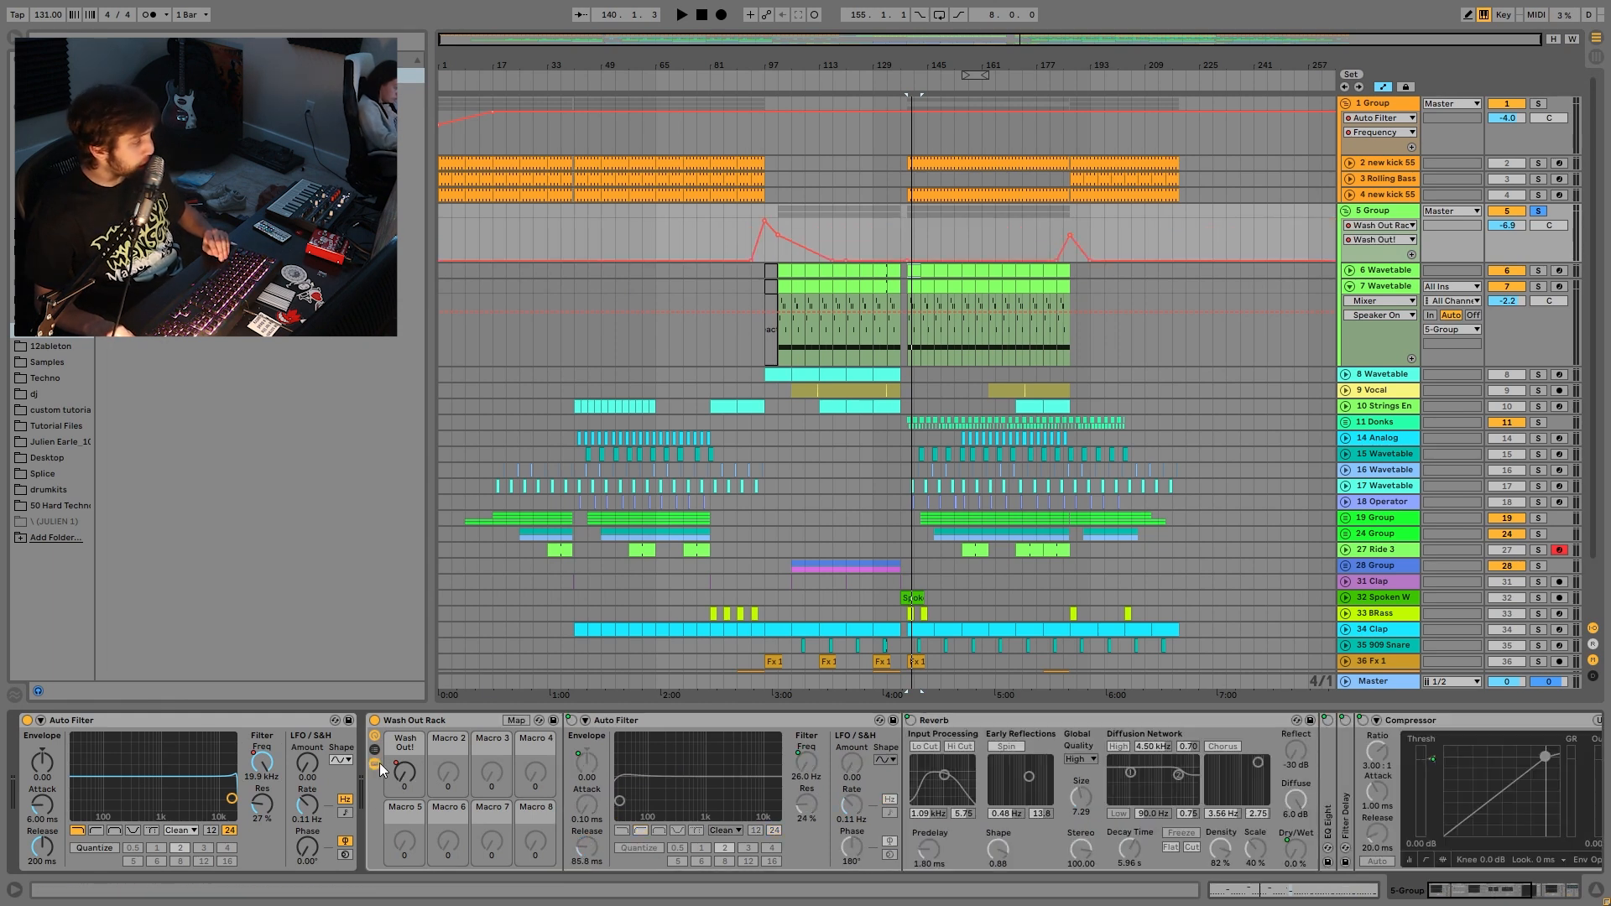
scroll(894, 782, down, 5)
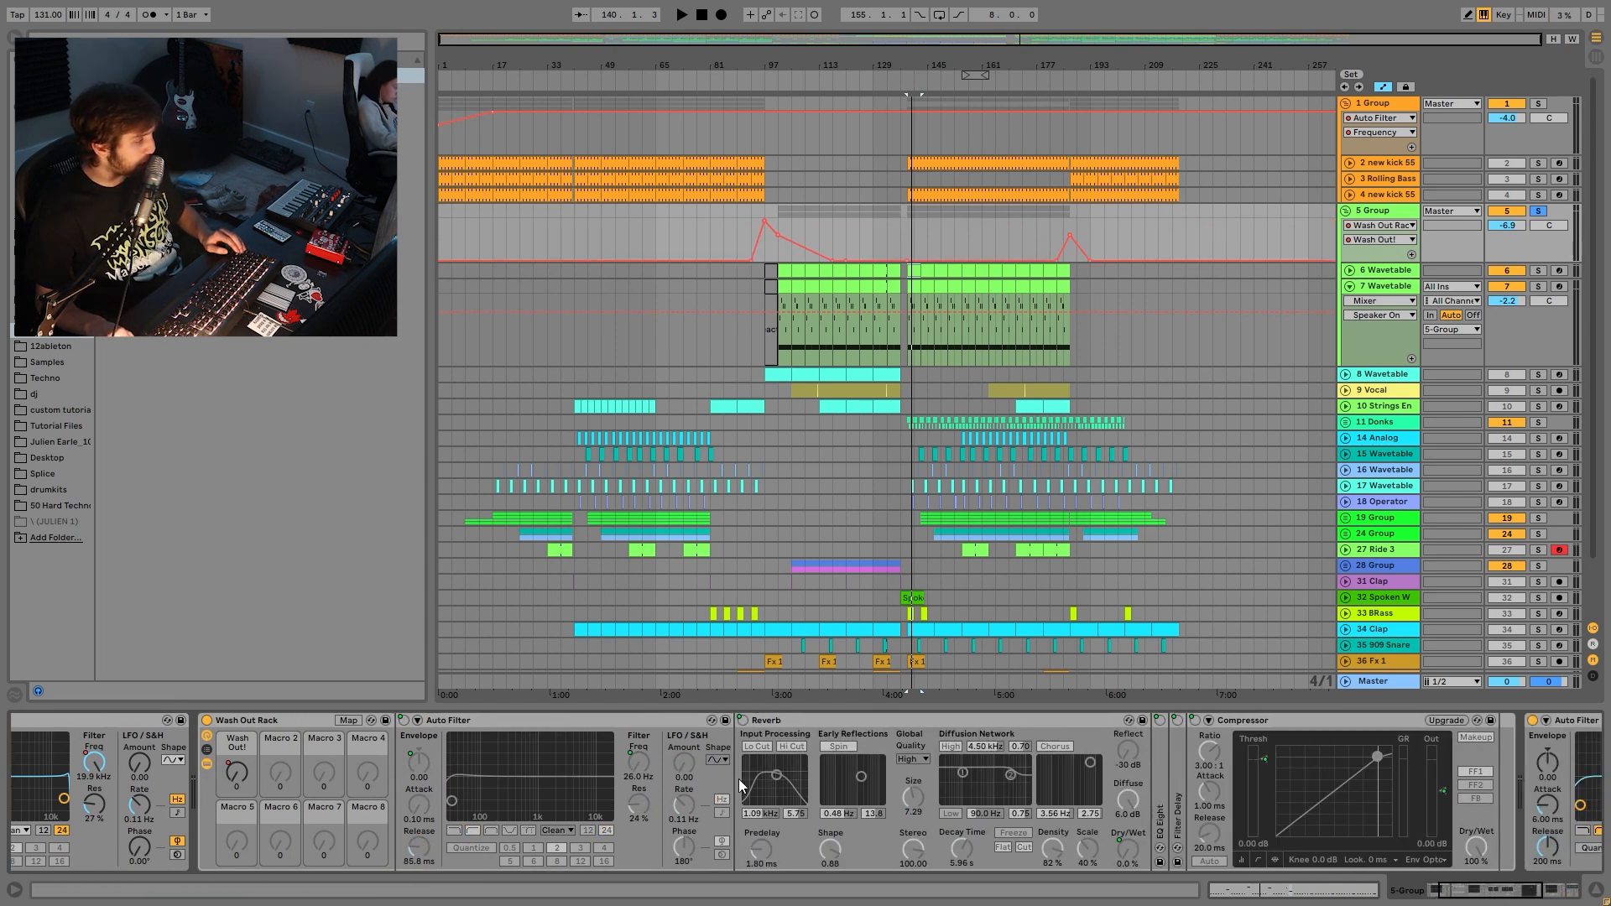
double_click(926, 819)
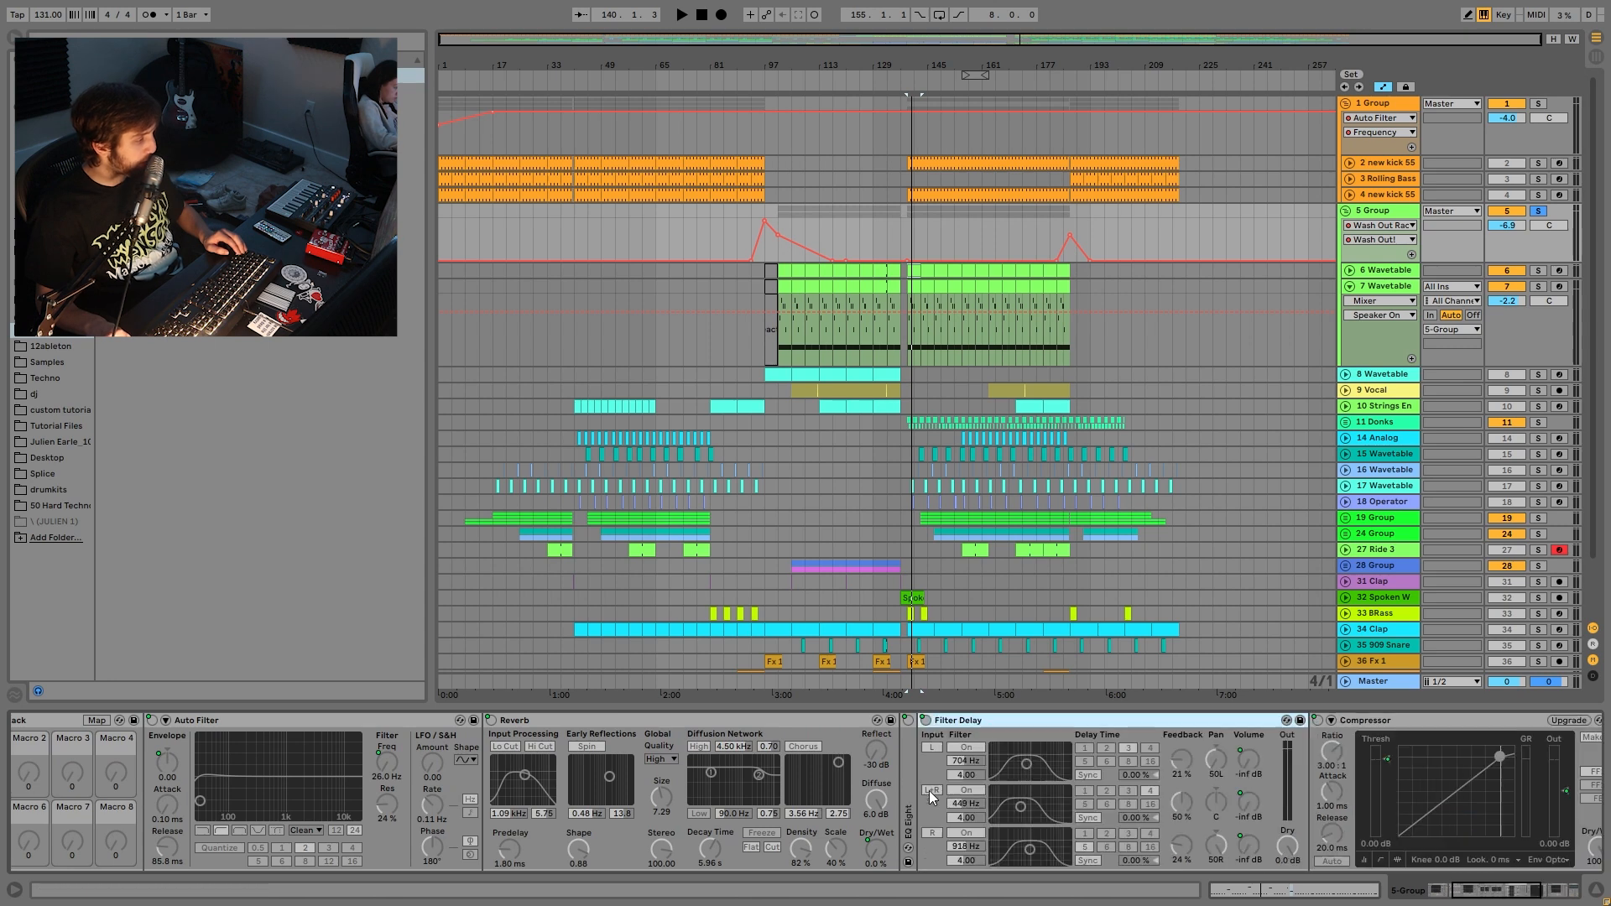
scroll(1072, 811, down, 4)
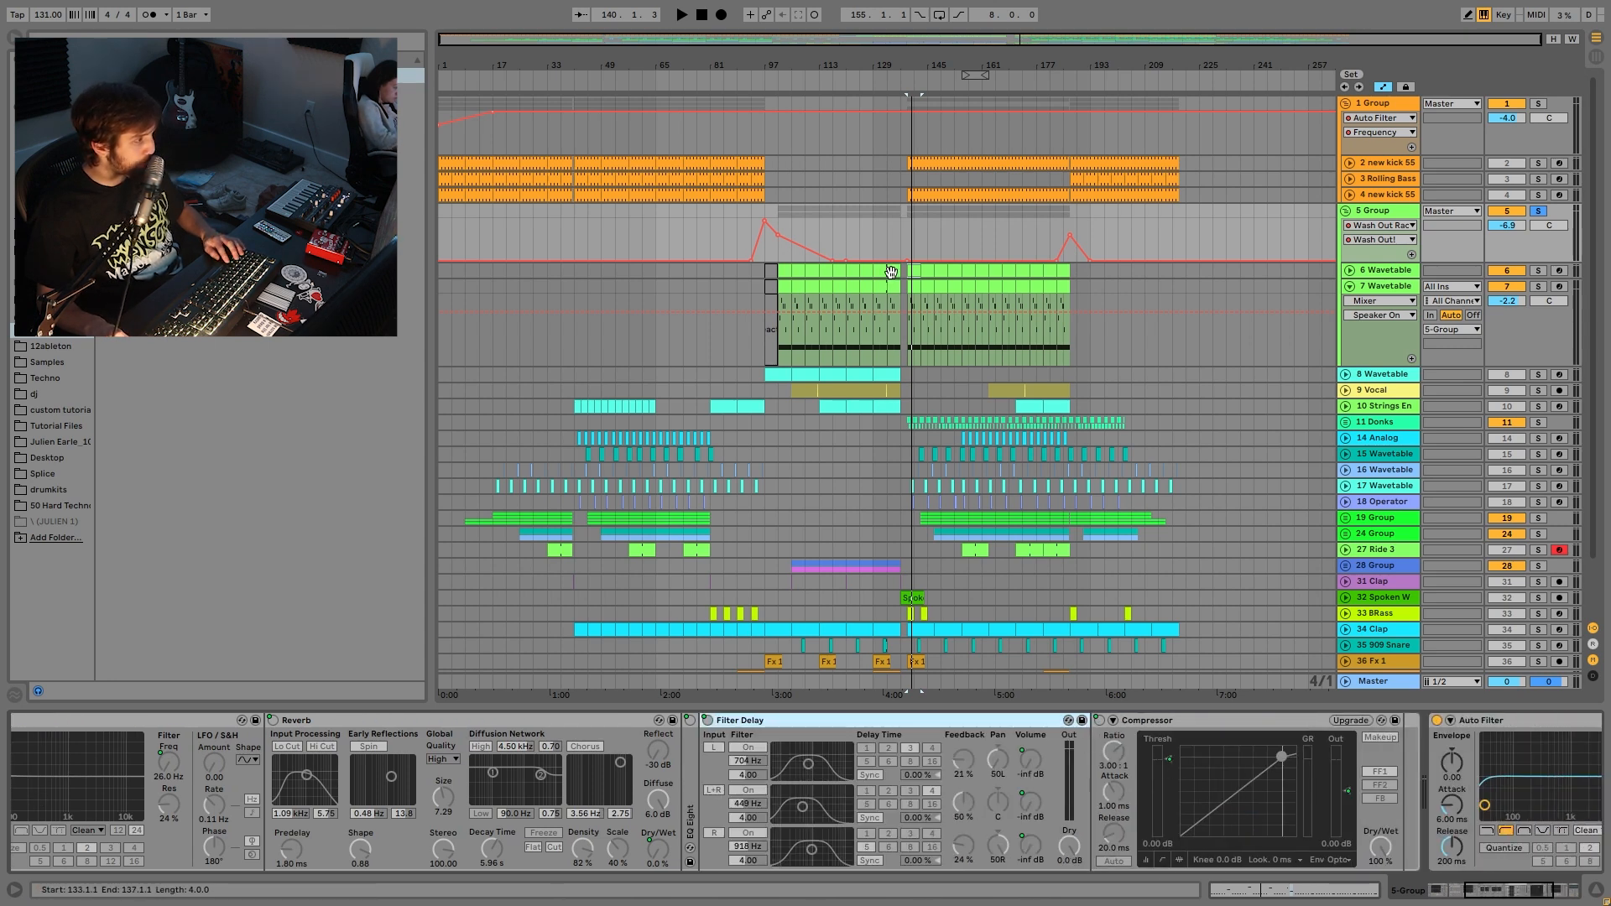
- Play from bars 133 and 99, reselect the 5 Group and show its Auto Filter frequency automation
click(891, 268)
key(space)
click(781, 266)
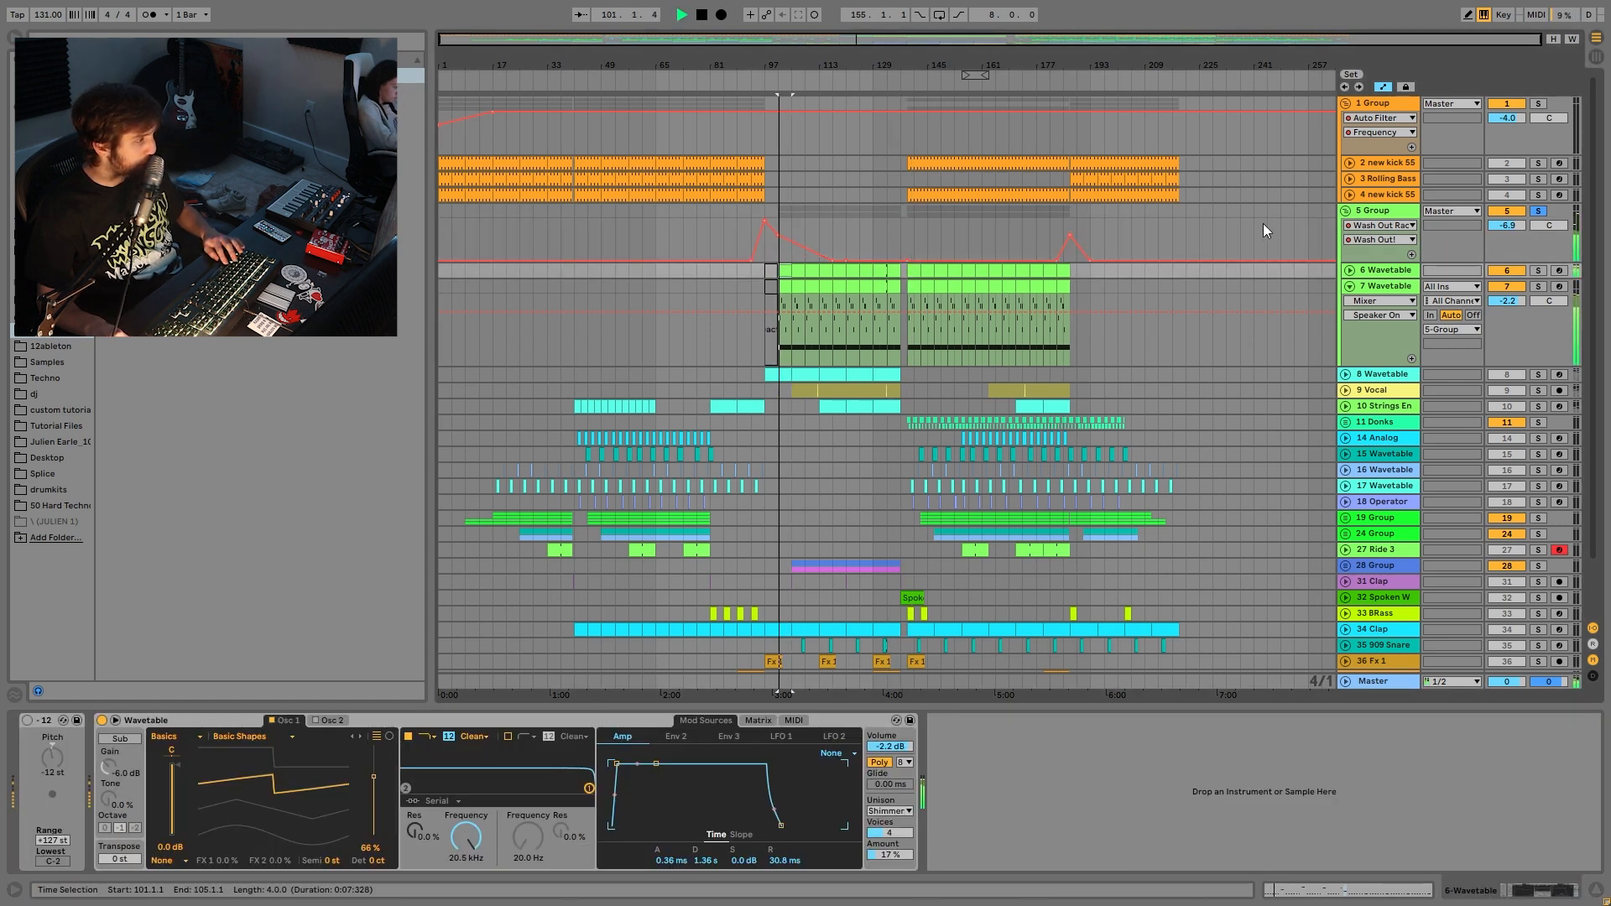
click(1365, 217)
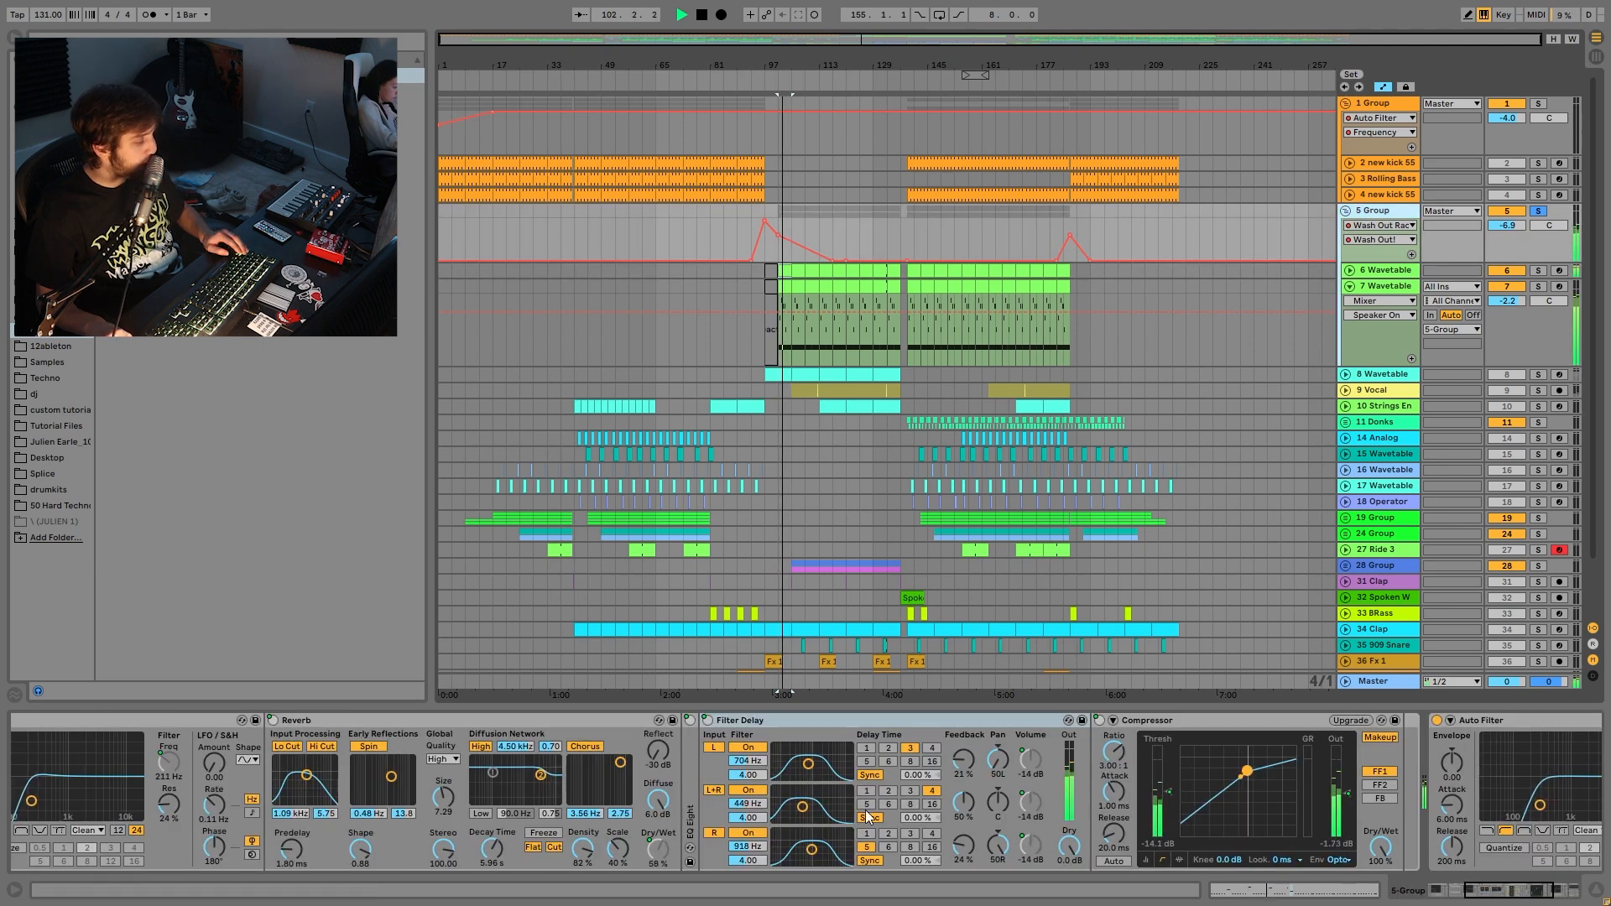
scroll(813, 845, up, 5)
scroll(812, 845, up, 5)
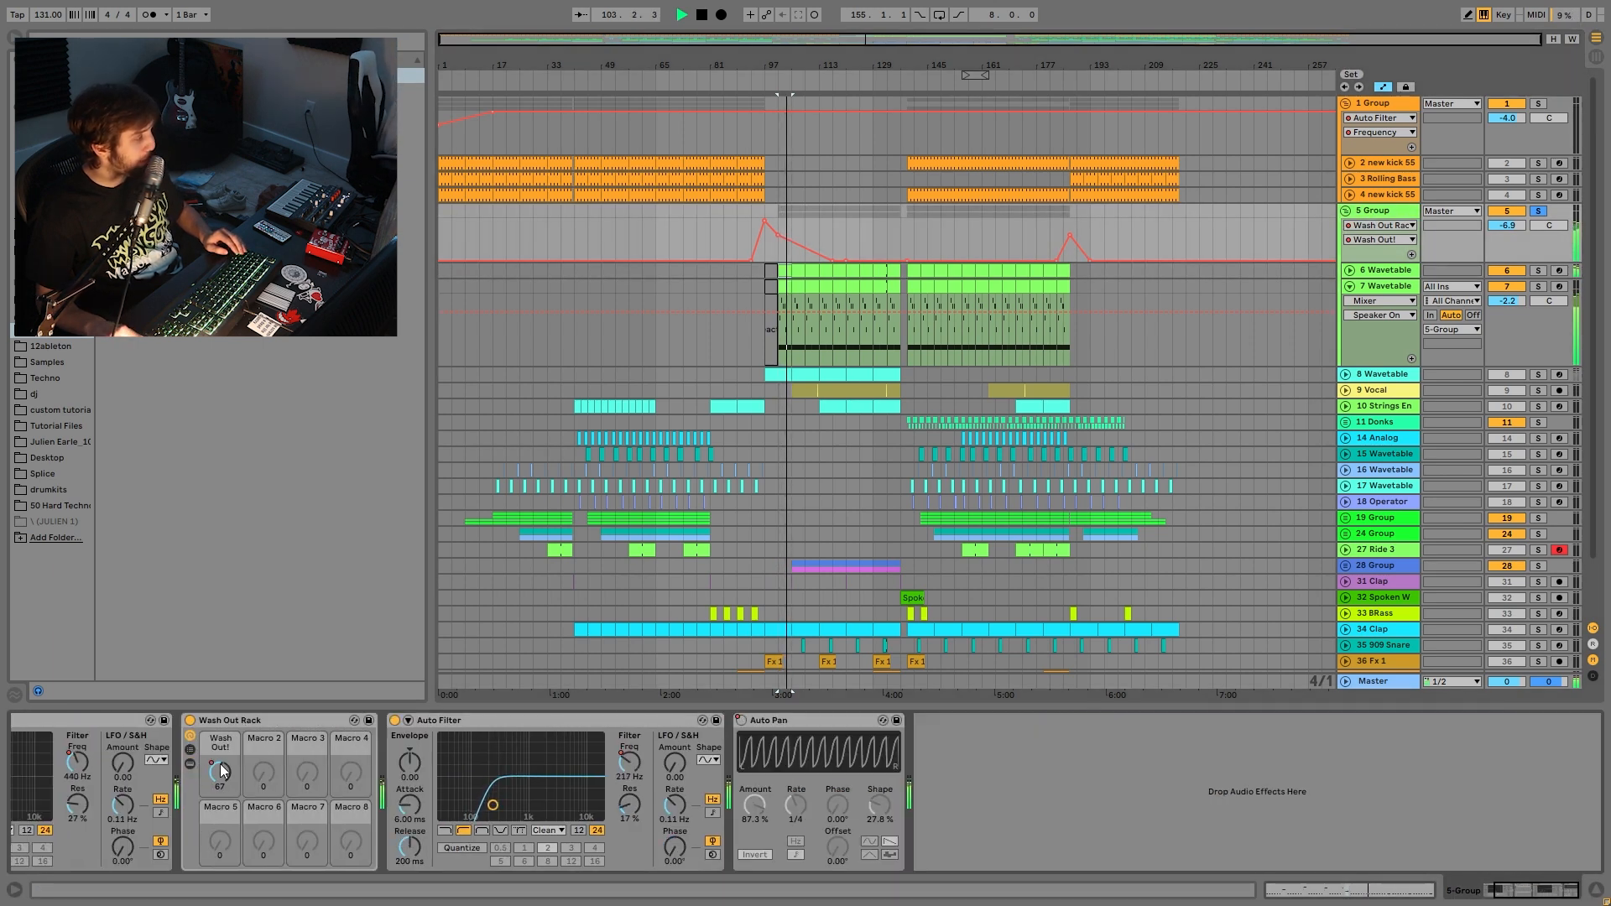
click(629, 761)
key(space)
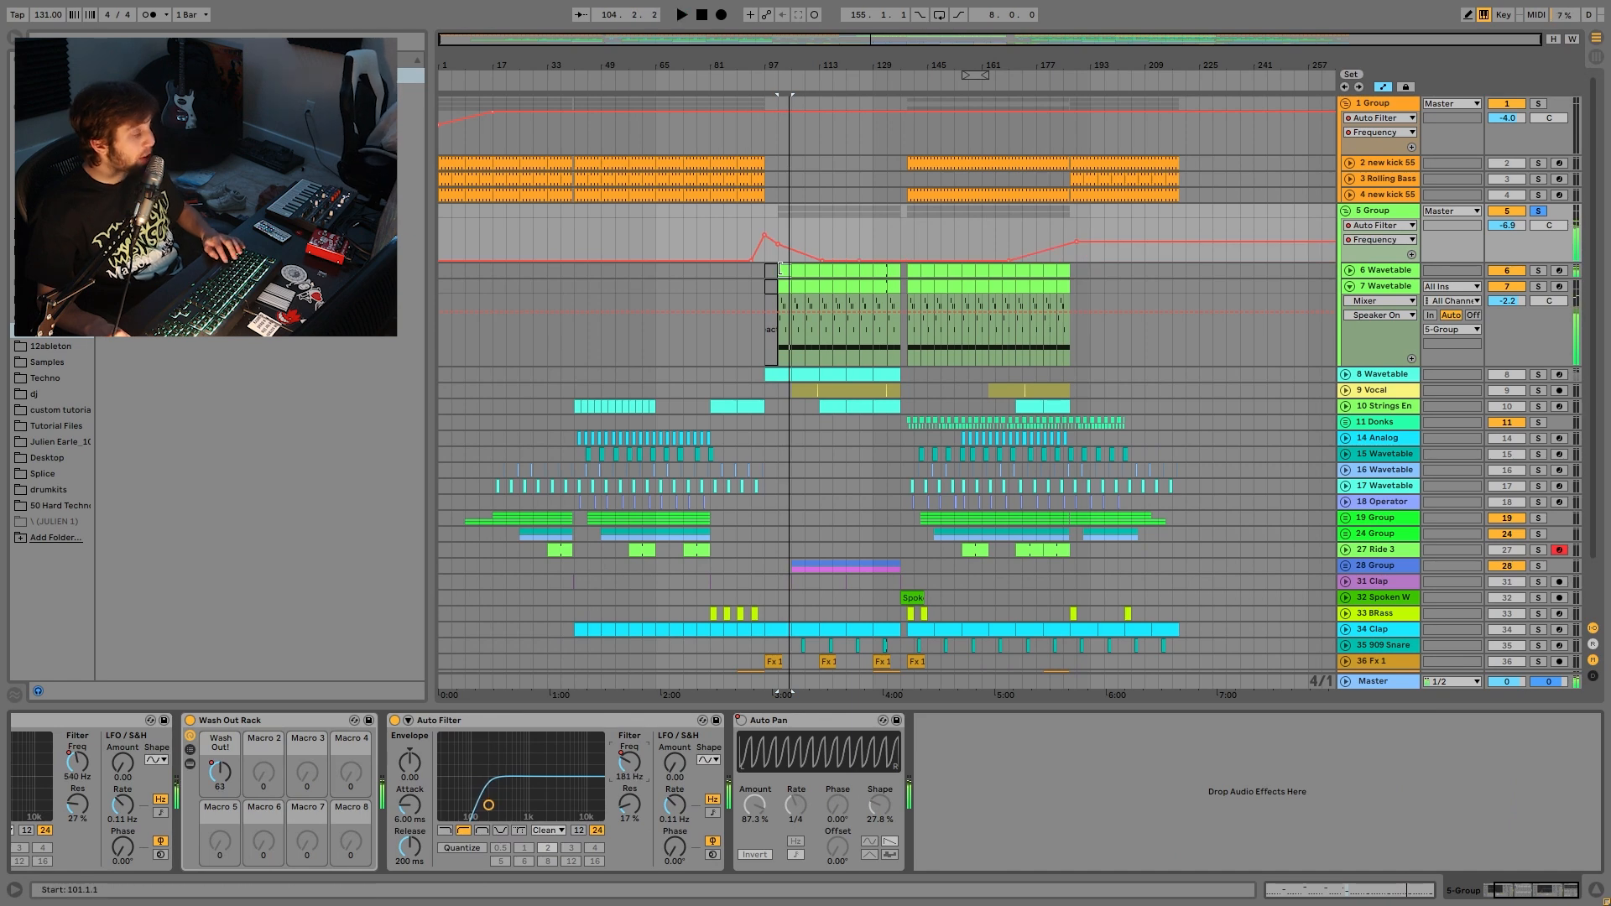
- Switch Auto Pan off and show its on/off automation, playing from bars 185, 104 and 141
click(1061, 228)
key(space)
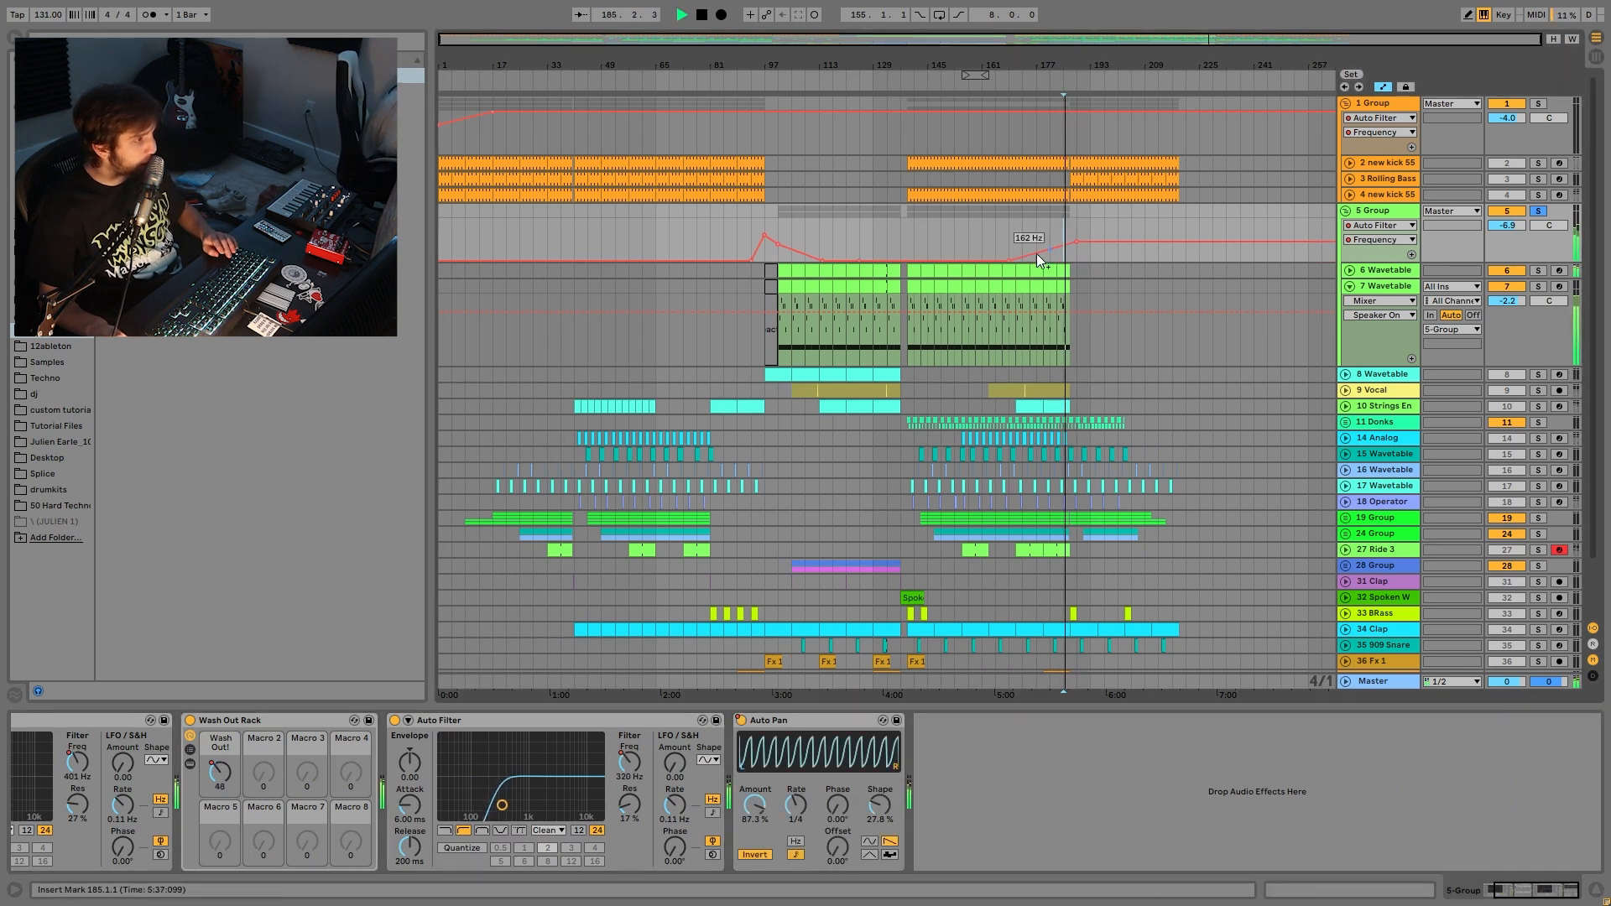
click(787, 219)
click(740, 720)
right_click(742, 717)
click(910, 253)
click(1538, 103)
key(space)
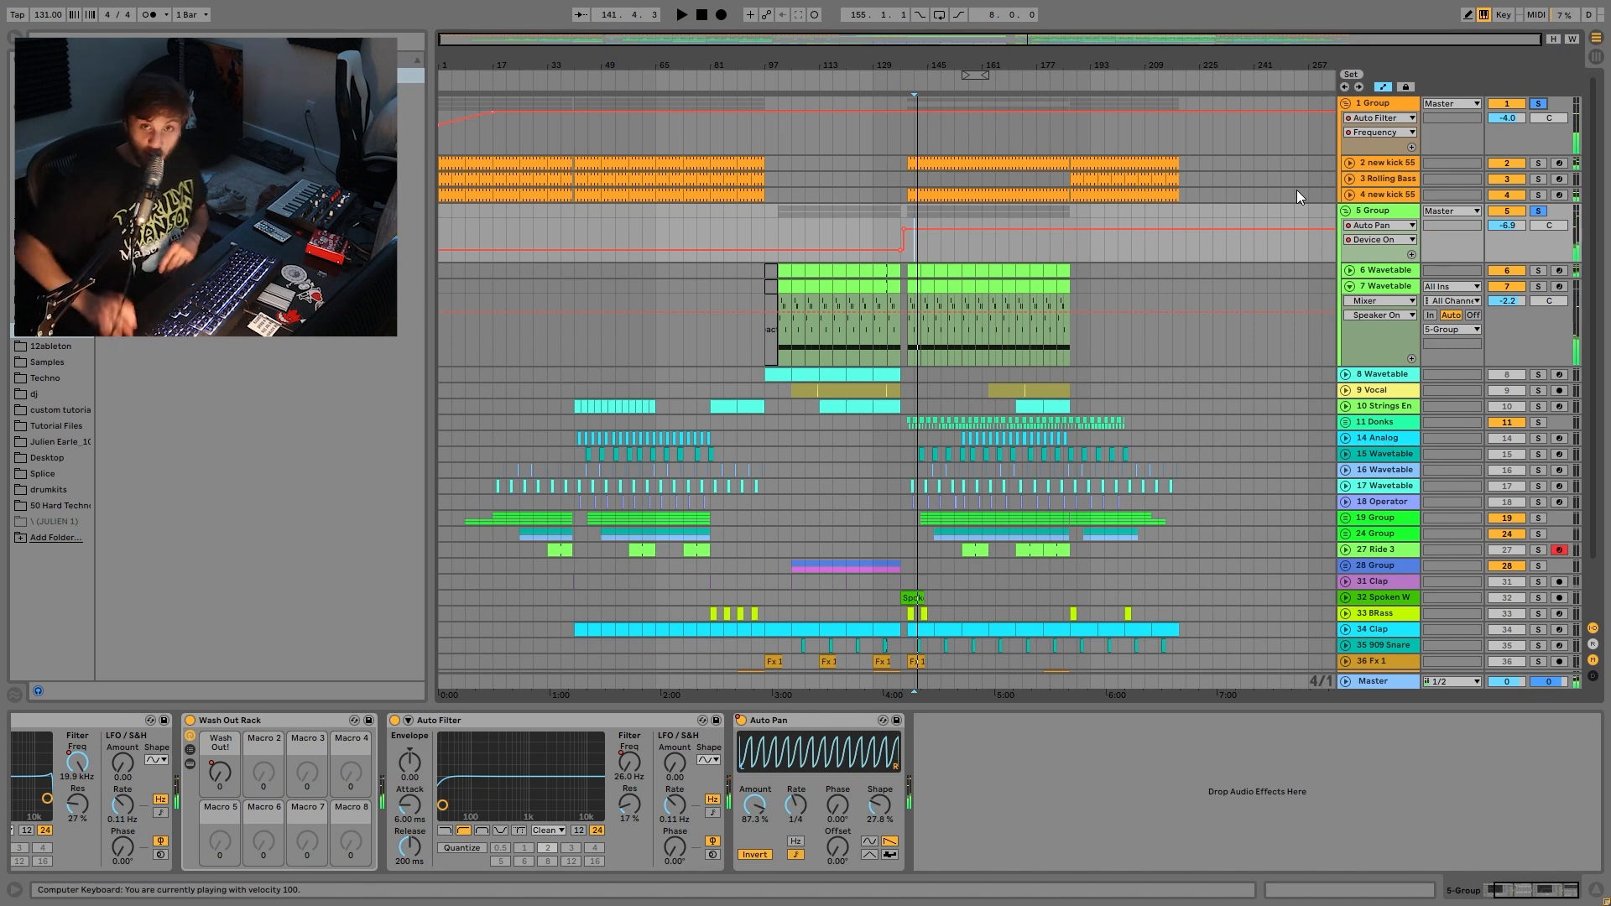
key(space)
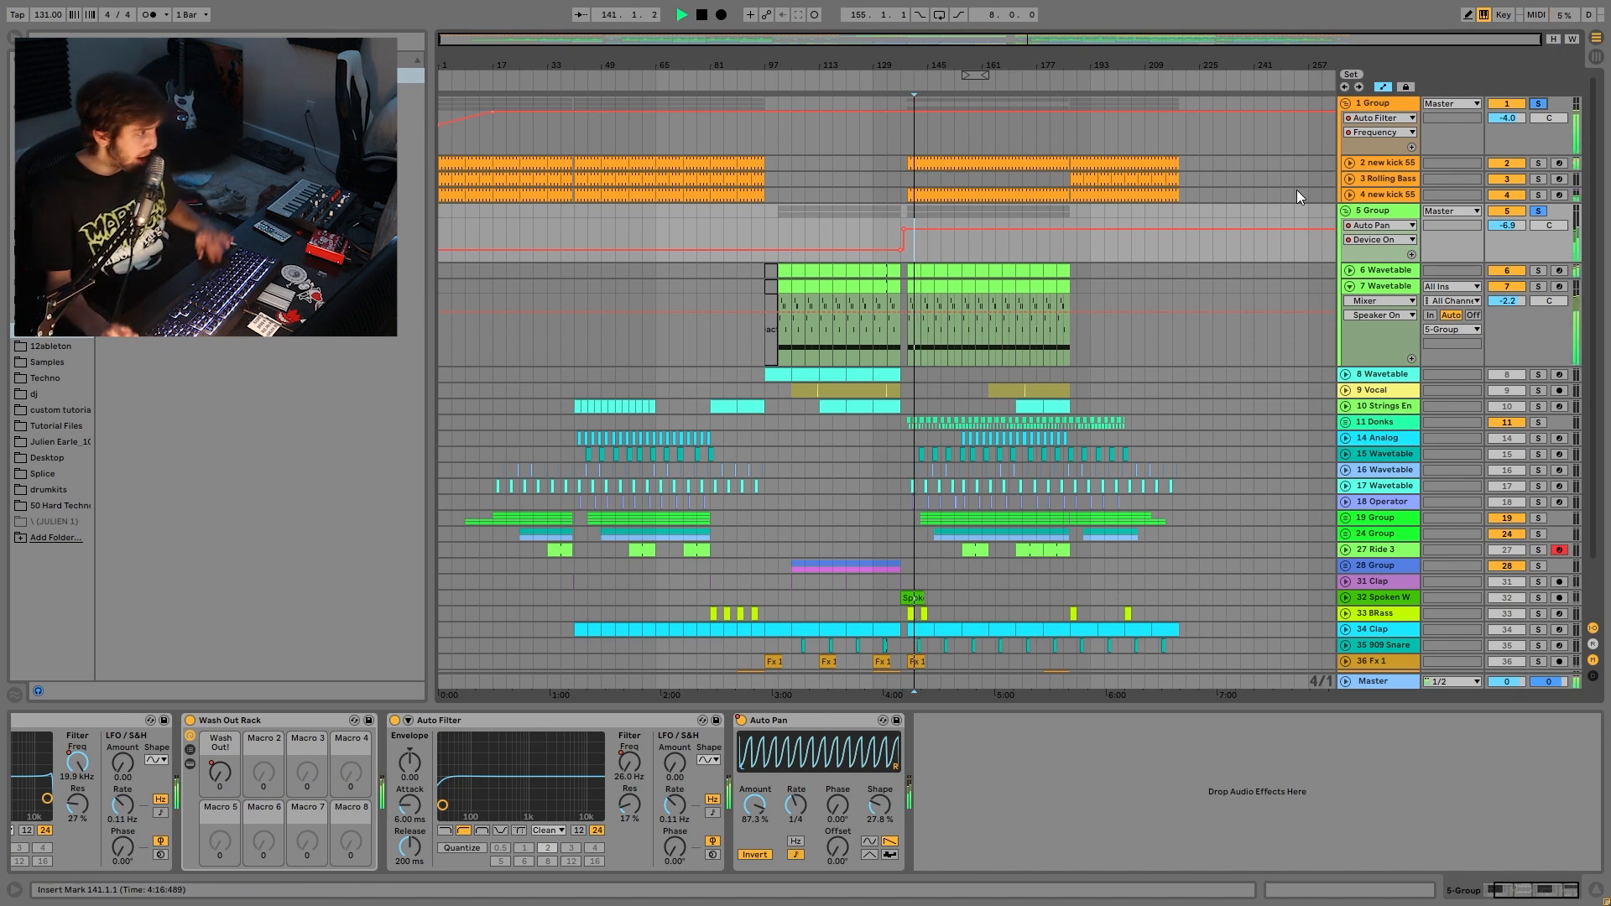
key(space)
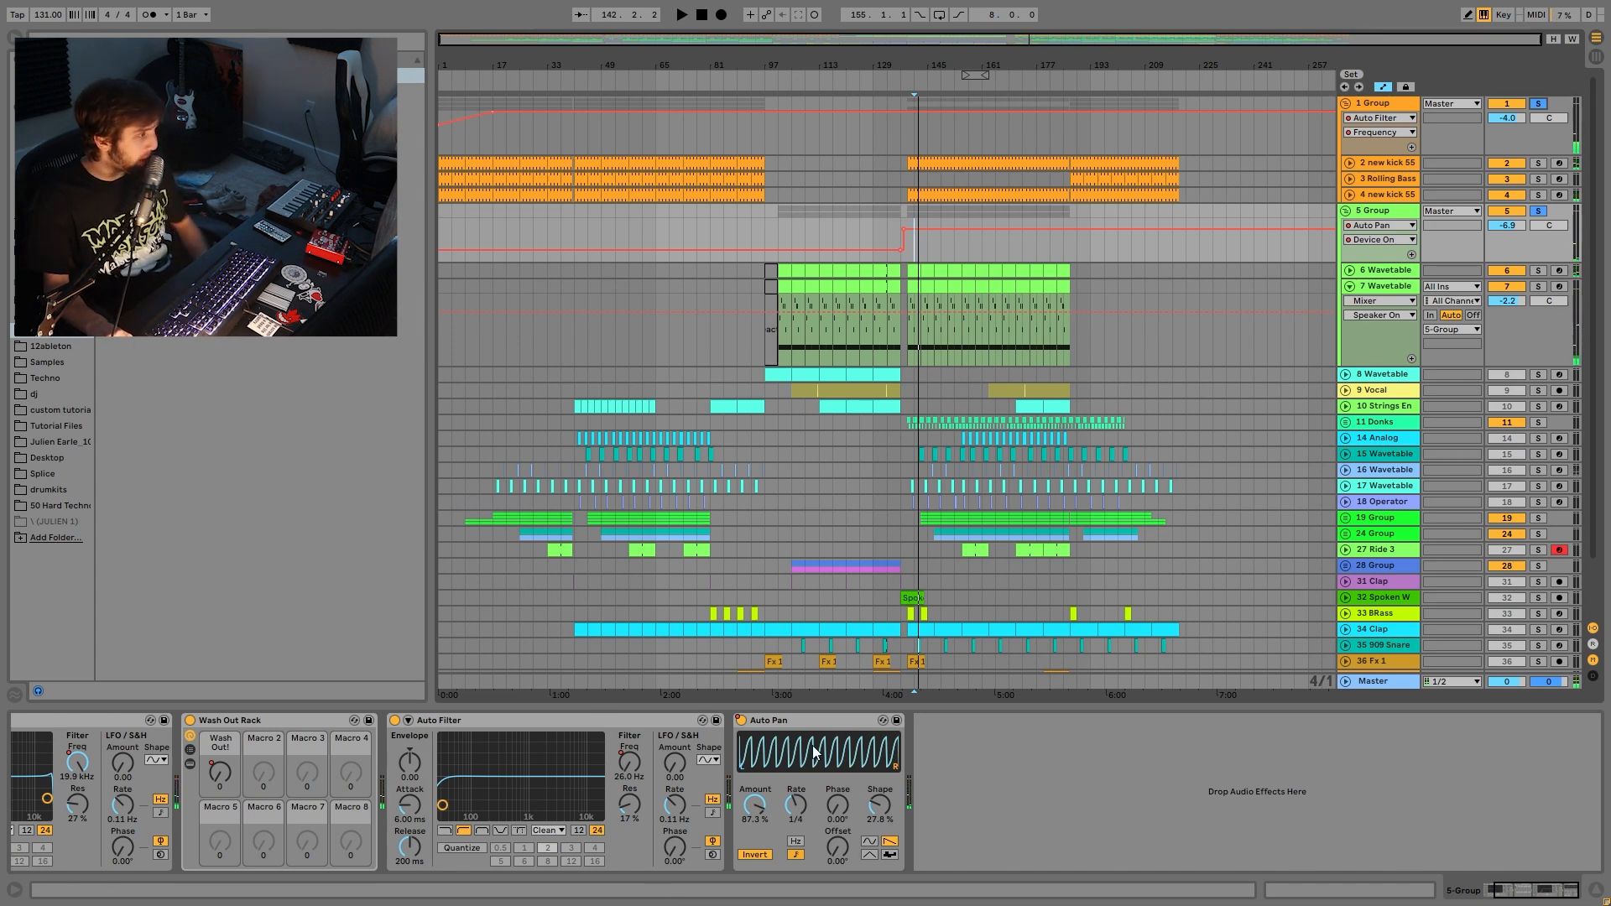
key(space)
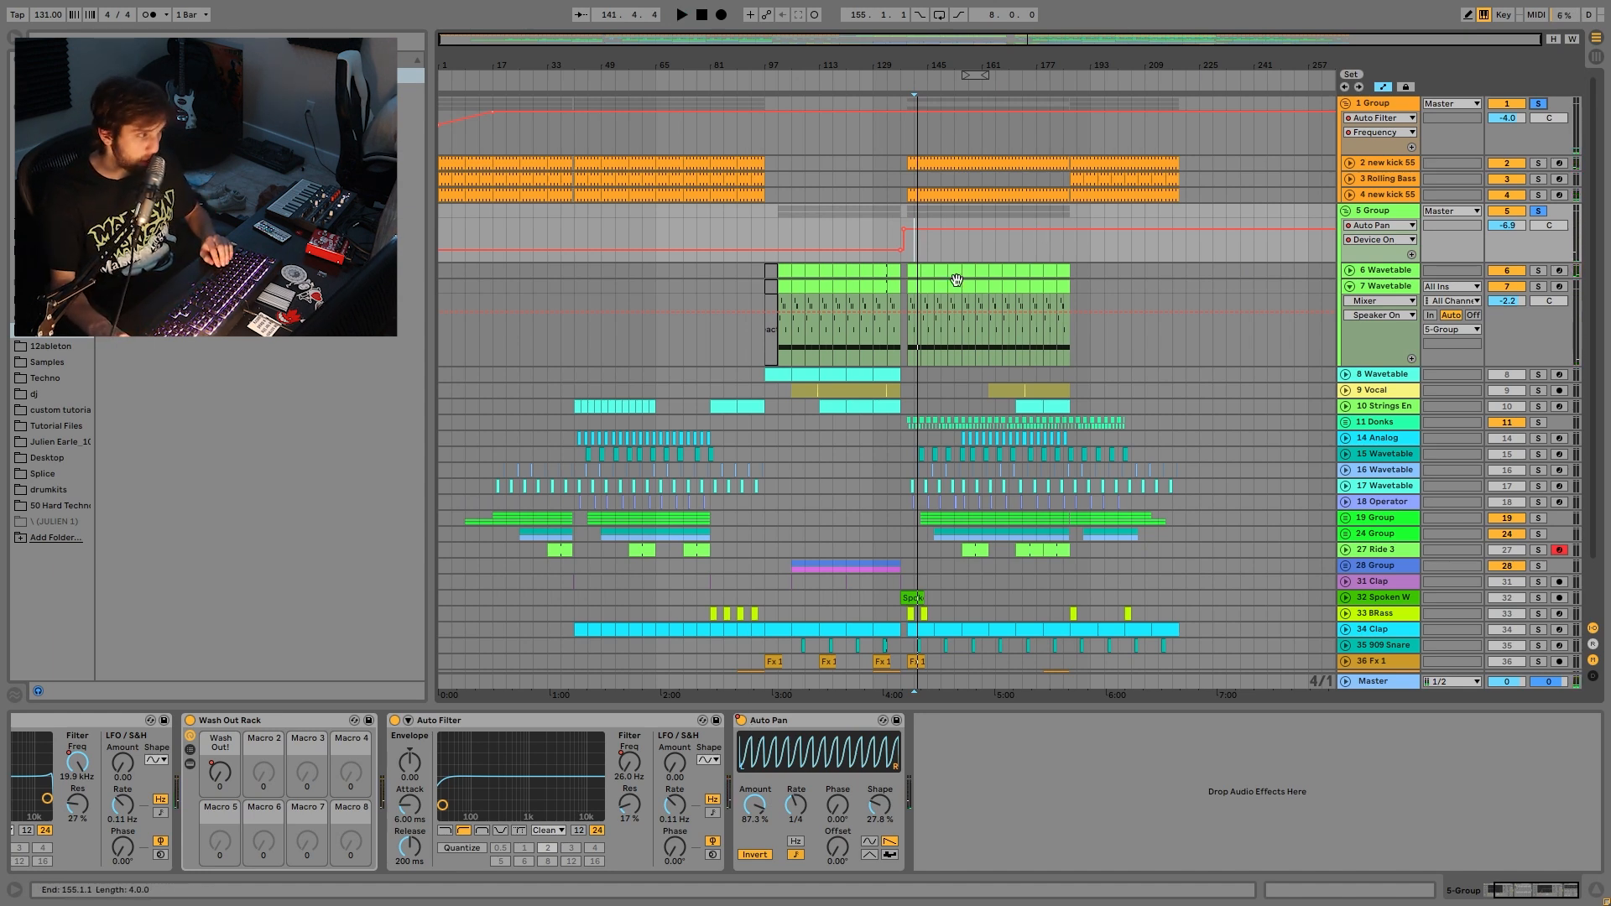
click(1538, 211)
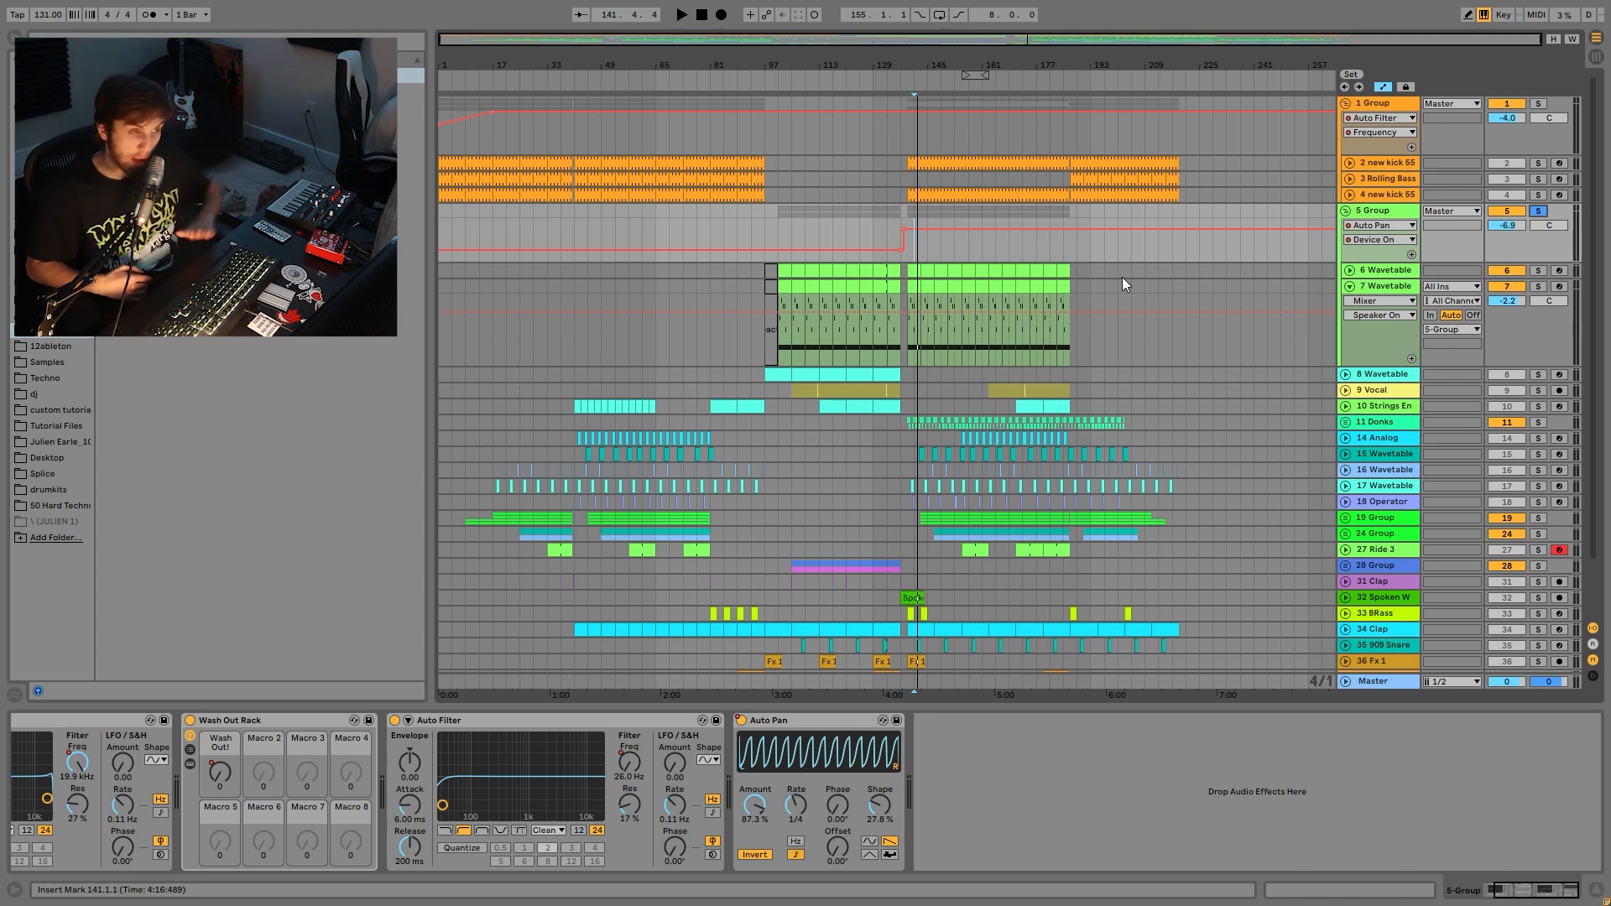
key(space)
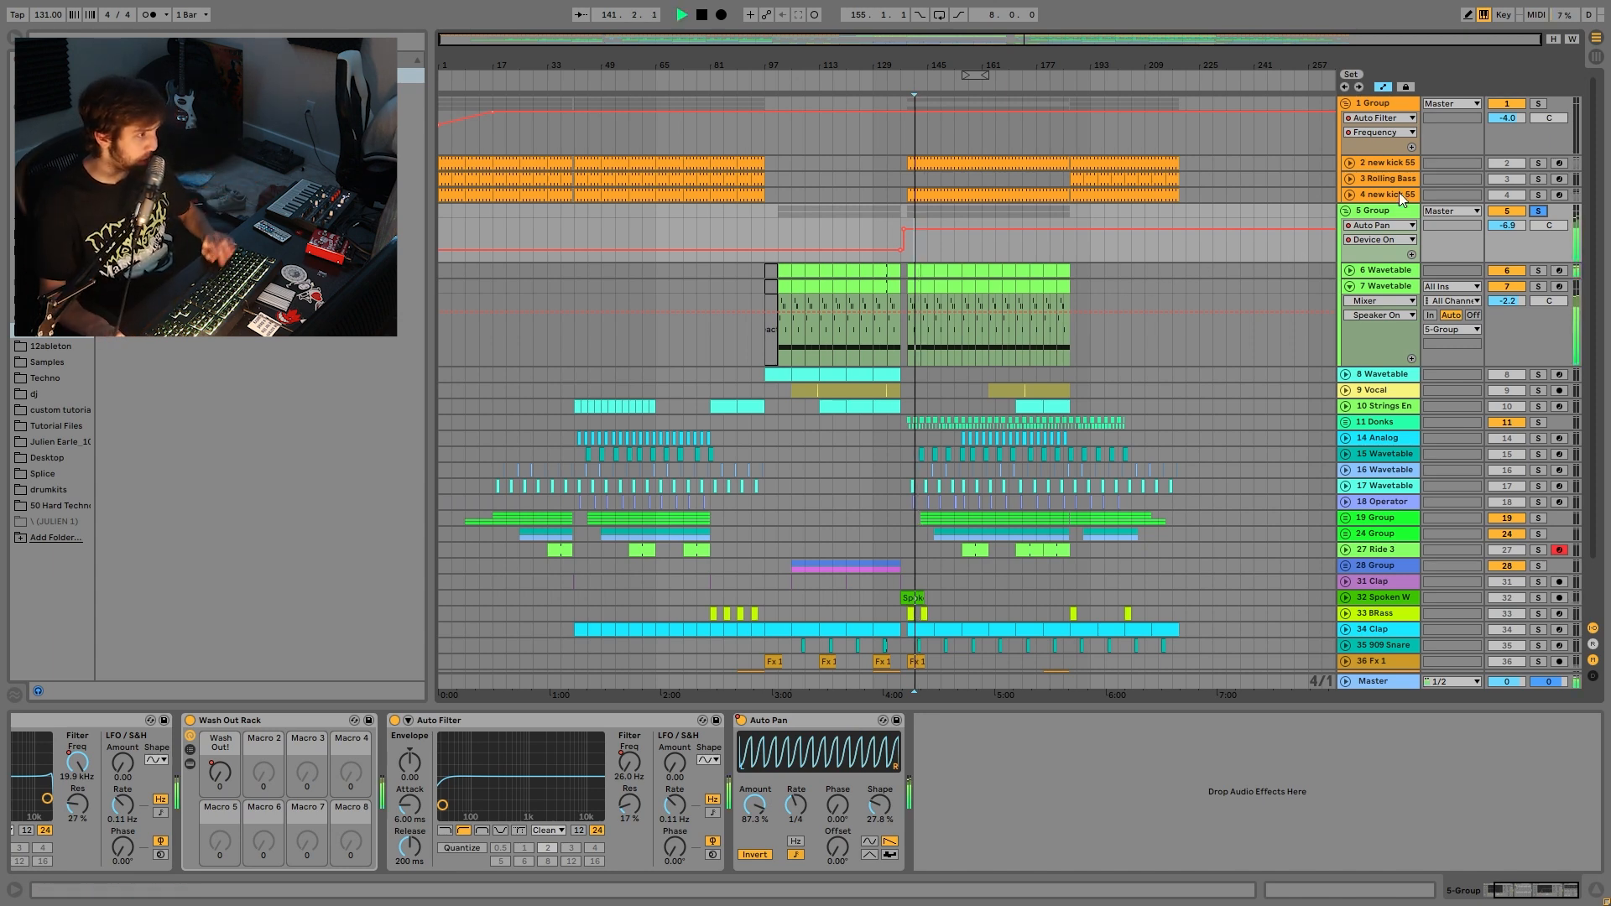
- Select the 8 Wavetable track and solo it
click(1534, 110)
key(space)
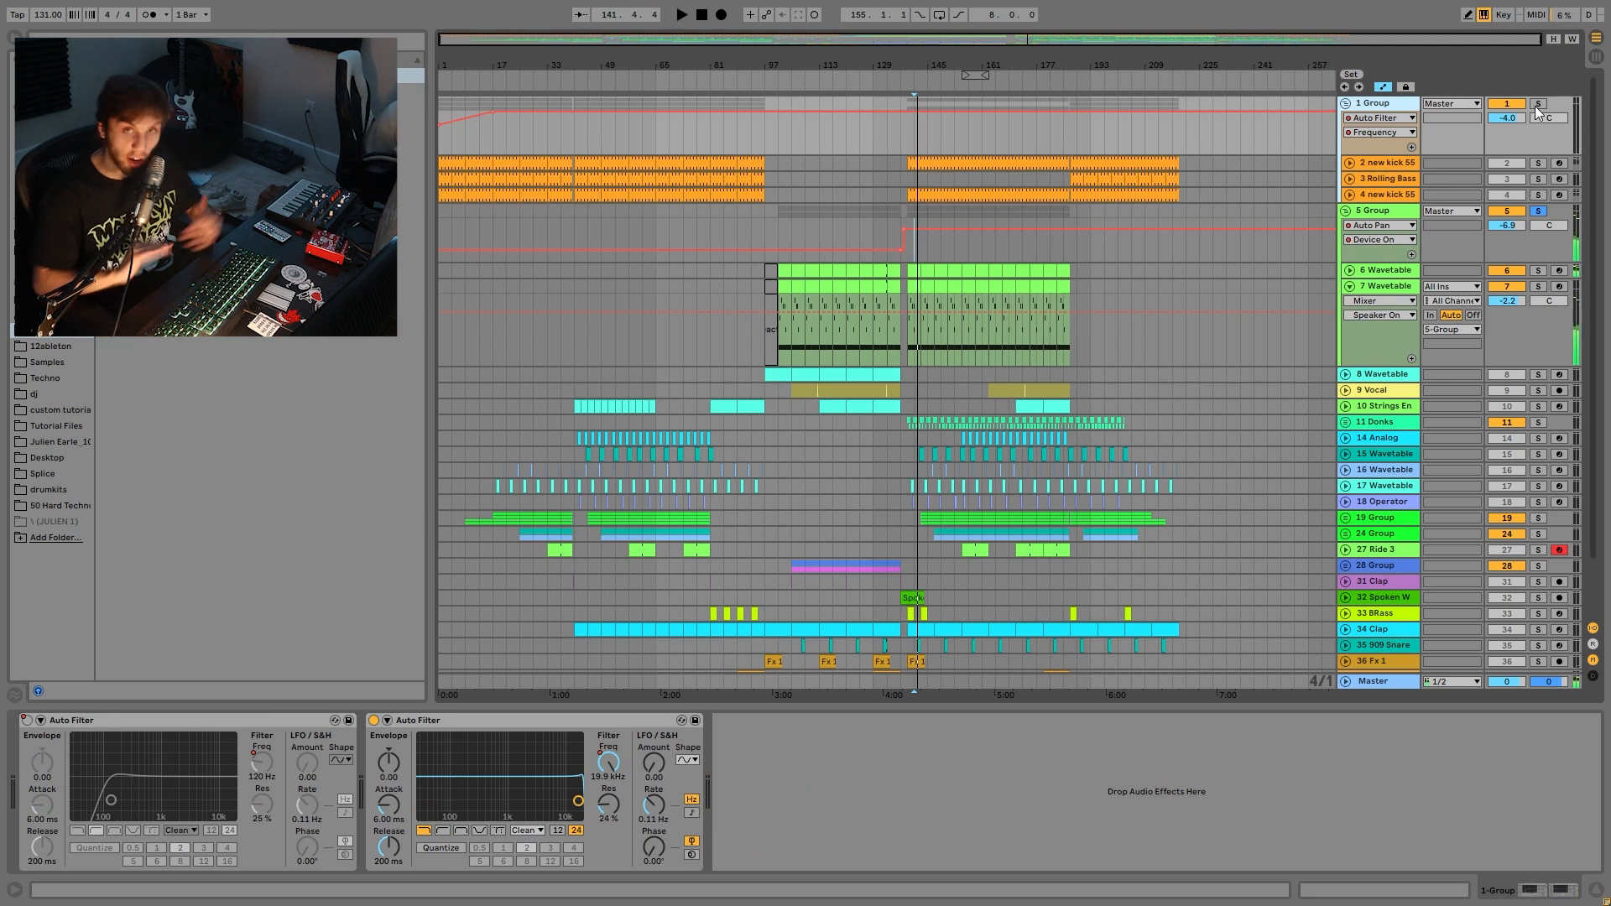
key(space)
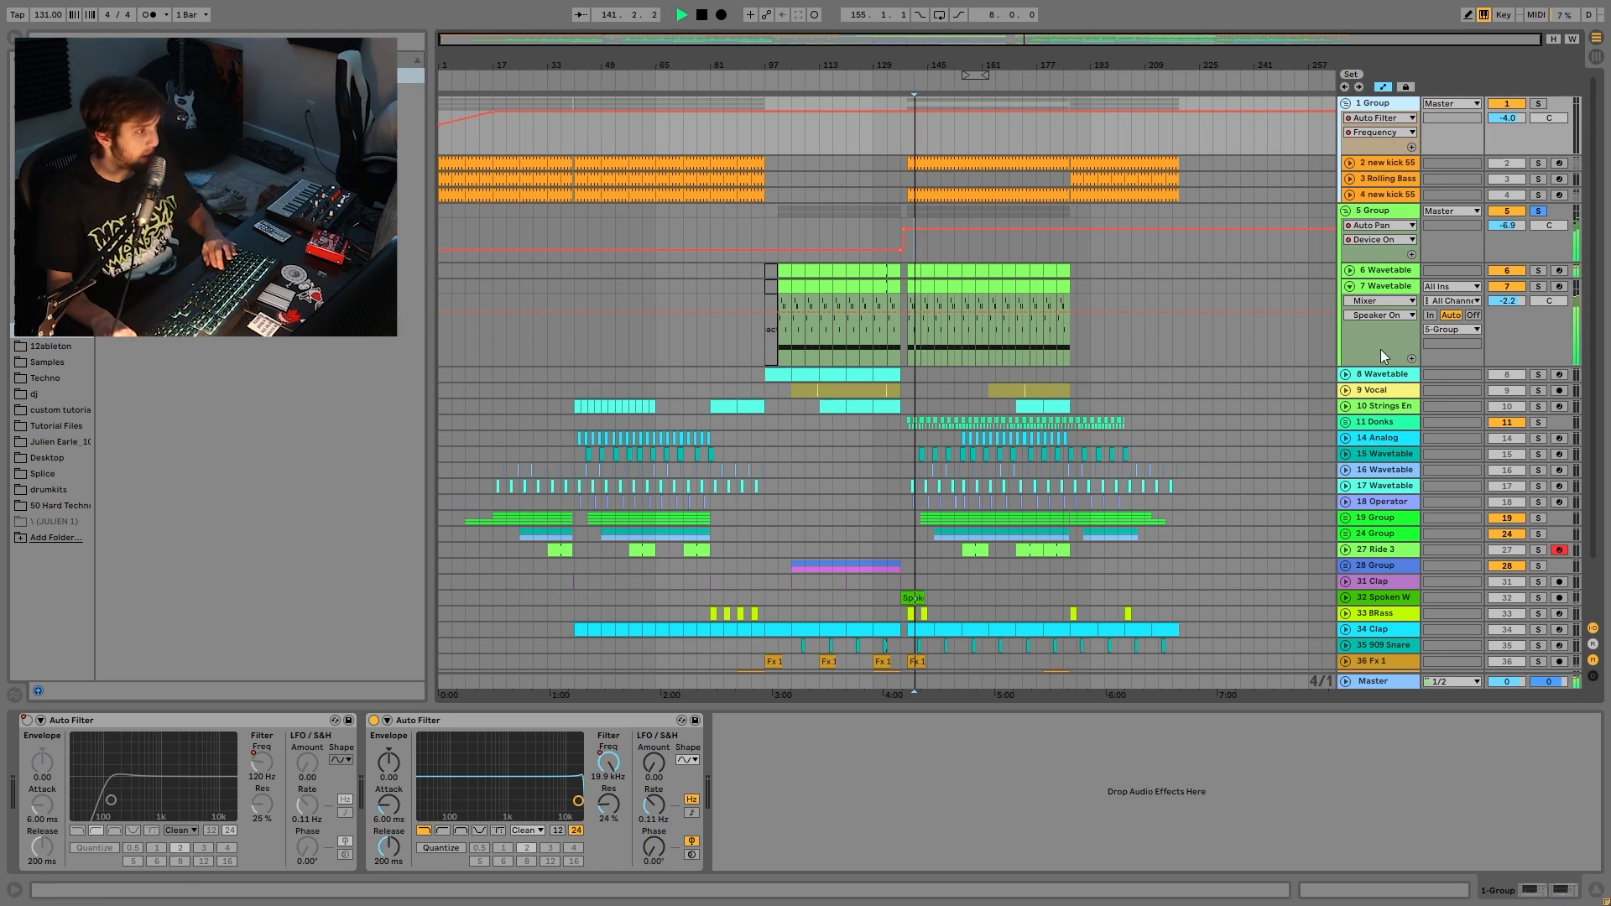
click(1393, 376)
key(space)
click(1538, 374)
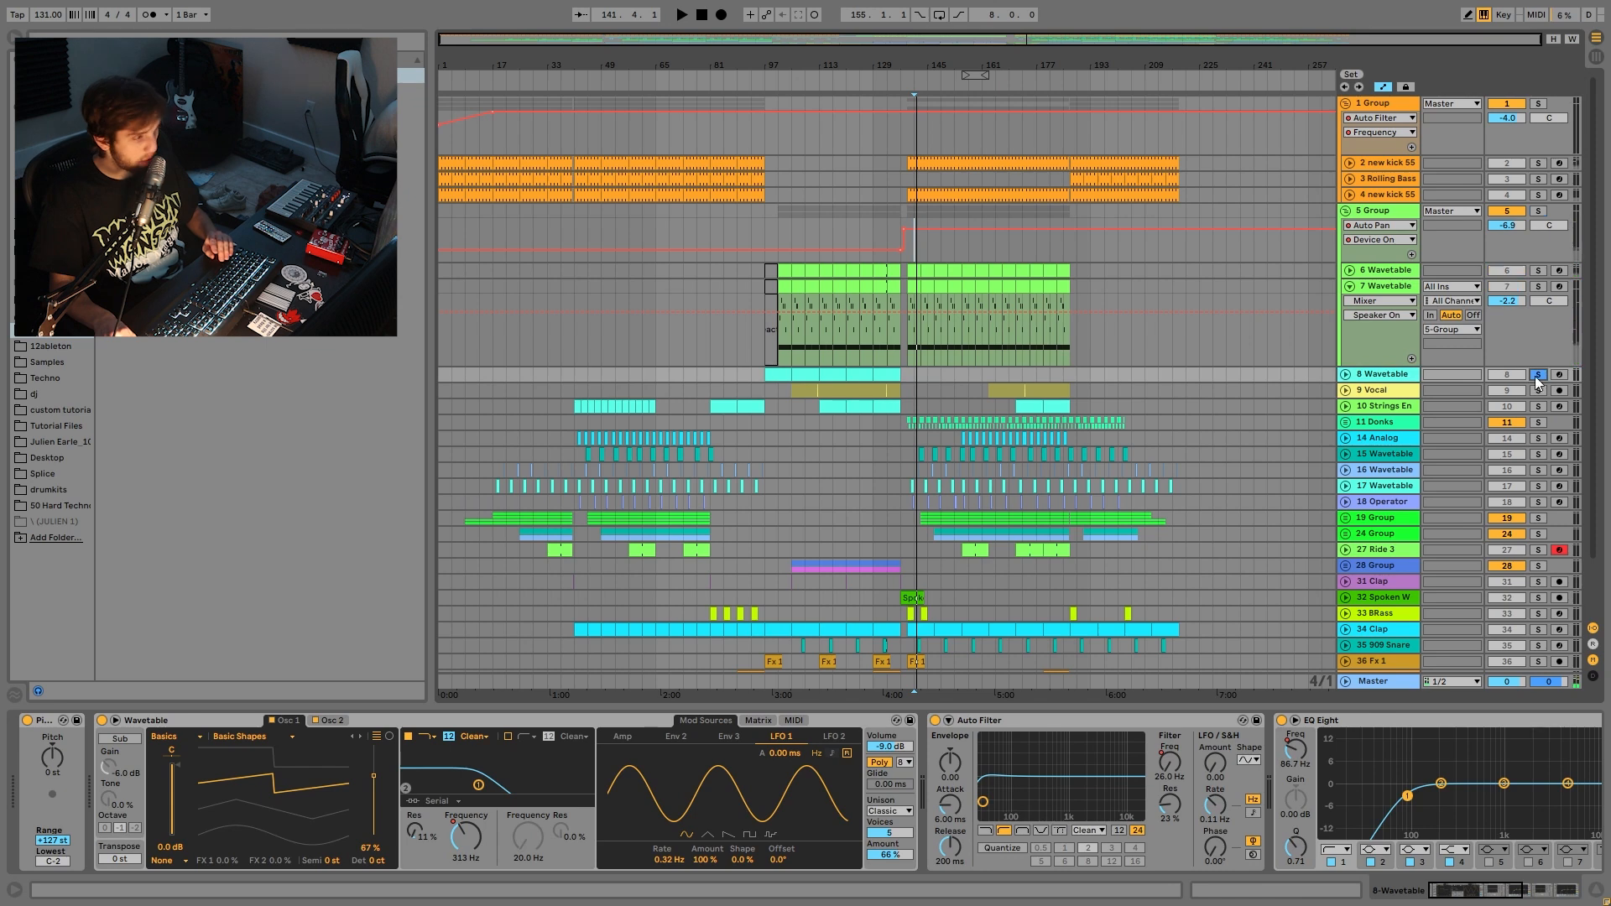
- Unfold track 8 and open its bar 121–129 clip in the note editor
click(1342, 375)
click(856, 380)
key(space)
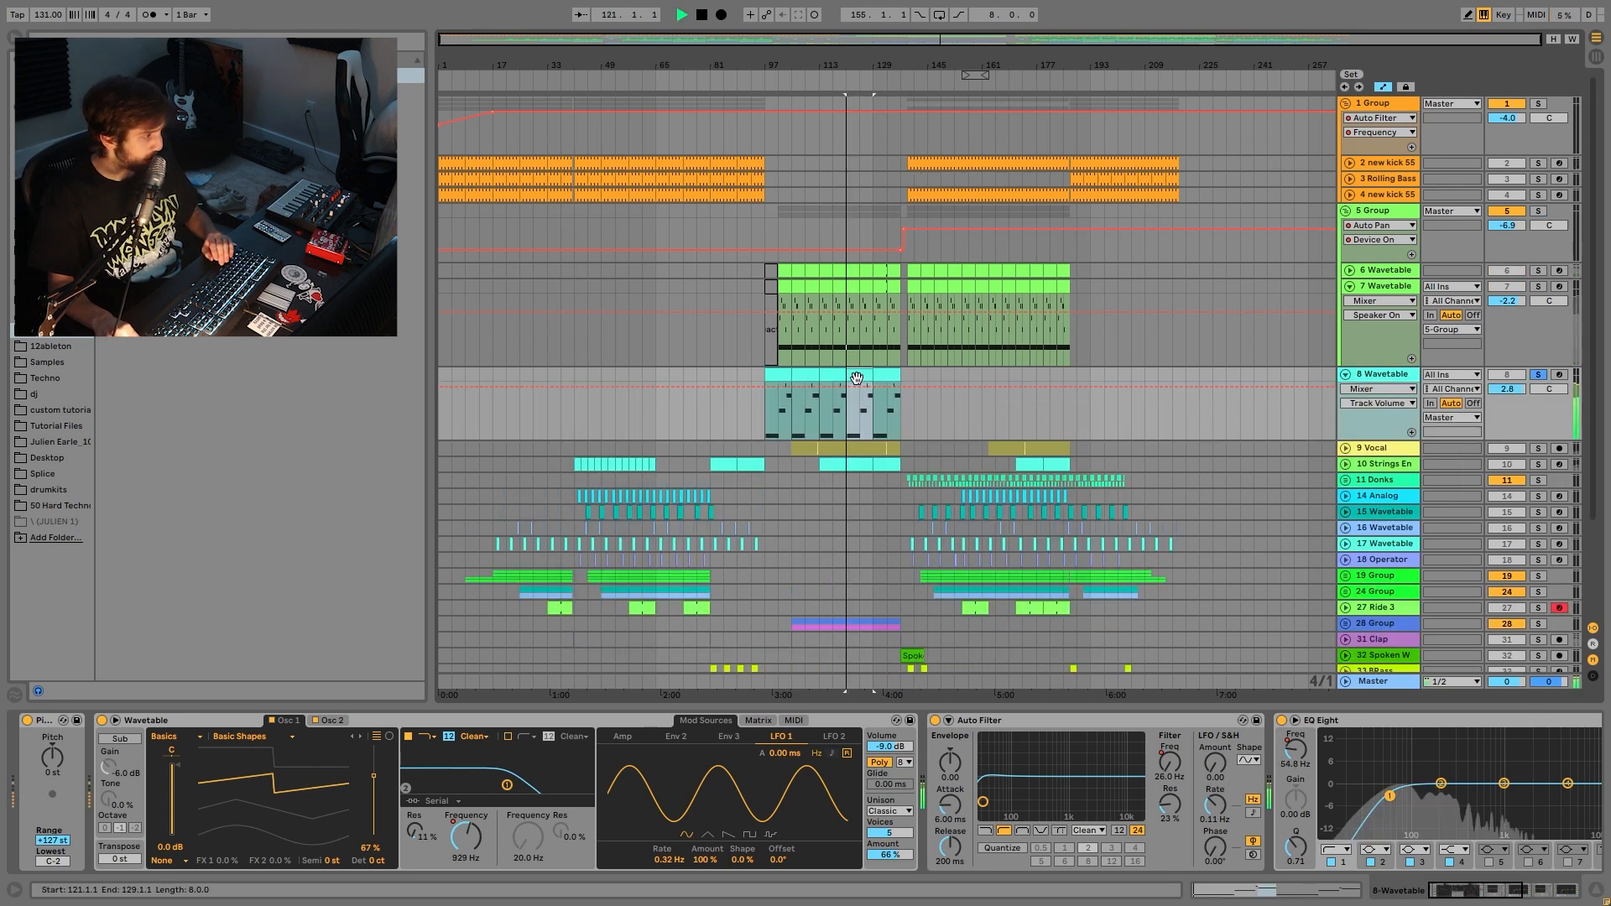
key(shift+Tab)
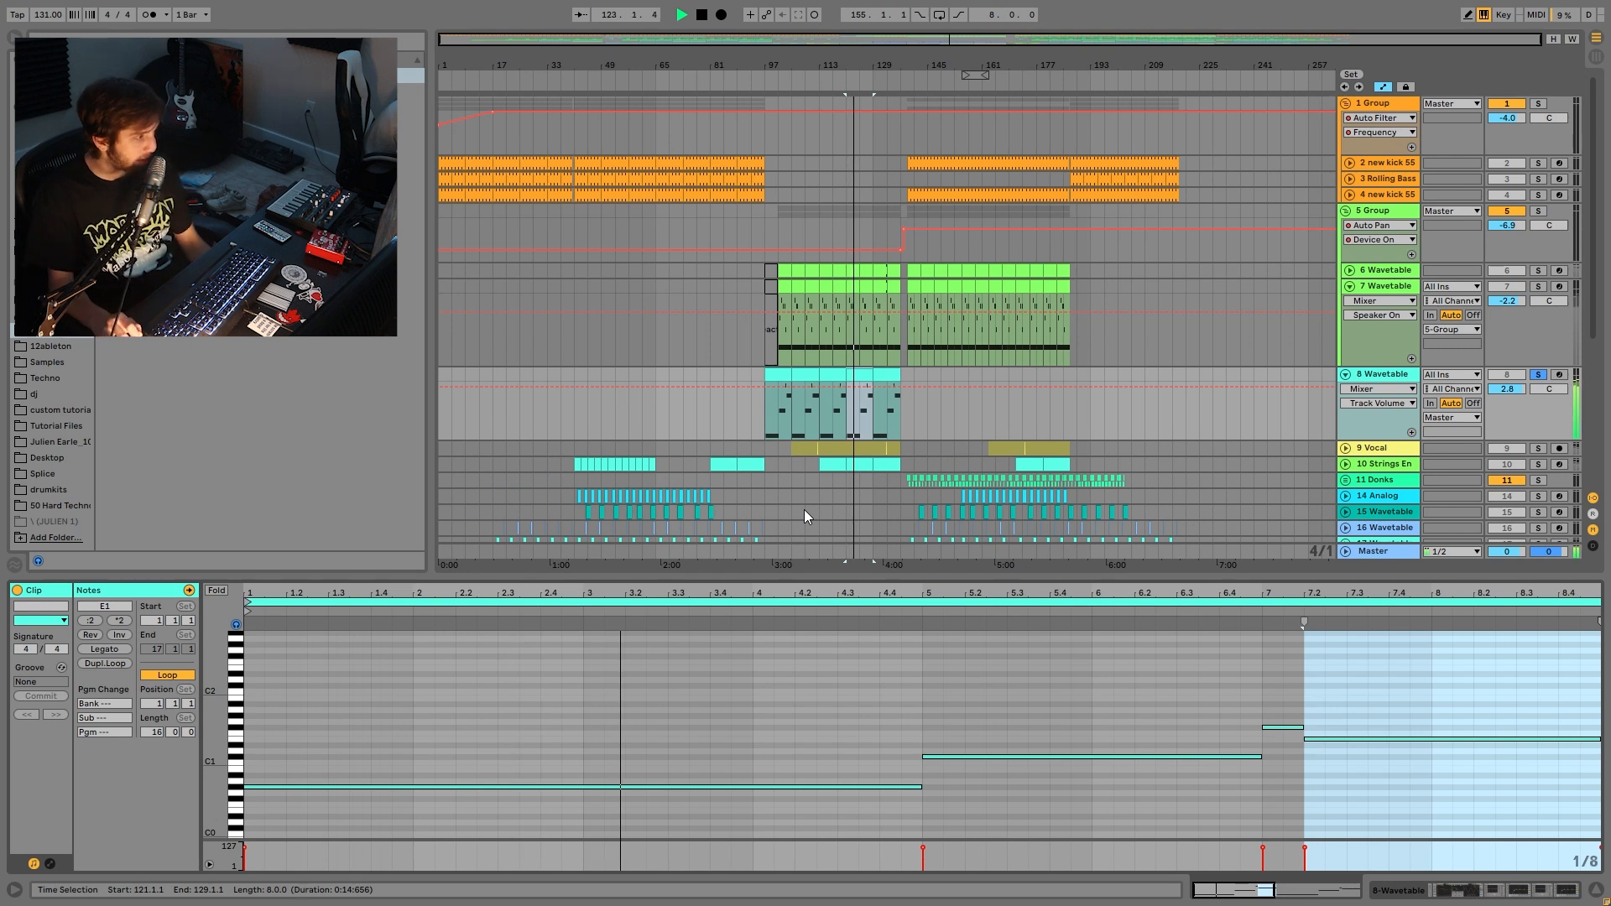
- Add the 5 Group to the solo and compare the track 7 and track 8 clip notes
ctrl+click(1538, 211)
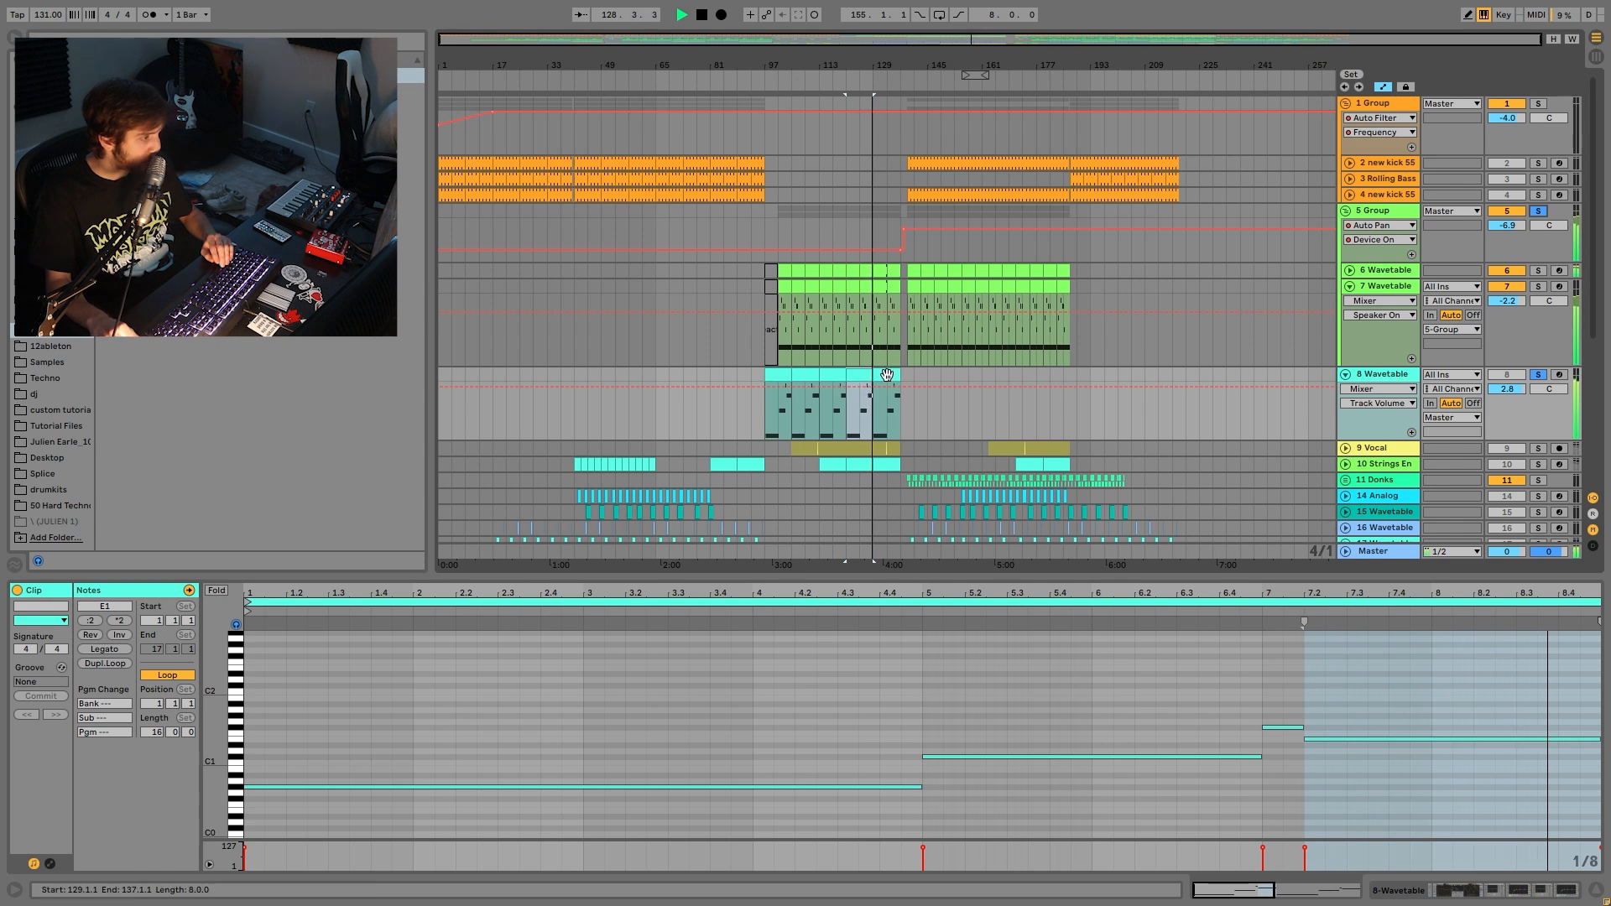
key(space)
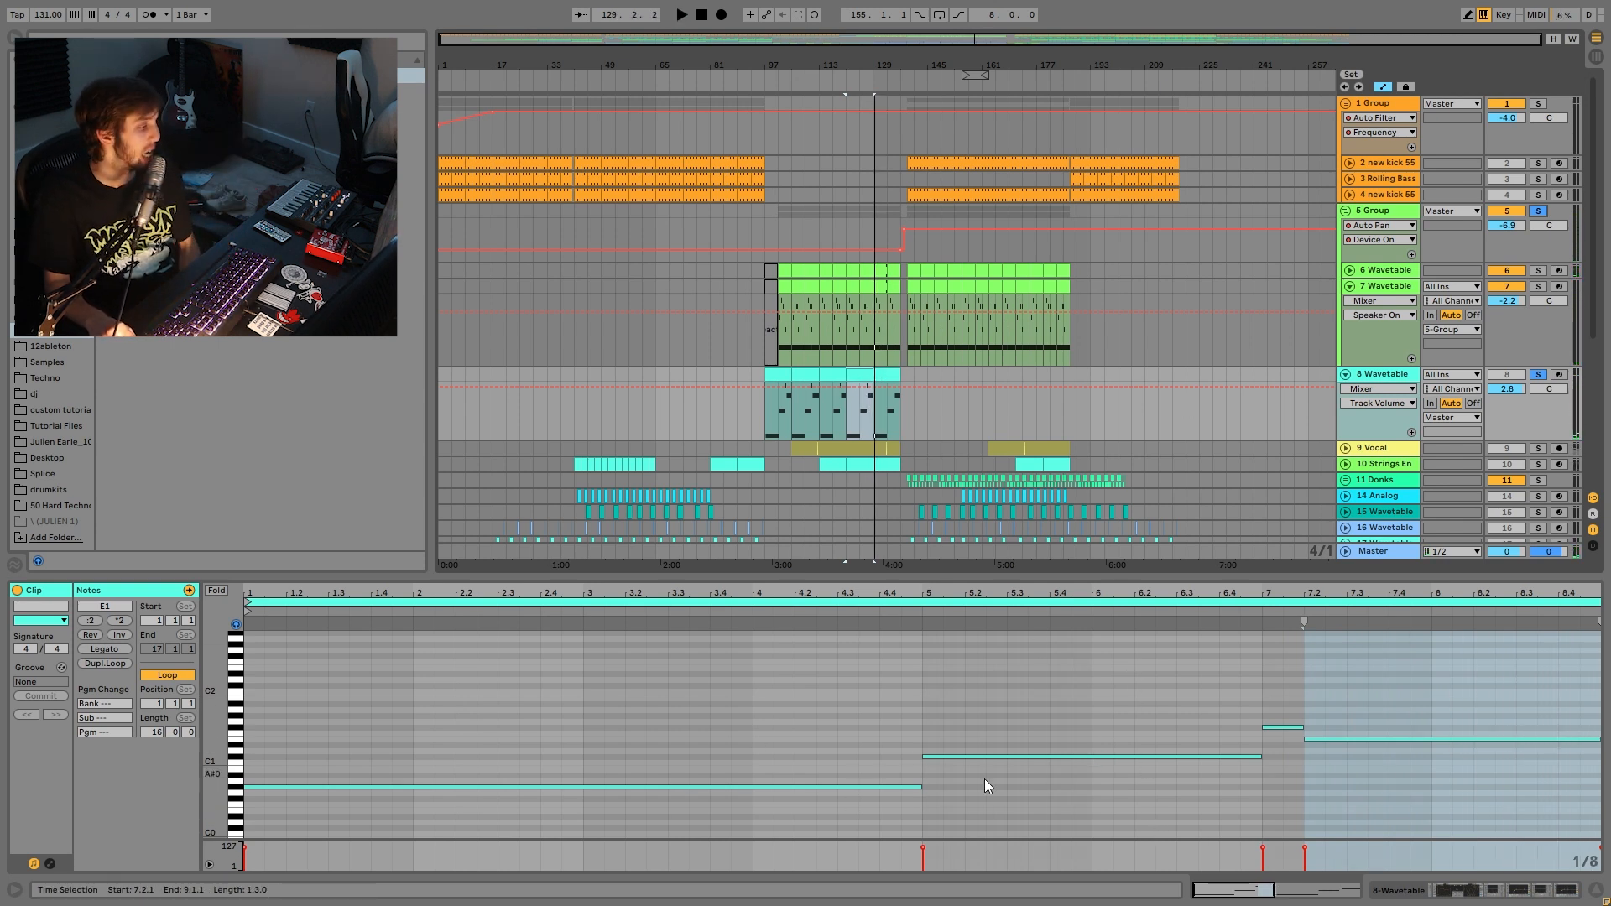
click(866, 314)
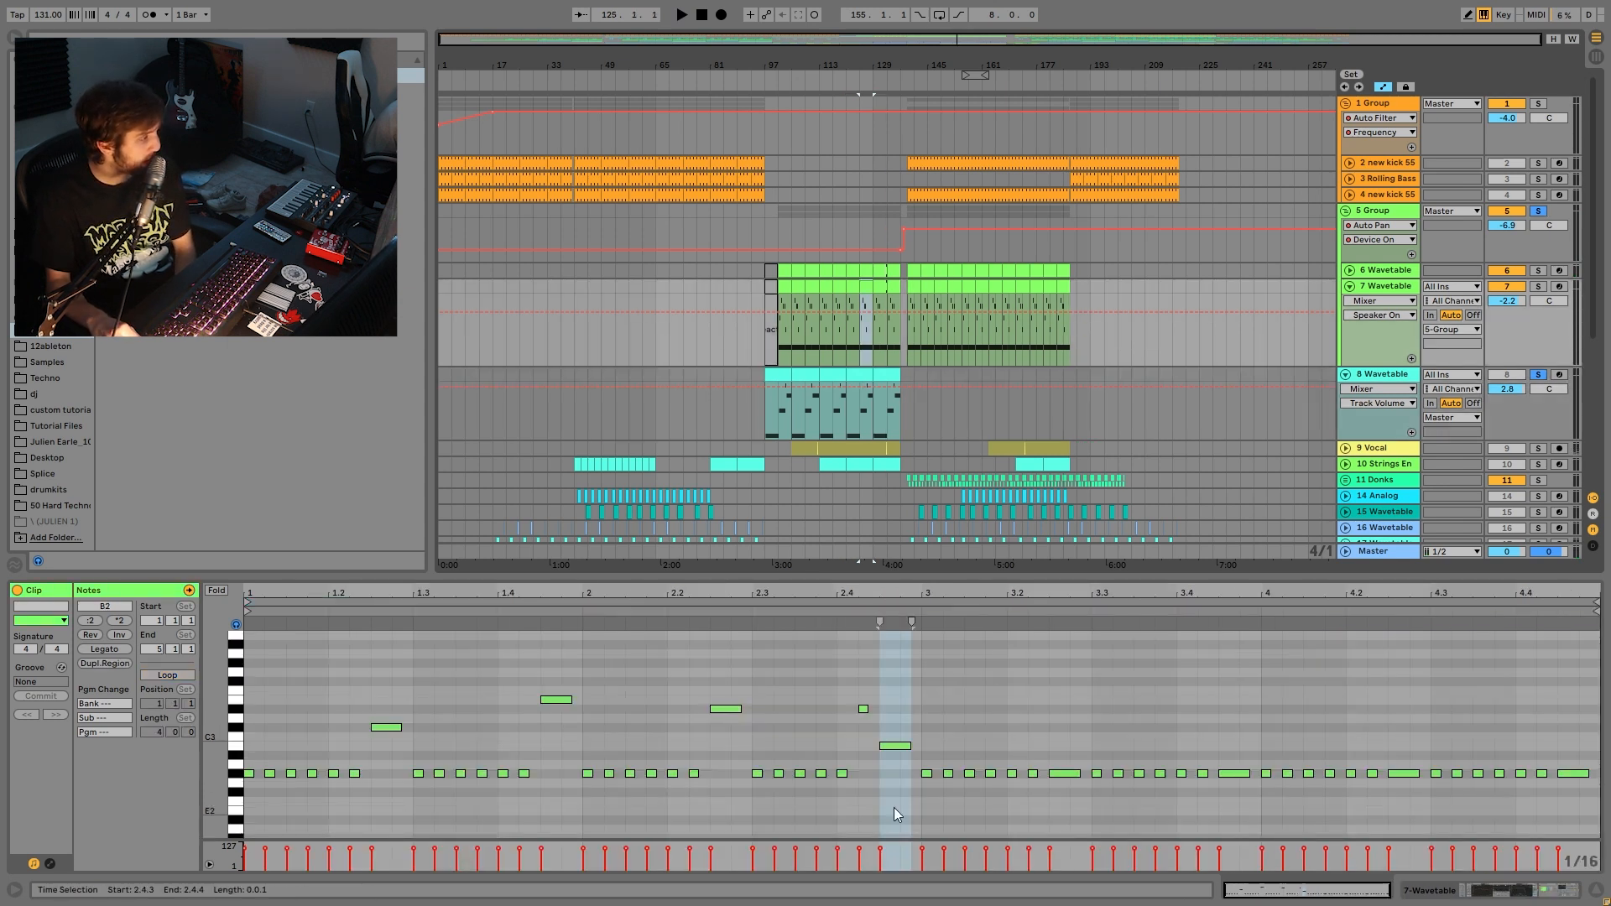
click(861, 370)
- Inspect the F#1, C#1 and G#0 notes, then reselect the whole bar-121 clip and play
drag(1347, 726, 1284, 681)
key(space)
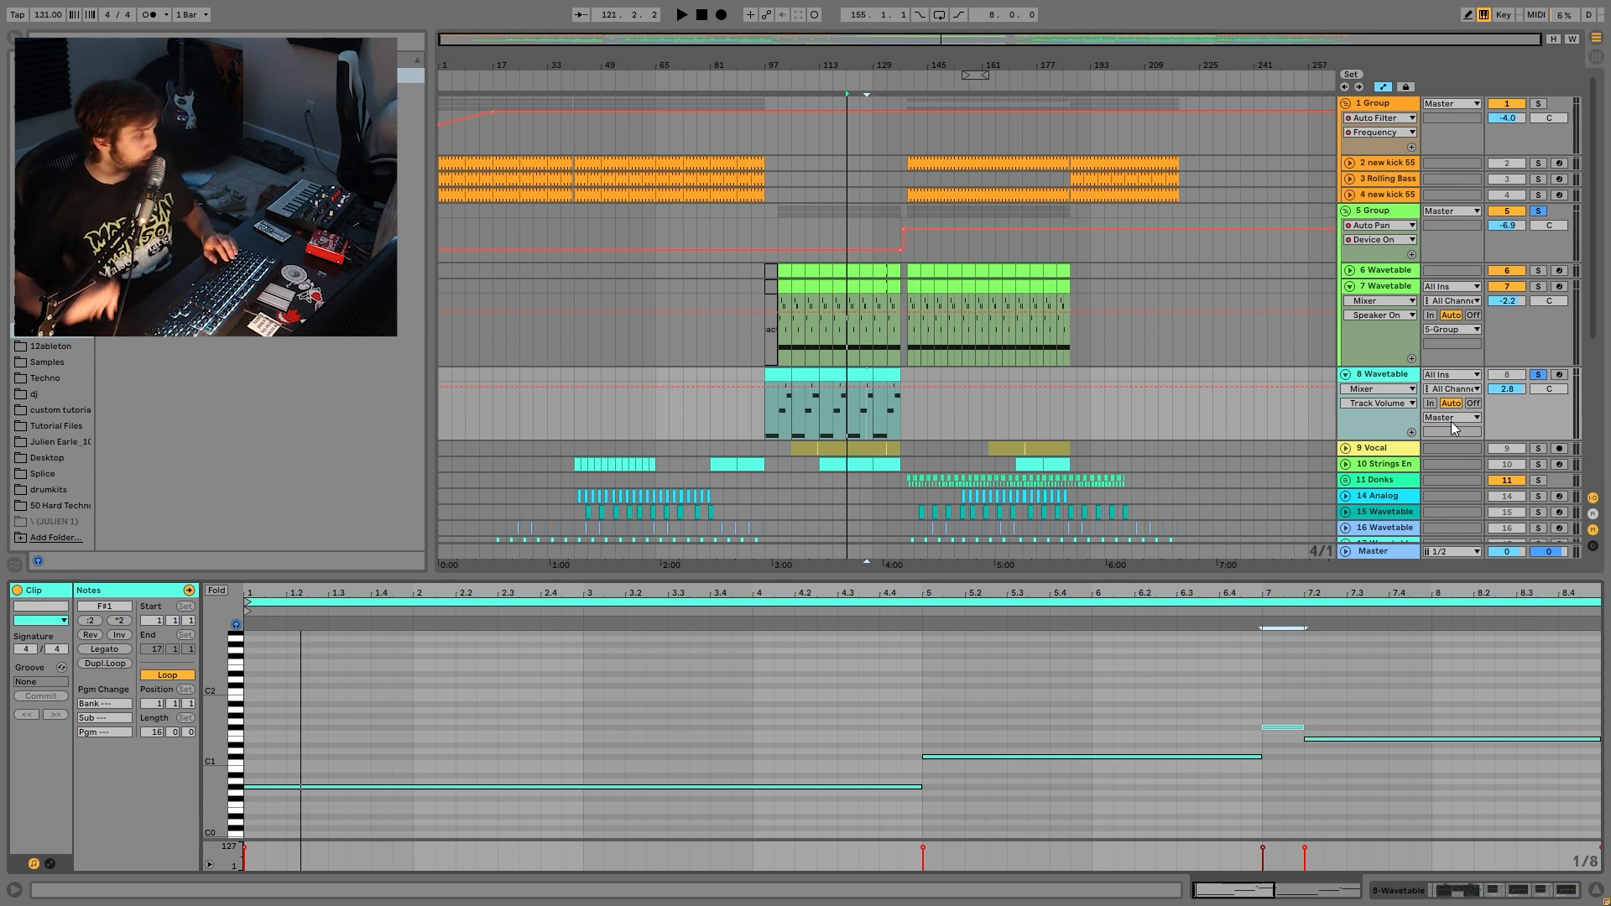
click(1016, 756)
drag(873, 727, 848, 859)
drag(1082, 674, 1015, 830)
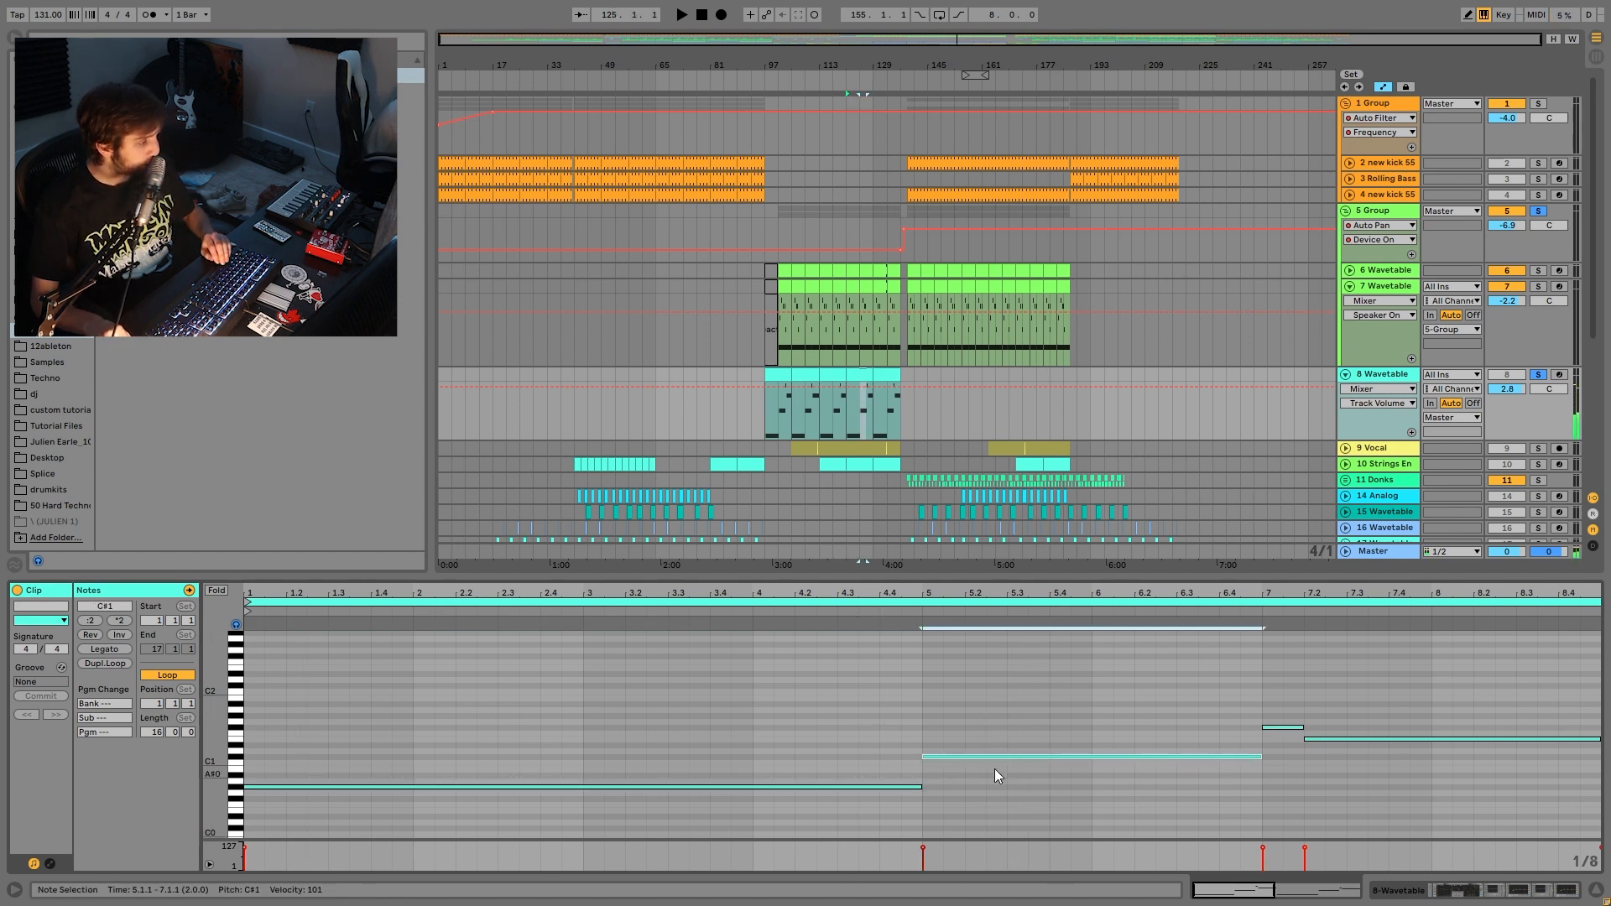
click(862, 375)
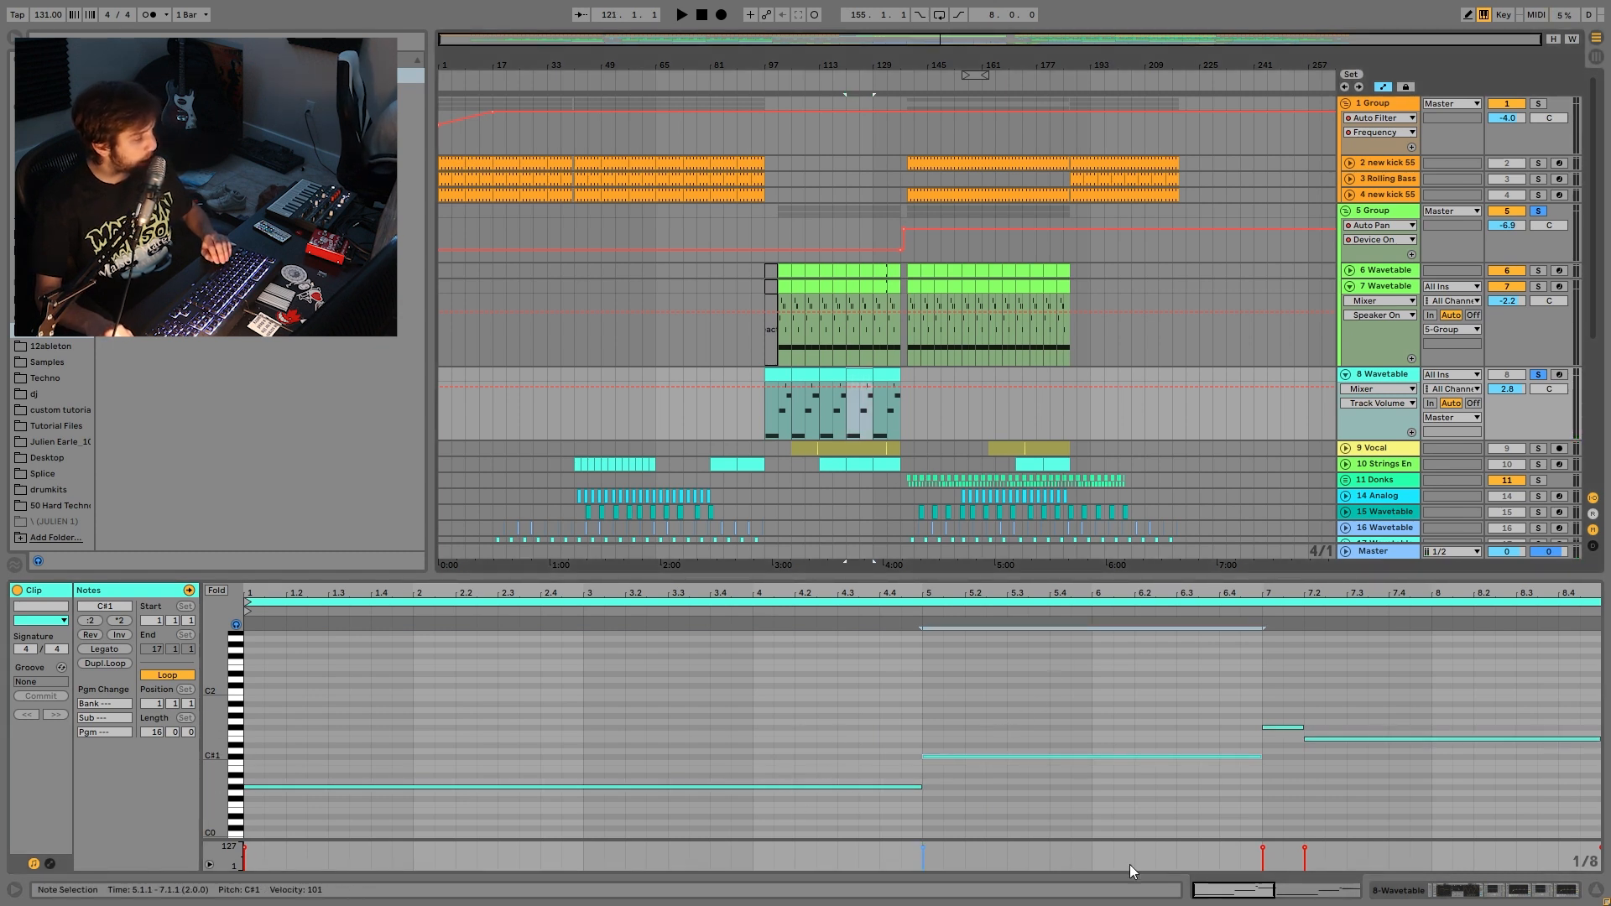
key(space)
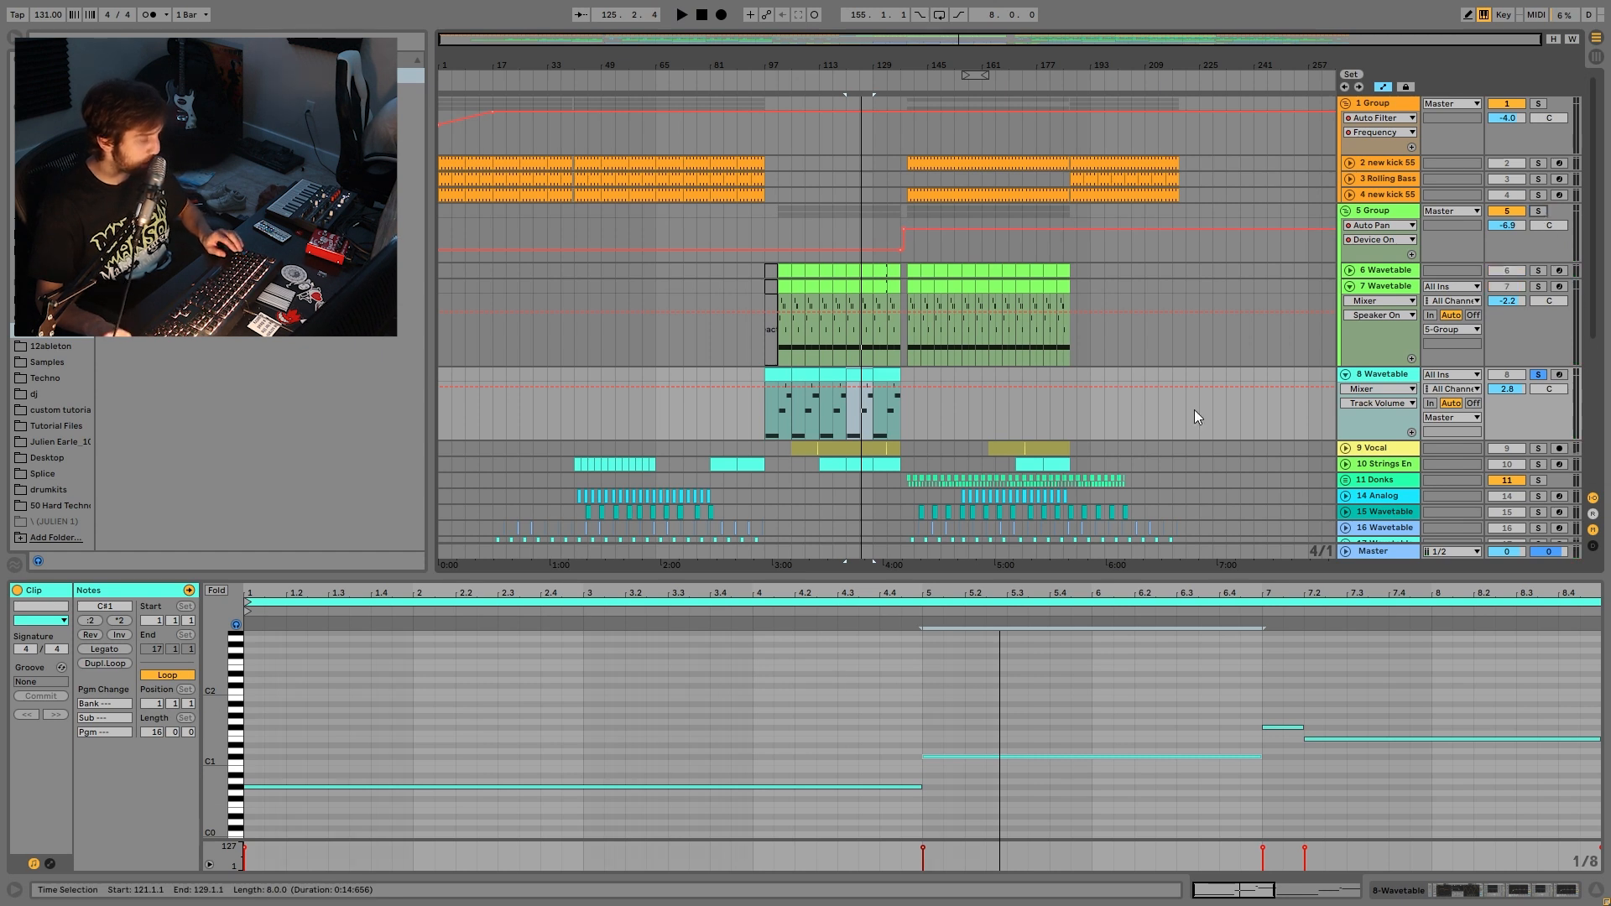
- Show Wavetable's Osc 2 square-wave settings and track 8's filter frequency automation while playing
double_click(1390, 377)
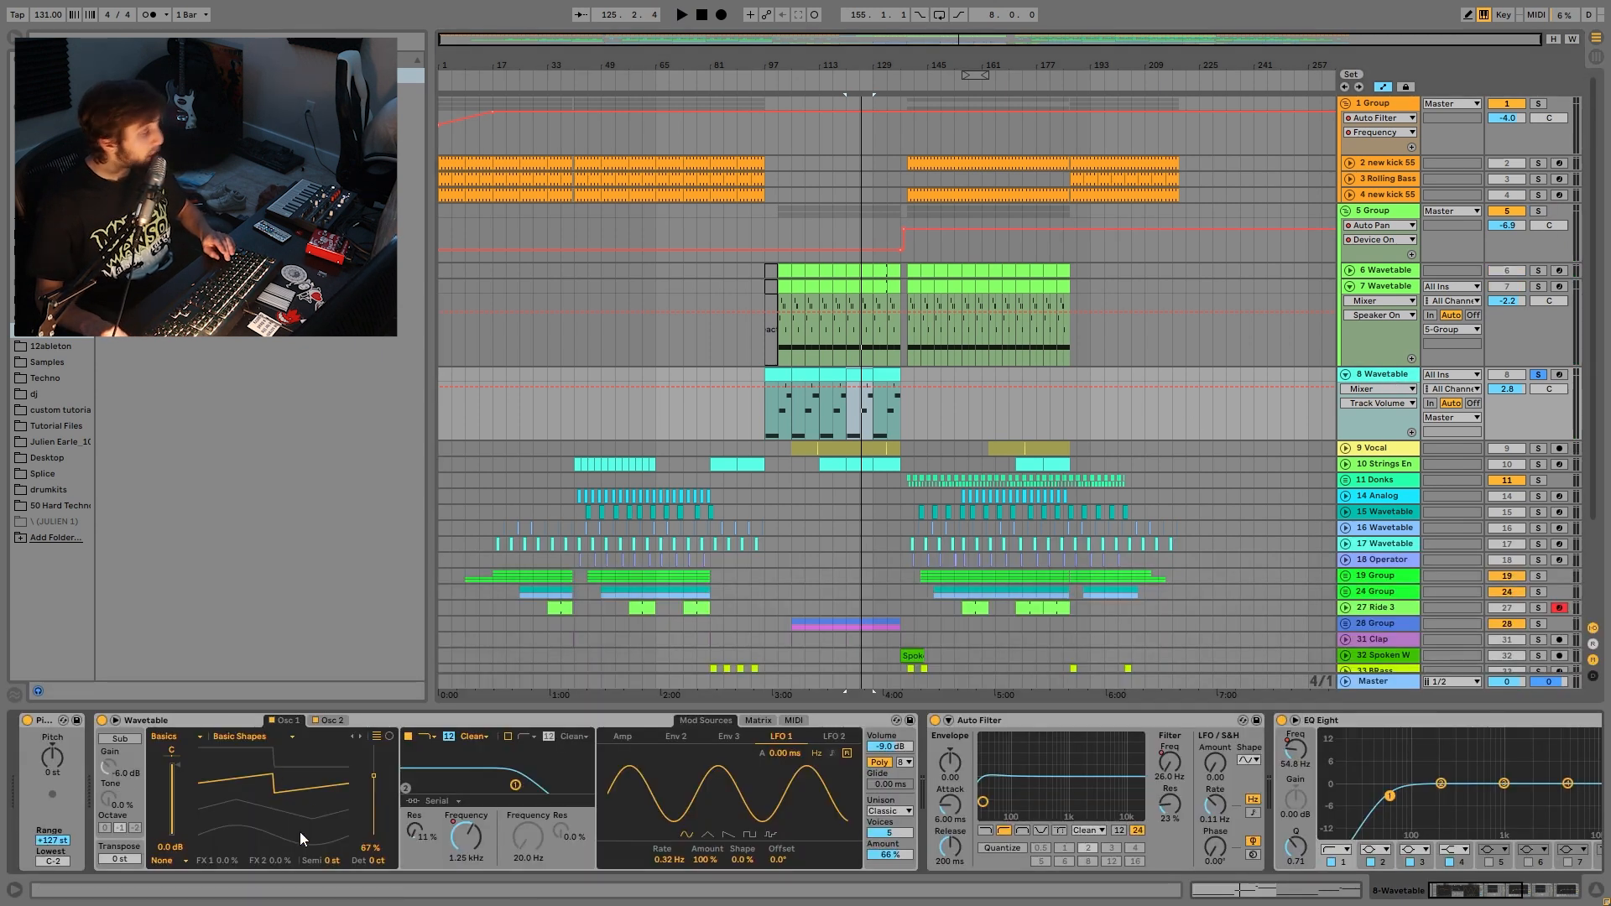
click(330, 721)
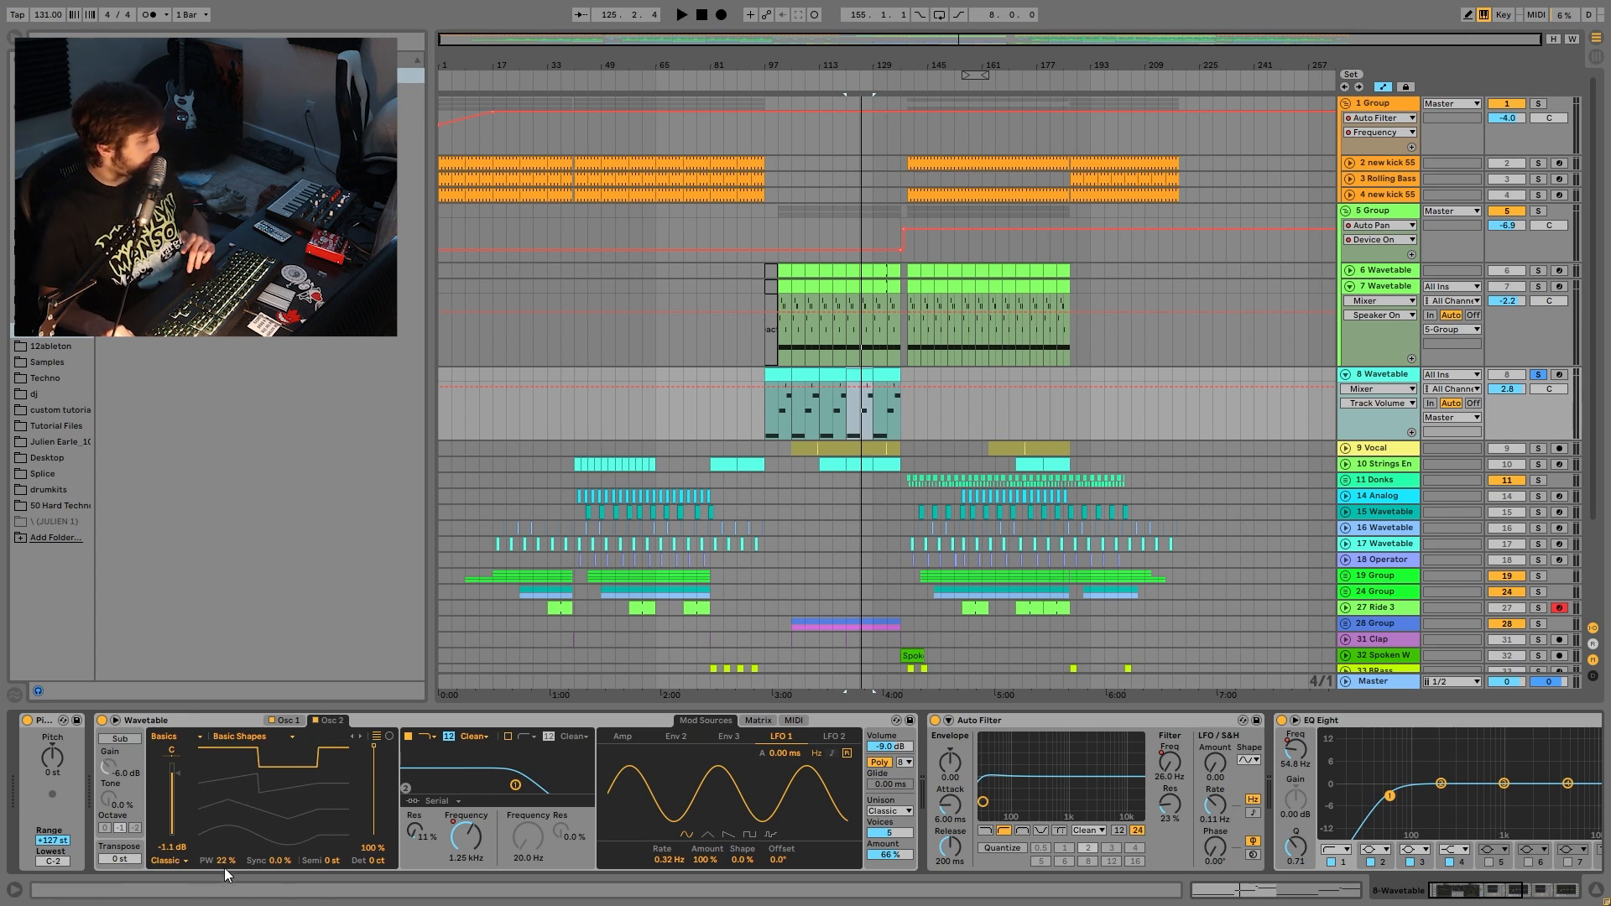
key(space)
key(space)
click(466, 836)
key(space)
click(780, 371)
key(space)
- Raise the filter automation into a plateau over bars 121–129 and play it
click(866, 375)
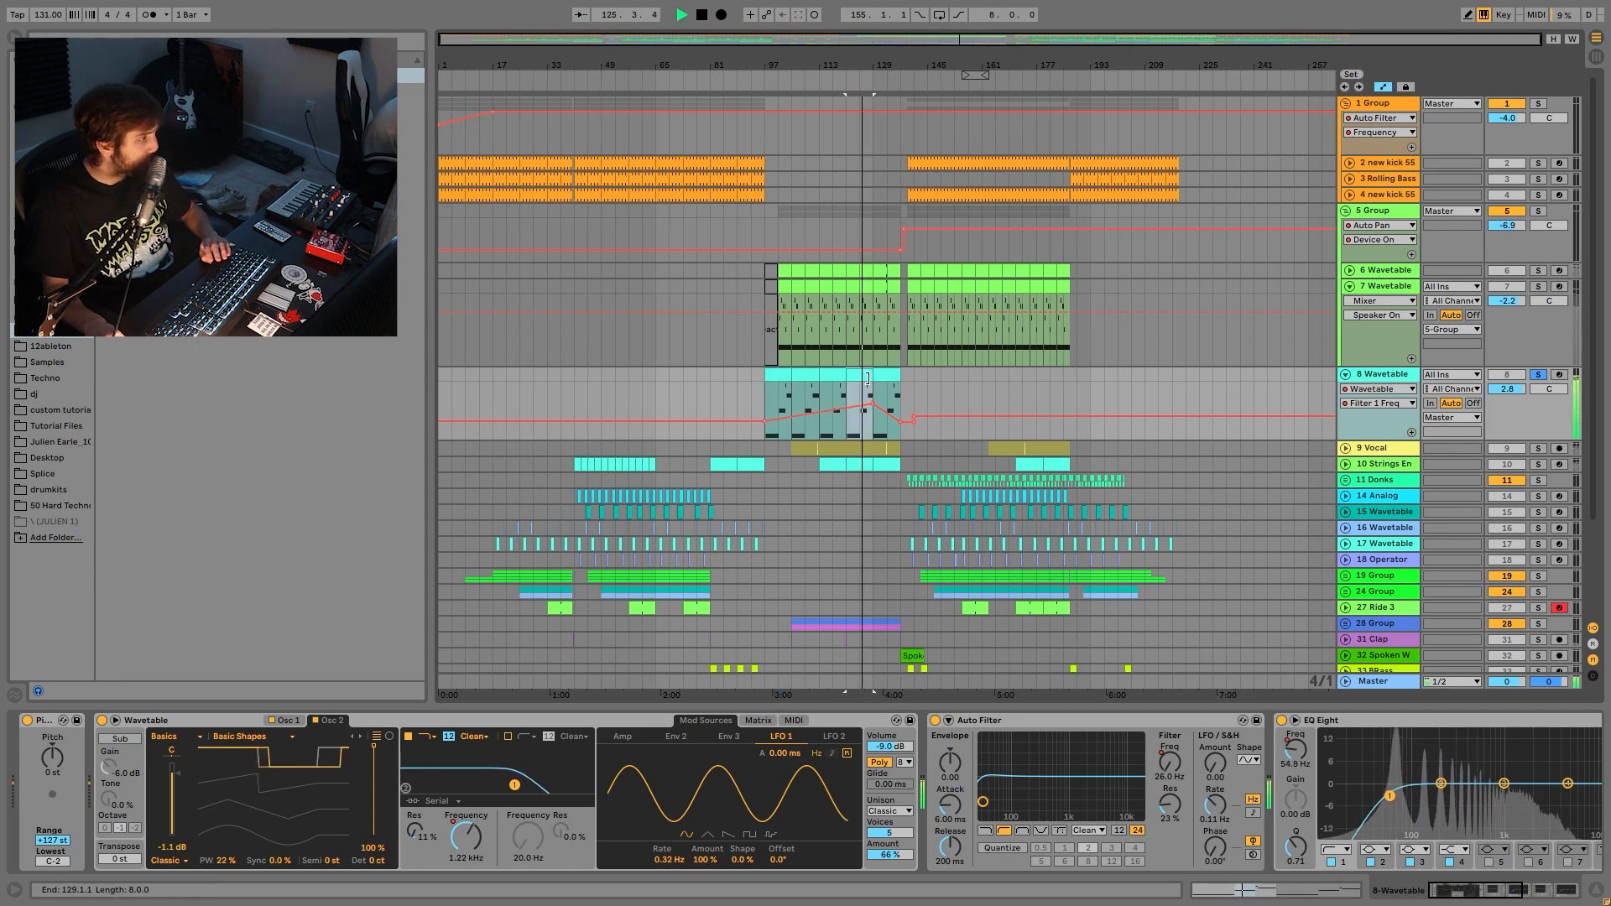
key(space)
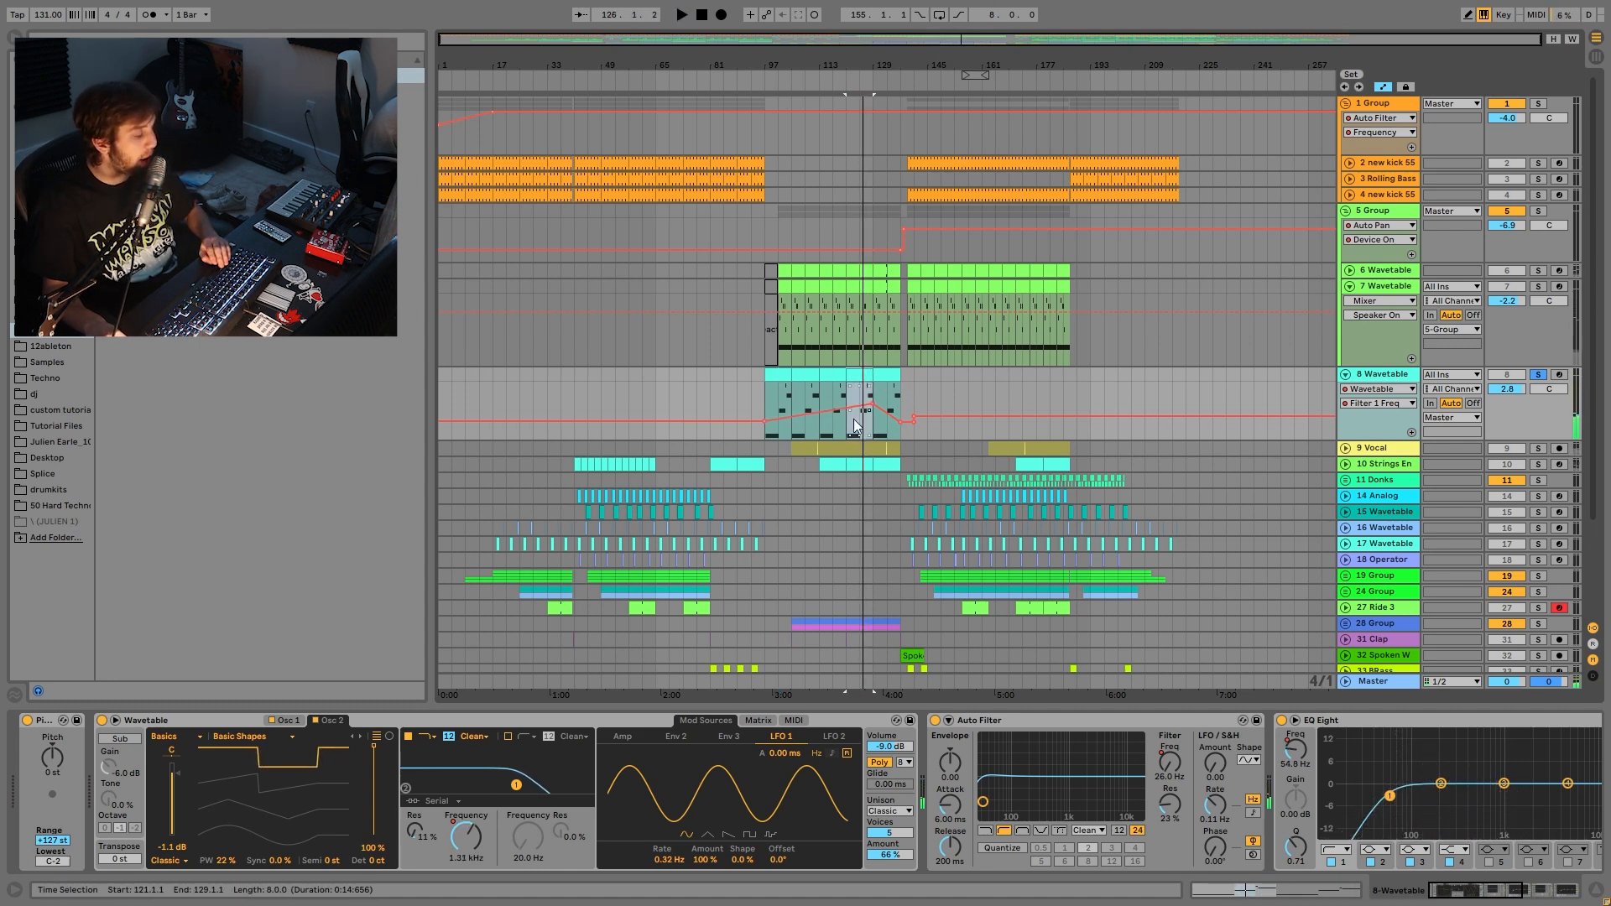
key(space)
key(space)
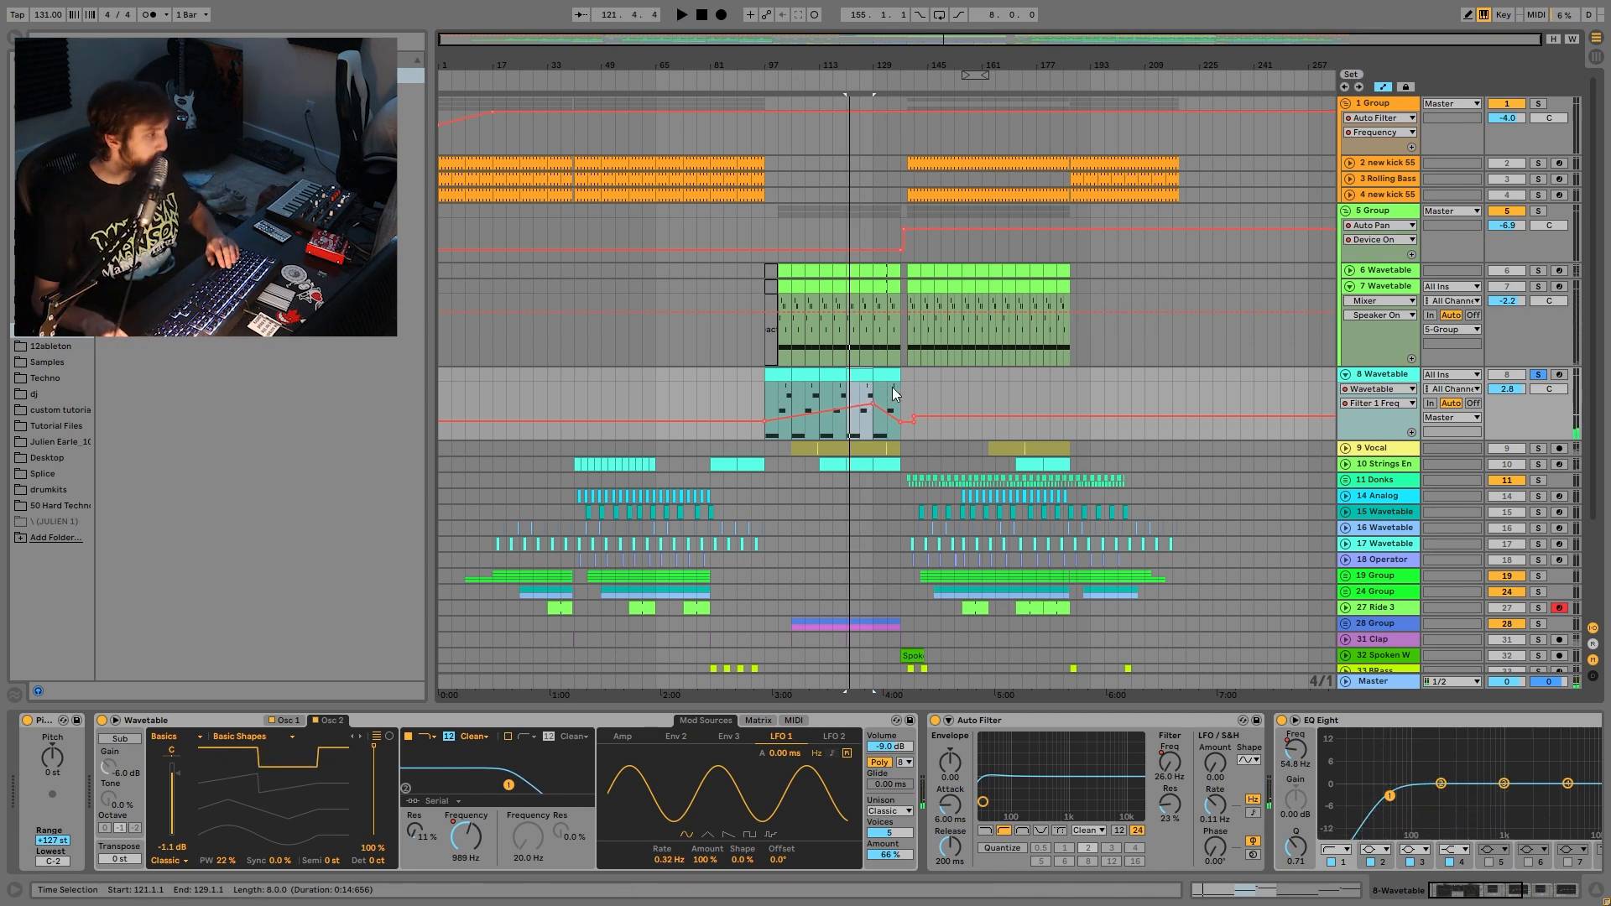
drag(870, 405, 870, 383)
key(space)
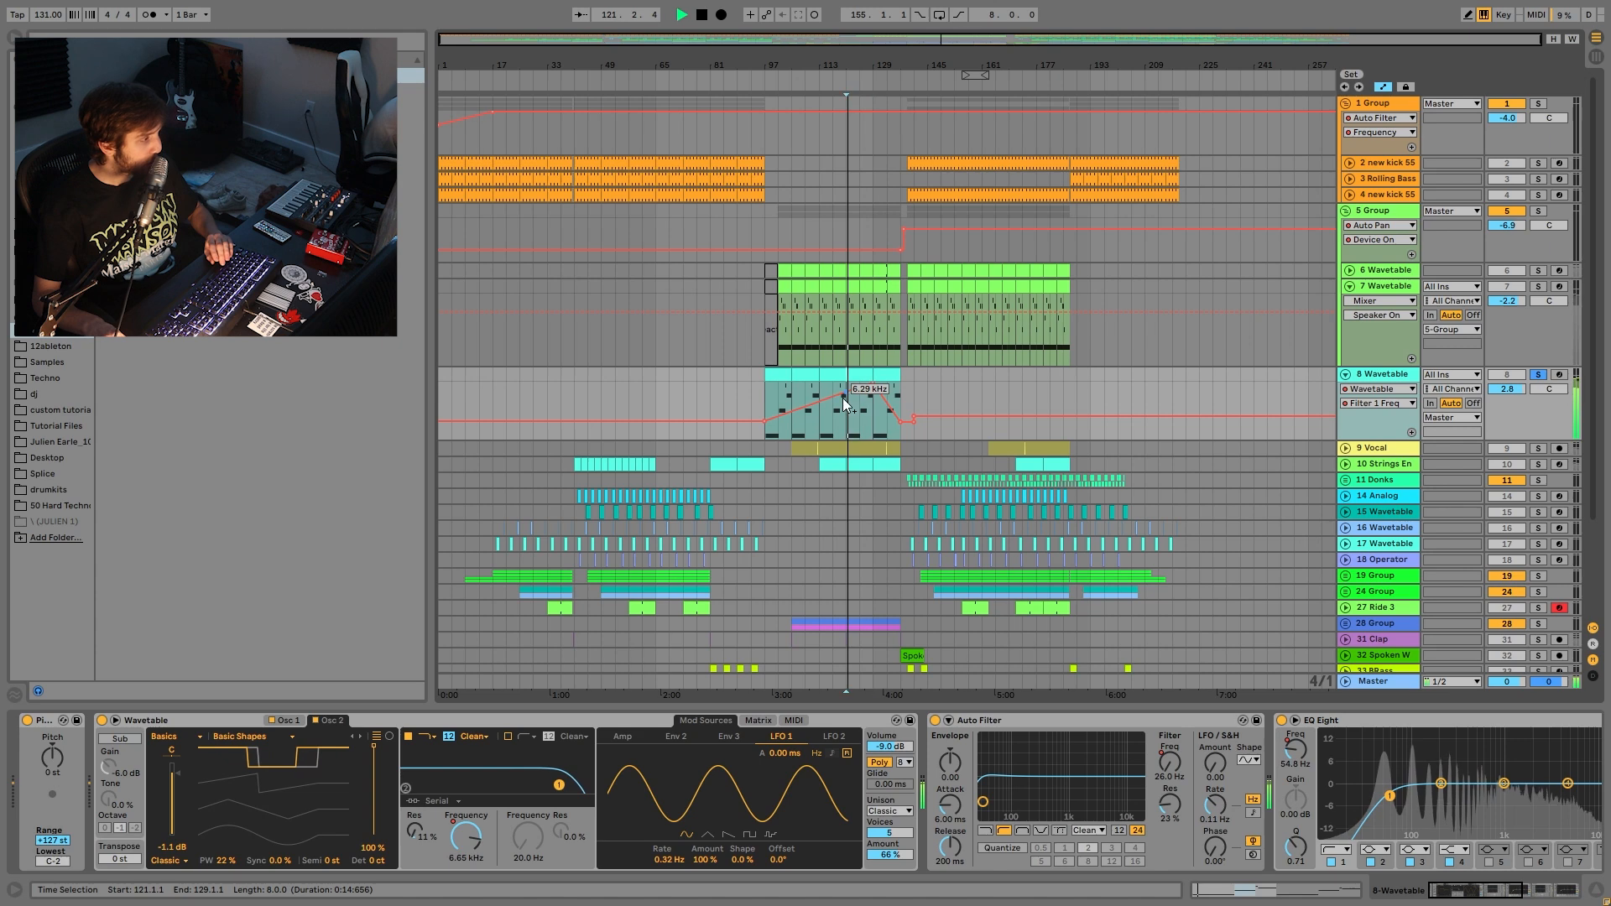
- Un-solo track 8, undo the raised filter, and show its Auto Filter frequency automation
click(1541, 374)
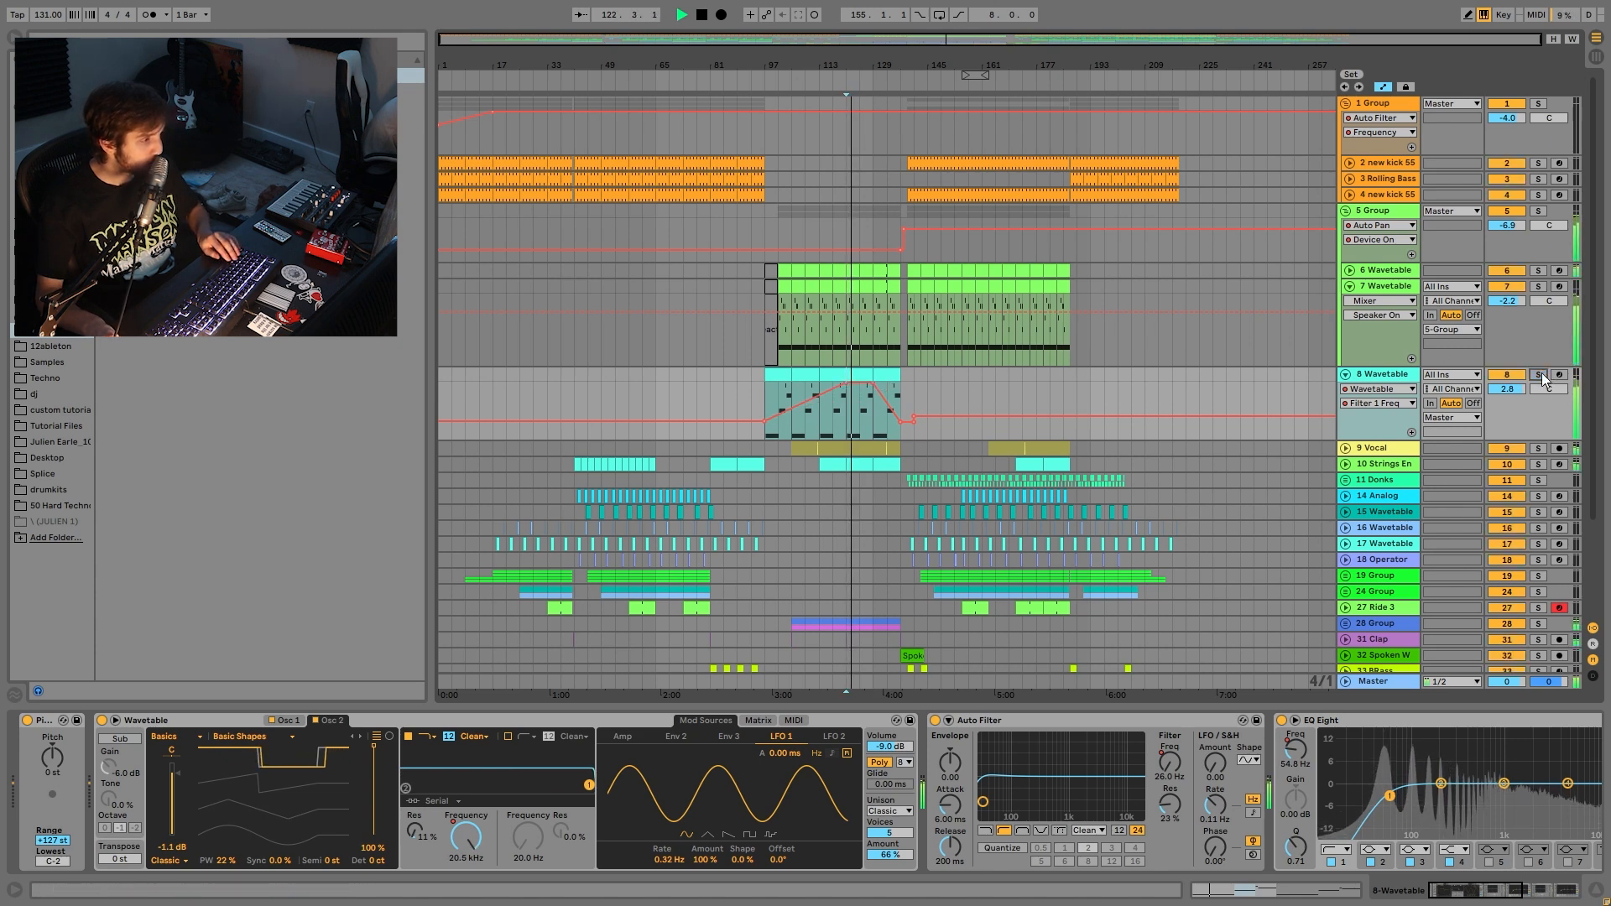
key(space)
key(ctrl+z)
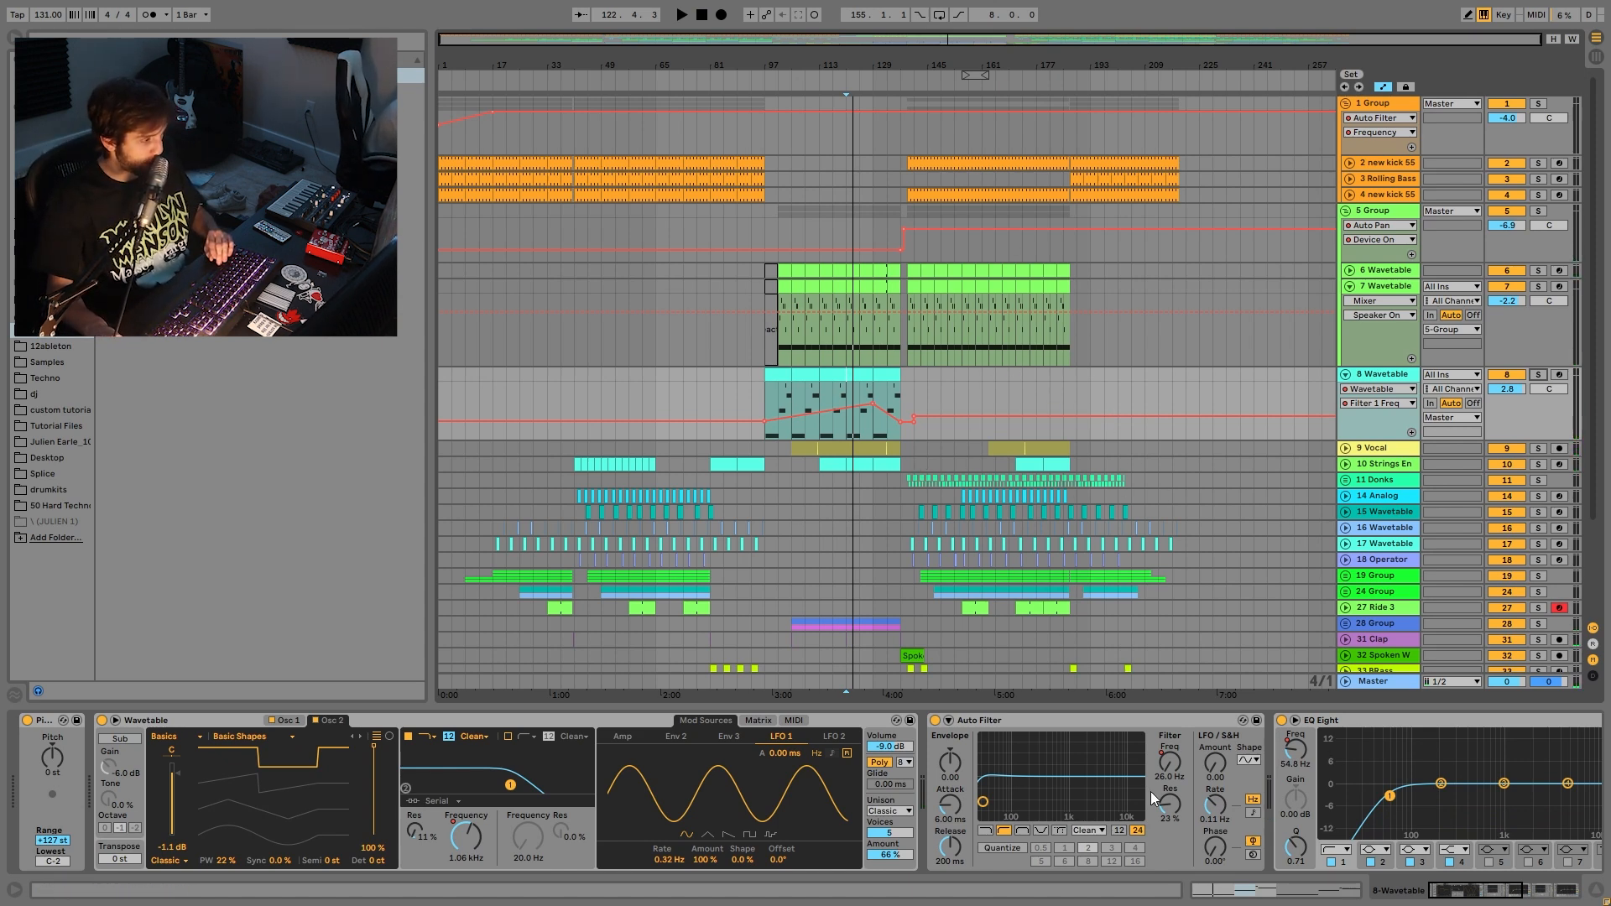
click(1170, 778)
- Show EQ Eight's Frequency A automation on track 8 and play from bar 97
scroll(1057, 797, down, 5)
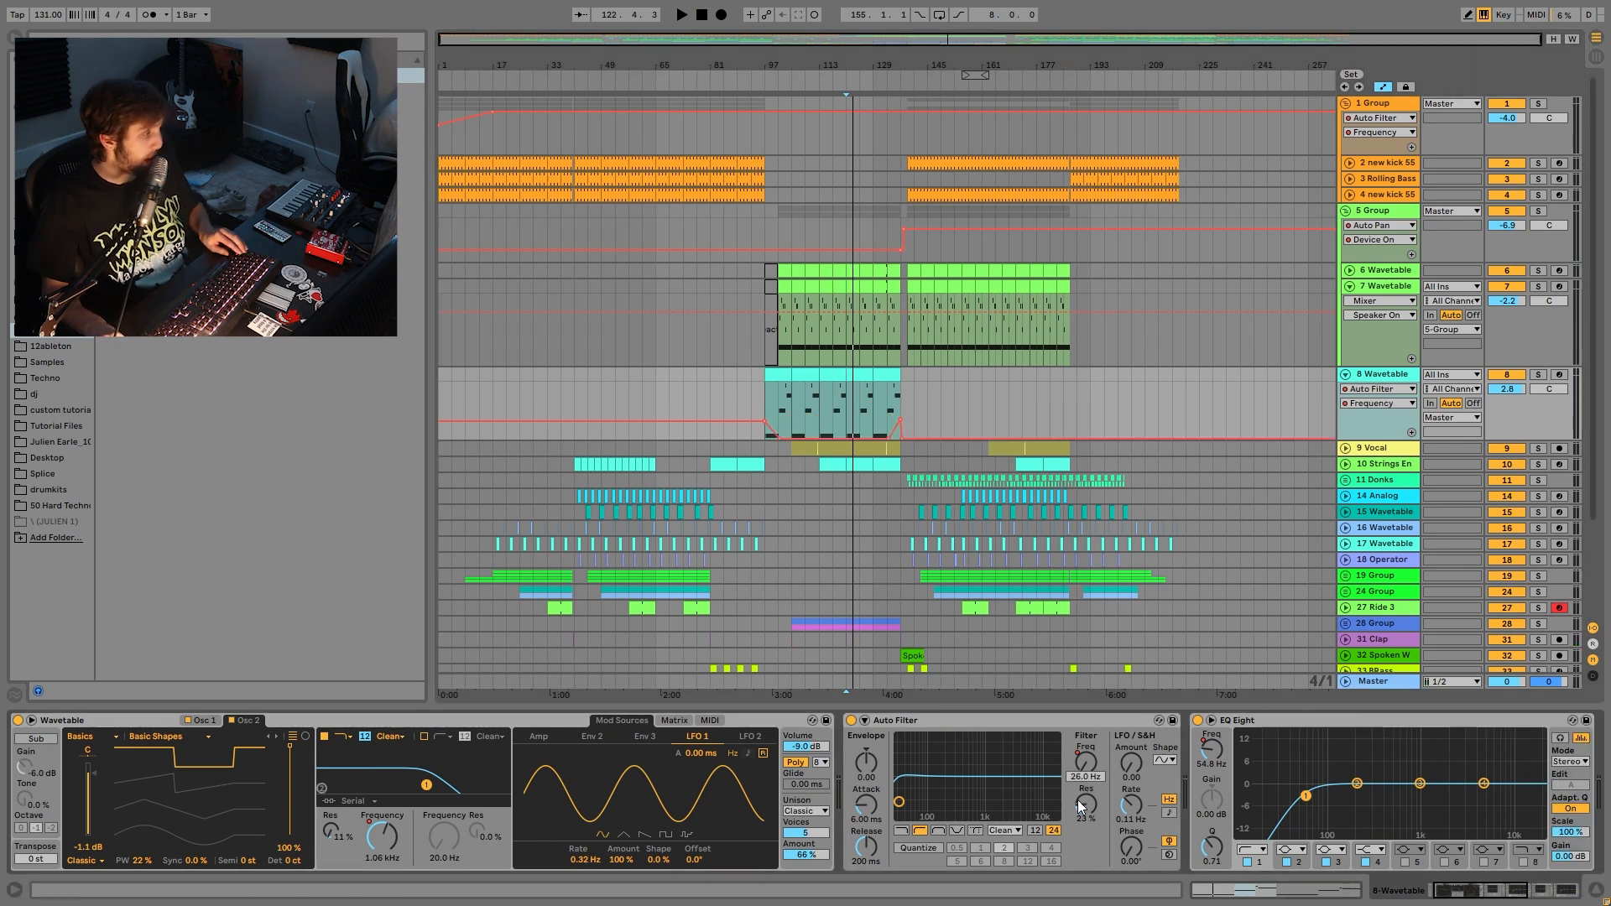
scroll(970, 783, down, 3)
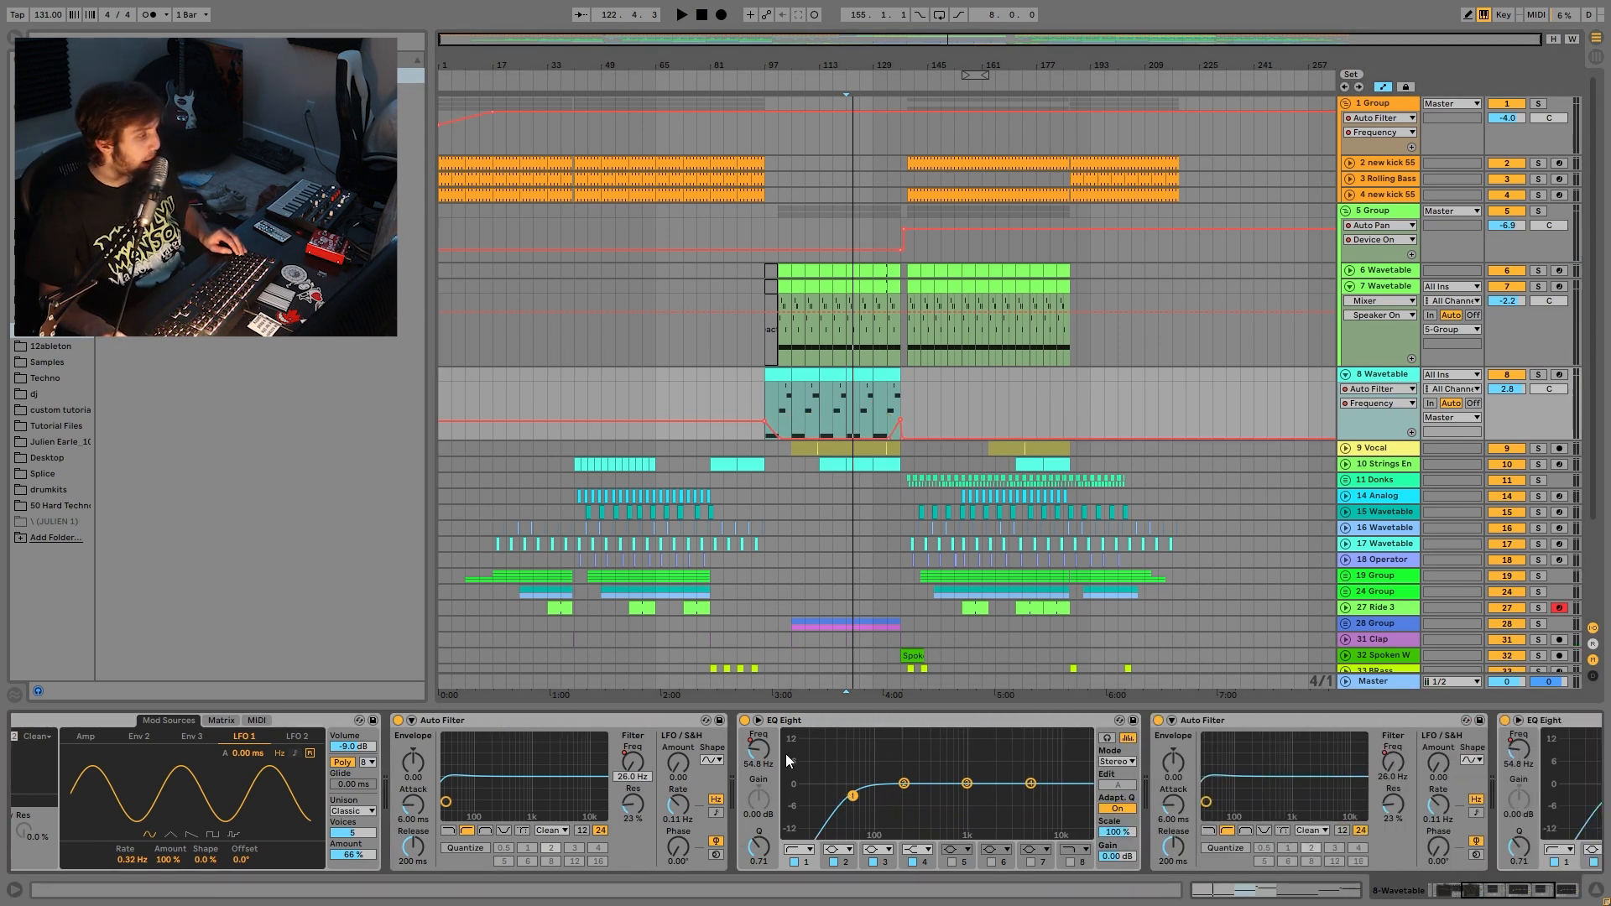
click(759, 758)
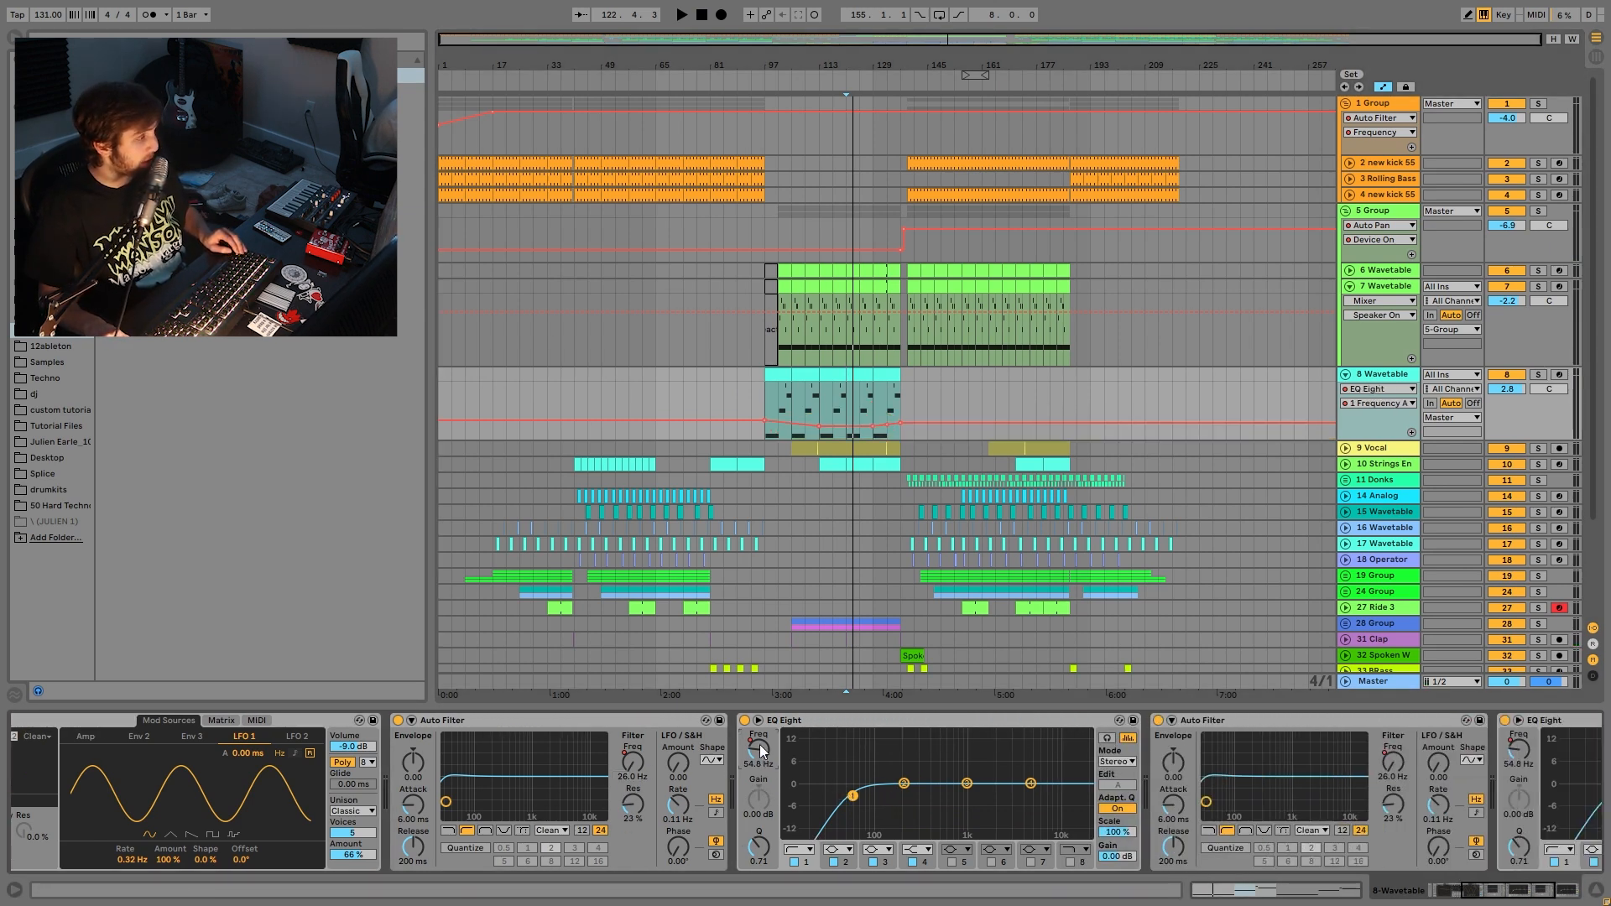
click(763, 395)
key(space)
- Play from bars 113 and 141, then select the new kick 55 clip to show its effects
click(818, 401)
key(space)
key(space)
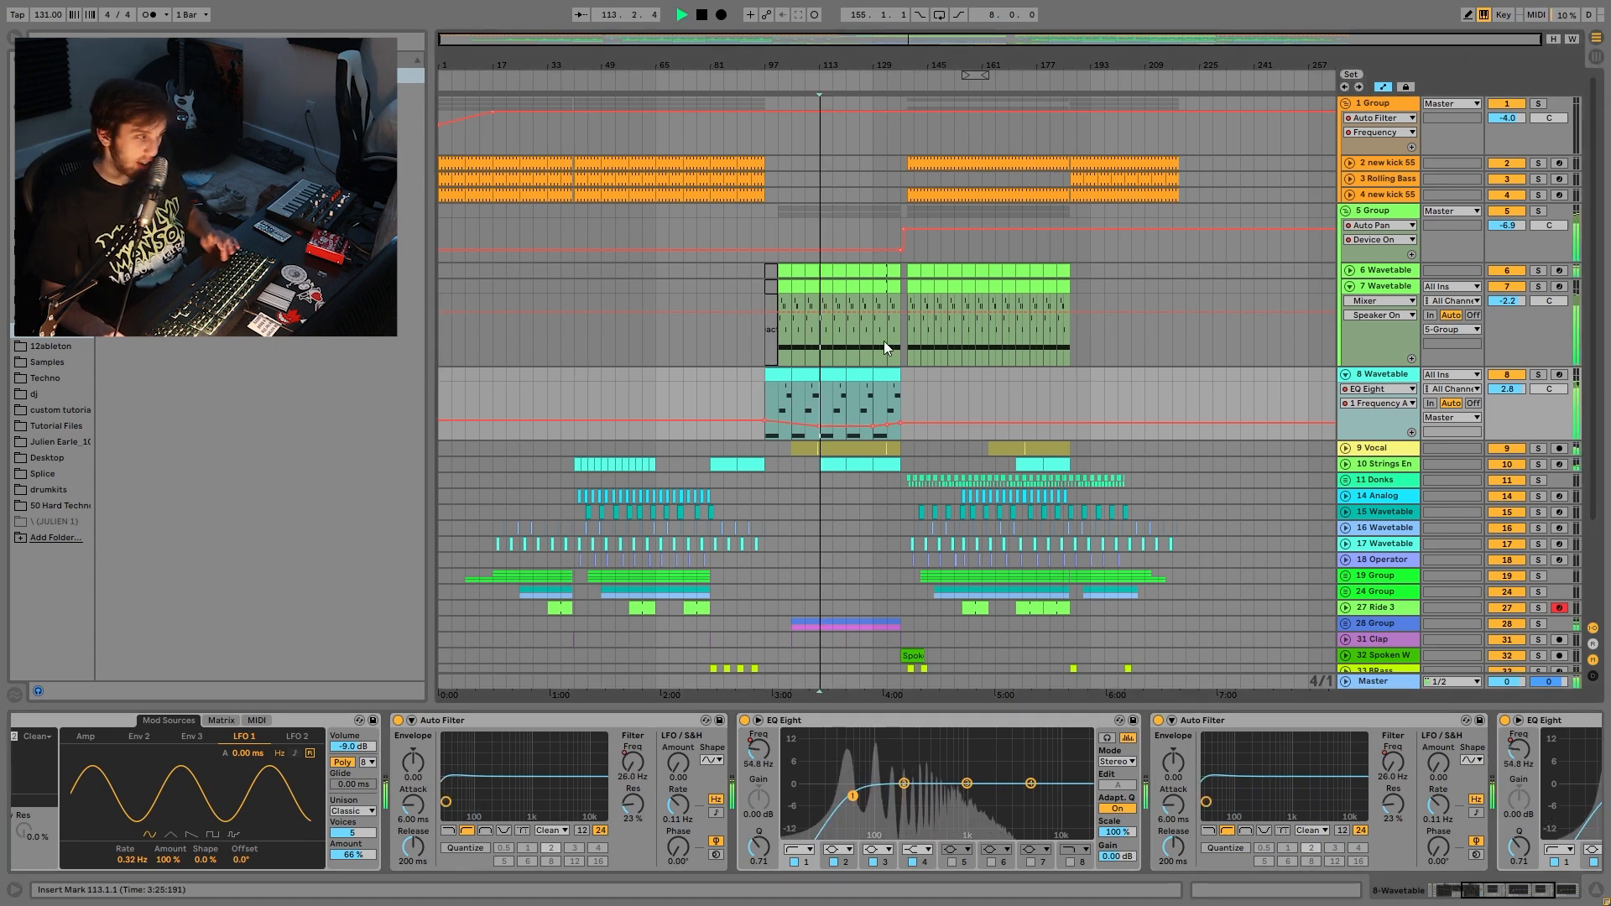
key(space)
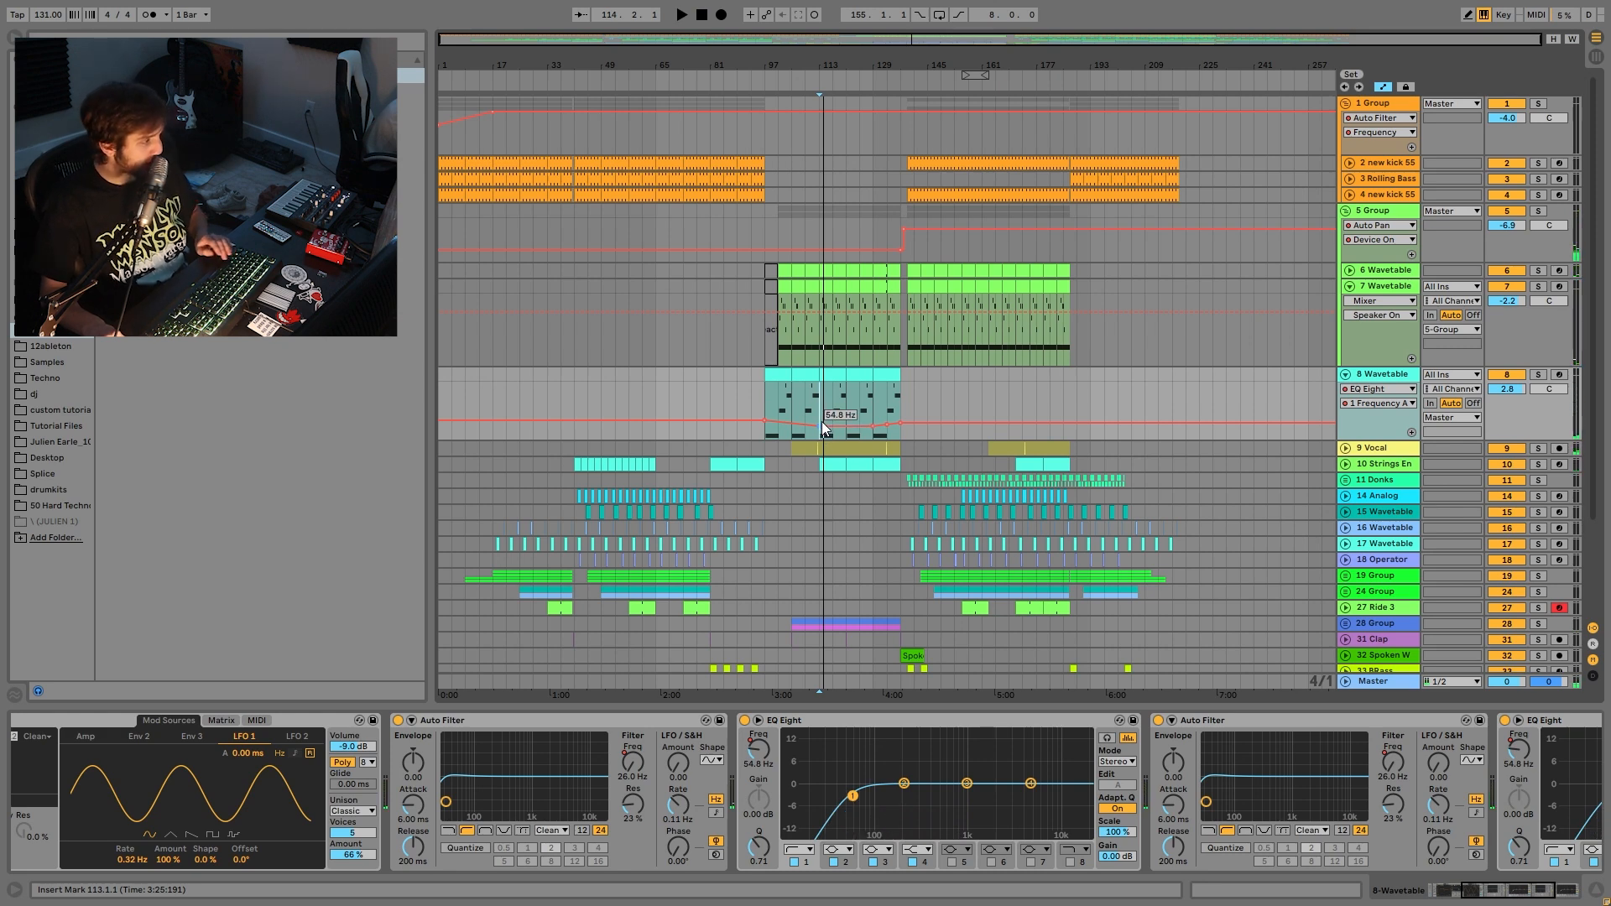
click(913, 380)
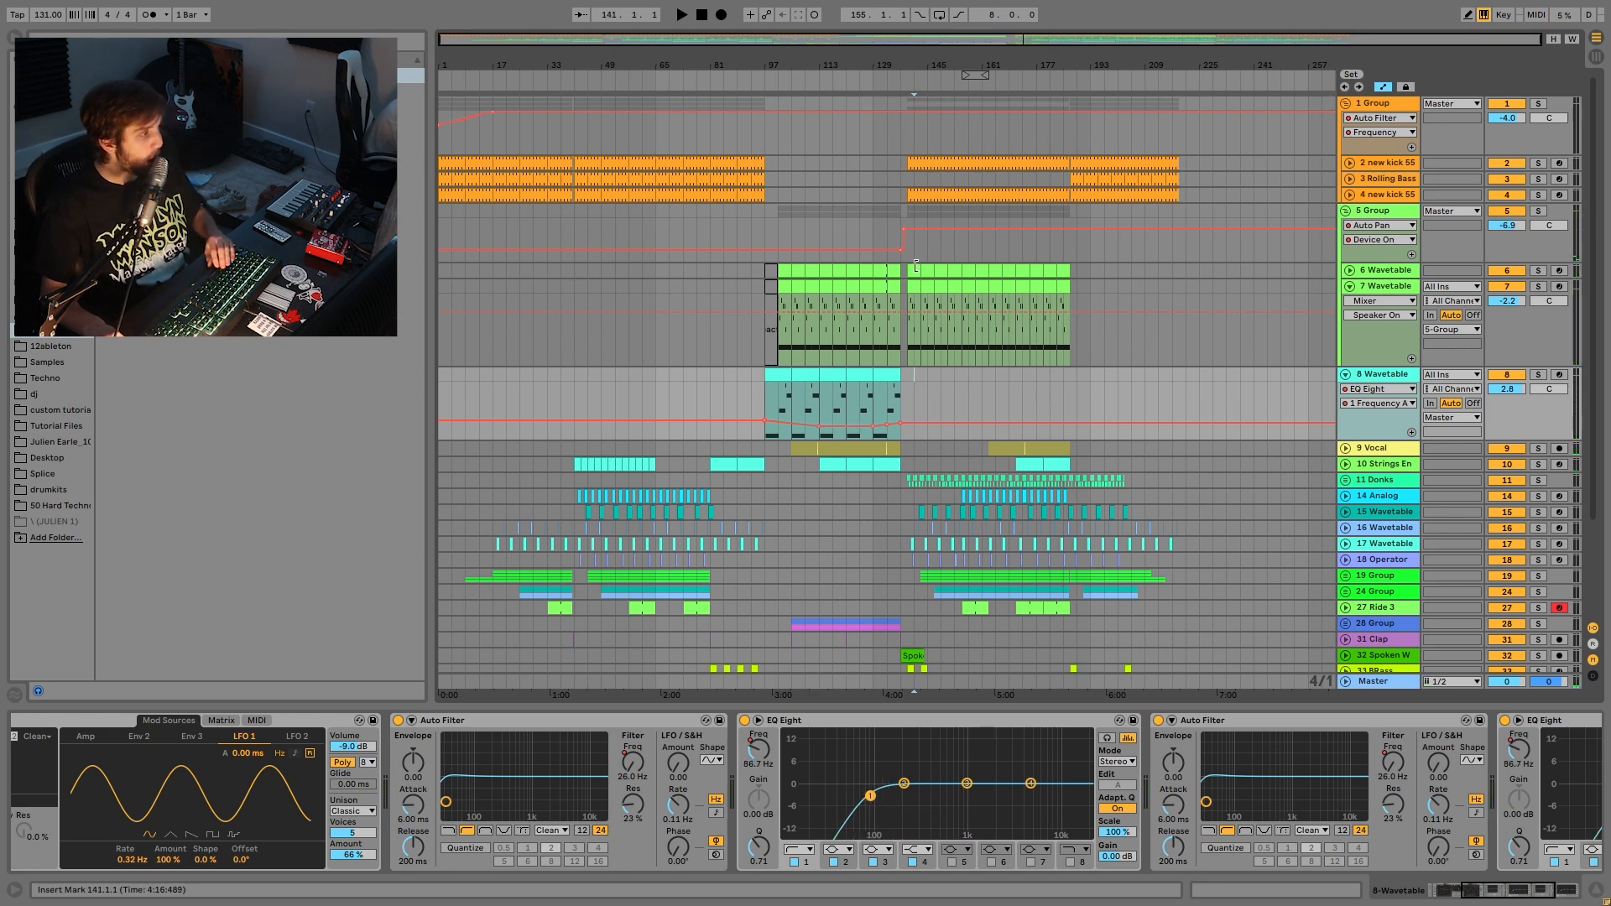
key(space)
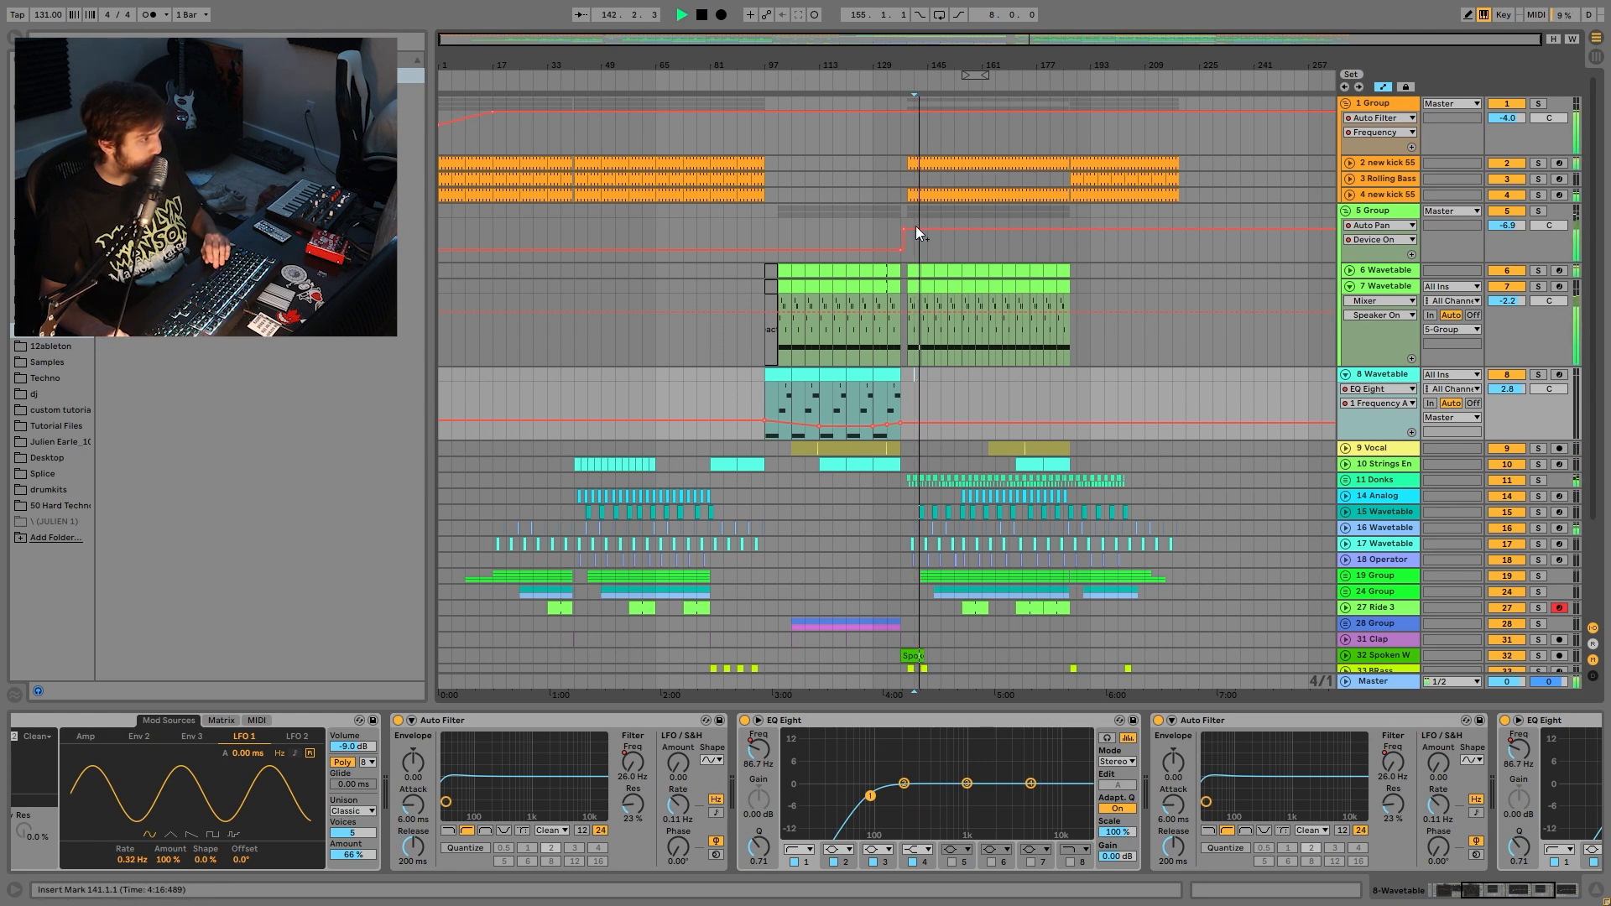
click(945, 194)
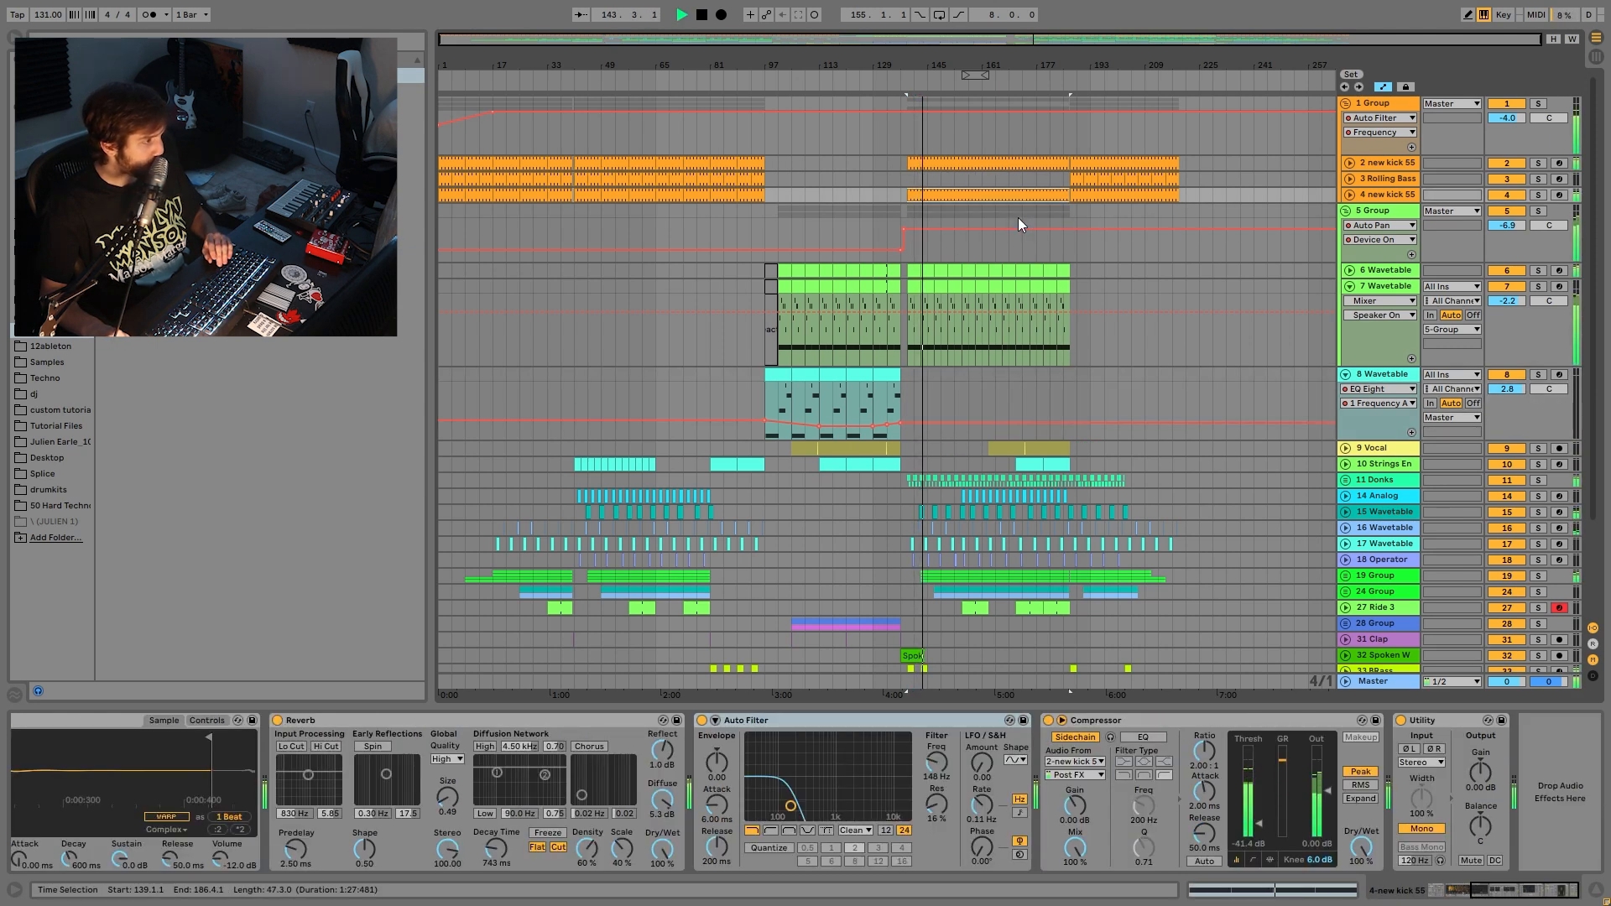
- Audition track 8 at bar 129, then set and clear a bars 145–165 Rolling Bass selection
key(space)
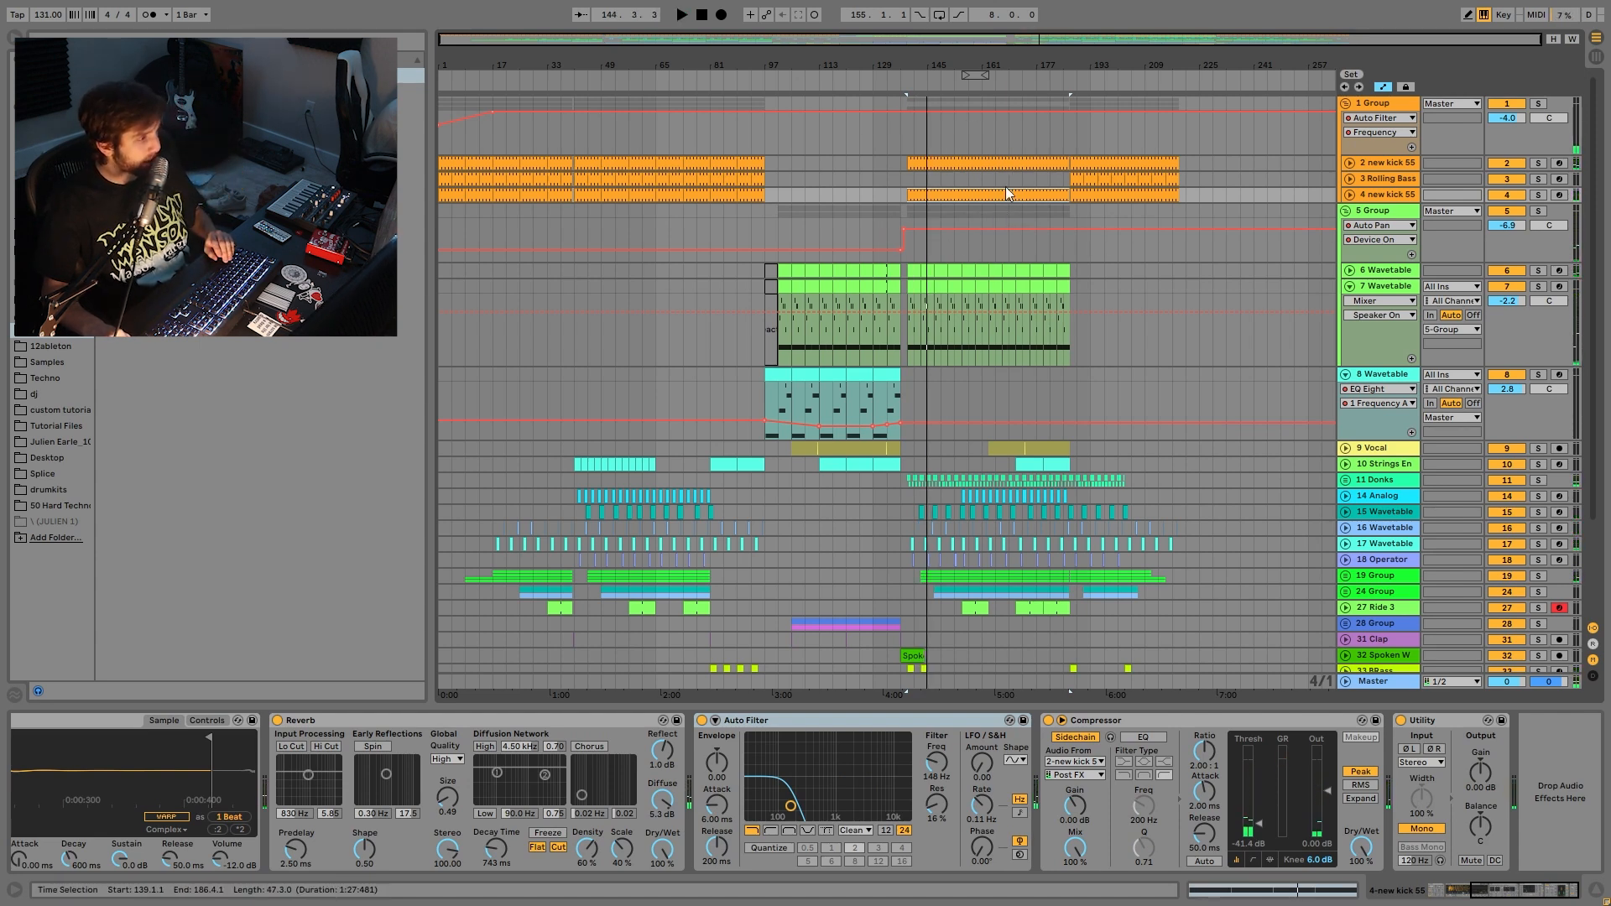
key(space)
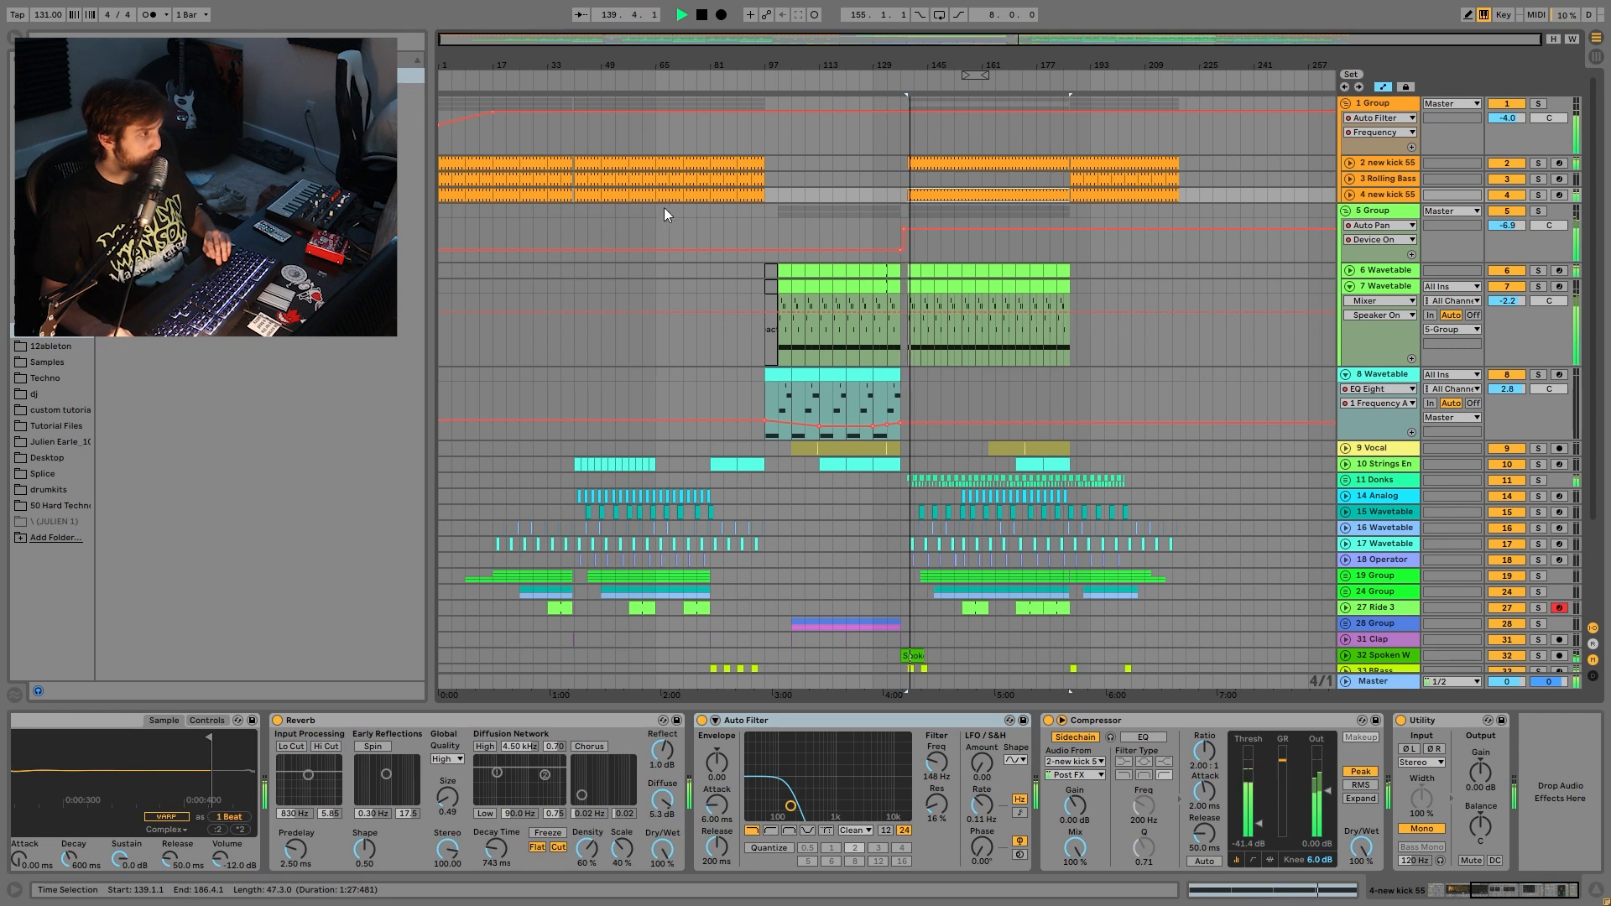
click(876, 394)
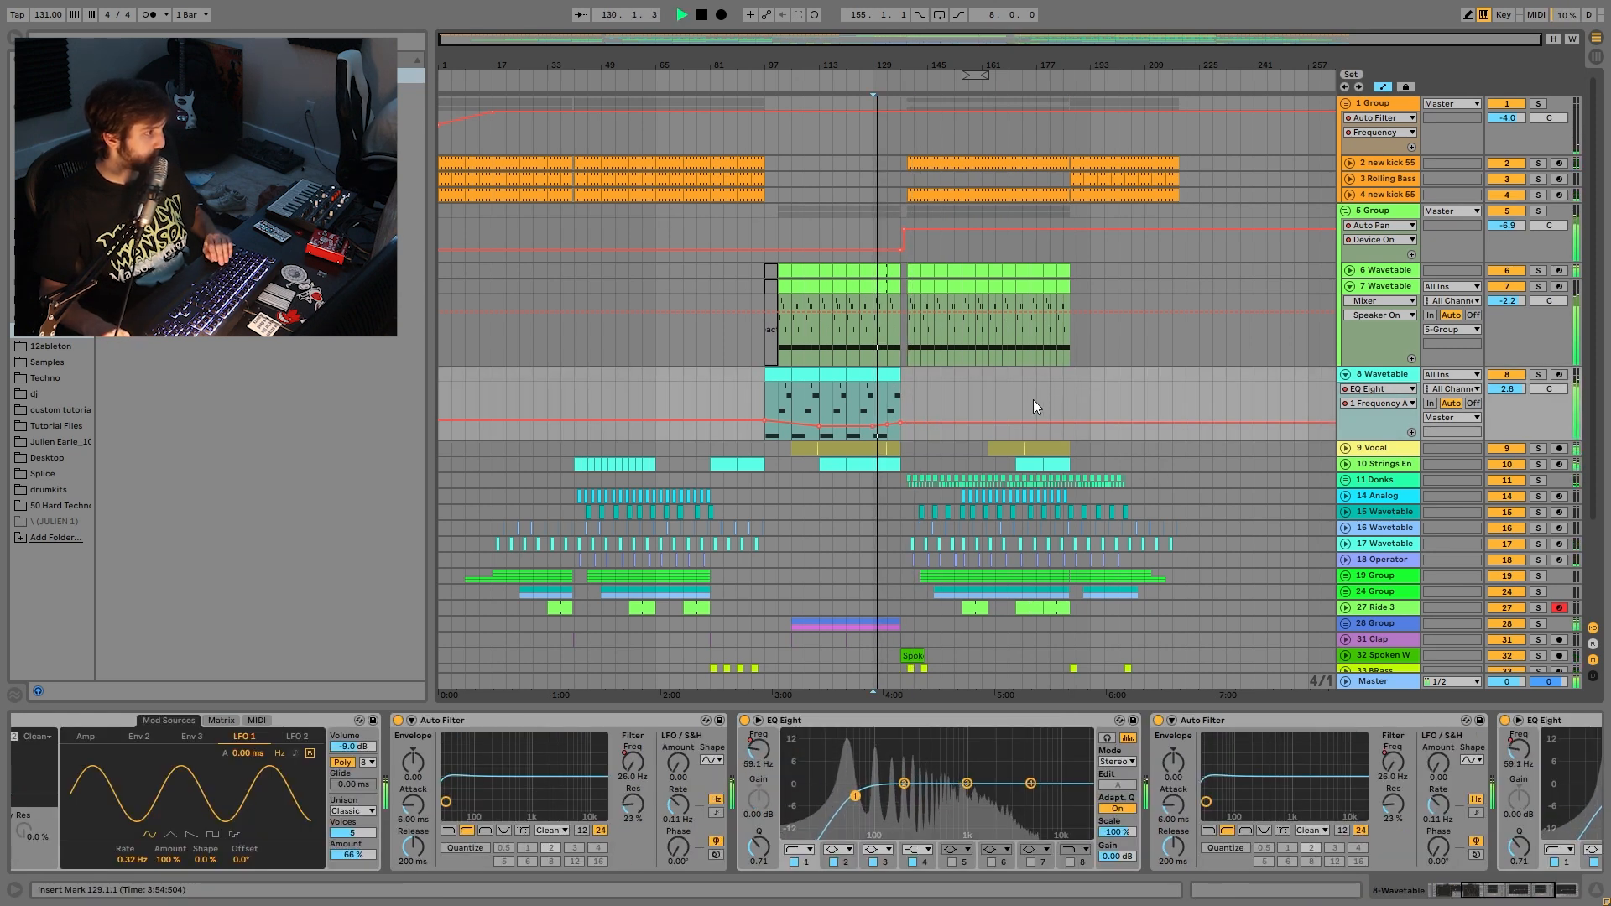
key(space)
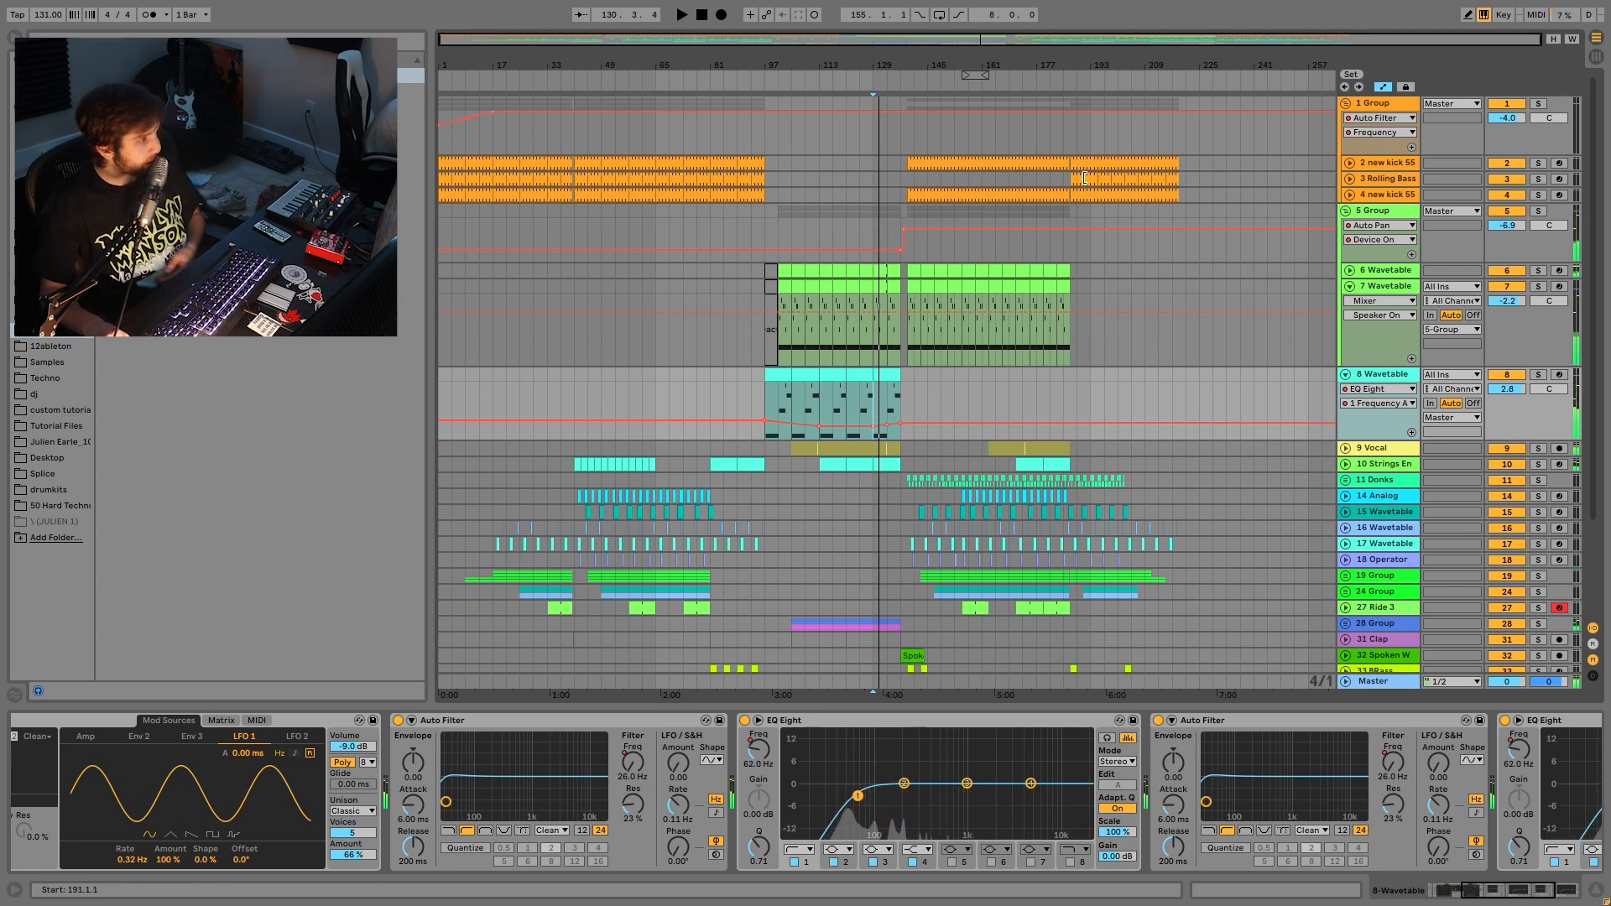
click(927, 180)
drag(927, 178, 995, 181)
drag(868, 178, 895, 172)
click(928, 180)
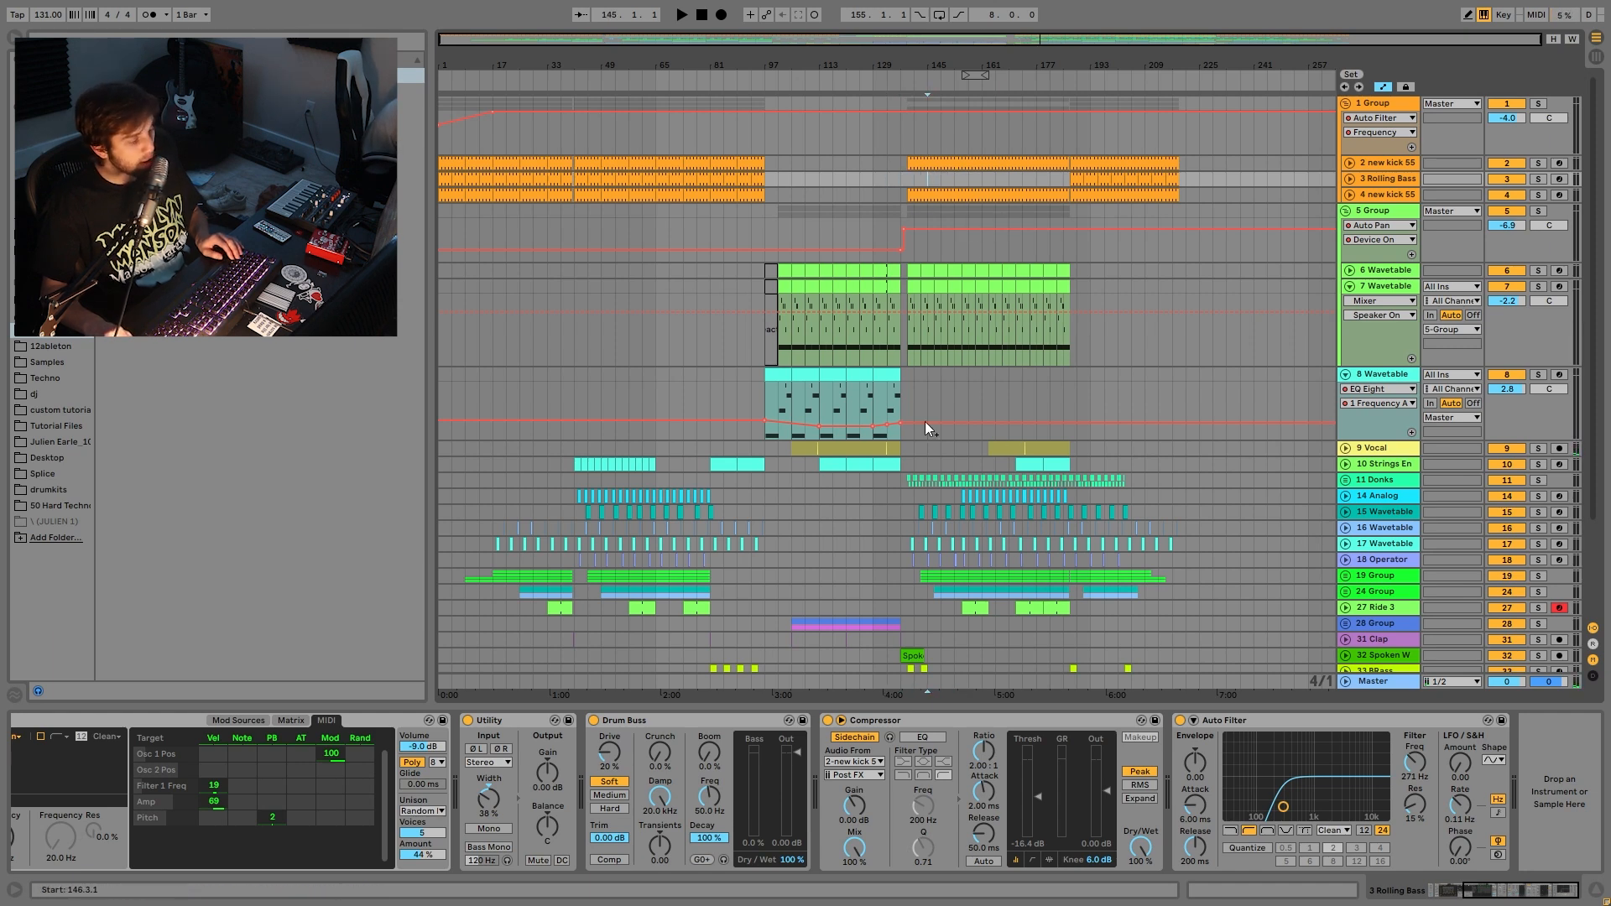
- Select track 8's last clip, then select and solo the 9 Vocal track
click(889, 374)
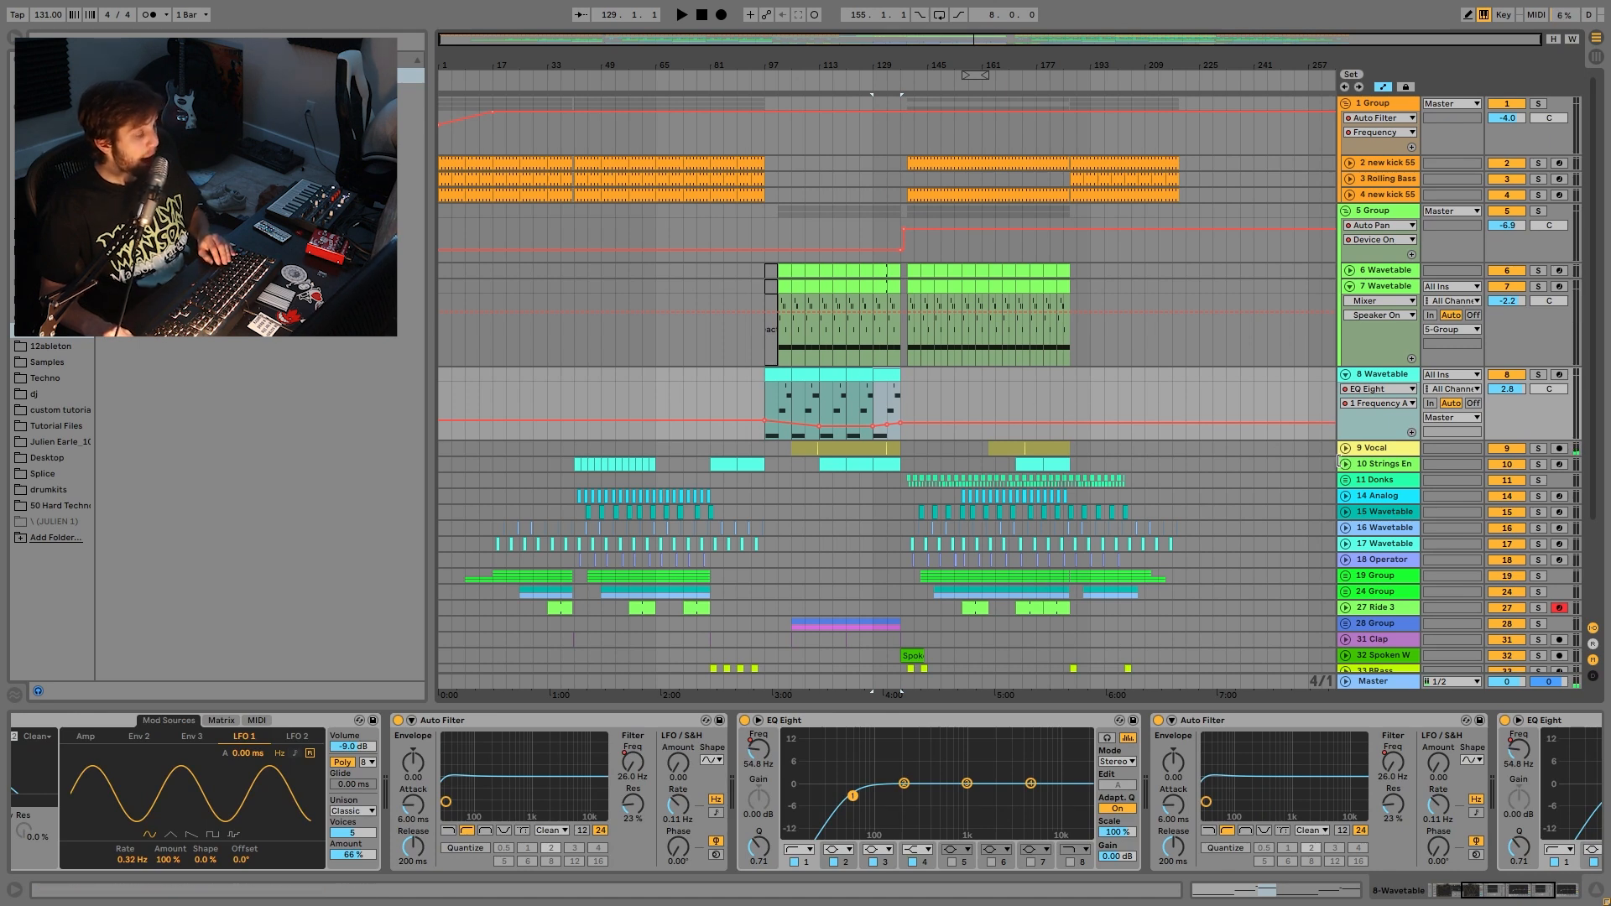
click(1373, 451)
click(1538, 448)
- Unfold 9 Vocal and play from bar 117, zoomed in around bar 111
key(space)
click(1347, 449)
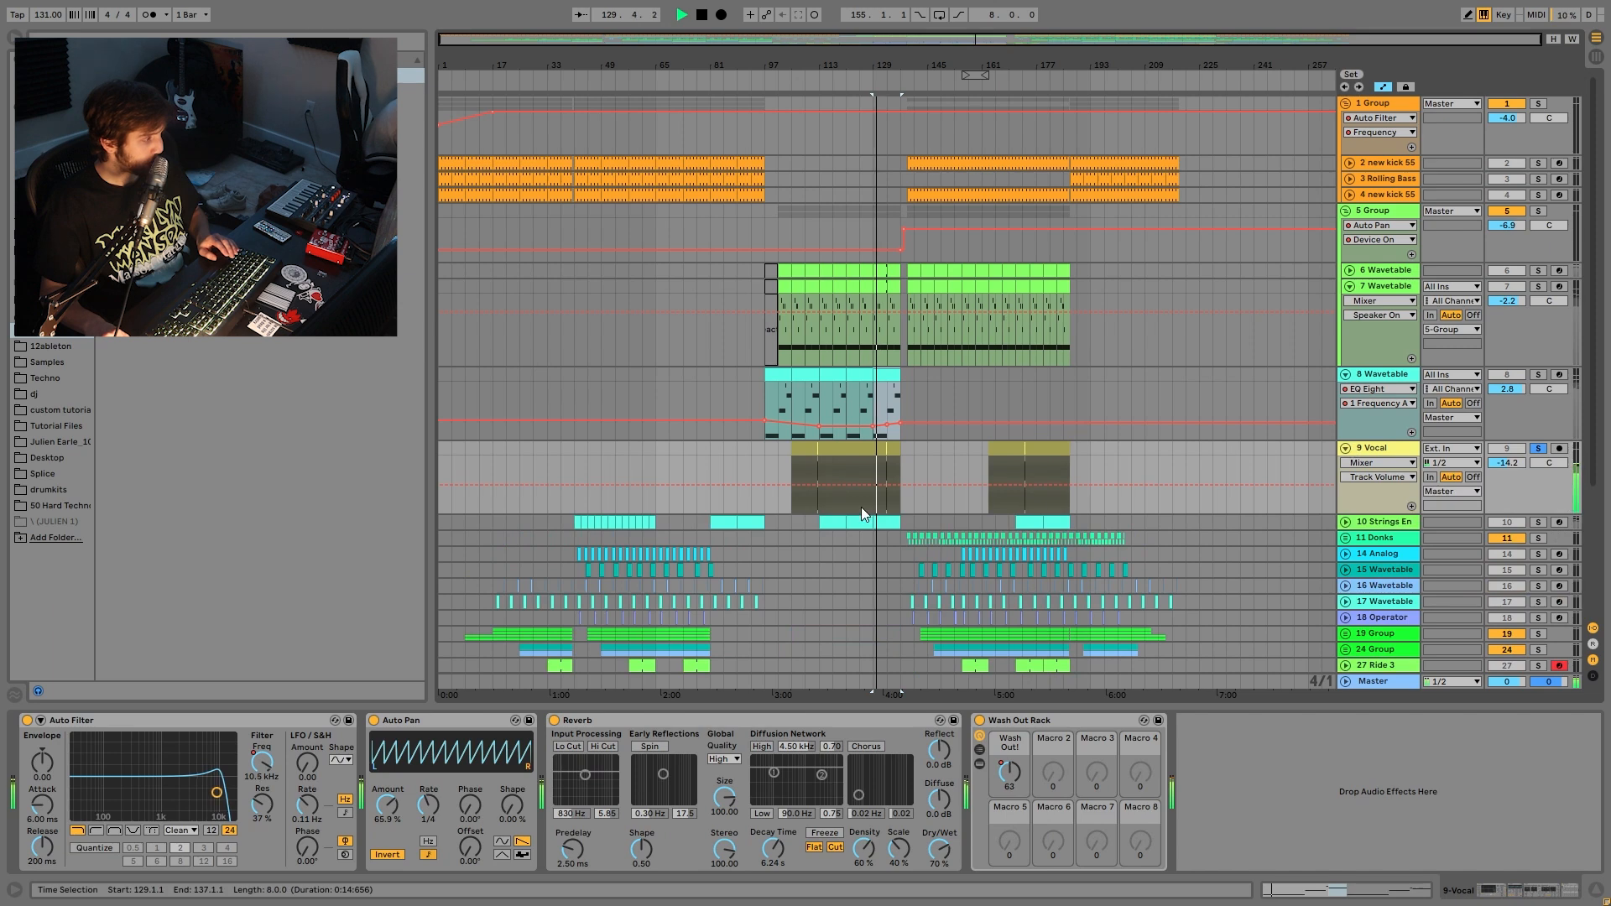
click(835, 464)
key(space)
key(space)
mouse_move(814, 61)
mouse_down()
mouse_move(827, 126)
mouse_move(843, 92)
mouse_move(859, 109)
mouse_up()
key(space)
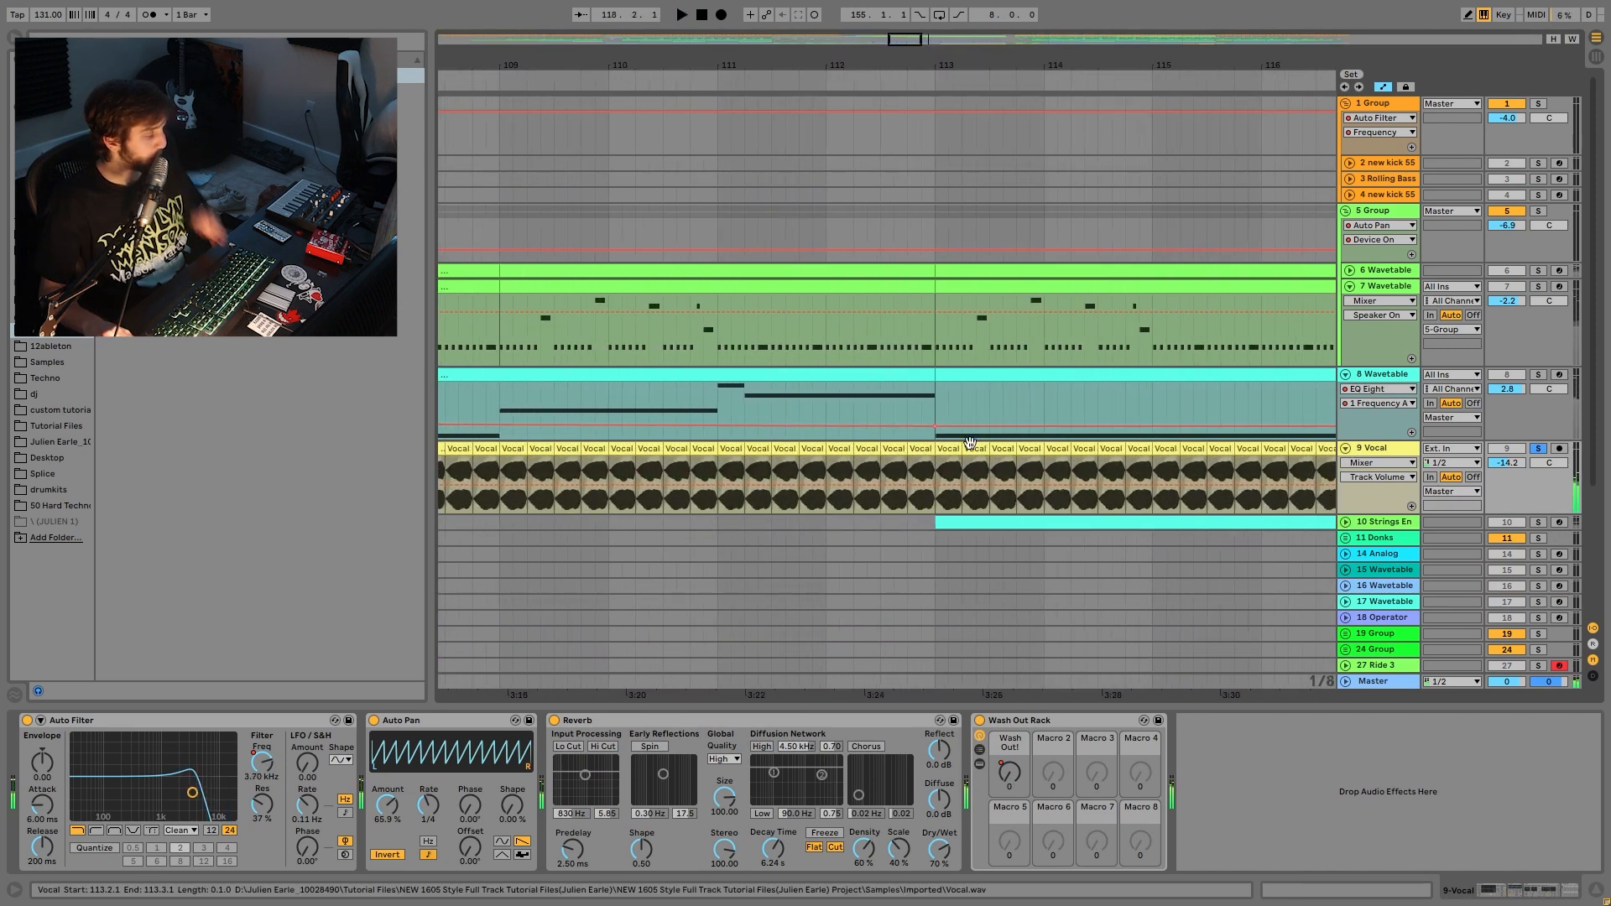
- Play the bar-113 vocal clip, zoom out to bars 61–149, un-solo and jump to bar 125
click(948, 451)
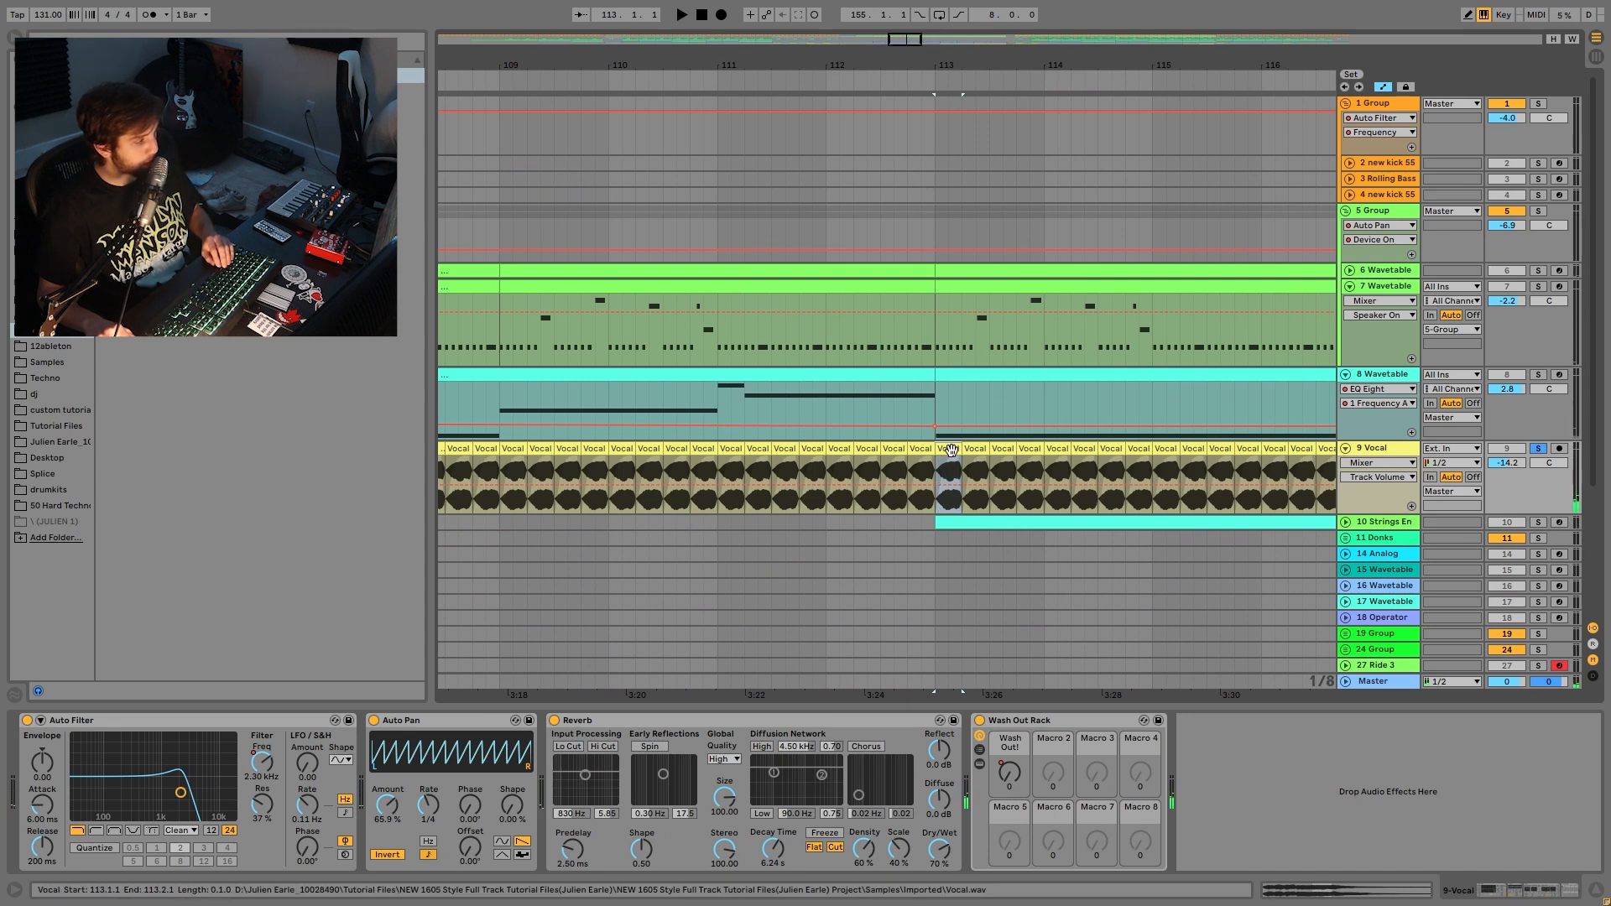
key(space)
drag(949, 99, 949, 50)
click(1538, 448)
click(1064, 470)
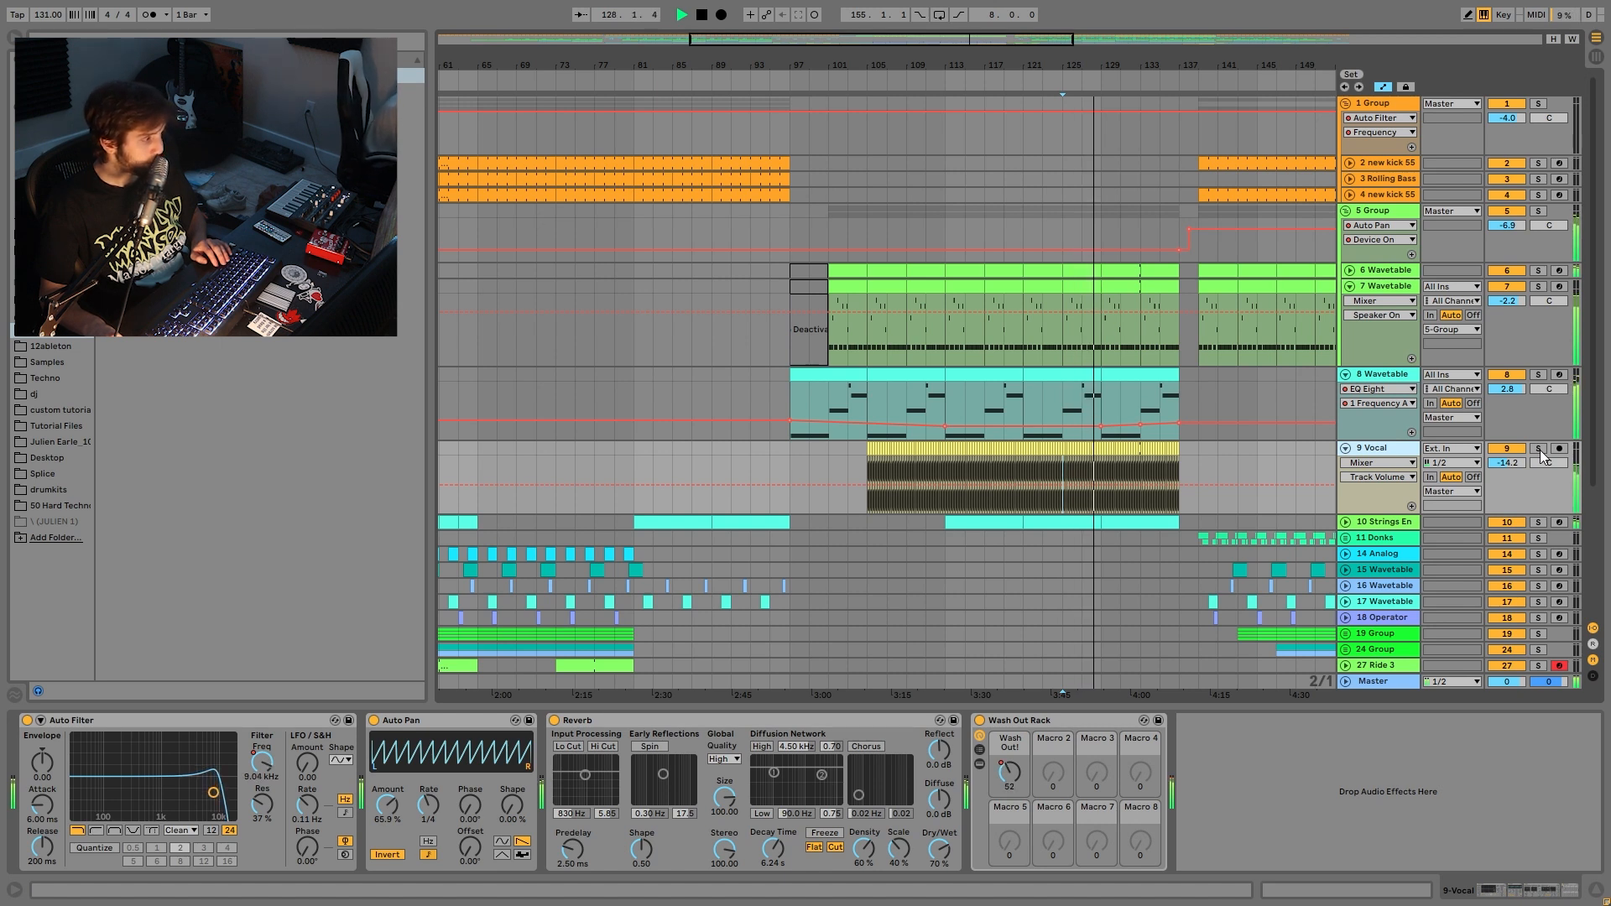
- Re-solo 9 Vocal, show its Auto Filter frequency automation, and play from bar 113
click(1539, 450)
key(space)
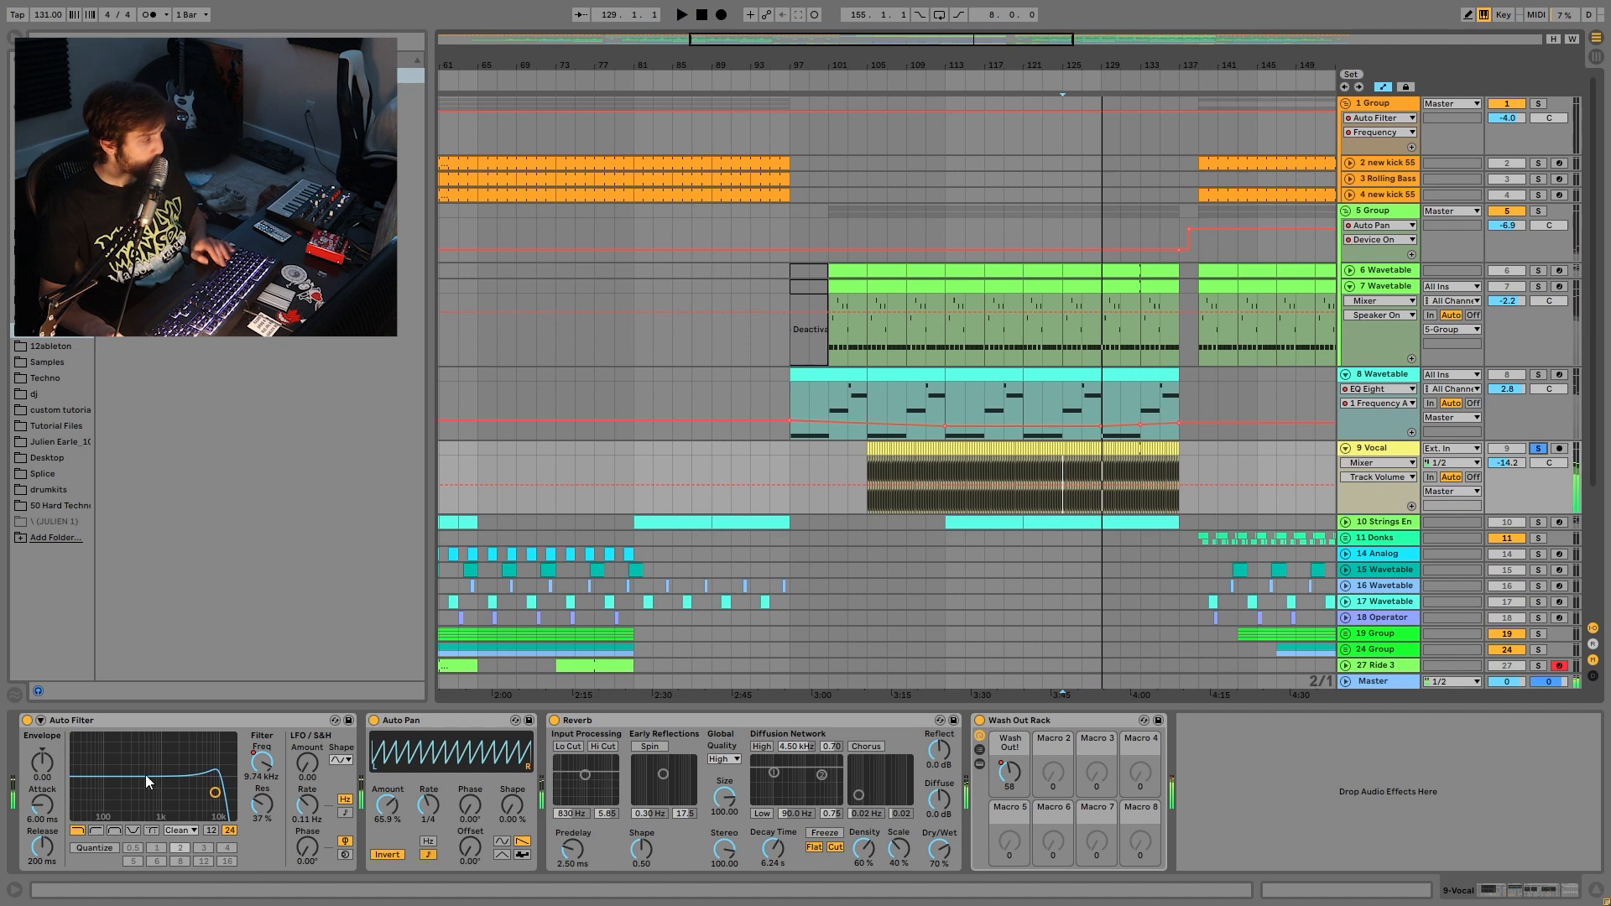
click(263, 761)
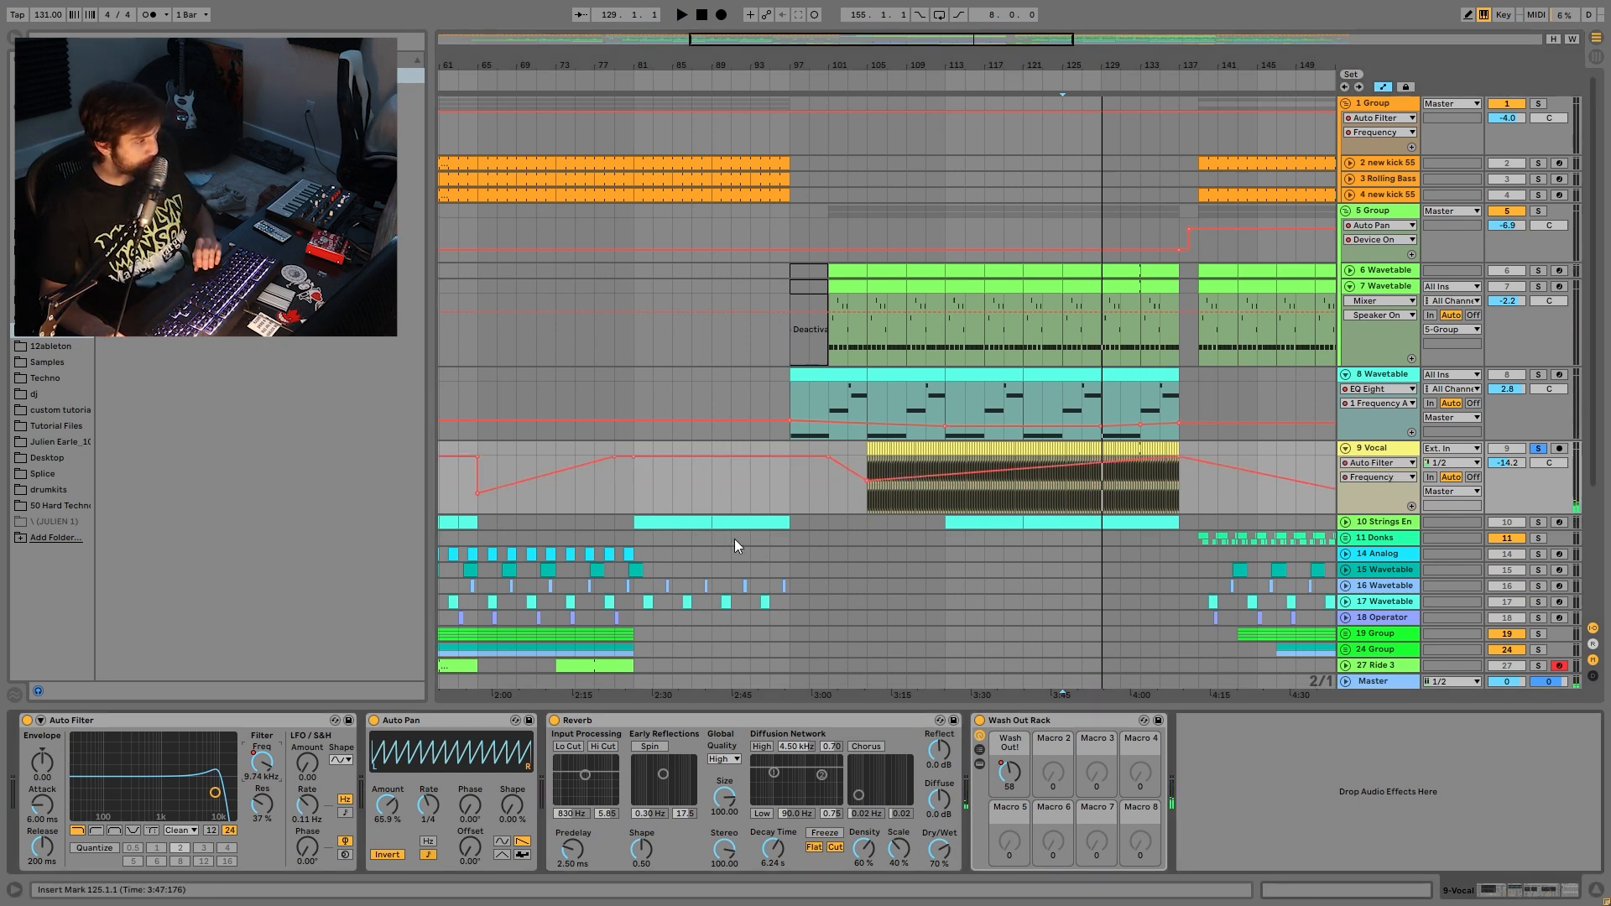
mouse_move(790, 62)
mouse_down()
mouse_move(790, 17)
mouse_move(793, 40)
mouse_up()
key(space)
click(881, 504)
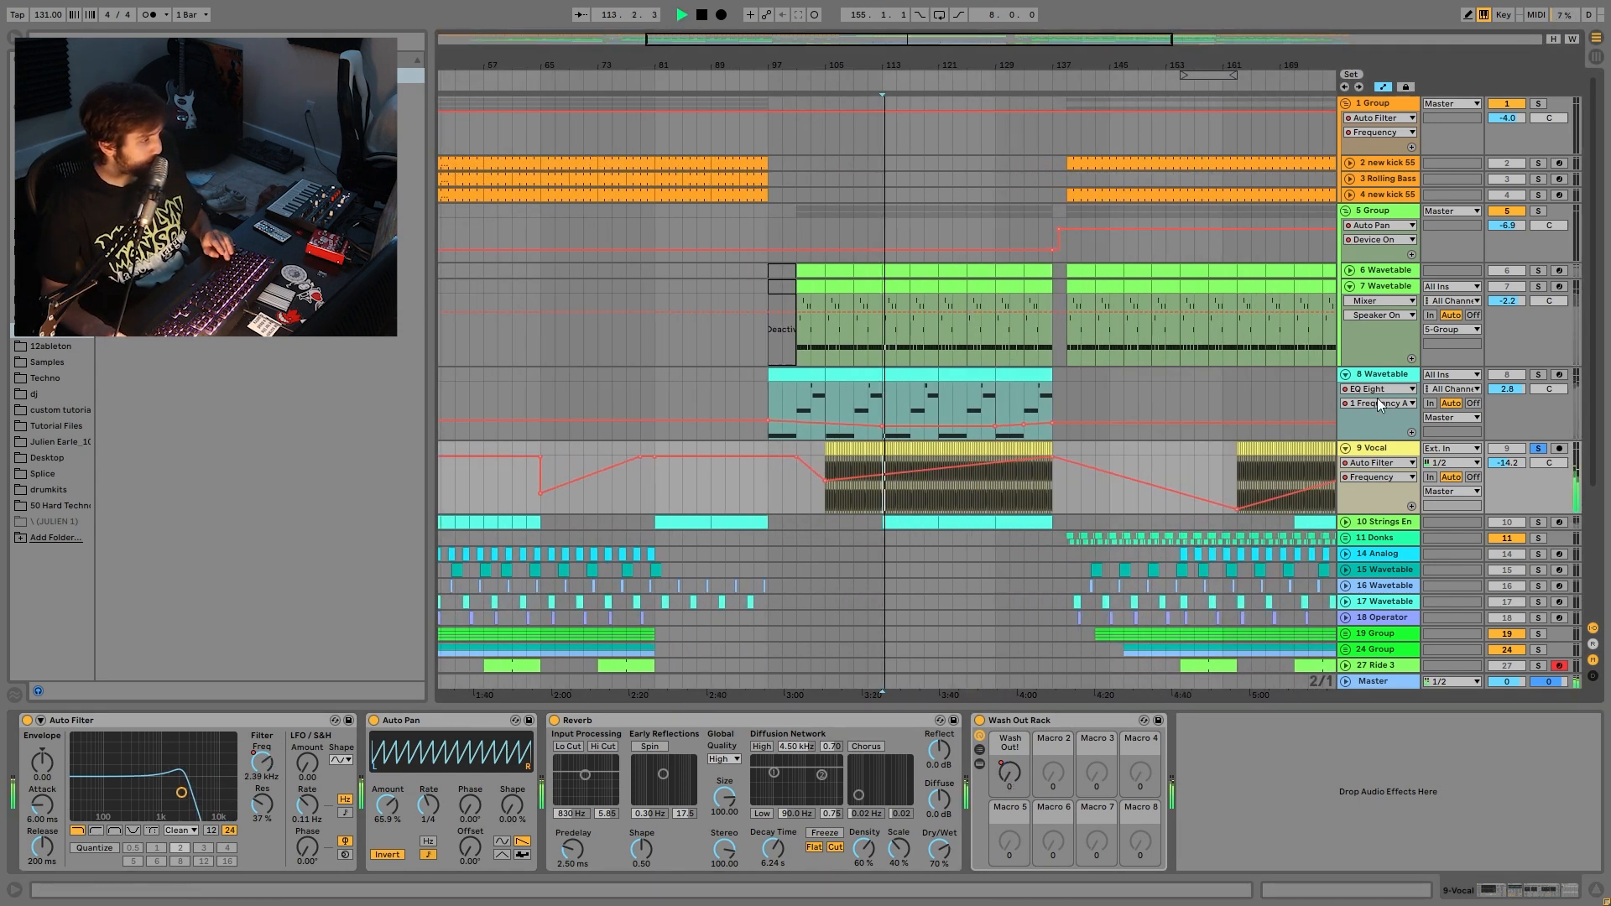
- Toggle the Vocal's Auto Pan off and back on, and show its Wash Out macro automation
click(374, 720)
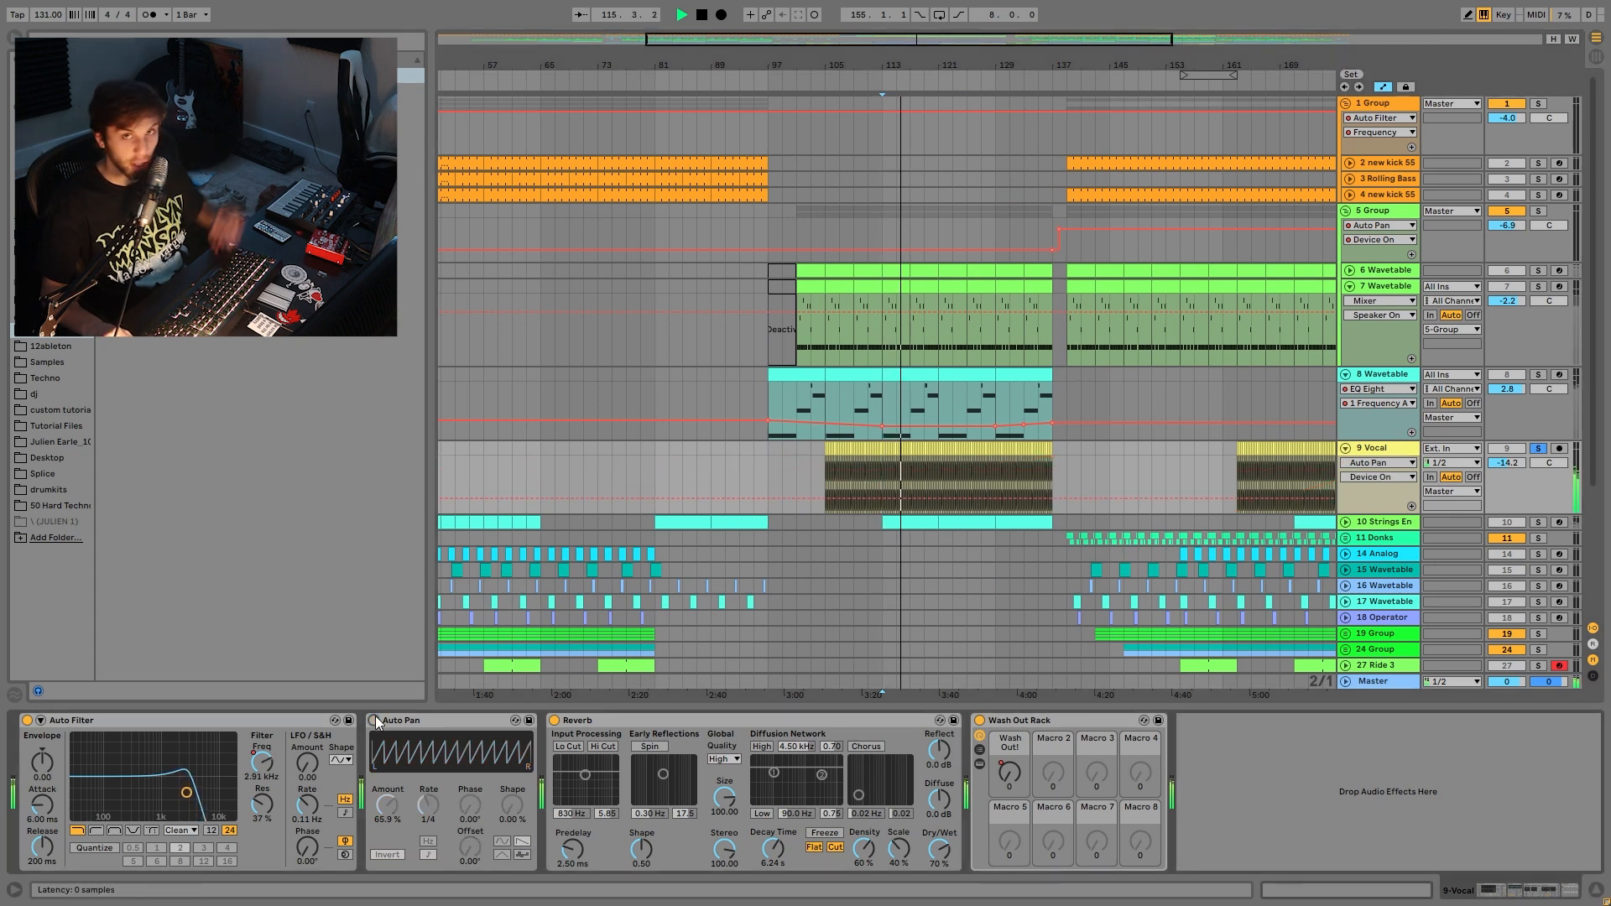
click(375, 721)
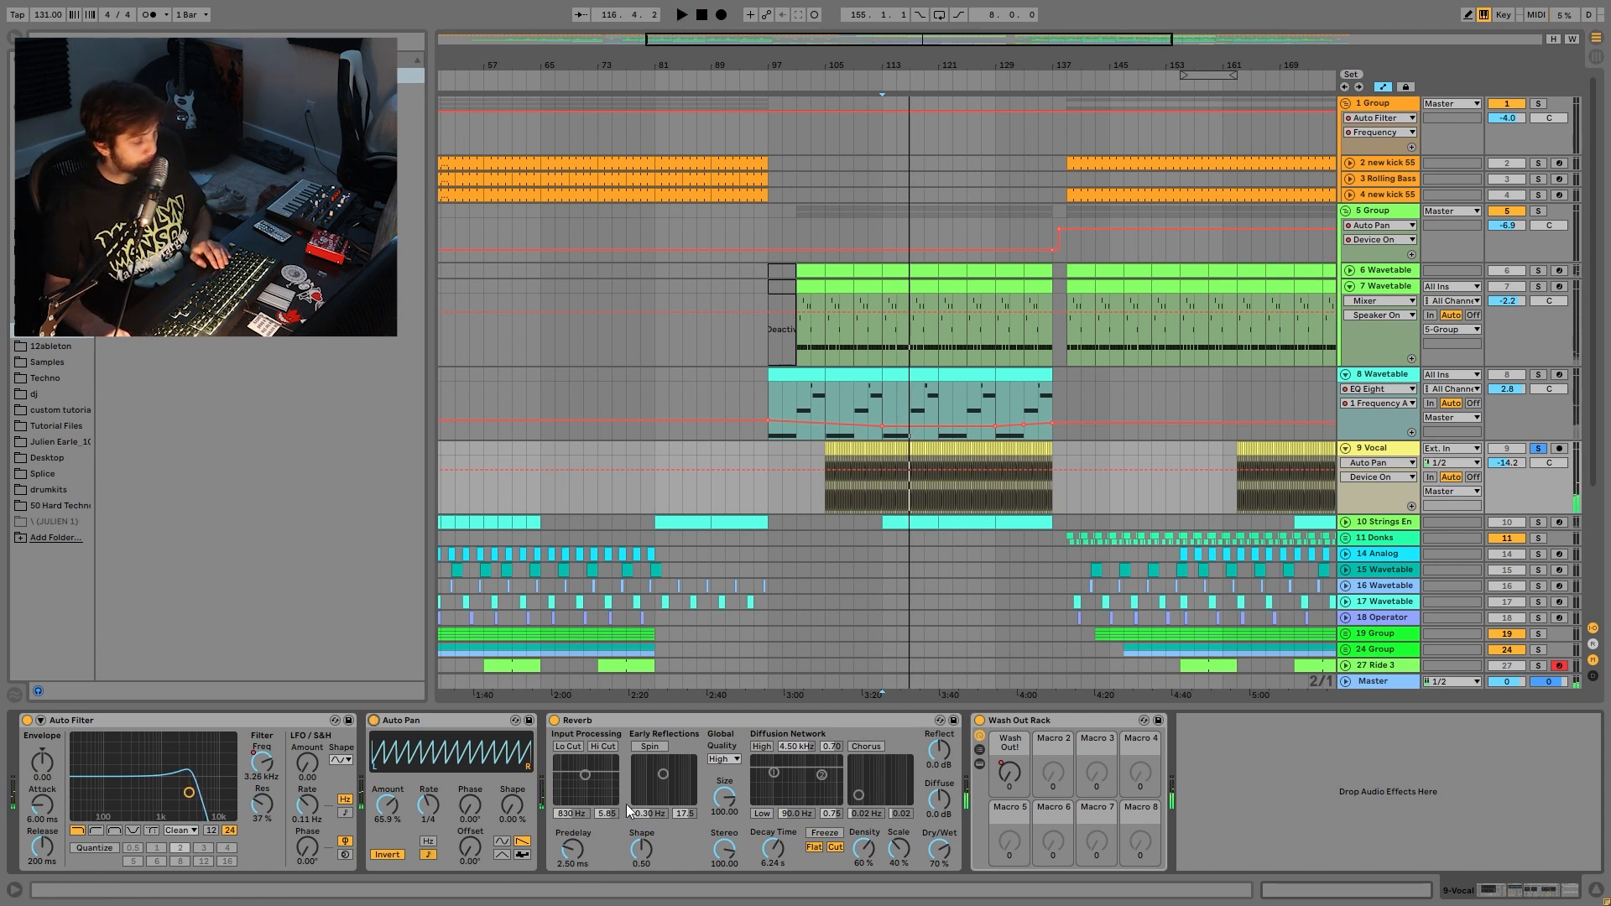
click(1009, 774)
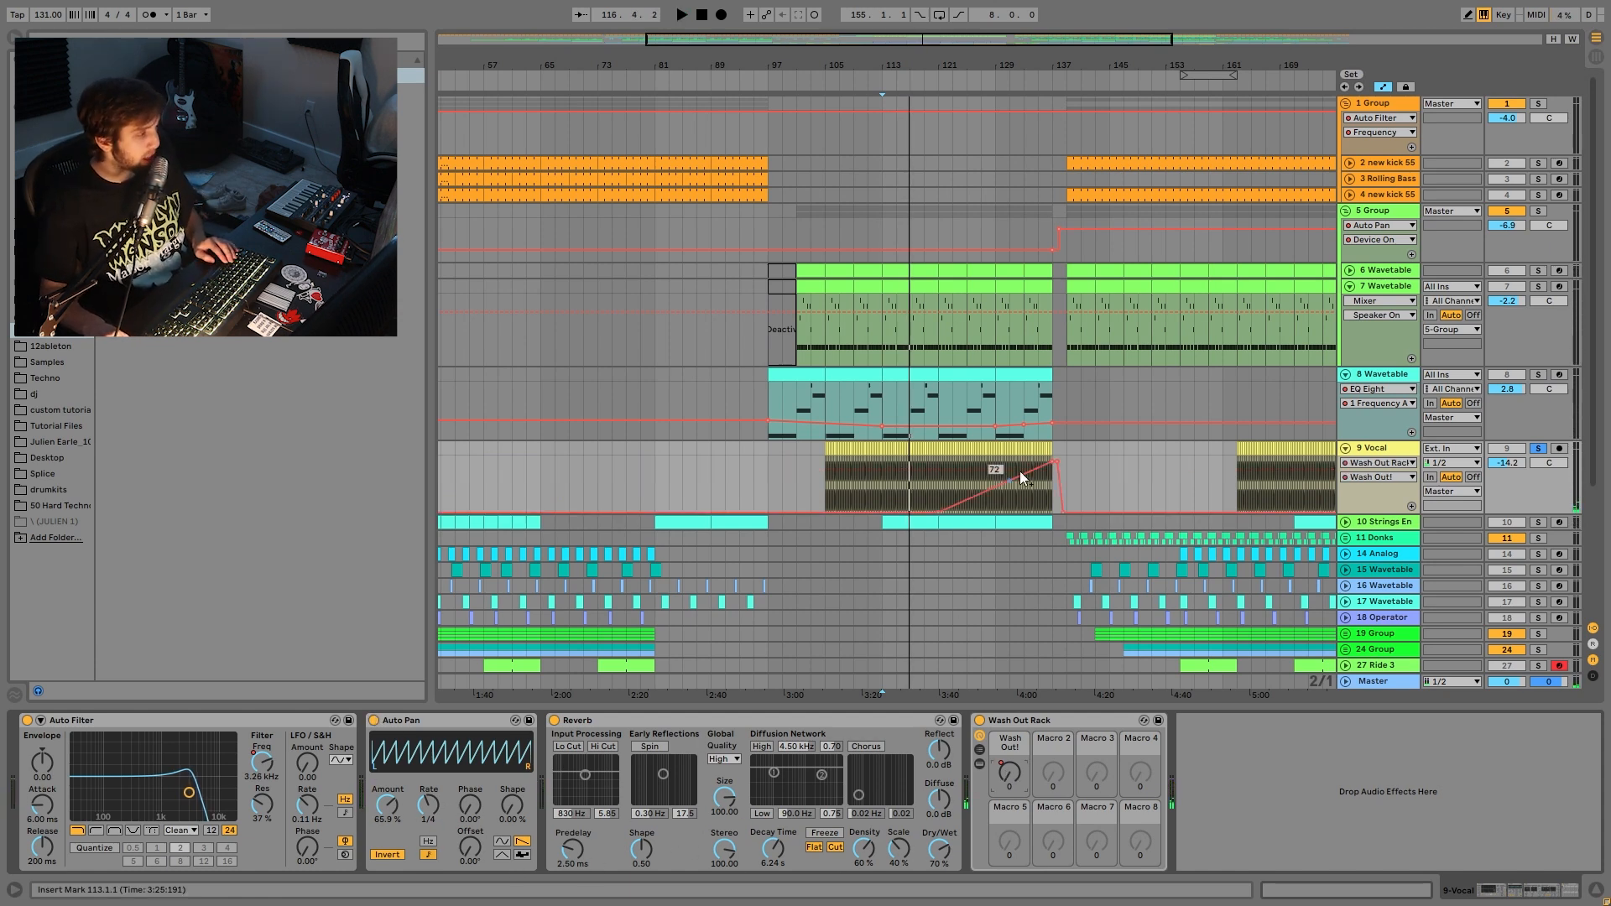
click(1037, 503)
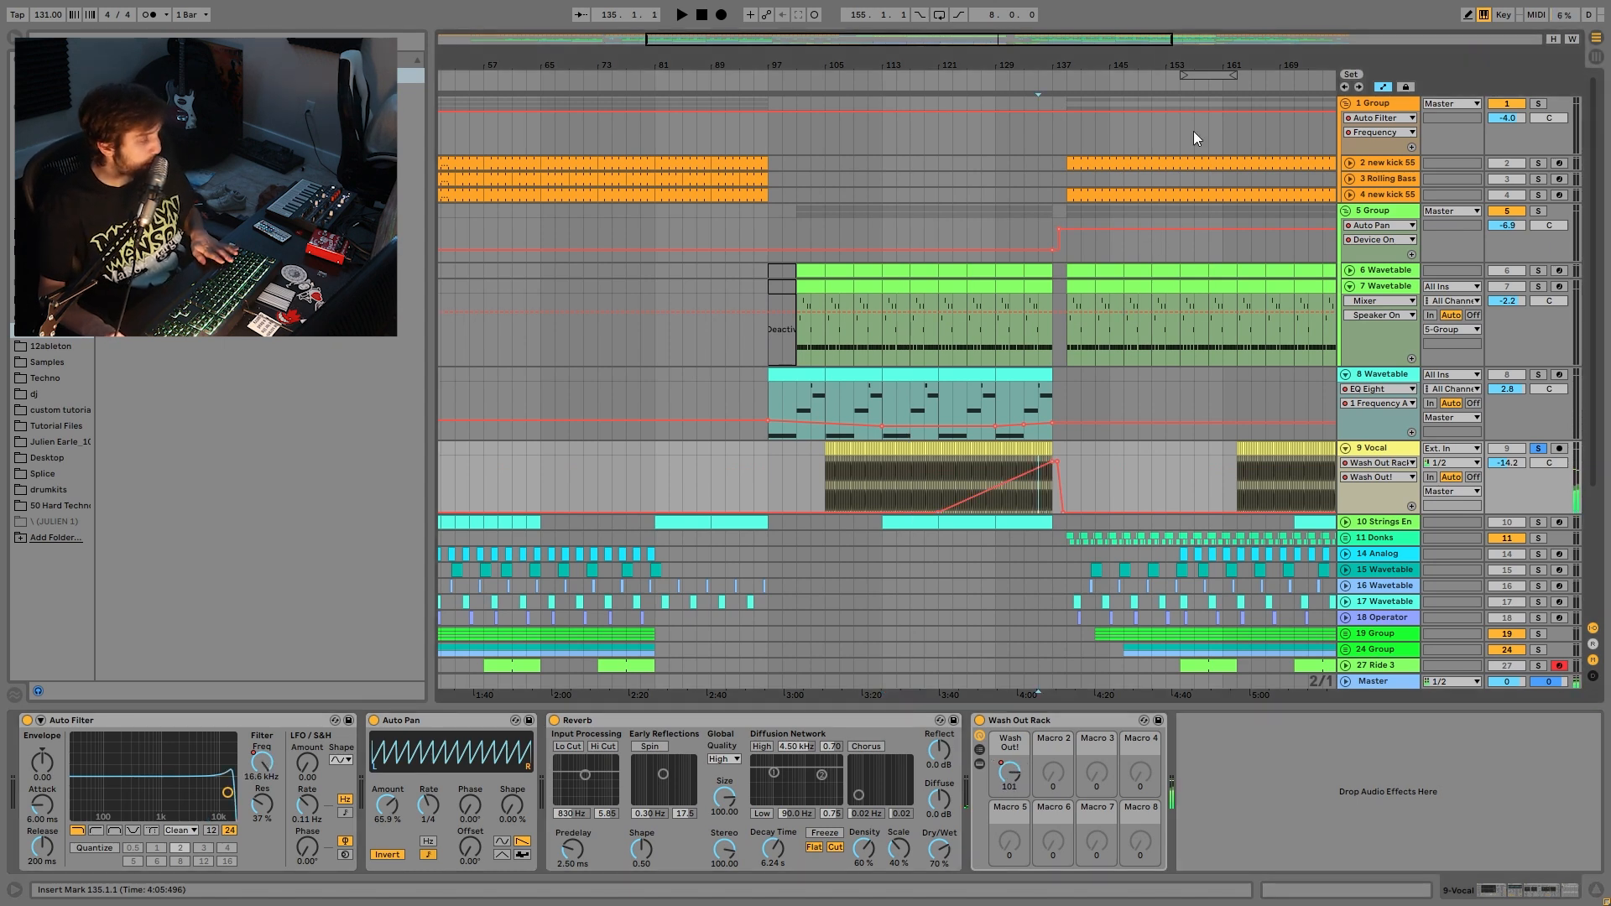
scroll(1198, 508, down, 3)
- Solo and unfold 10 Strings Ensemble Staccato, play its bar 121–129 clip, and open its notes
click(1538, 438)
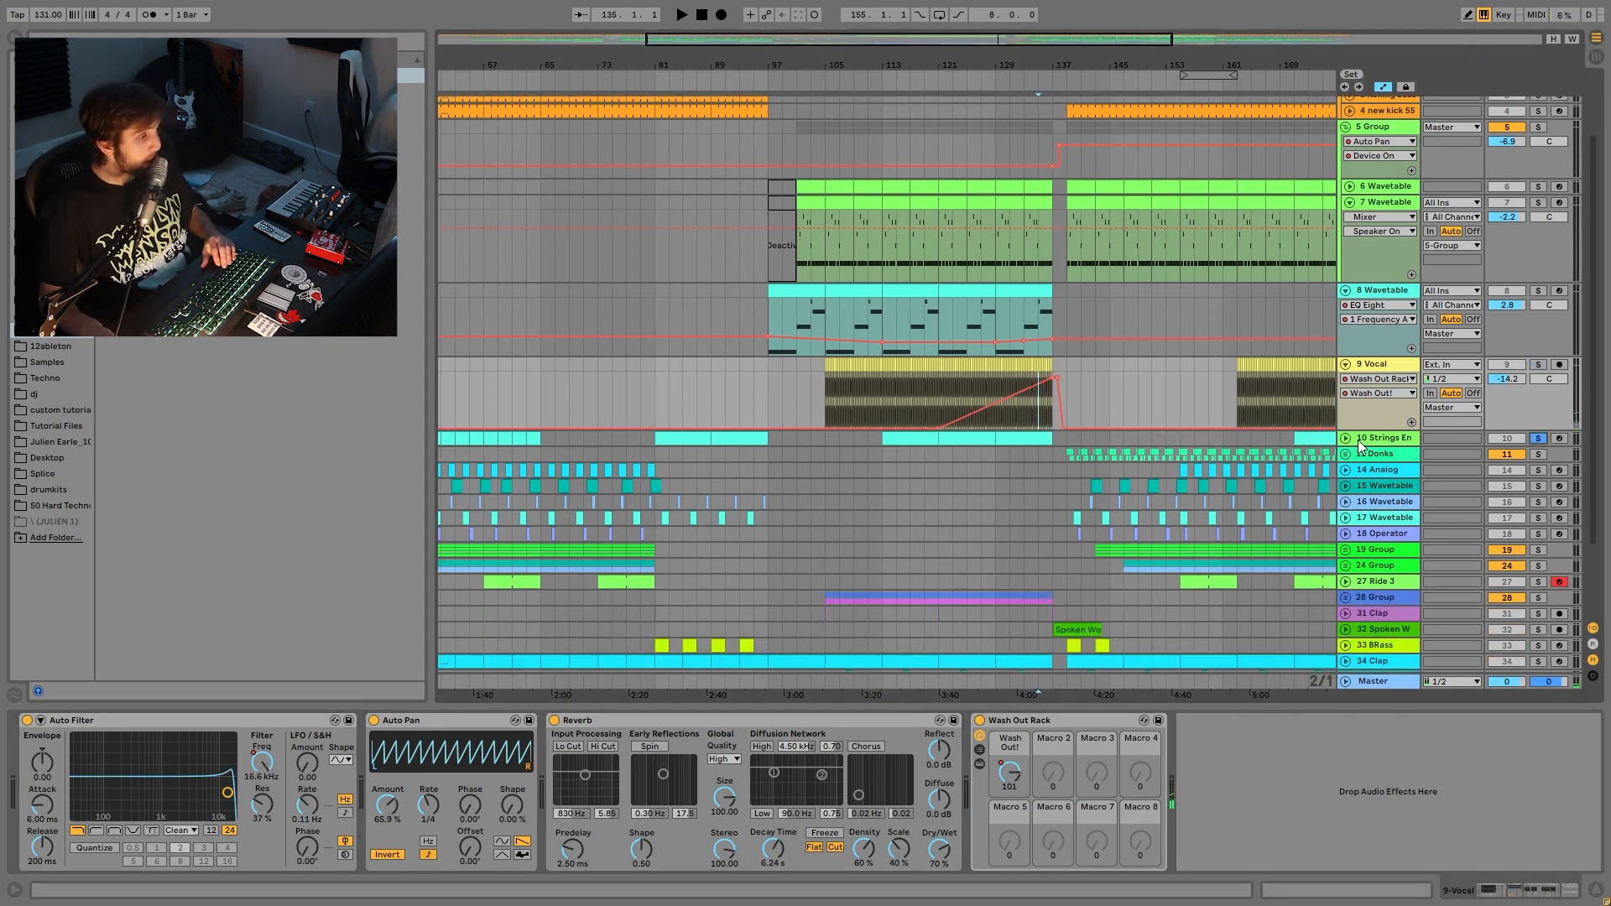
click(1345, 437)
click(963, 440)
key(space)
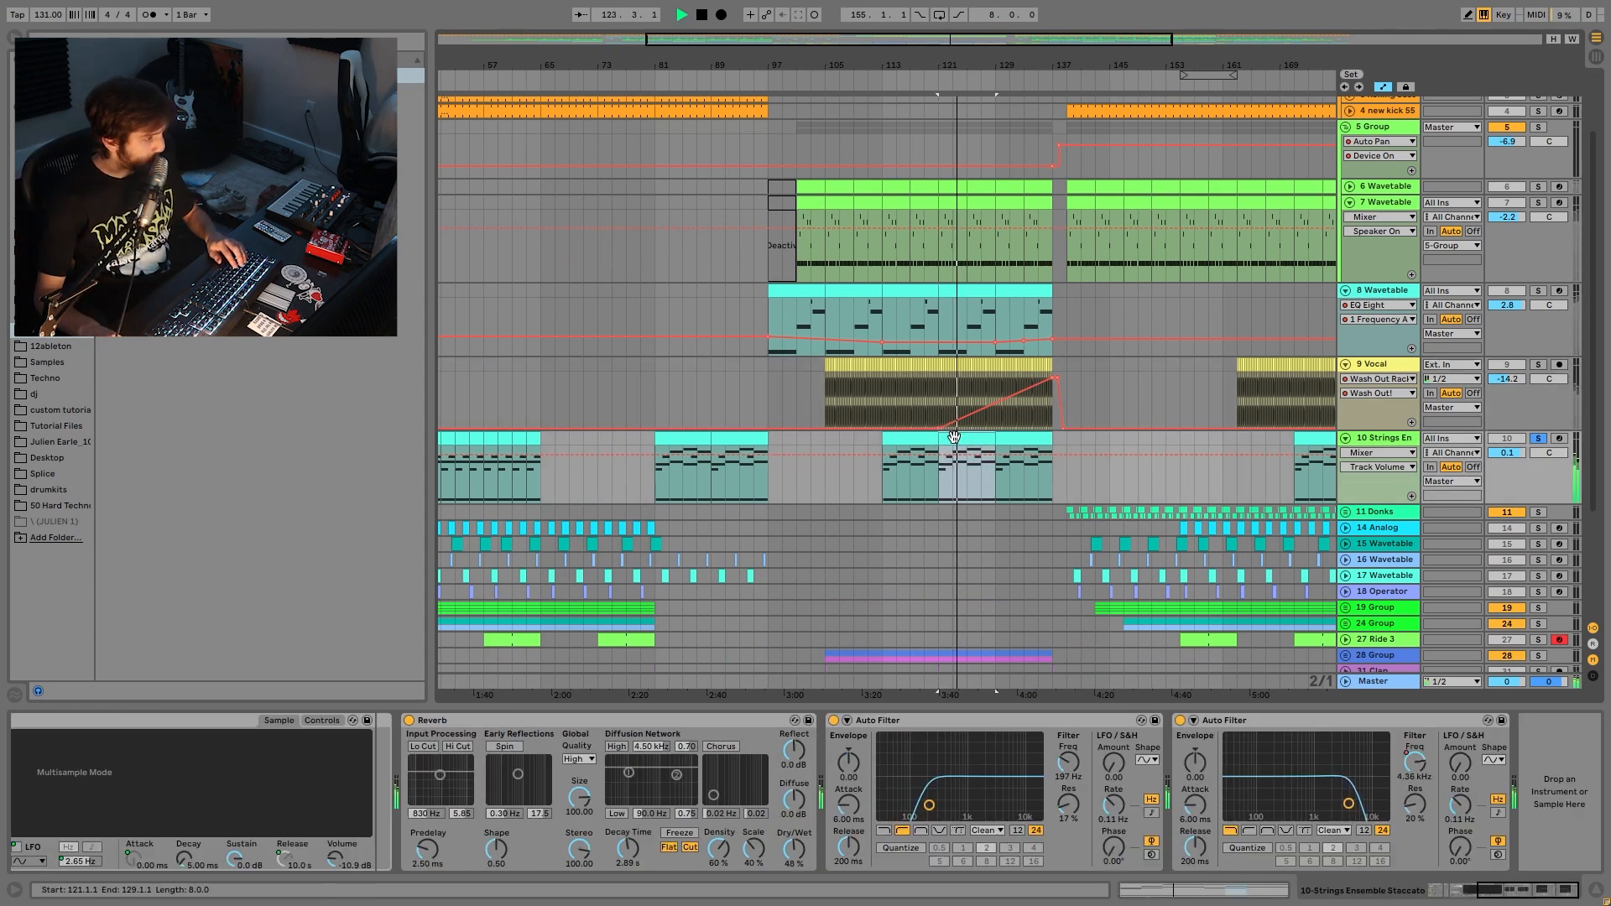
key(shift+Tab)
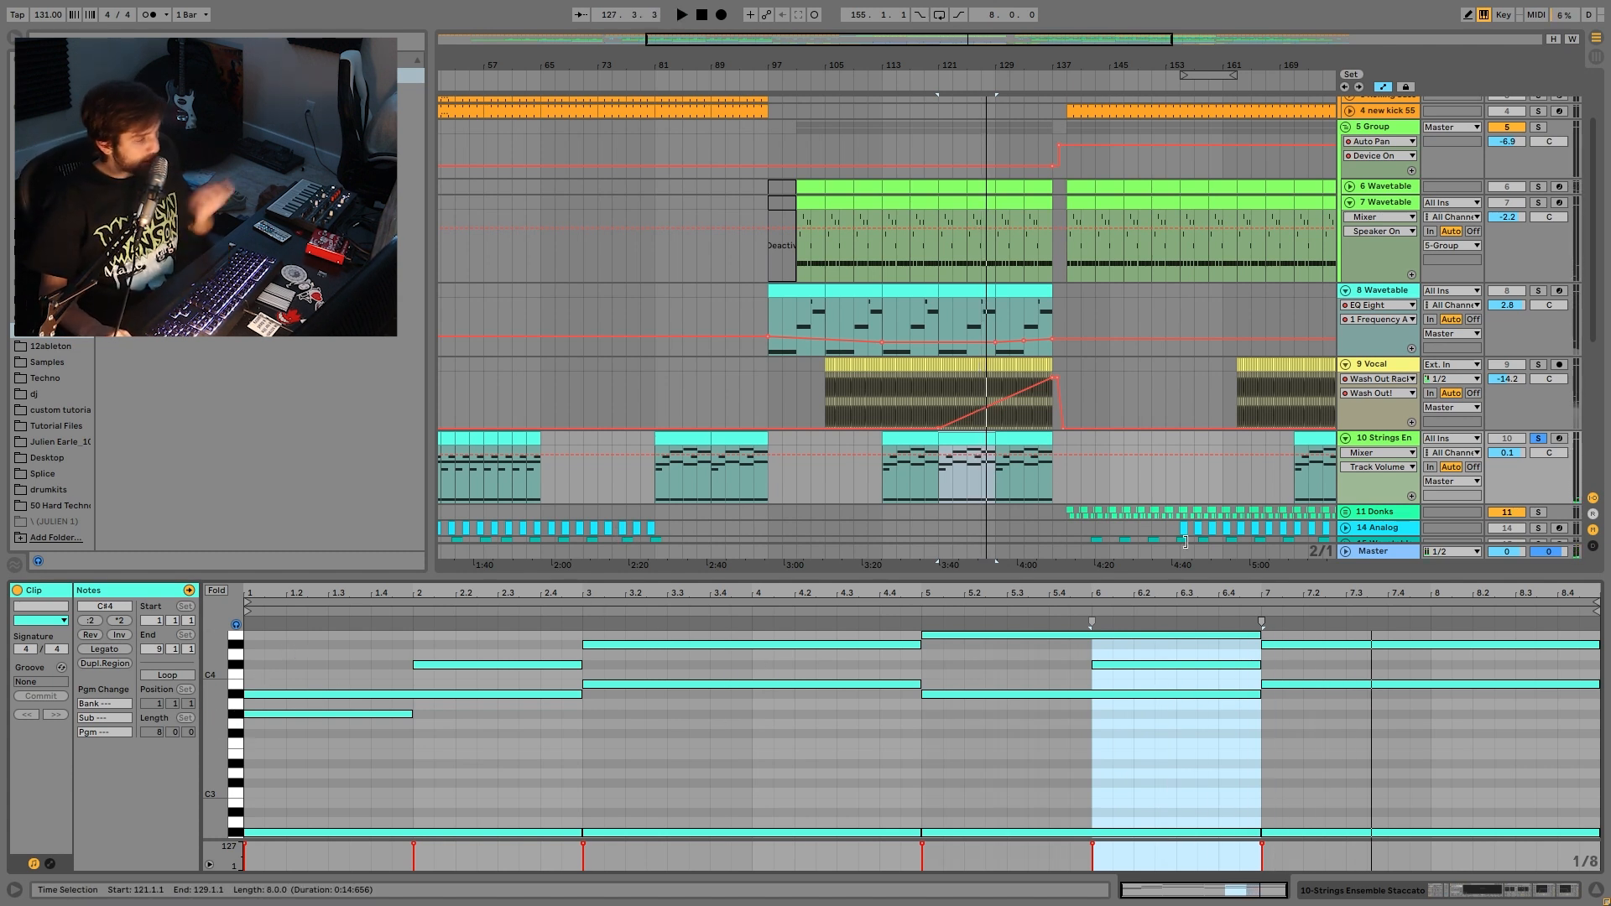
- Select the strings chord notes across bars 2–9 and play them back
mouse_move(211, 702)
mouse_down()
mouse_move(185, 702)
mouse_move(208, 702)
mouse_up()
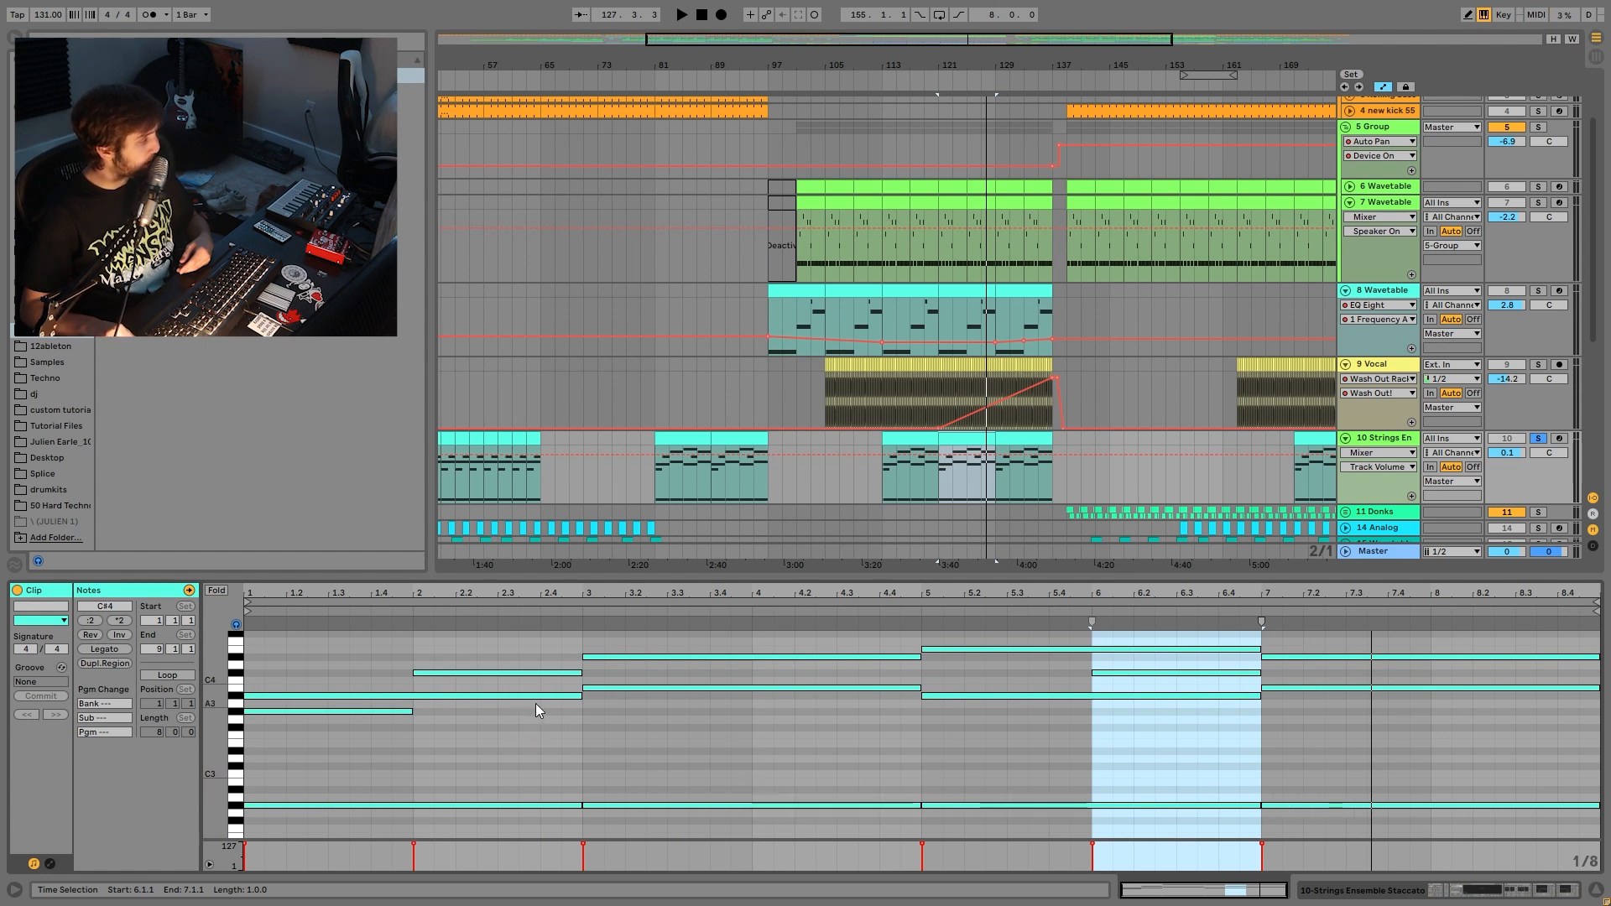
click(562, 698)
click(600, 689)
click(1127, 698)
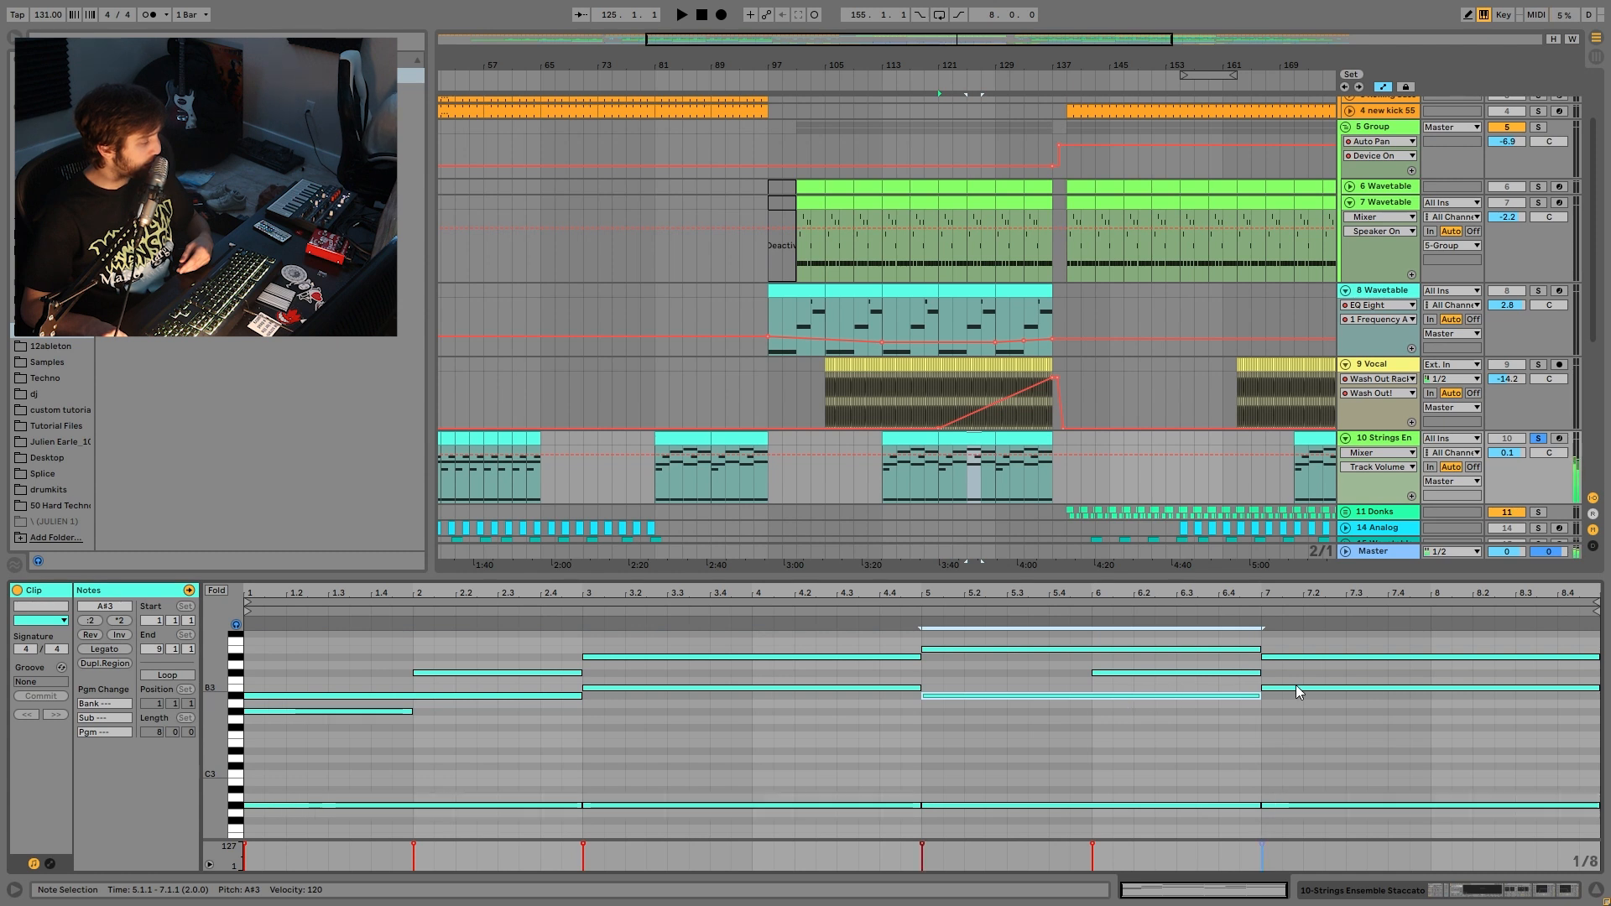
click(1295, 689)
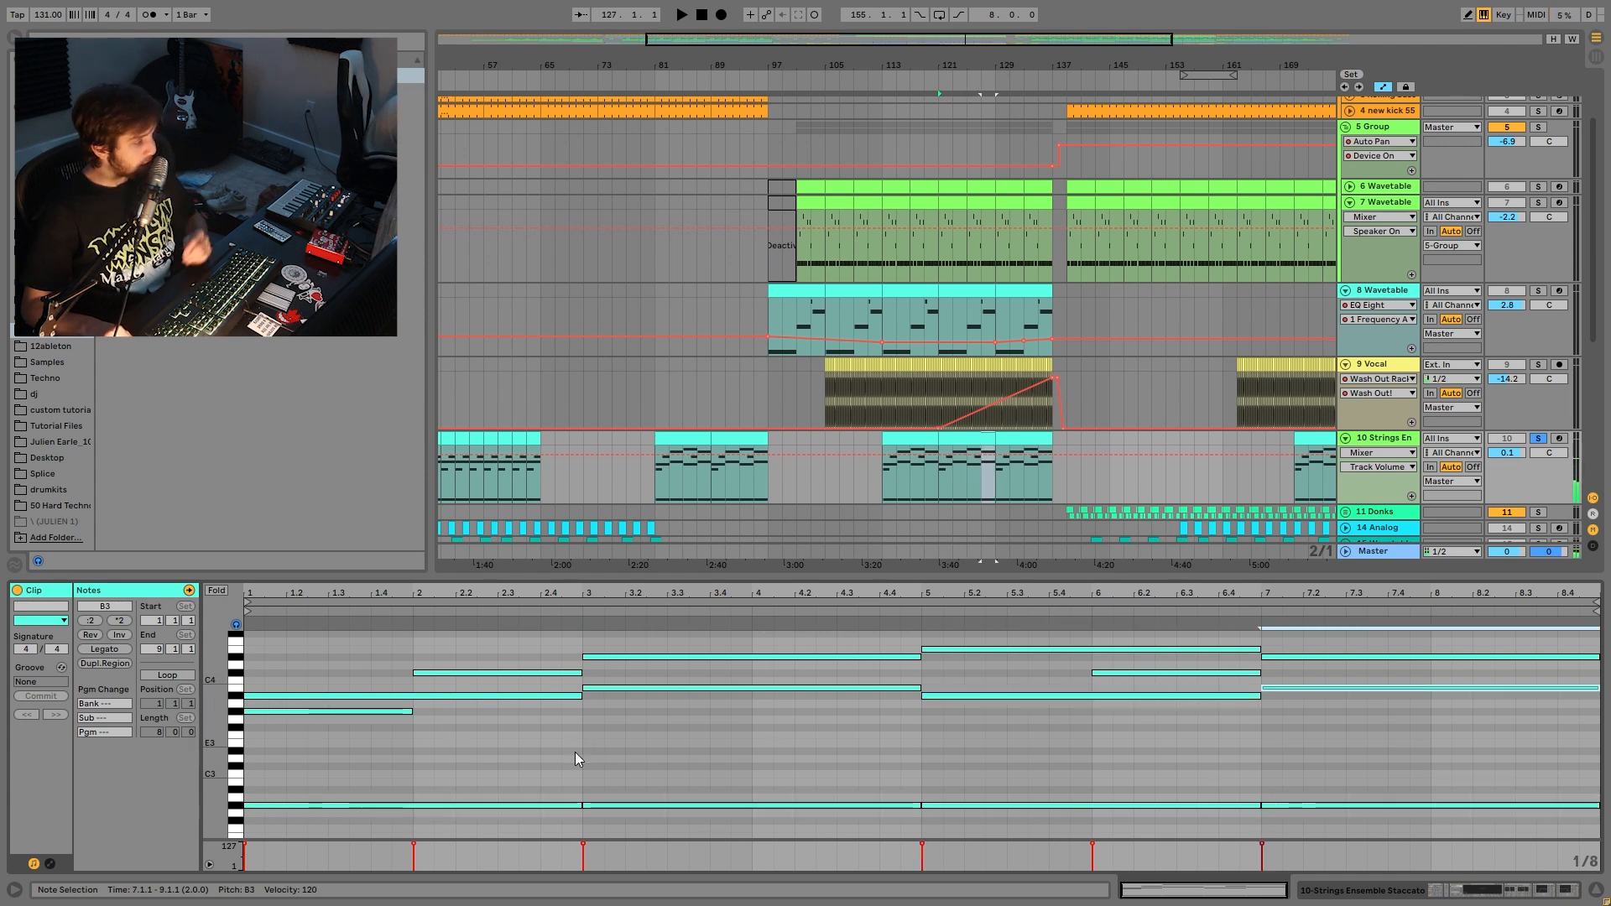
drag(562, 724, 1312, 688)
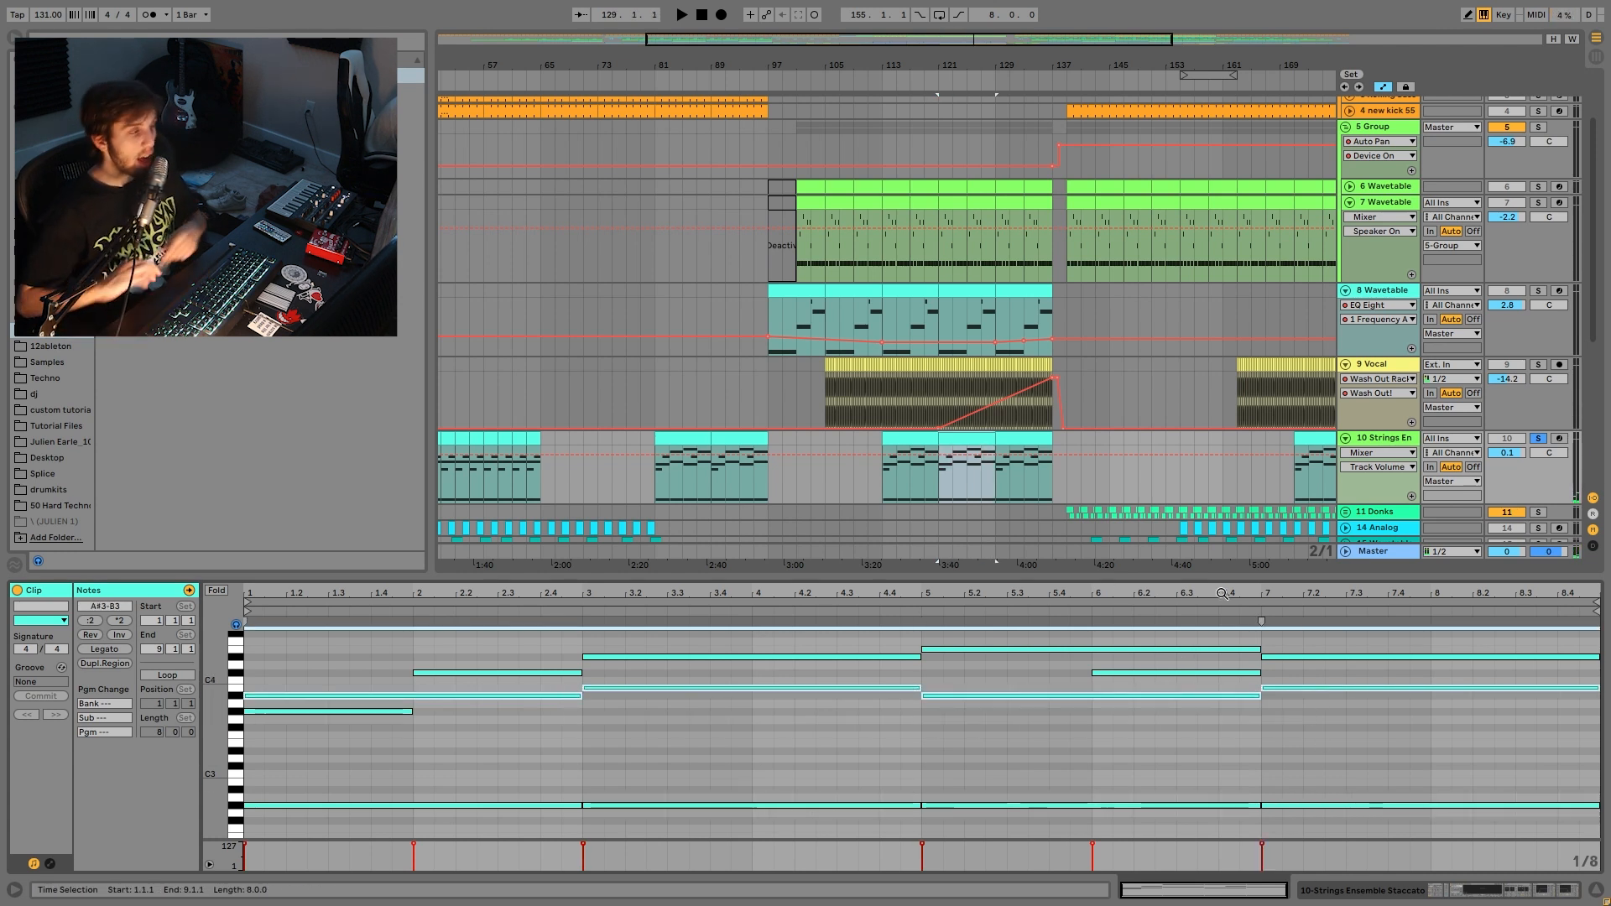
drag(552, 682, 1501, 837)
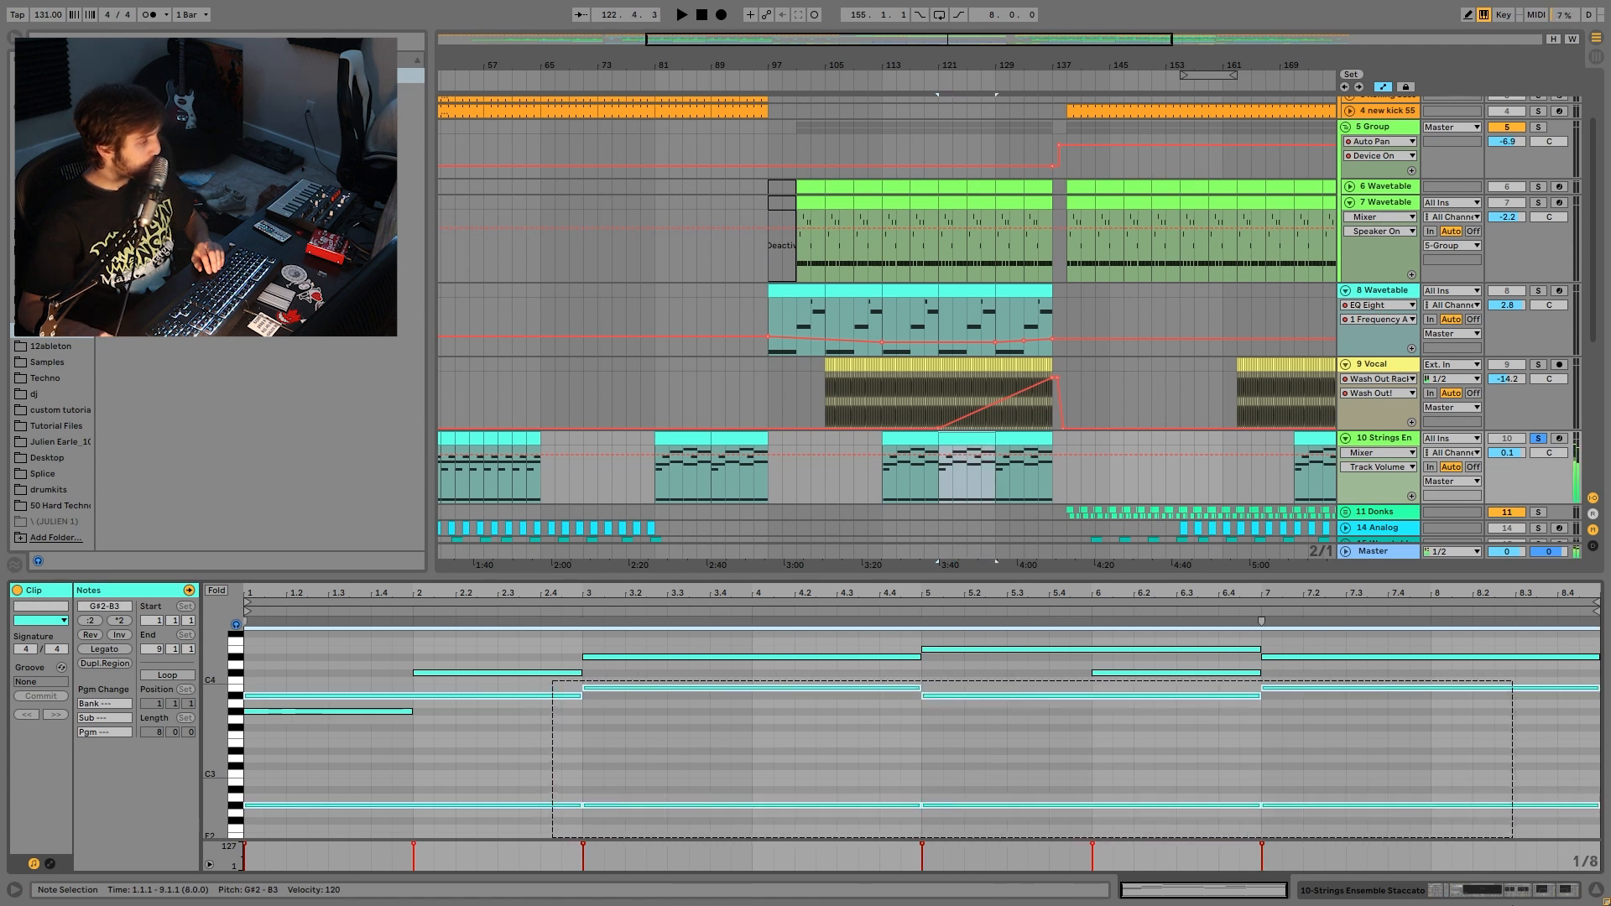
click(462, 673)
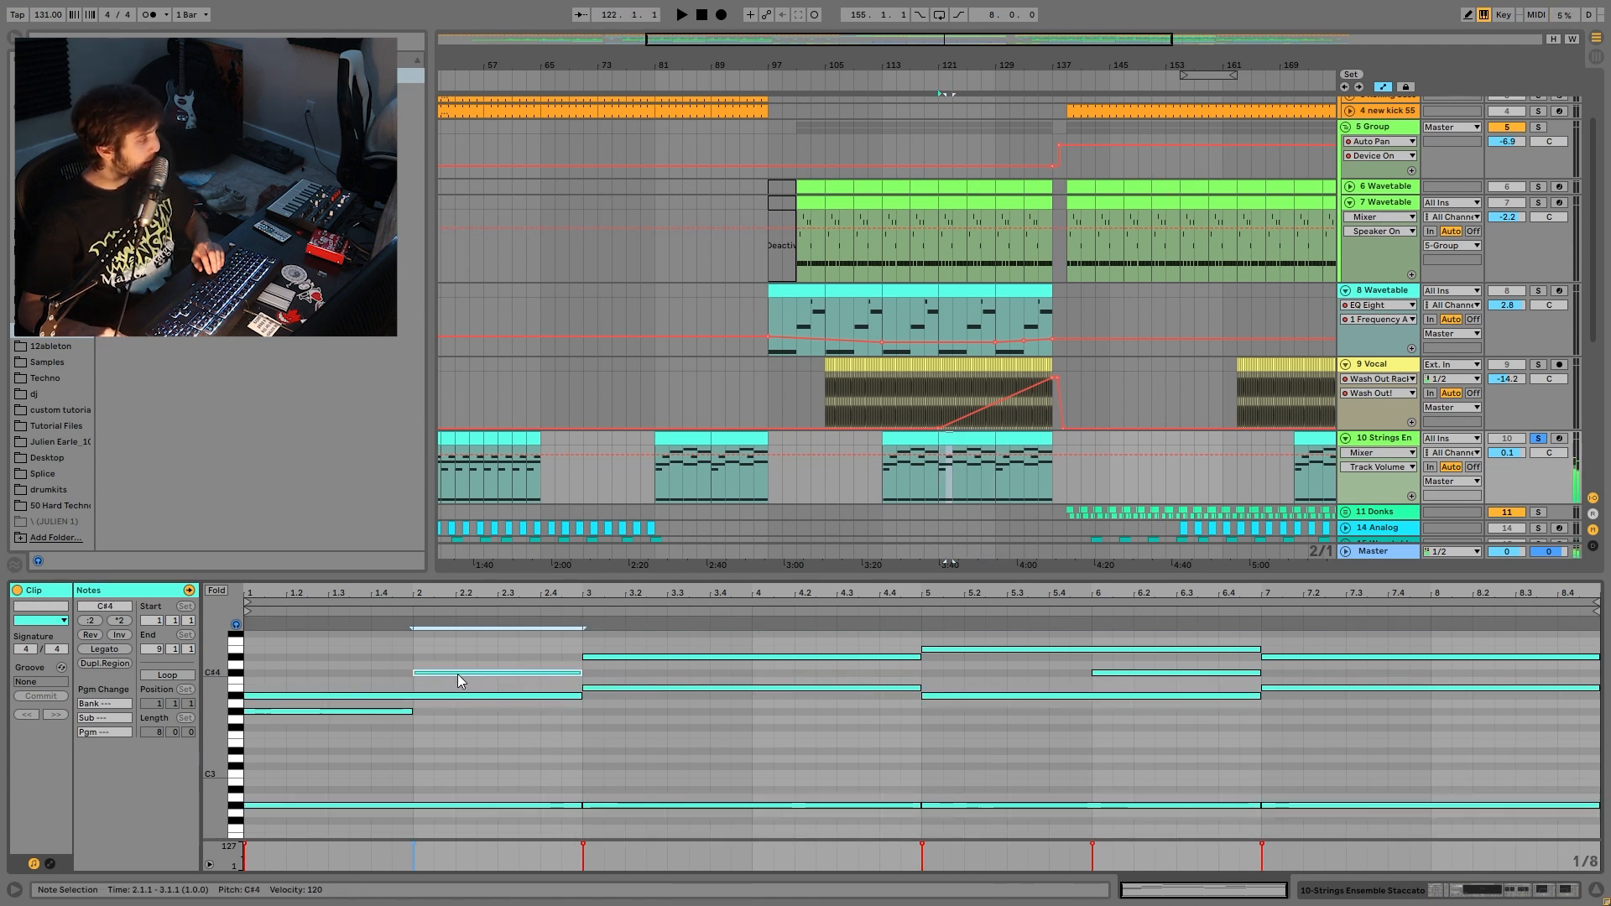
key(space)
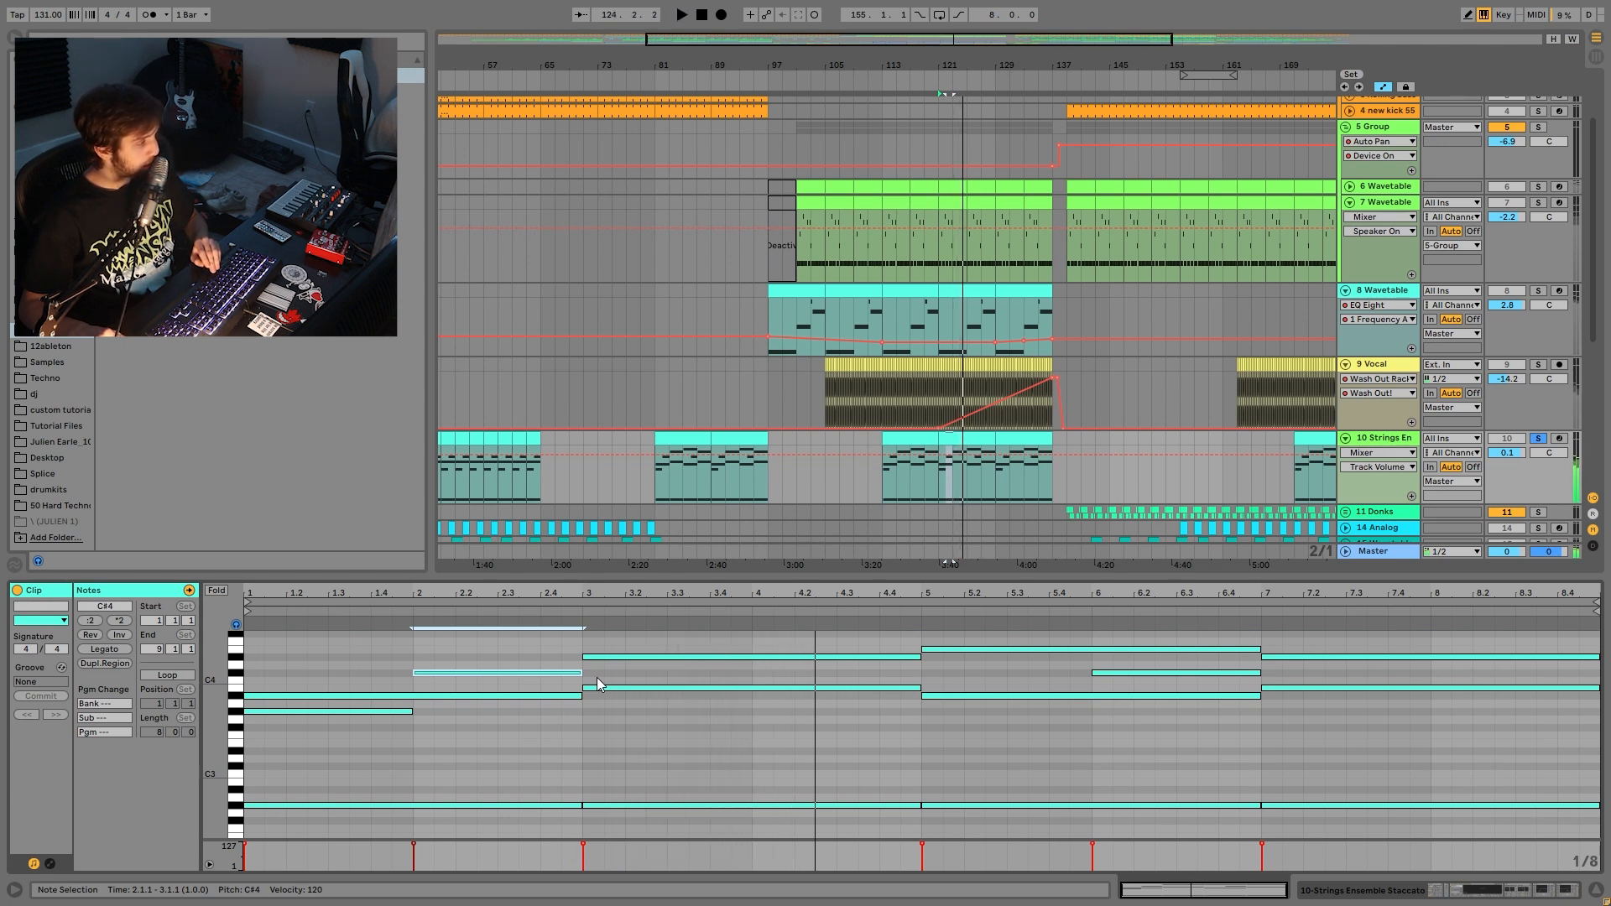
- Try lowering the D#4 note, undo it, then reselect the chord note pairs at bars 3–9 and replay
drag(619, 657, 631, 744)
key(ctrl+z)
drag(528, 717, 528, 659)
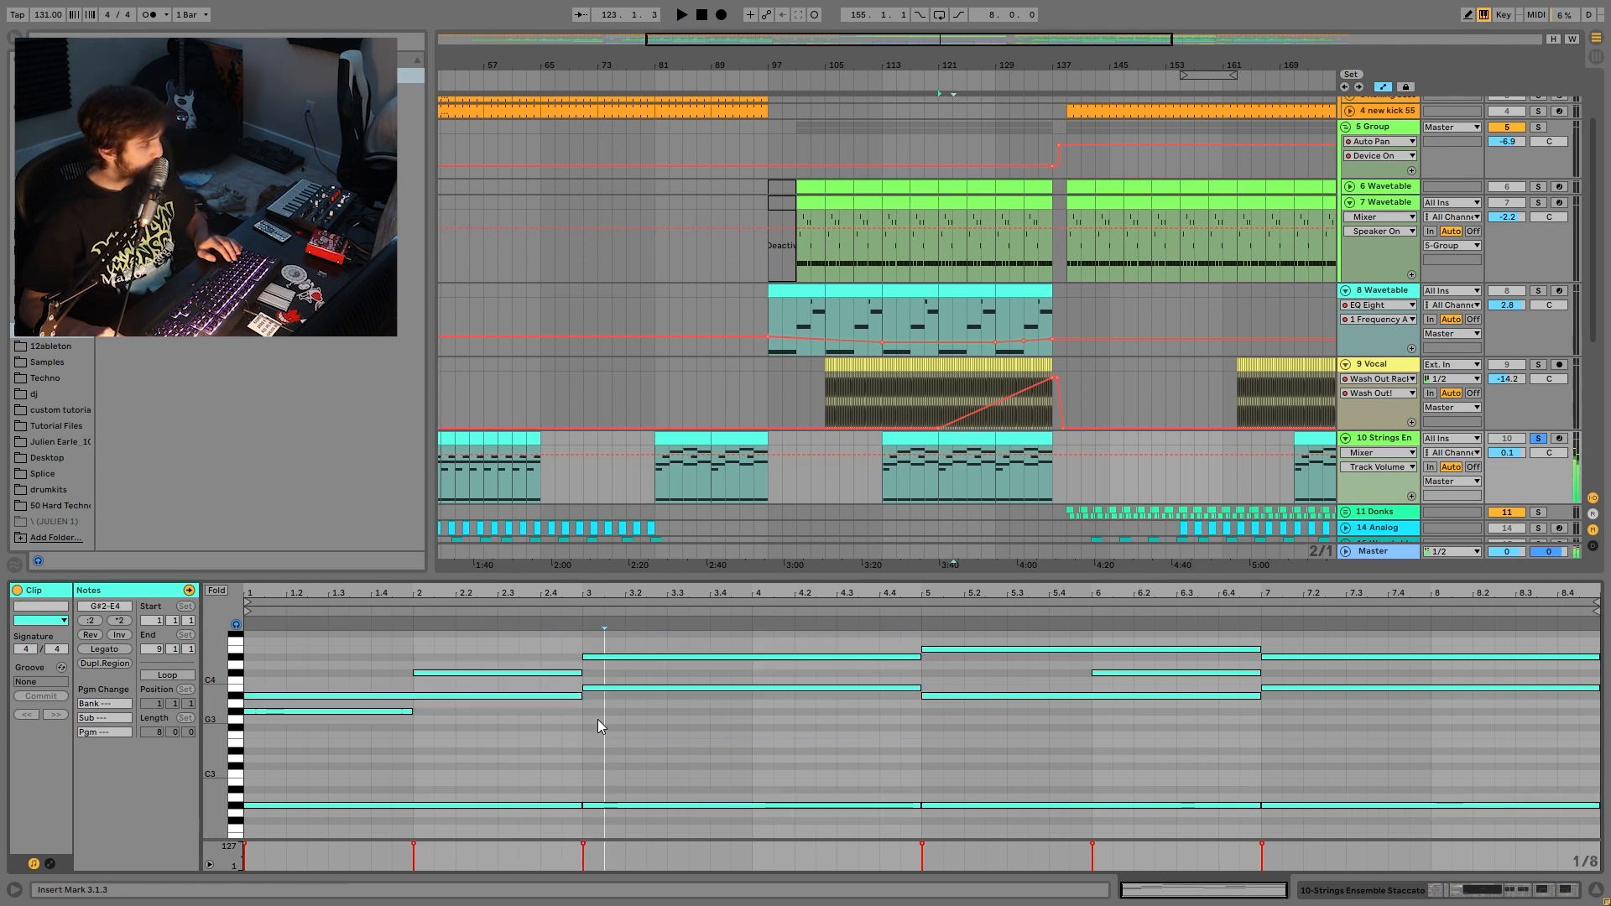
drag(969, 733, 1012, 642)
drag(1290, 703, 1329, 649)
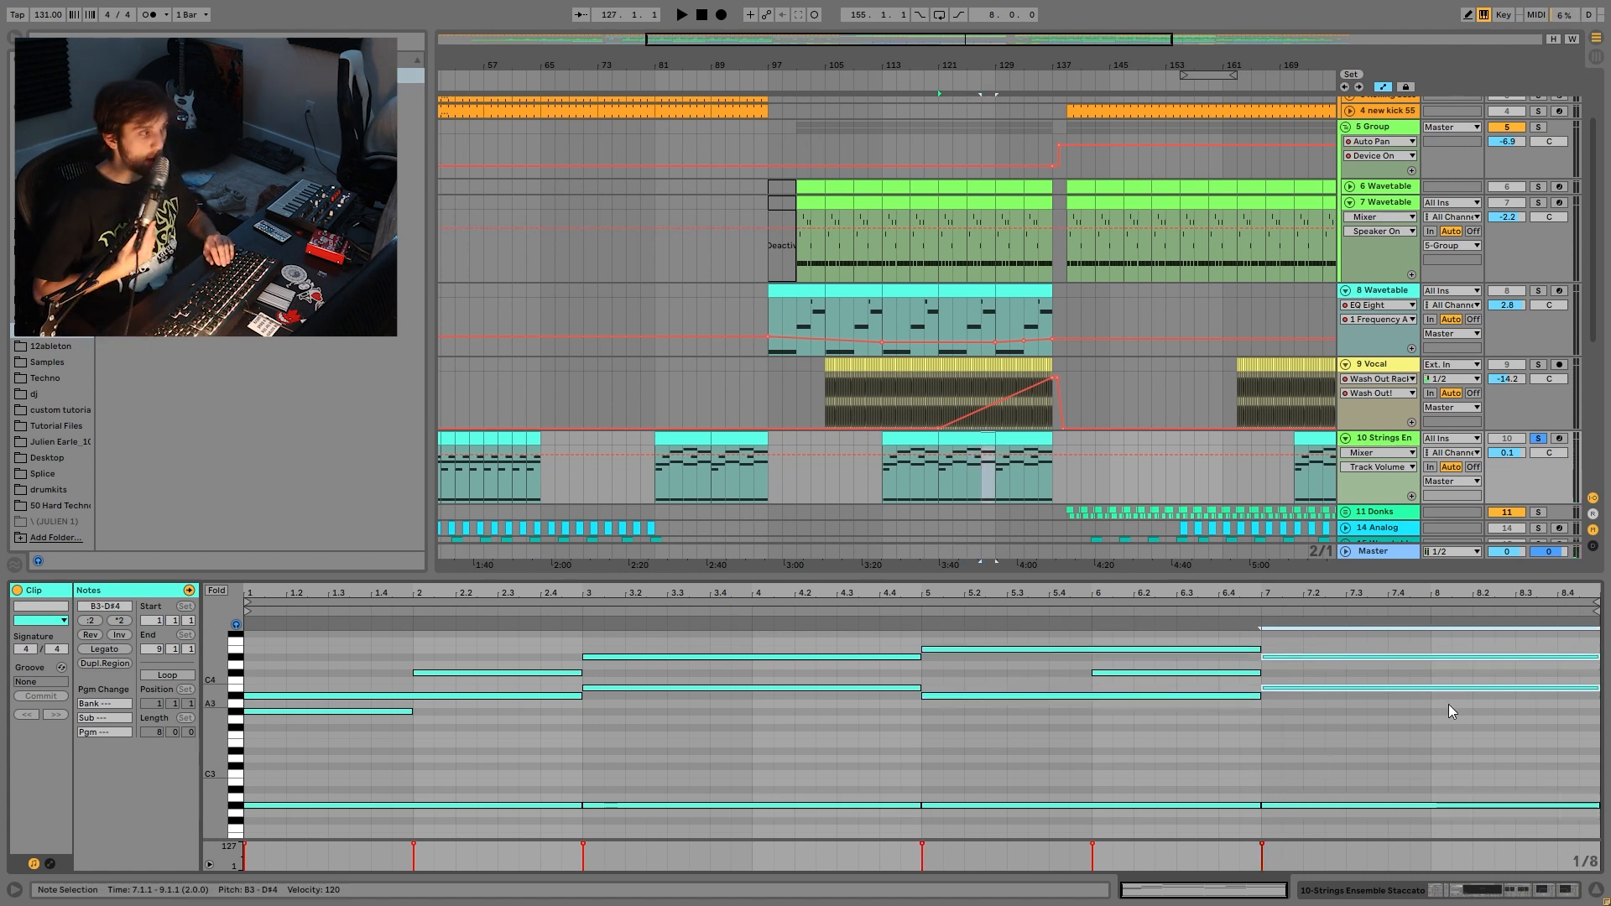
key(space)
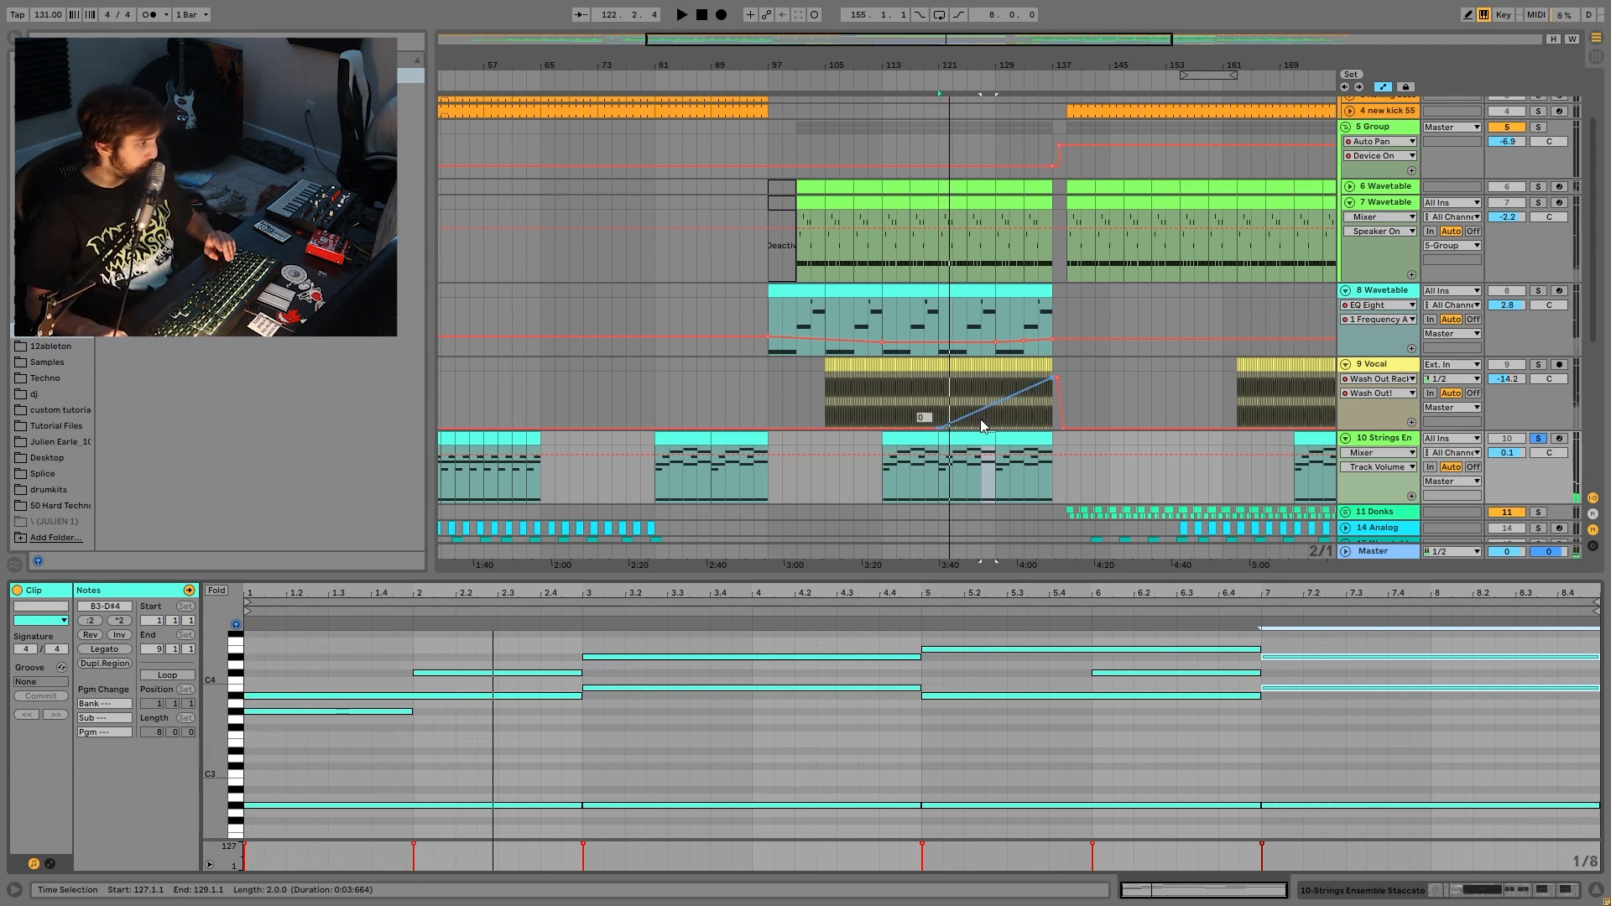
- Select bars 121–129, solo Group 5 and 8 Wavetable, and return to the Strings devices
click(962, 441)
key(space)
key(space)
click(1538, 127)
click(1538, 290)
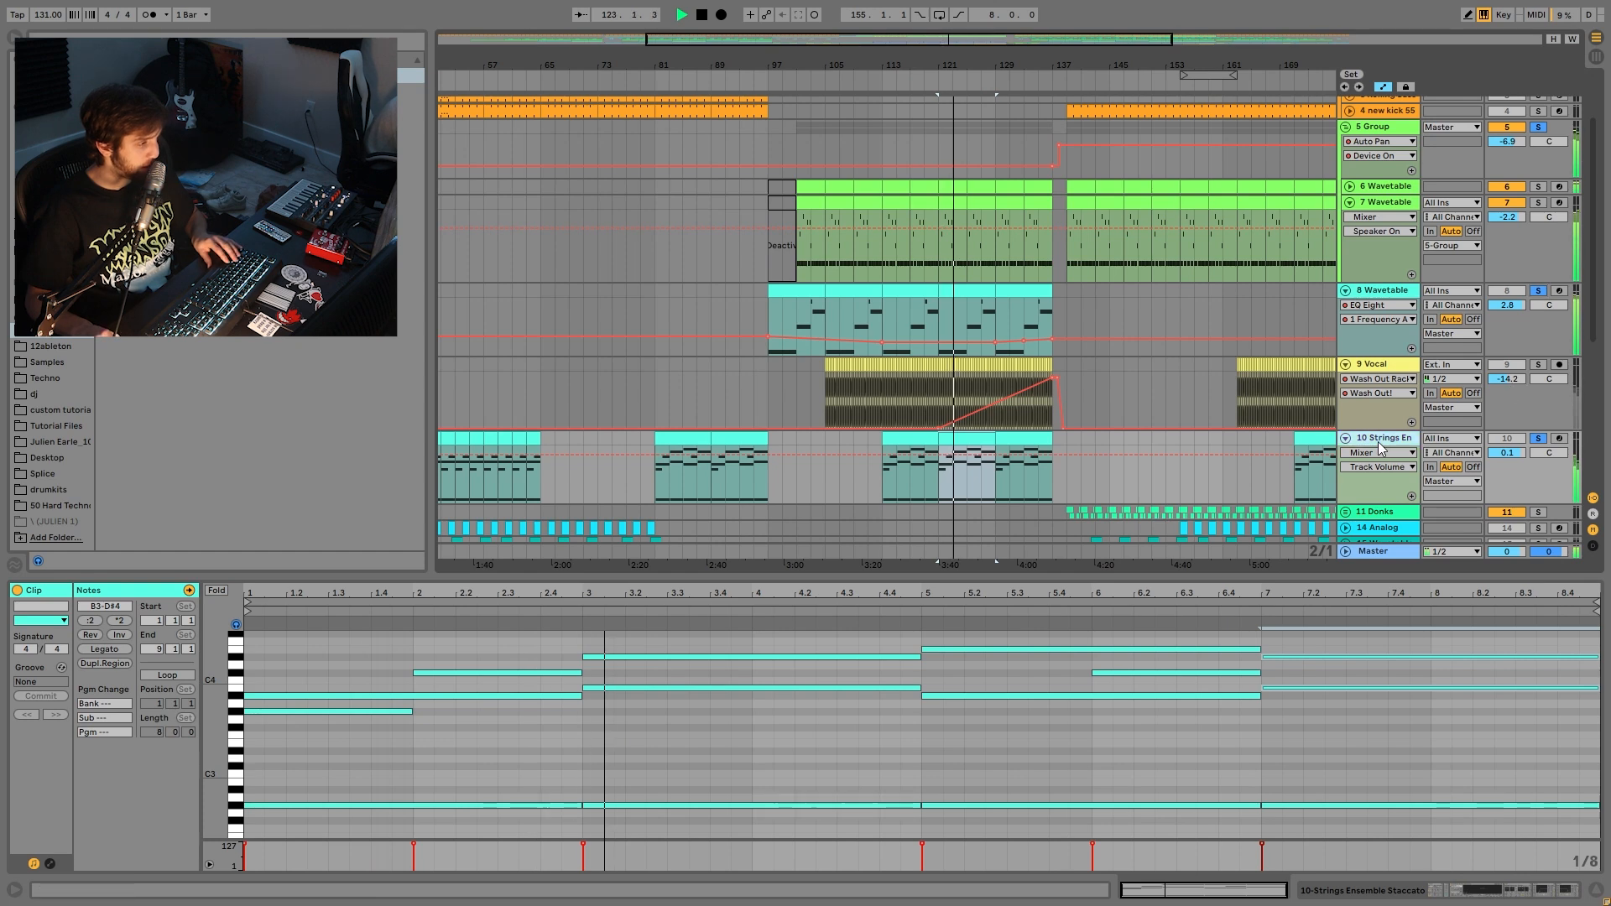
click(1377, 442)
key(space)
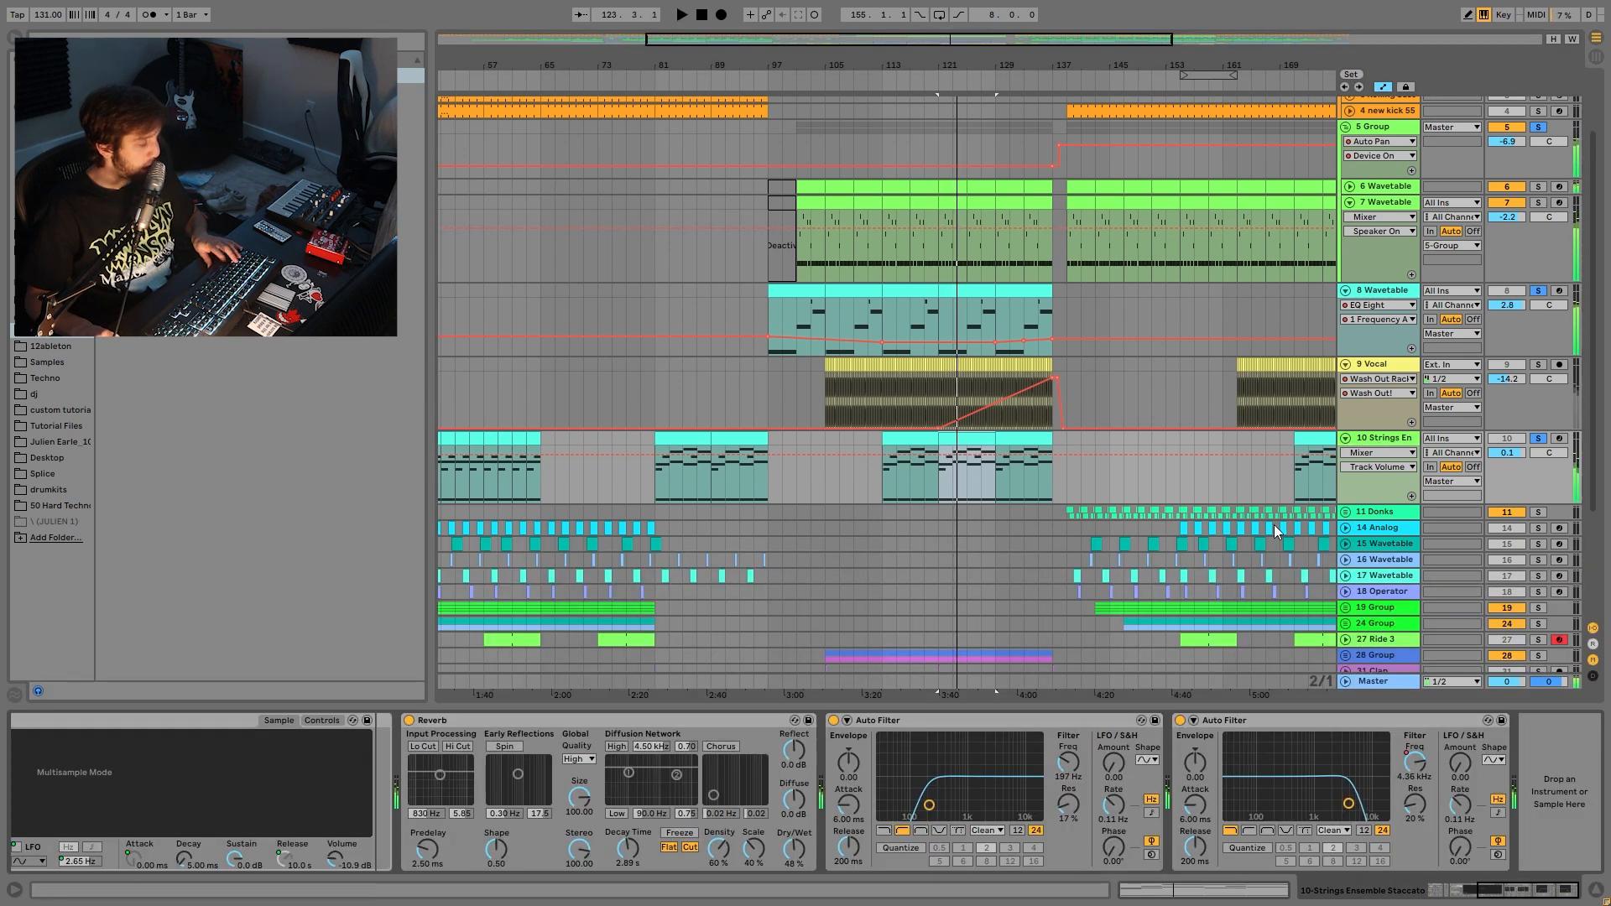
- Unsolo the other tracks so only Strings stays soloed, and play the selection
click(1538, 438)
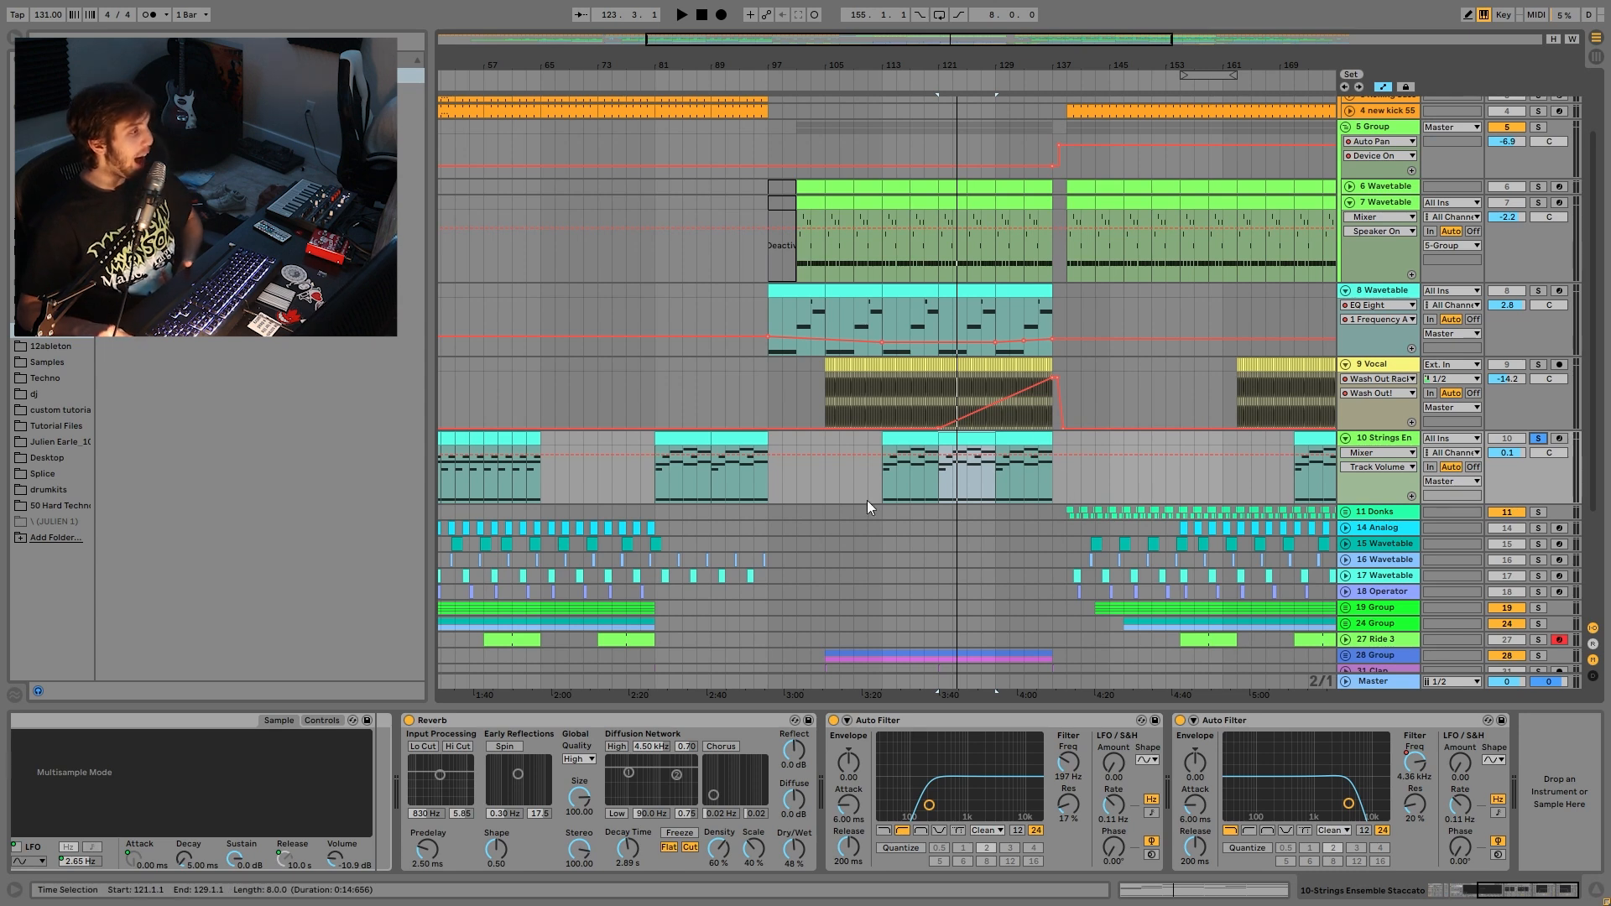
click(1397, 366)
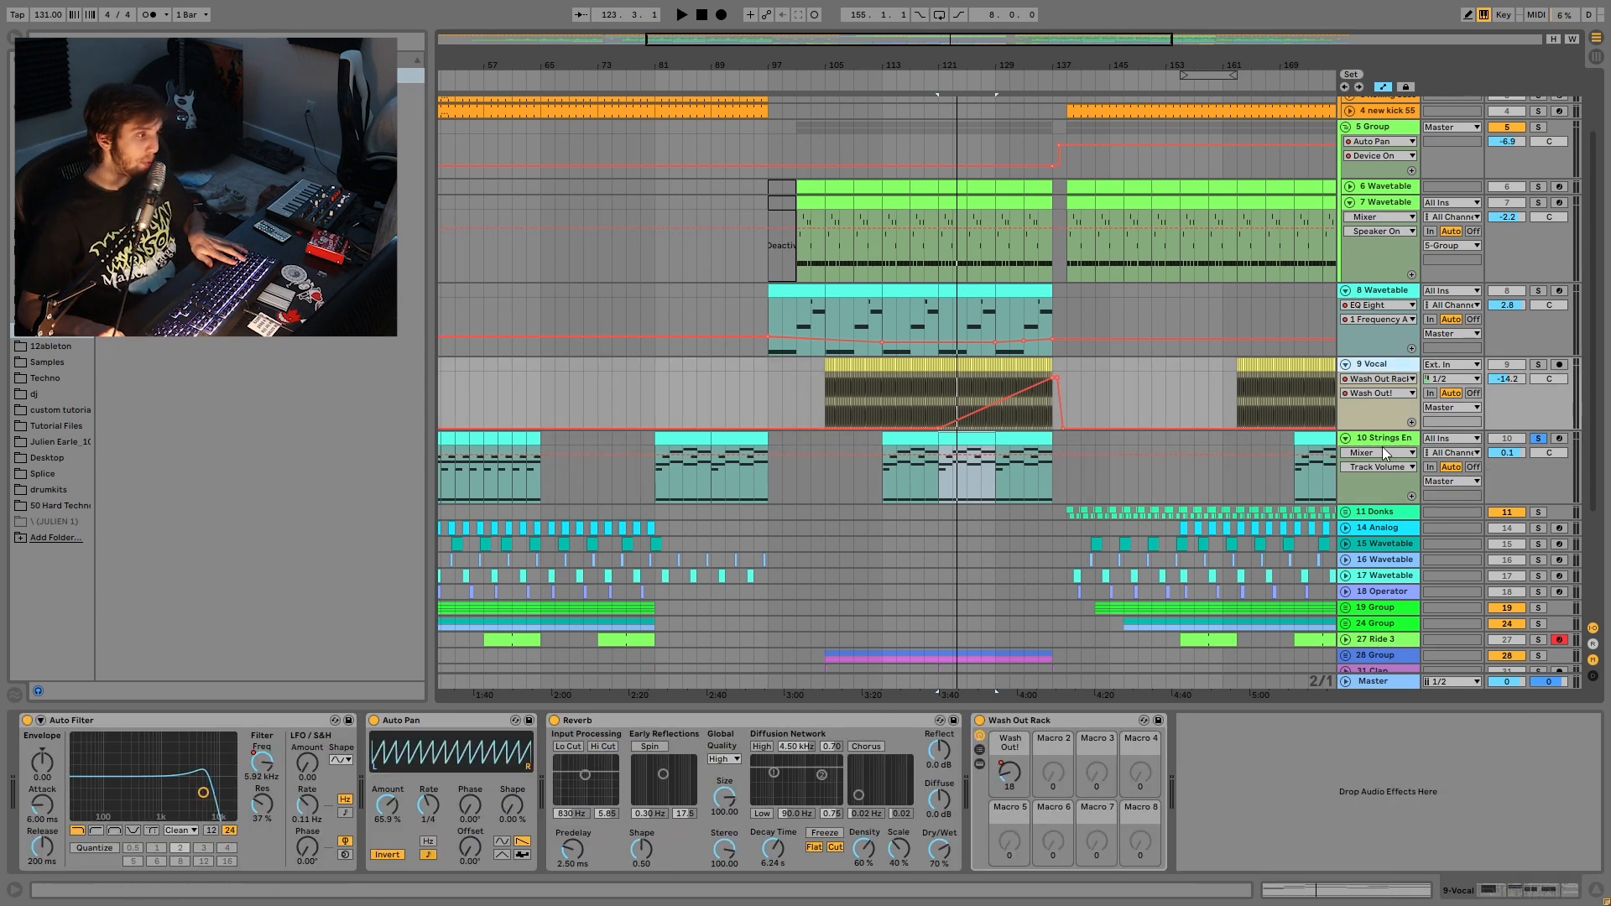
click(1388, 440)
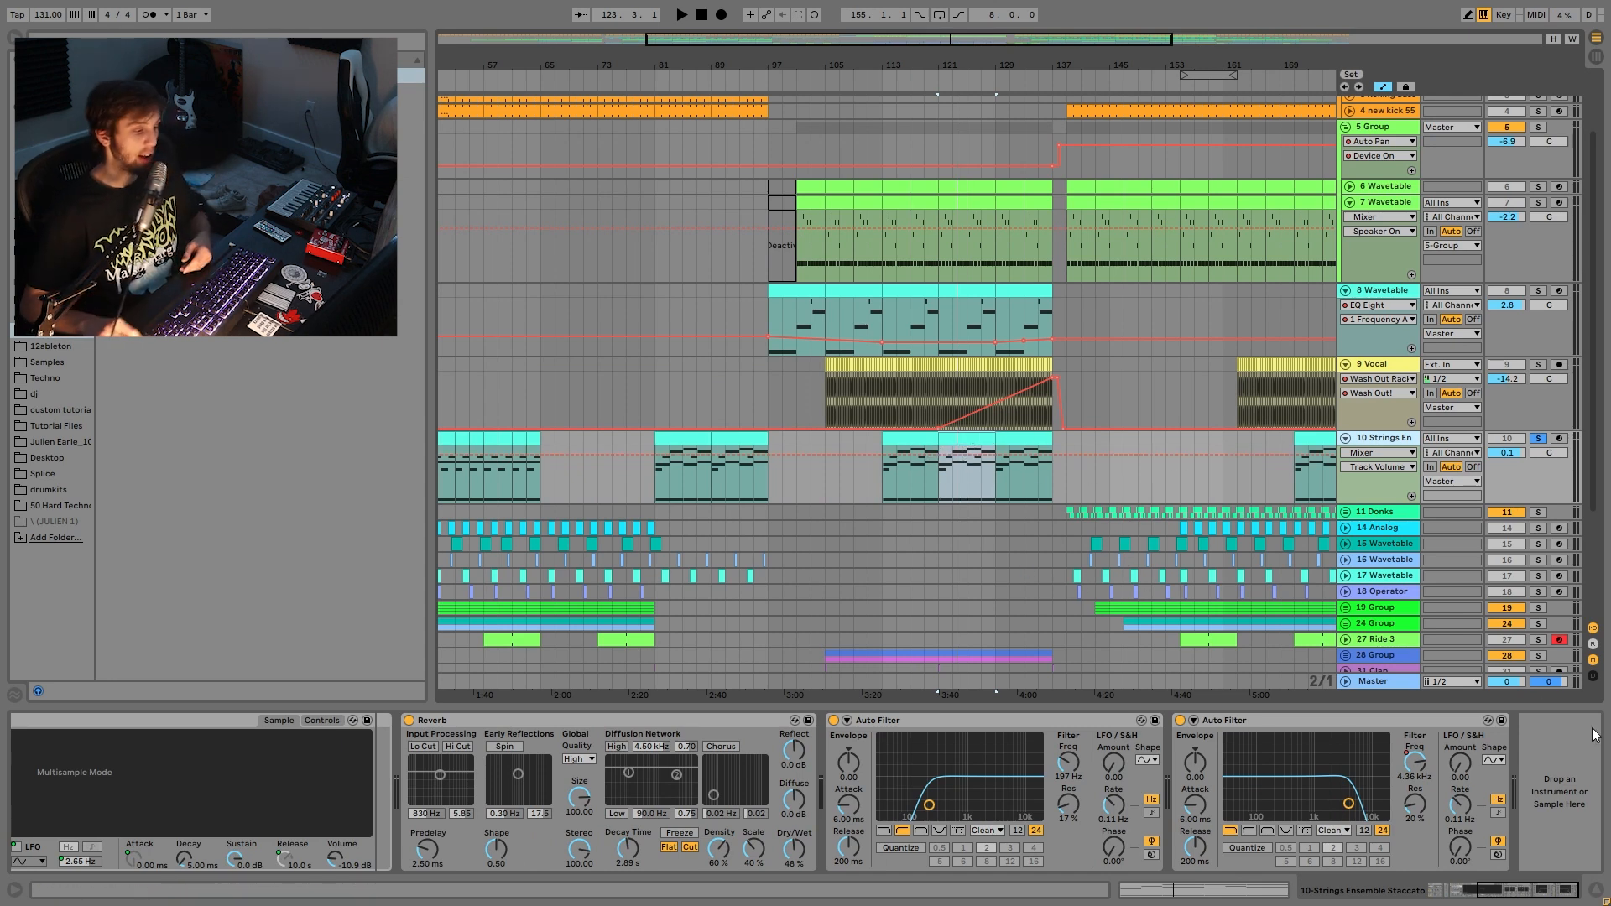
drag(1492, 886, 984, 895)
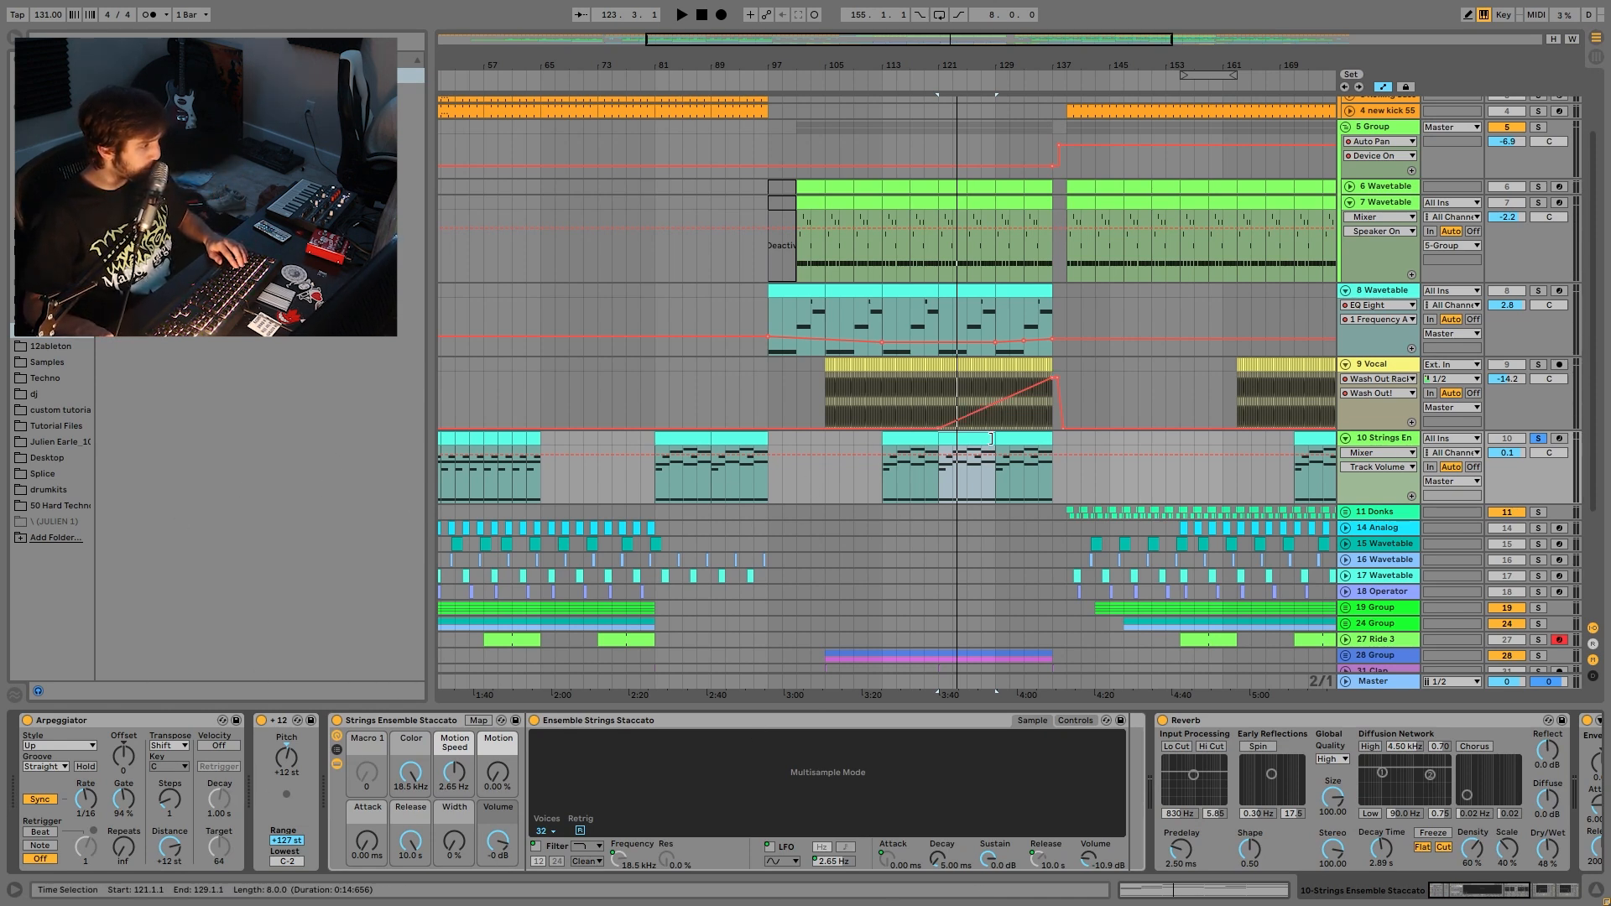
key(space)
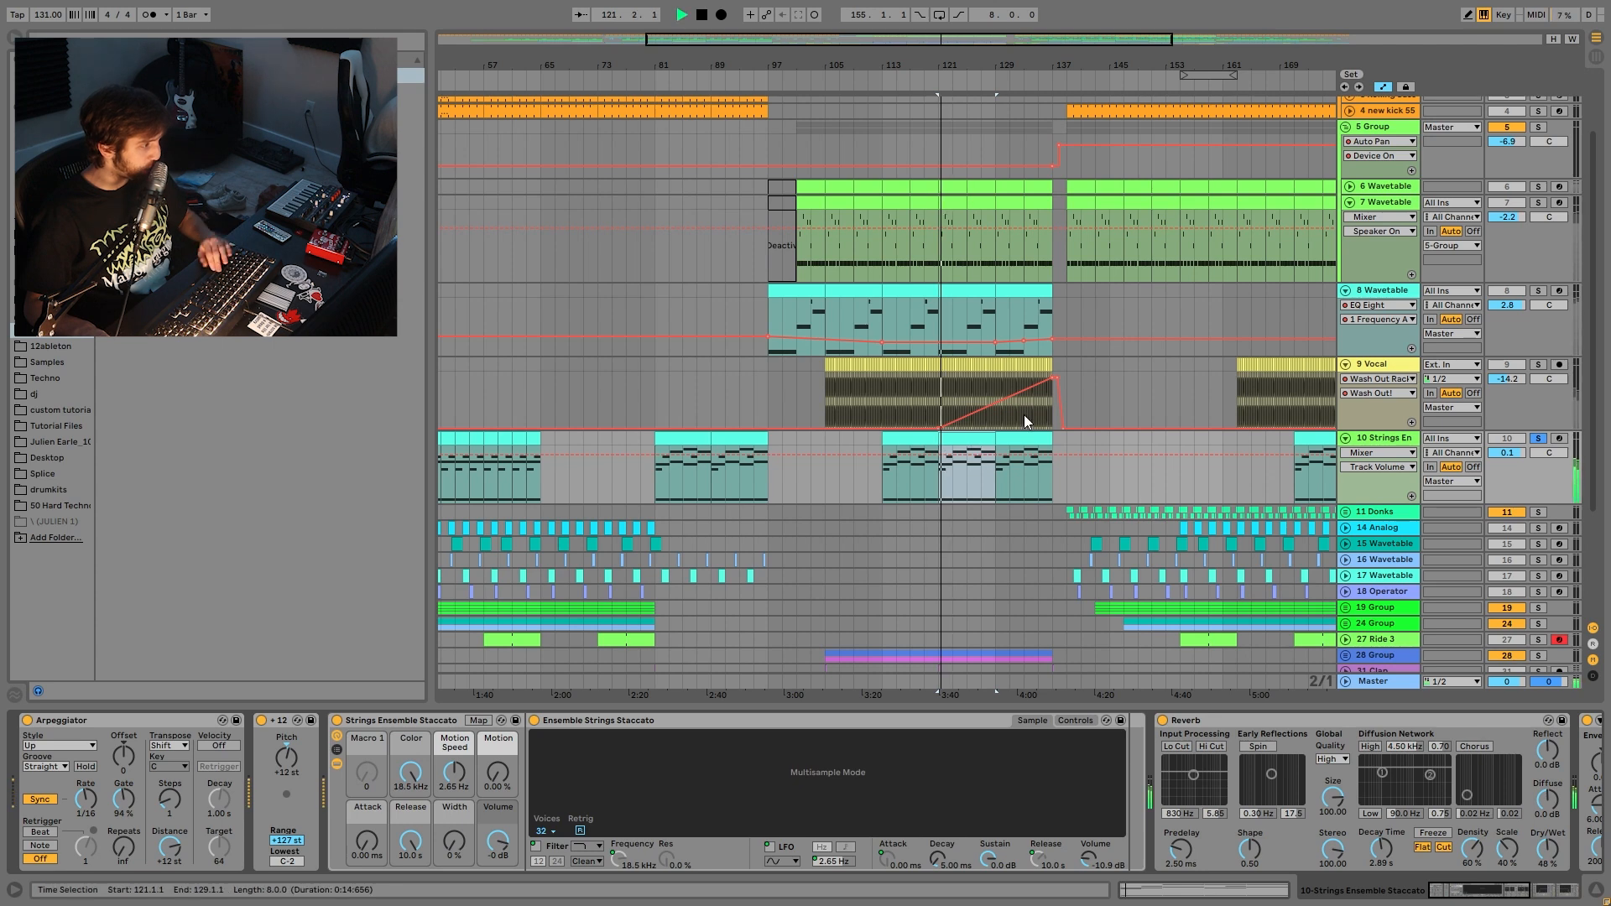
- Play the strings from bar 125 several times, checking the clip notes and returning to its devices
click(968, 490)
key(space)
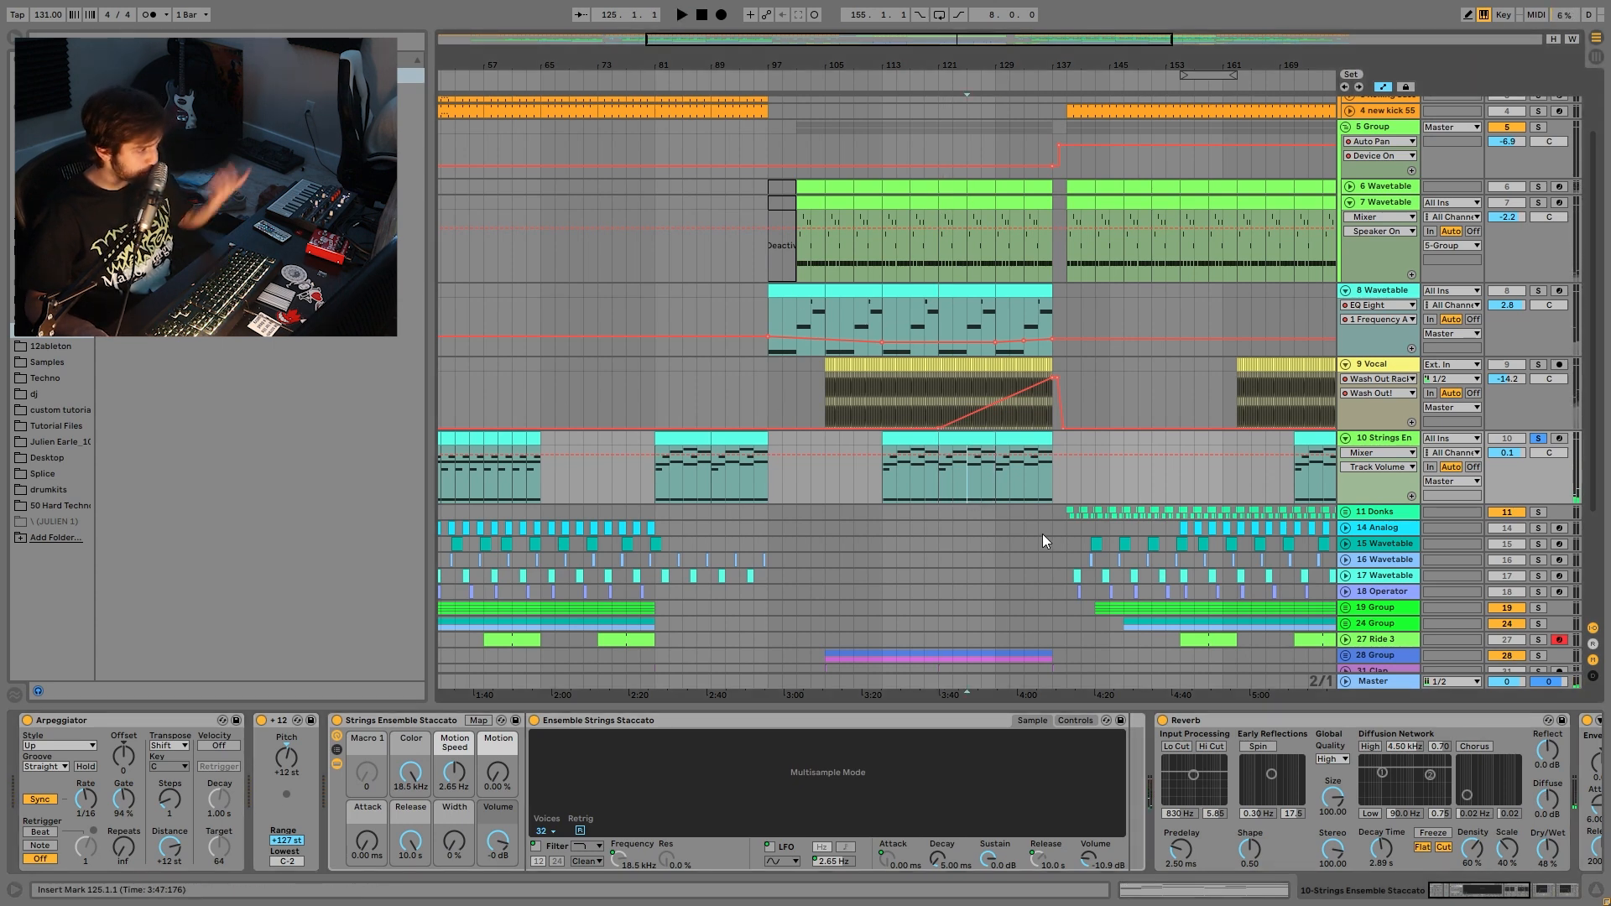
key(space)
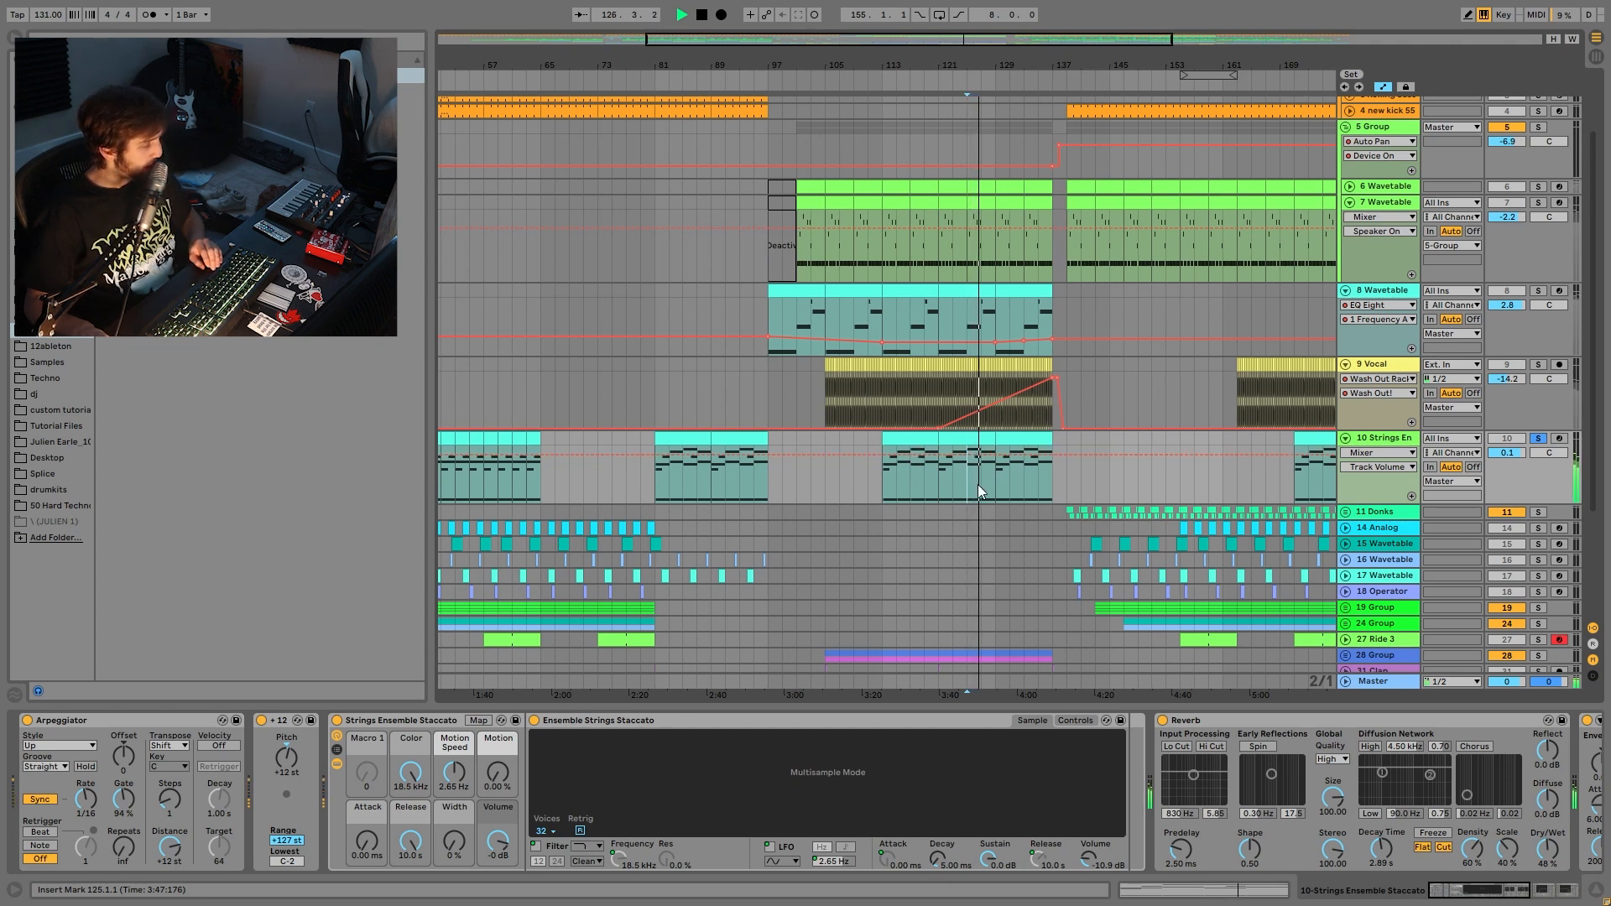
key(space)
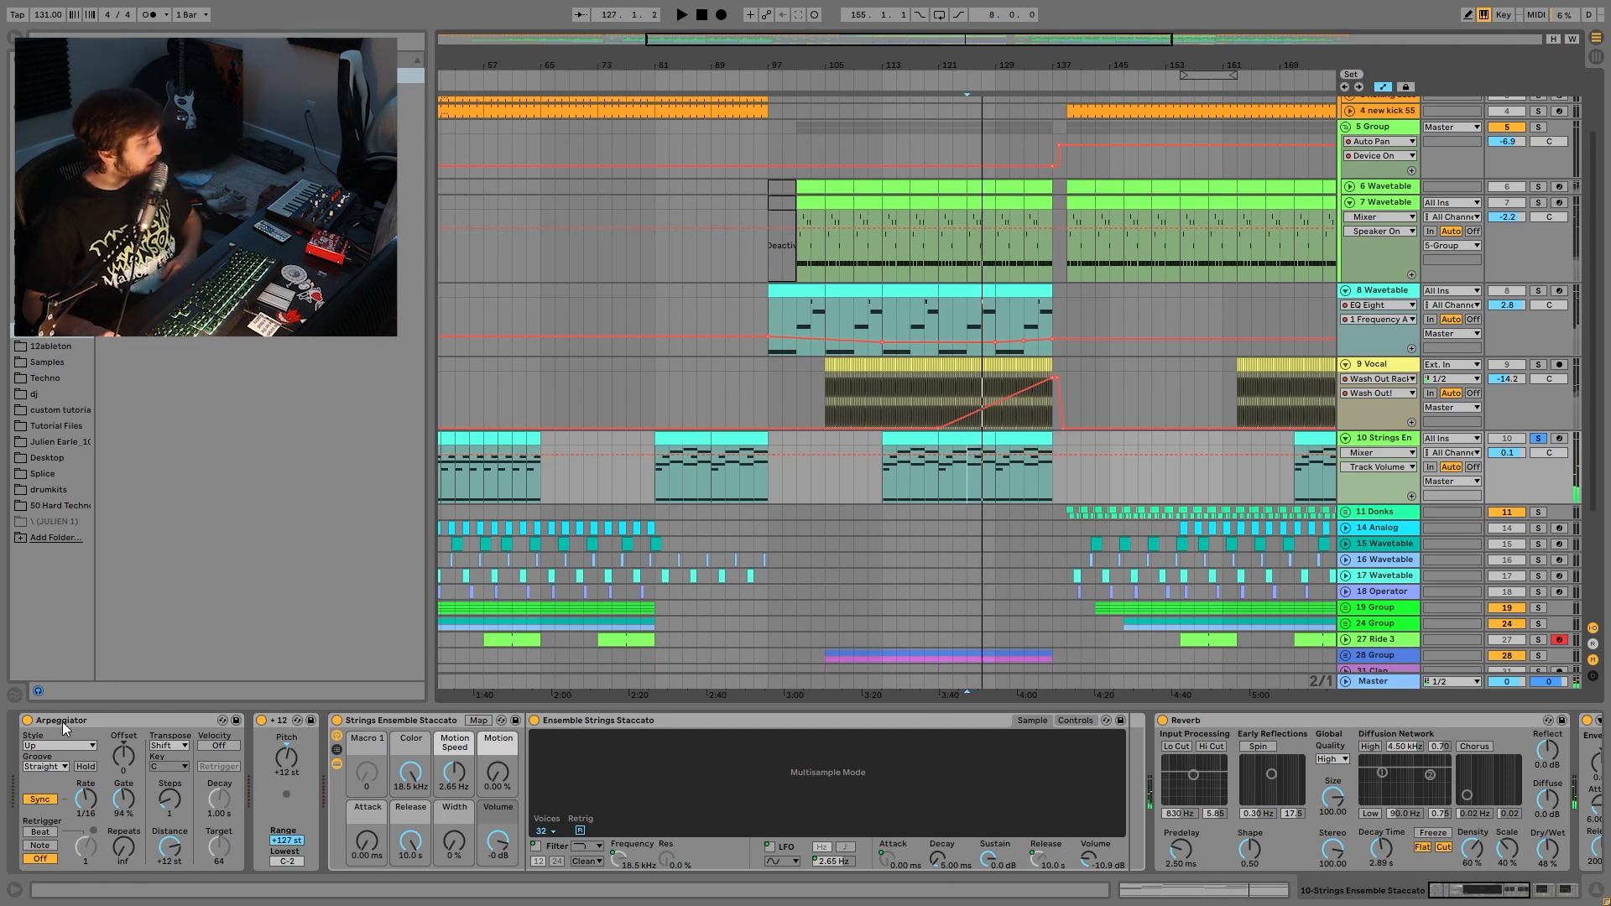
key(space)
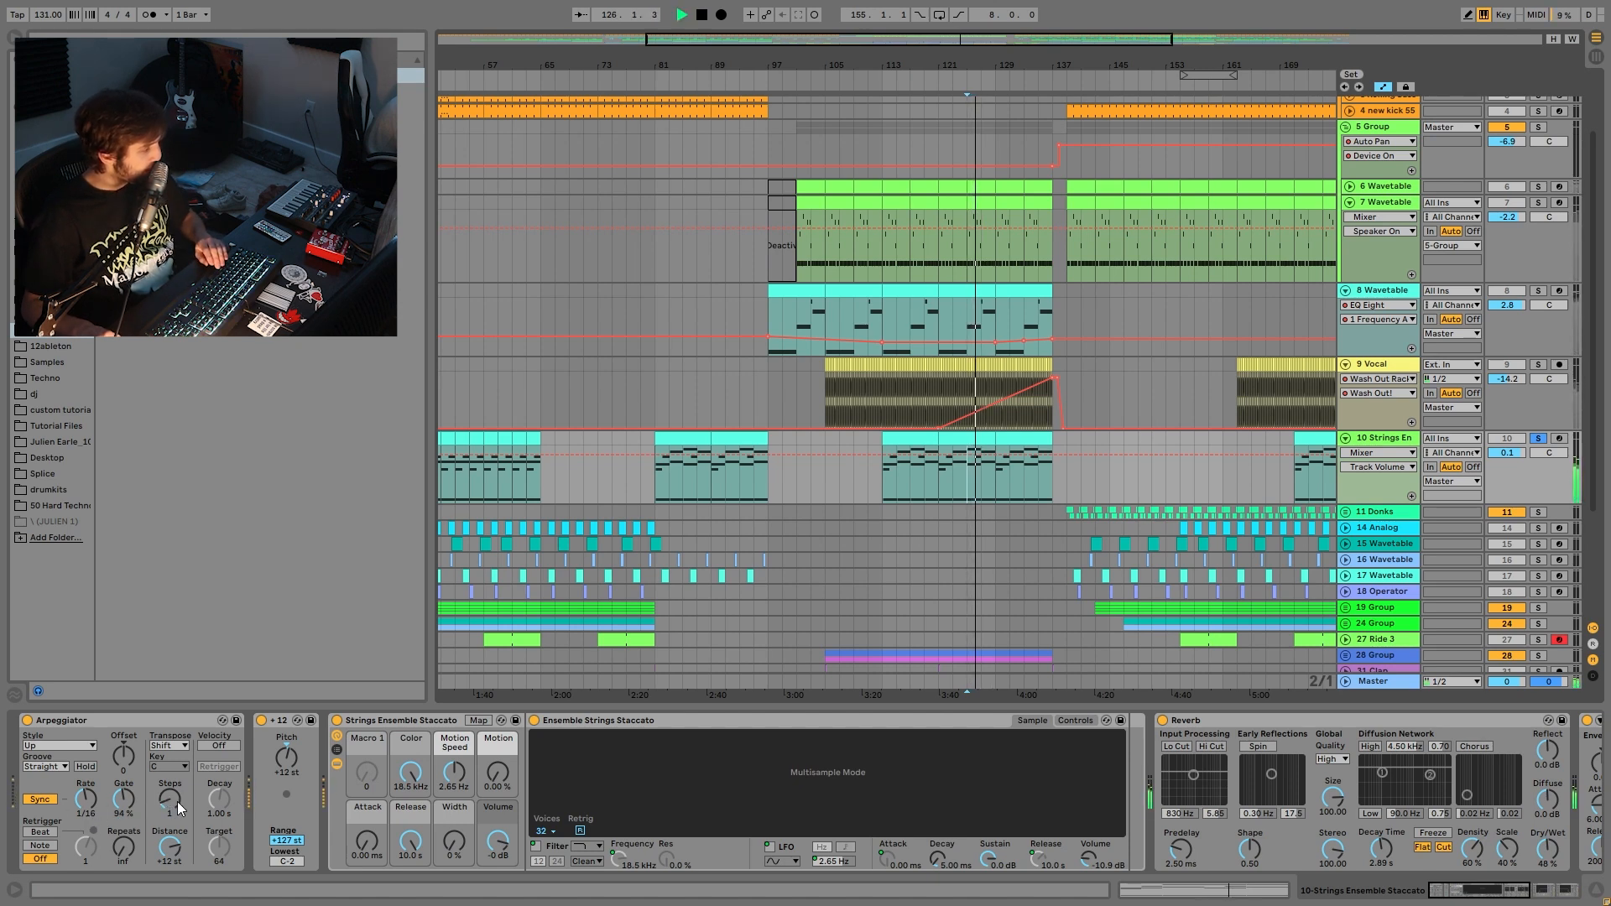
key(space)
double_click(951, 439)
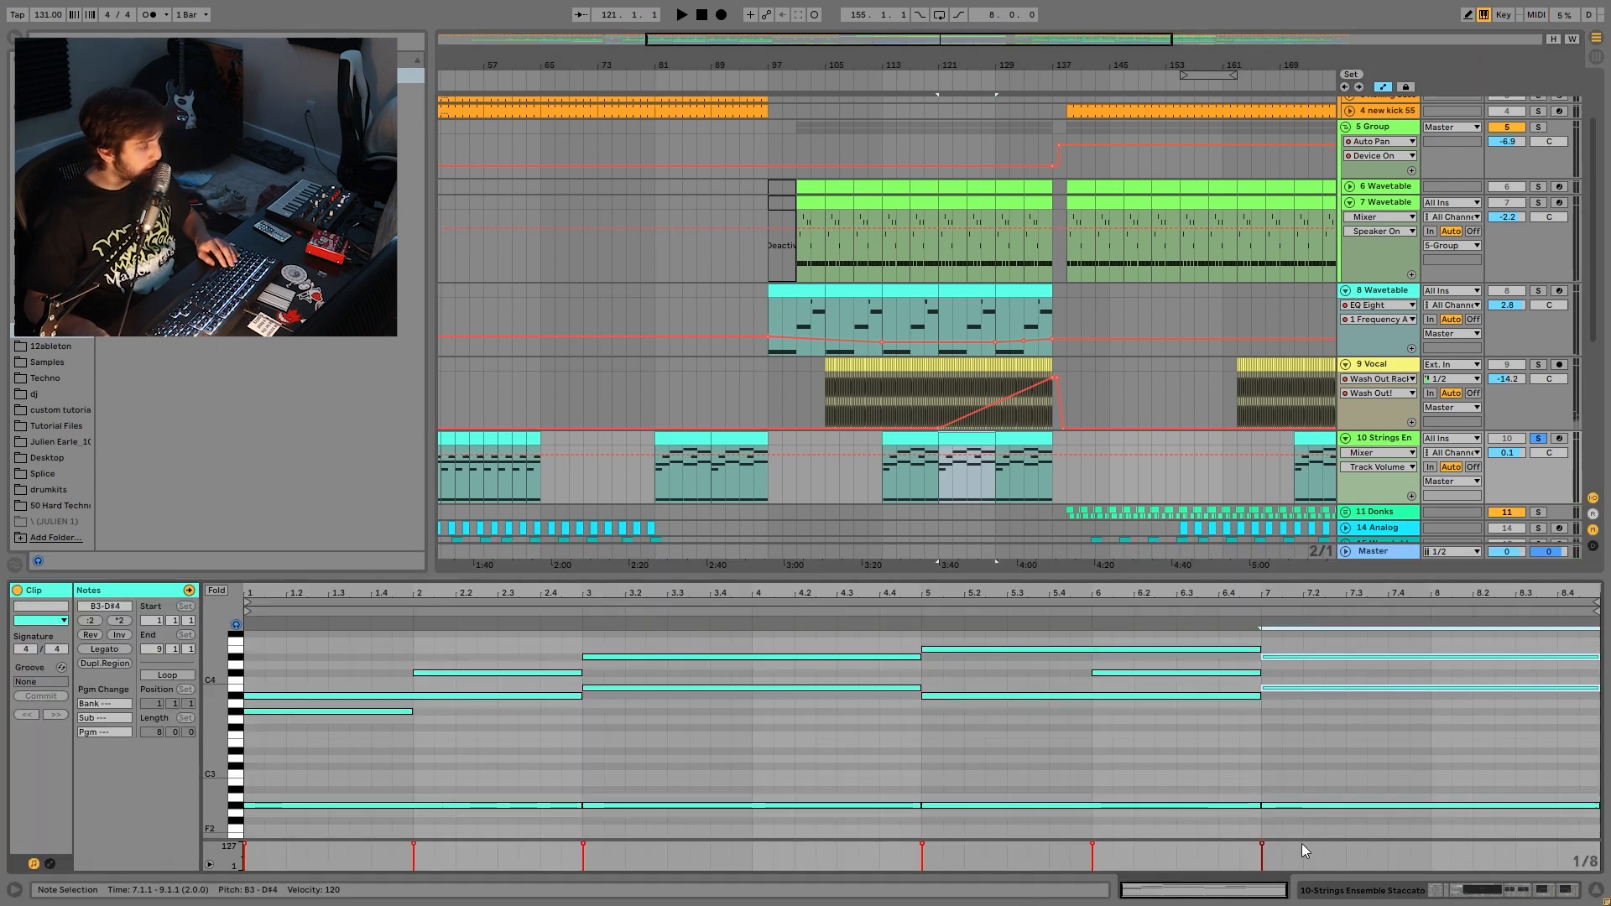
key(shift+Tab)
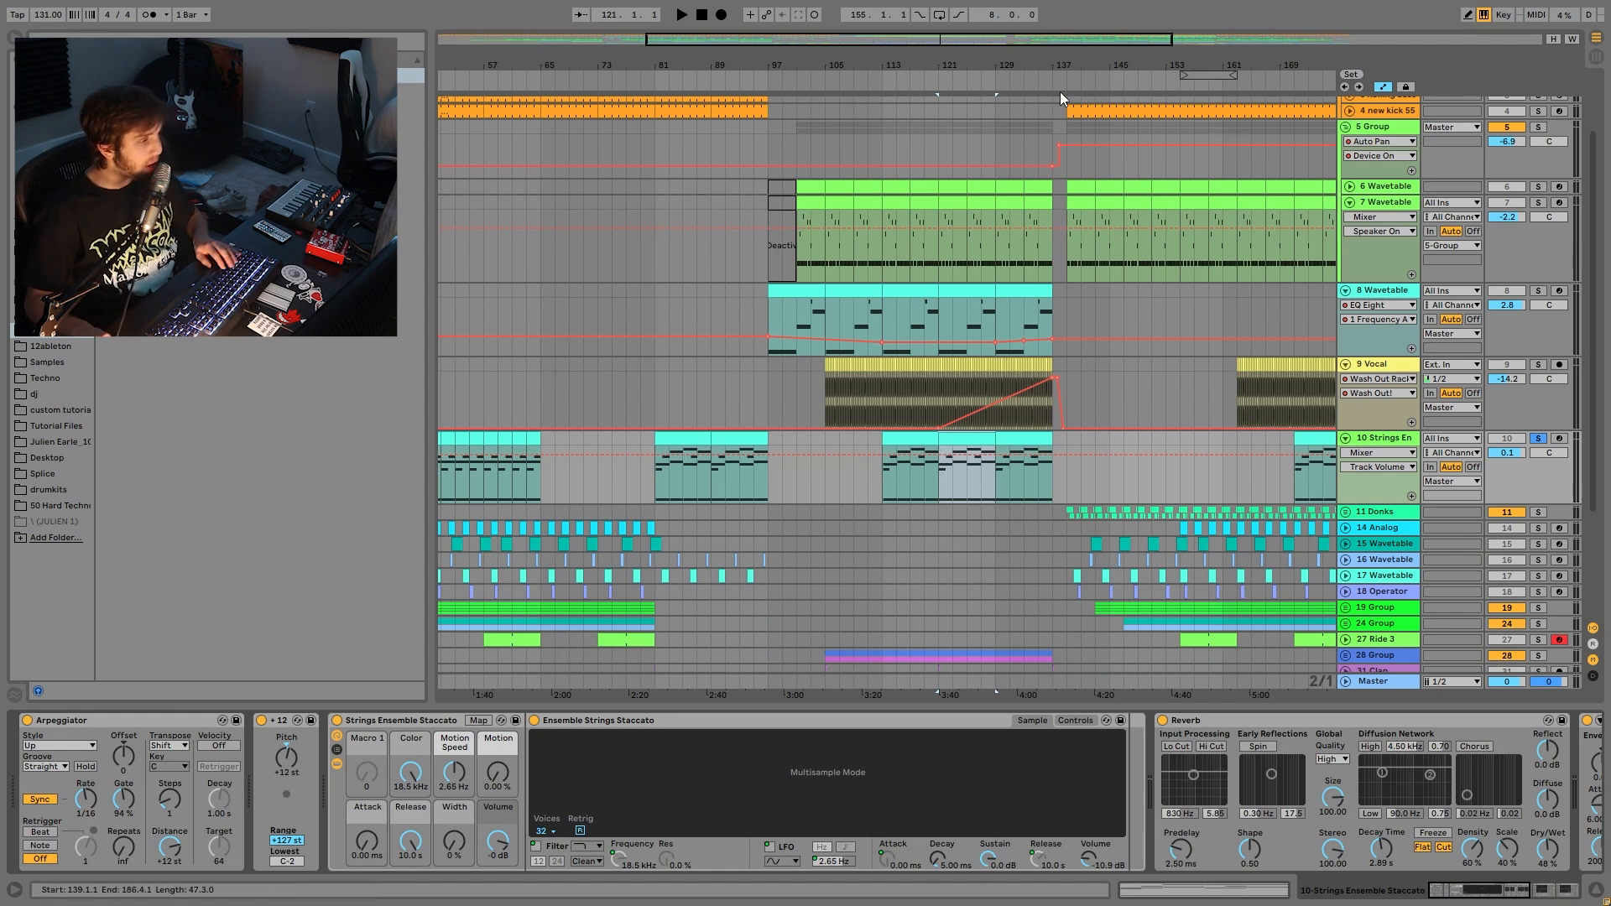
- Turn on the metronome, play from bar 121, and fold the Strings and Vocal tracks
click(149, 14)
key(space)
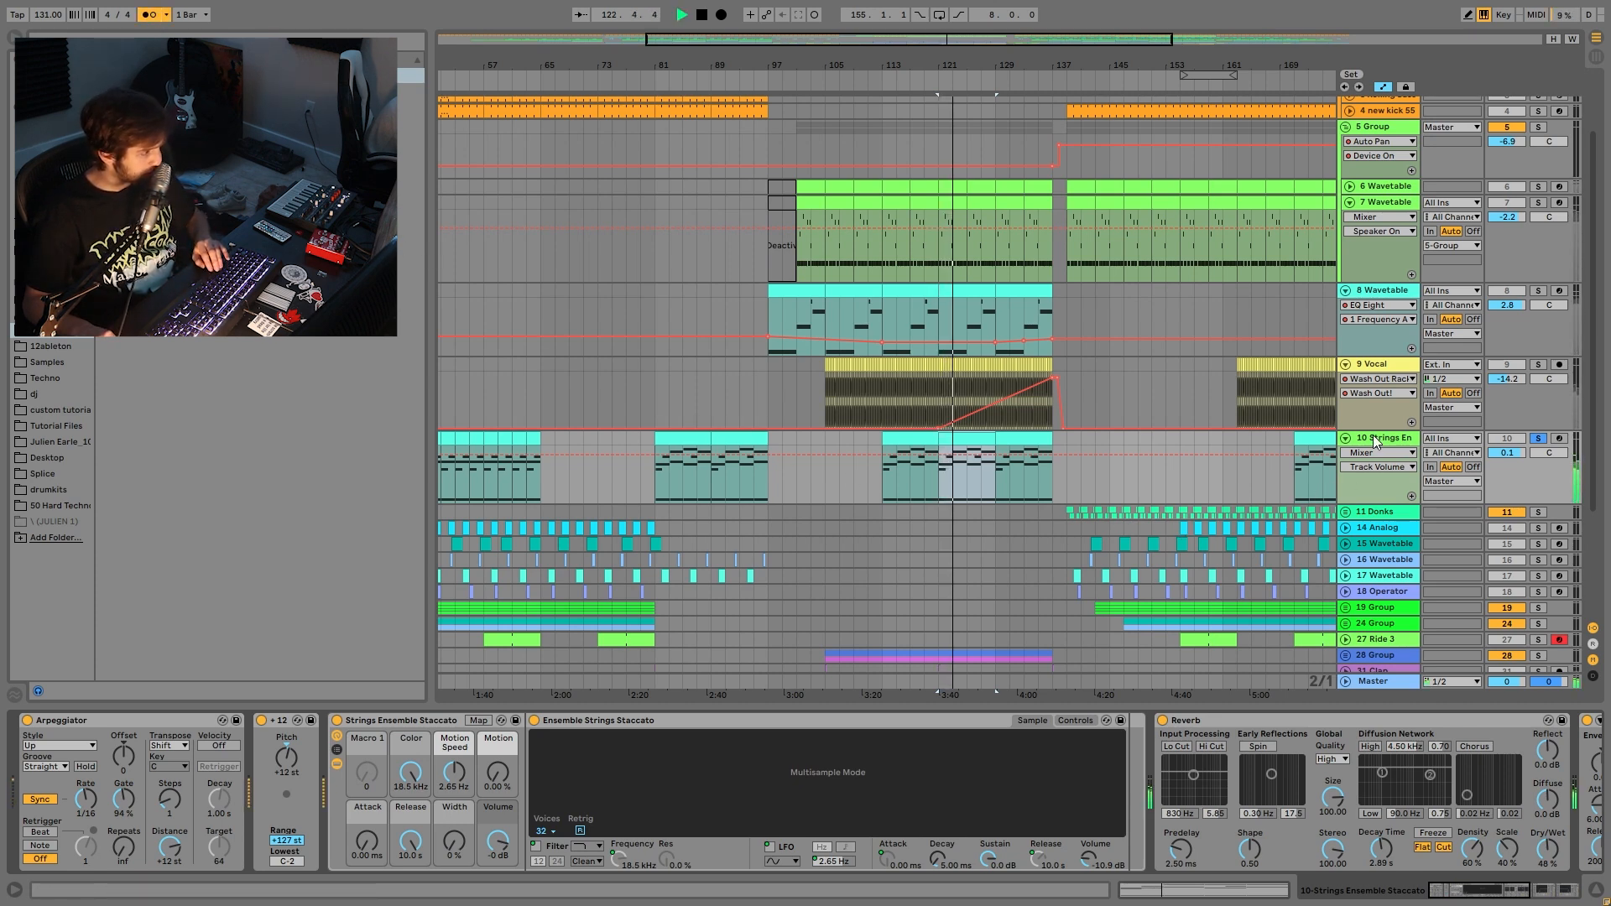
click(1346, 438)
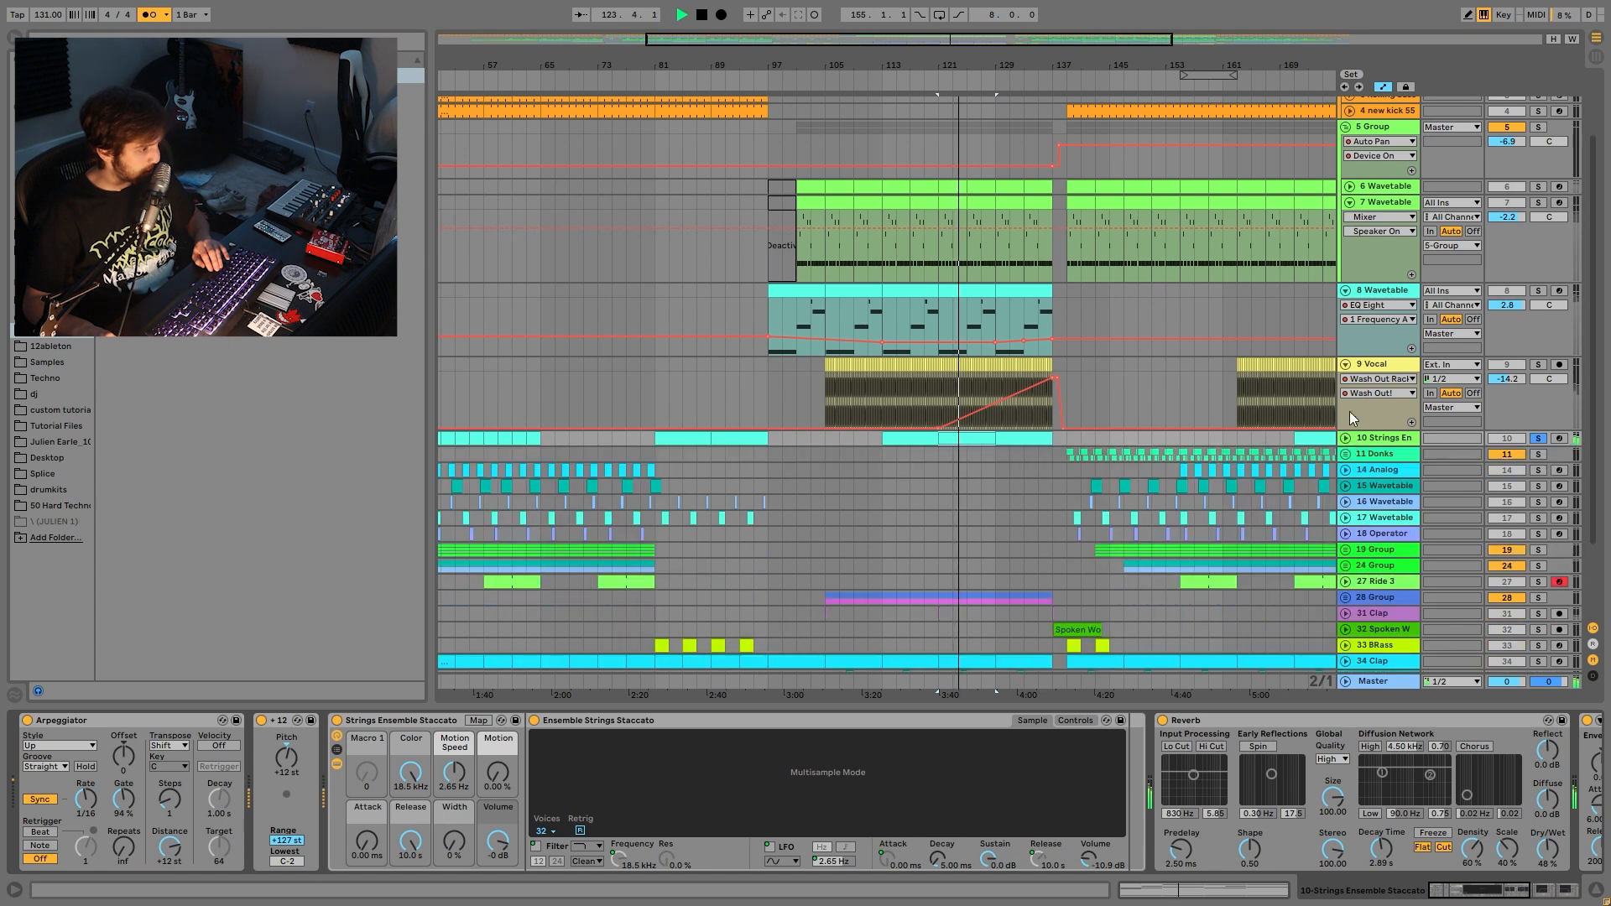
click(1346, 364)
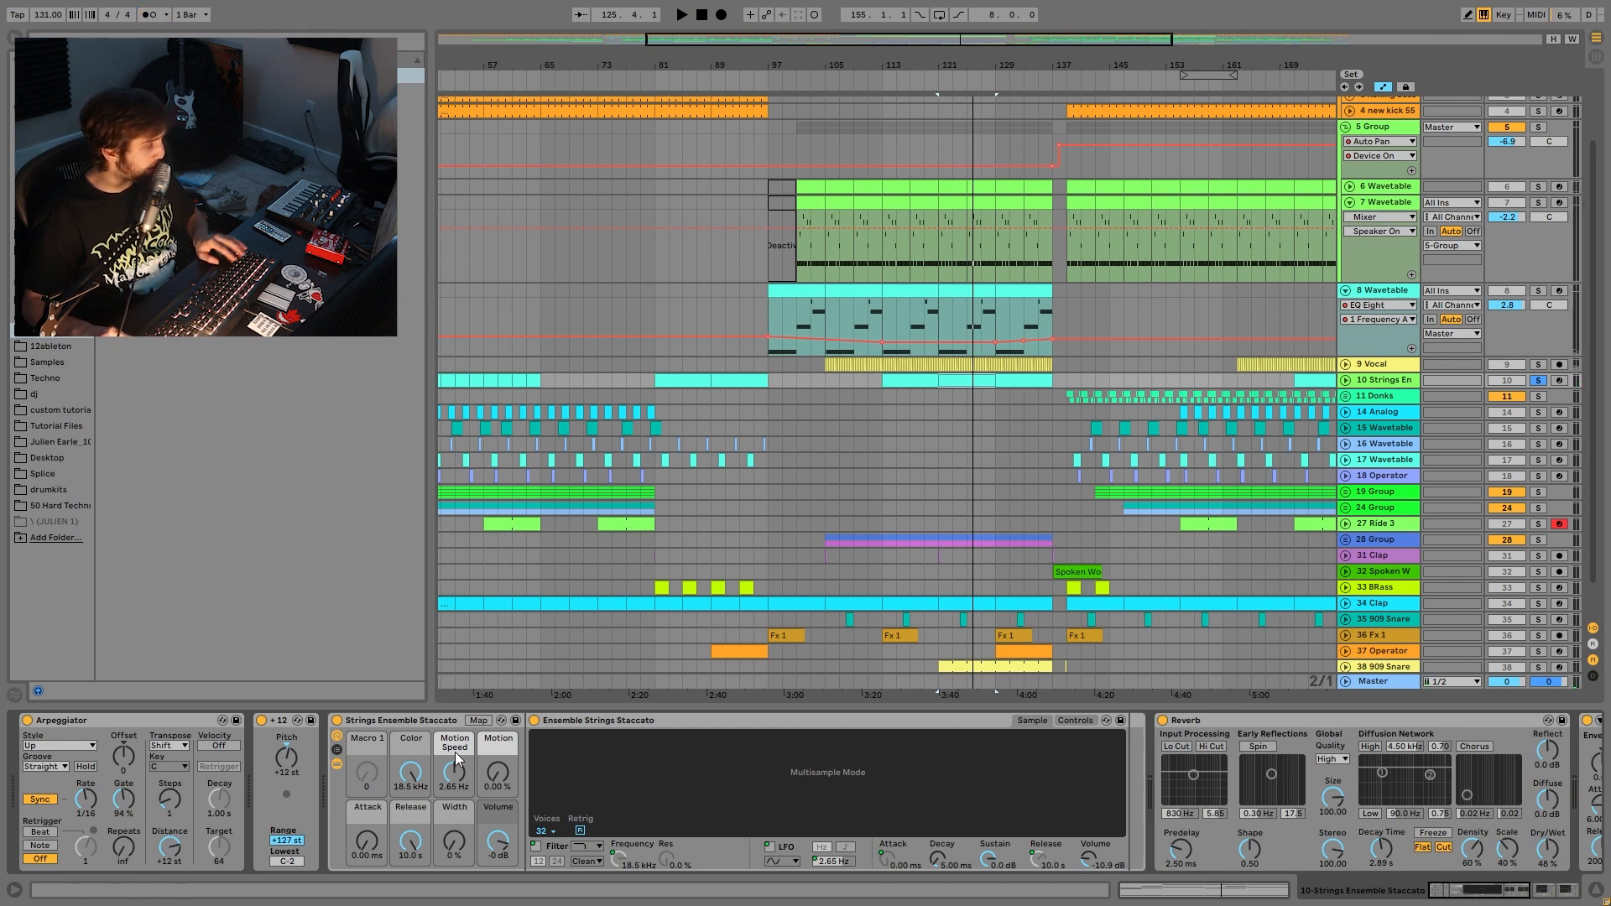
- Show the Auto Filter Frequency automation lane on the Strings track and zoom out to the whole song
scroll(527, 754, right, 6)
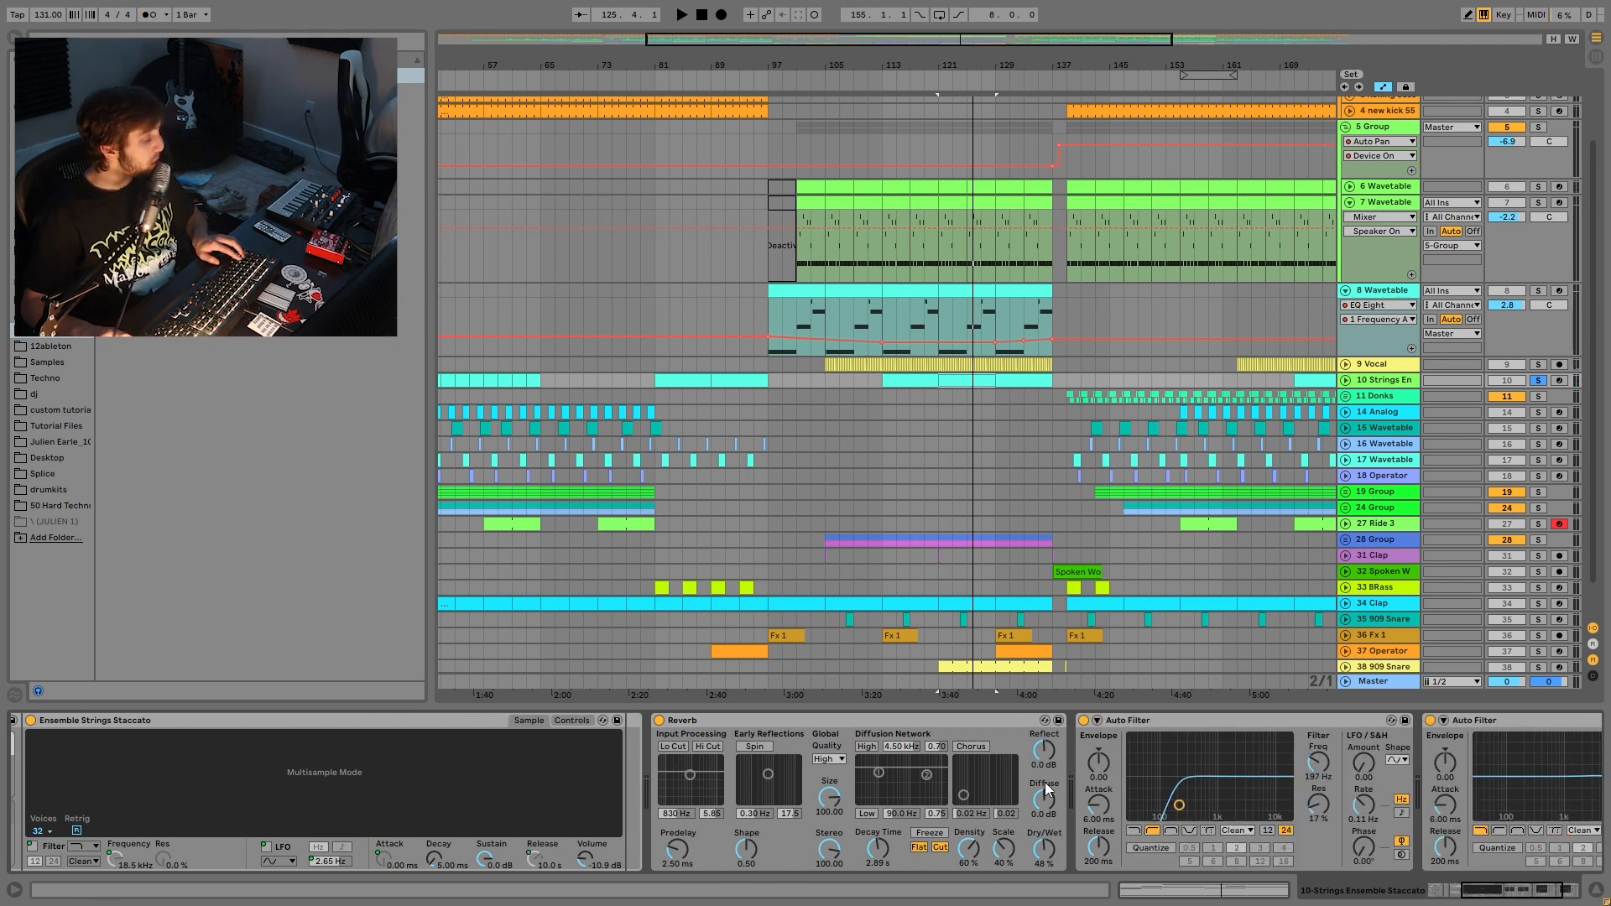
scroll(973, 785, right, 4)
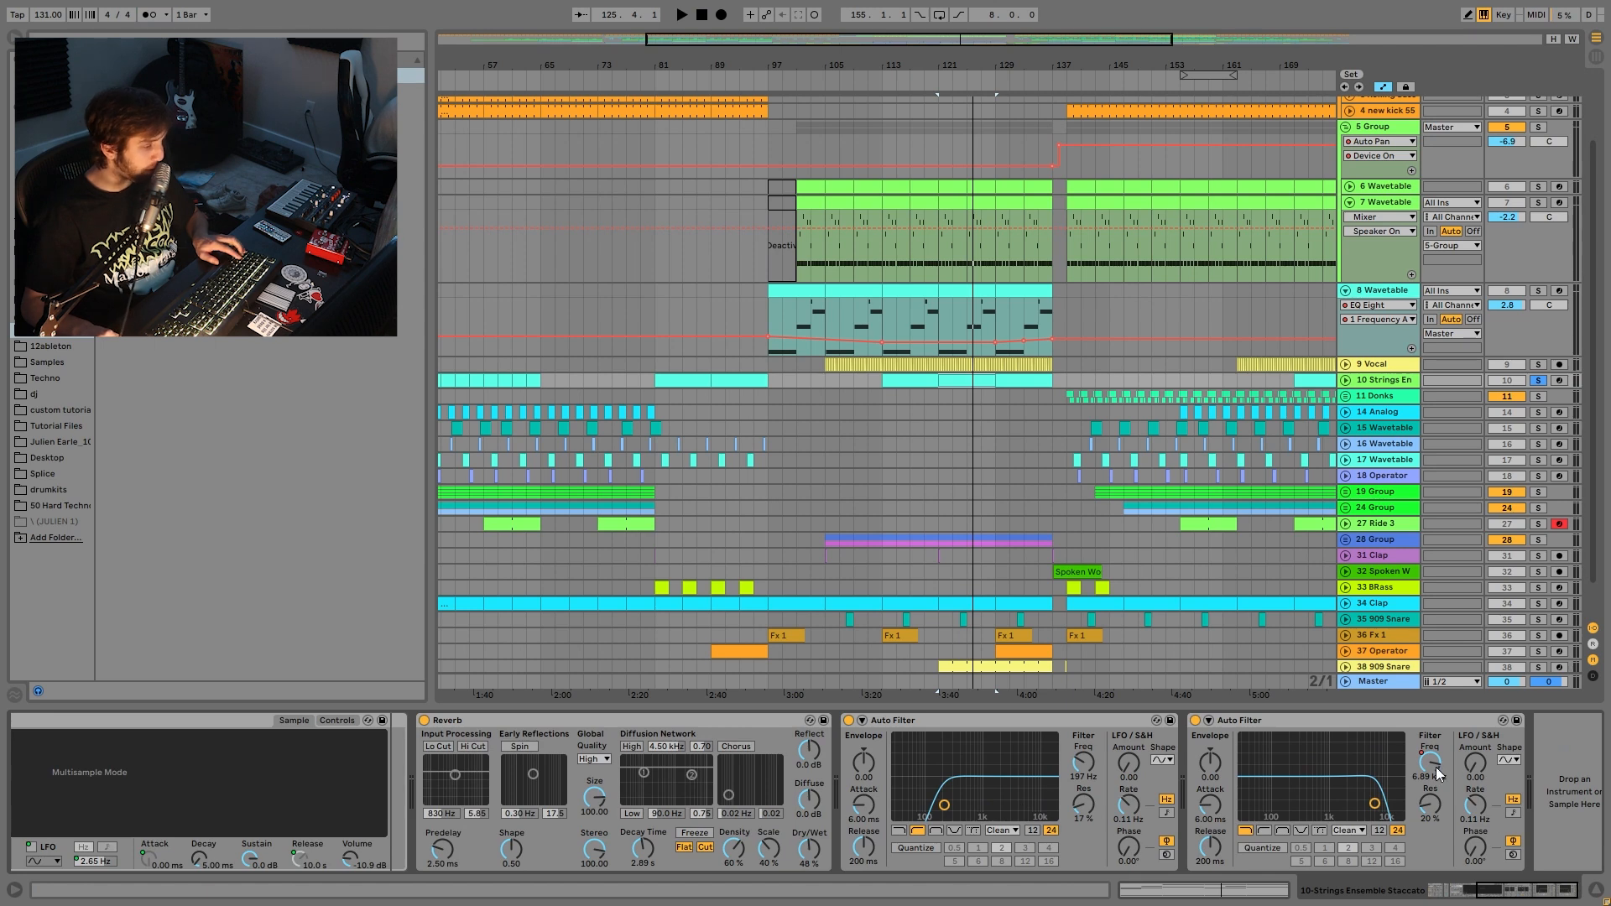
right_click(1441, 773)
click(1460, 791)
key(space)
drag(996, 77, 873, 78)
key(space)
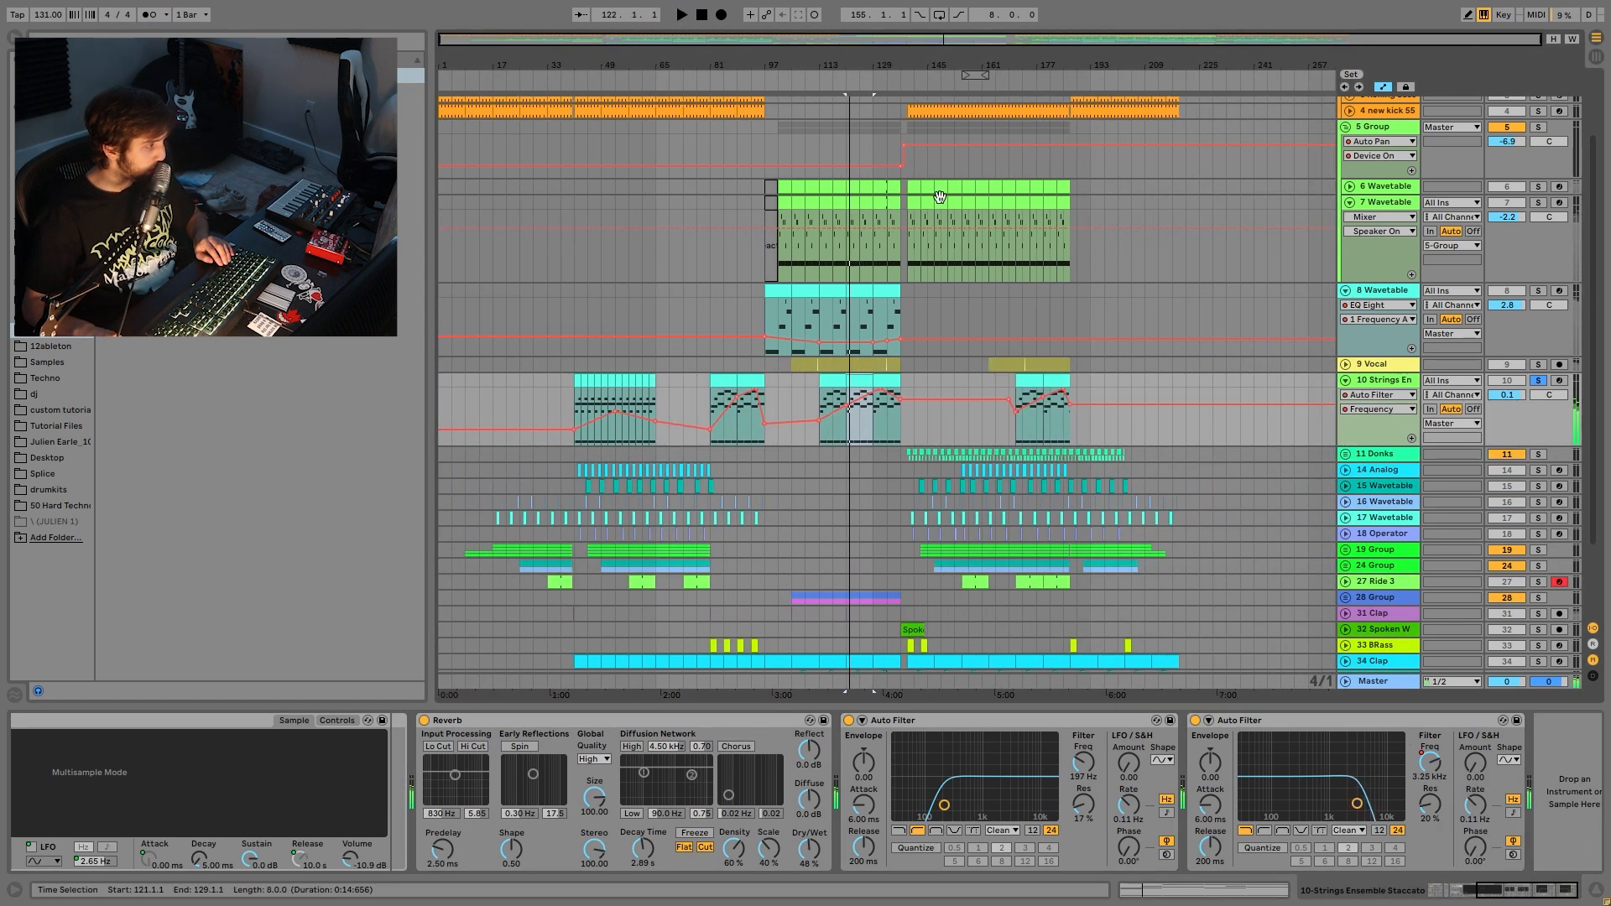
- Zoom in around bar 41 and play the first Strings clip
click(570, 401)
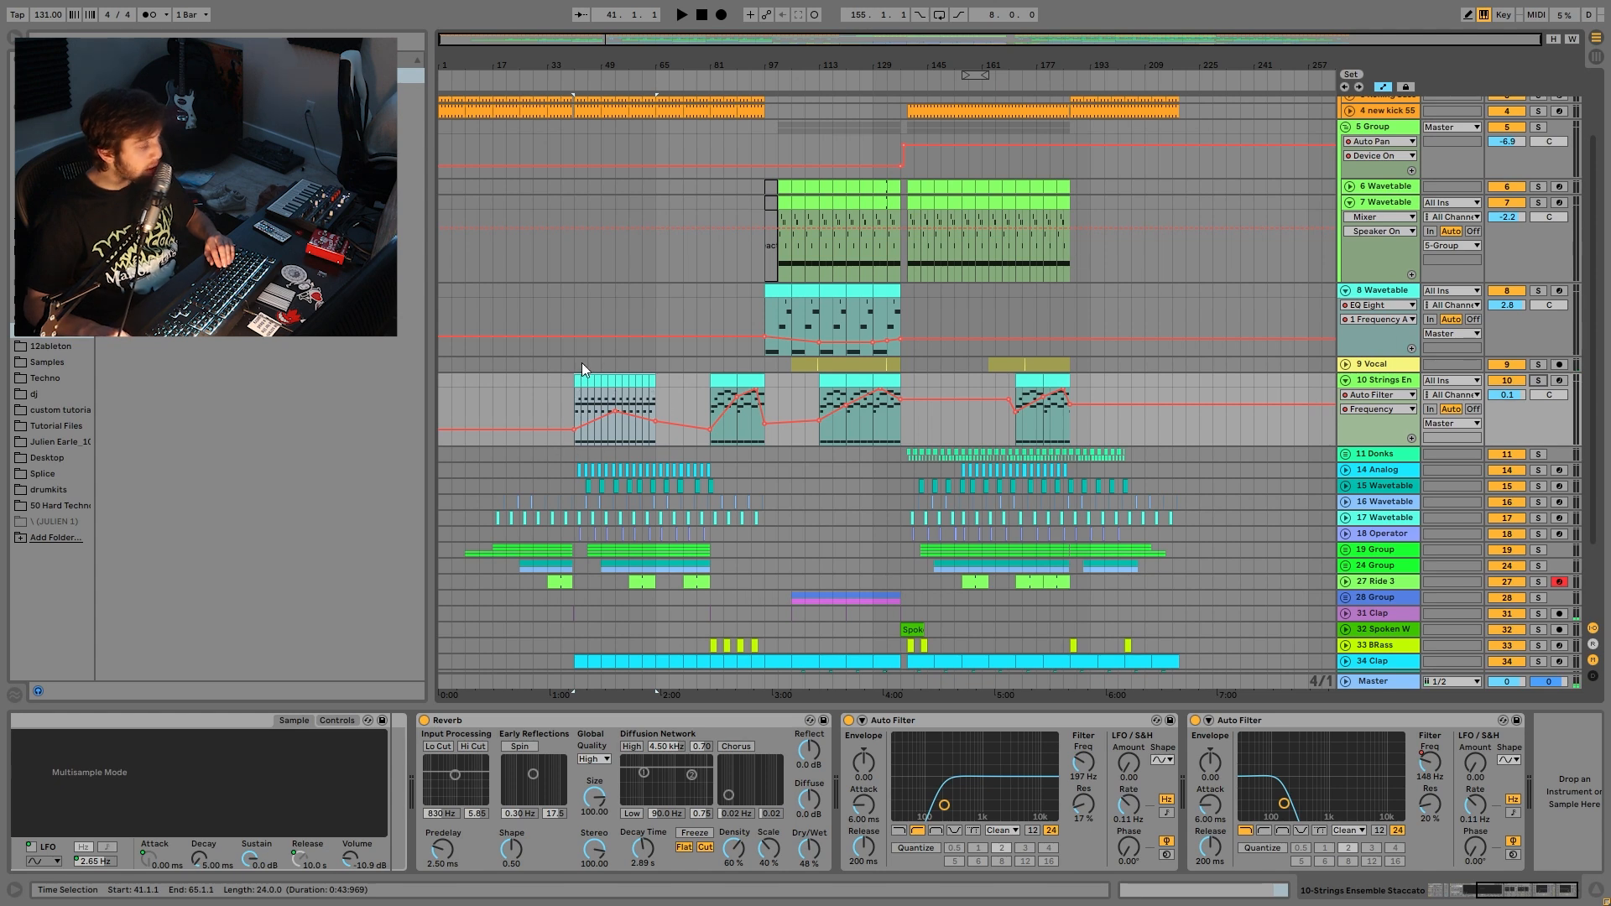
drag(554, 60, 566, 147)
click(683, 383)
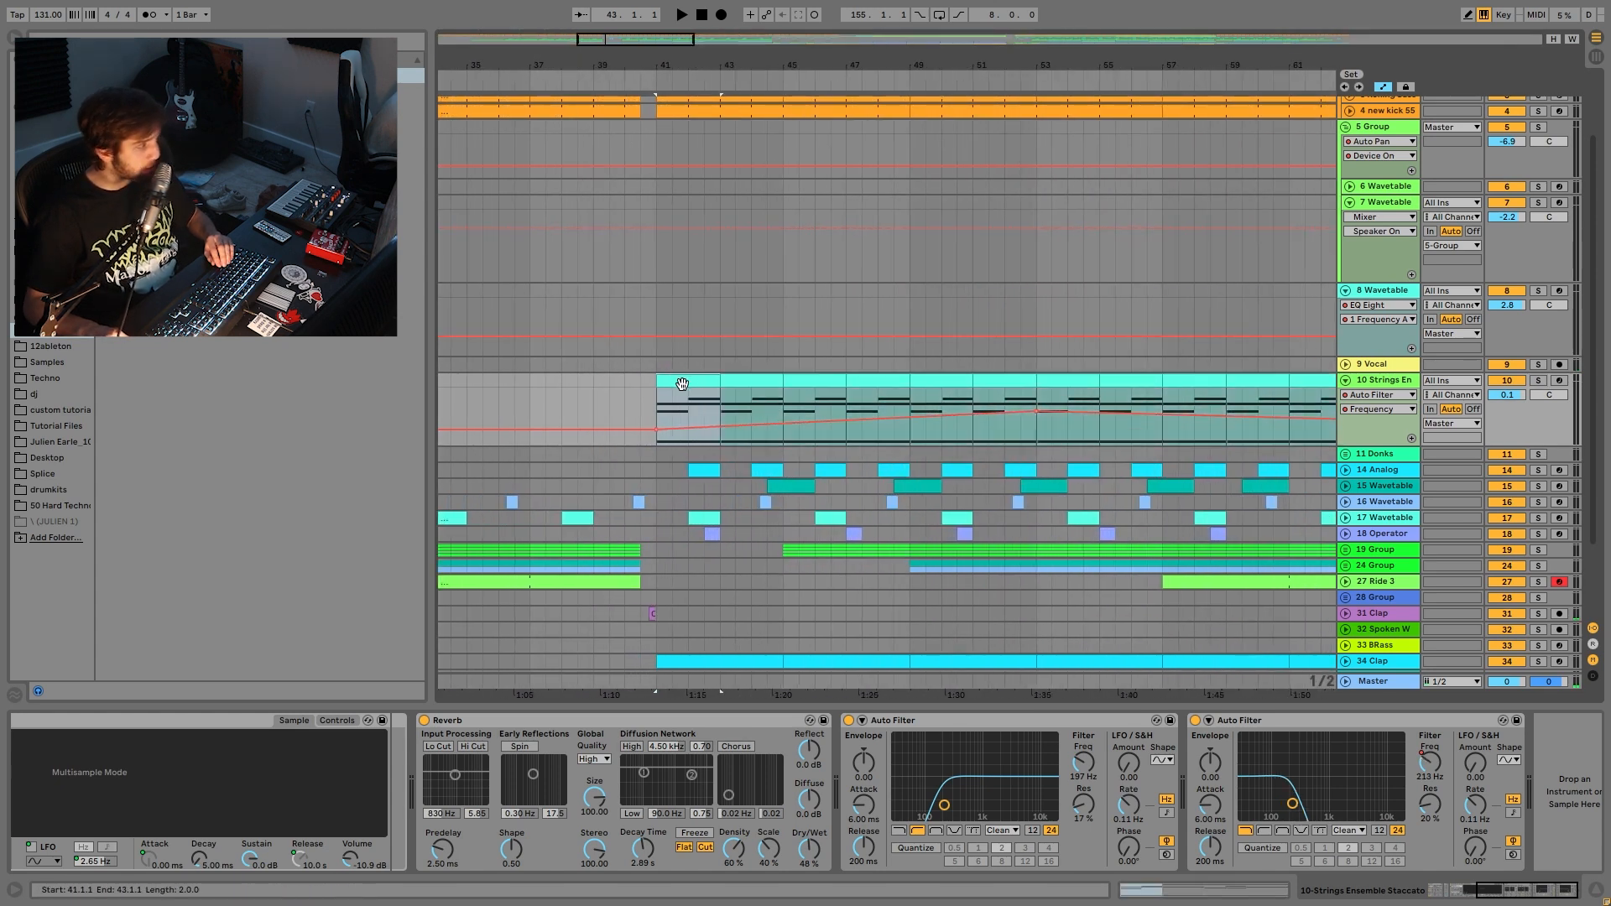
key(space)
key(minus)
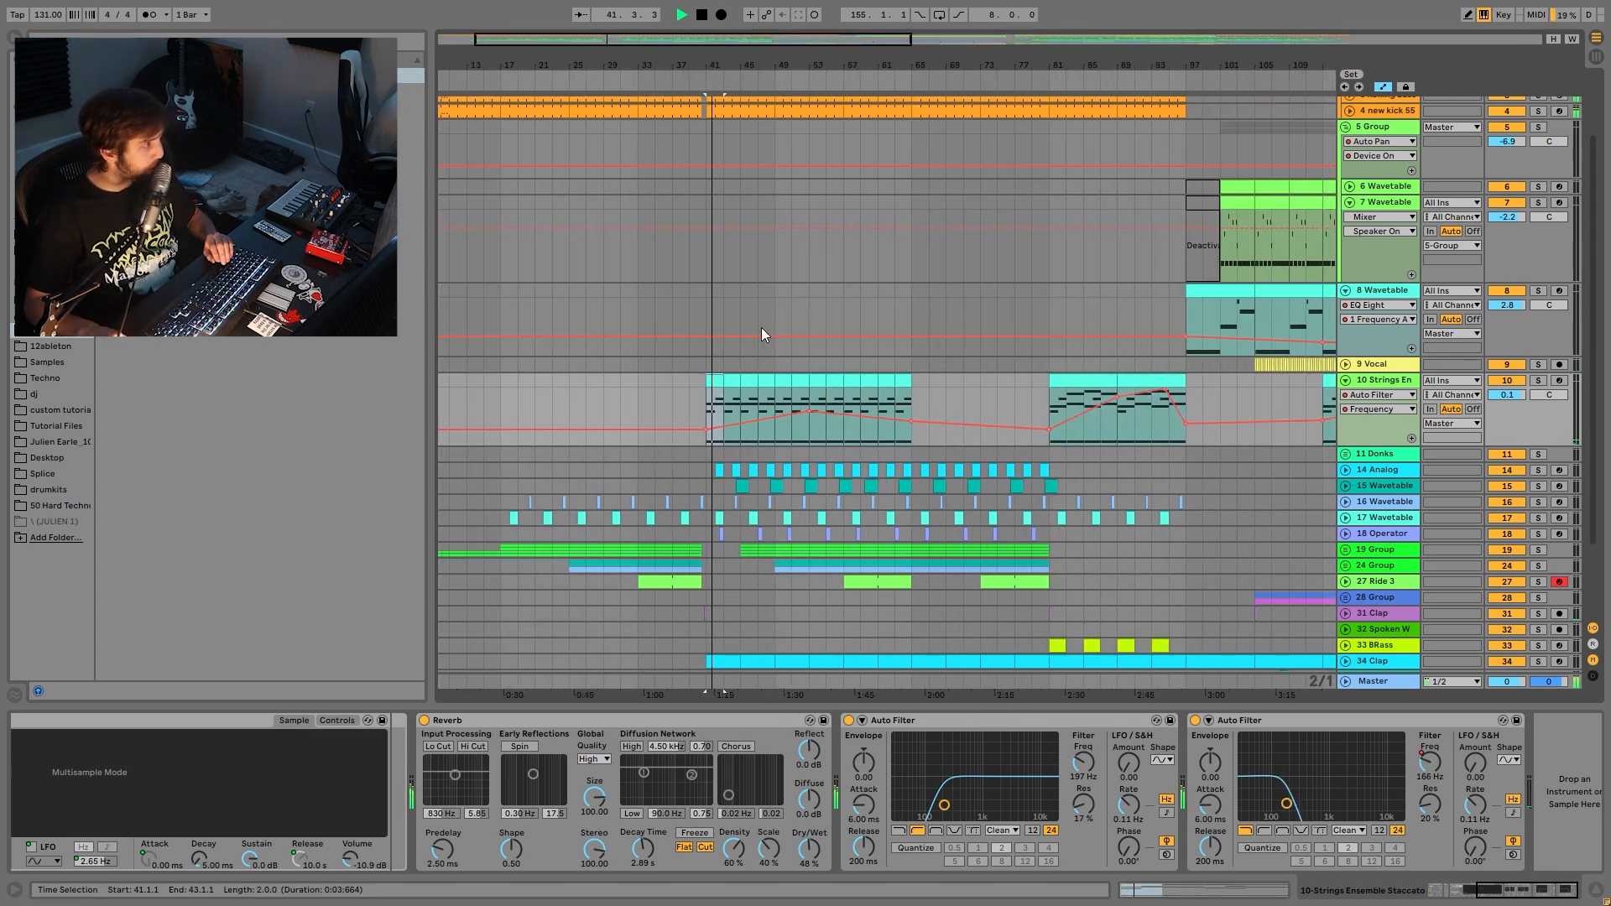
- Play two bars of Strings from bar 51, then play from near bar 129
click(799, 382)
key(space)
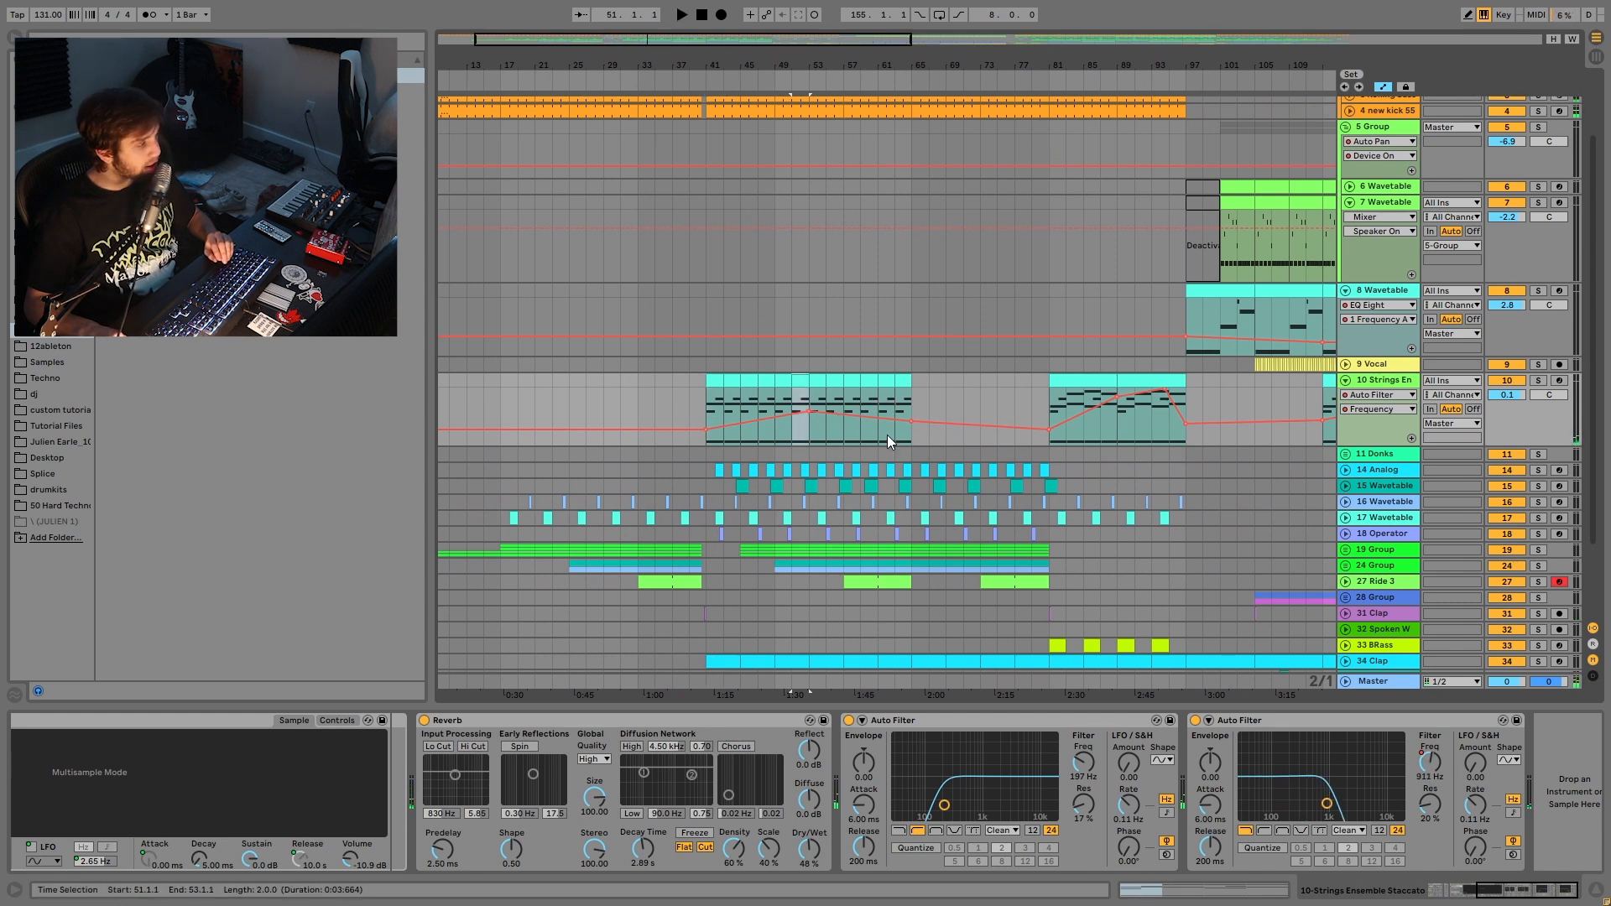
key(space)
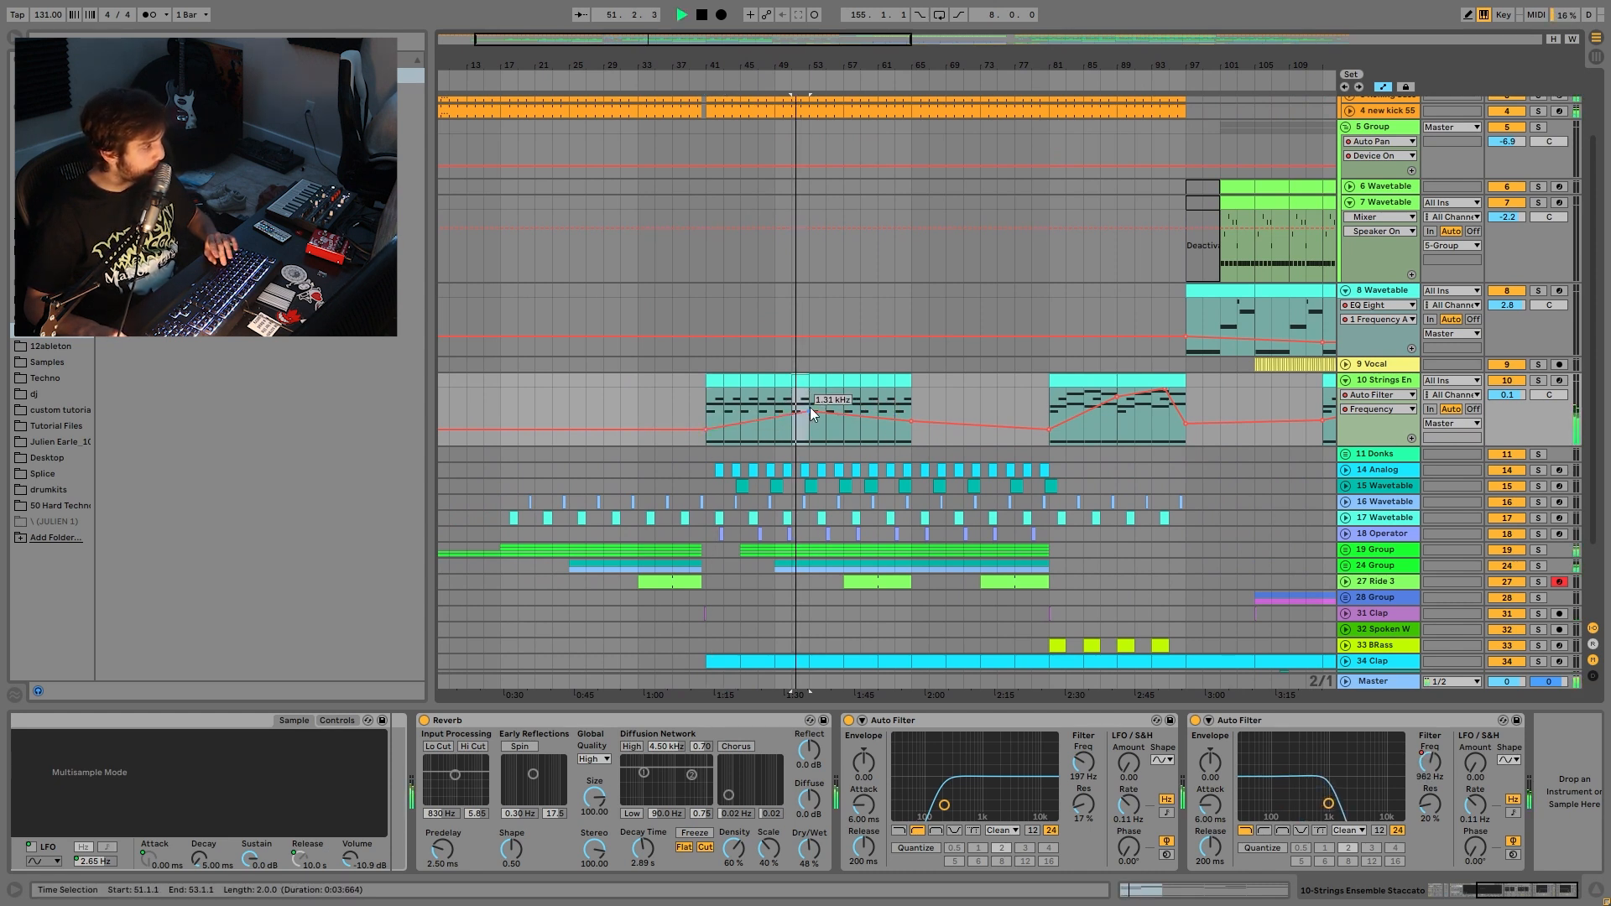
scroll(1171, 446, right, 5)
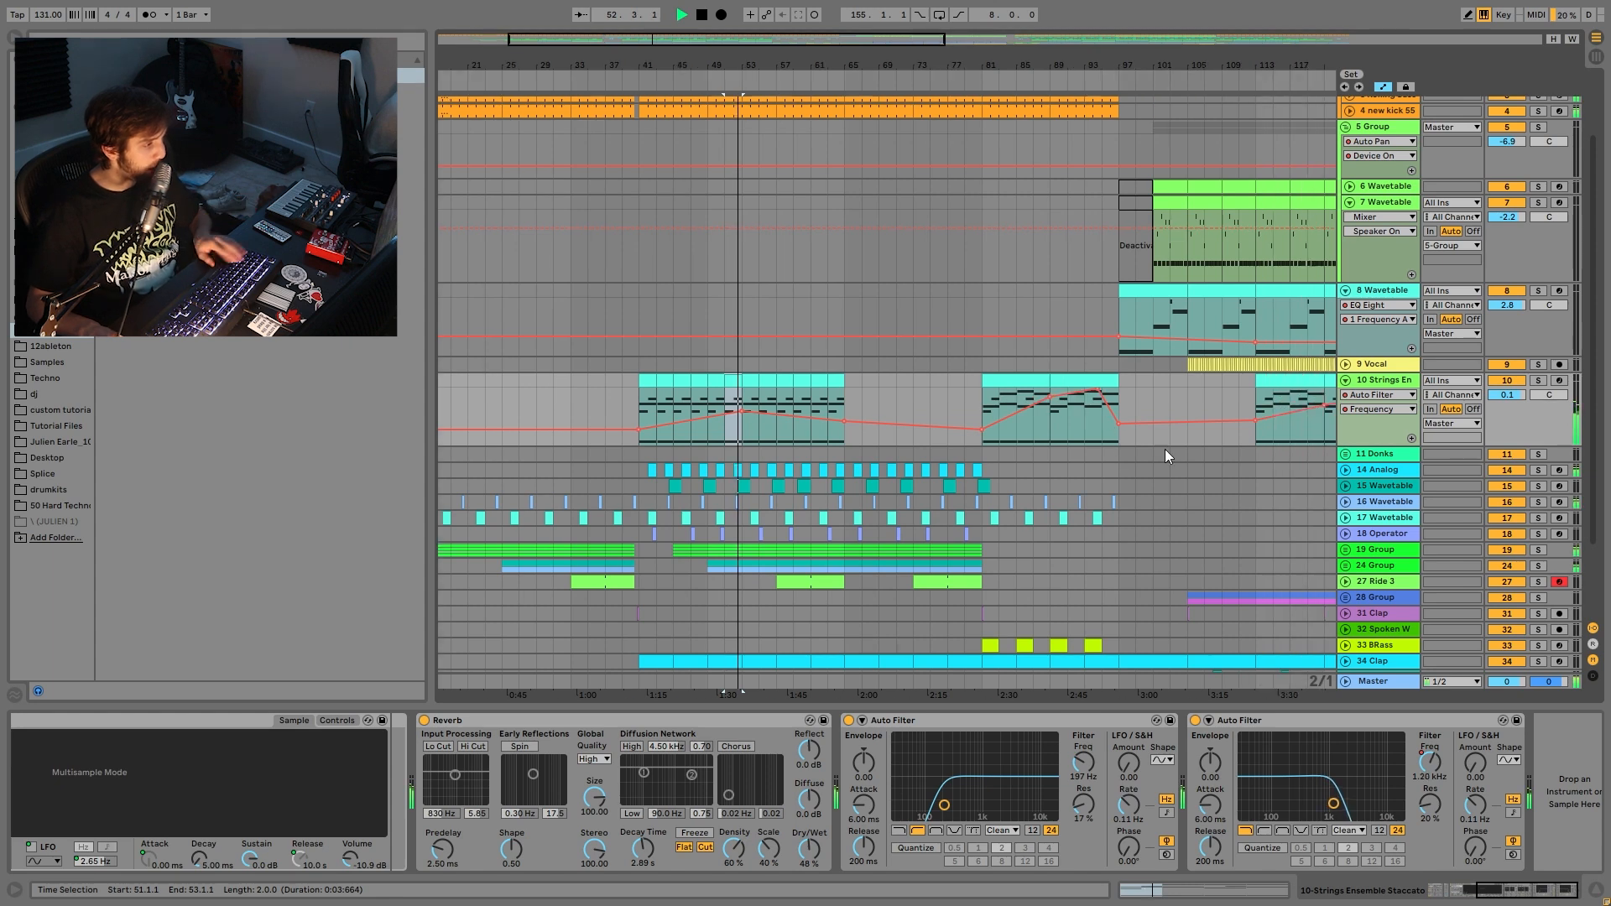
key(space)
click(1241, 432)
key(space)
- Unfold the 11 Donks group to reveal its layers and solo it
drag(1226, 59, 869, 62)
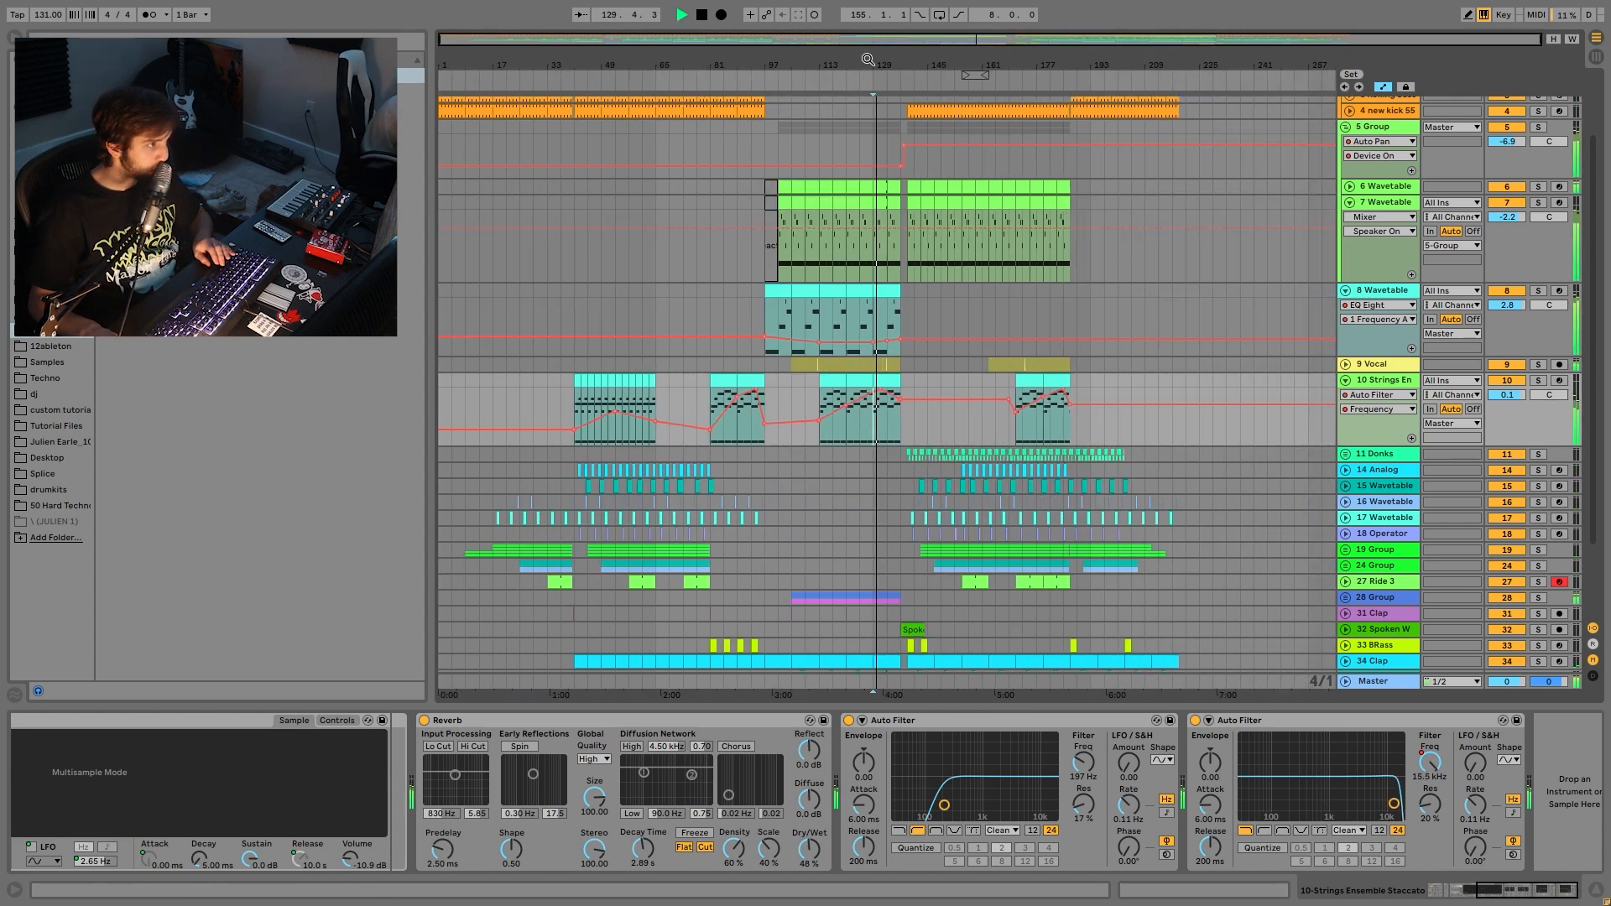
scroll(1096, 441, down, 1)
scroll(1096, 440, down, 3)
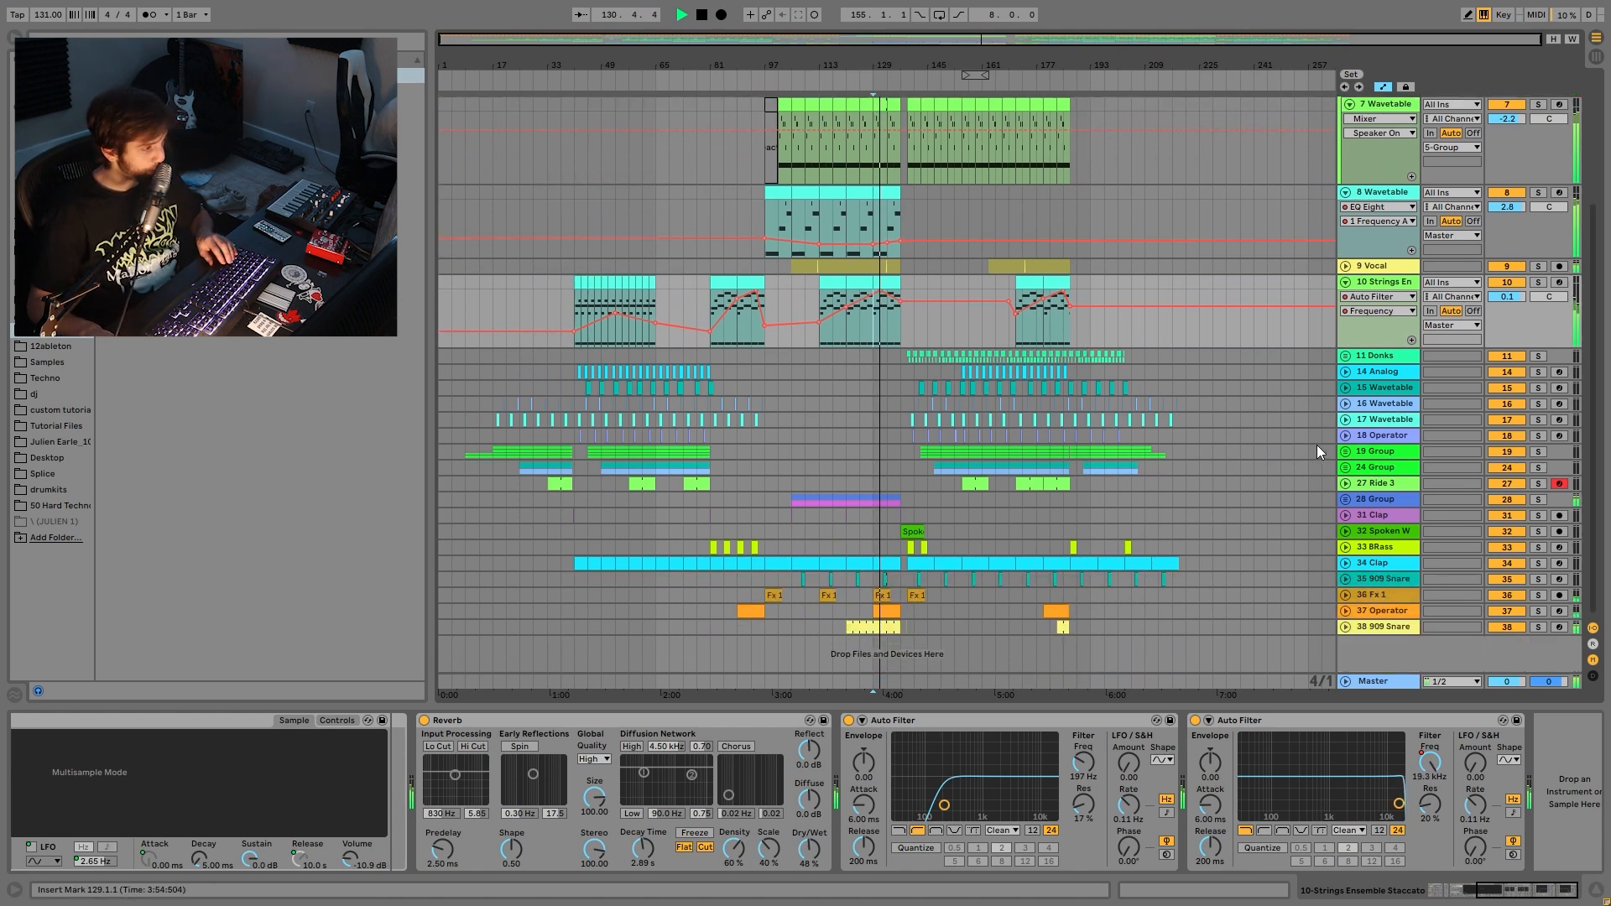
key(space)
click(1368, 360)
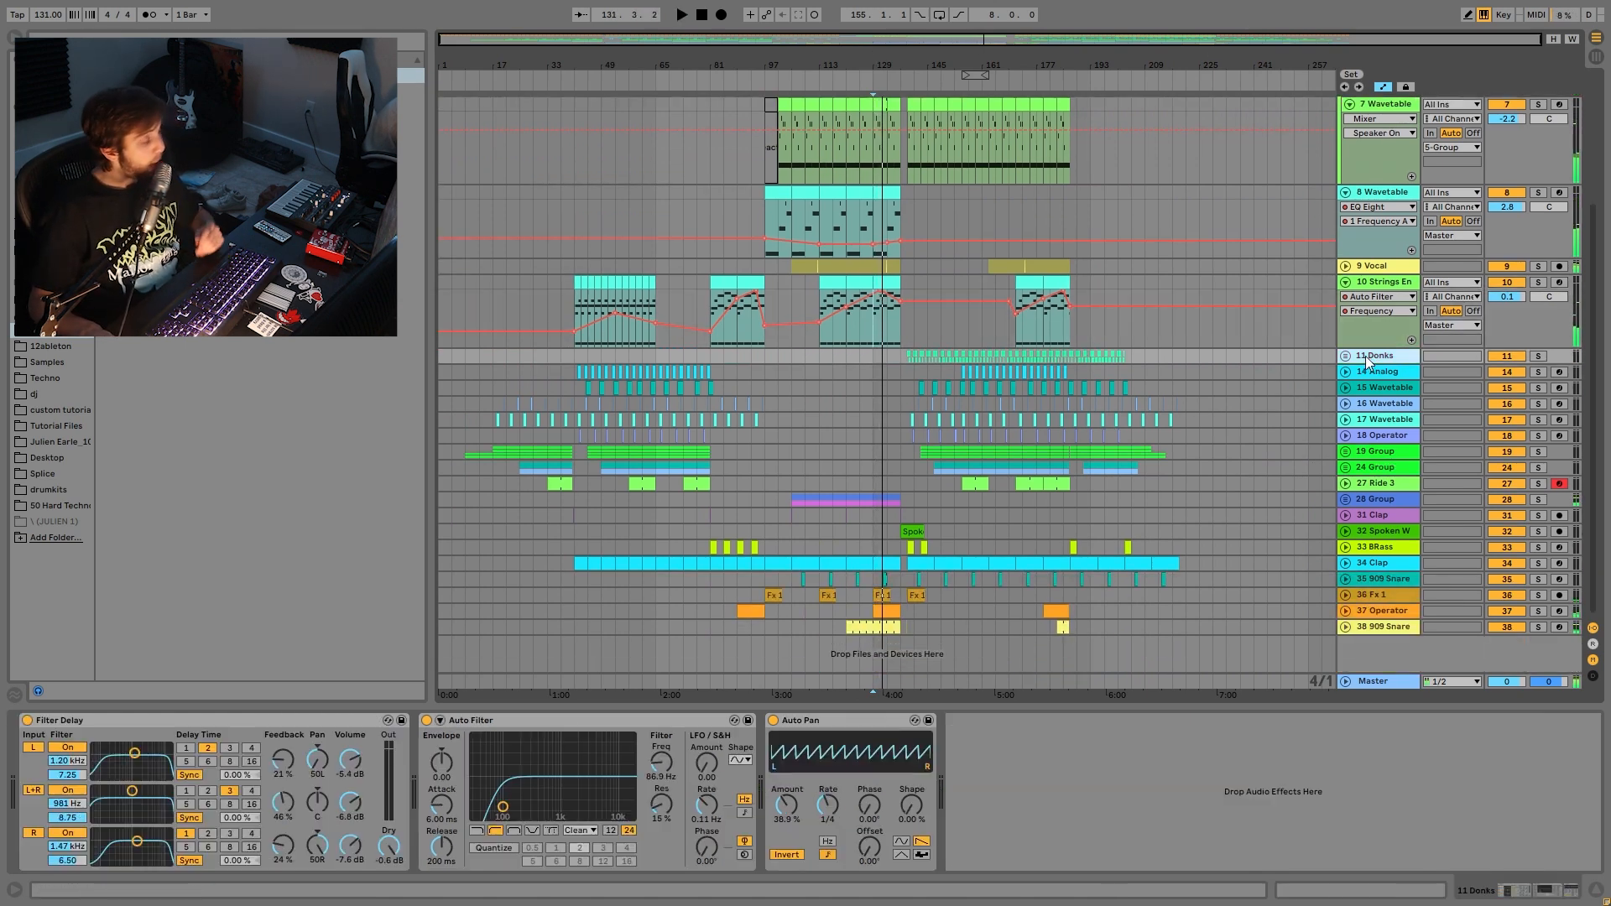
click(1345, 355)
click(1538, 355)
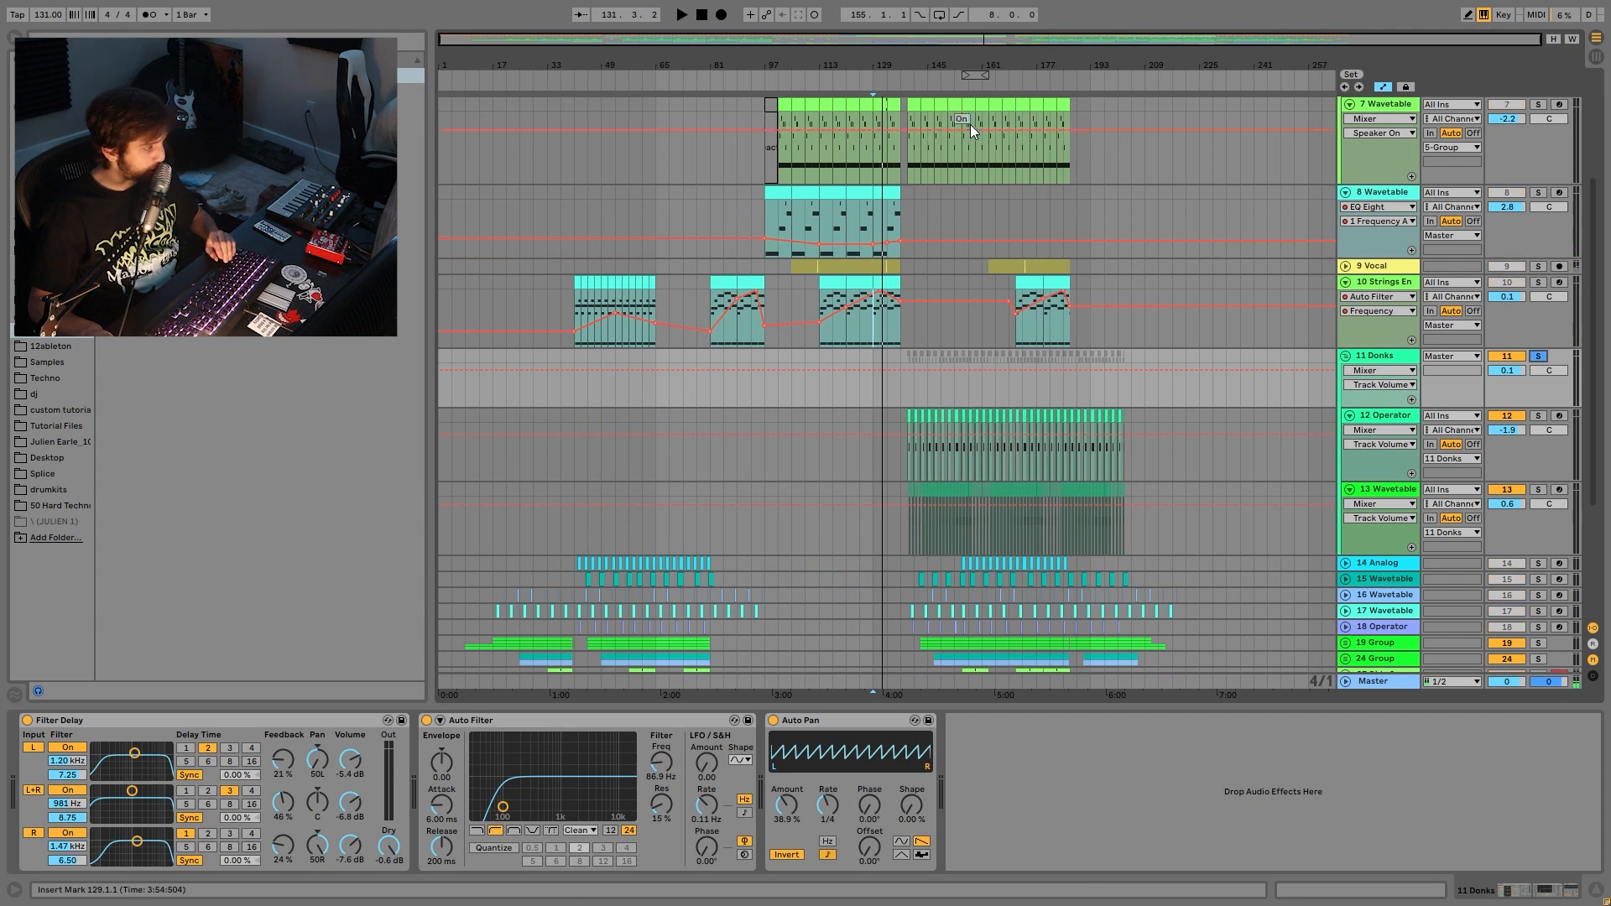
- Zoom to bar 139, play from there, and view the 13 Wavetable then 12 Operator devices
drag(970, 77, 1161, 131)
click(894, 386)
key(space)
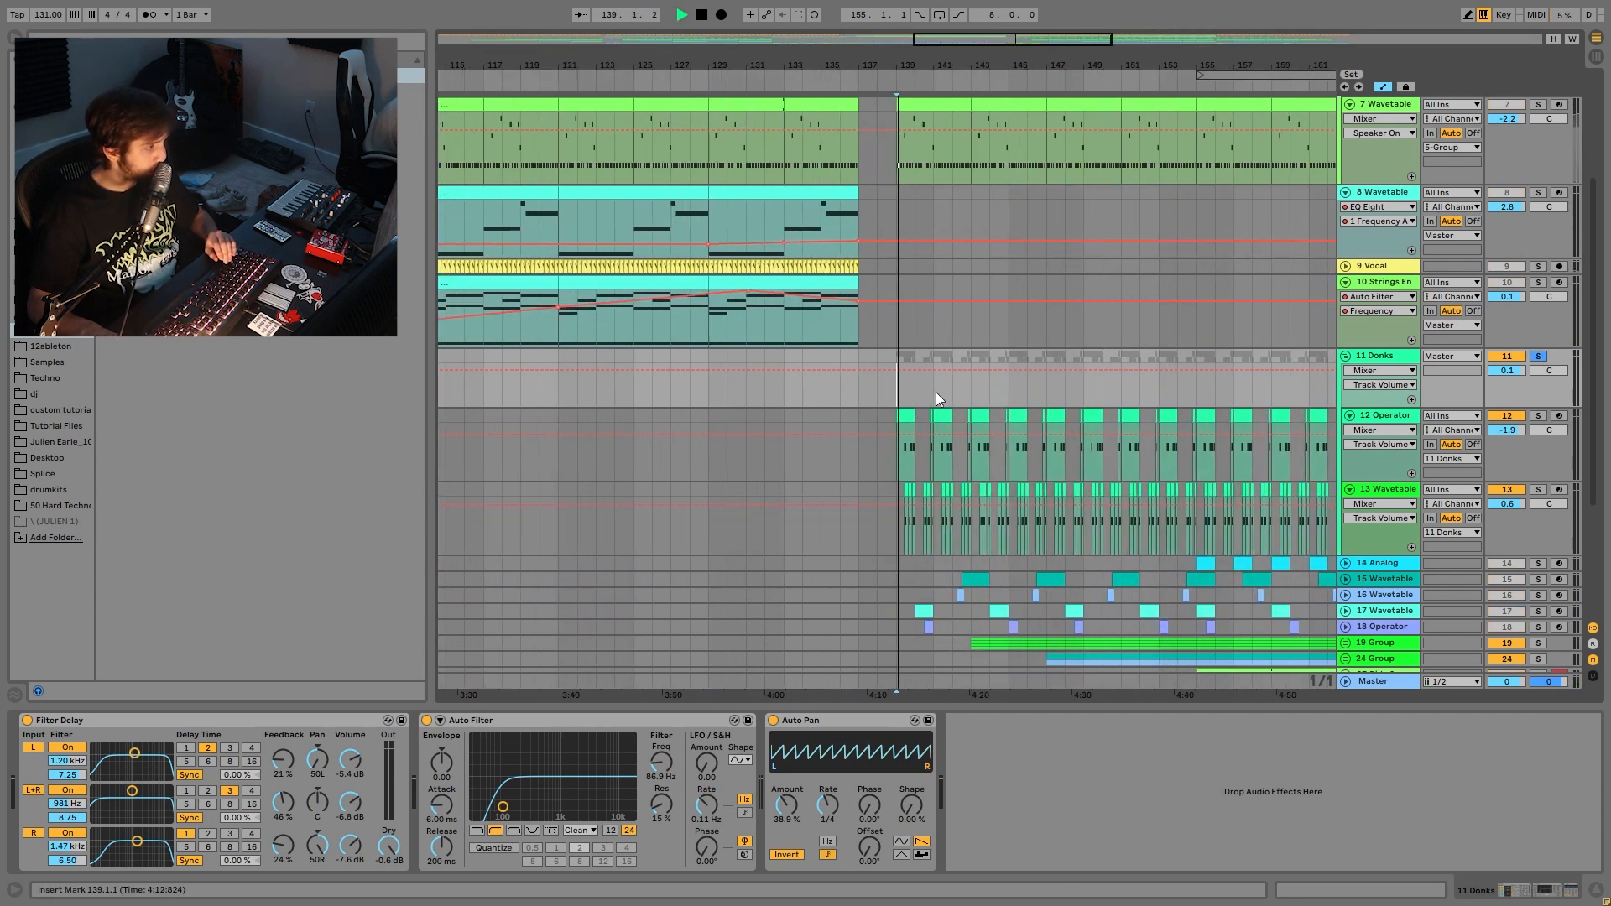
click(1393, 491)
click(1381, 416)
- Compare the Wavetable and Operator instruments with playback, then solo 12 Operator and zoom around bar 139
scroll(1353, 496, down, 1)
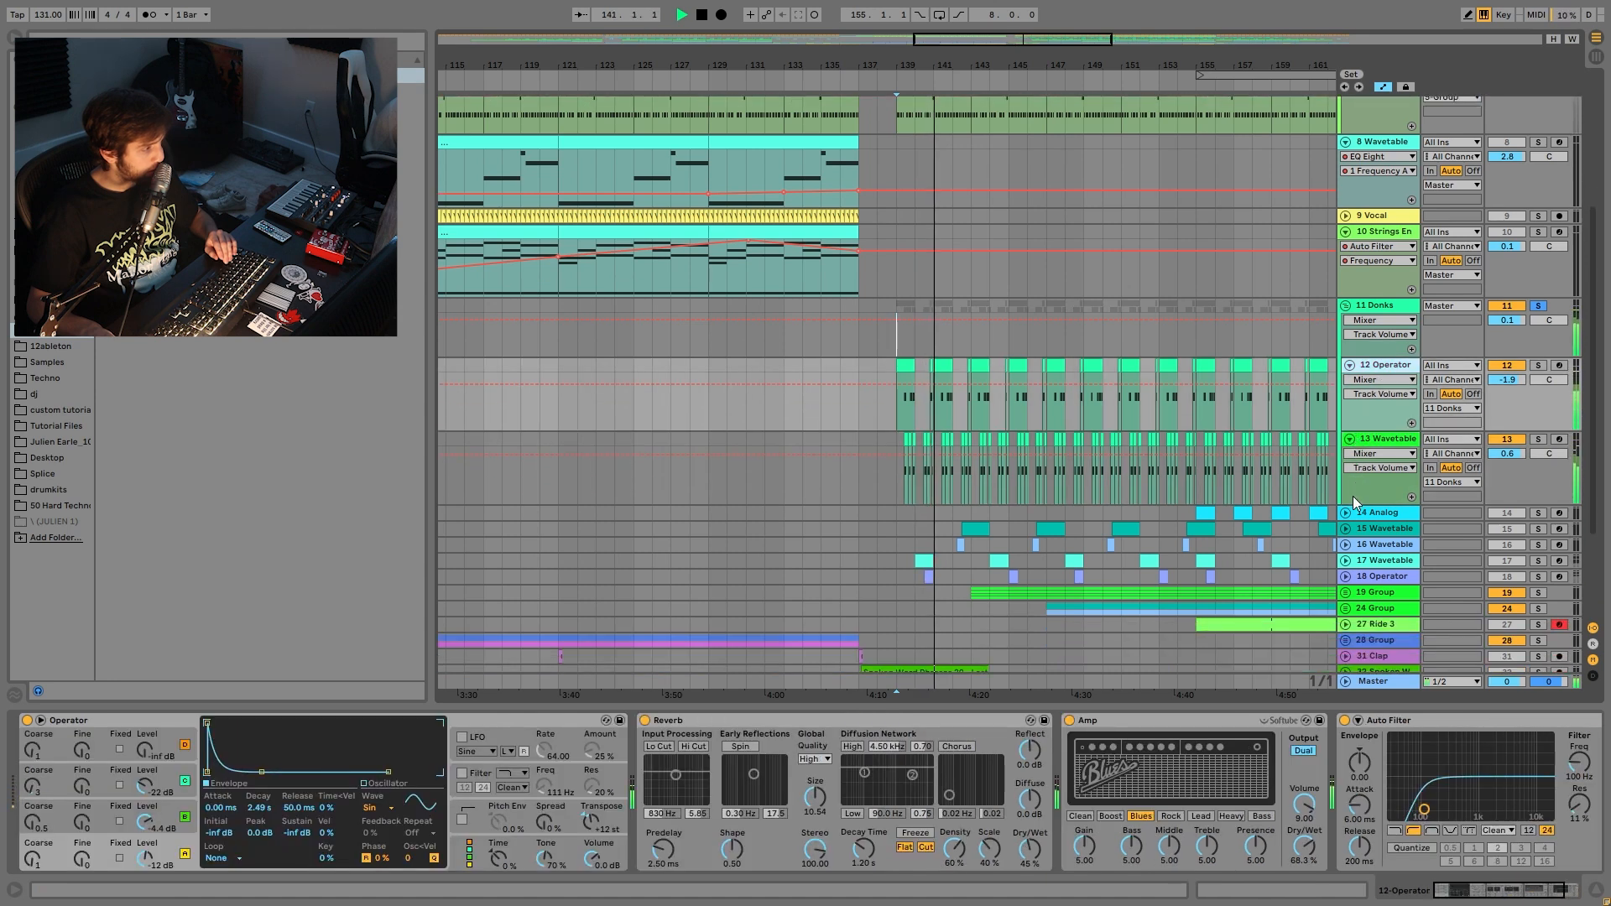
key(space)
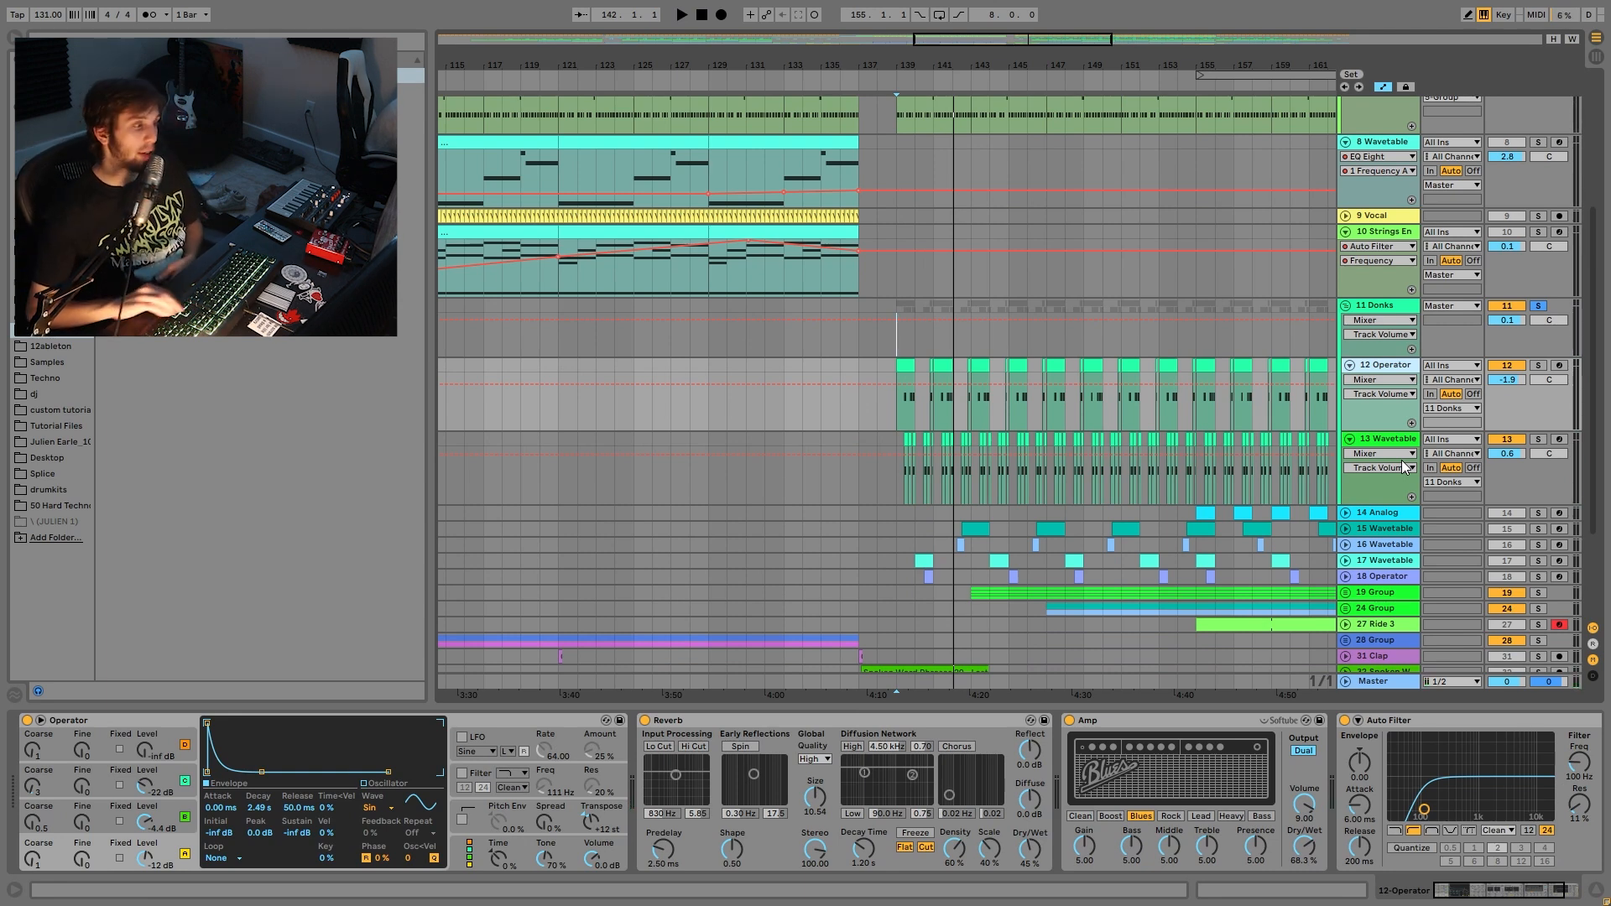
click(1395, 441)
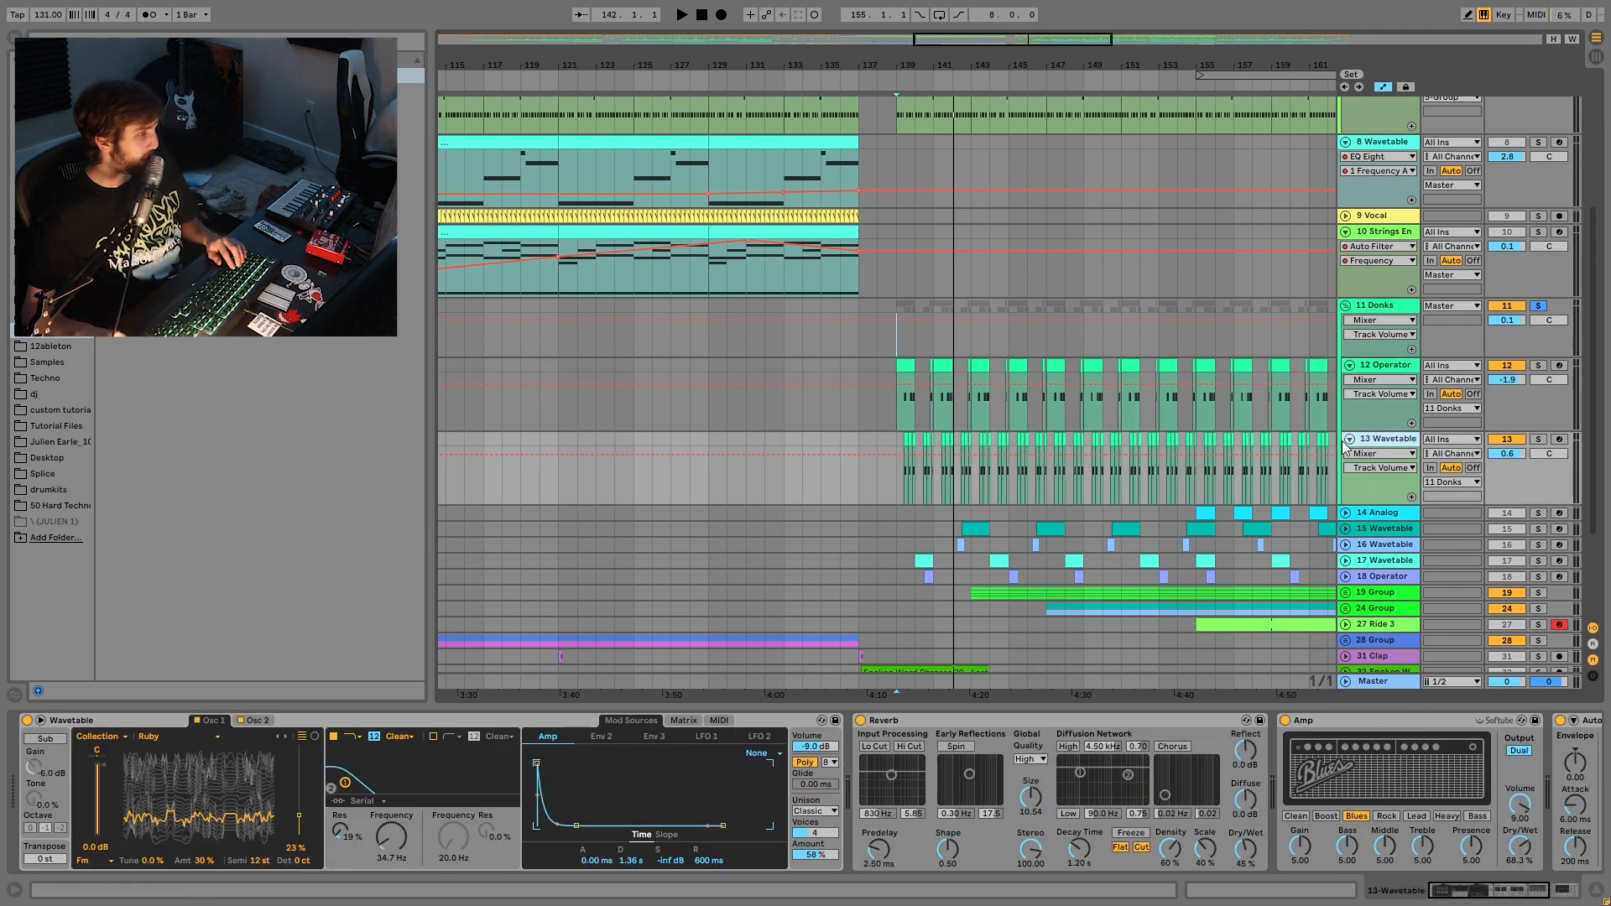
click(1368, 366)
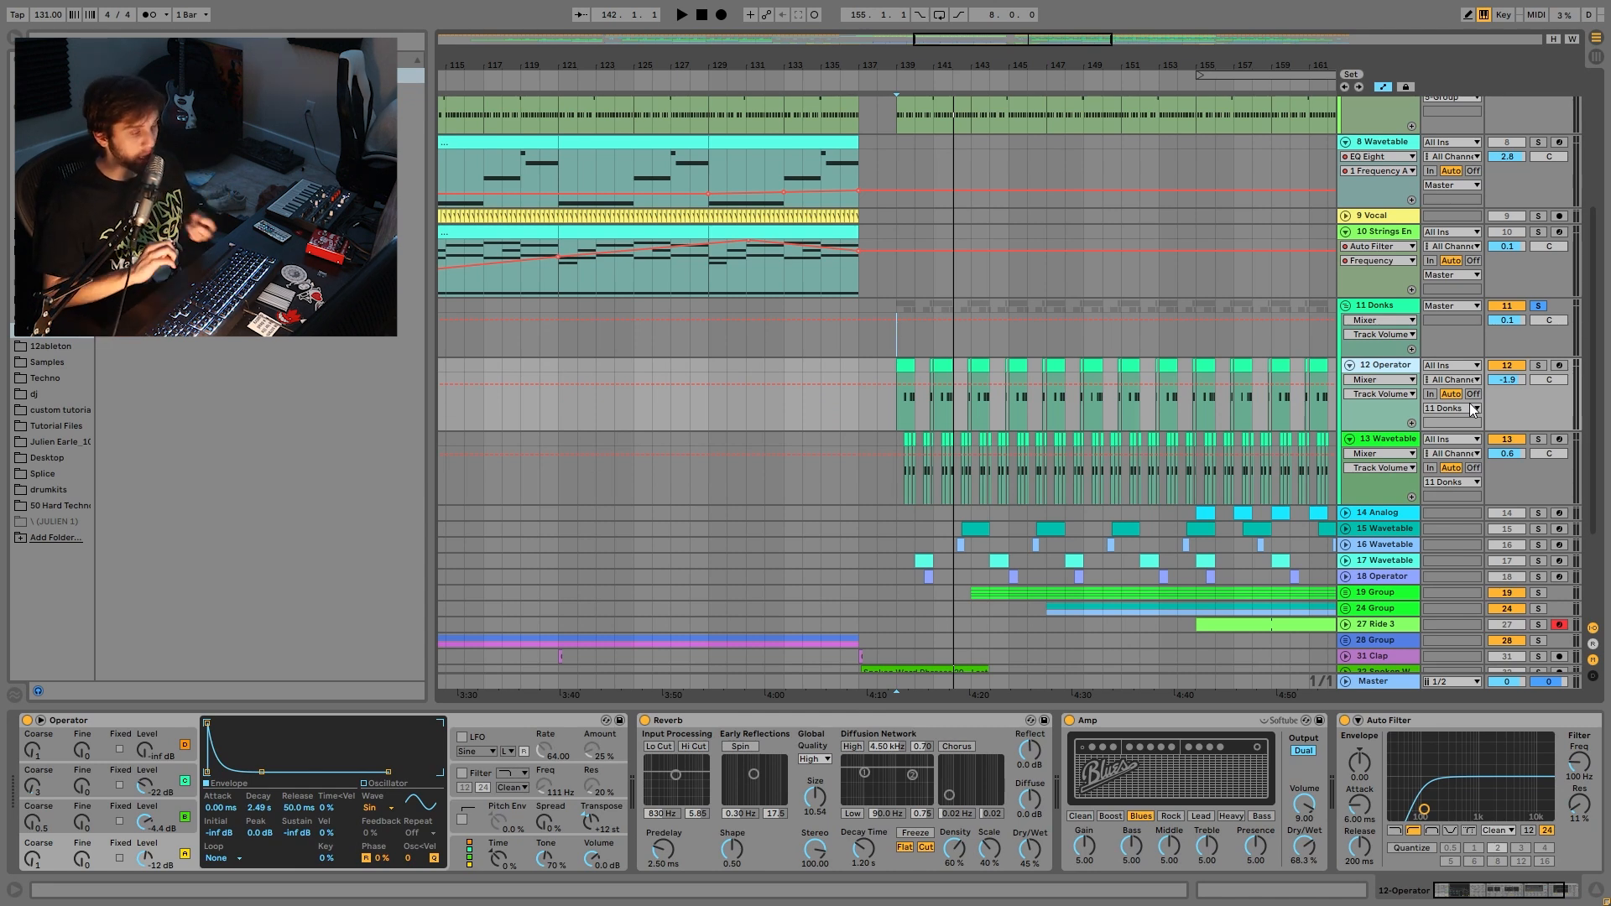
key(space)
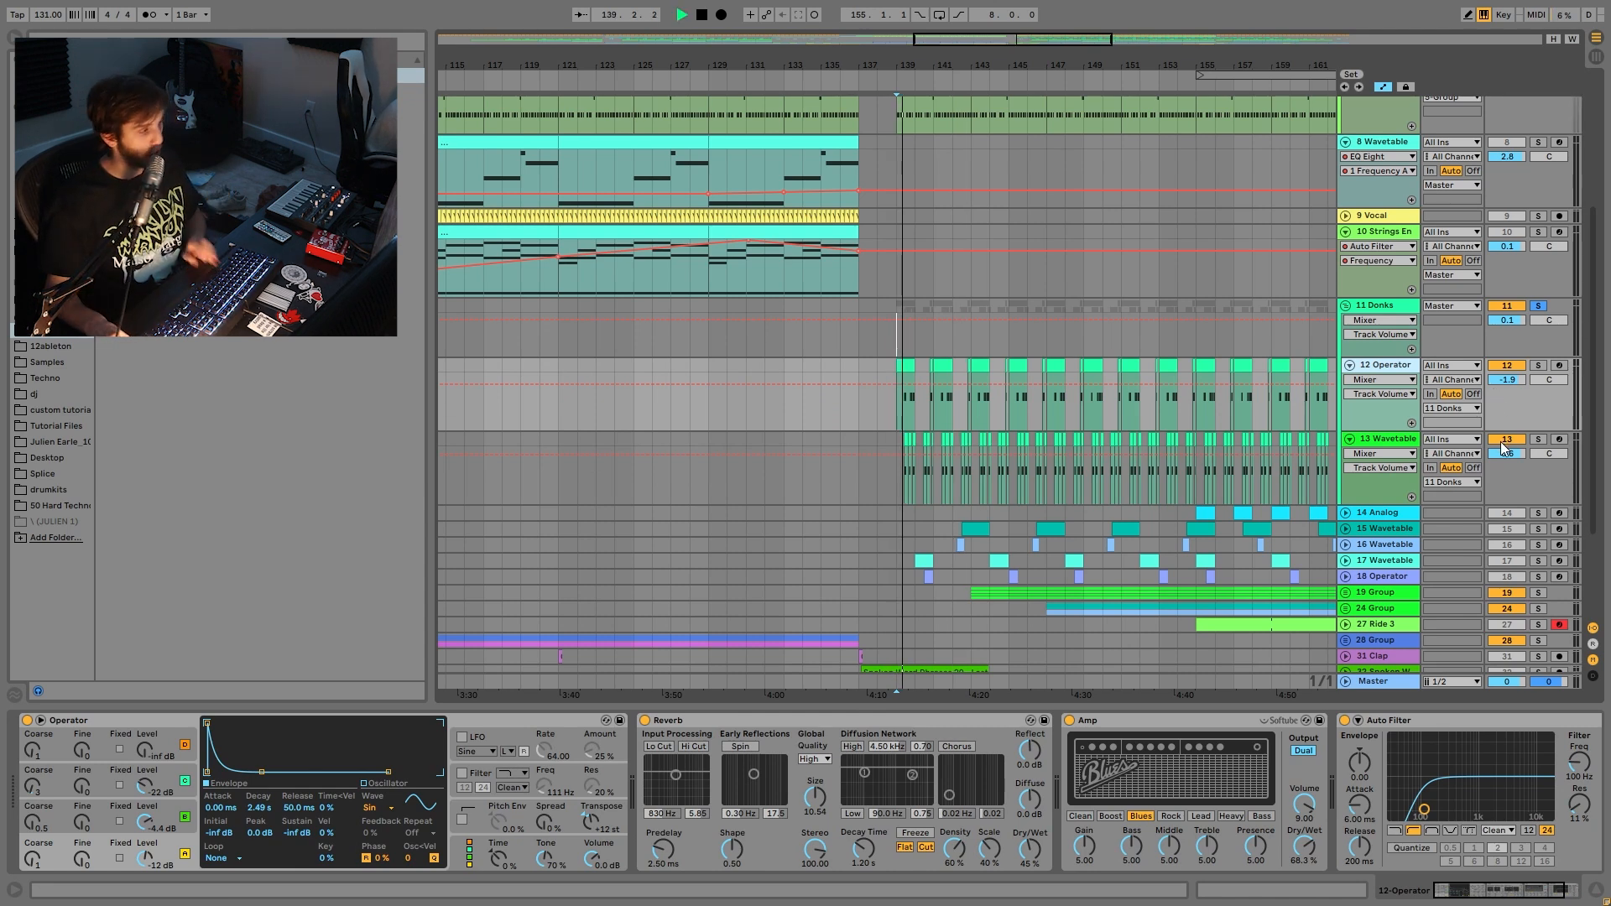
key(space)
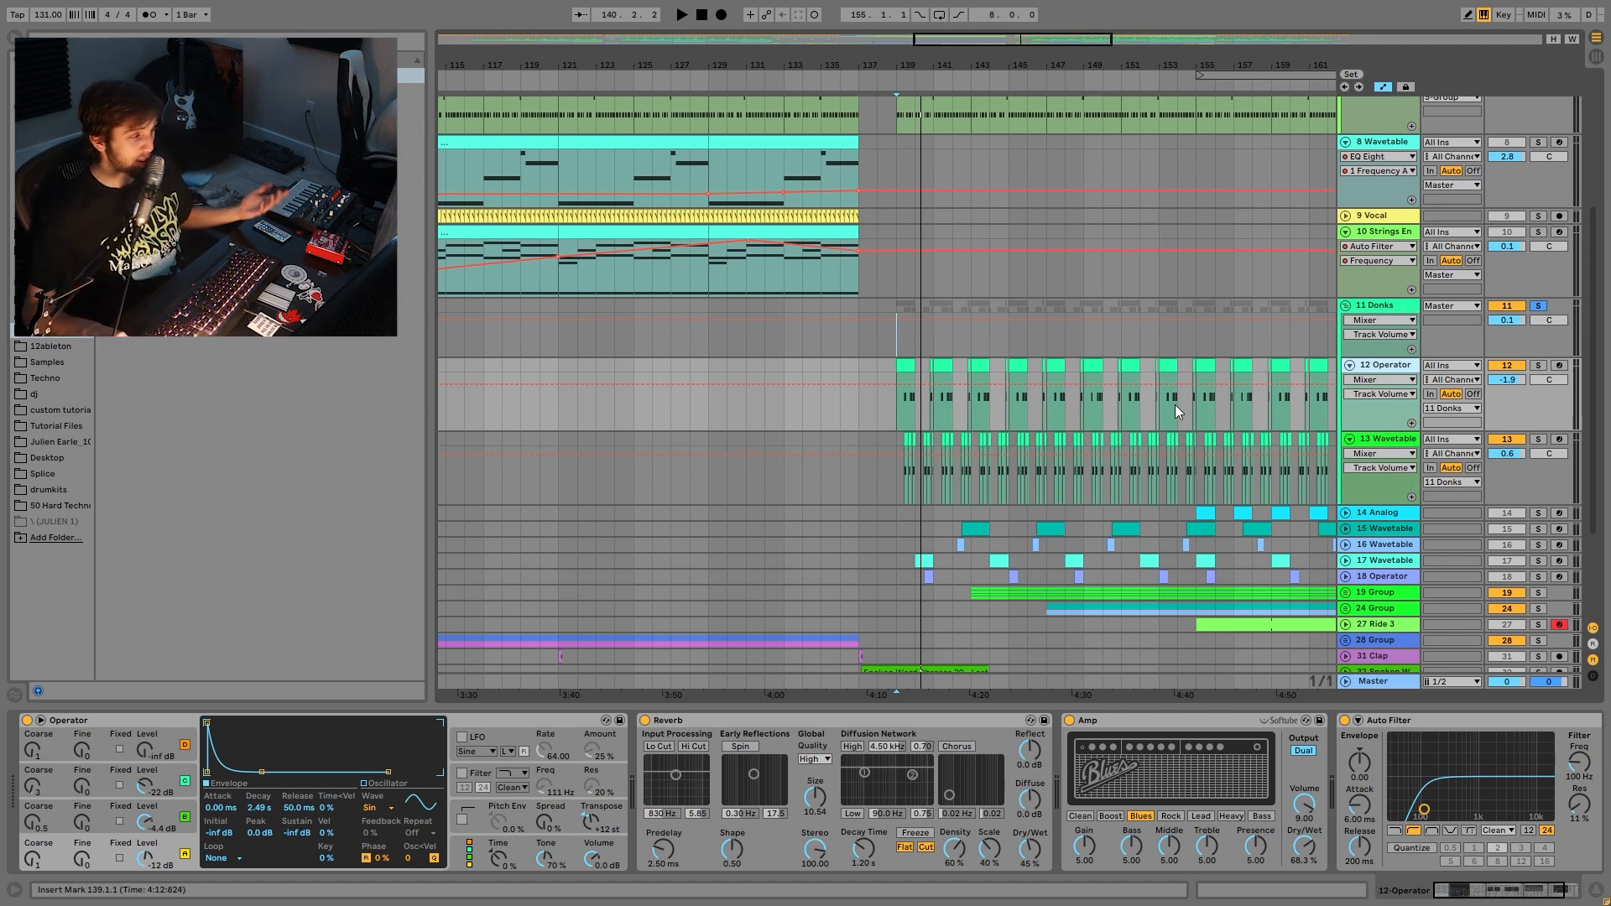
click(1538, 366)
drag(904, 66, 904, 277)
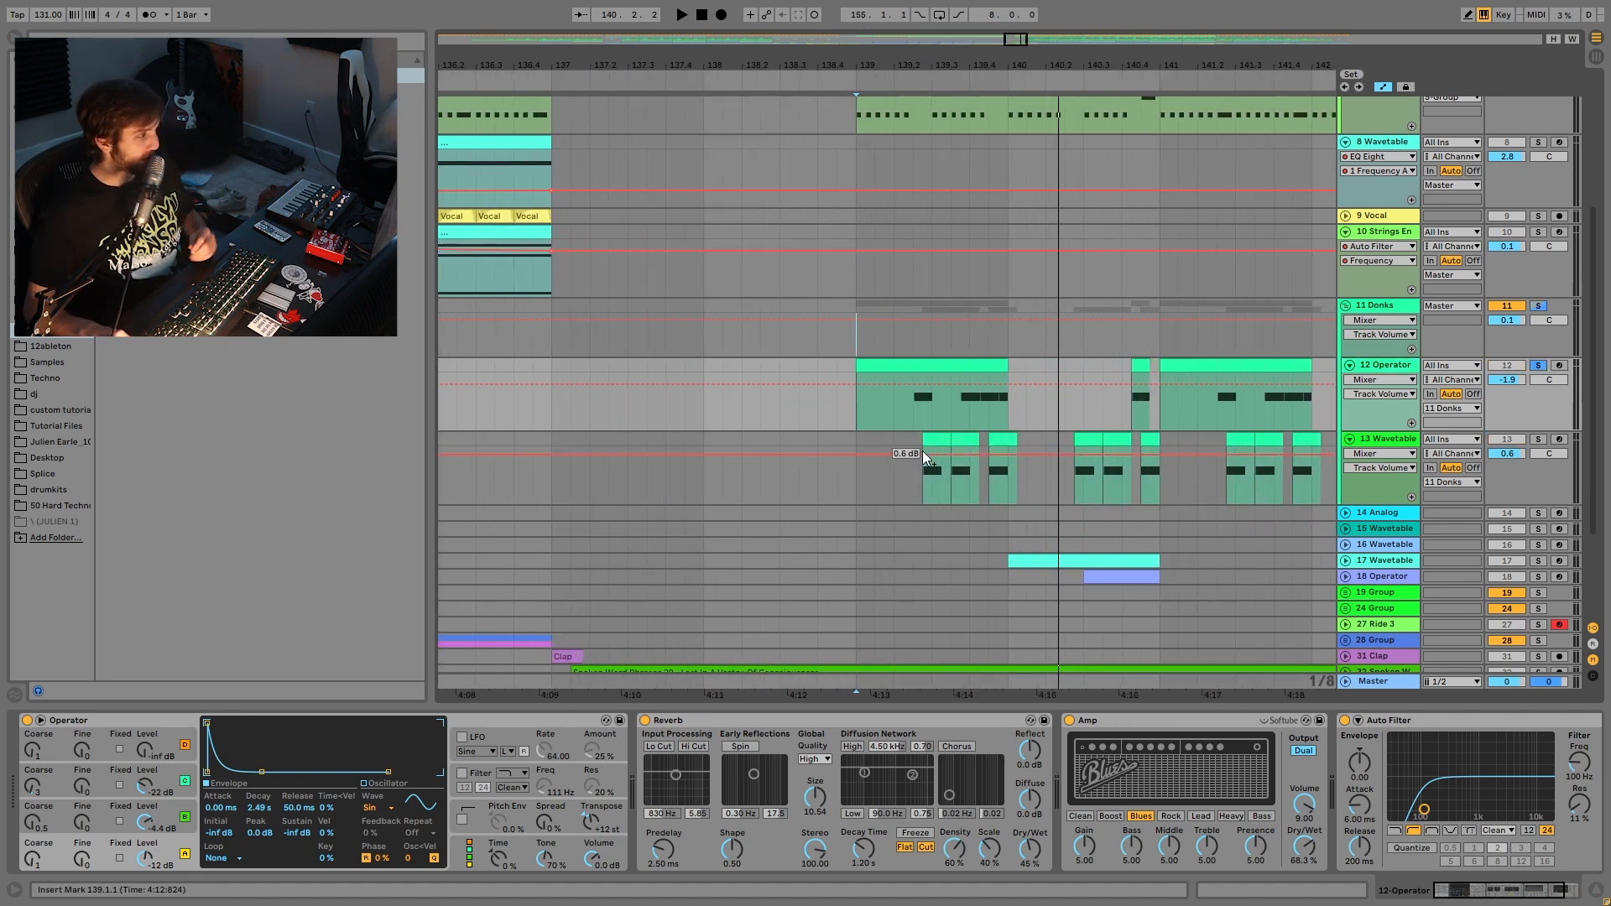
- Play from 139.2.1 and inspect the envelopes of Operator's oscillators B and C
click(895, 415)
key(space)
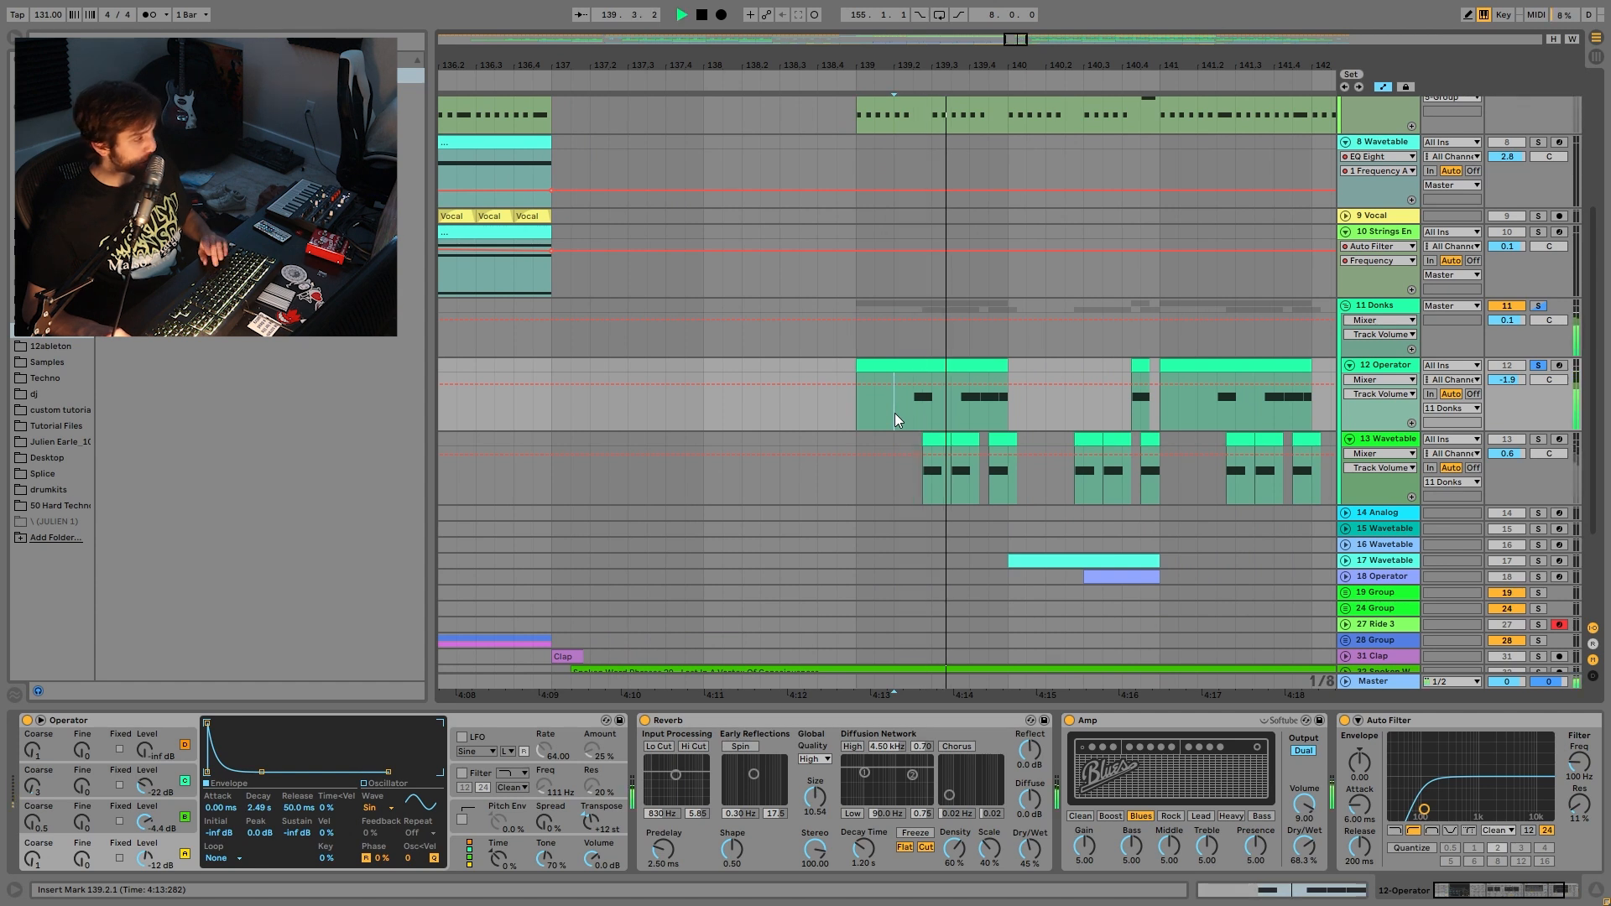
key(space)
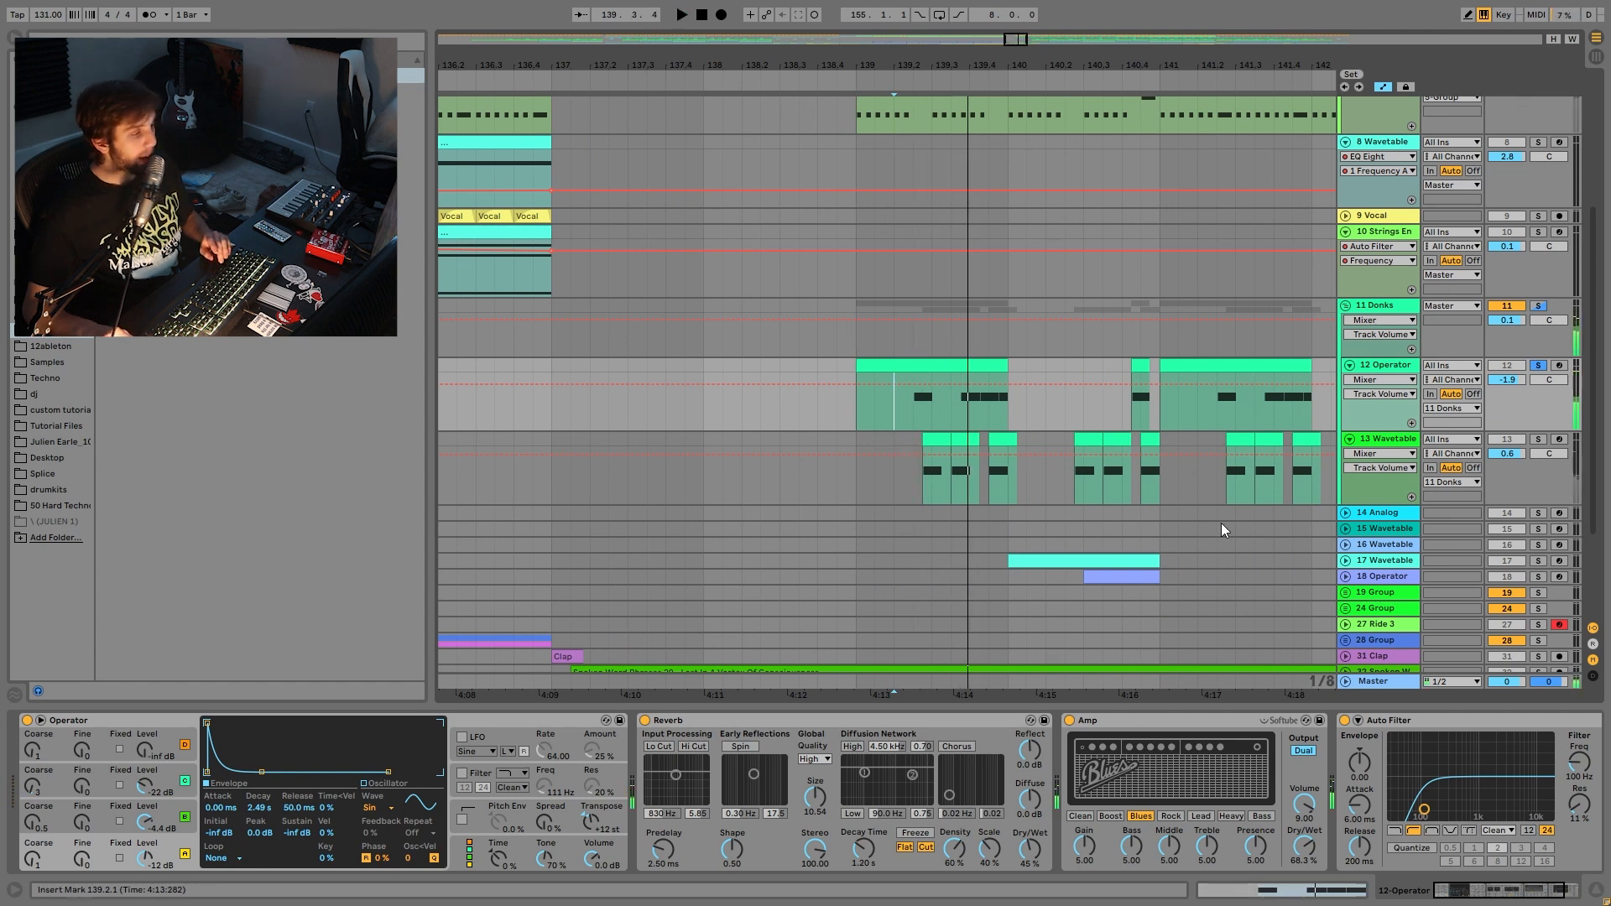
click(163, 821)
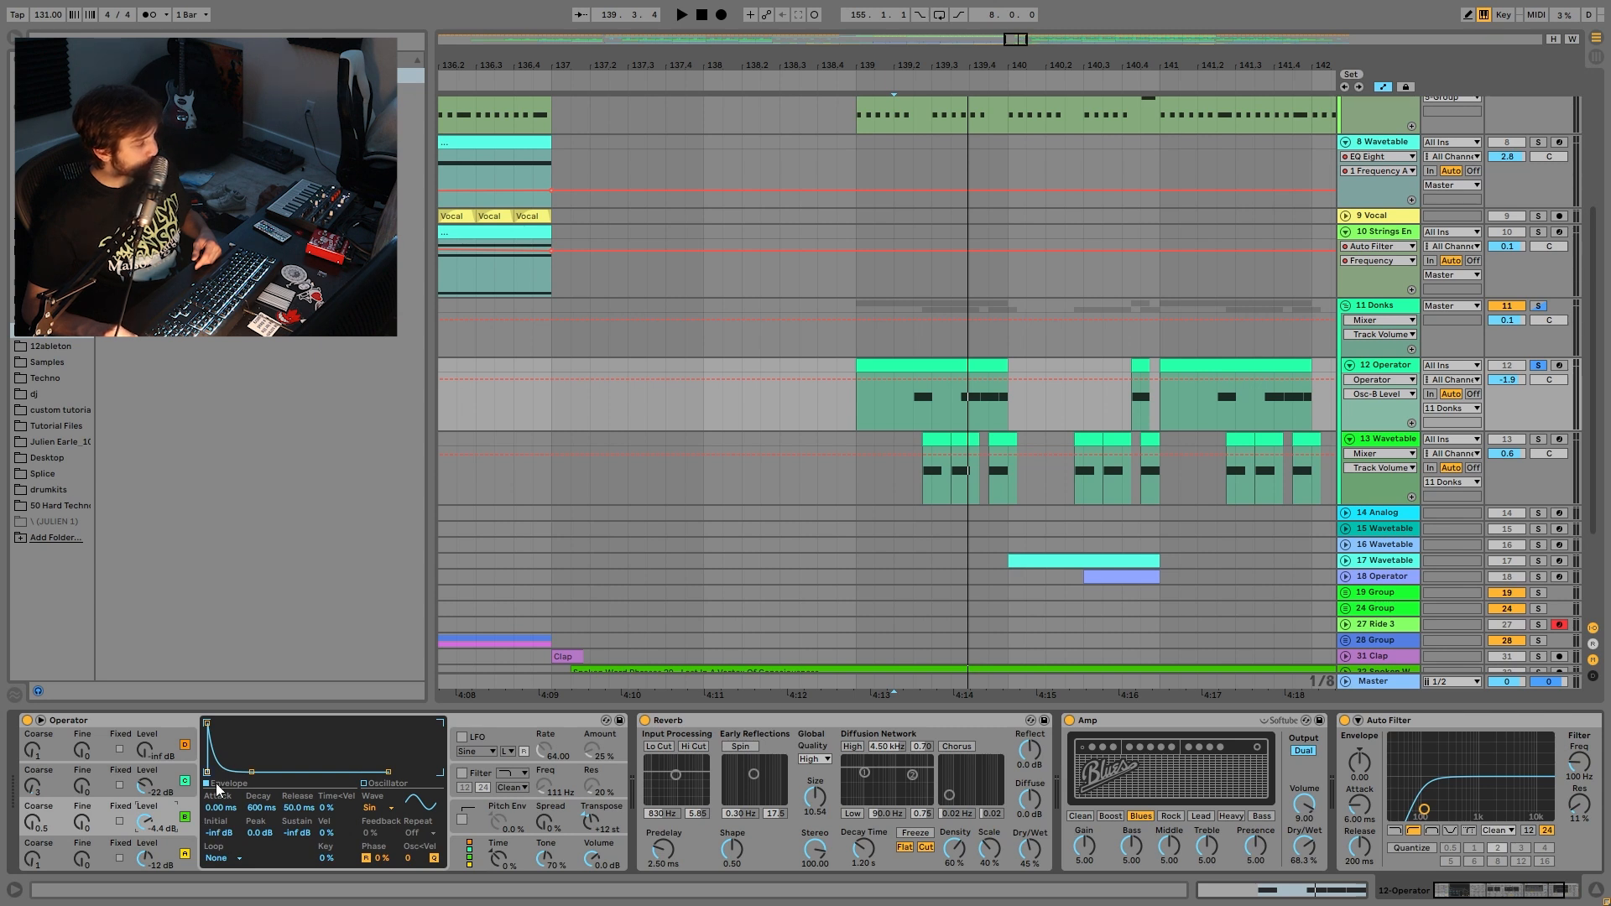
click(168, 791)
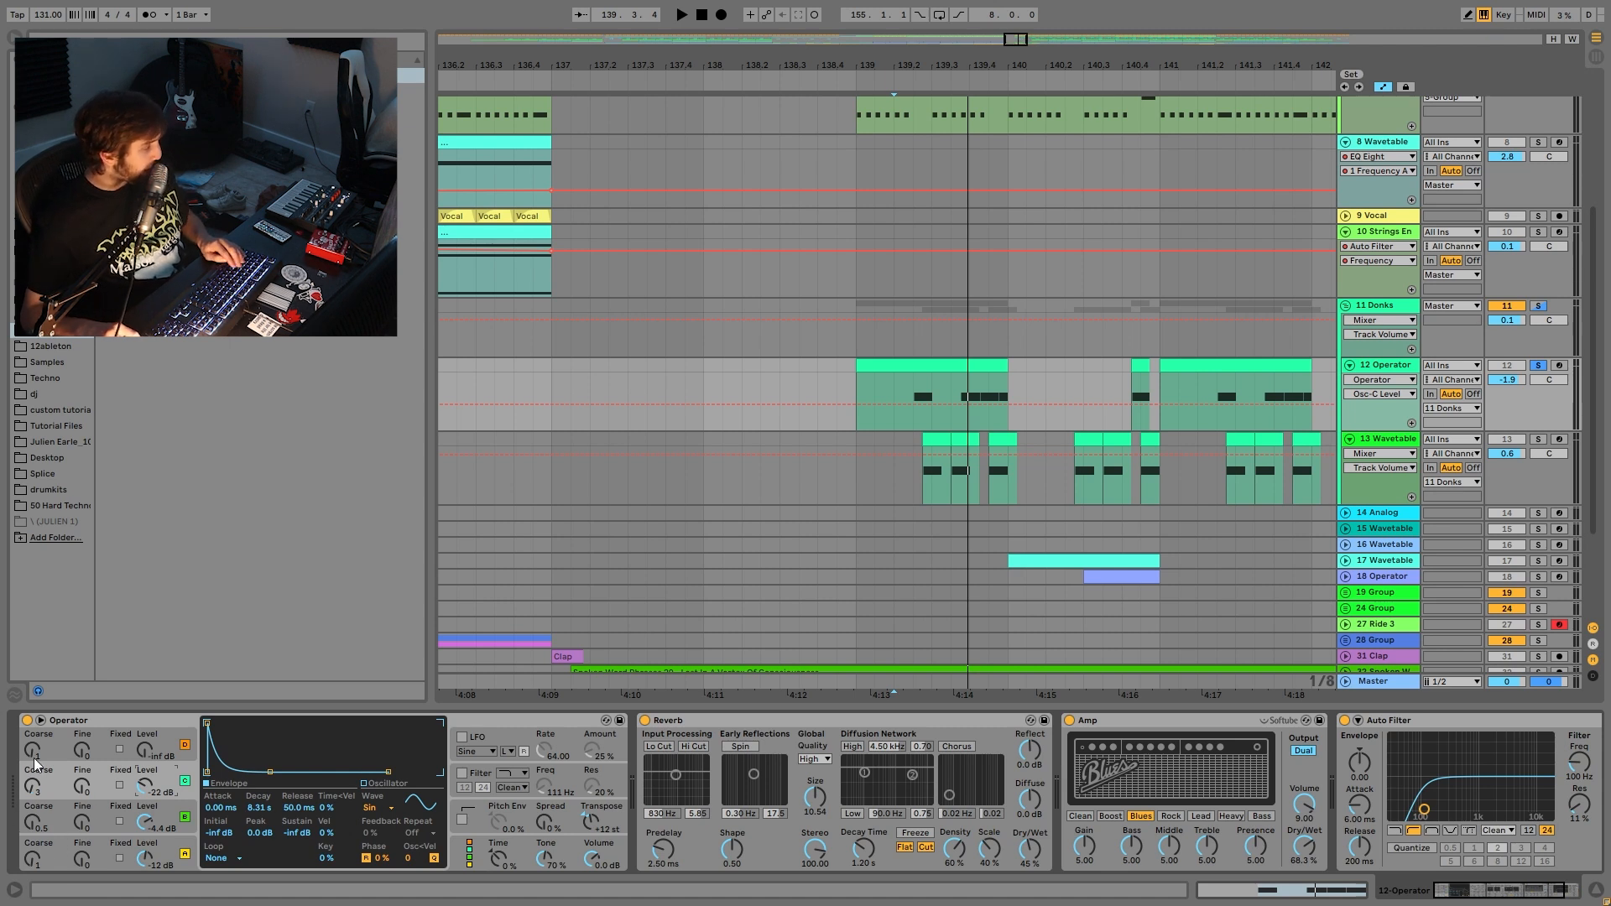
click(35, 821)
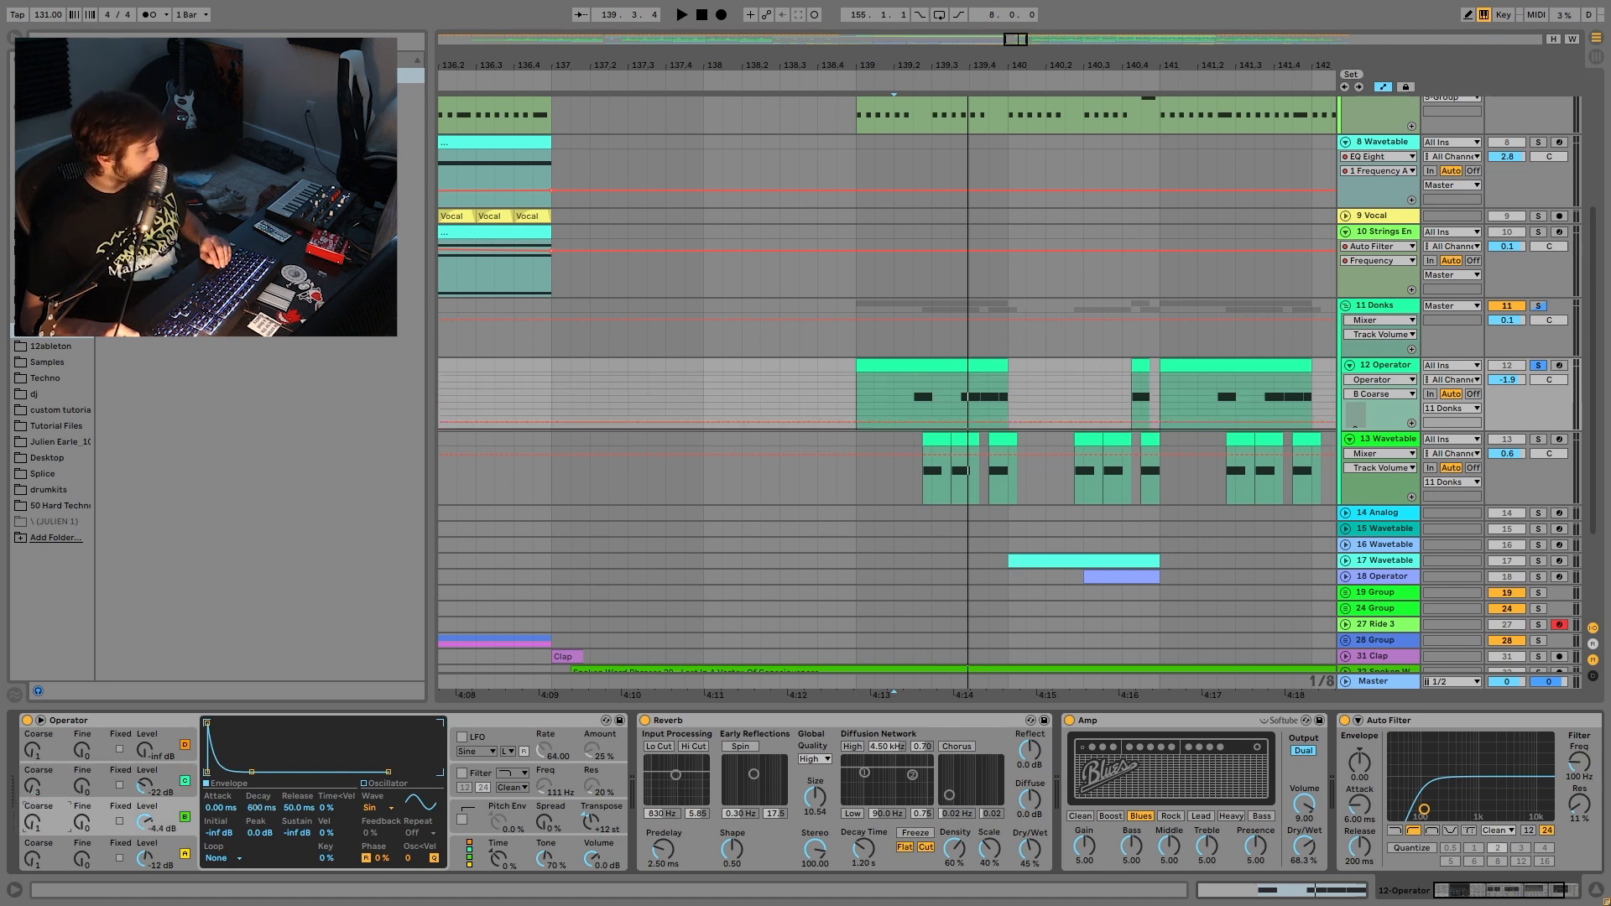
click(37, 785)
- Audition the donk layer from the insert mark, ending on oscillator B's 600 ms decay envelope
key(space)
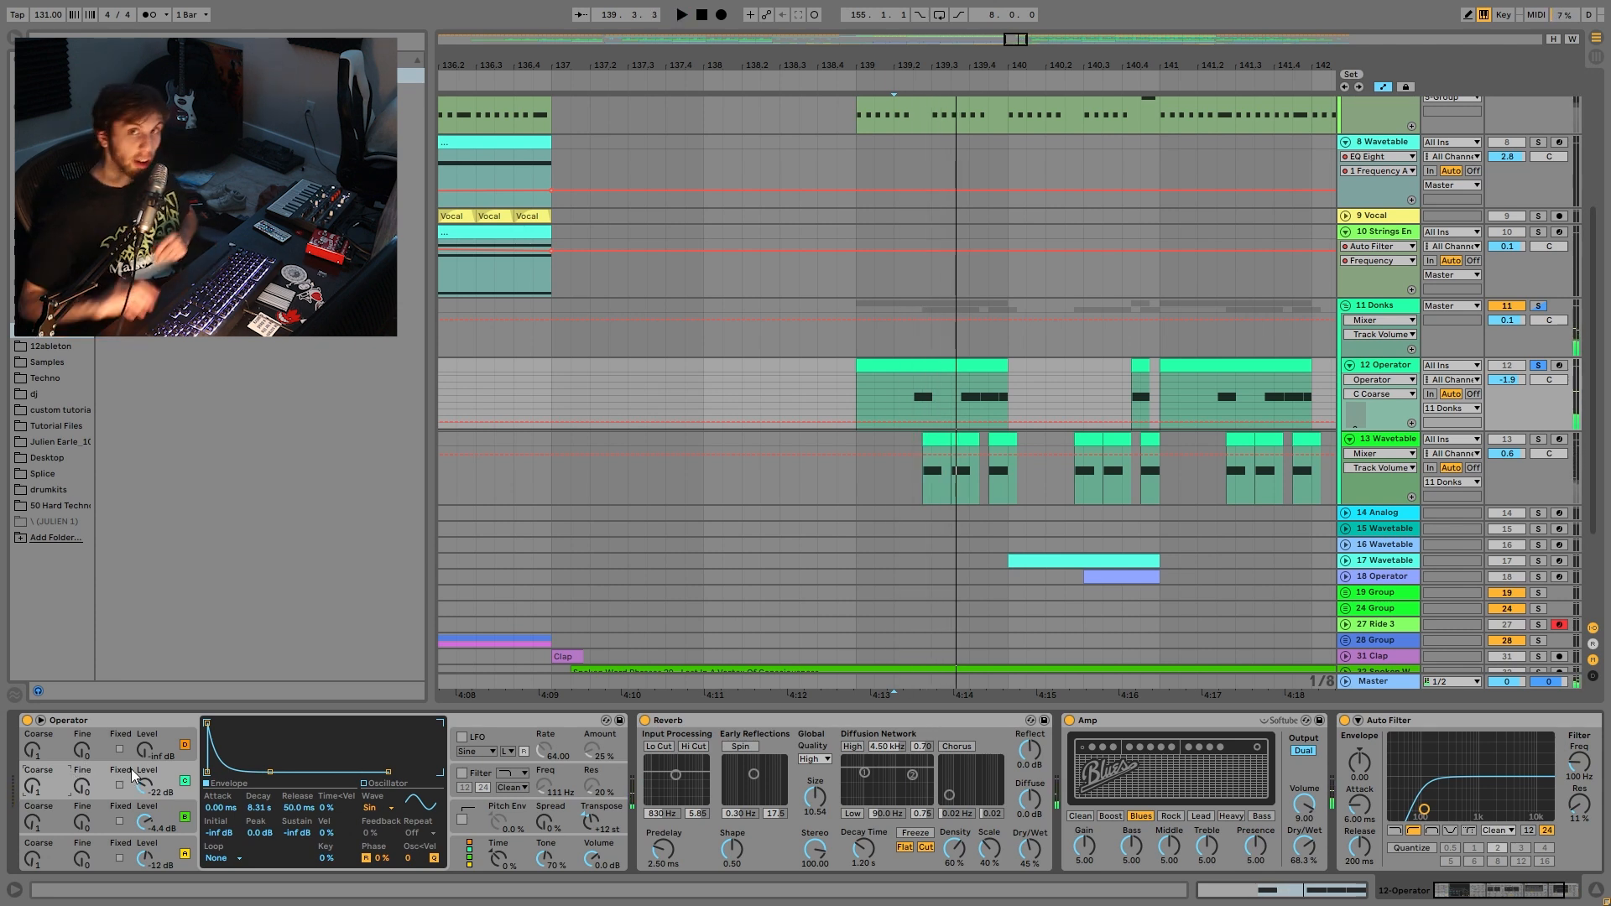
key(space)
key(space)
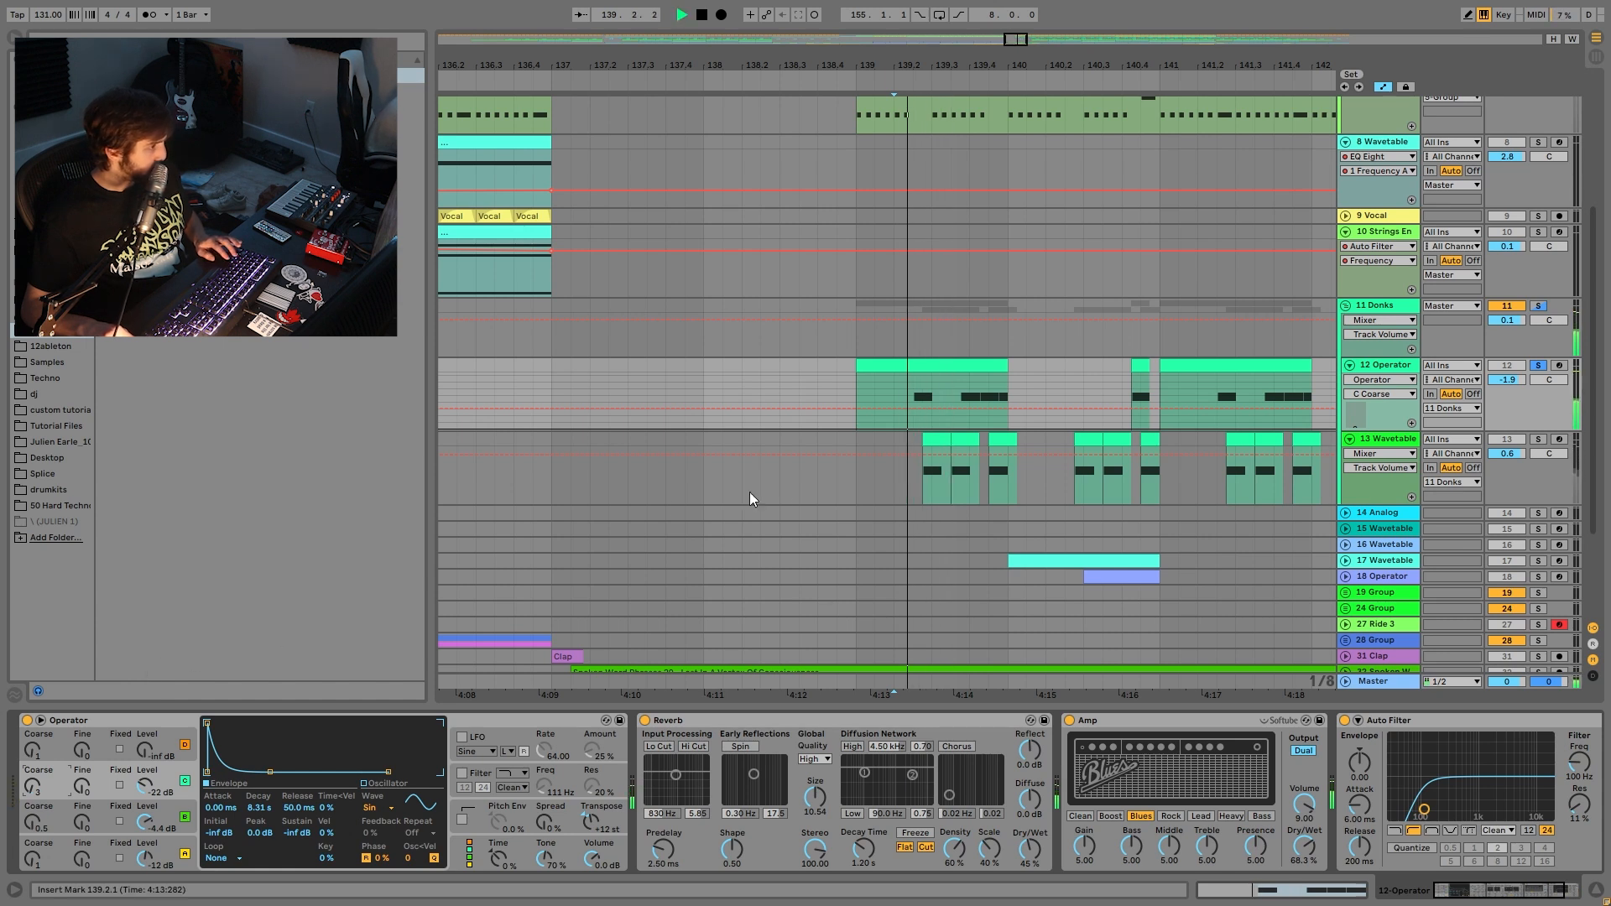
key(space)
click(38, 819)
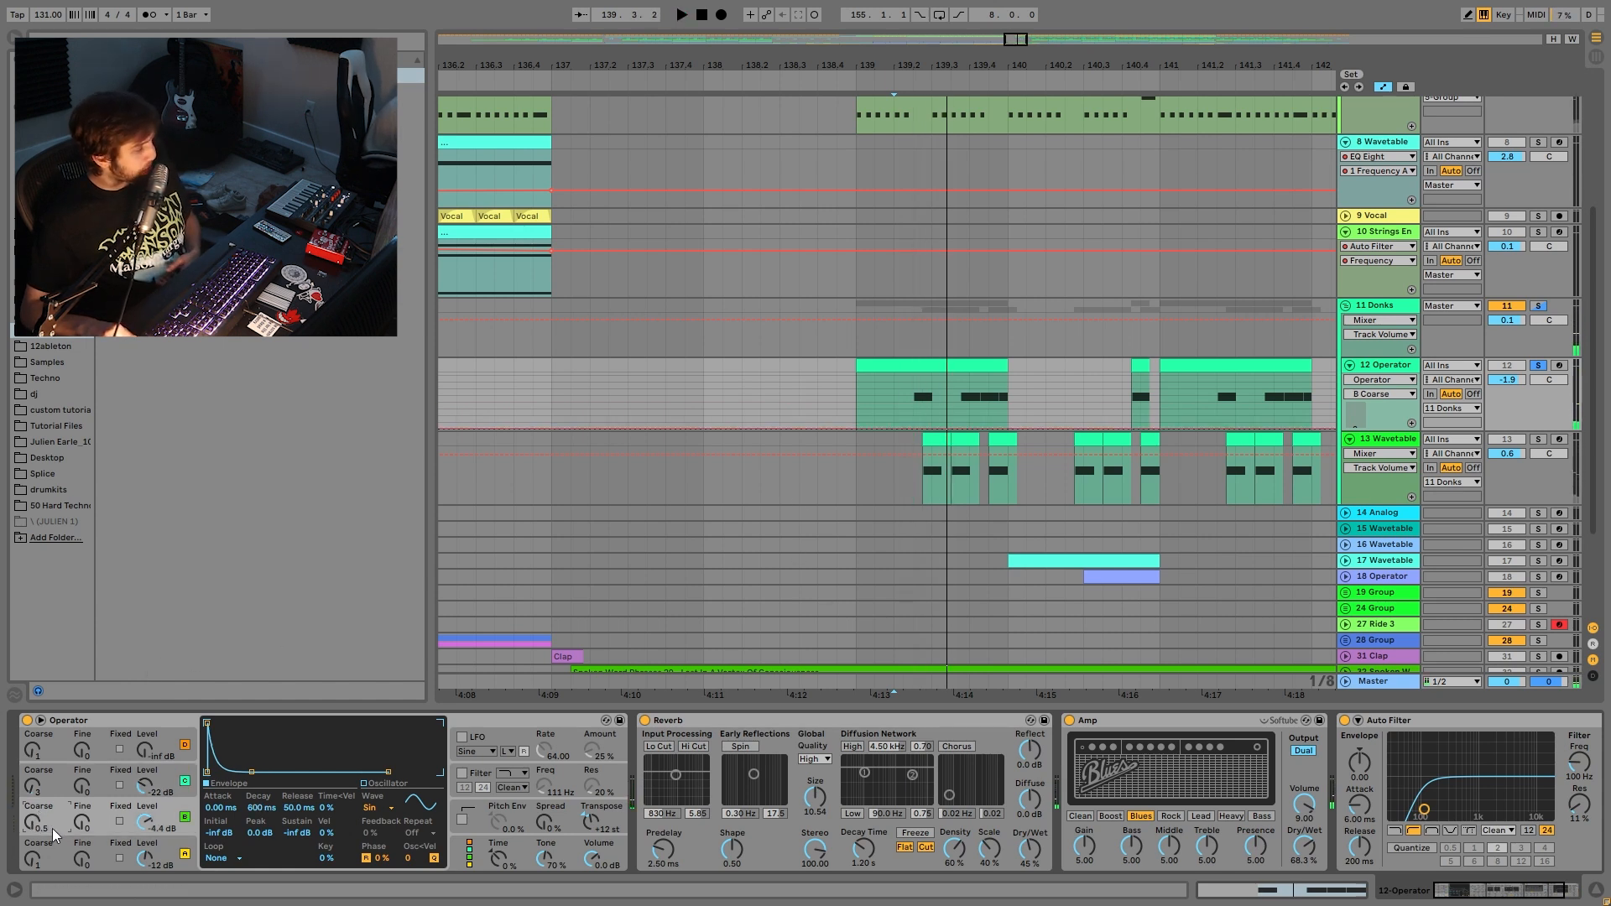
key(space)
key(space)
key(space)
key(space)
- Bypass and re-enable the Operator layer's Amp effect, then select the first 13 Wavetable clip
scroll(657, 818, down, 5)
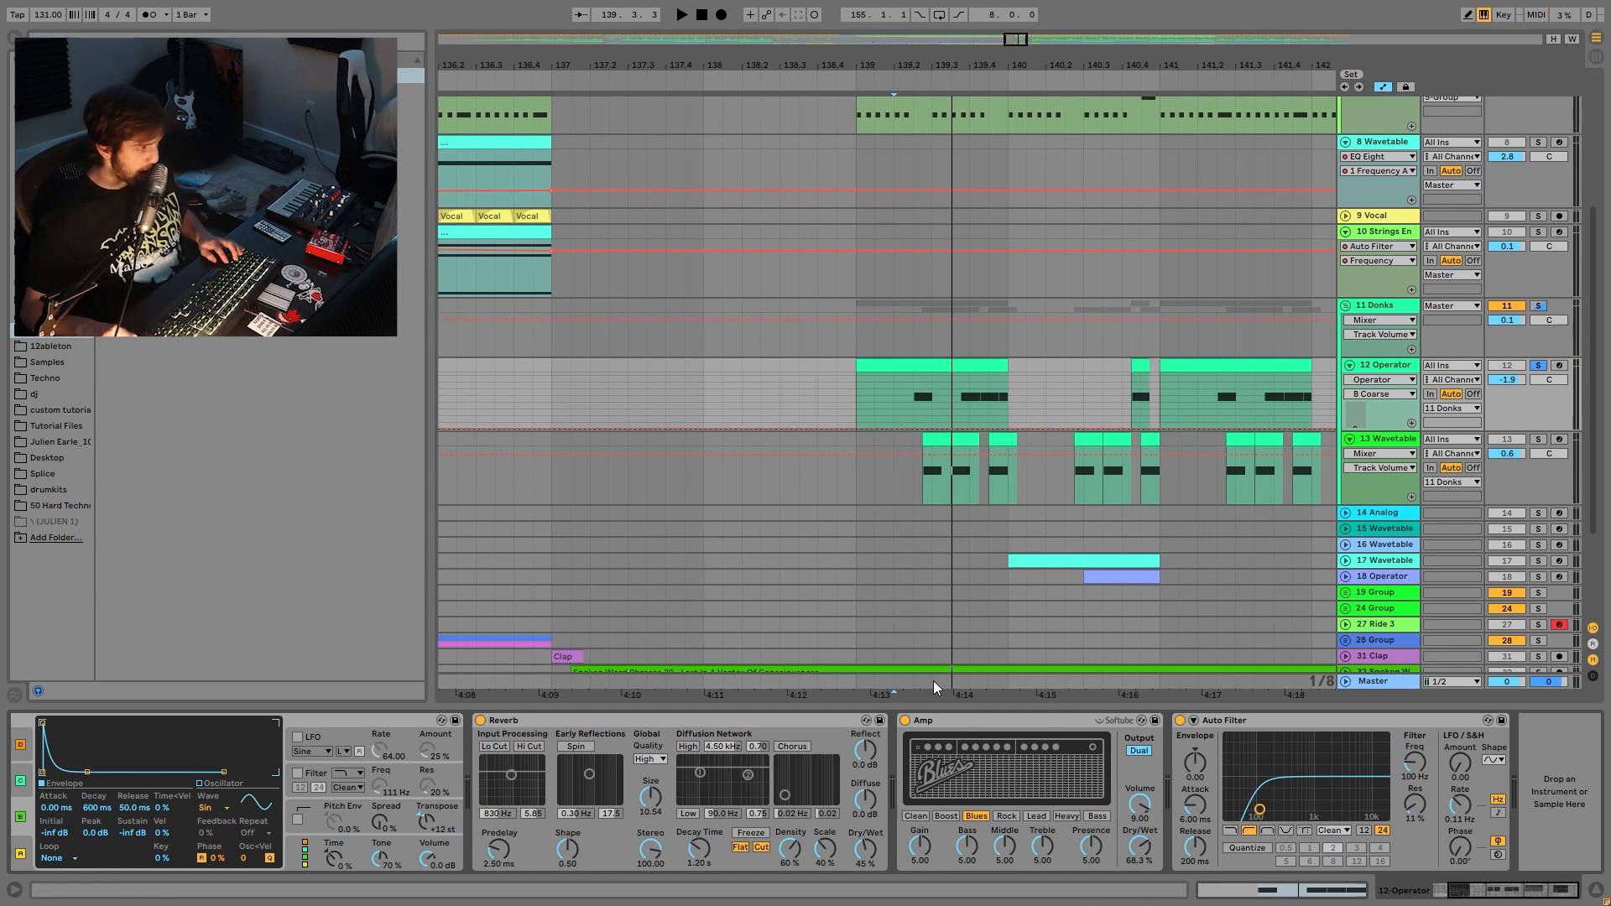
click(904, 720)
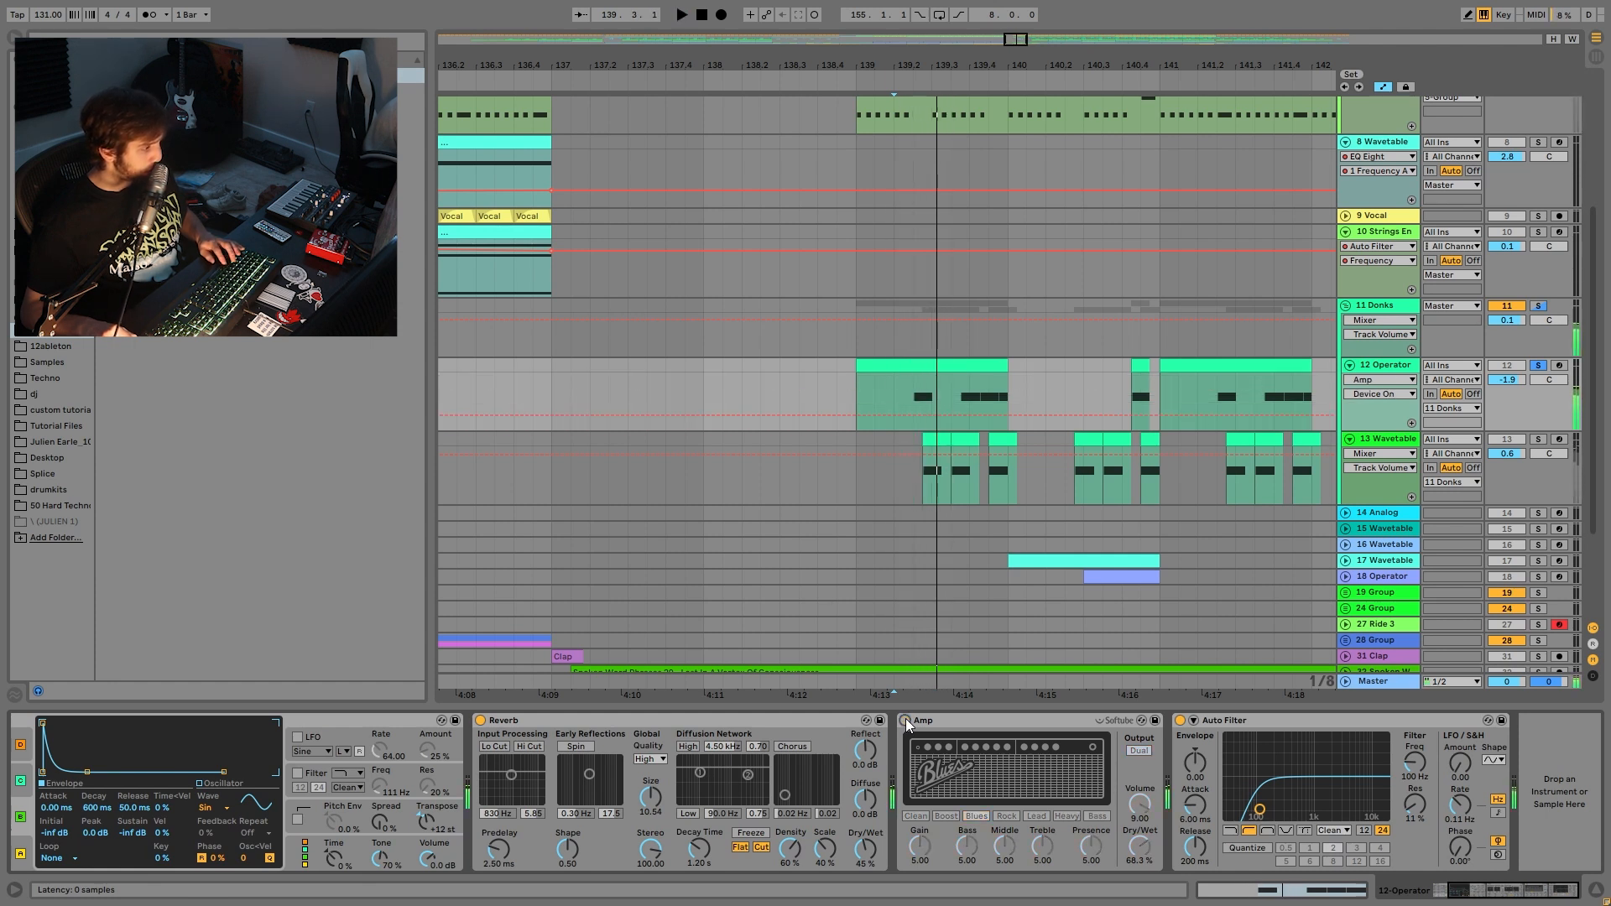
click(905, 720)
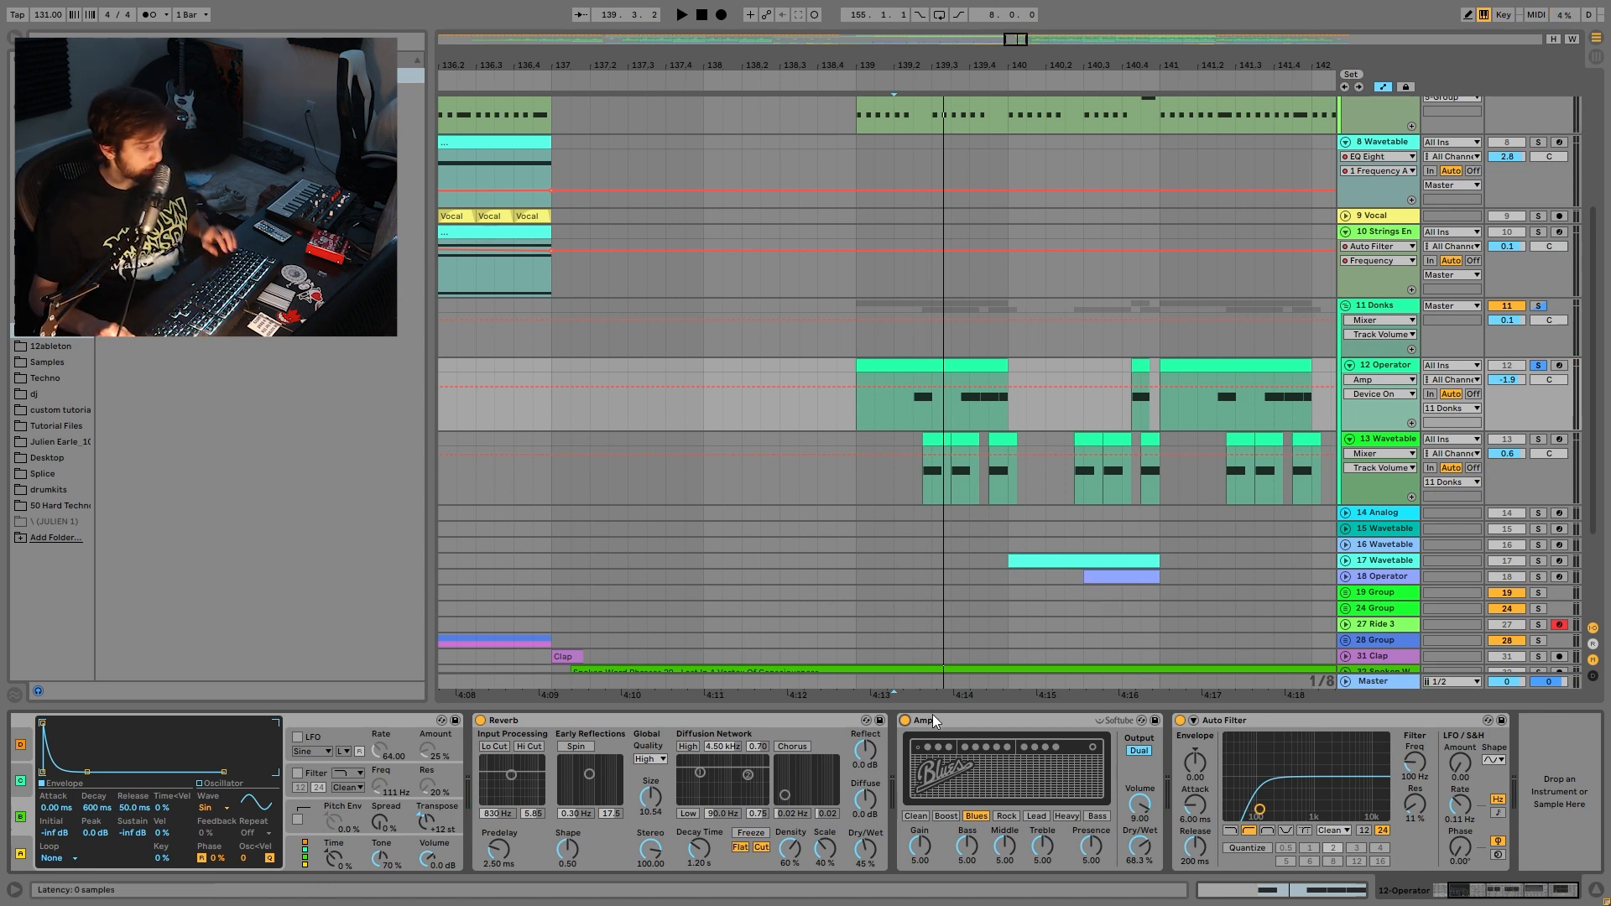
click(1003, 724)
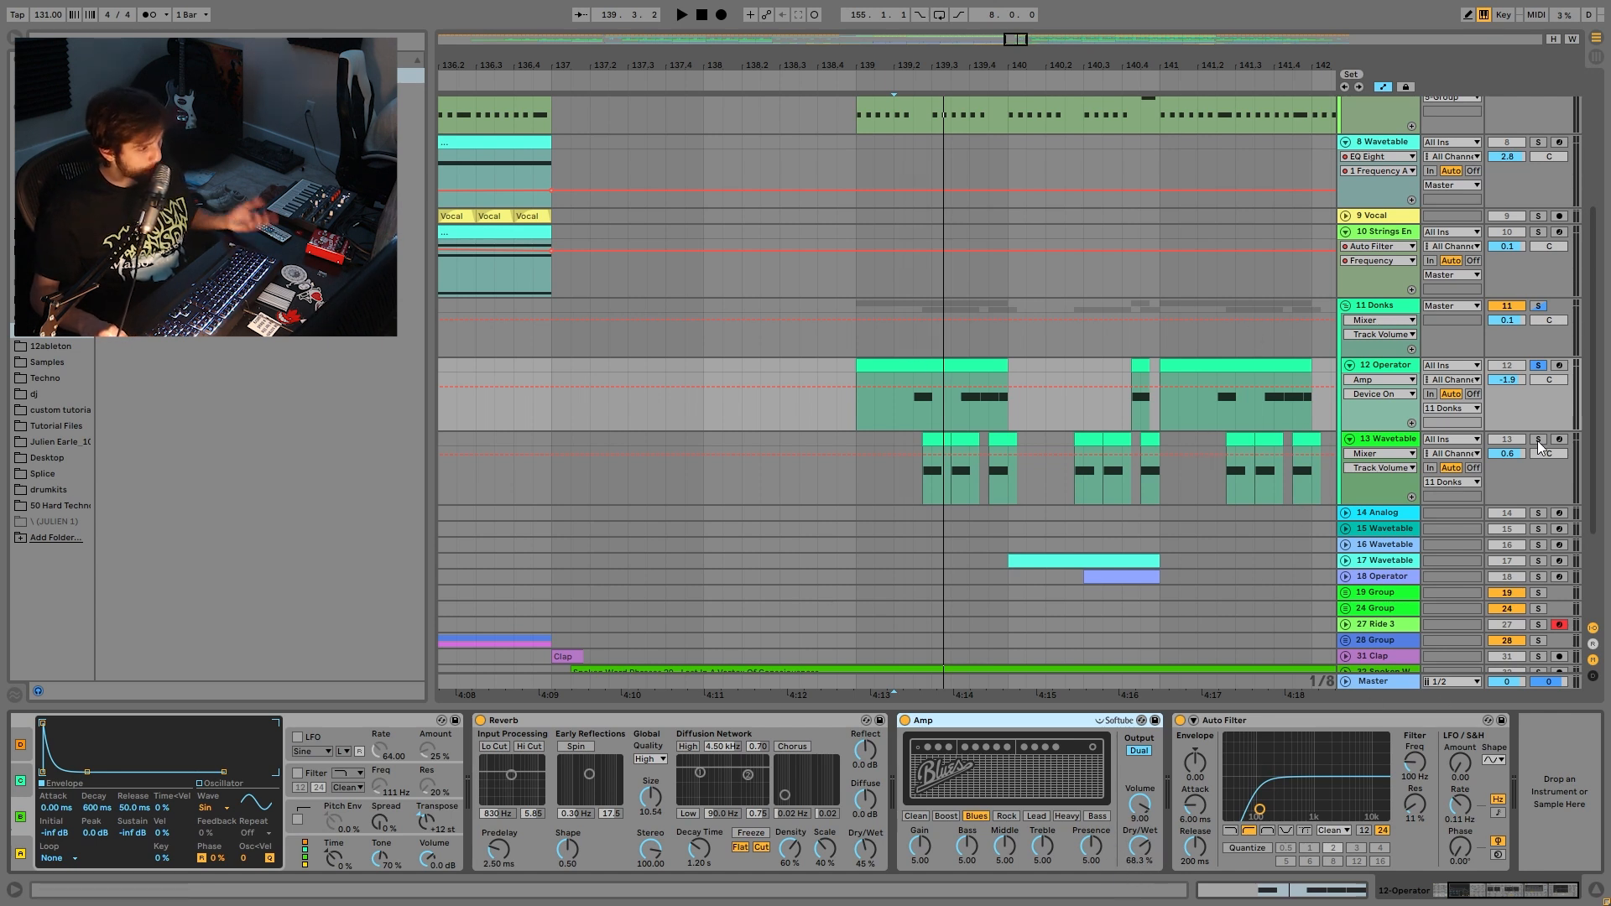
click(933, 437)
- Play the Wavetable layer and inspect Osc 2's Basic Shapes, the filter frequency, the Matrix and Osc 1's Ruby
key(space)
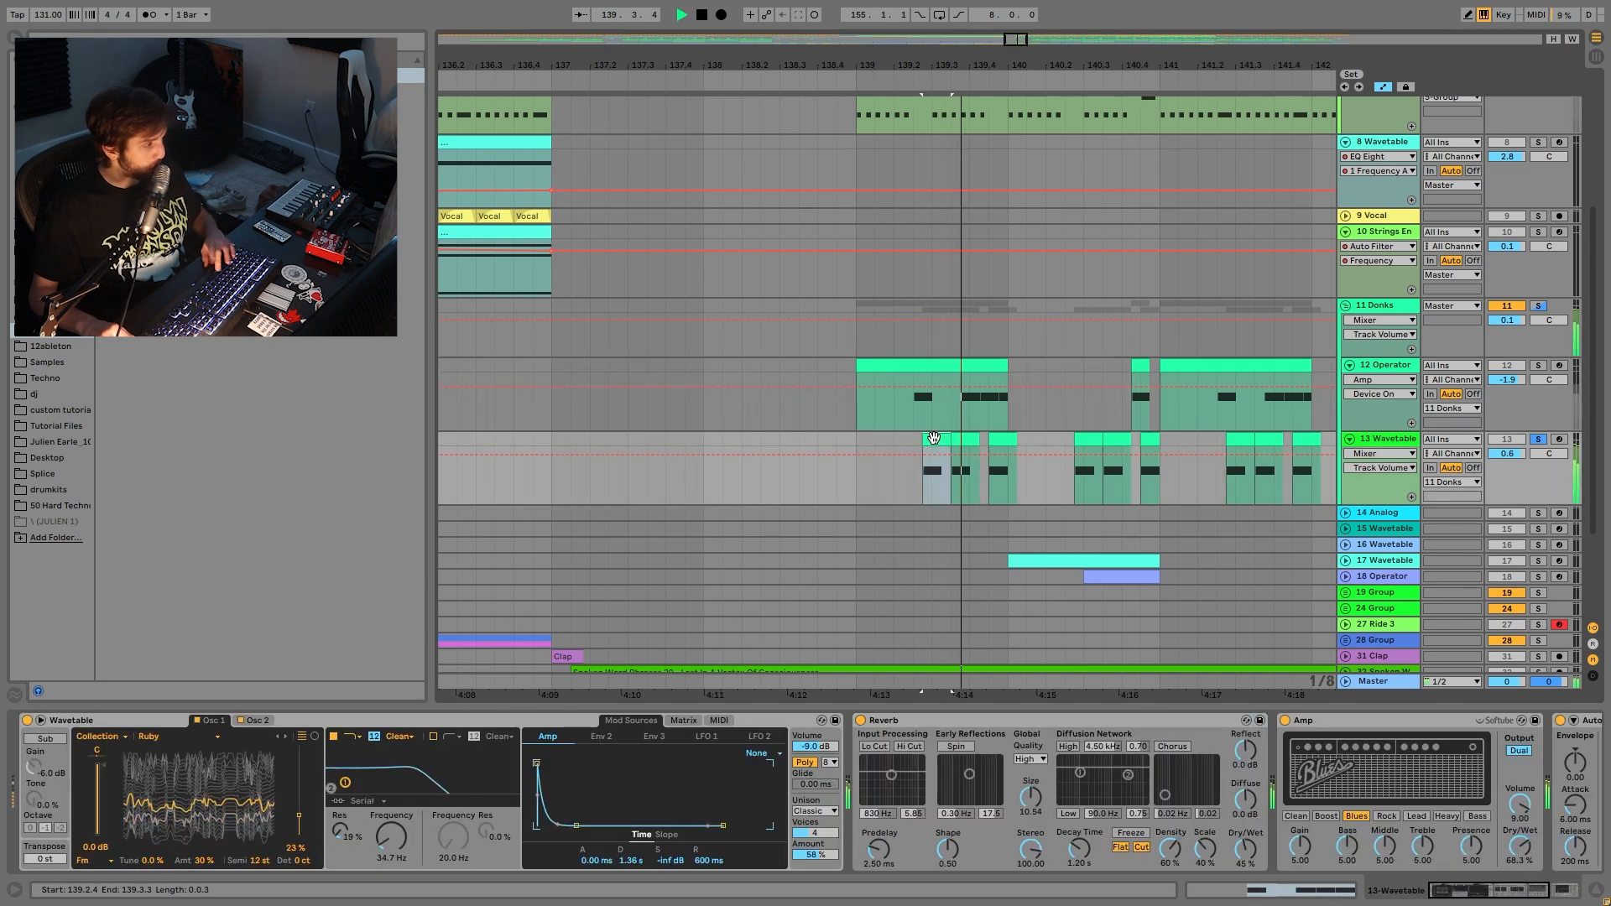
key(space)
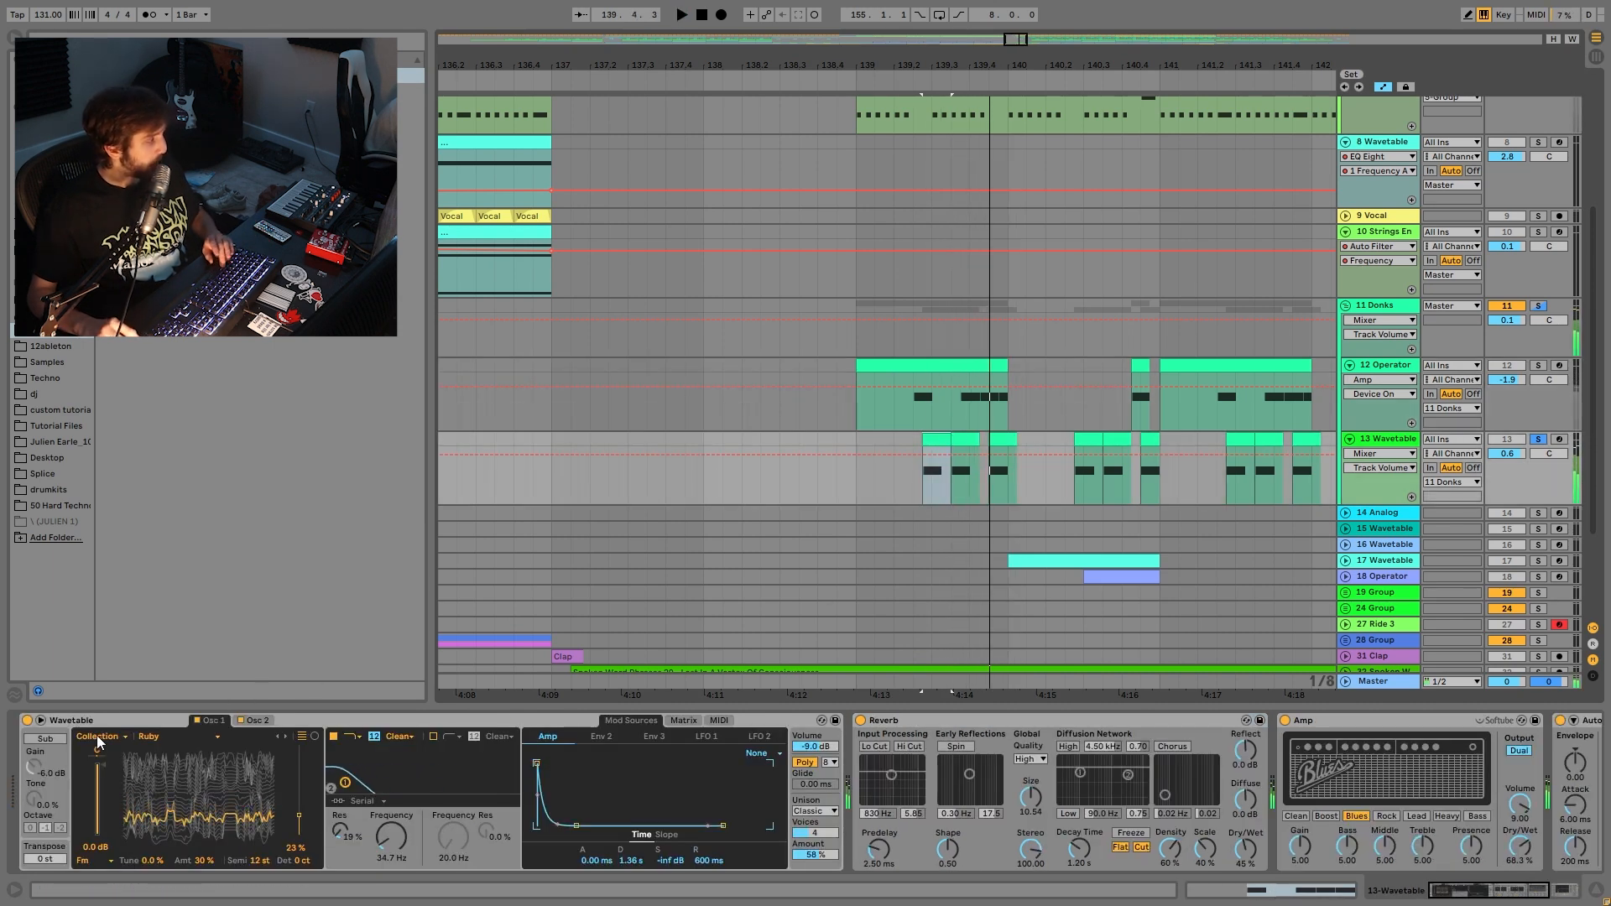
click(259, 720)
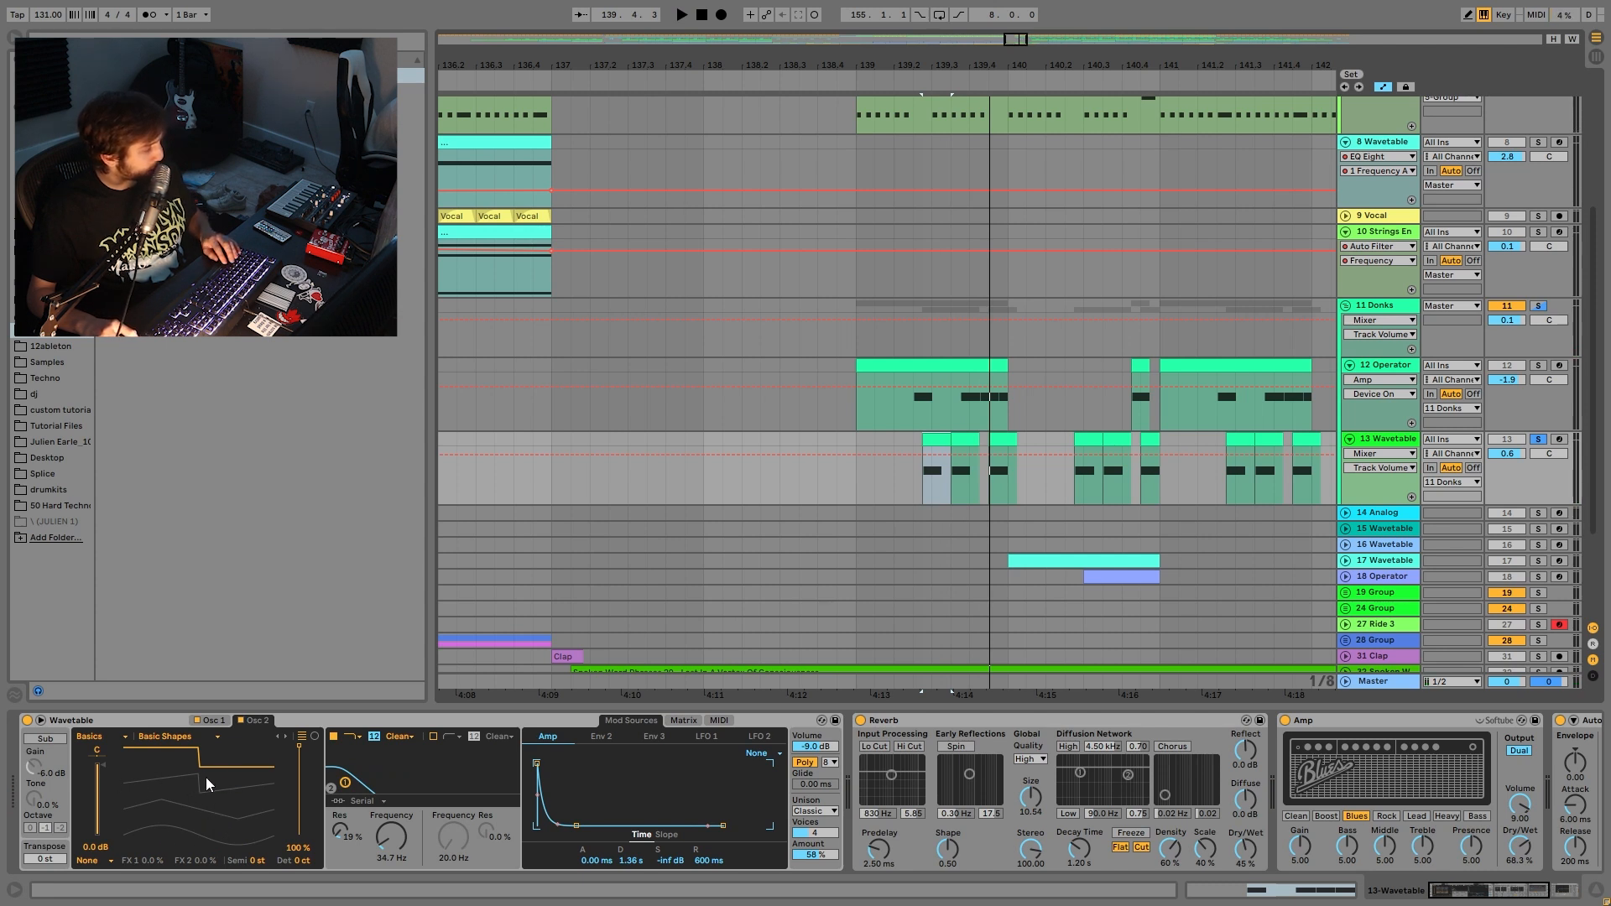
click(391, 833)
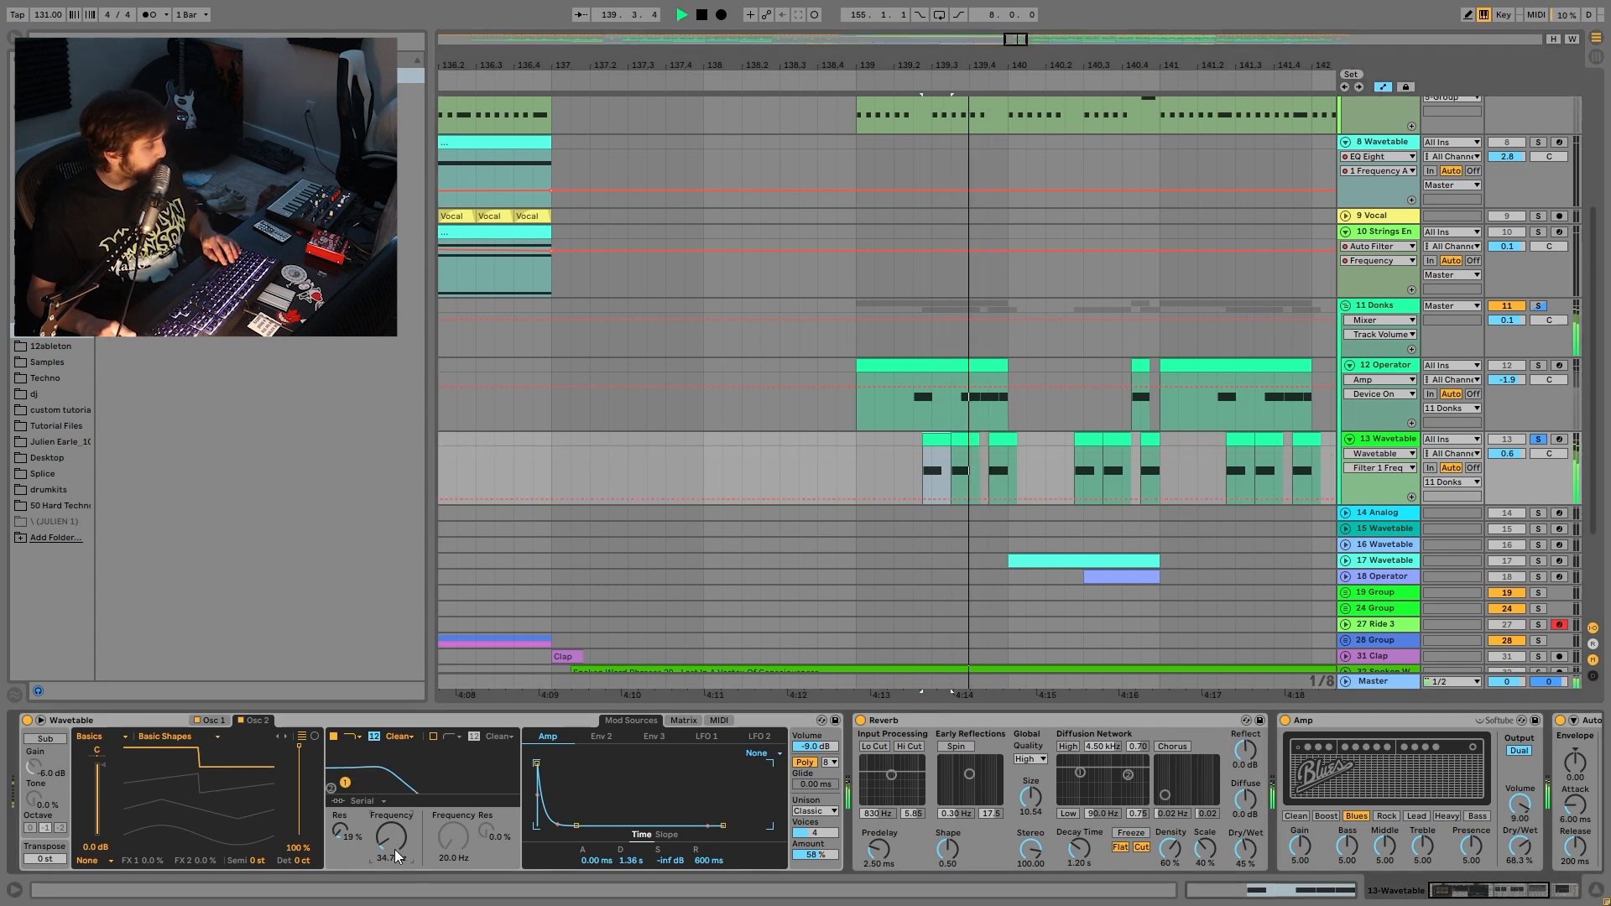
click(682, 721)
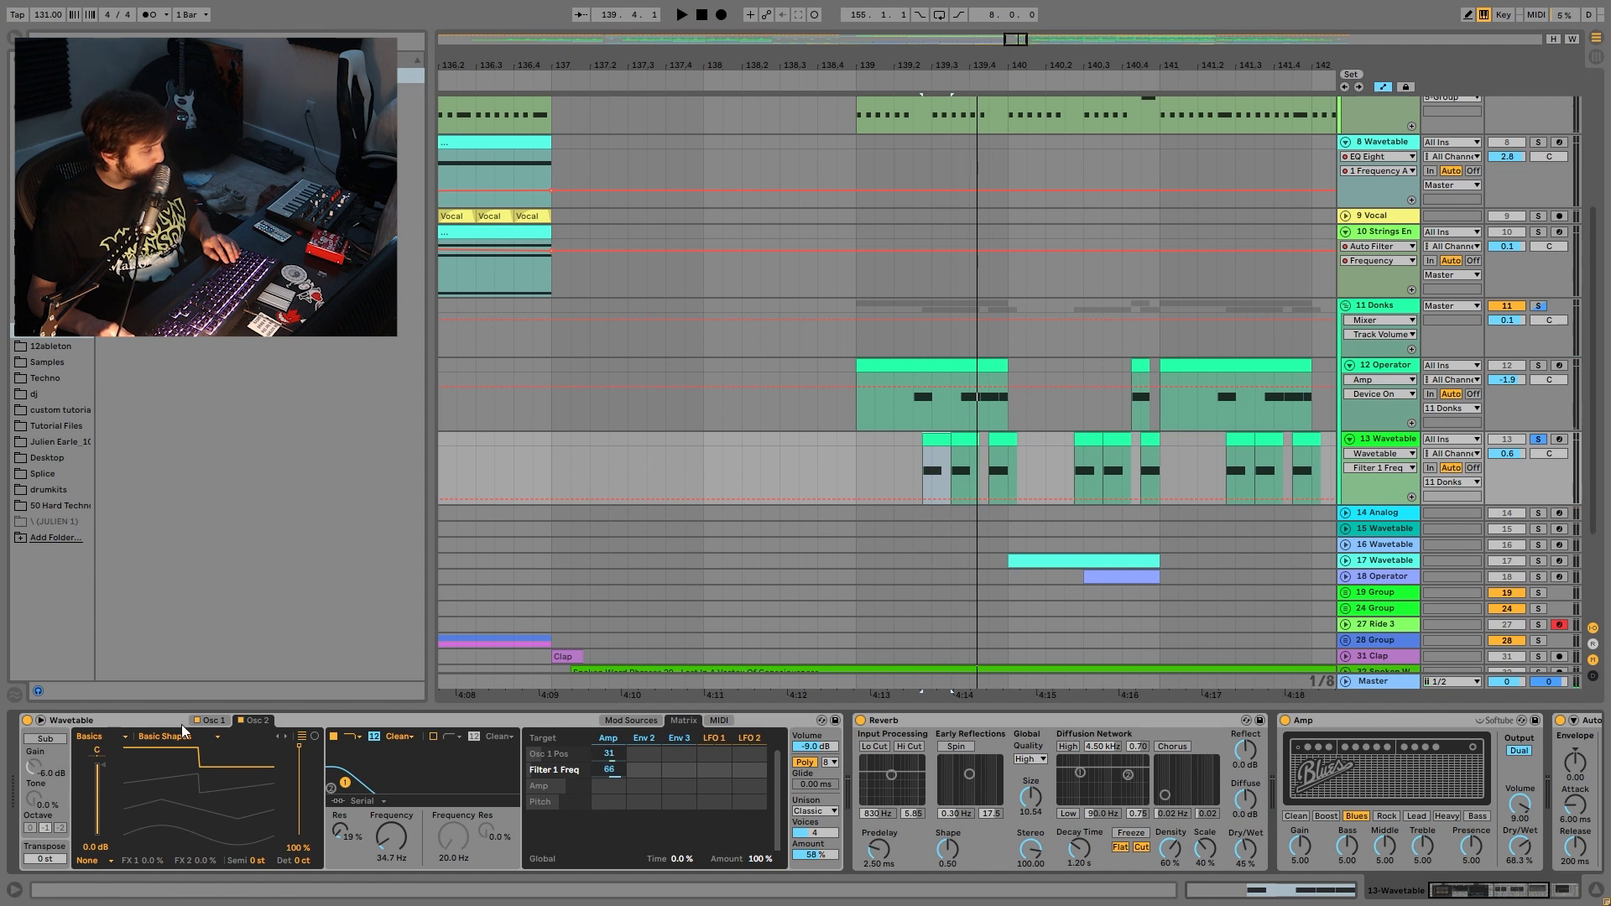
click(210, 720)
- Replay the Wavetable donk part, then show the 12 Operator track's devices
key(space)
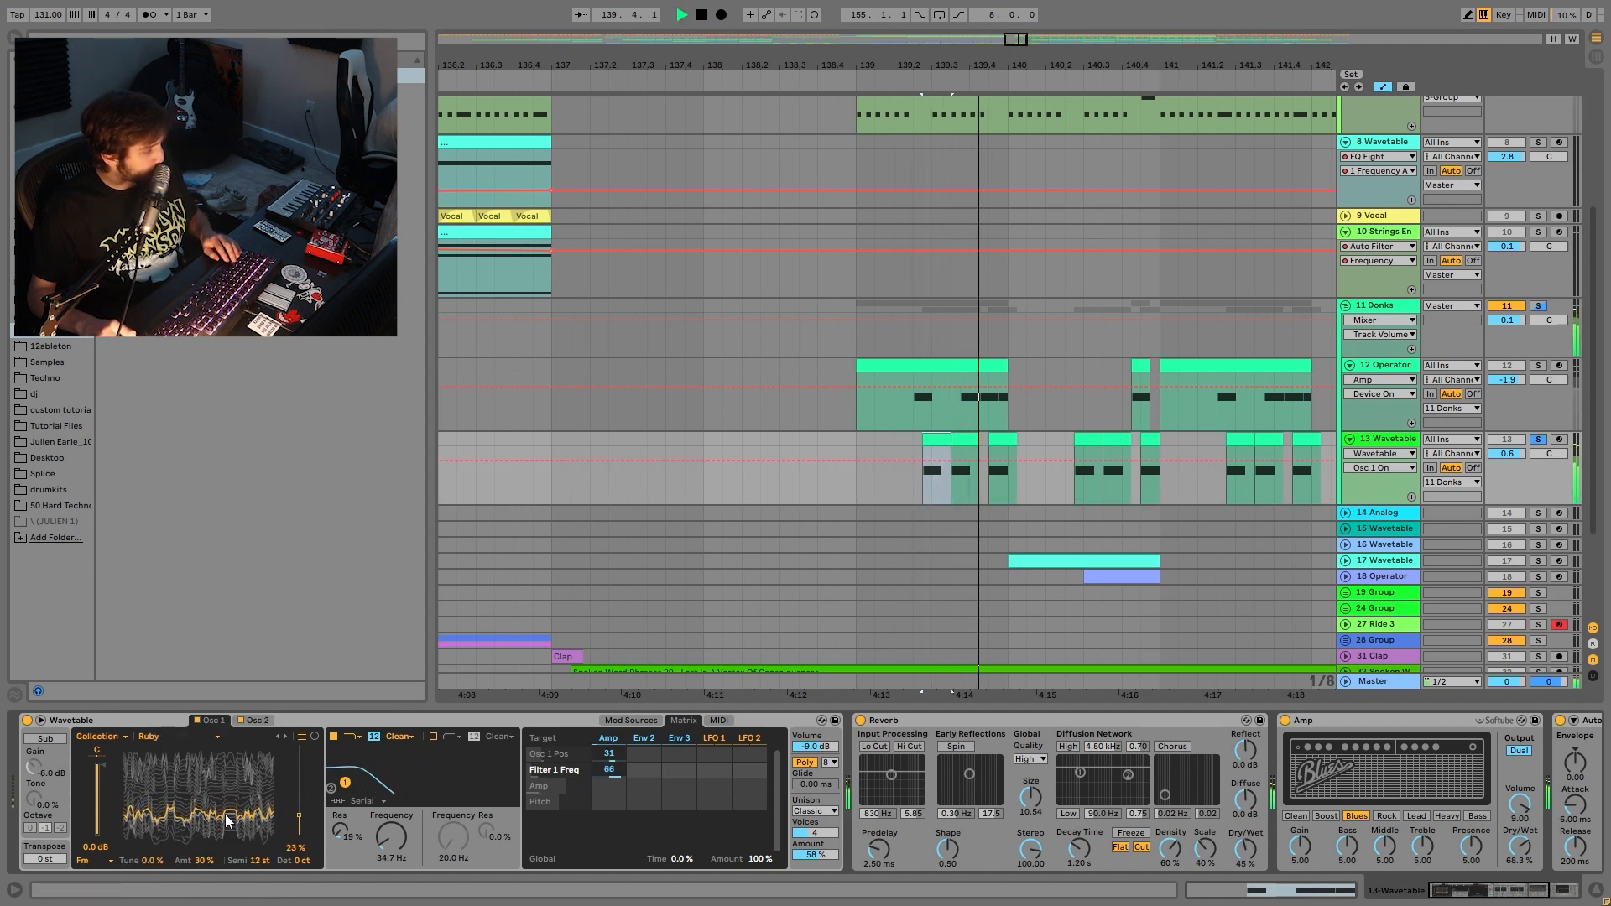
key(space)
scroll(846, 807, right, 3)
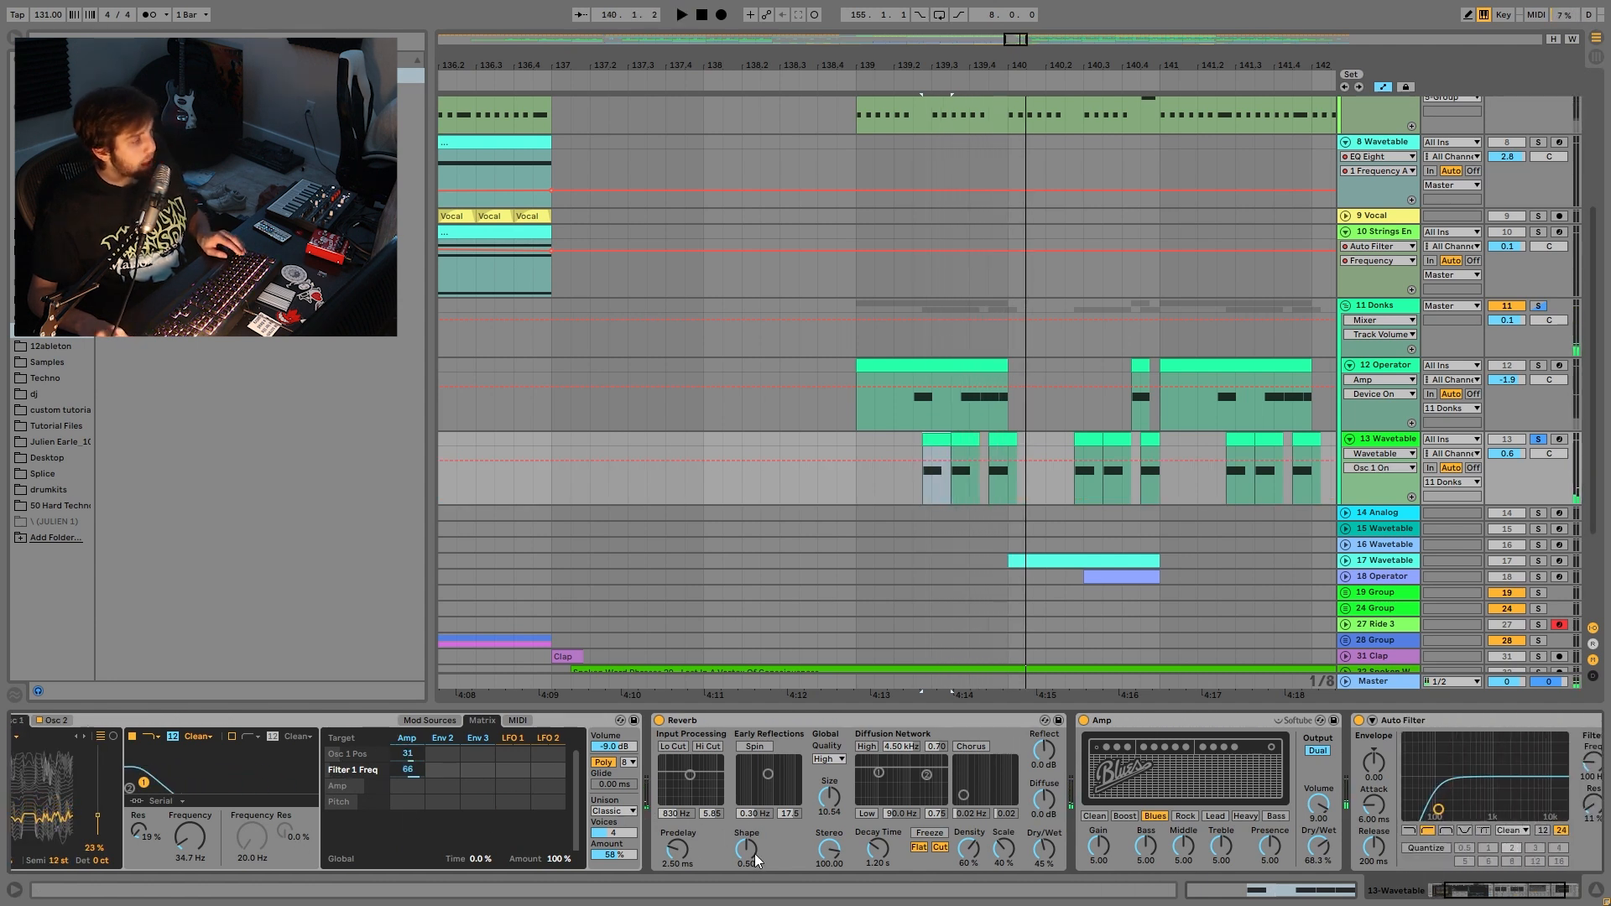
scroll(693, 800, right, 3)
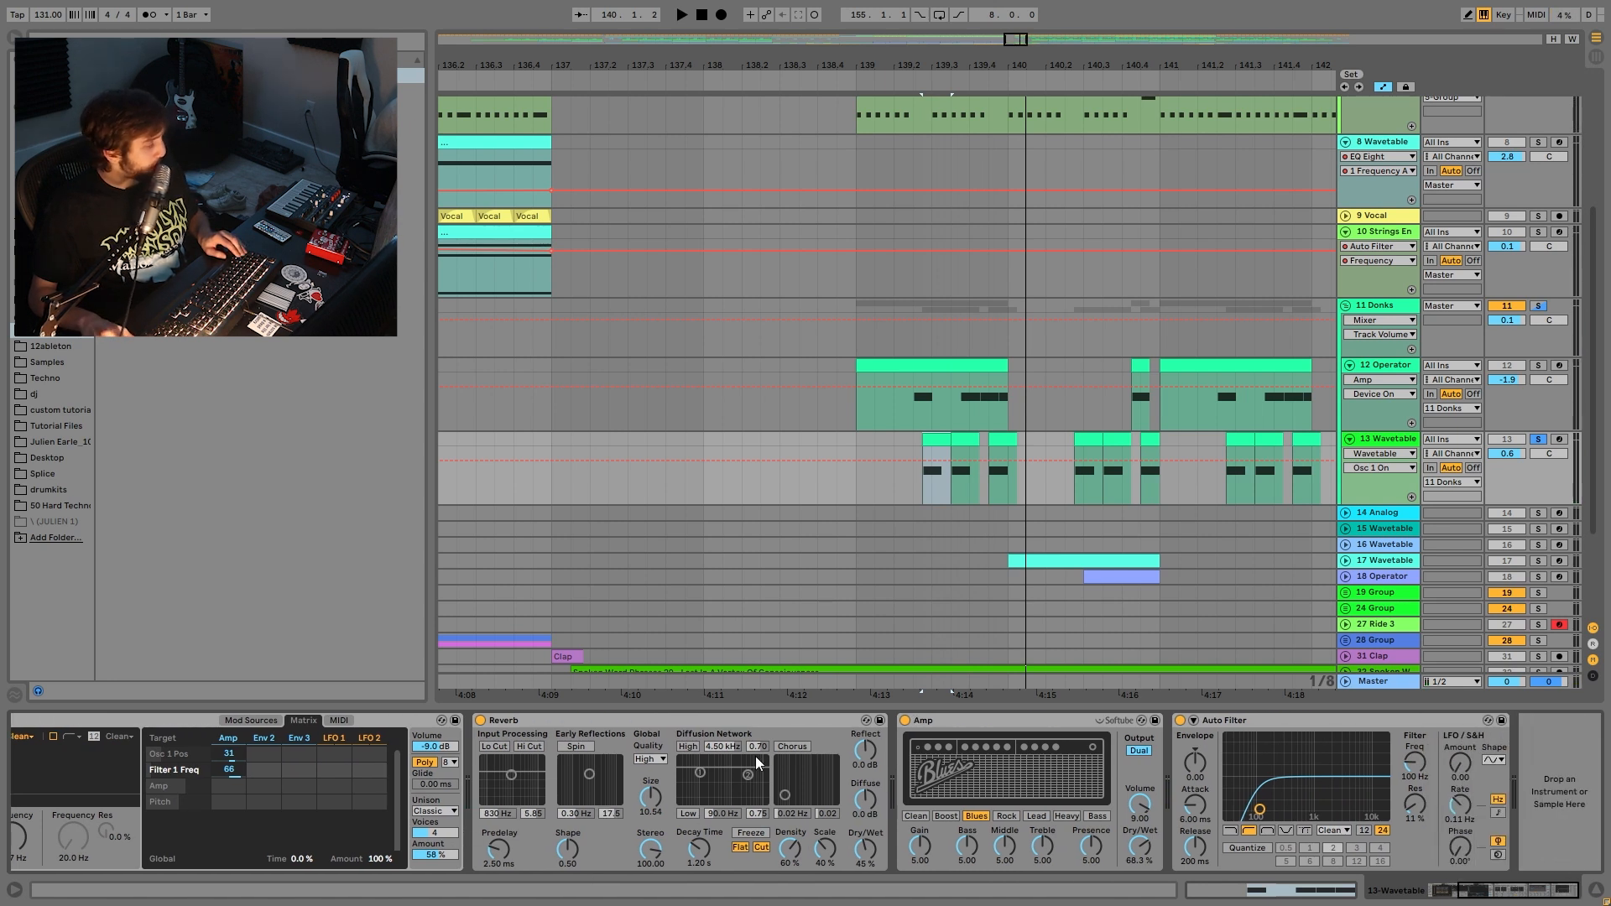
key(space)
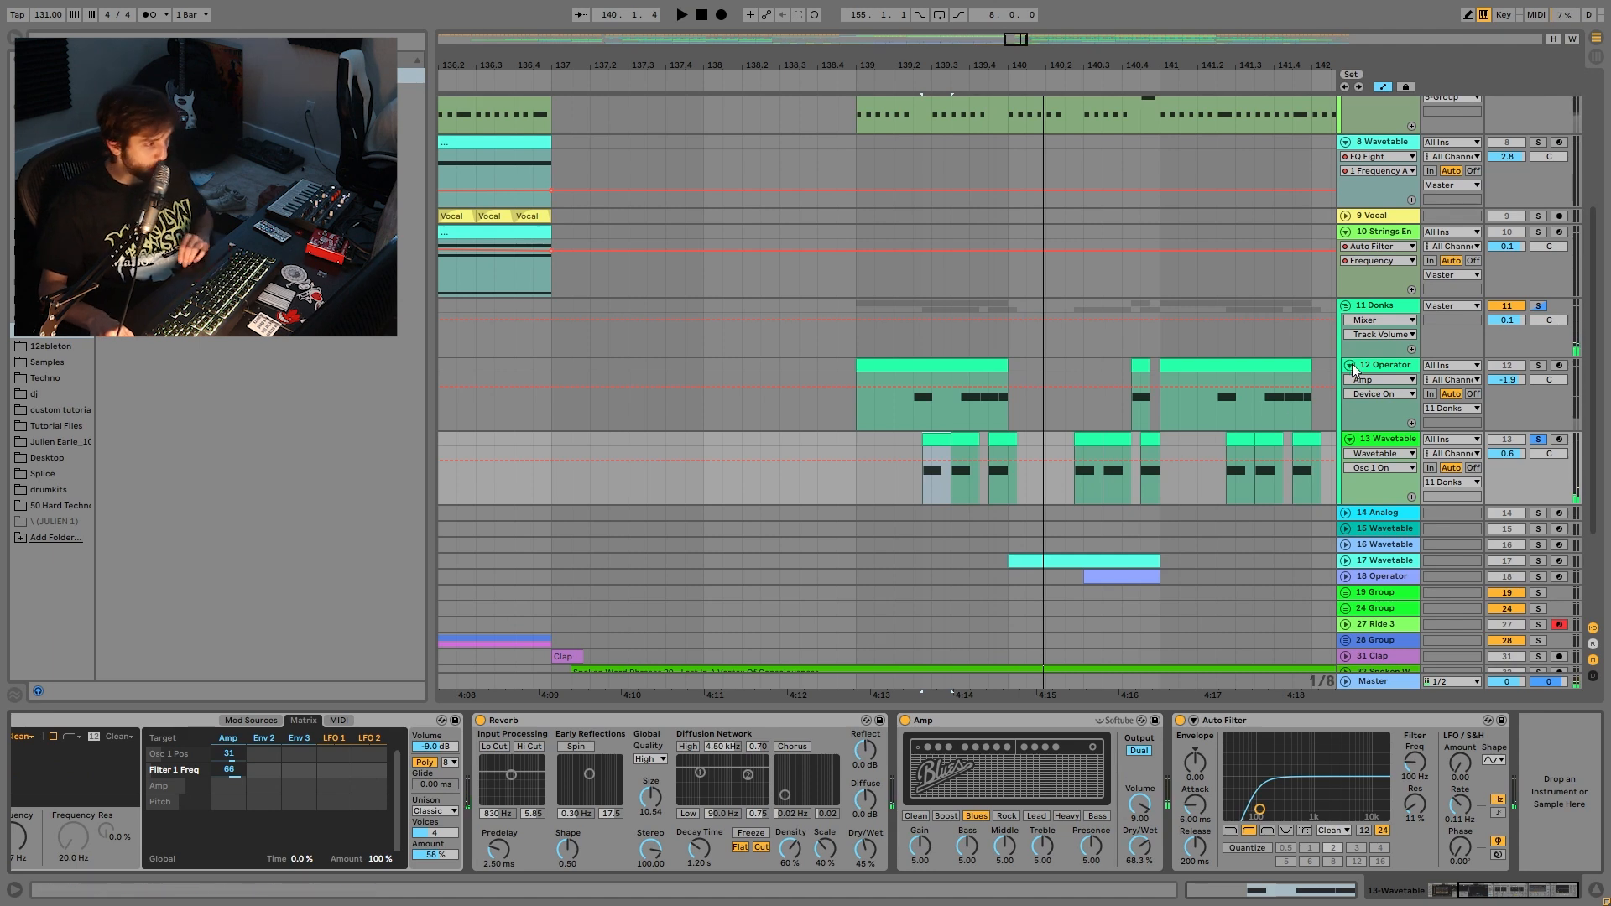
click(1376, 366)
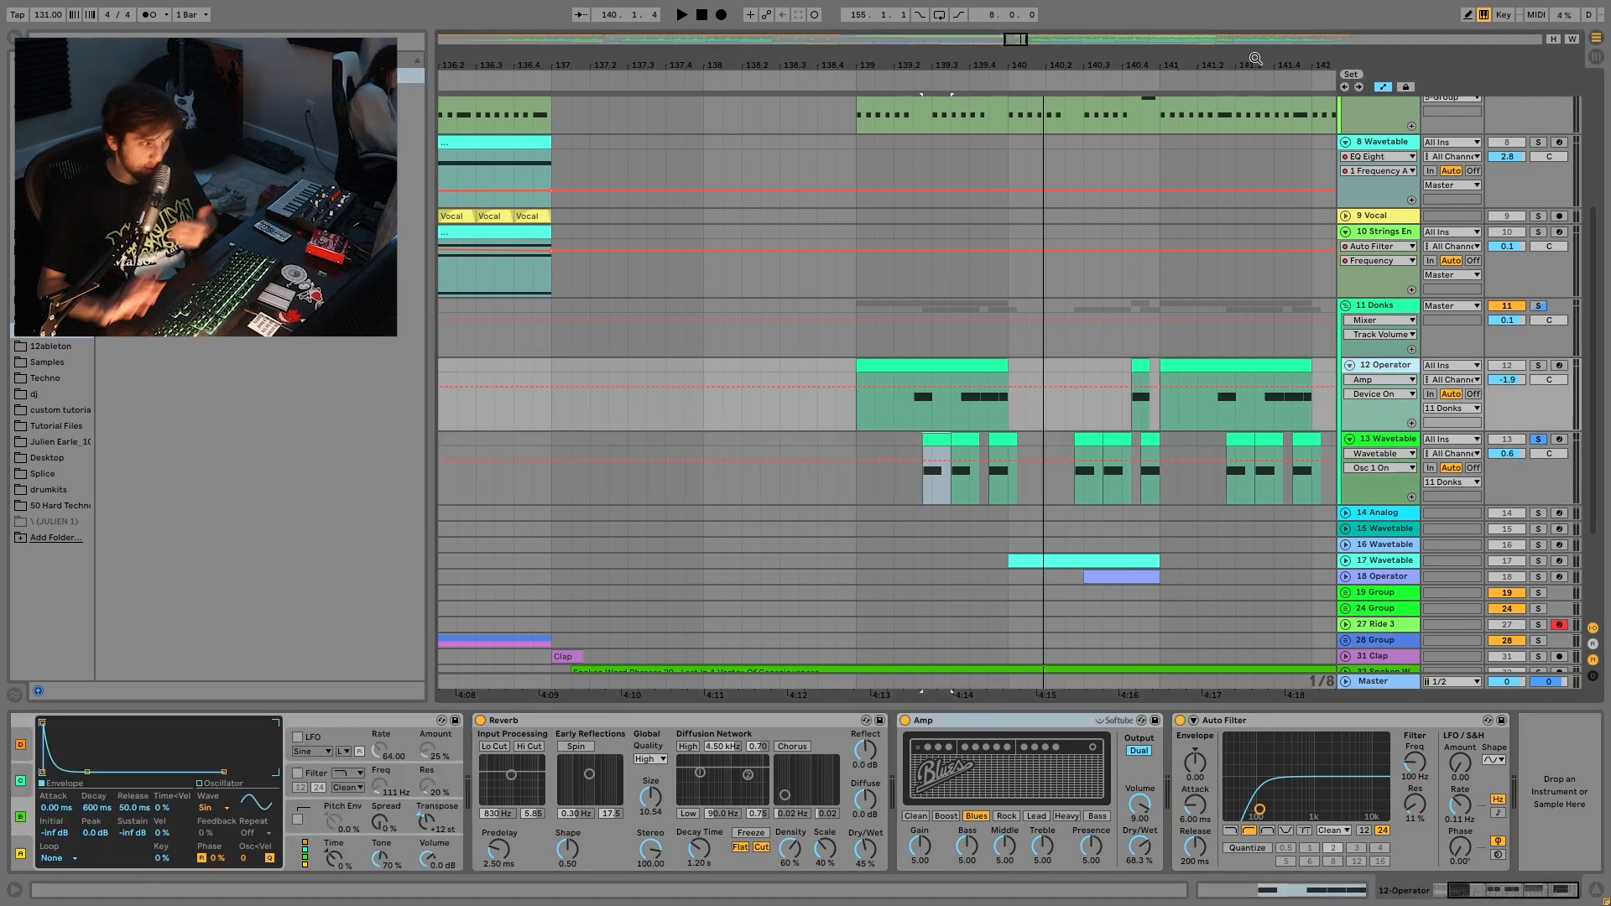
- Select the track 12 Operator clip, zoom around bar 139, and play from 139.2.1
click(1380, 451)
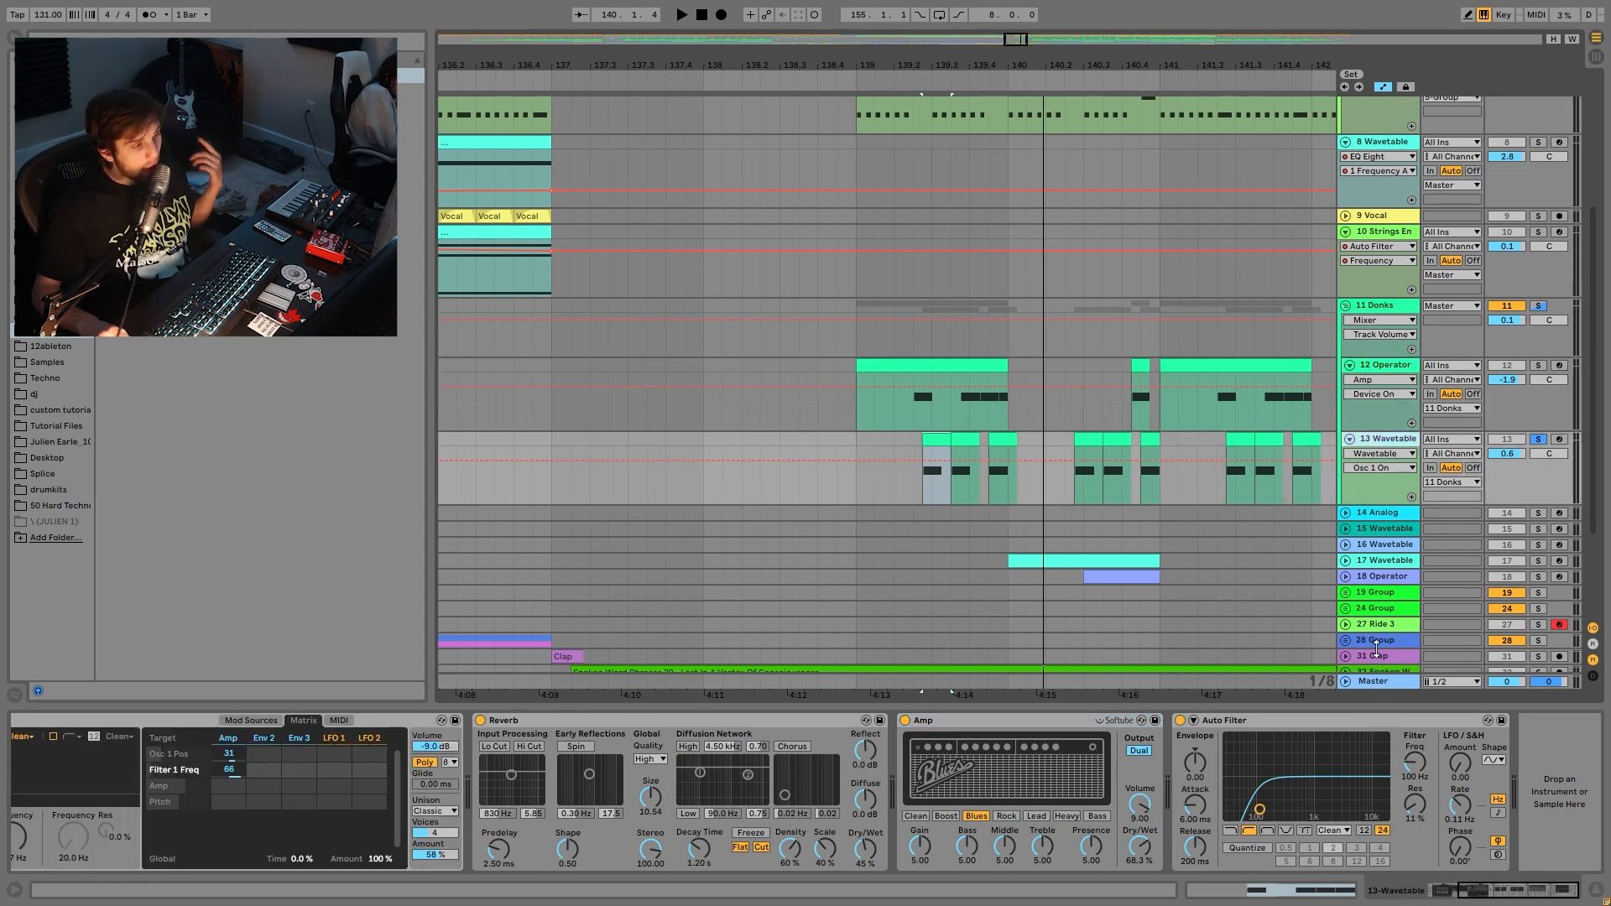
click(919, 375)
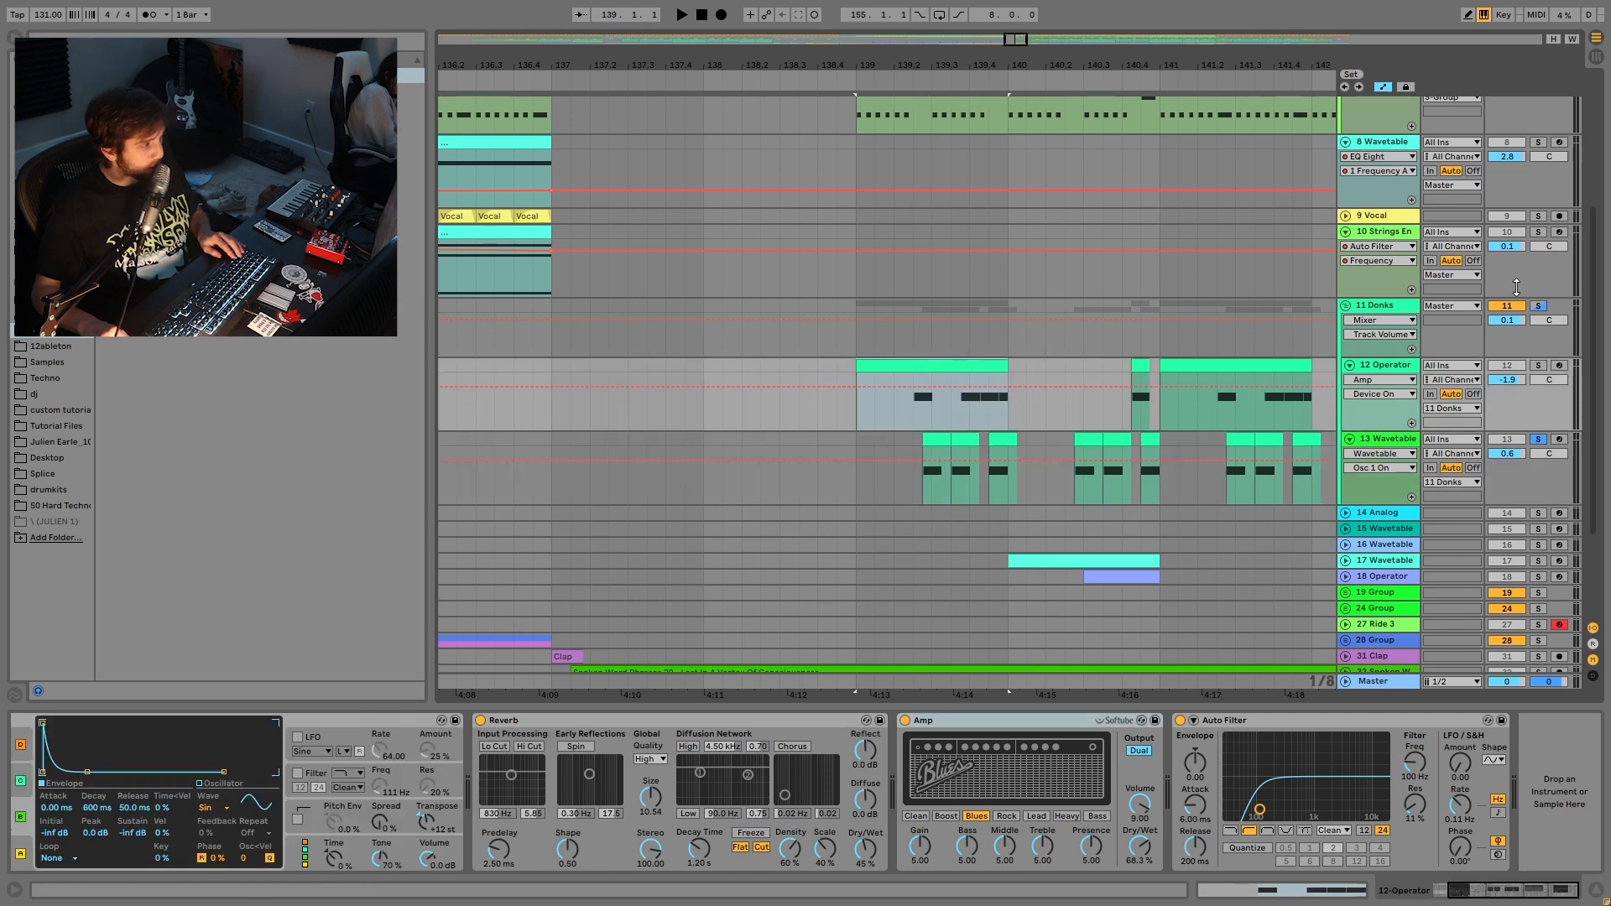
drag(900, 67, 899, 147)
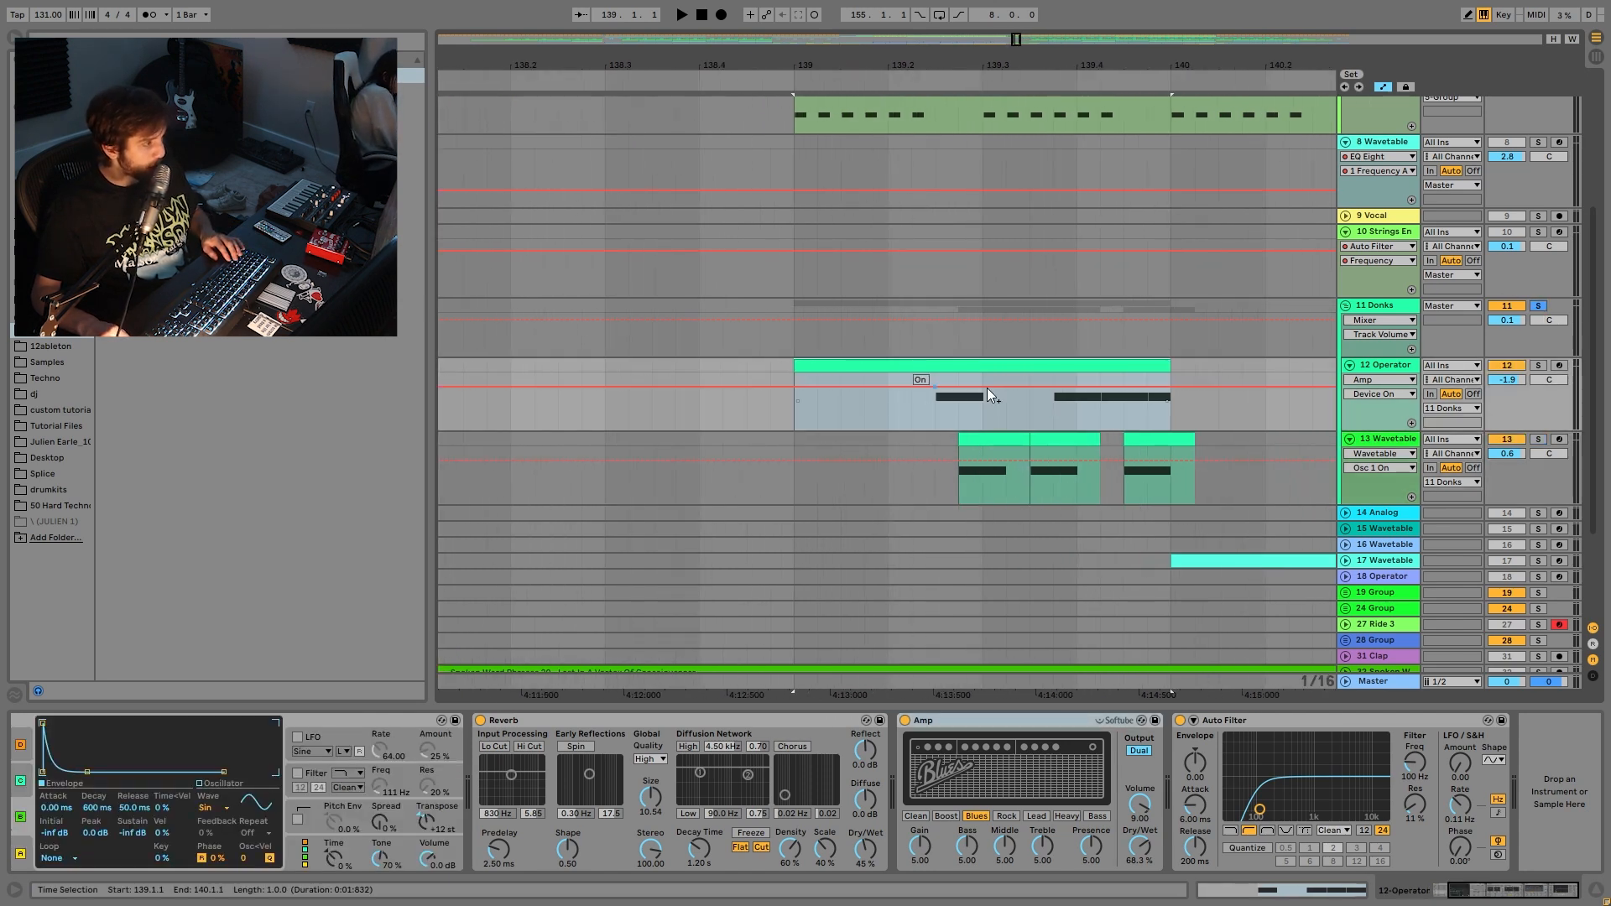
click(889, 426)
key(space)
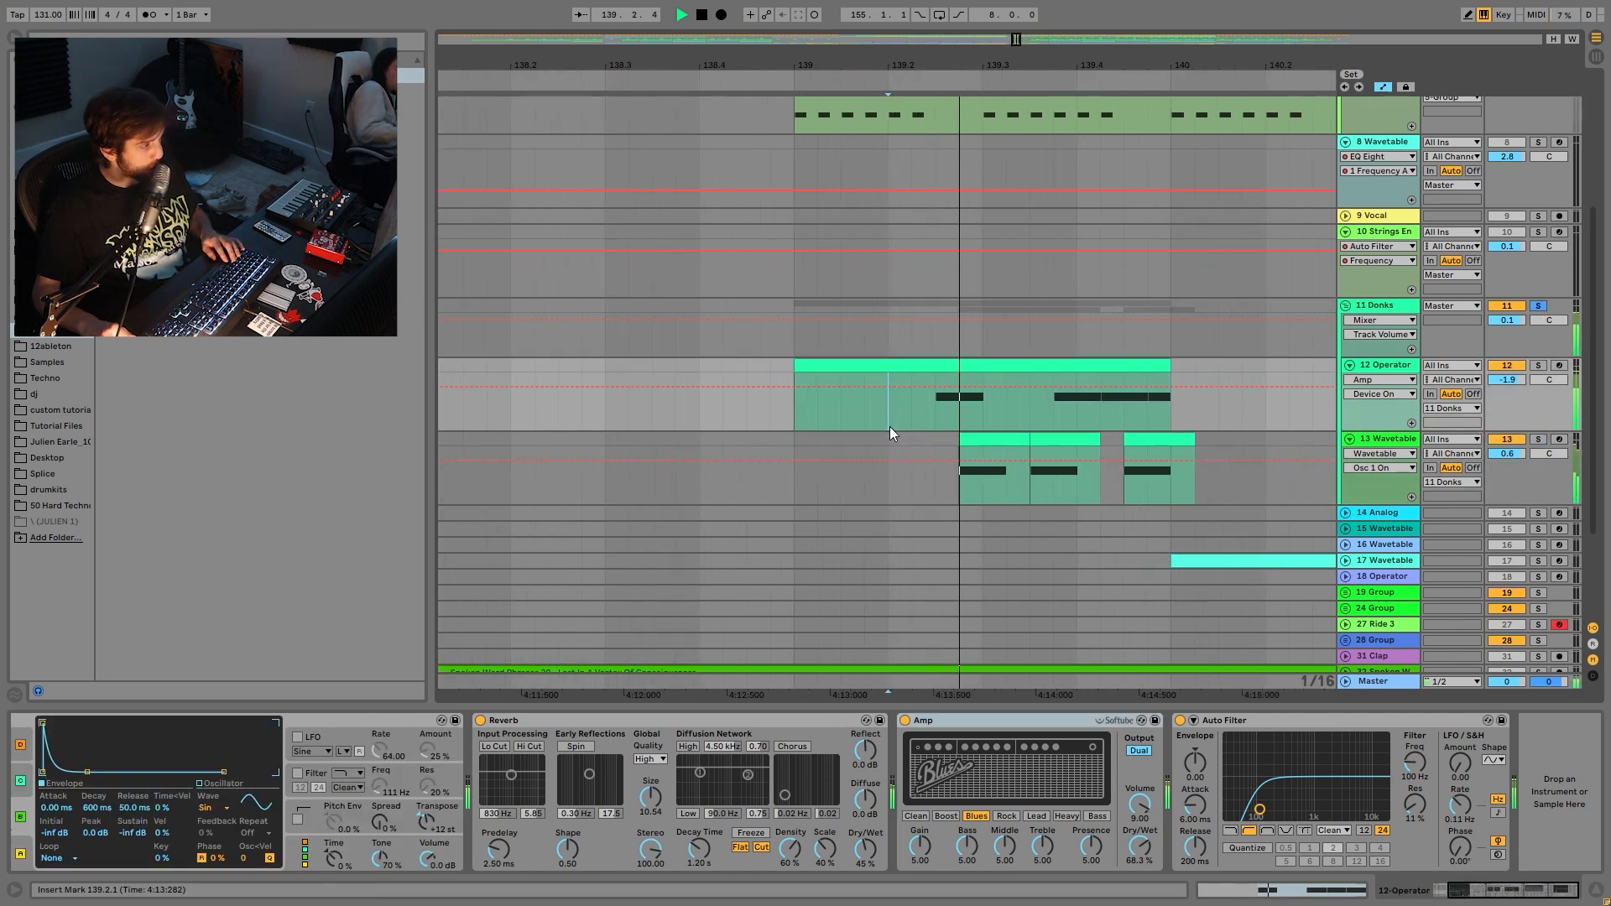
key(space)
- Zoom the timeline back out, replay from the insert mark, and show the Donks group's effects
key(space)
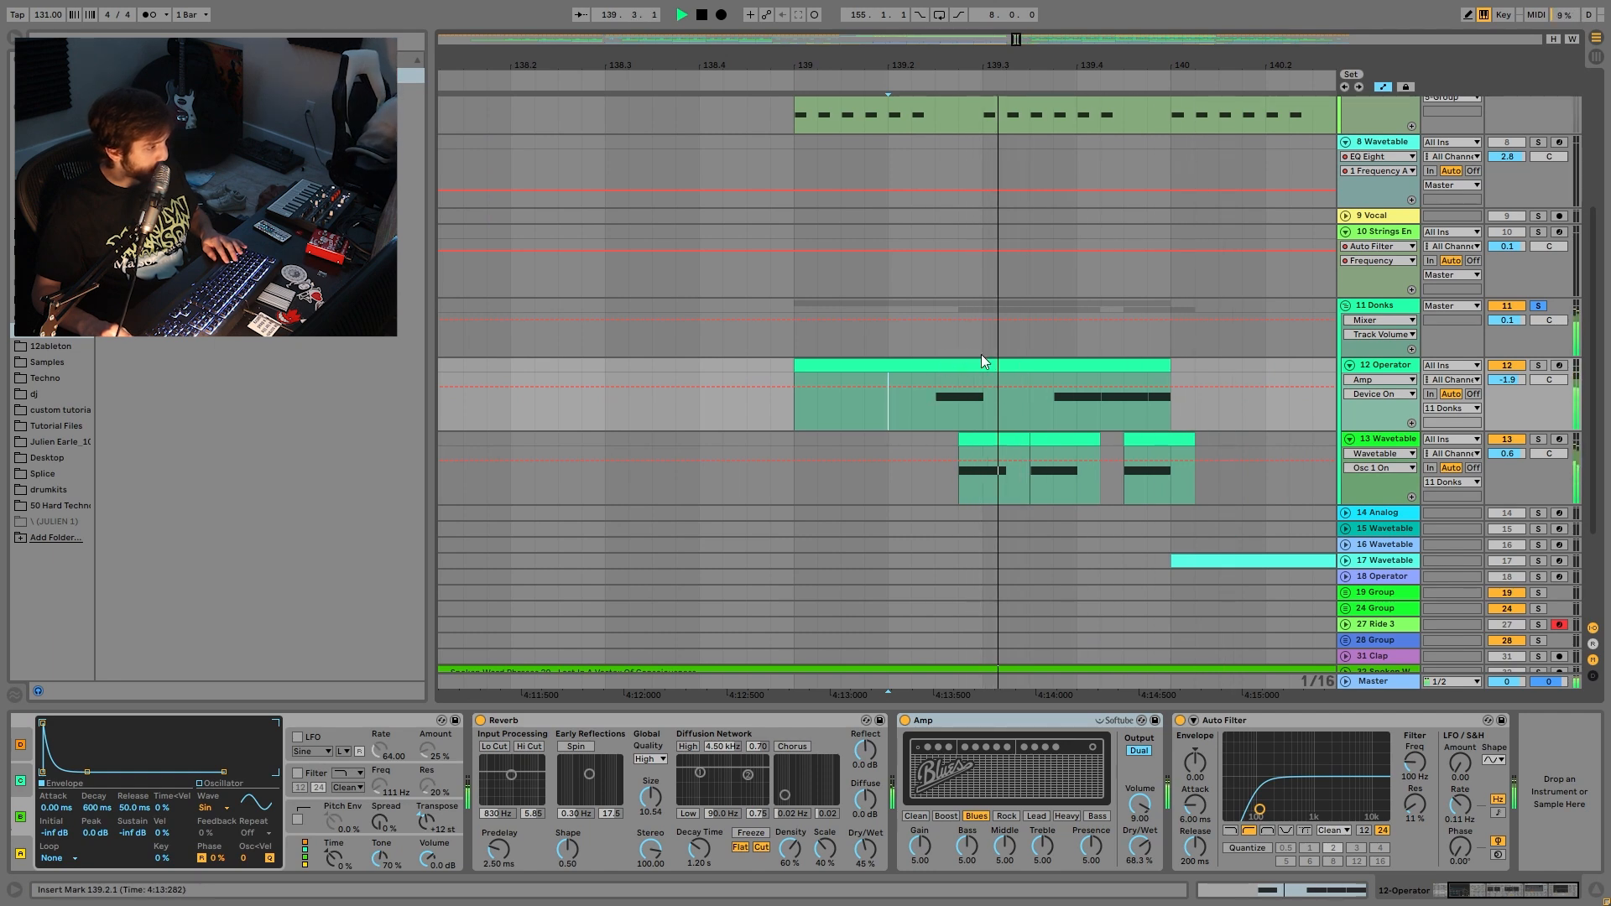
drag(1056, 66, 1055, 4)
key(space)
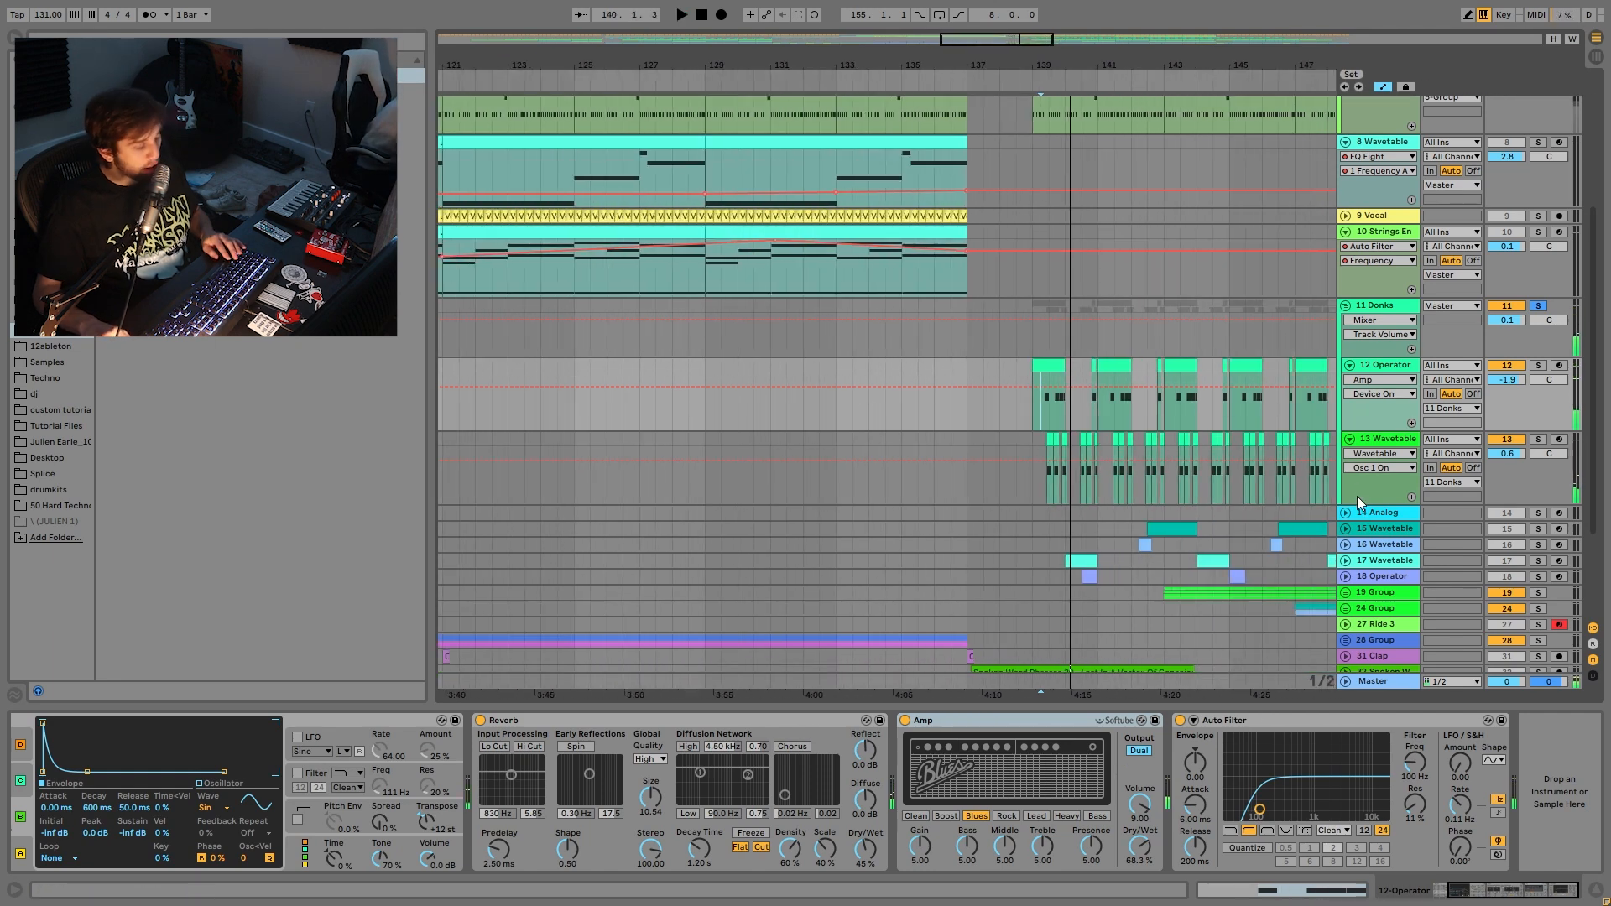
key(space)
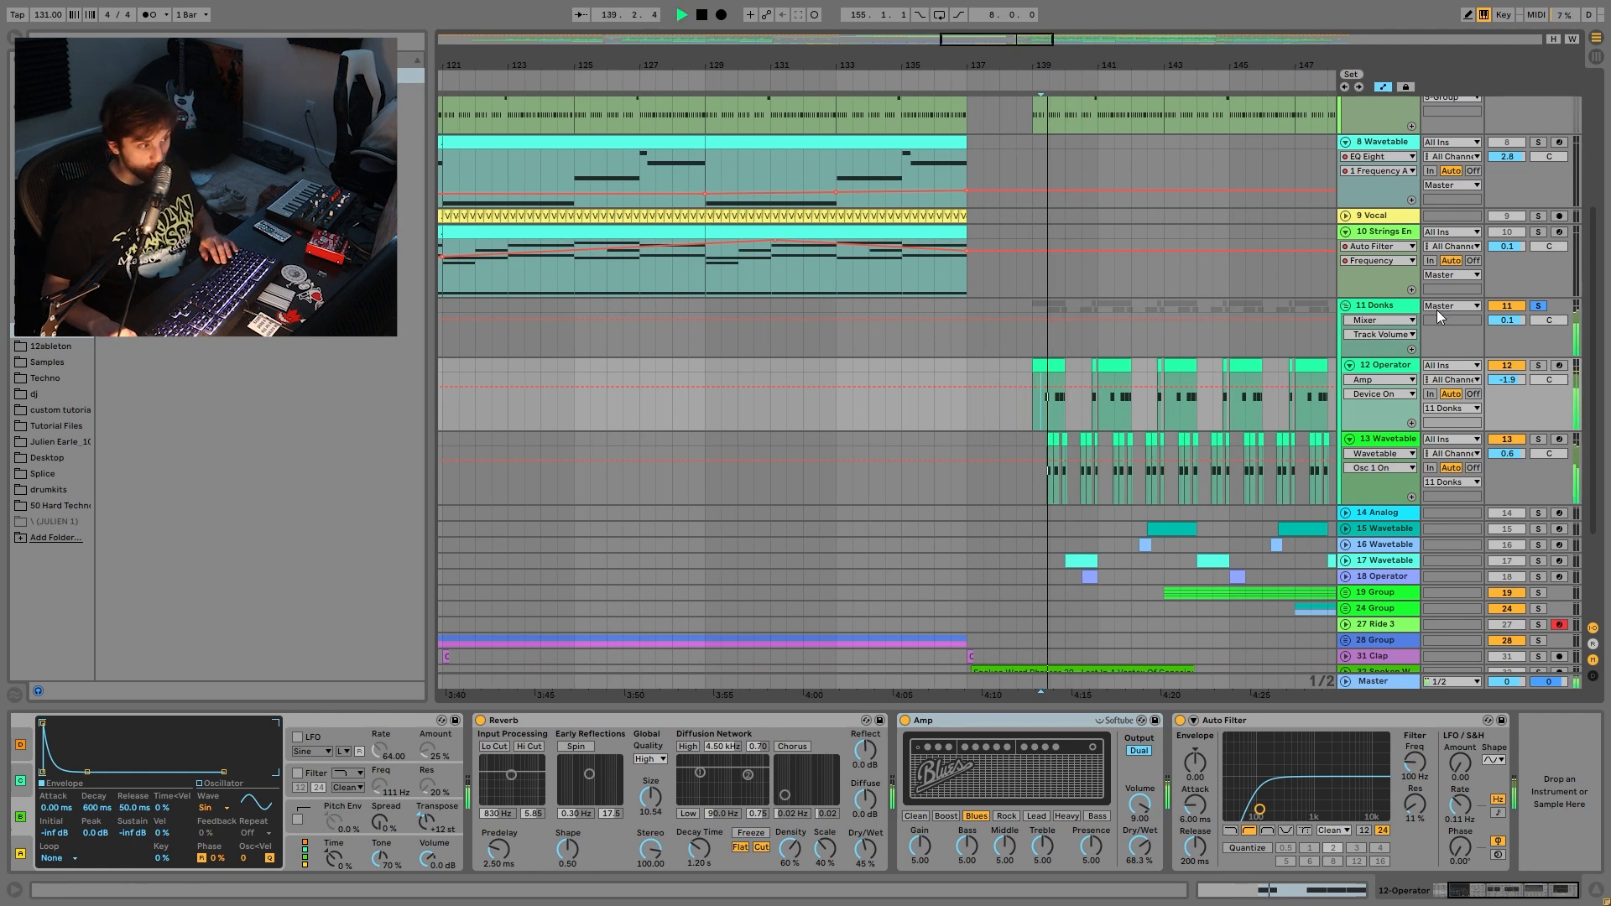
click(1380, 307)
key(space)
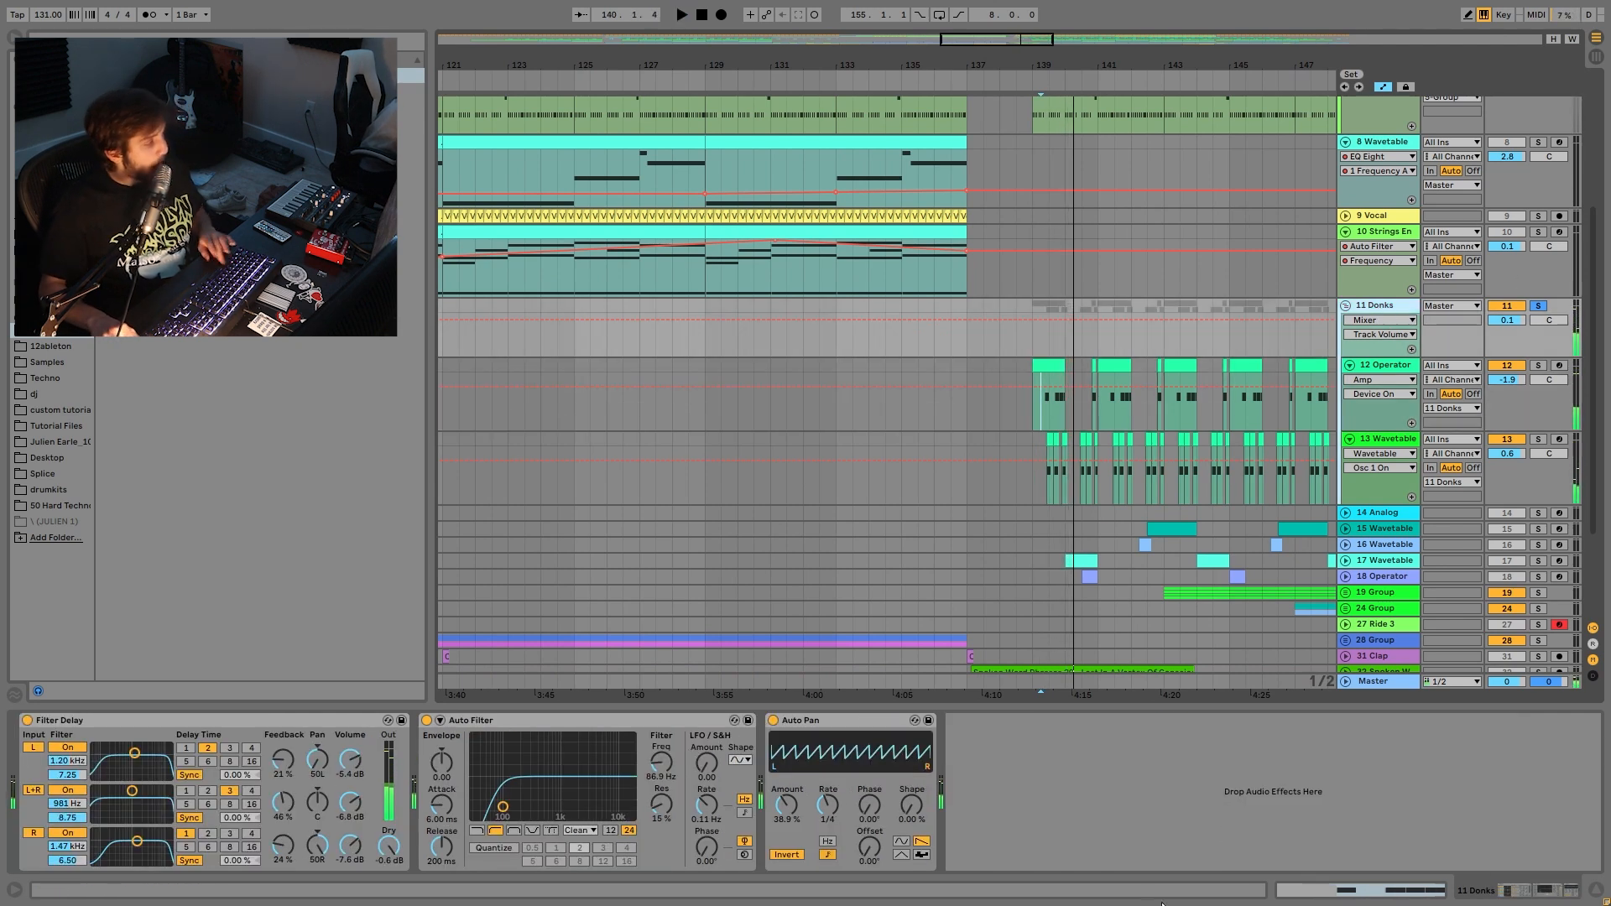
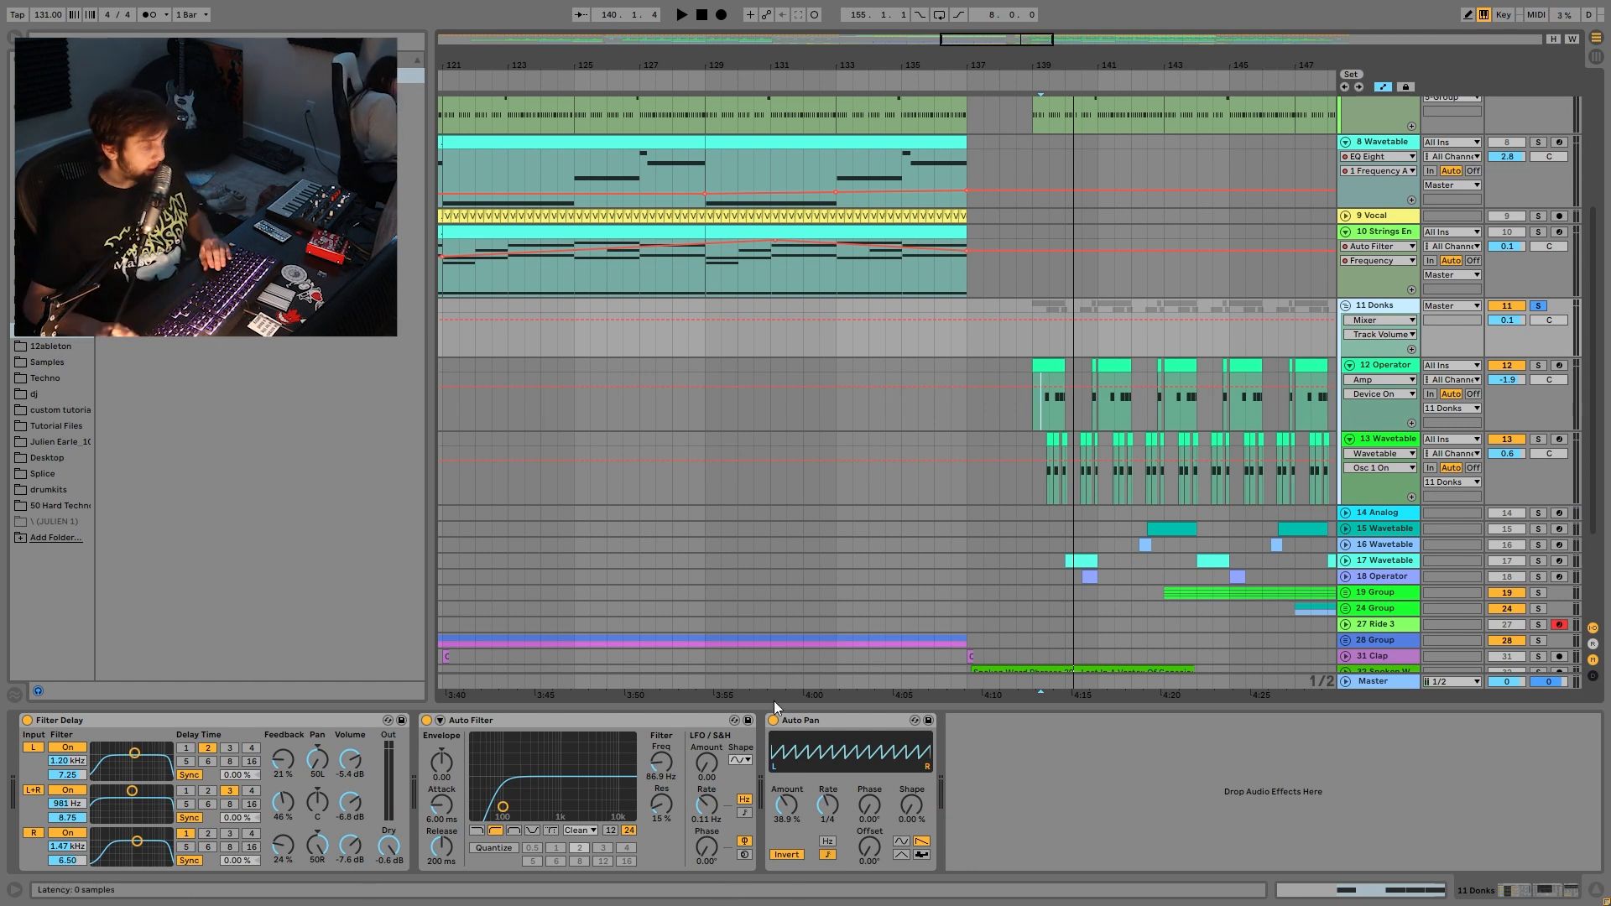
- Solo Group 1 alongside the Donks group, then fold the 11 Donks group
key(space)
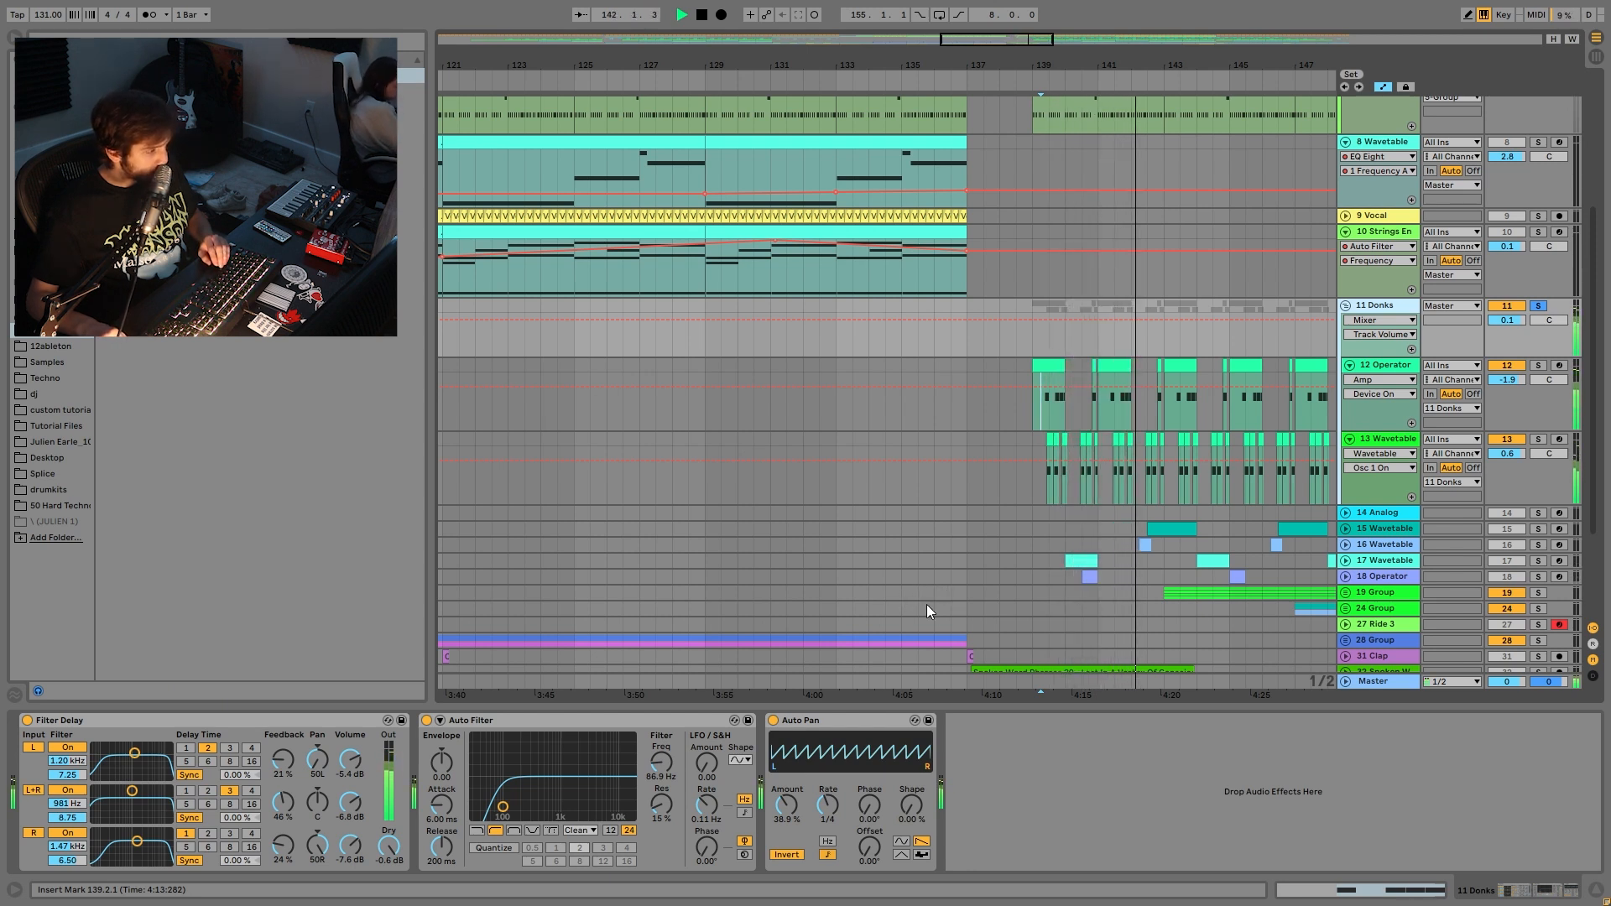
key(space)
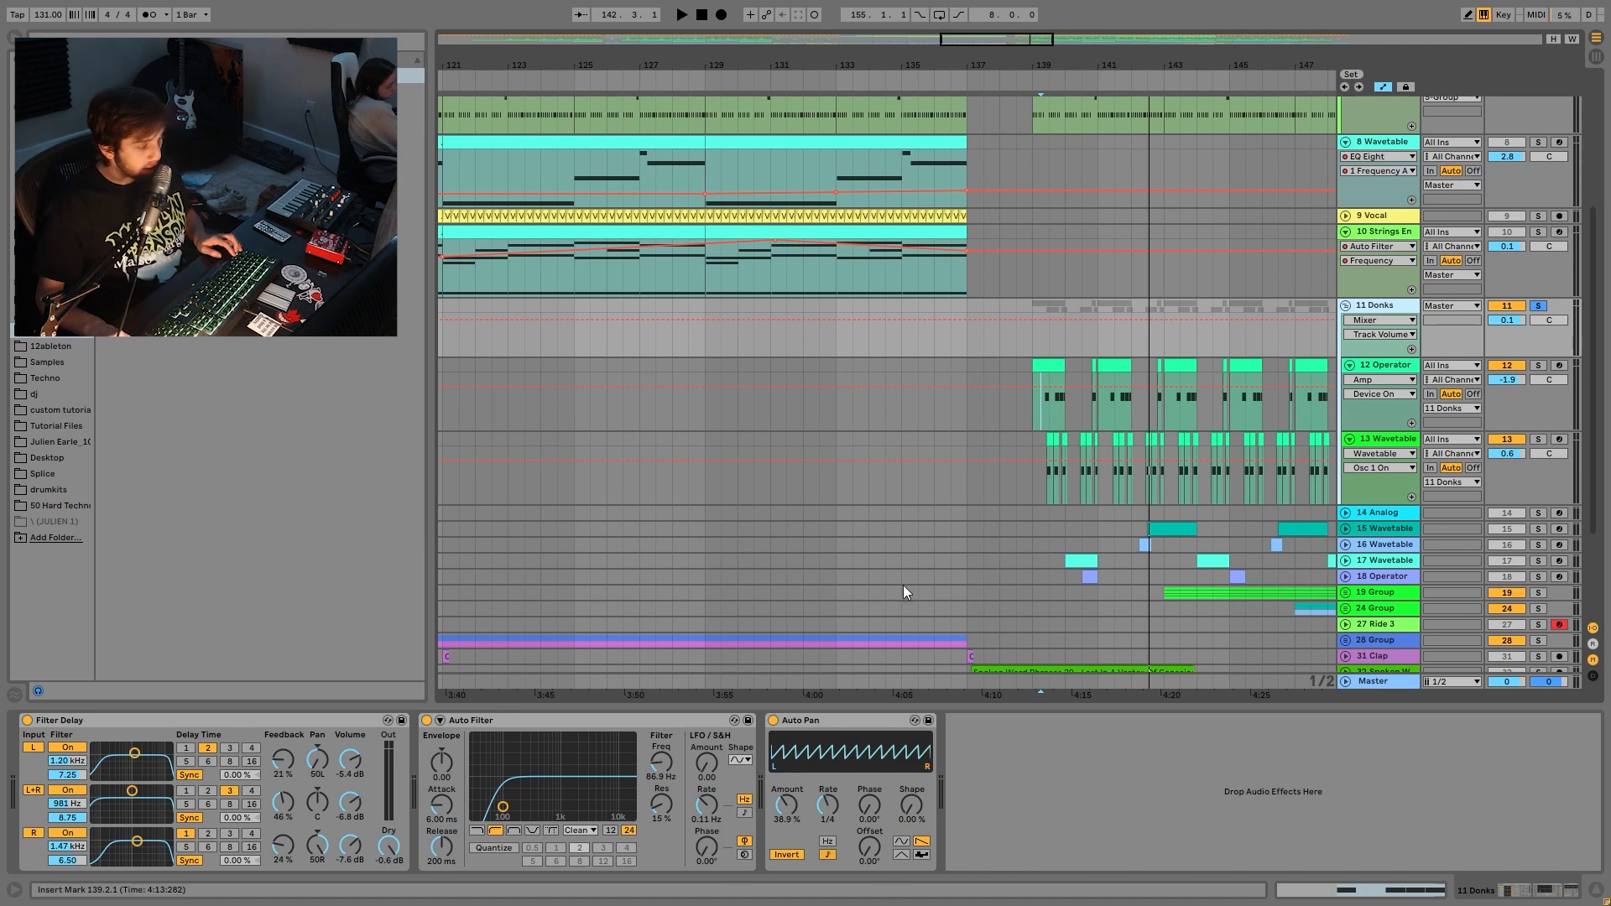
scroll(1327, 160, up, 5)
ctrl+click(1539, 104)
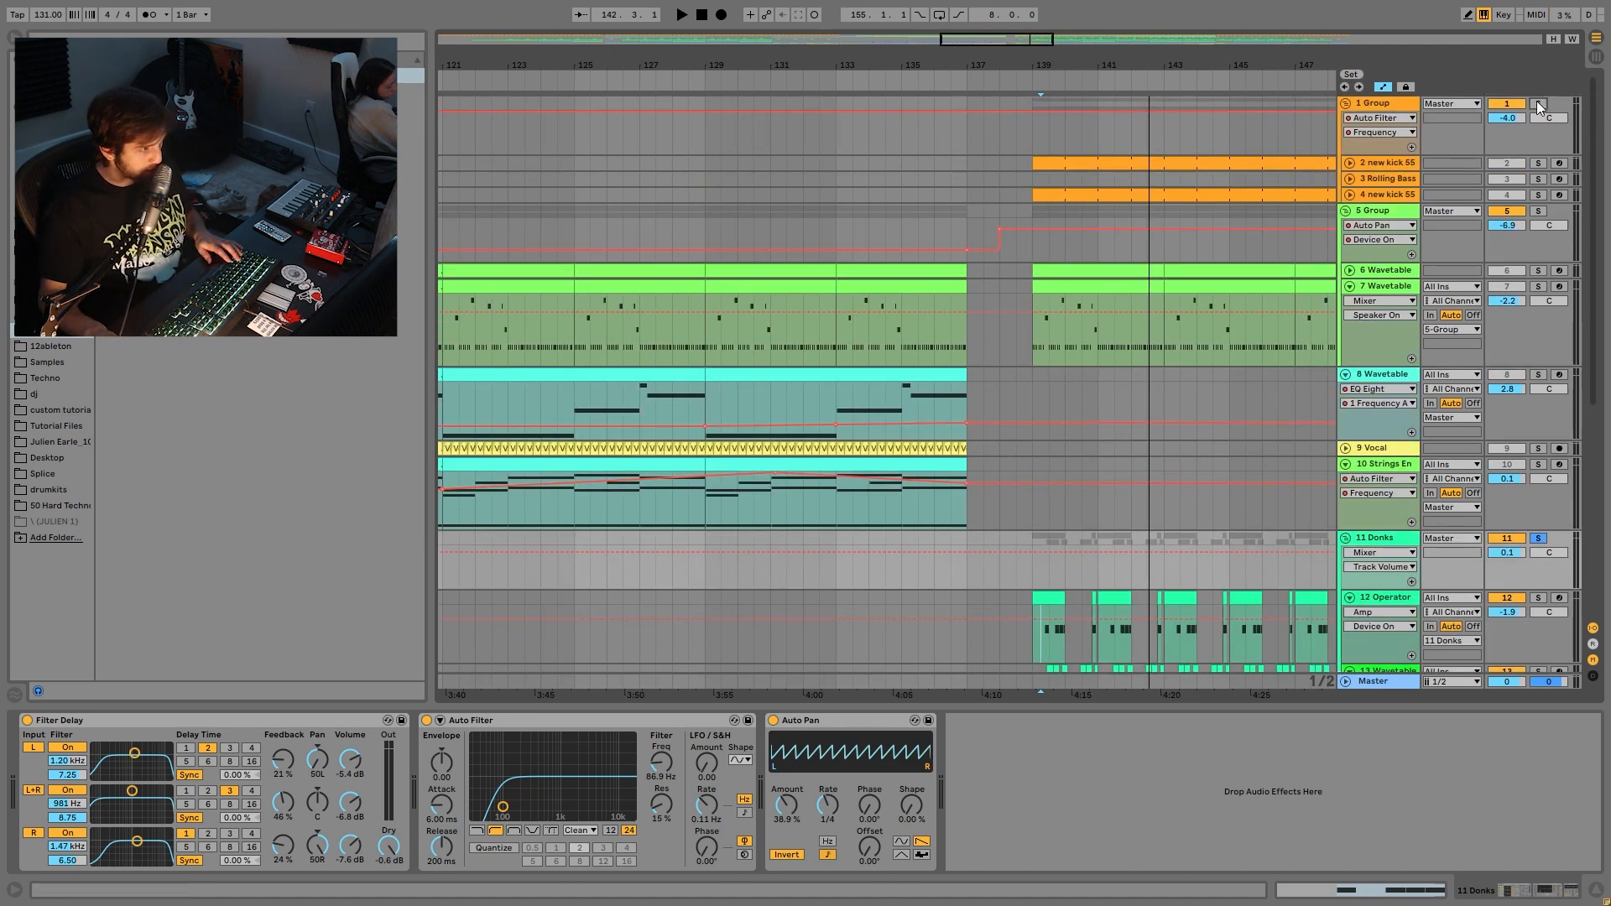
key(space)
drag(1088, 66, 1088, 34)
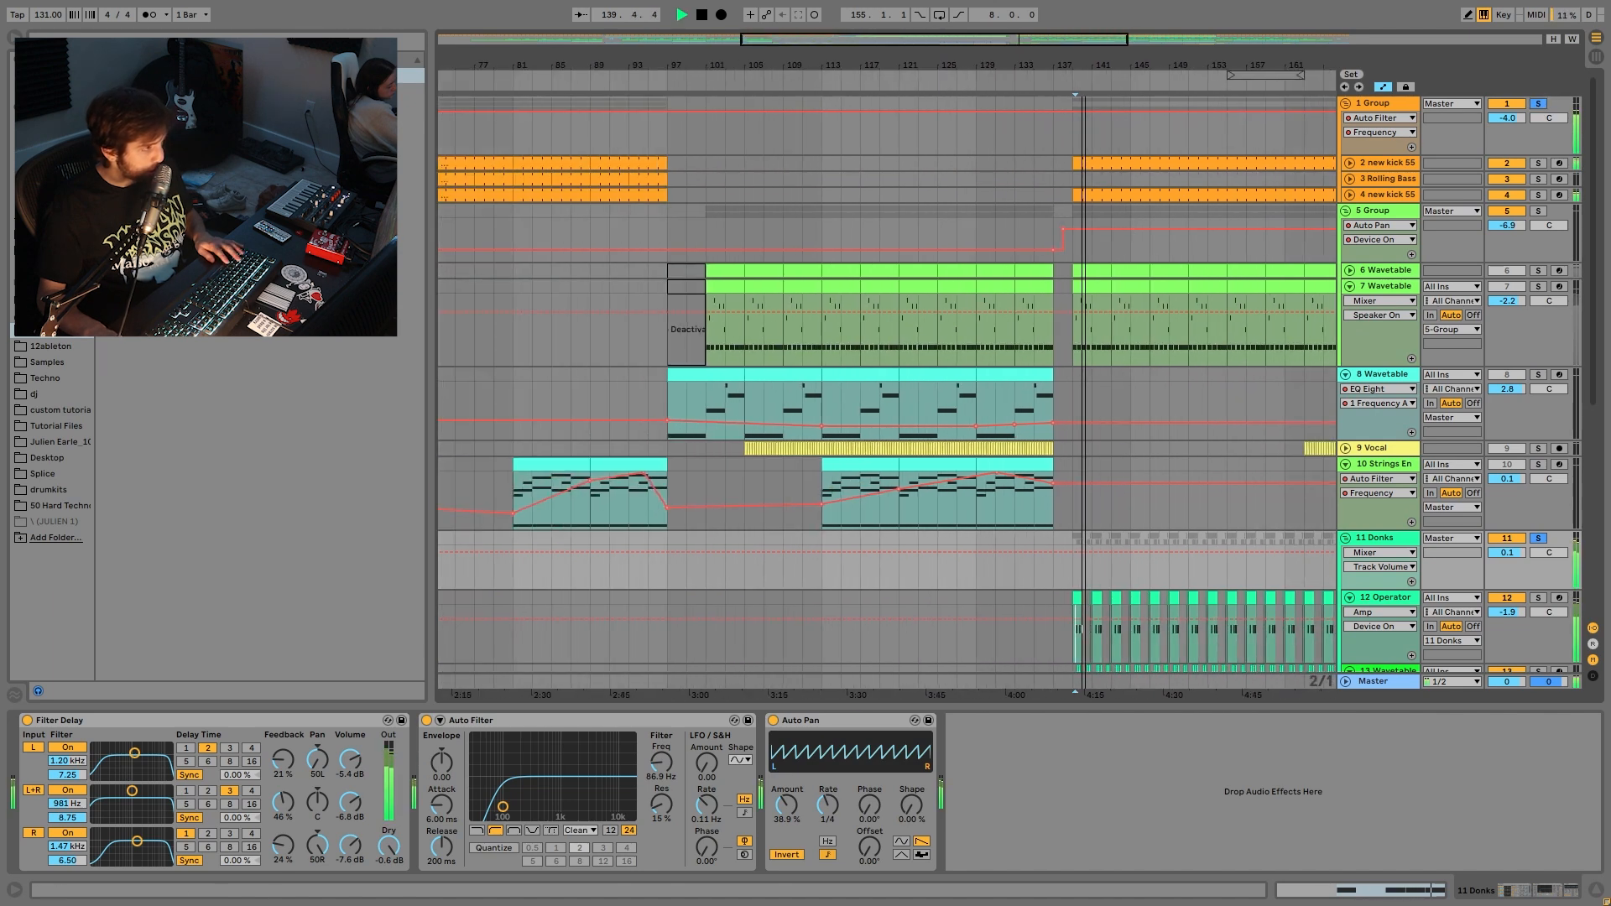
scroll(1351, 561, down, 2)
click(1346, 471)
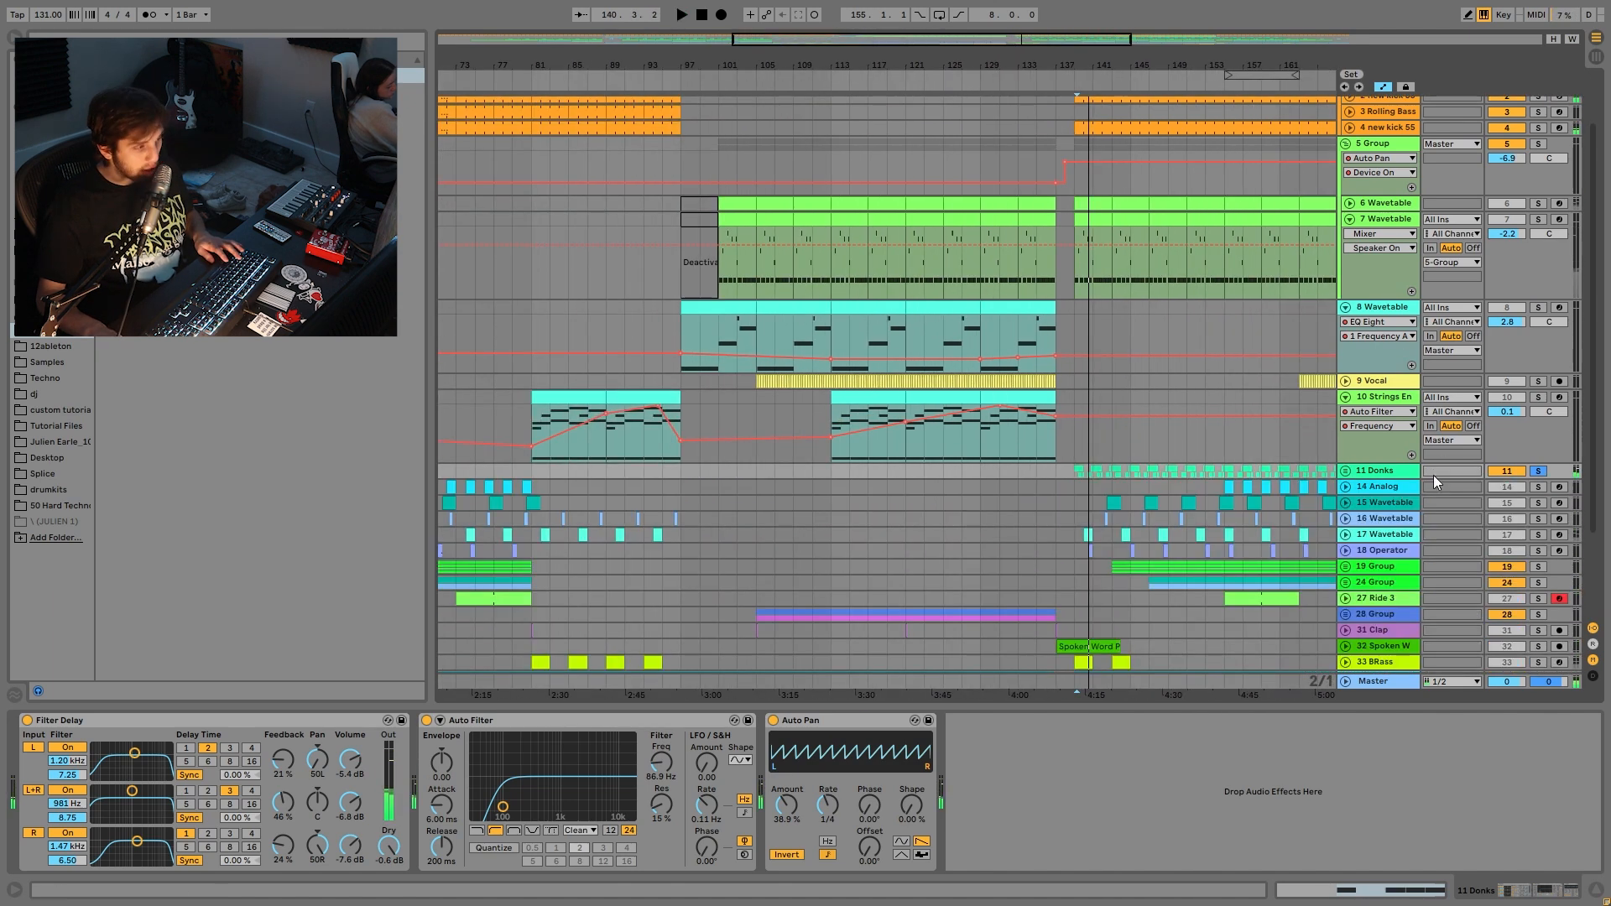
- Solo tracks 14 Analog through 18 Operator and play them from bar 155
click(1385, 489)
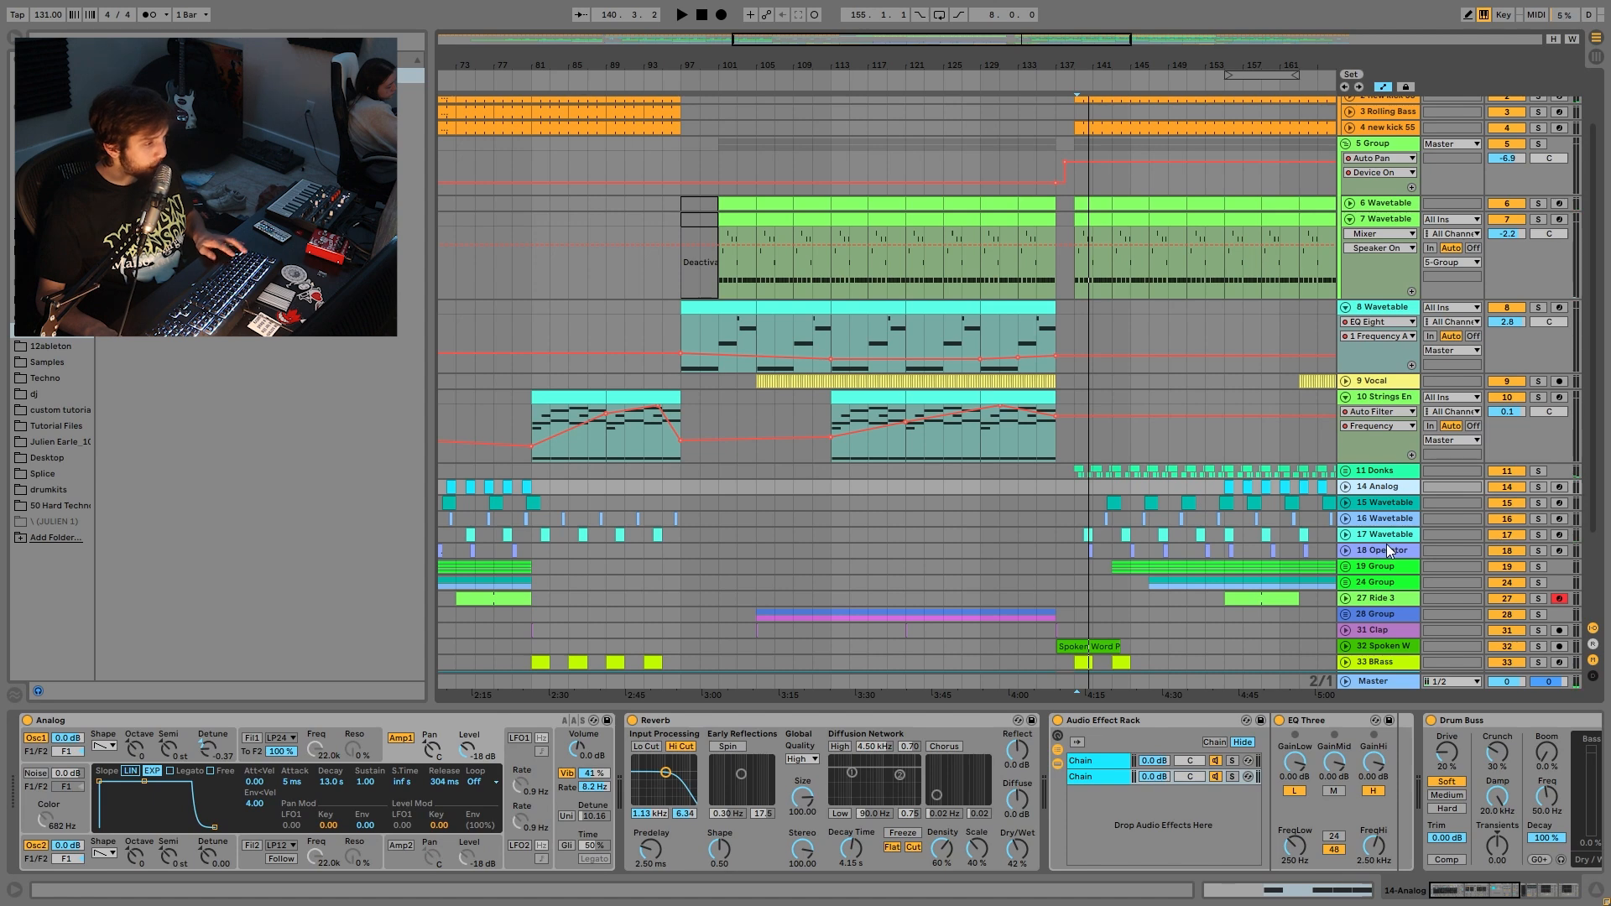
click(1387, 549)
click(1535, 487)
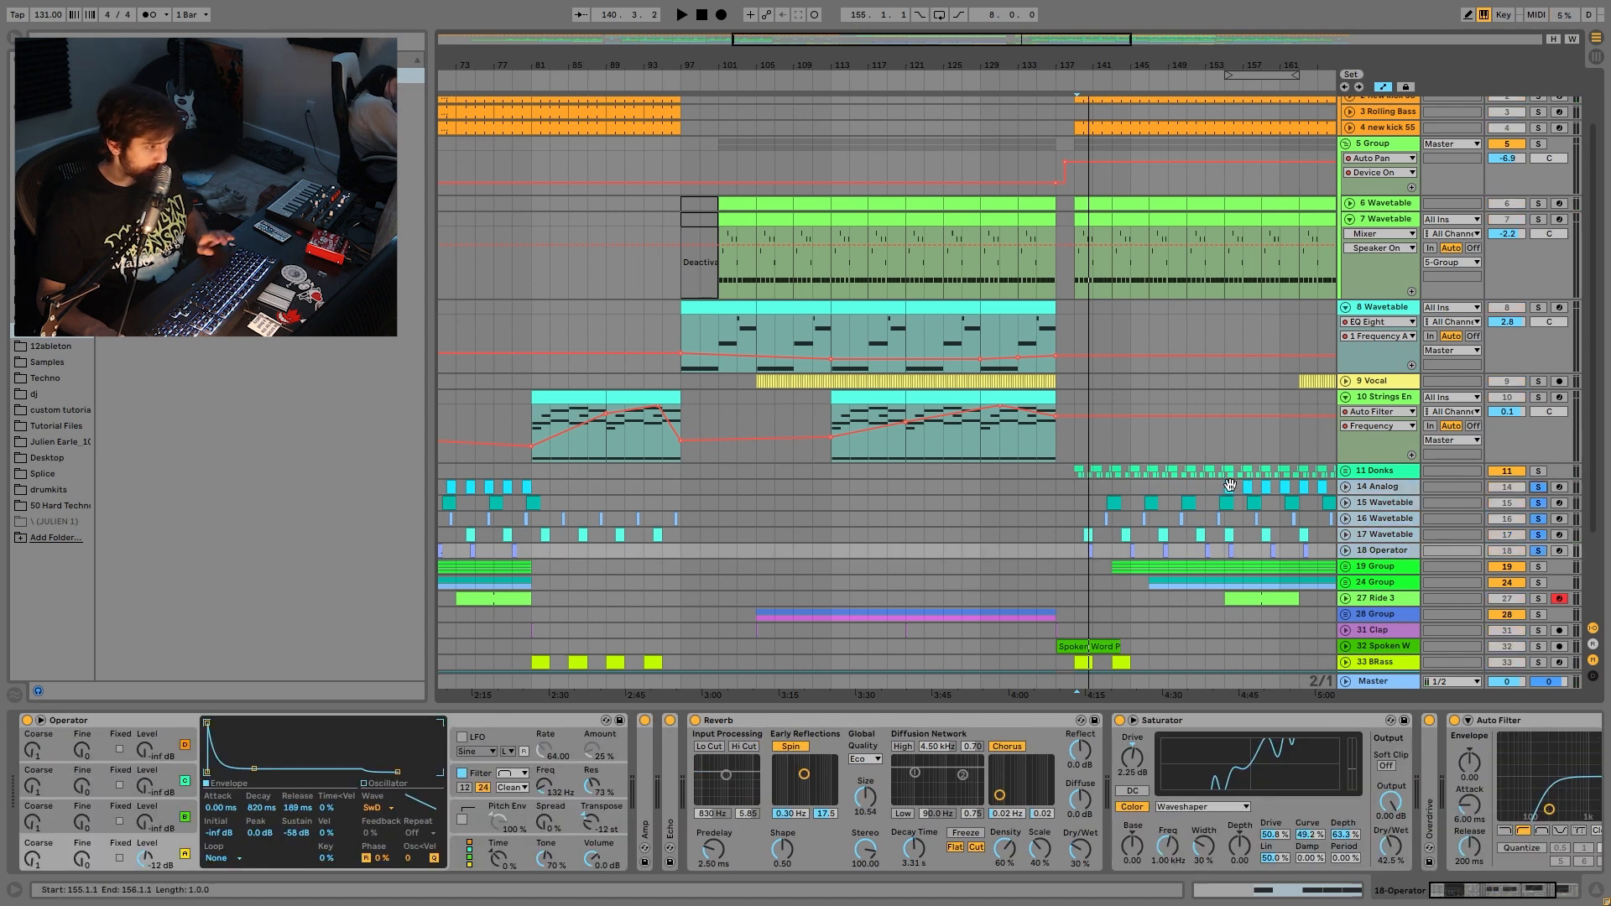
click(1233, 489)
key(space)
- Expand the lanes of 18 Operator, 17 Wavetable and 16 Wavetable
scroll(1271, 506, right, 10)
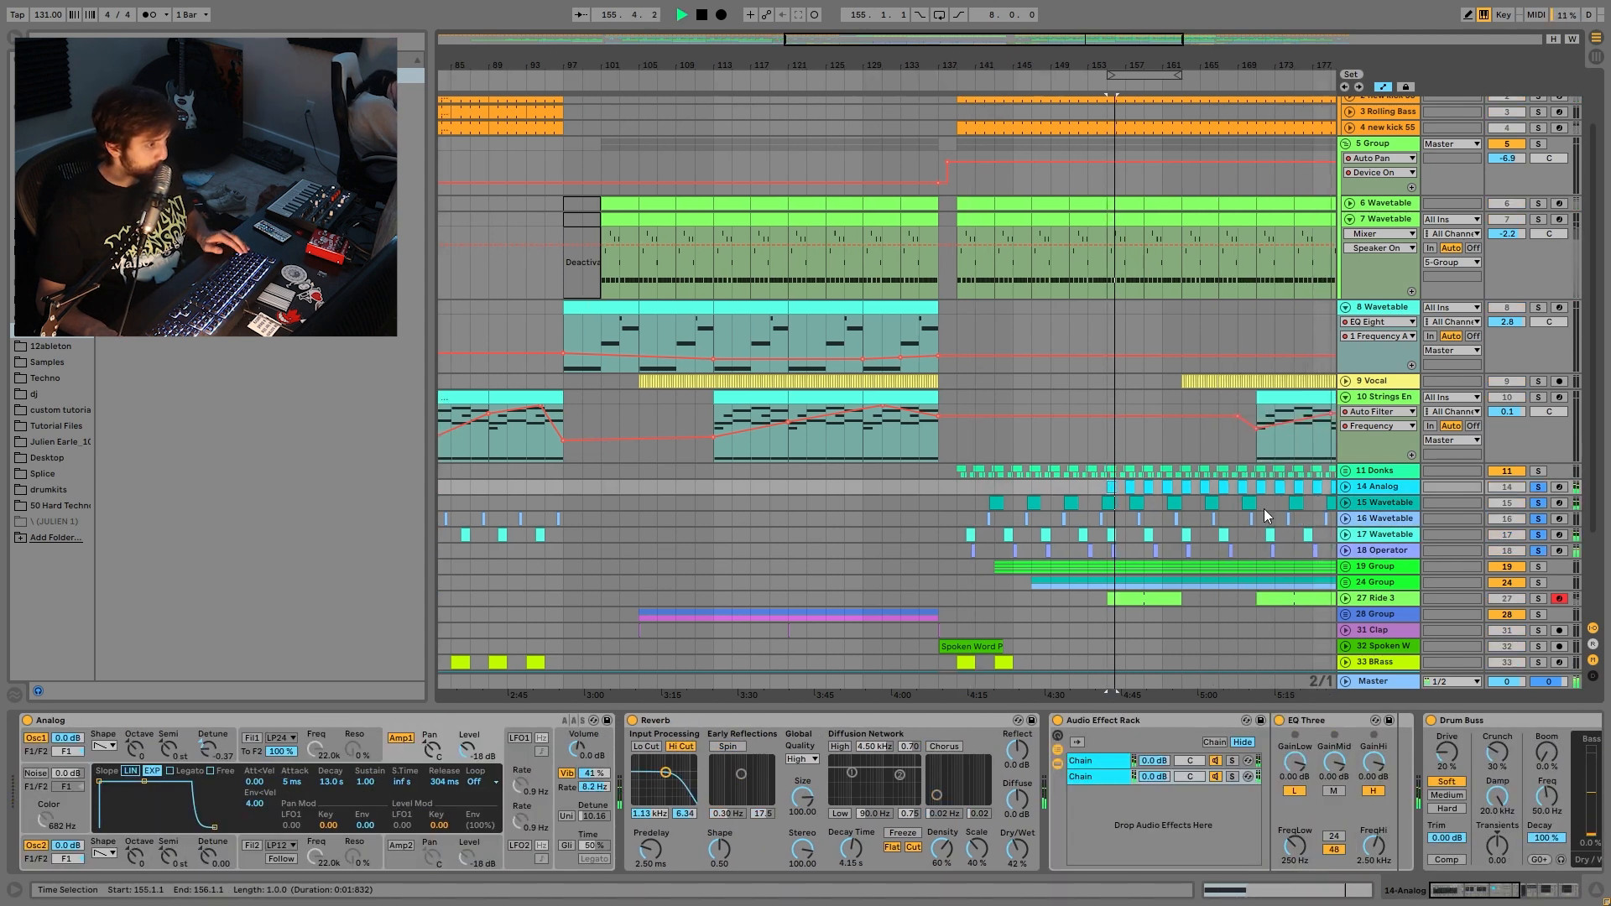
key(Down)
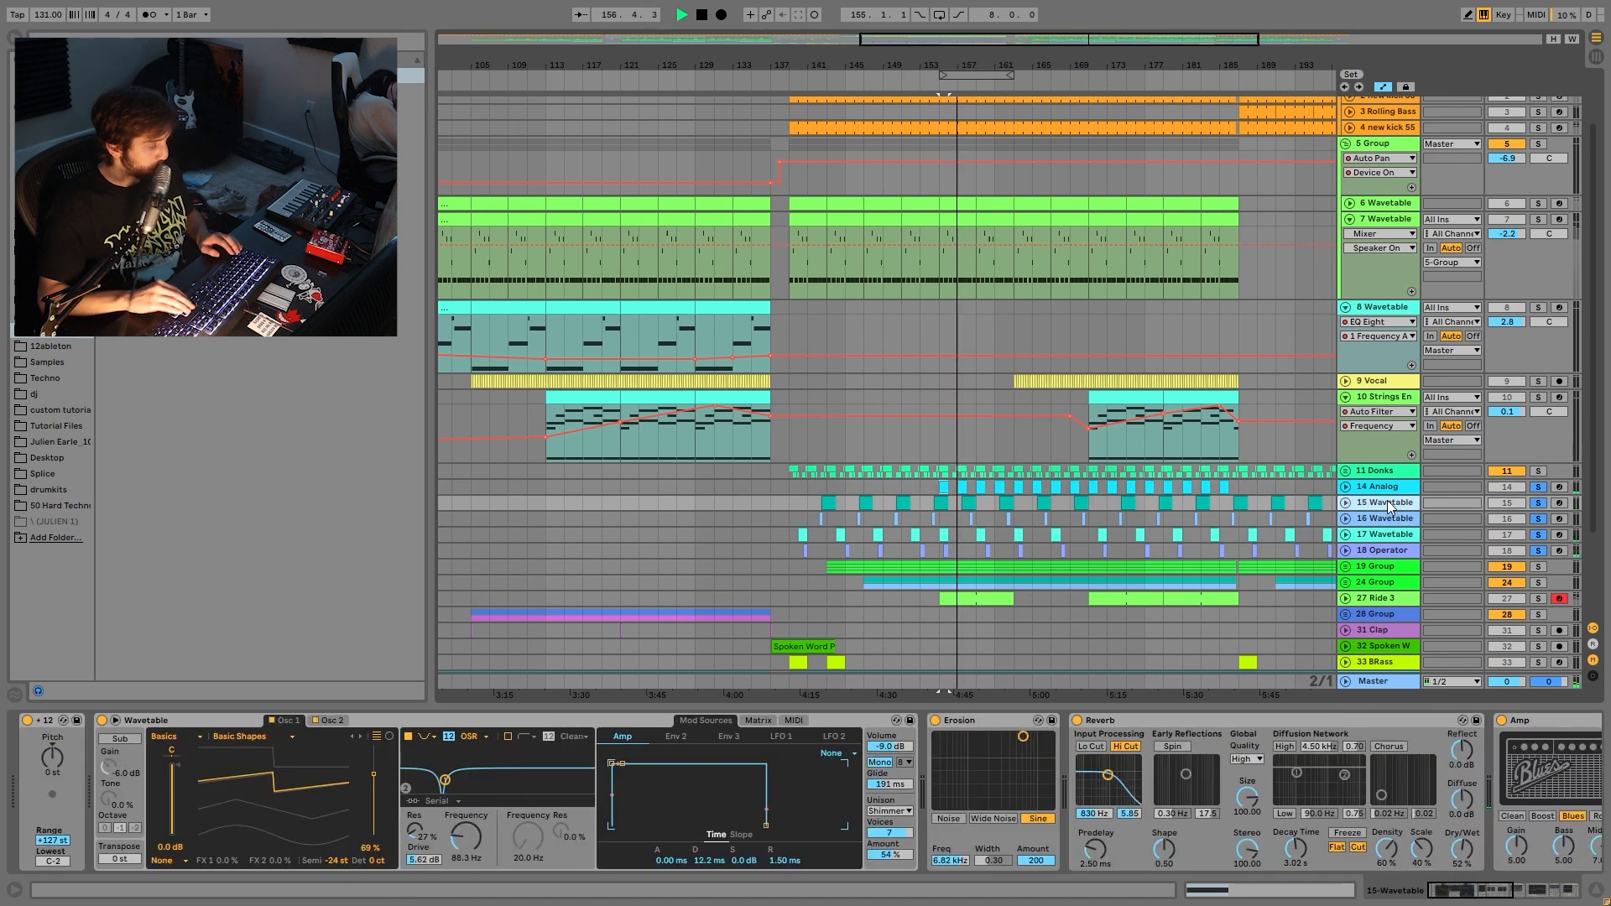
key(Down)
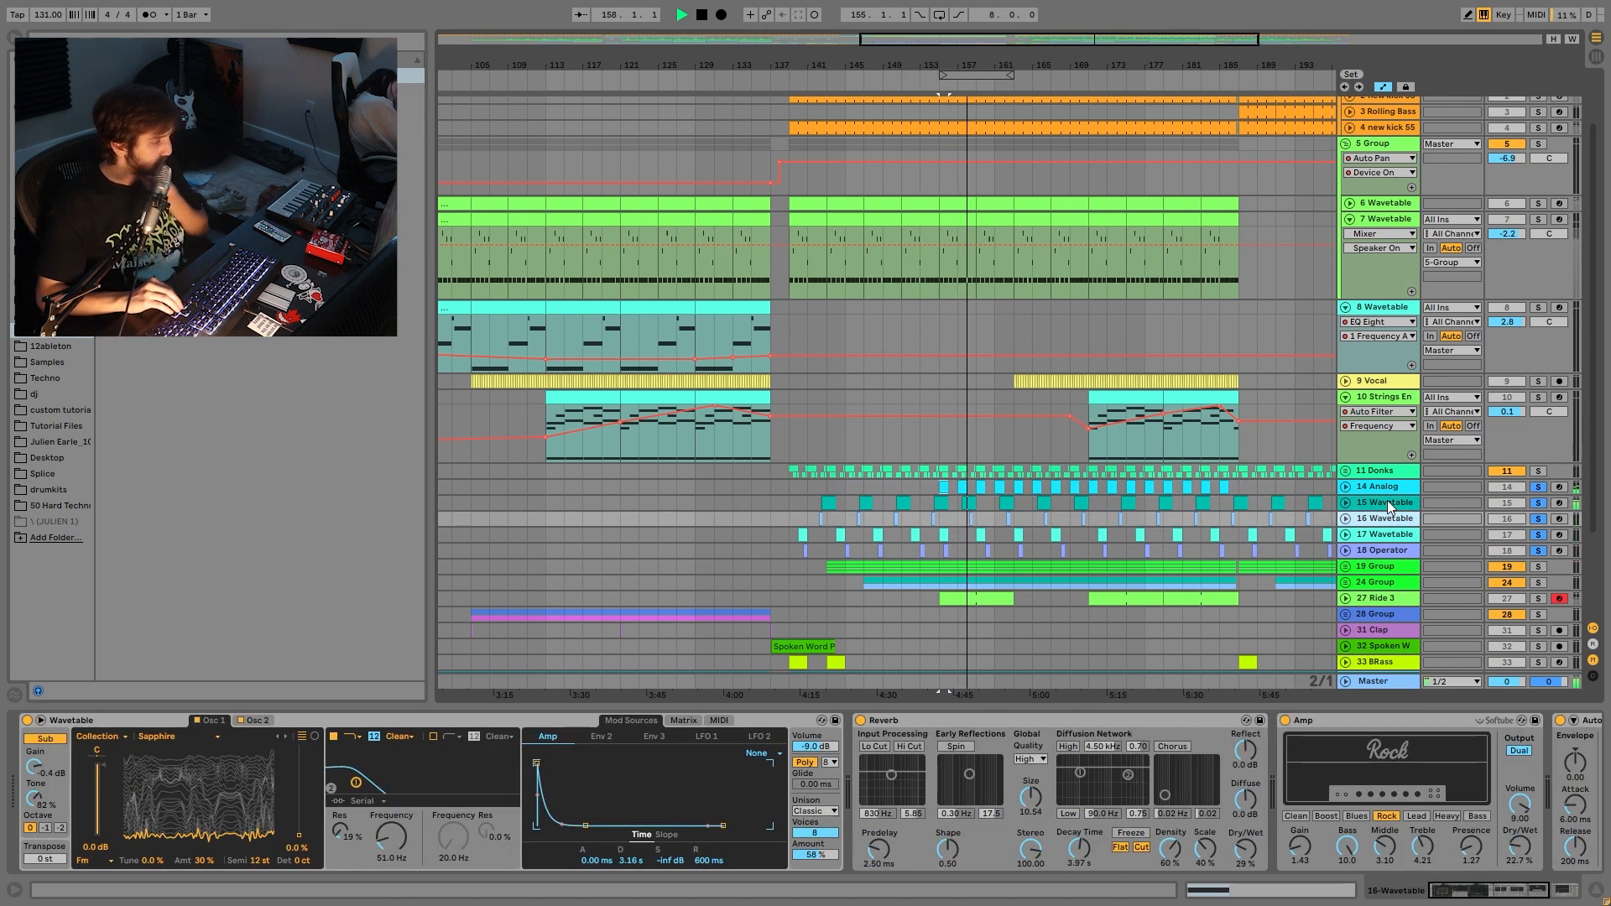
key(Down)
key(Down)
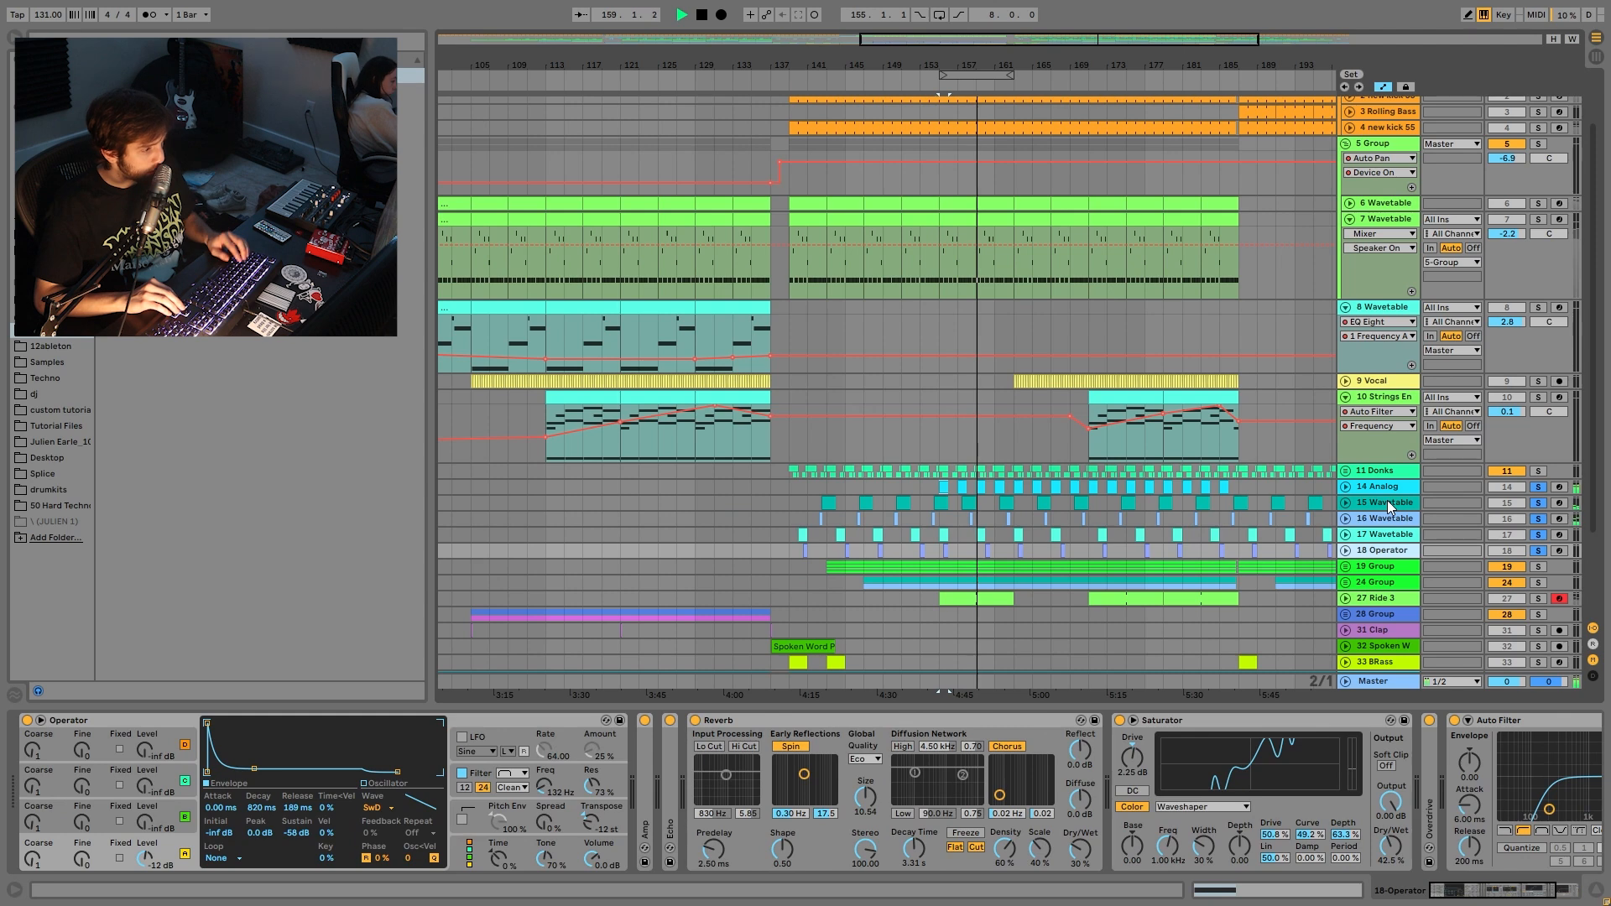
key(u)
key(Up)
key(u)
key(Up)
key(u)
key(Up)
key(u)
key(Up)
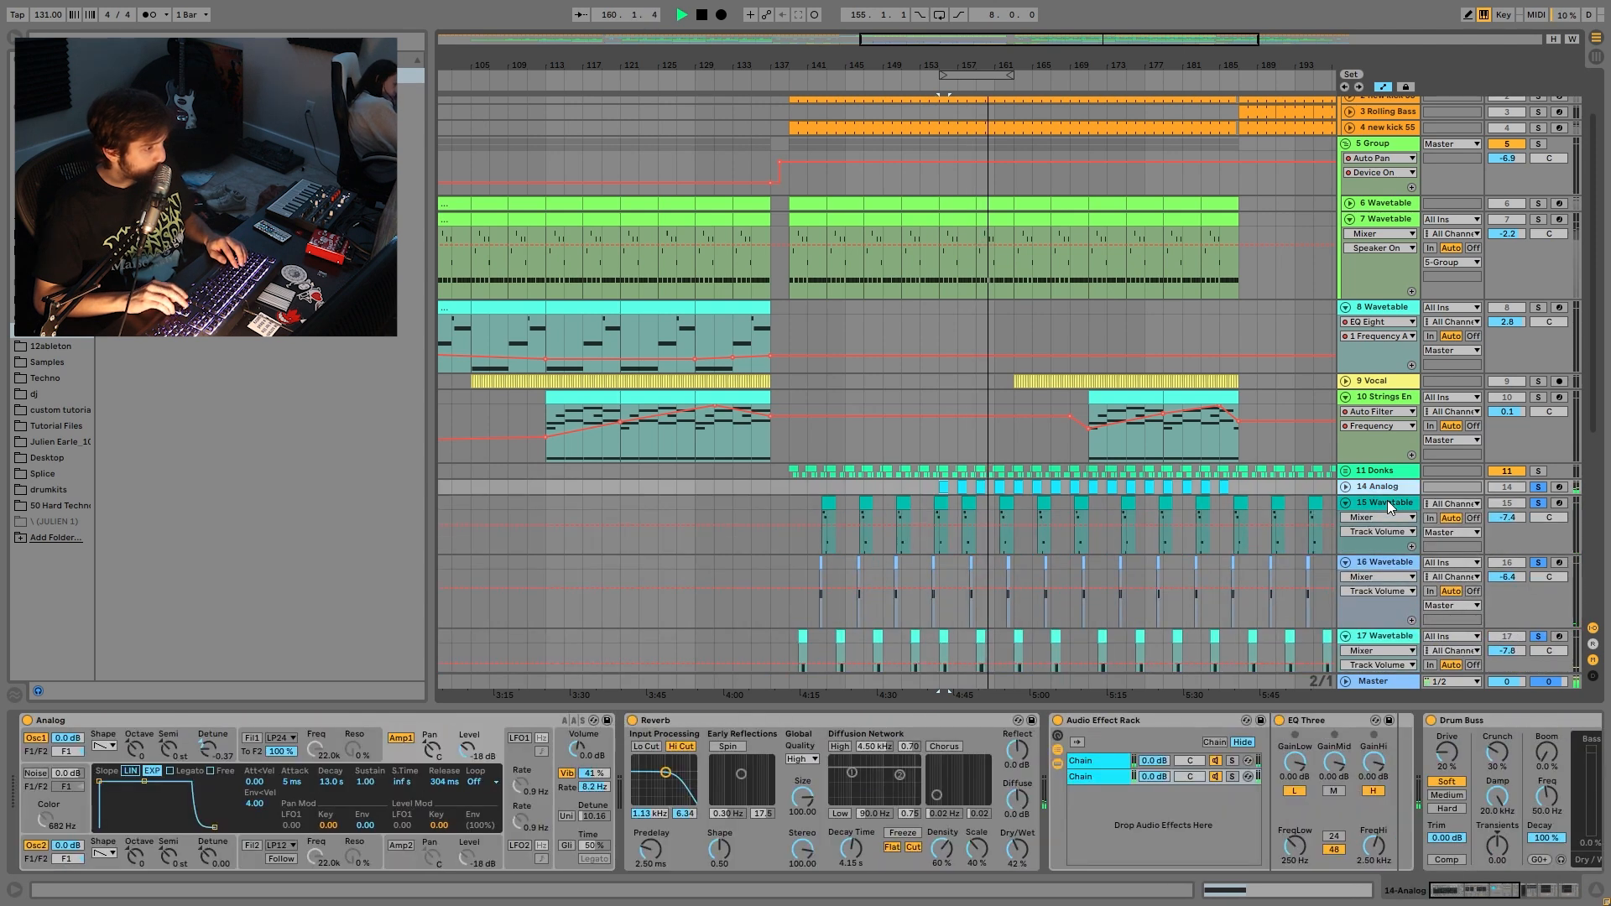
key(u)
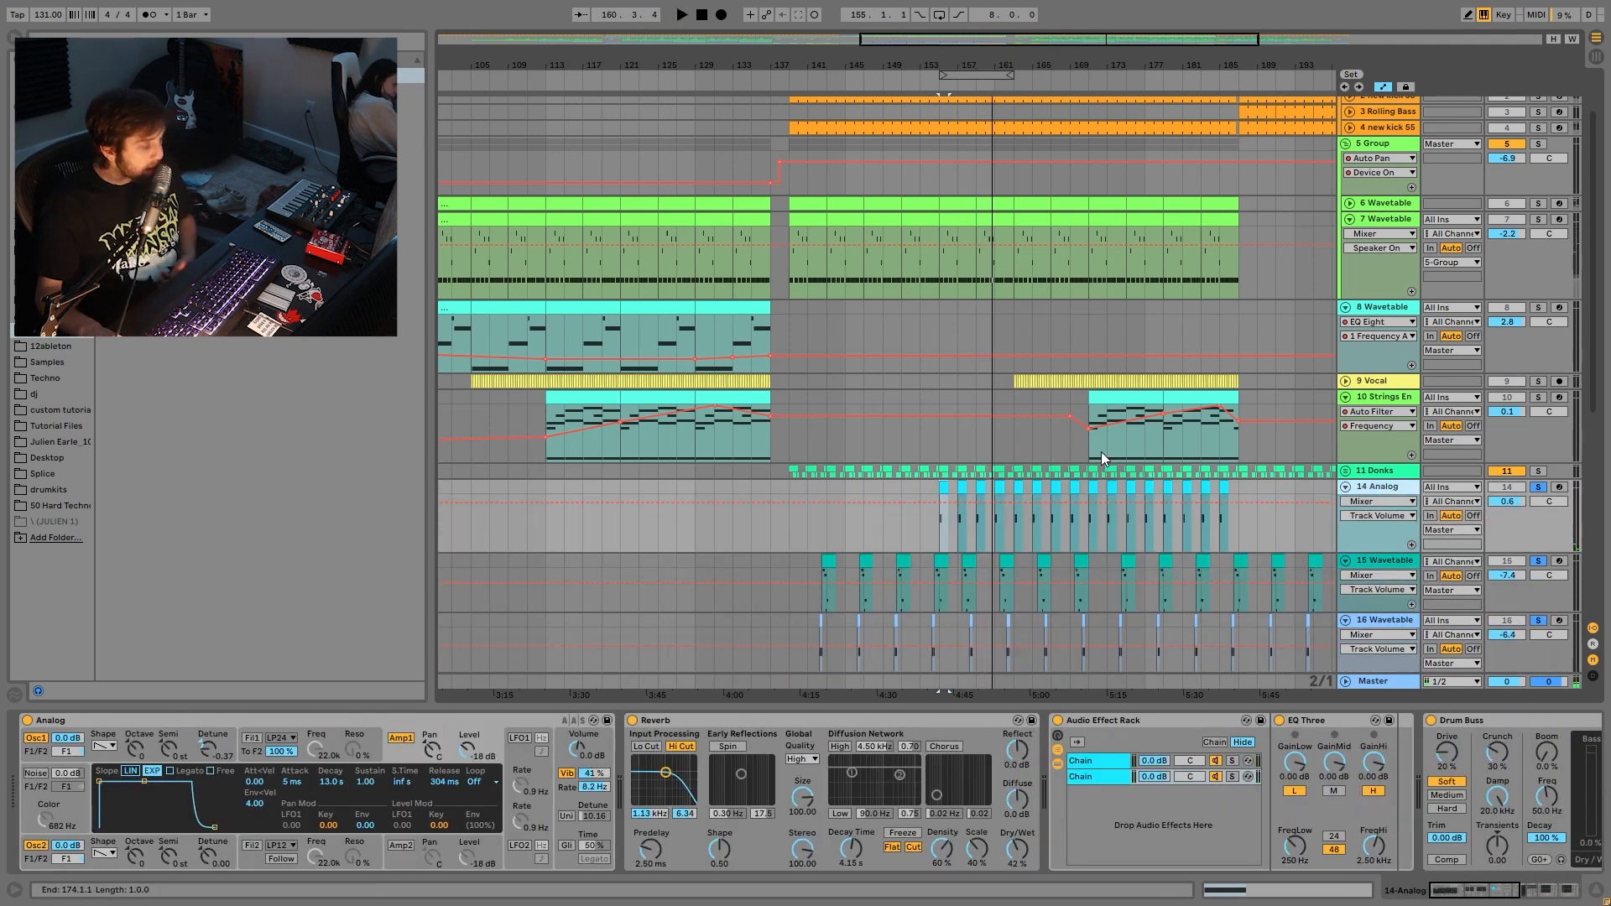
scroll(927, 426, down, 5)
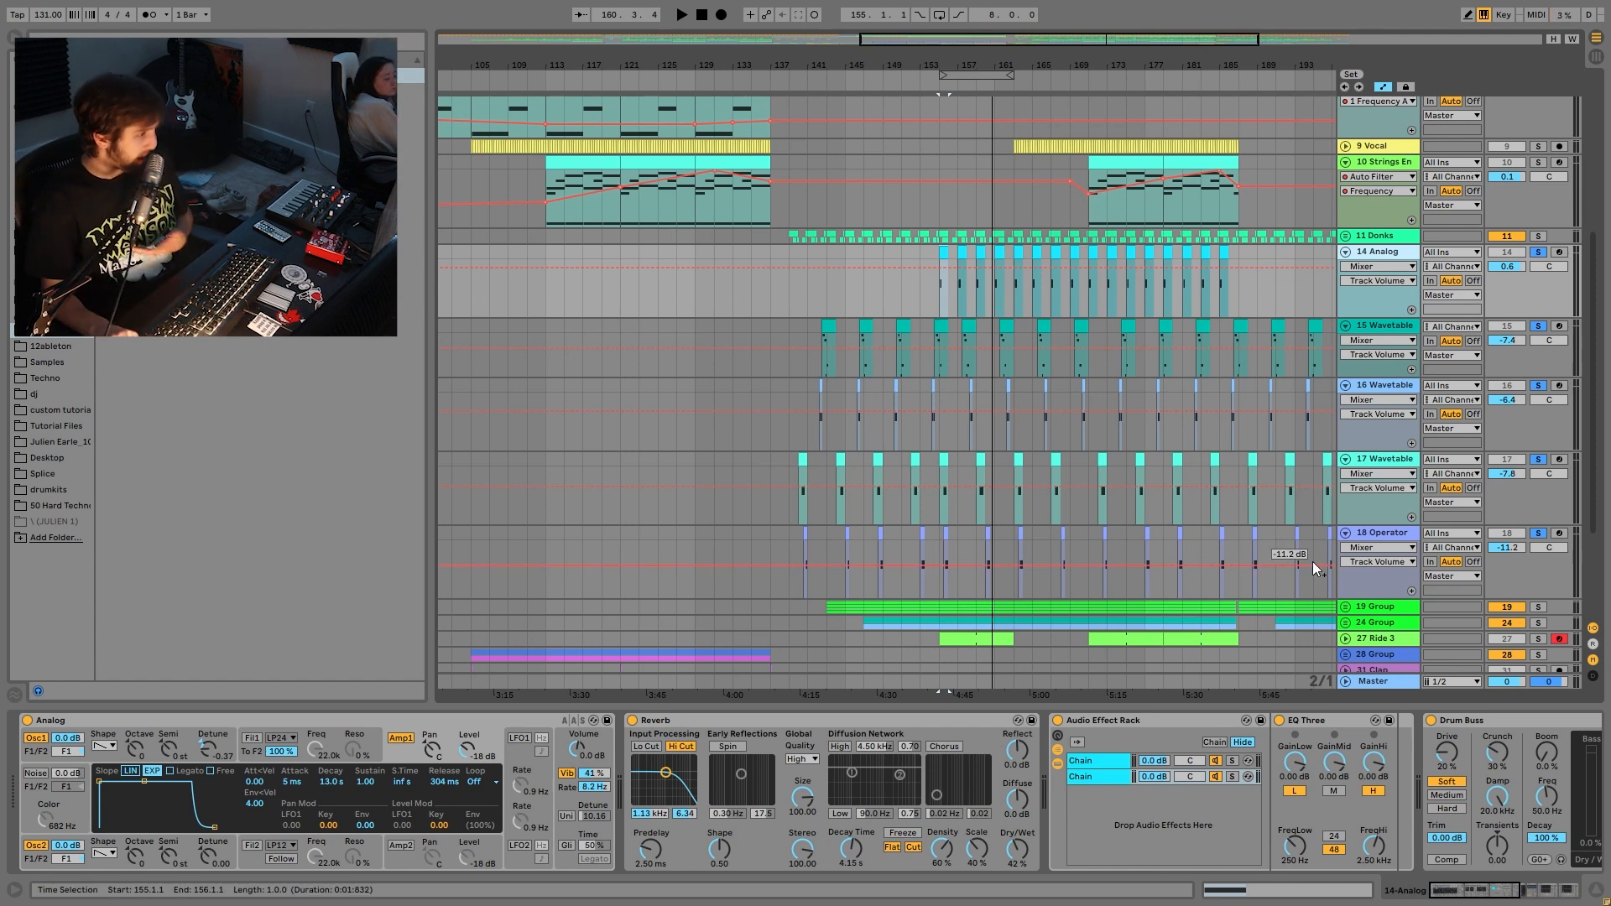
key(space)
- Clear all solos, then solo 14 Analog alone and replay it from bar 155
key(space)
click(1538, 533)
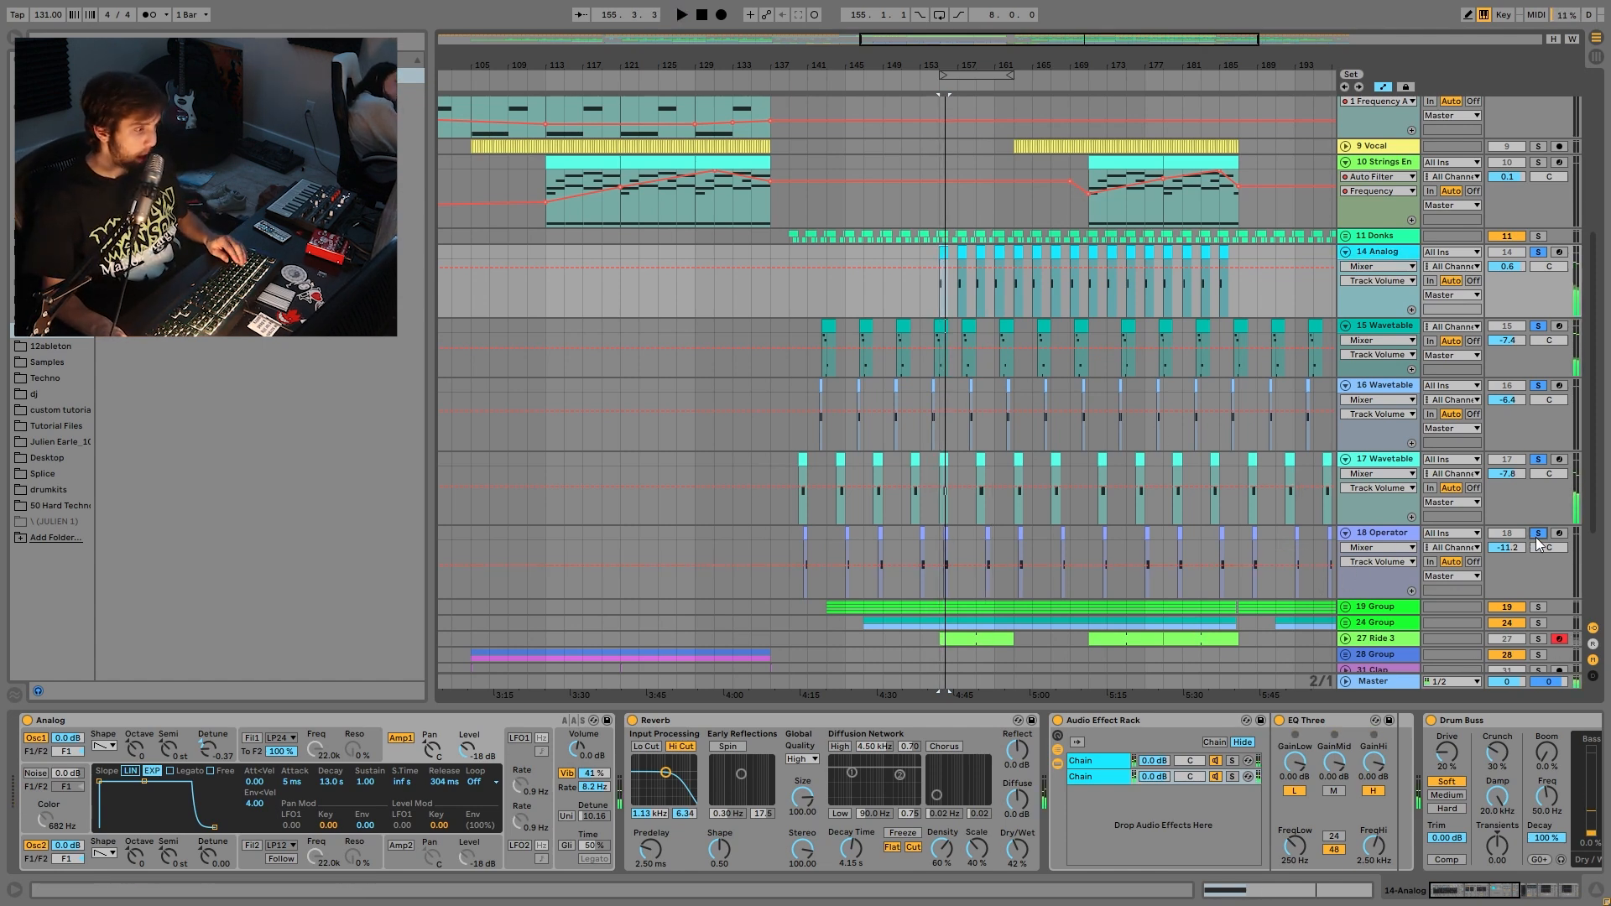
key(space)
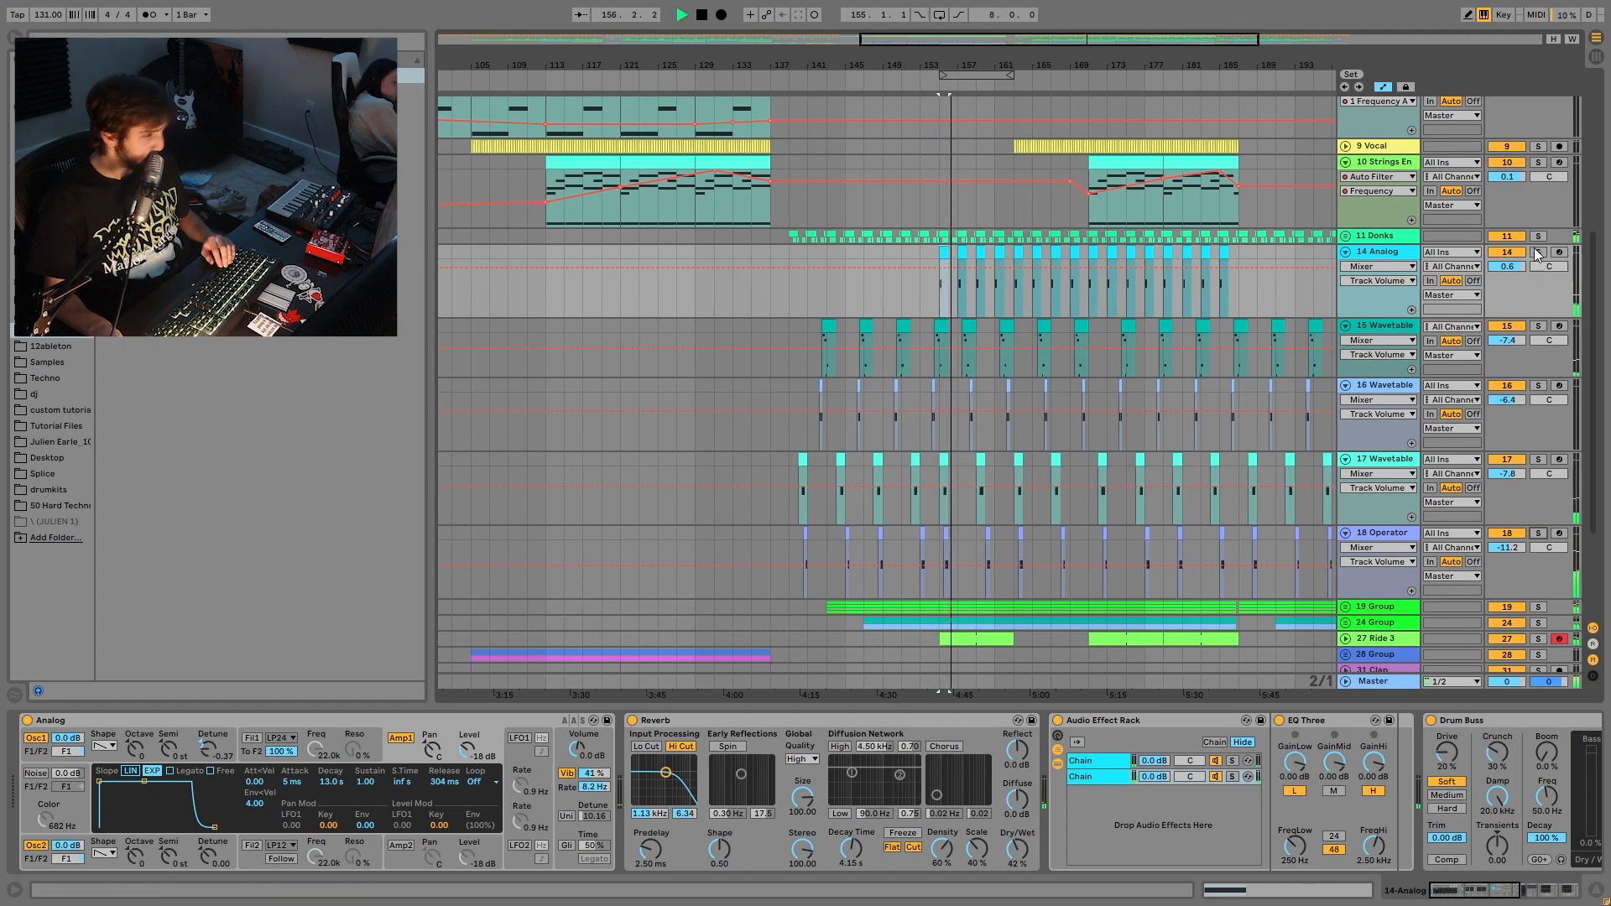
key(space)
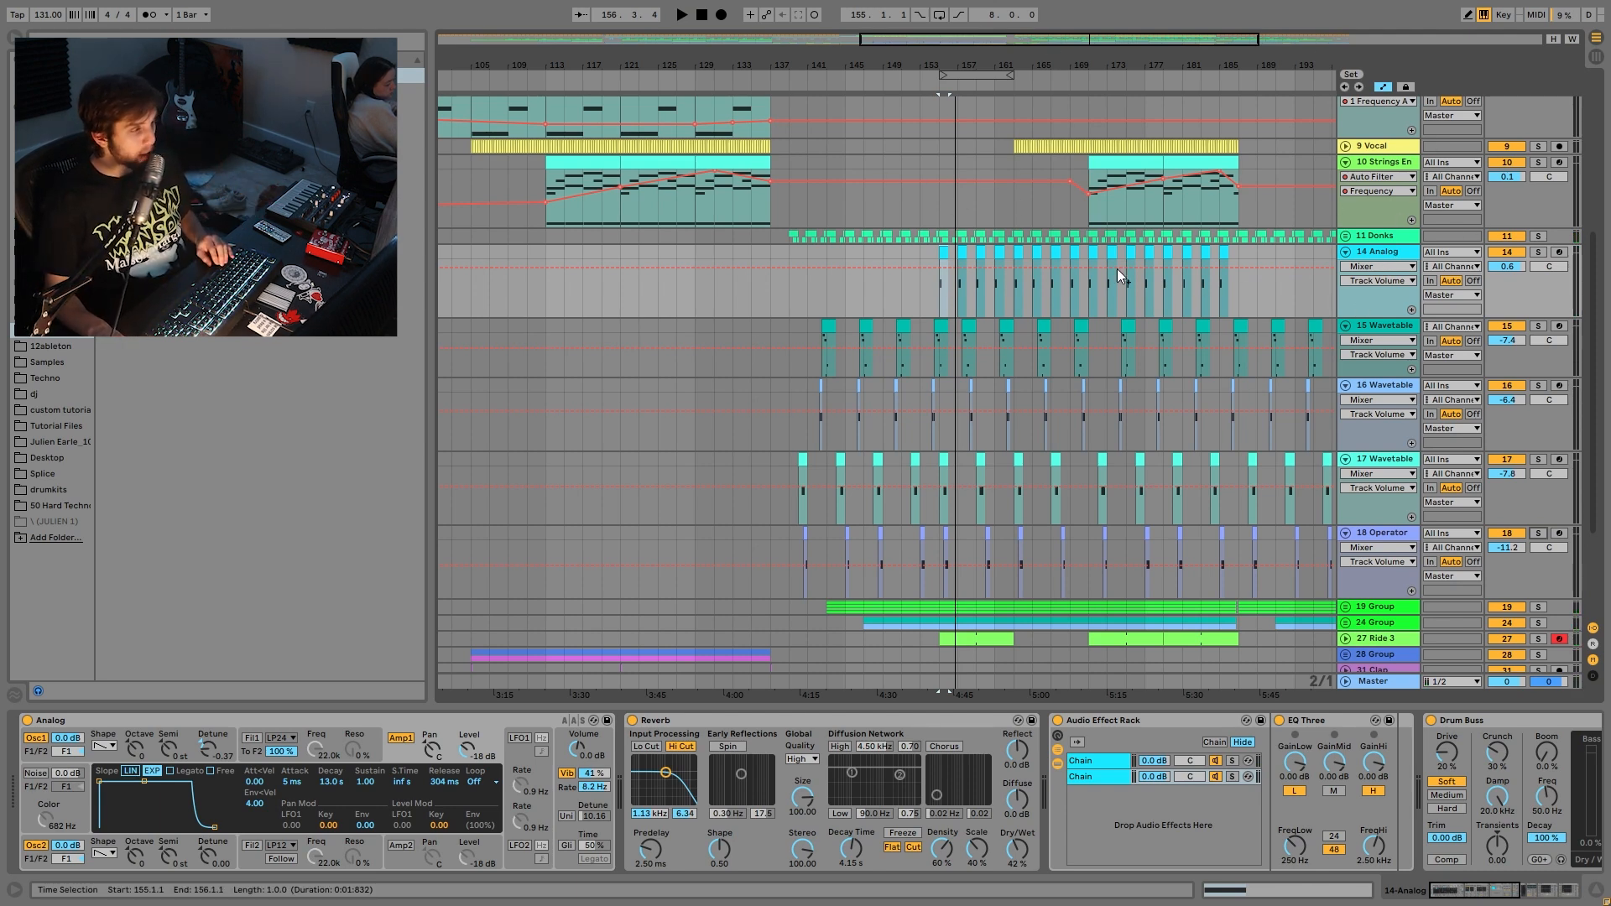
click(1539, 251)
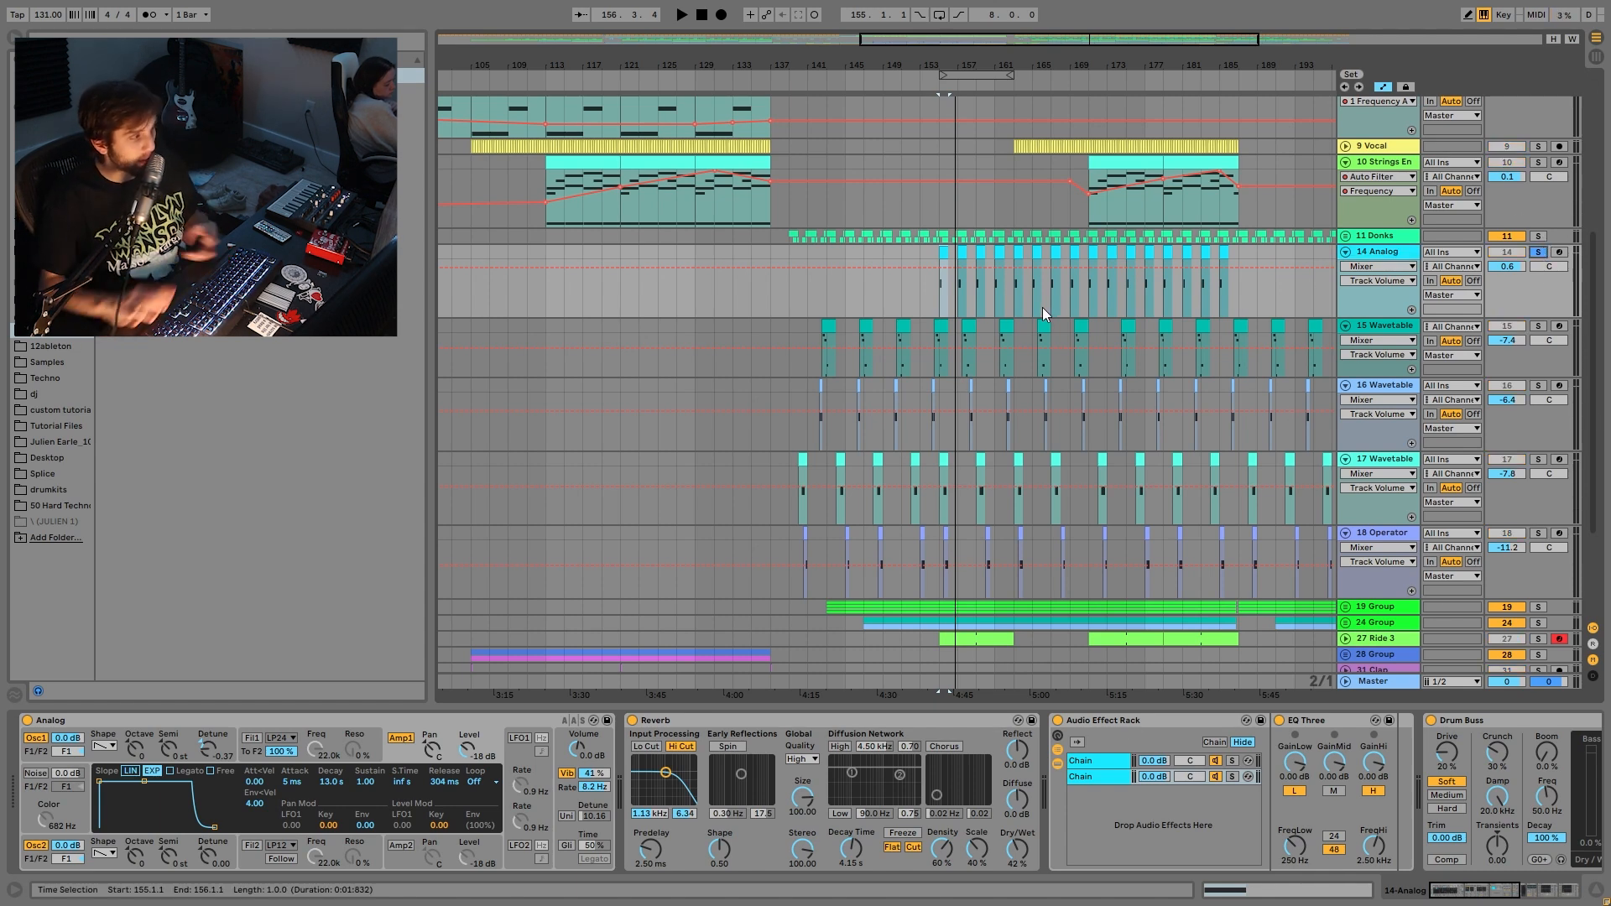
key(space)
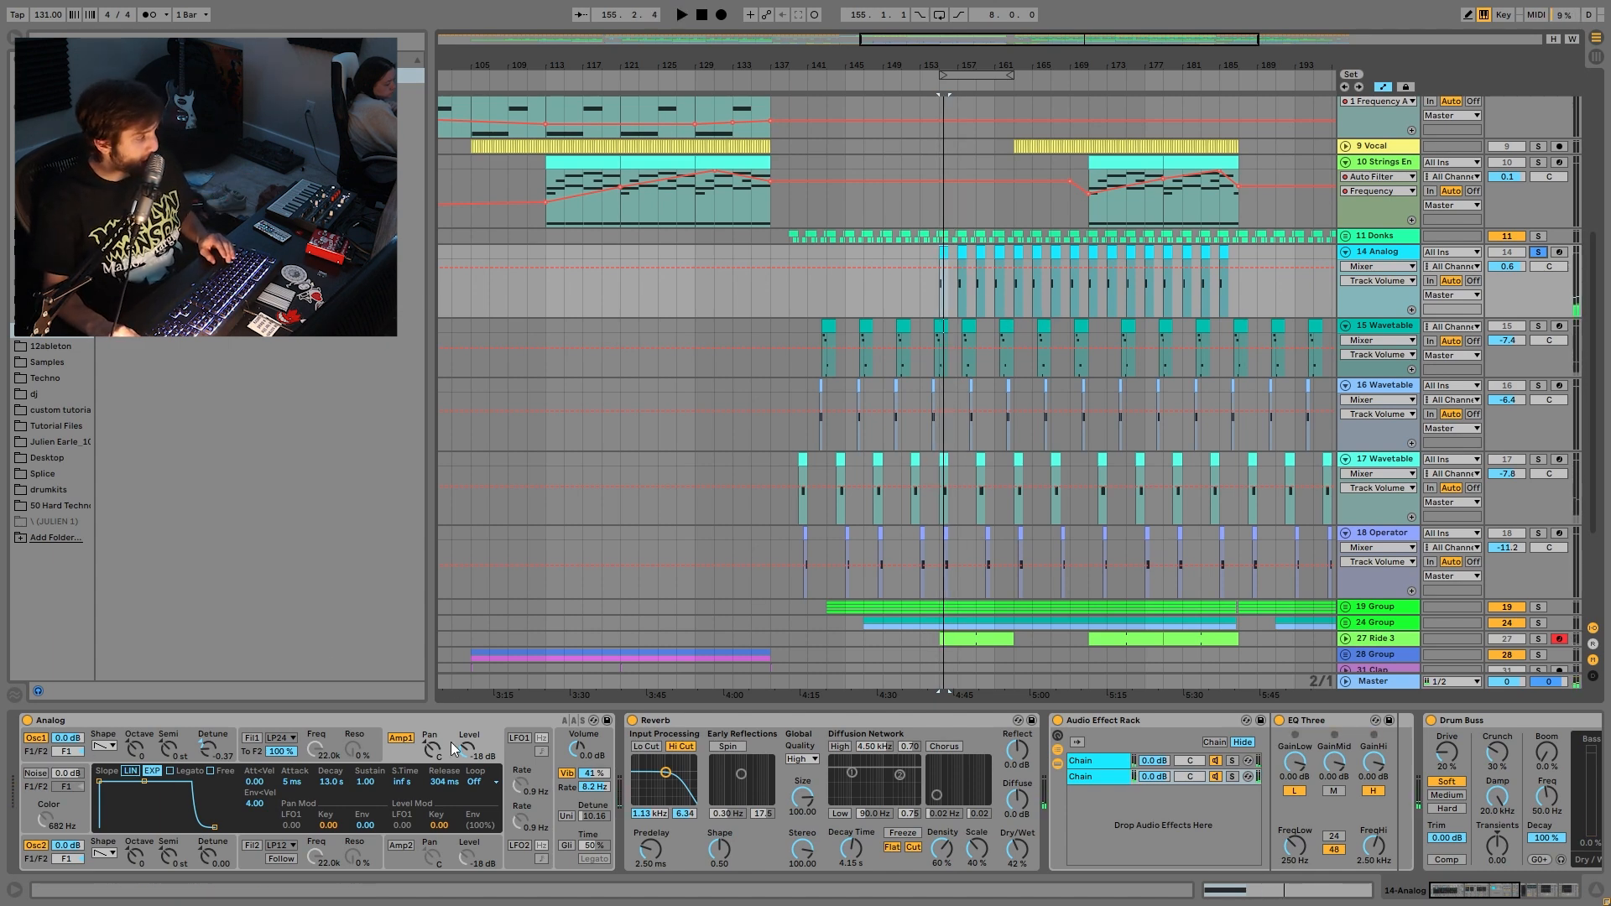
- Show the rack's second chain and 14 Analog's Auto Filter frequency automation
scroll(872, 772, down, 3)
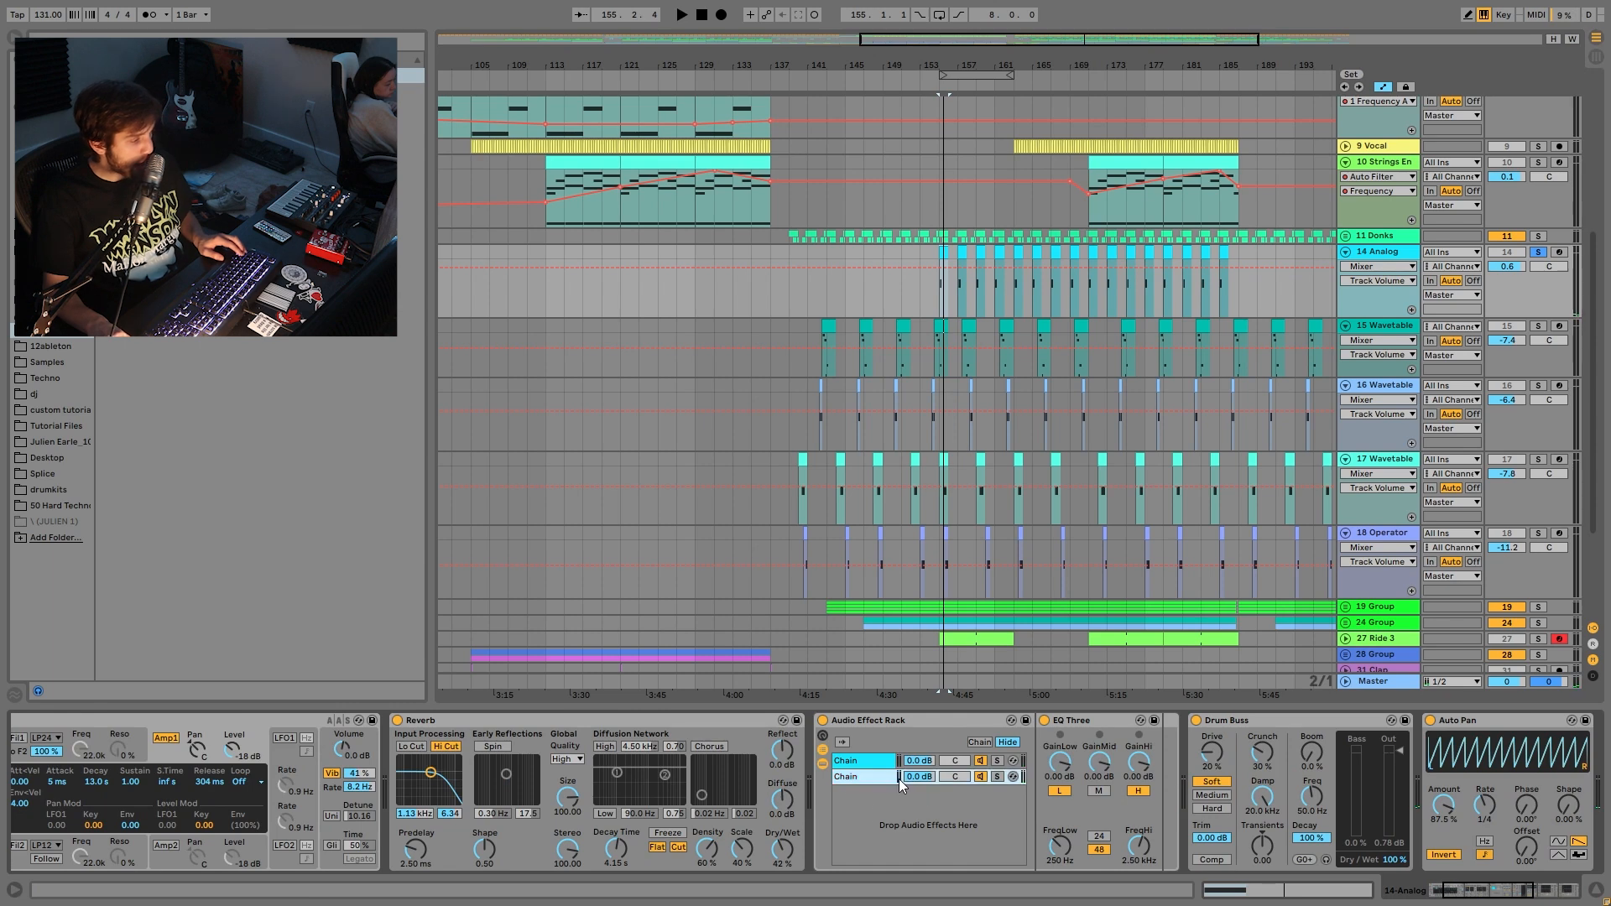
click(877, 777)
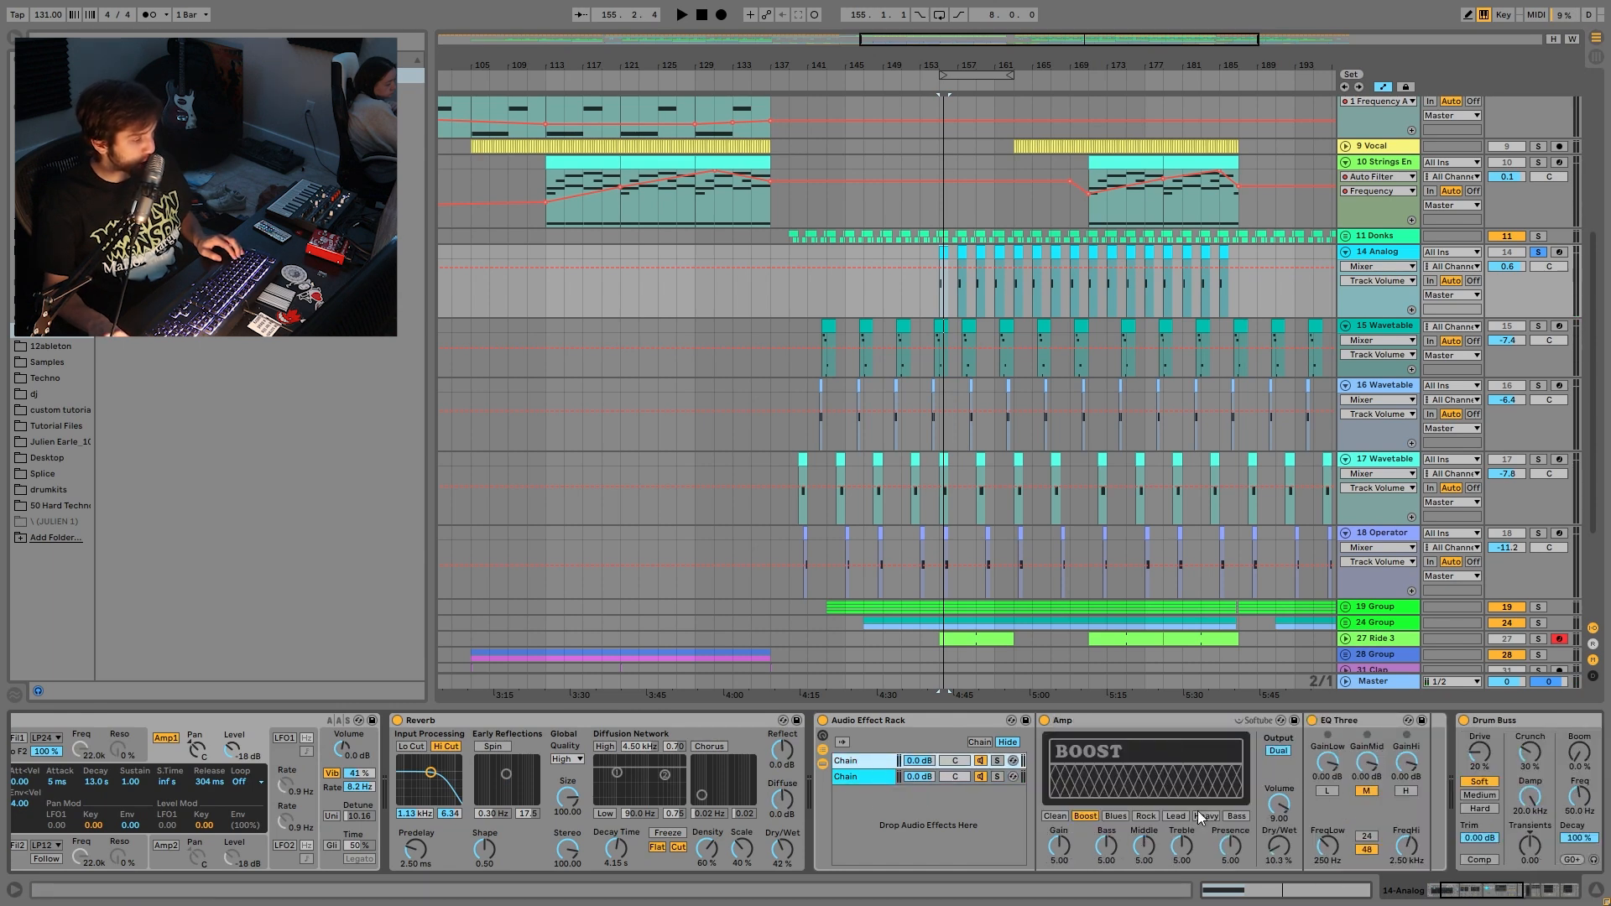
scroll(863, 777, down, 7)
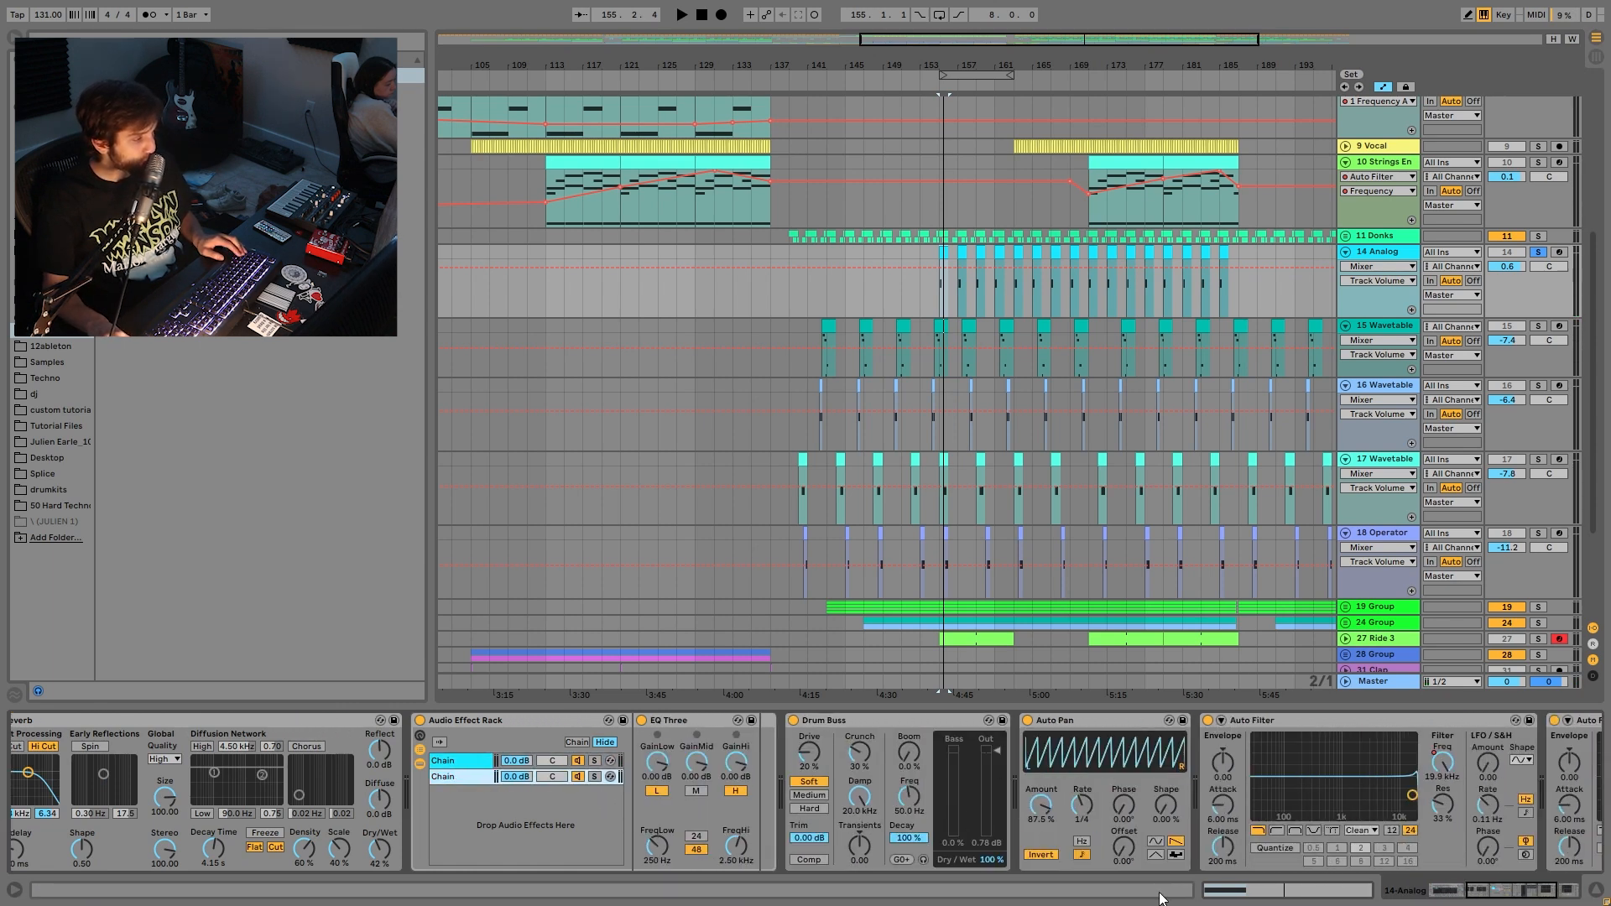
scroll(1337, 829, down, 2)
click(1191, 762)
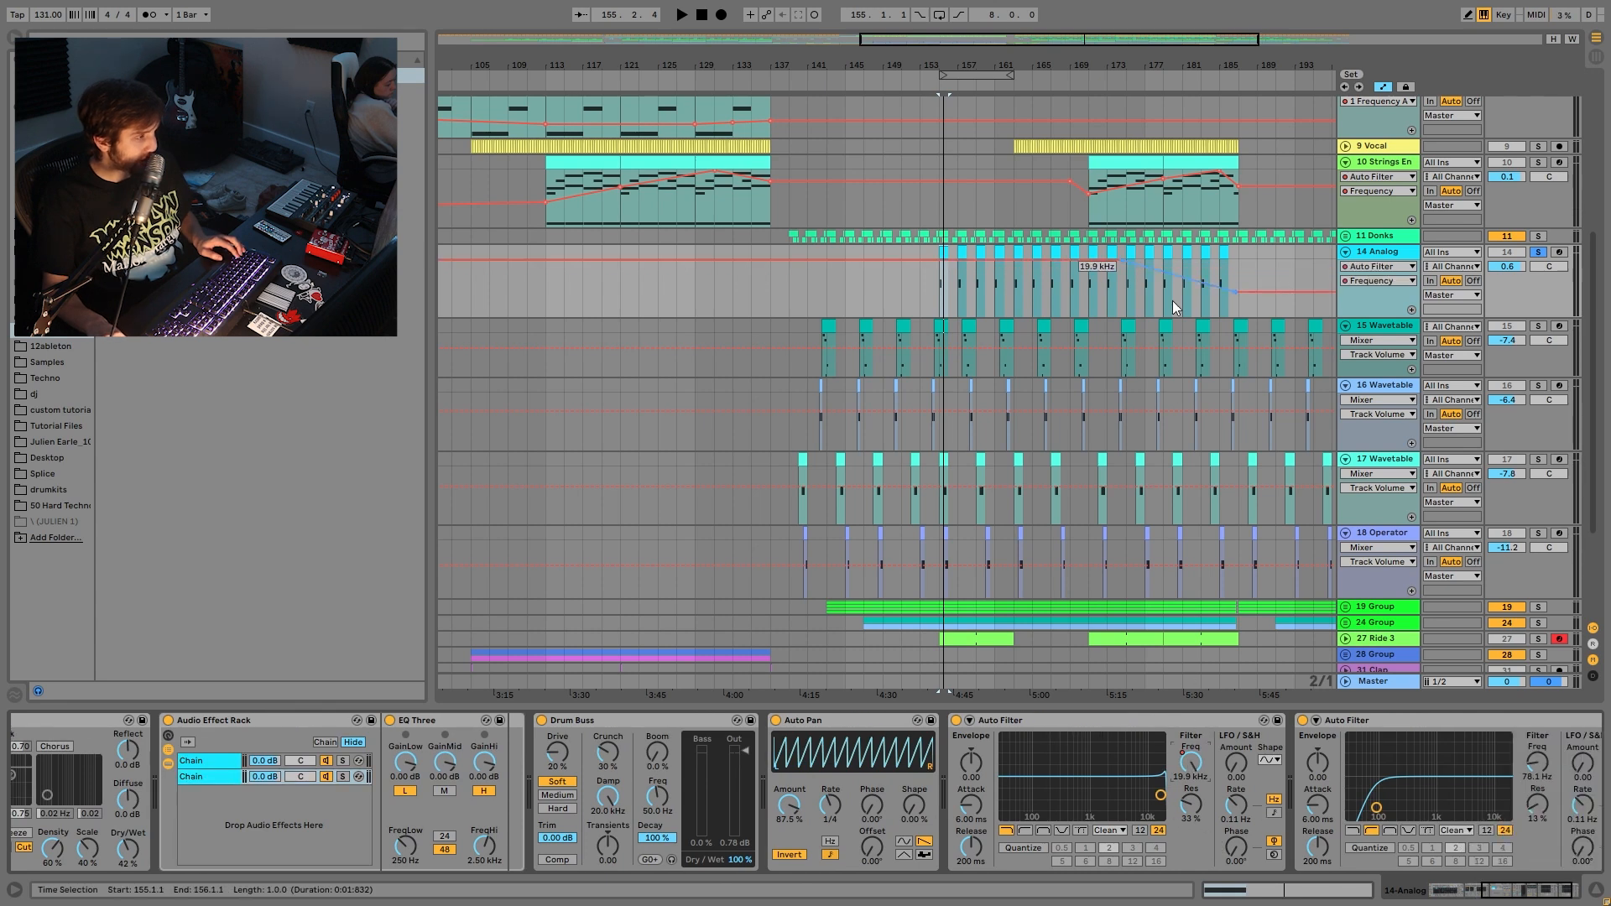
- Solo 15 Wavetable in place of 14 Analog and play its clip from bar 161
click(1384, 326)
click(1538, 326)
click(1006, 323)
key(space)
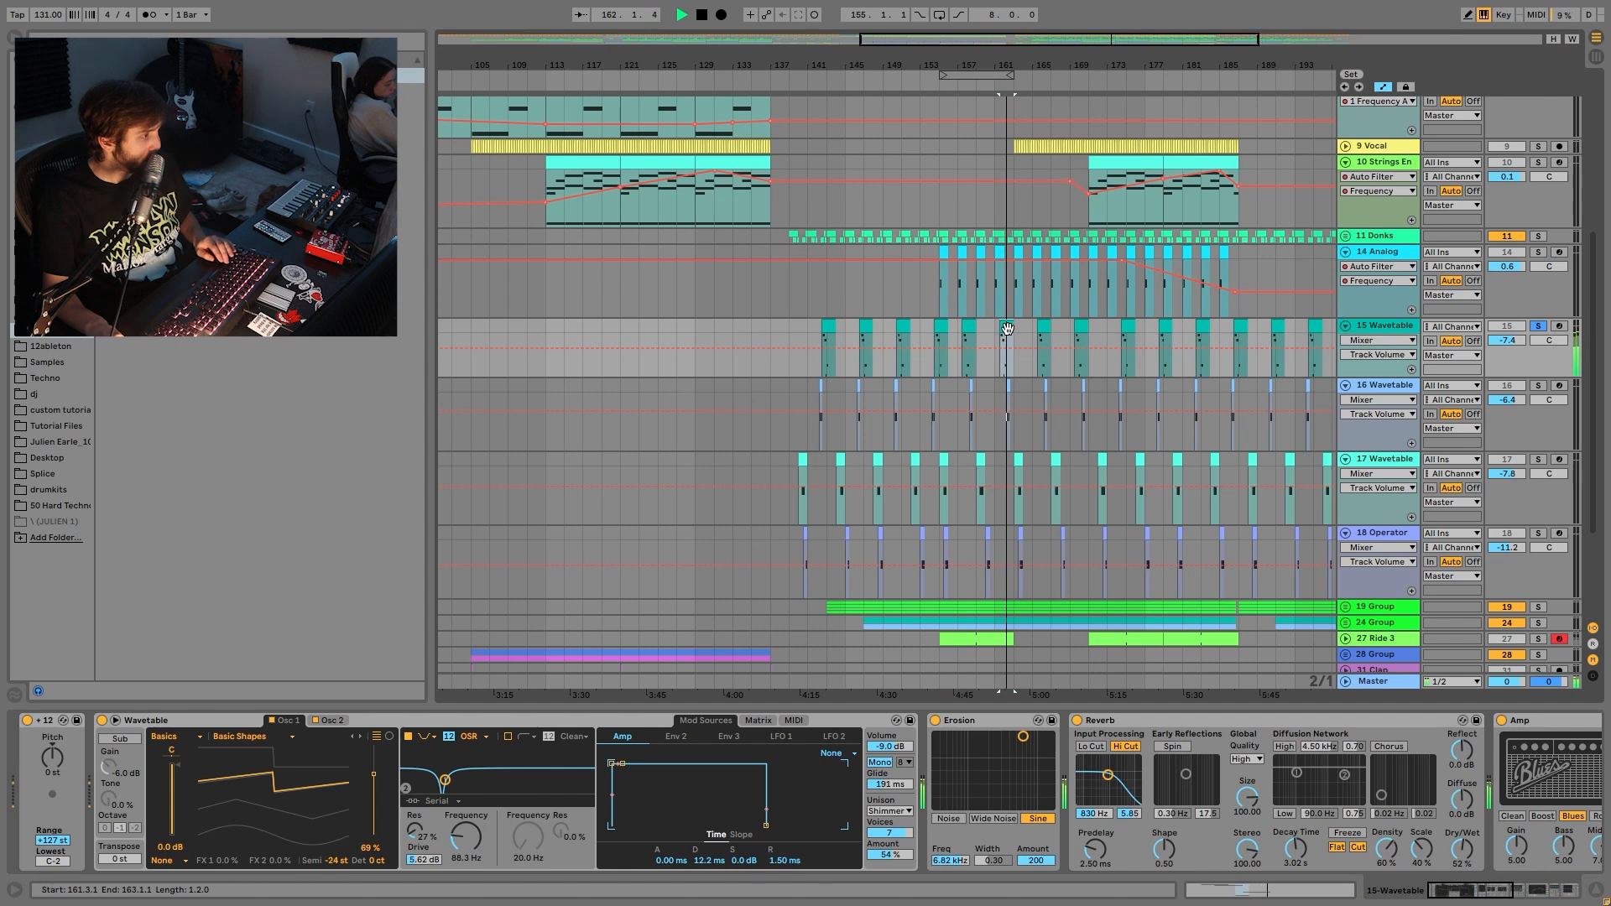
- View the 15 Wavetable clip's MIDI notes, then solo and select 16 Wavetable
double_click(1007, 323)
key(shift+Tab)
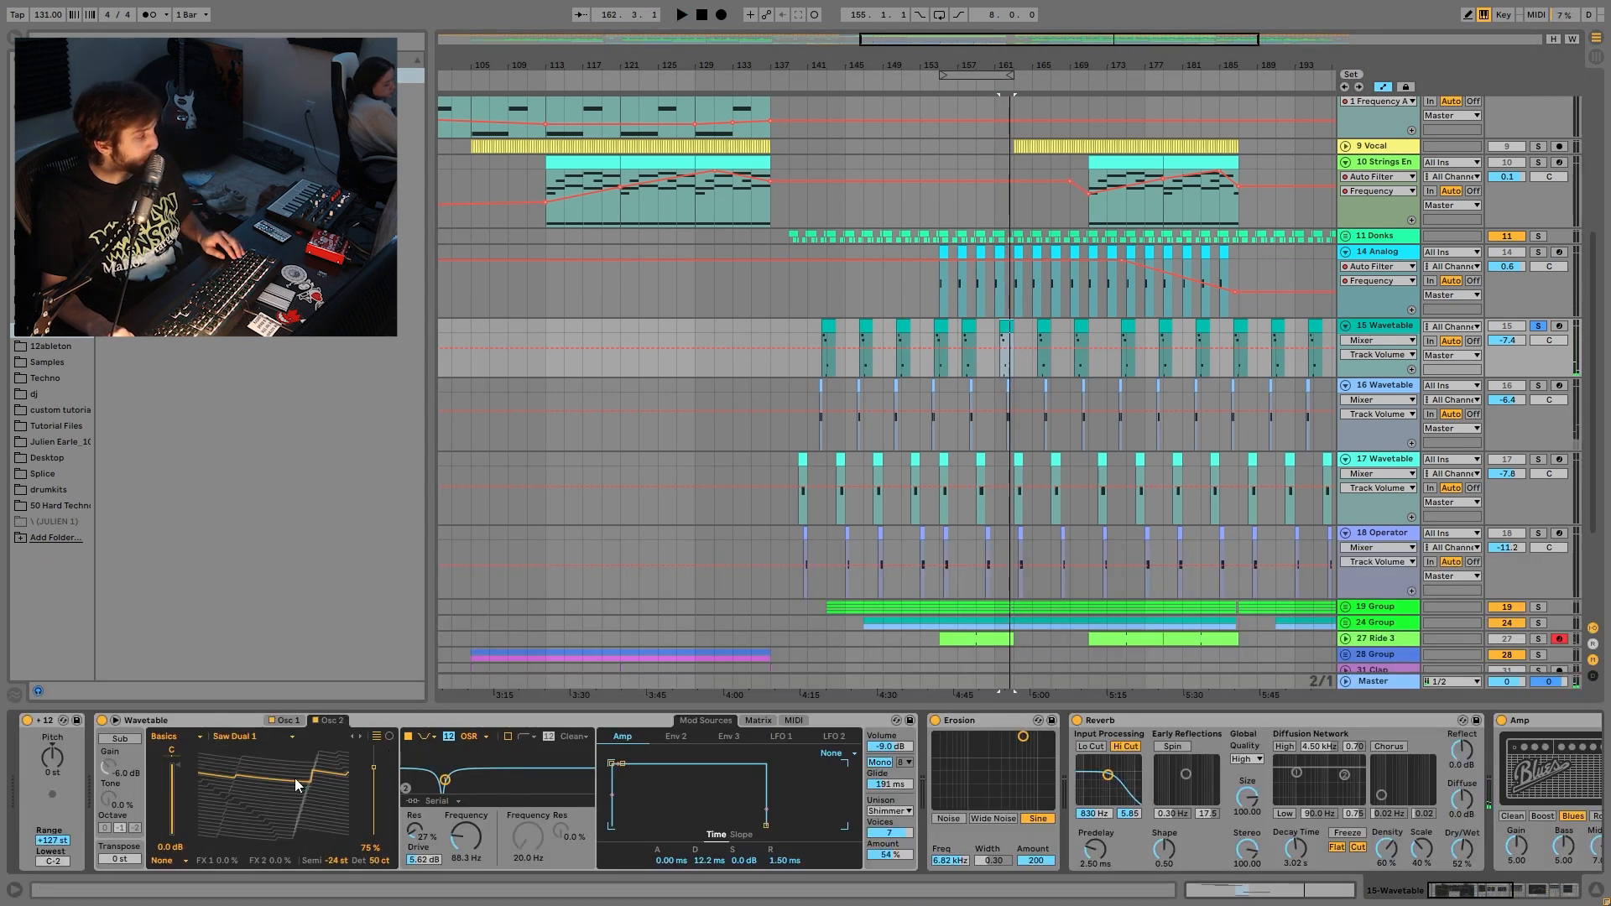
scroll(599, 816, right, 5)
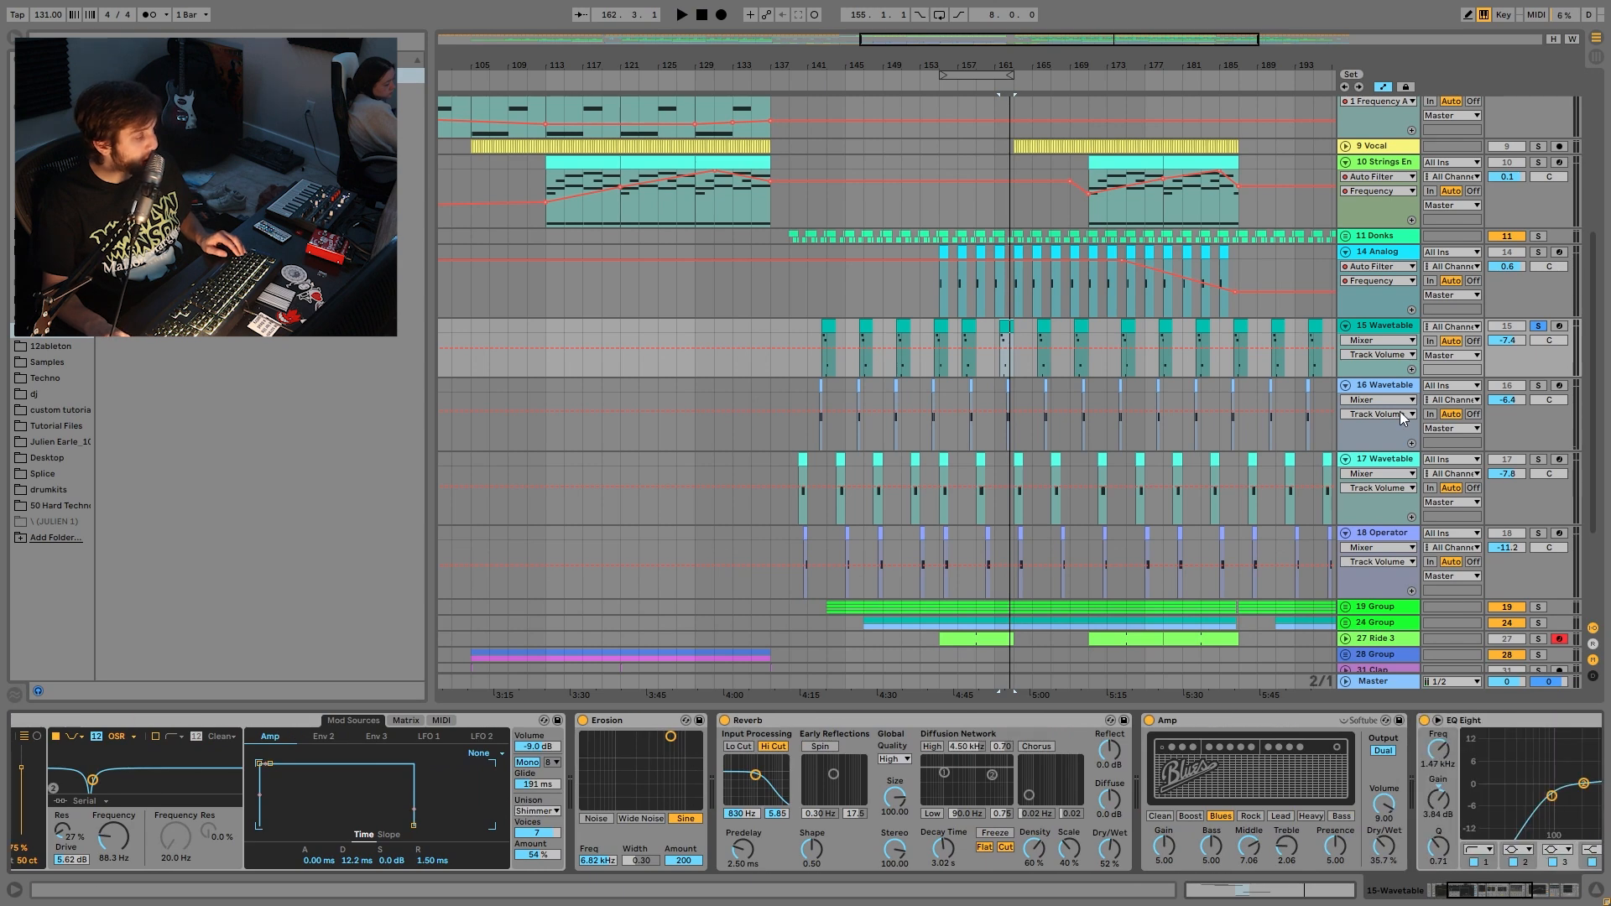
click(1538, 386)
click(1010, 392)
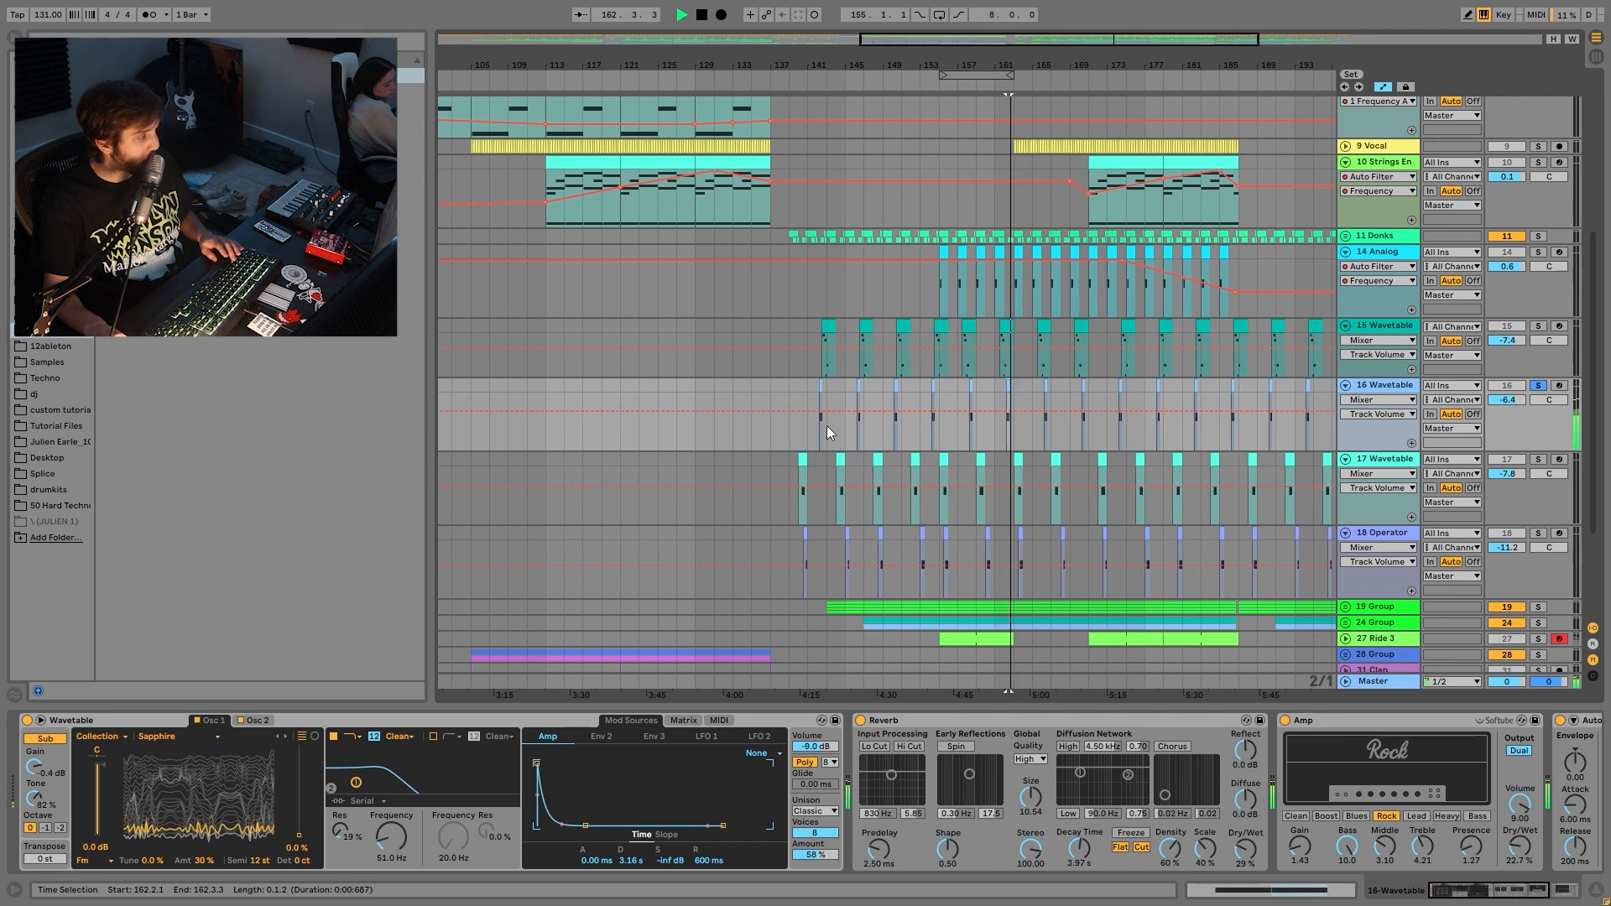
- Solo 17 Wavetable instead and audition one marked bar of it
click(1535, 460)
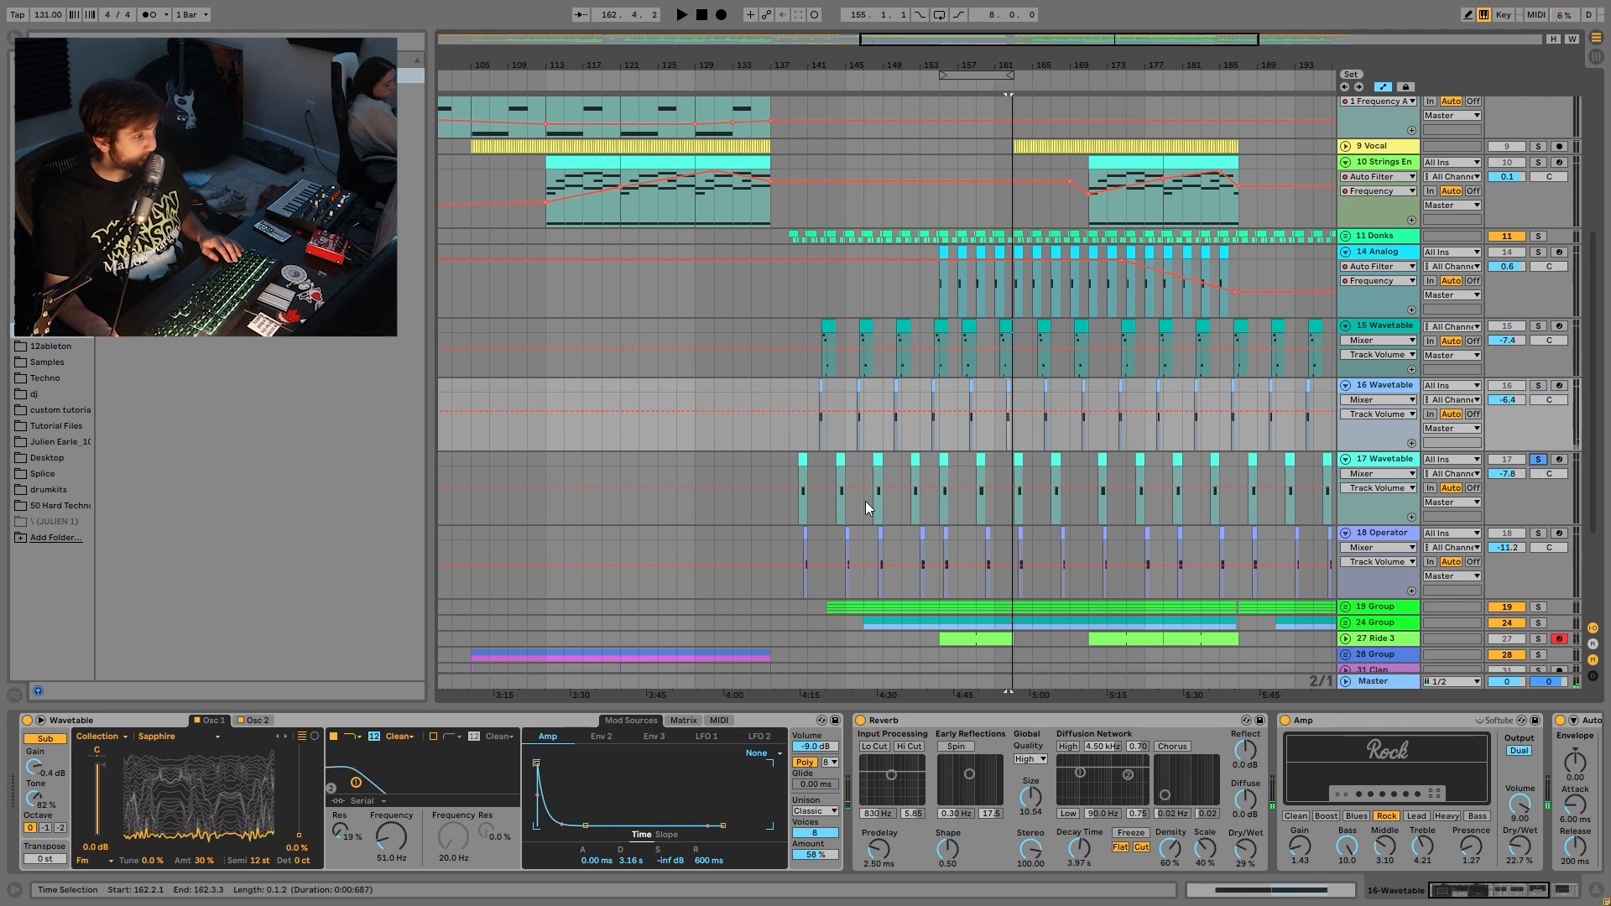
click(978, 470)
key(space)
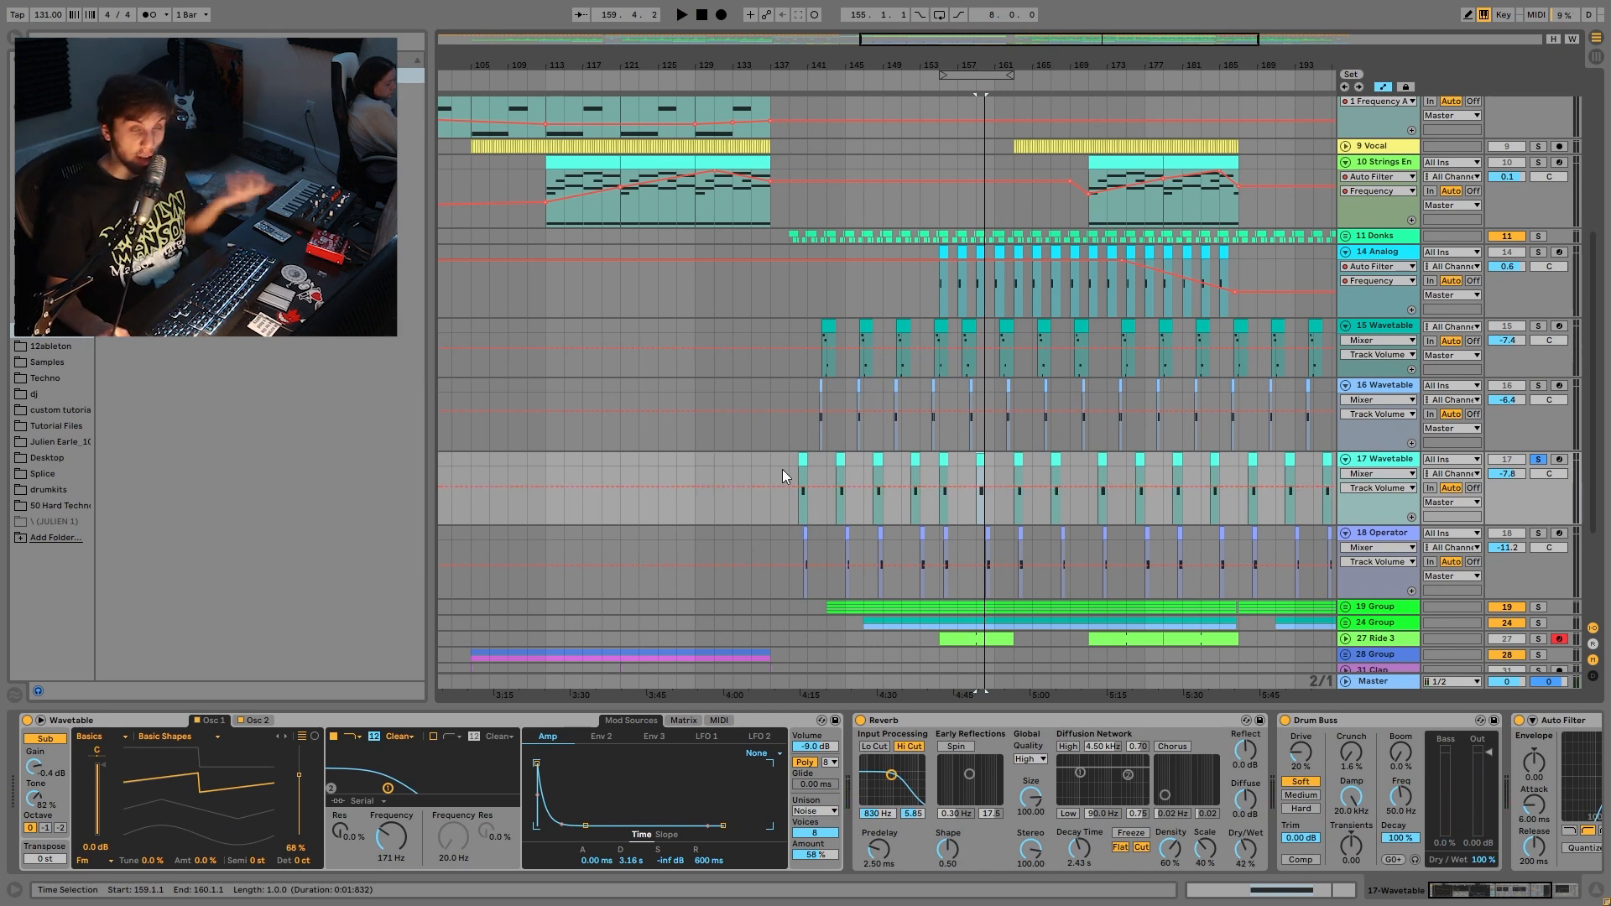
key(space)
key(space)
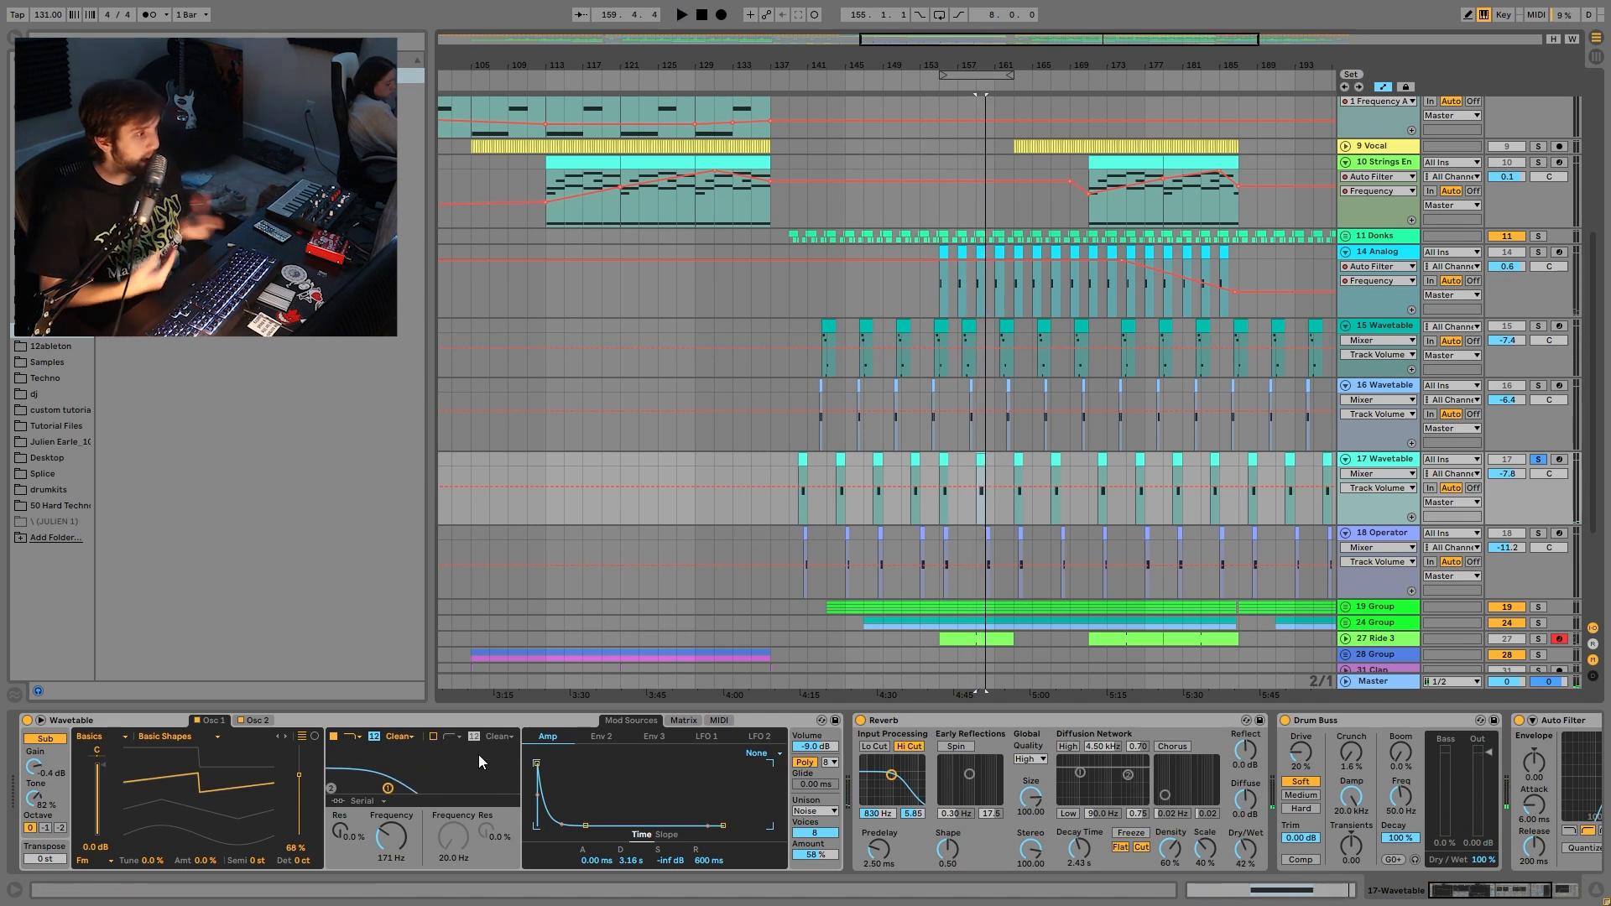
key(space)
scroll(1154, 743, right, 3)
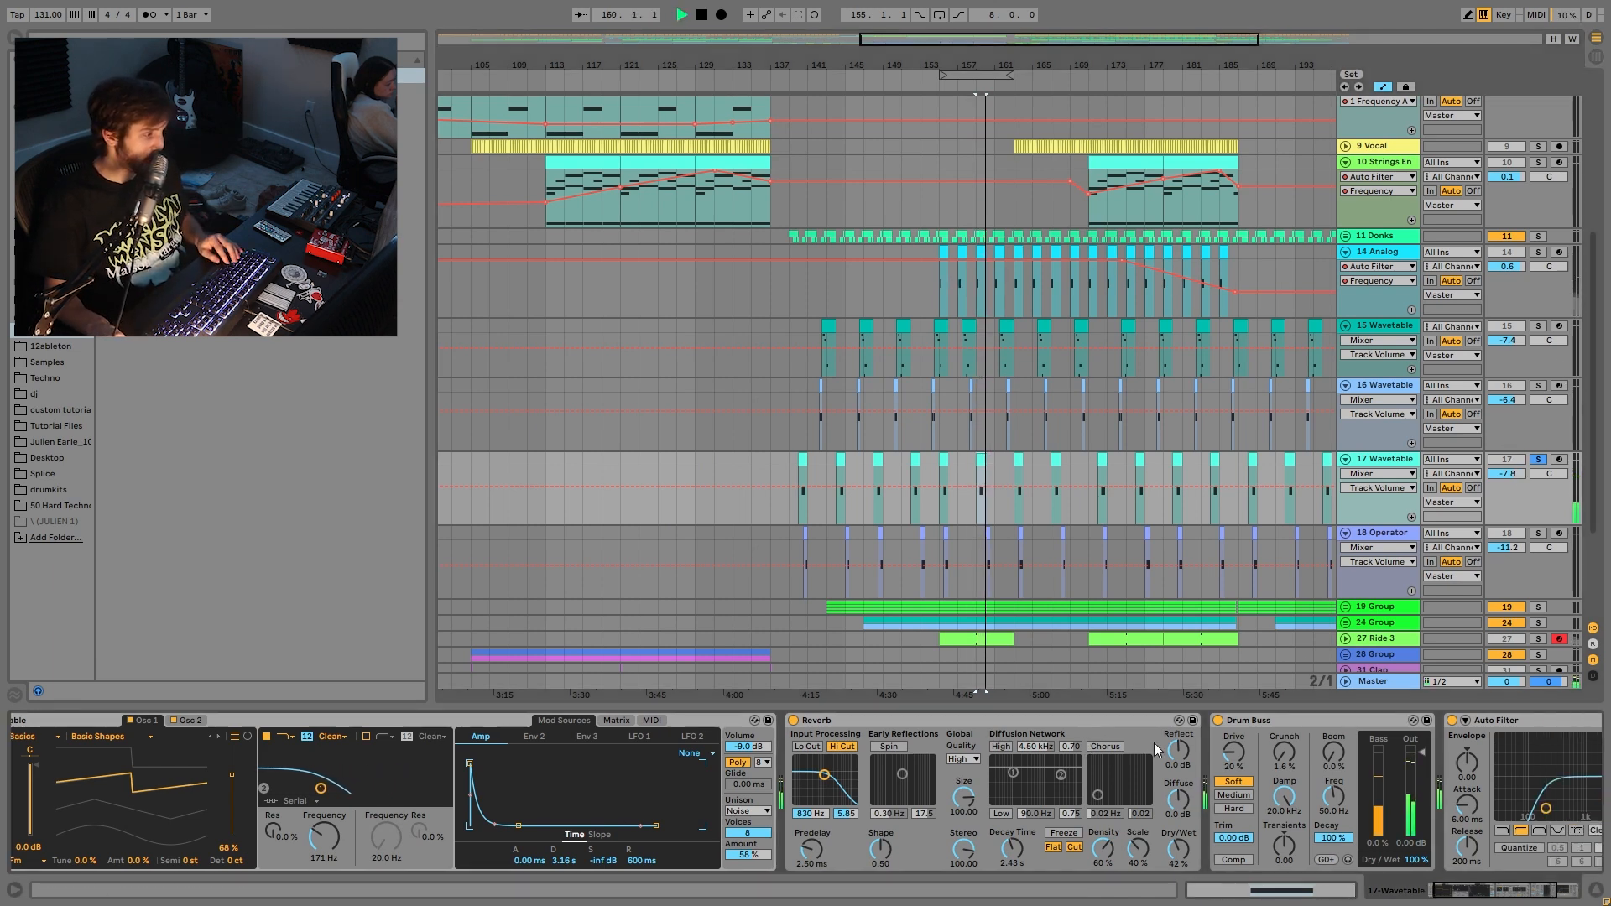
key(space)
scroll(150, 764, left, 3)
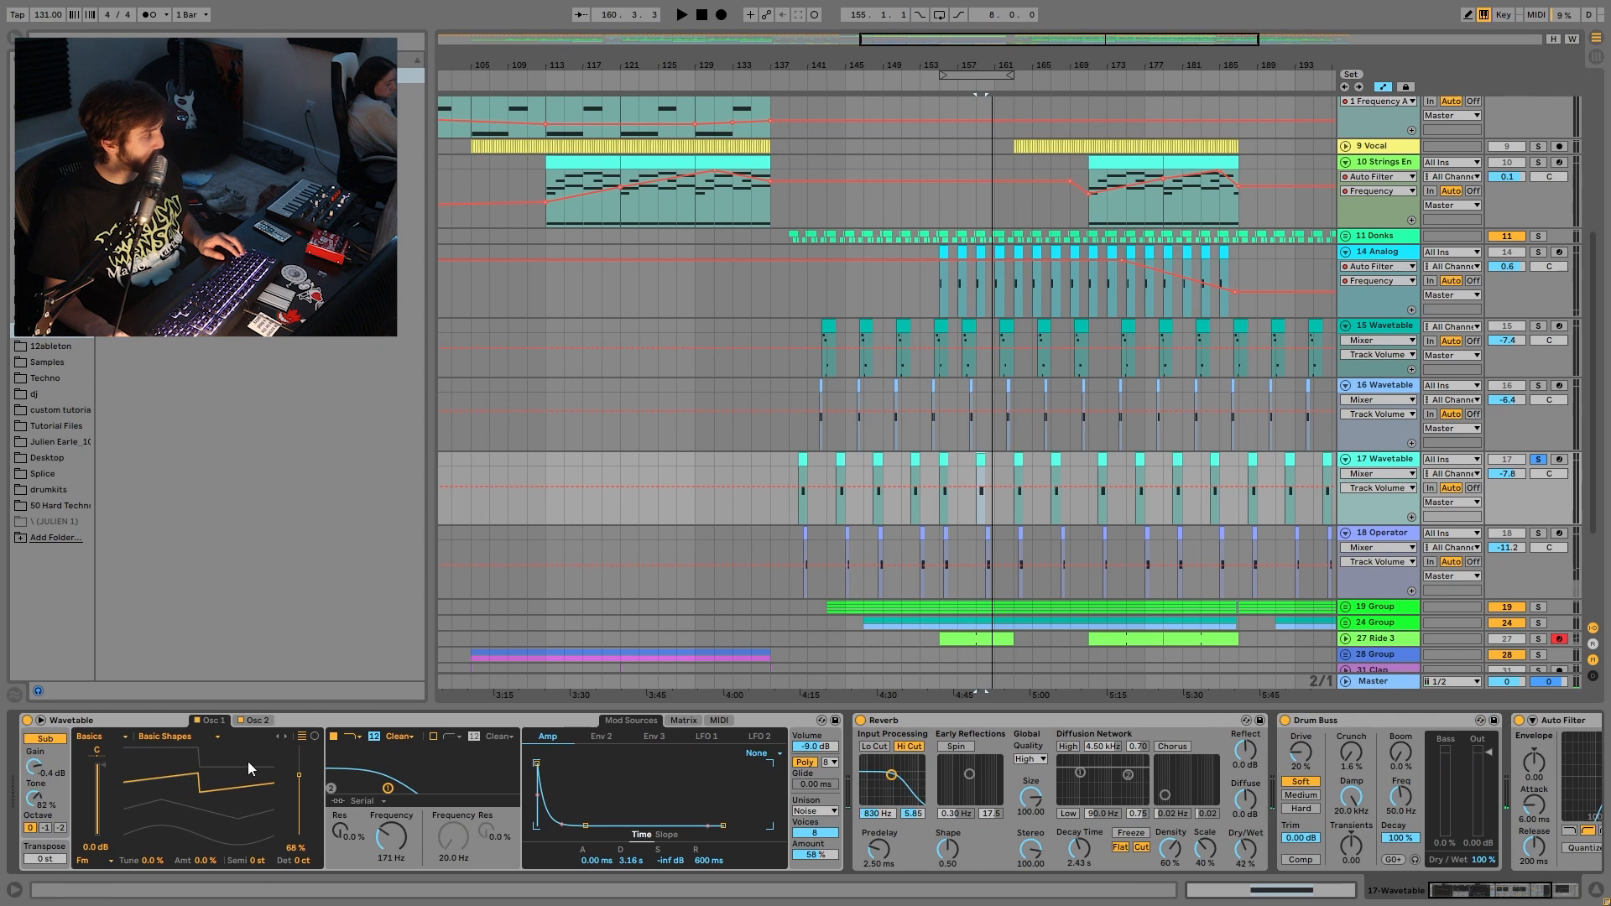
- Solo 18 Operator and play two marked beats of its lane
click(1537, 533)
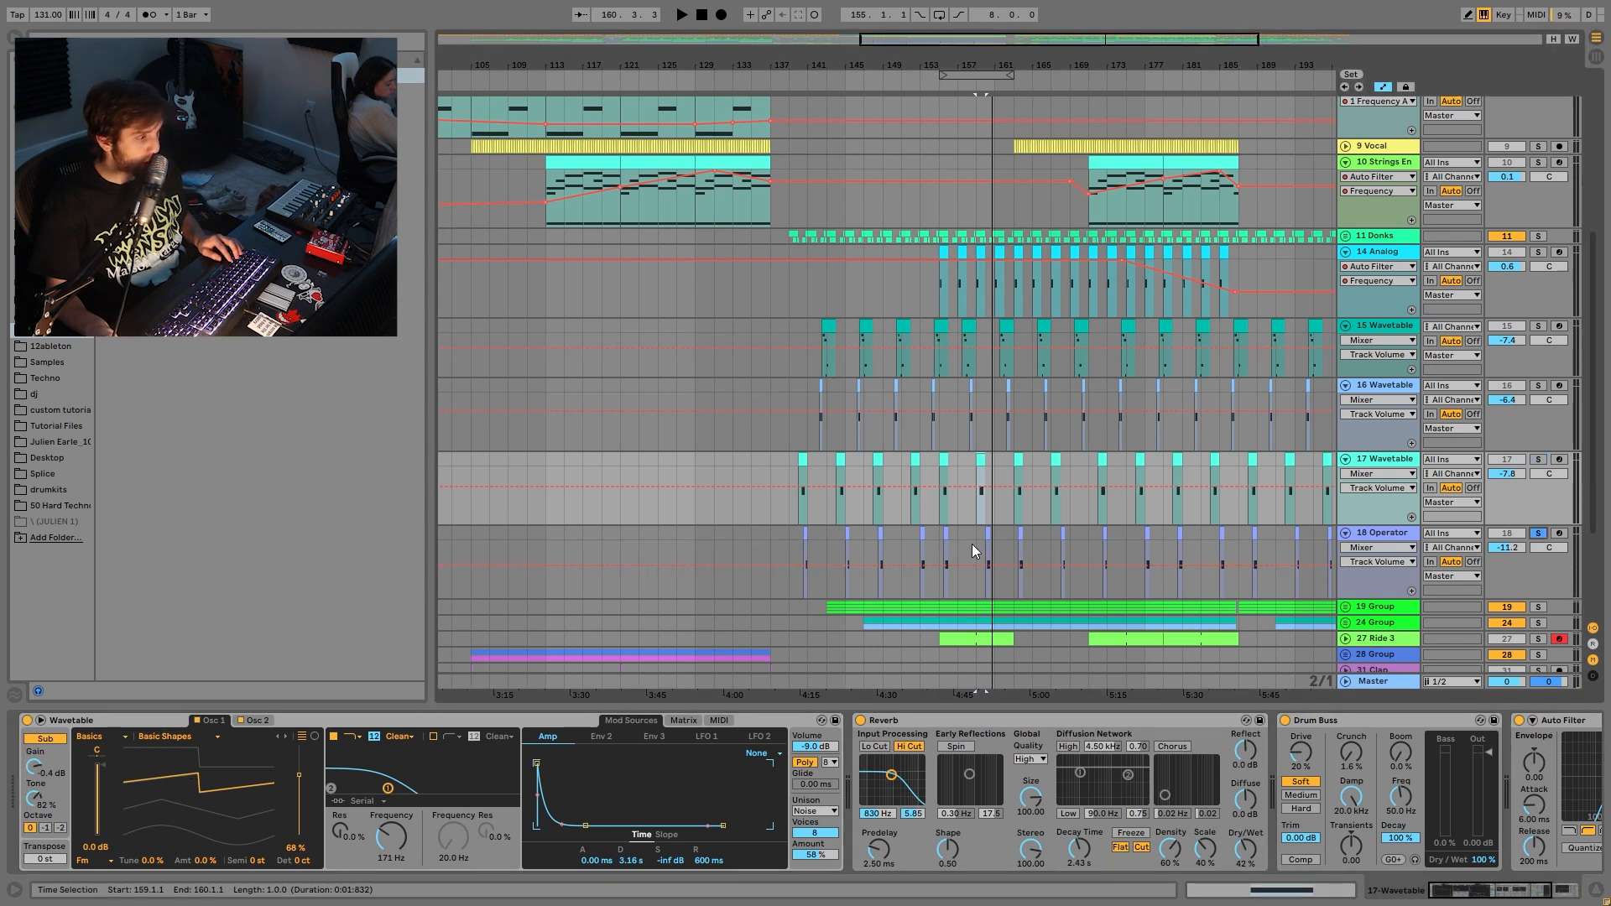
drag(987, 535, 991, 554)
key(space)
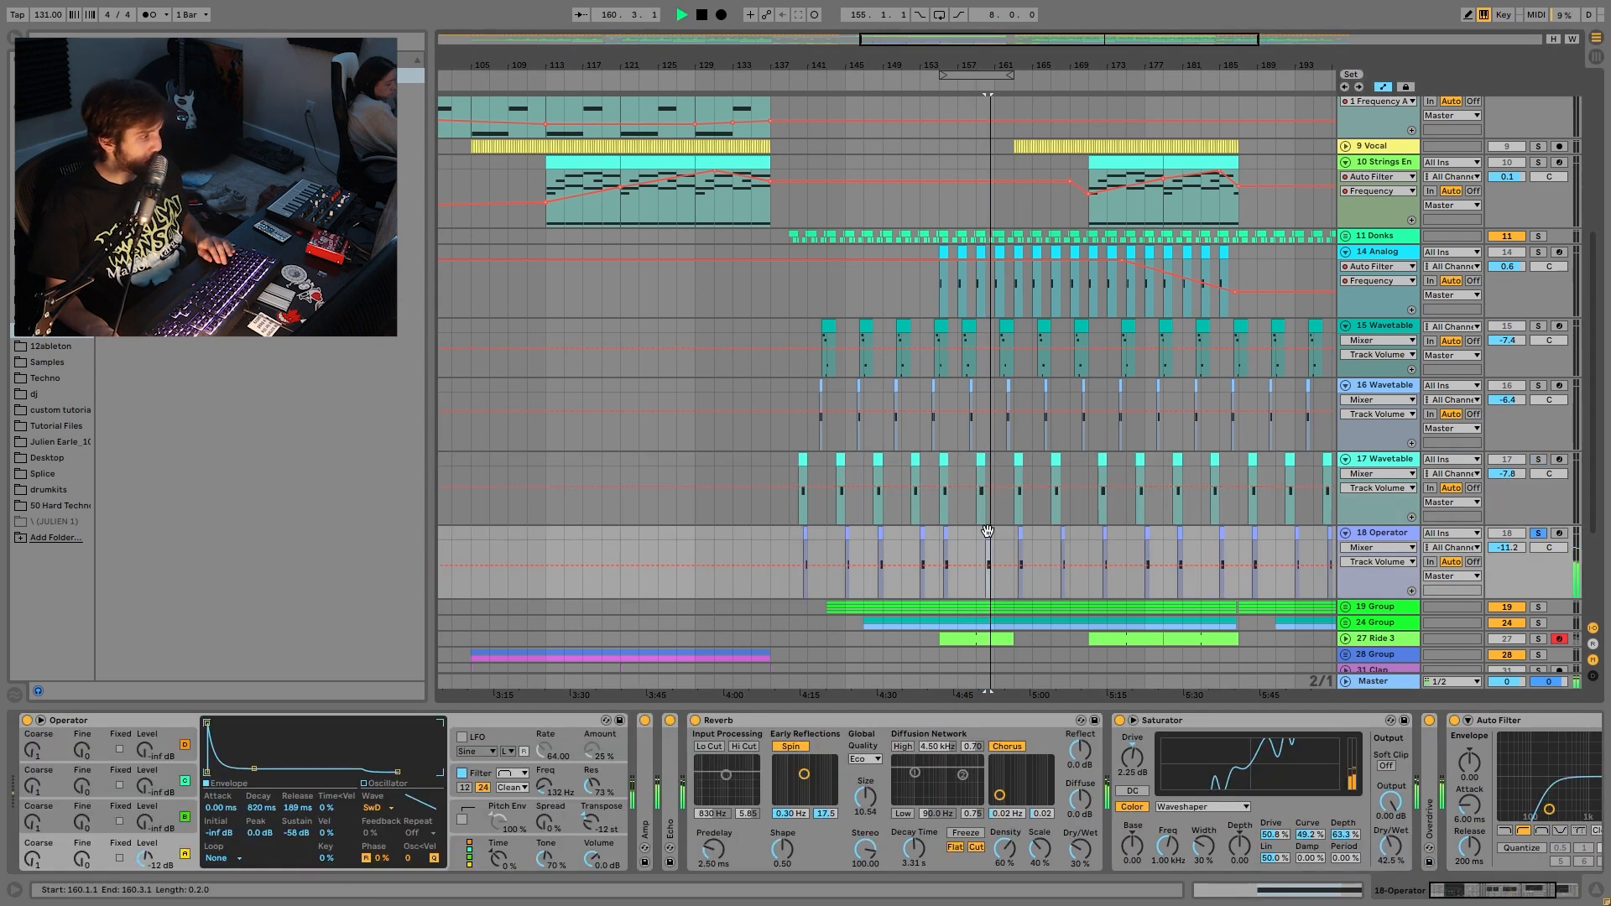
- Expand Operator's Amp and Echo effects and inspect its Osc-A level and filter envelope
key(space)
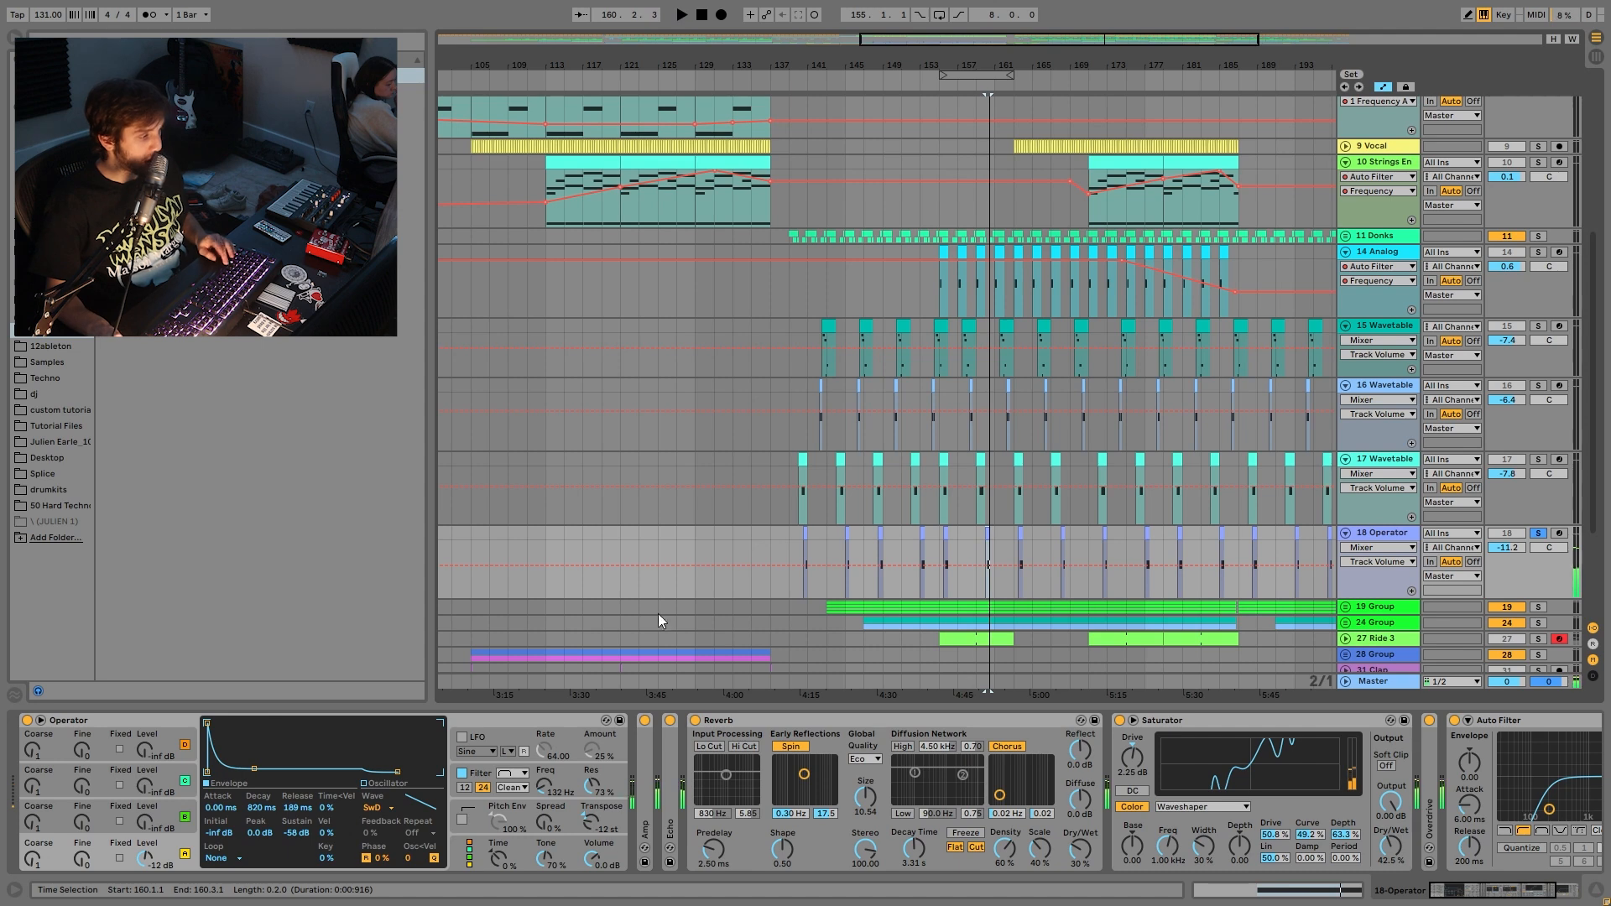
double_click(645, 781)
click(137, 849)
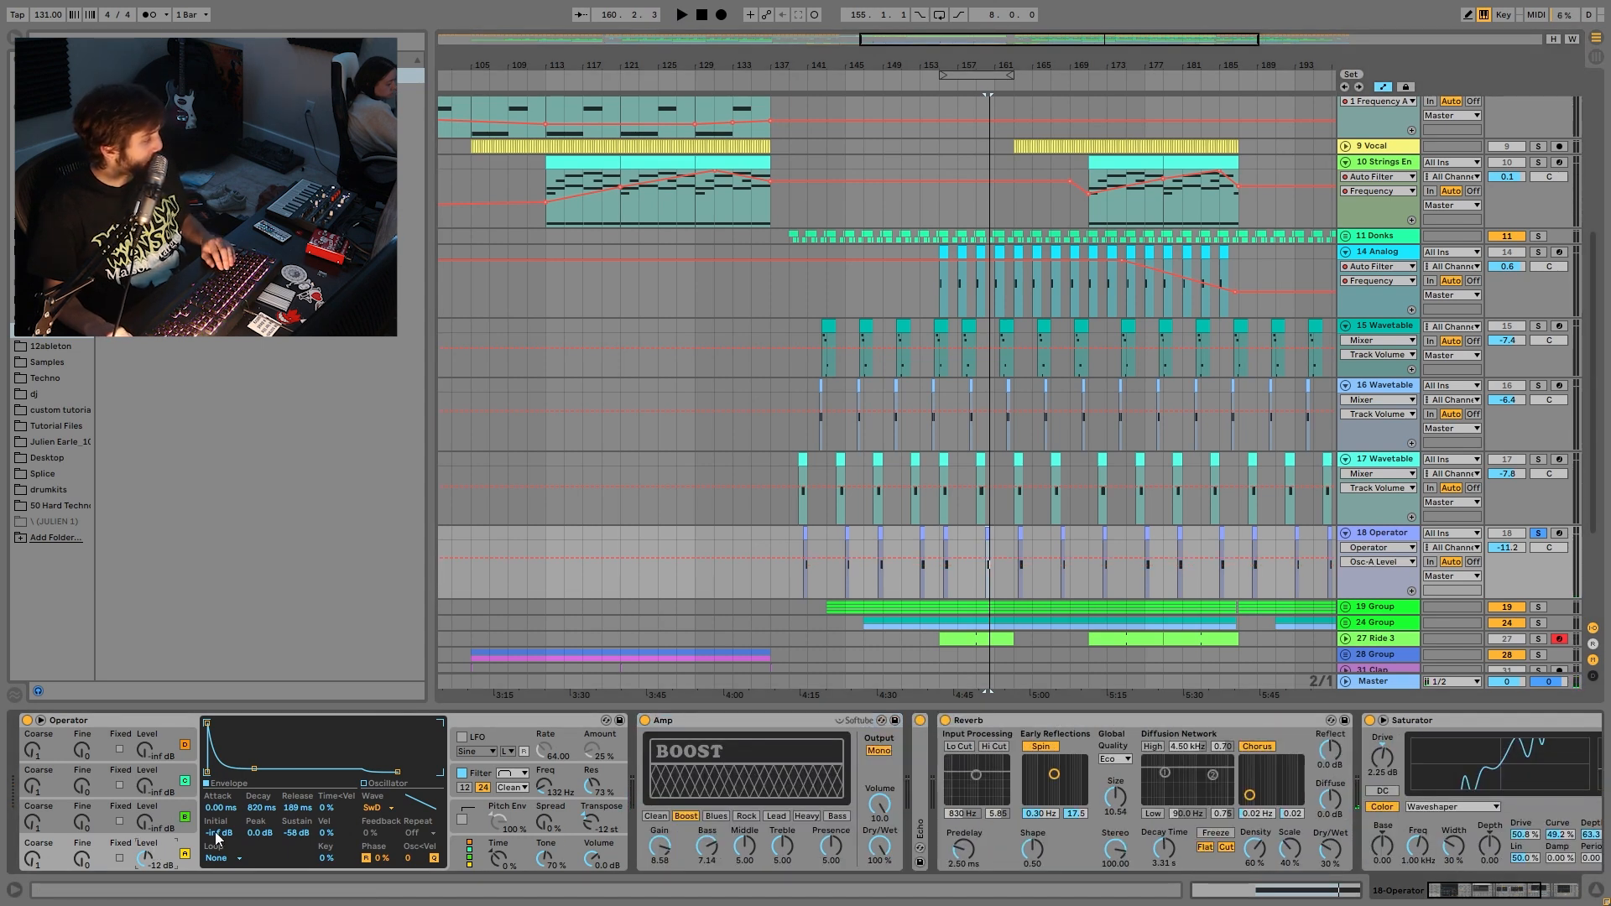
click(475, 776)
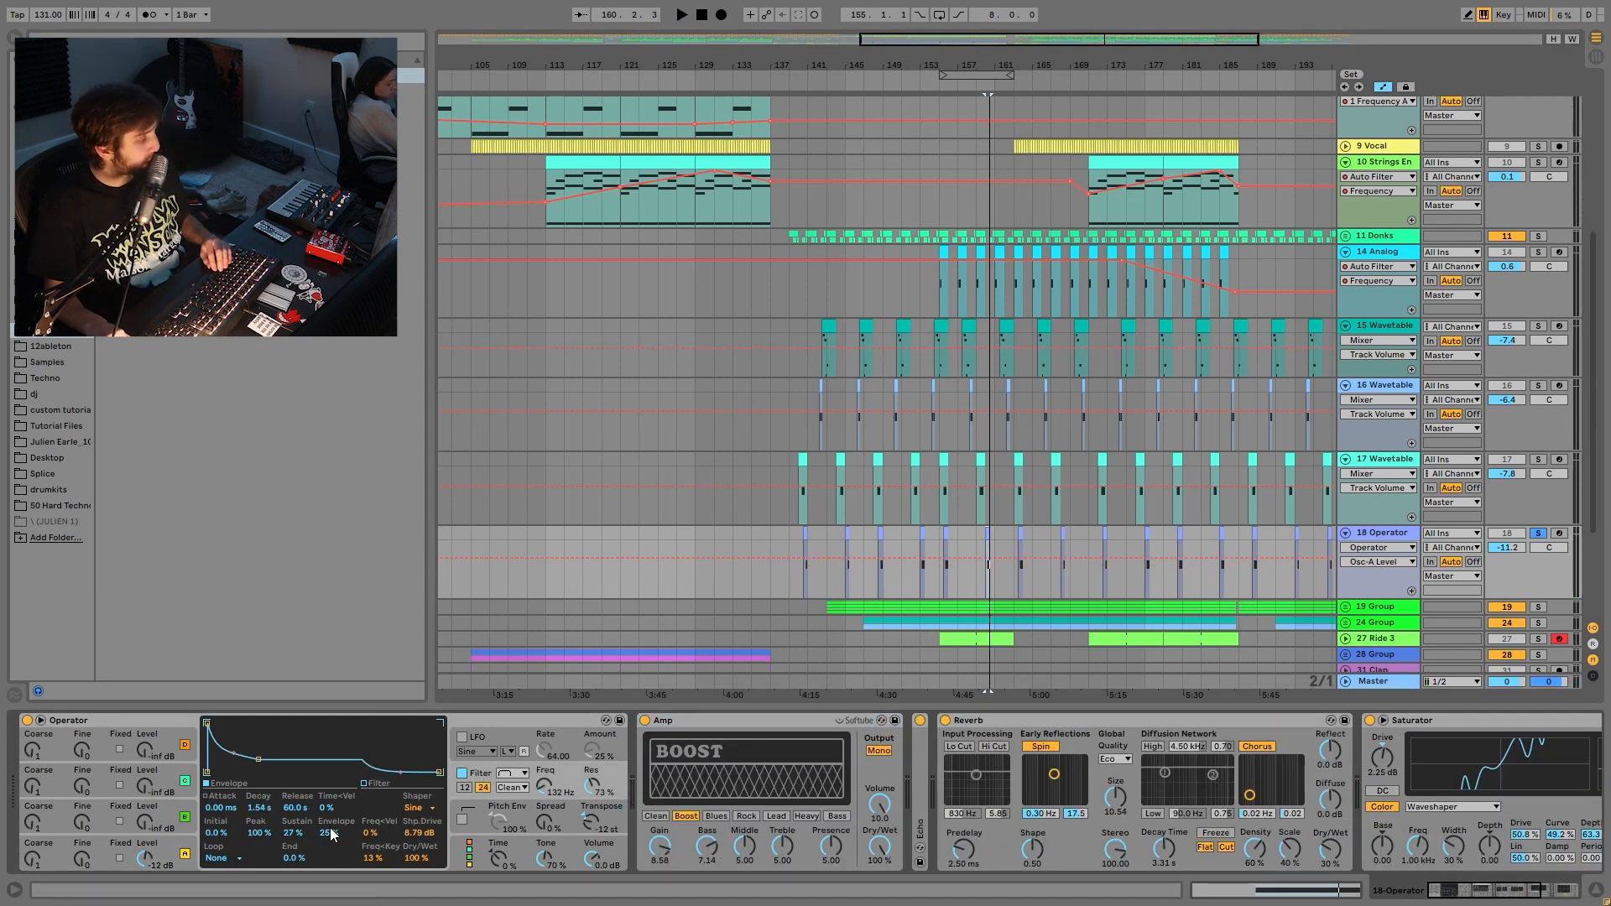
key(space)
double_click(922, 789)
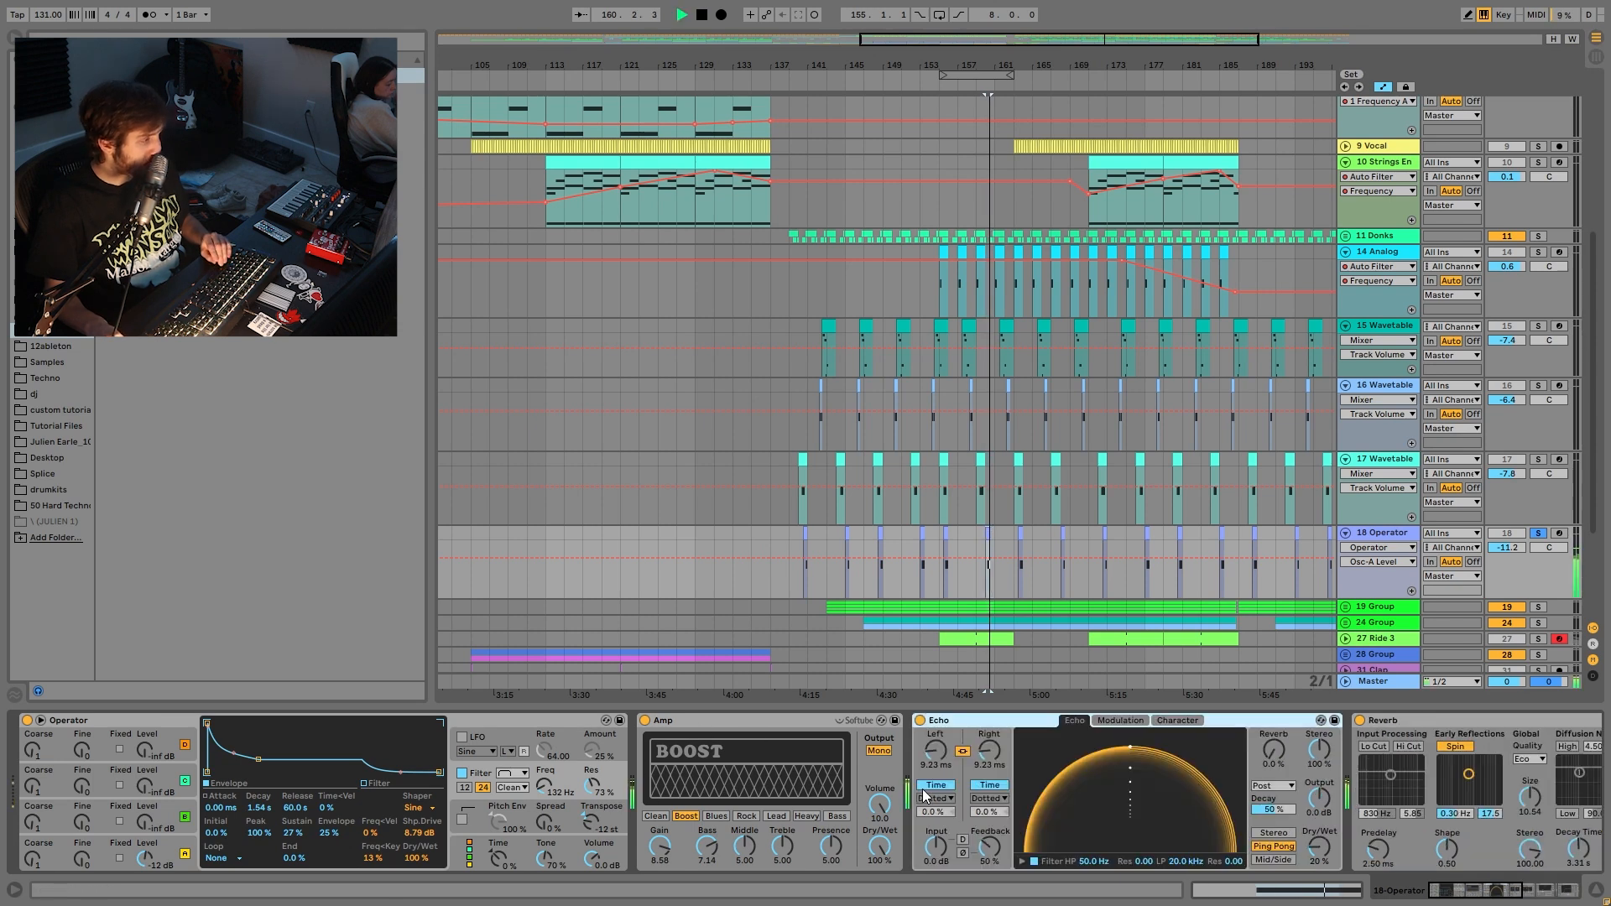
key(space)
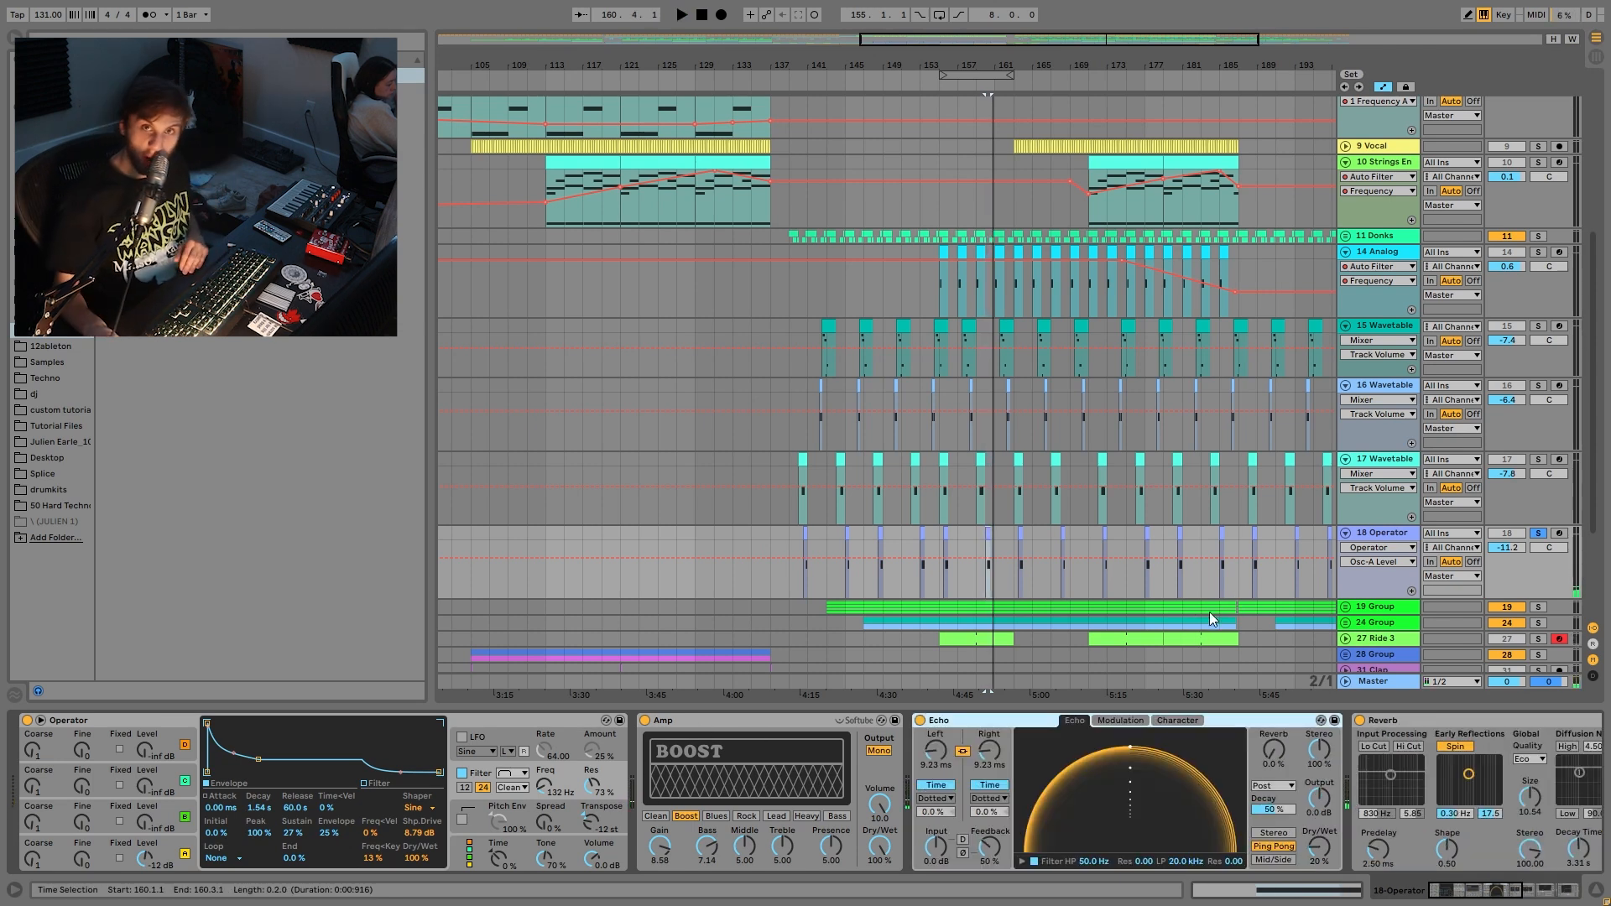
- Unsolo 18 Operator and fold tracks 17, 16, 15 and 14
click(1538, 534)
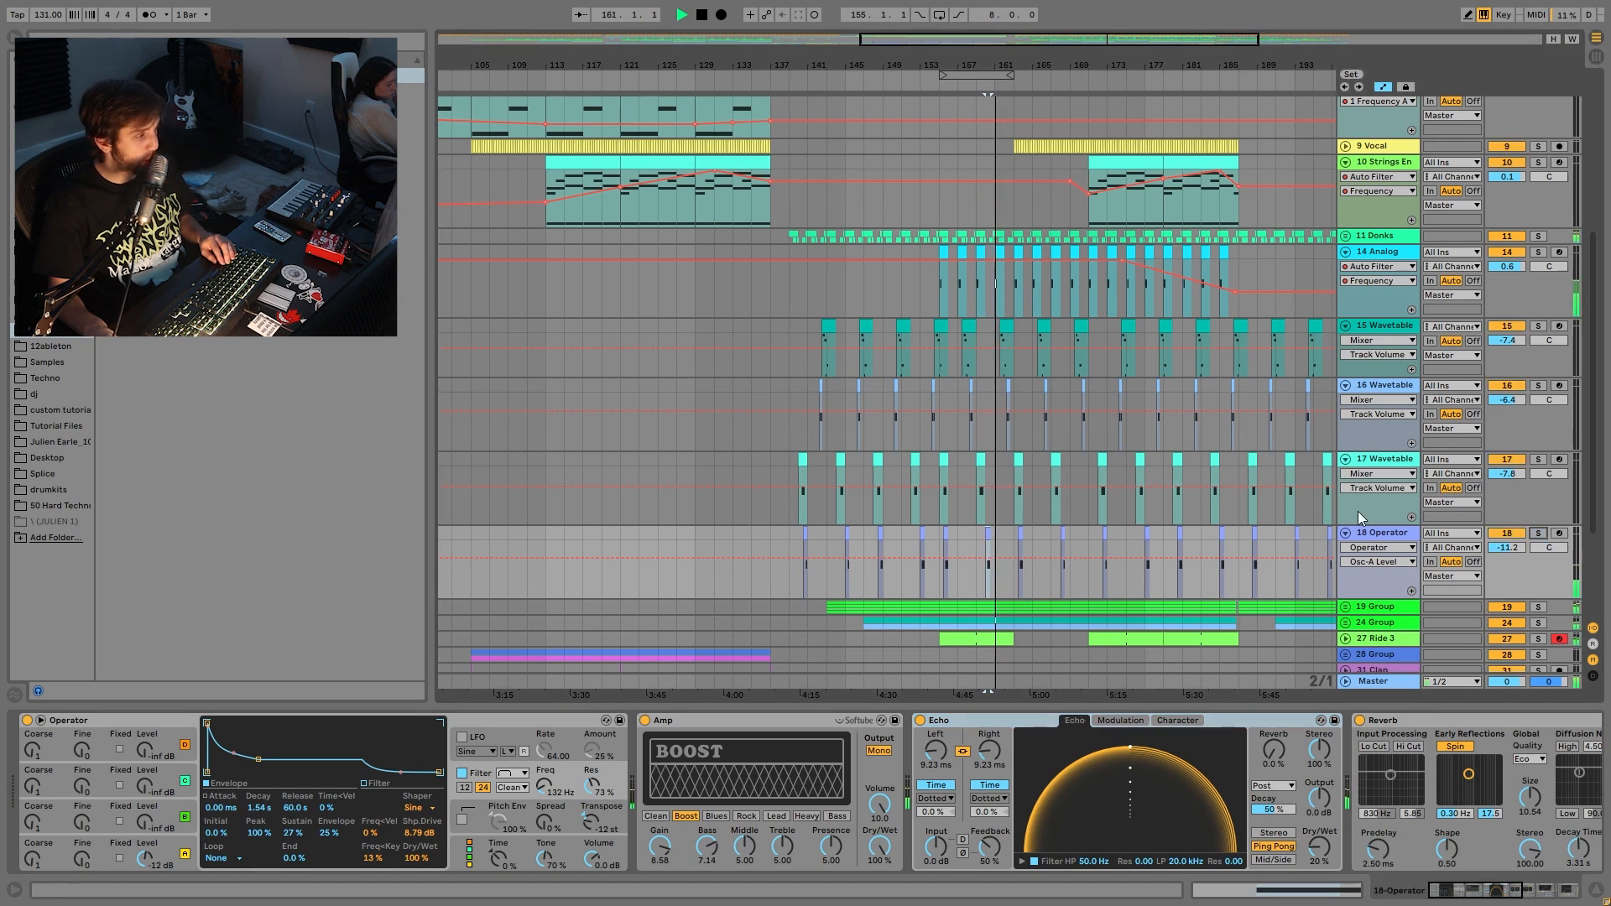
click(1345, 459)
click(1346, 385)
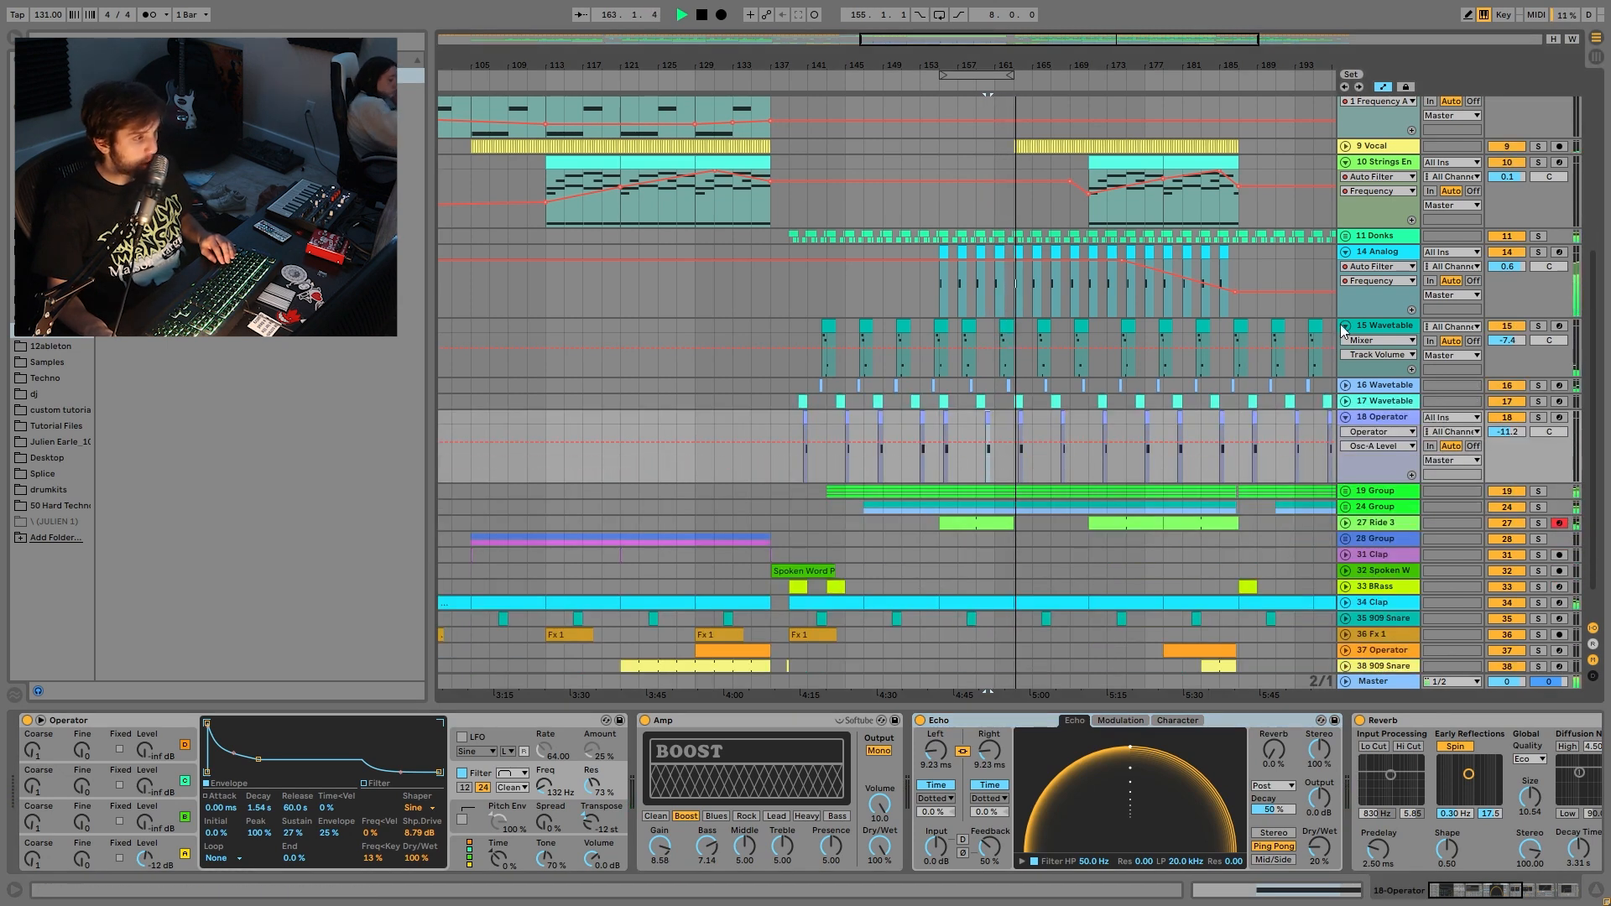
click(1345, 326)
click(1345, 252)
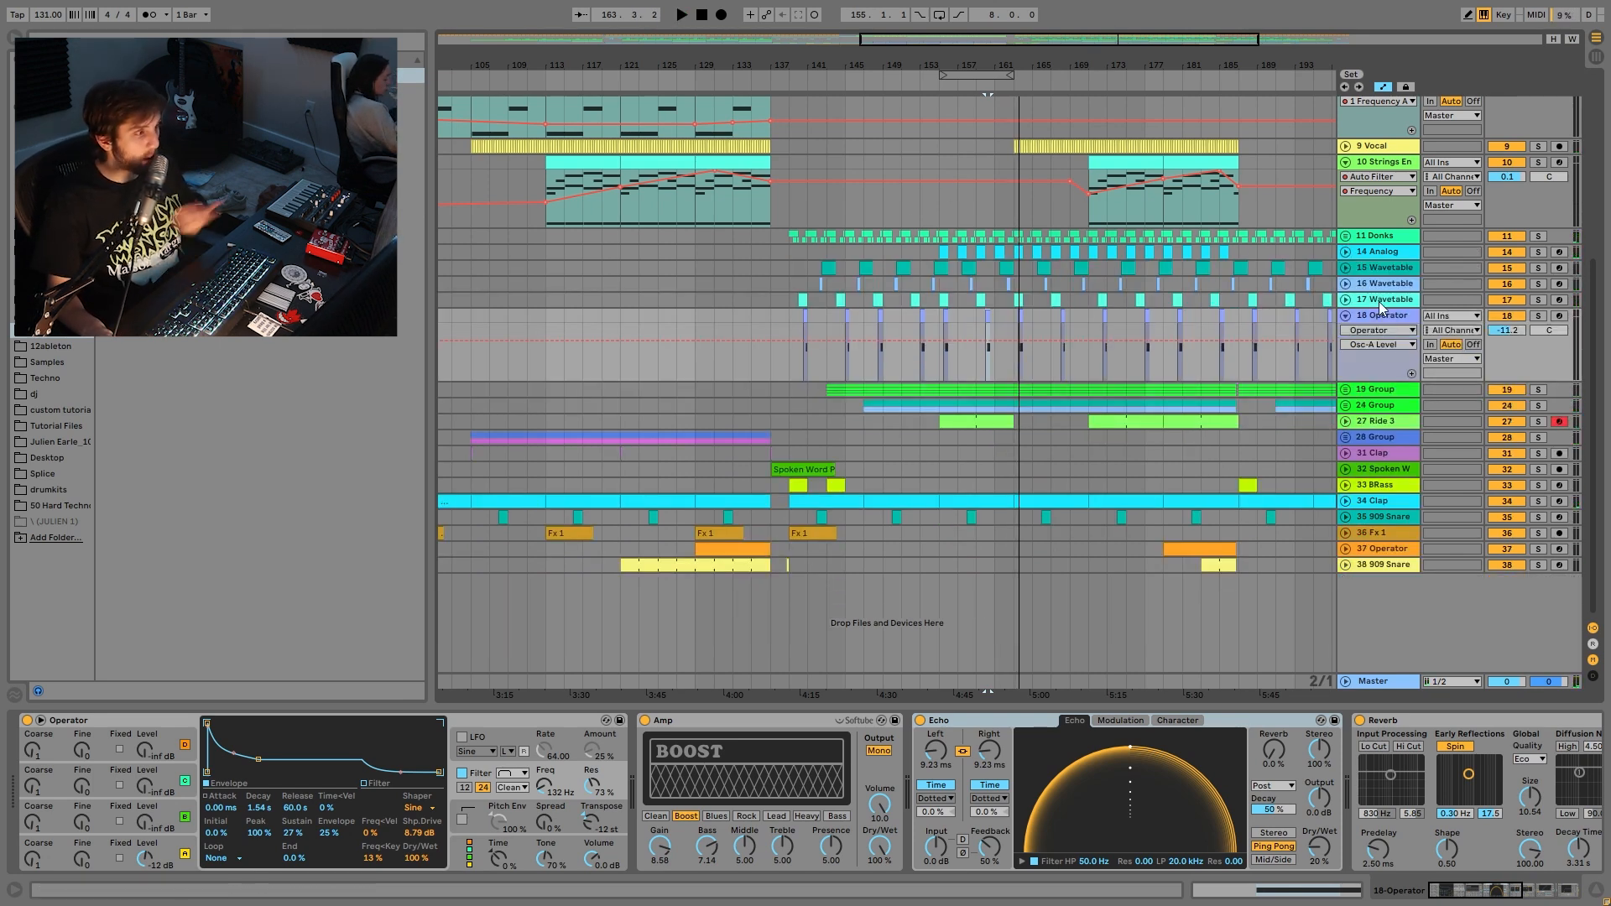
- Select the 11 Donks group, solo it and play it
click(1389, 238)
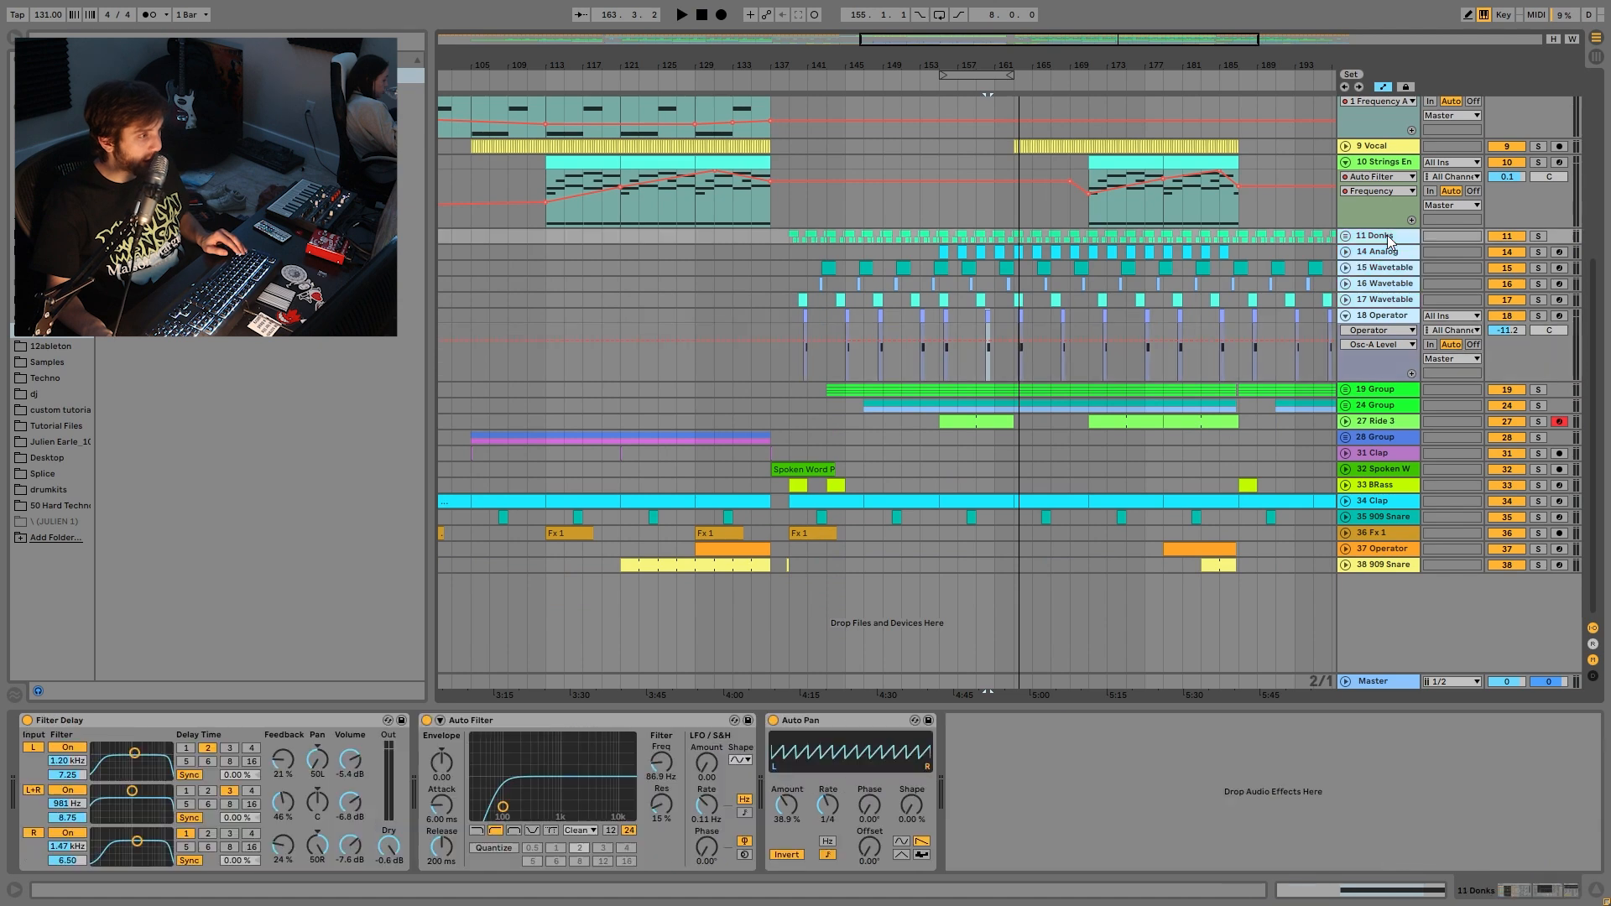
click(1538, 236)
key(space)
scroll(1341, 267, up, 6)
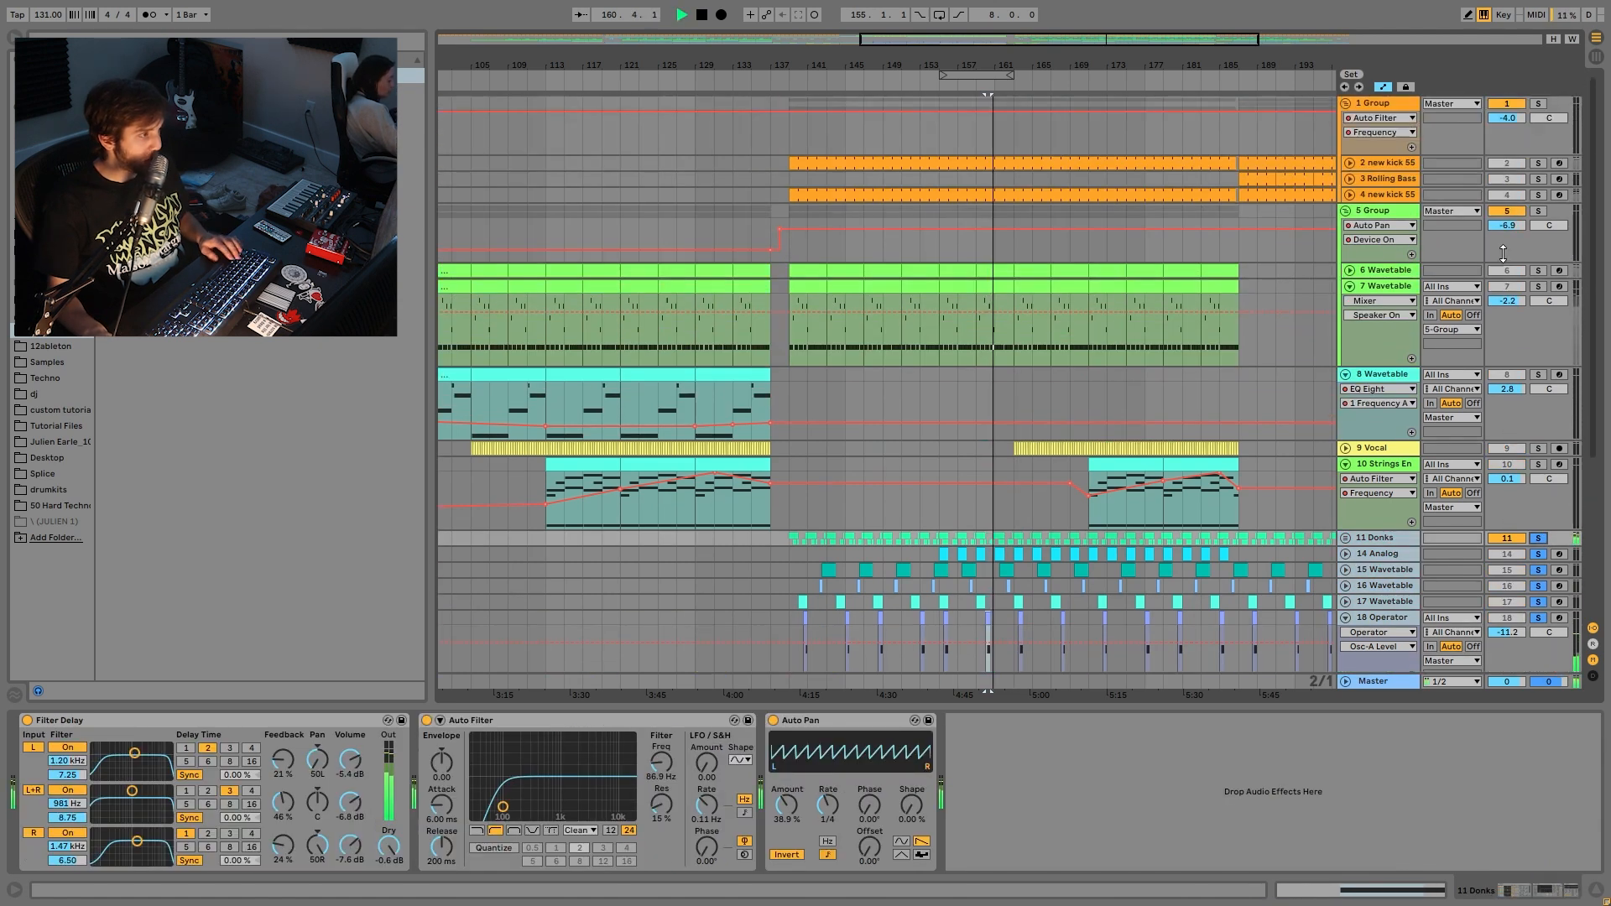
- Solo 5 Group, unsolo 11 Donks, and select a clip on 15 Wavetable
ctrl+click(1538, 210)
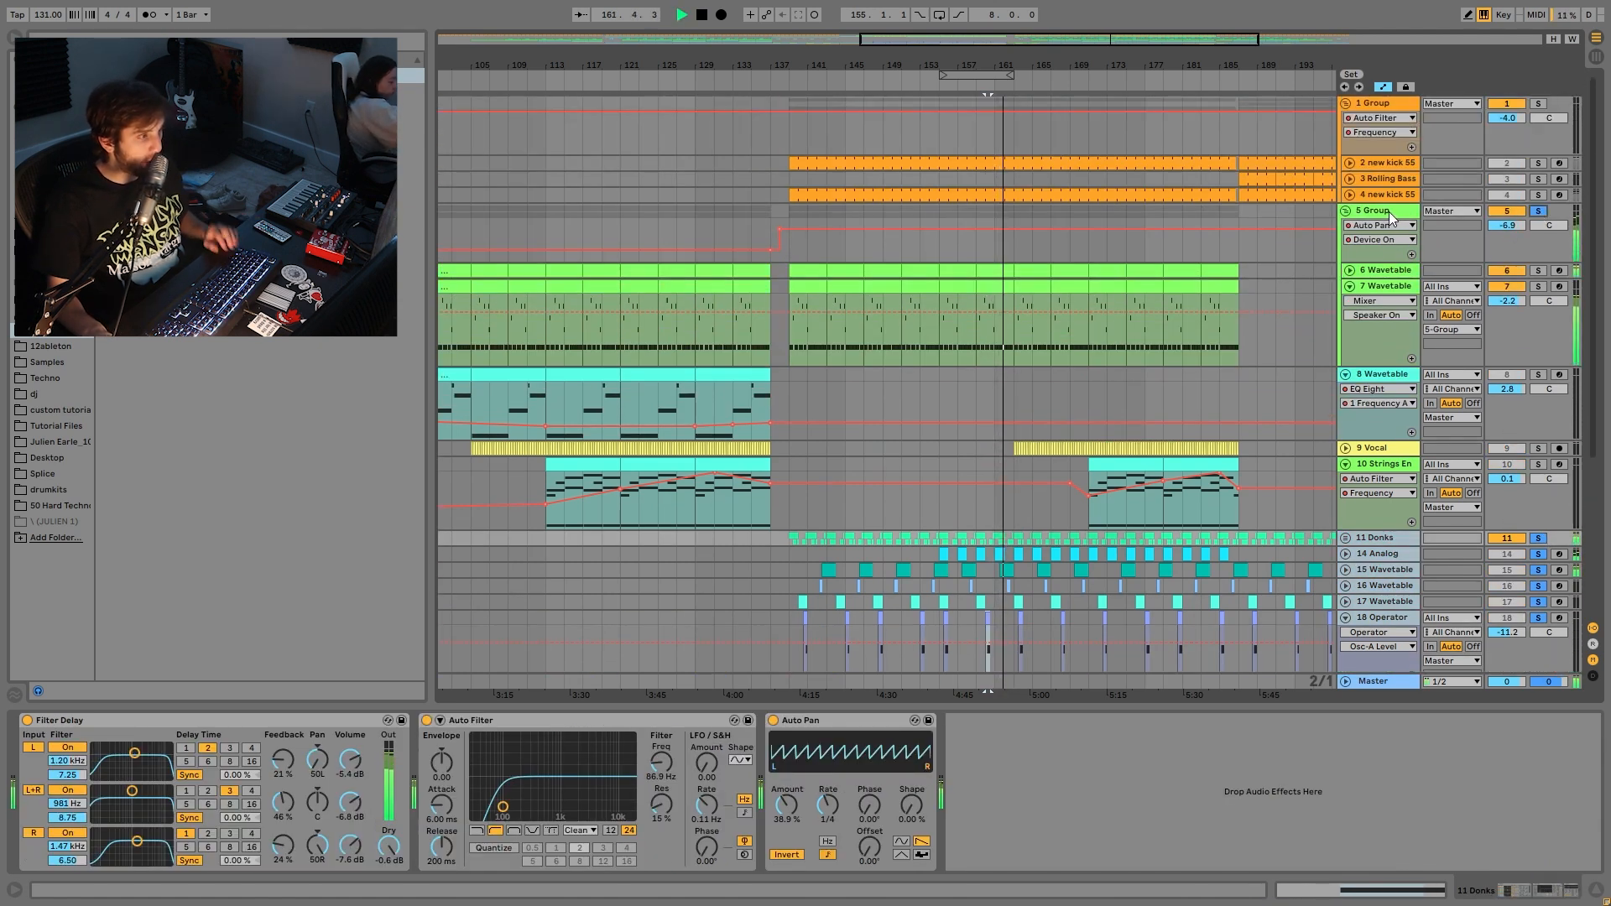
scroll(1392, 252, down, 6)
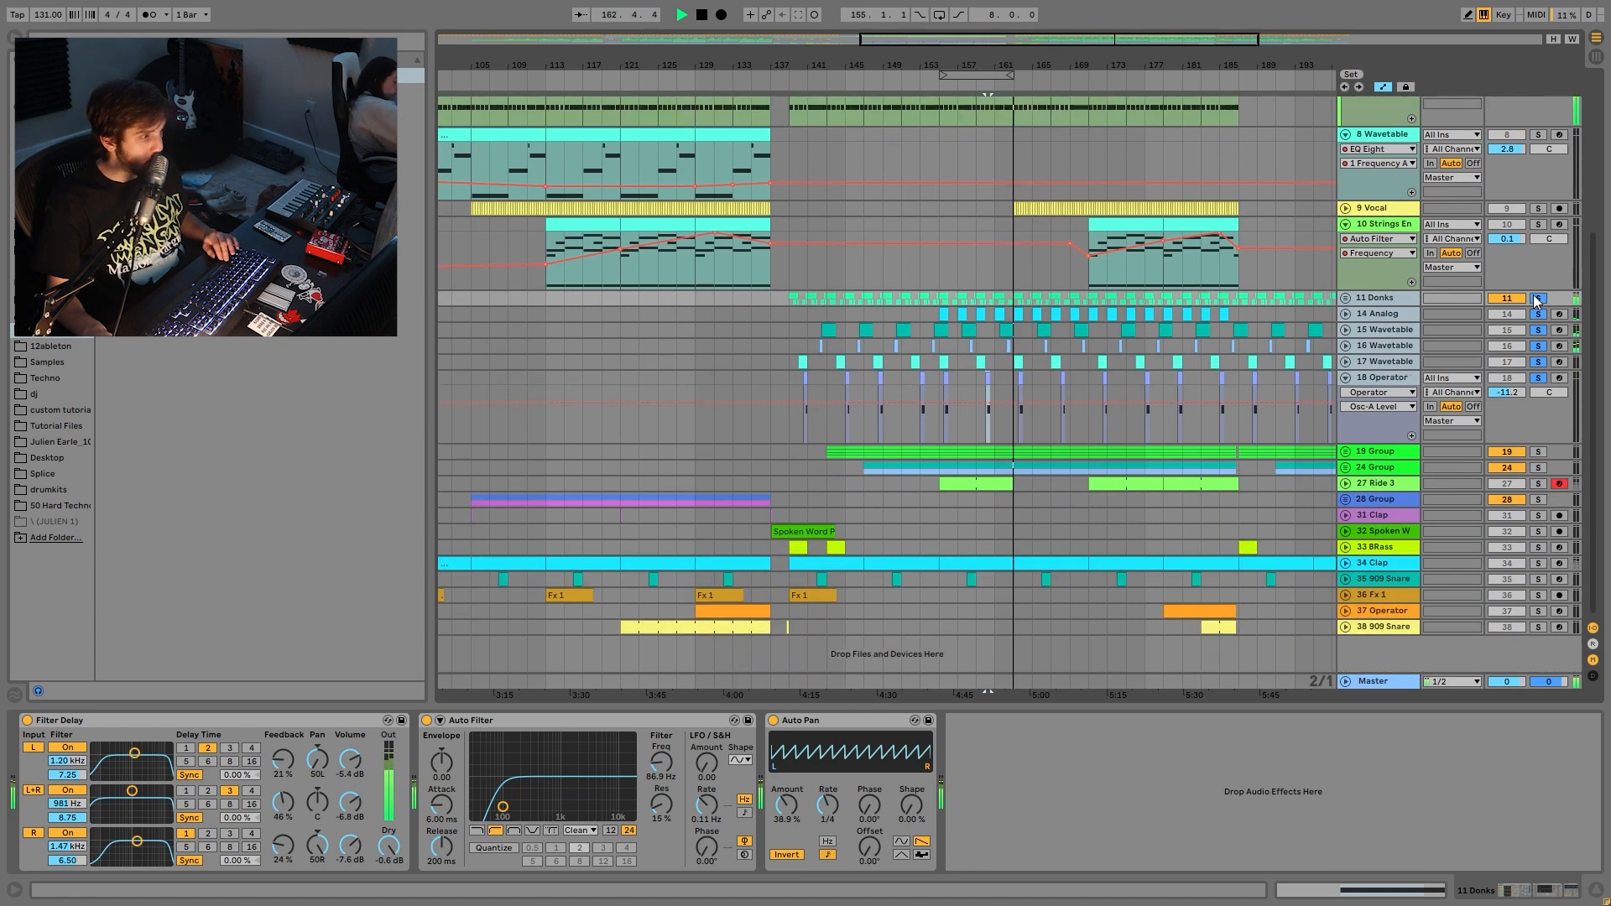
click(1539, 298)
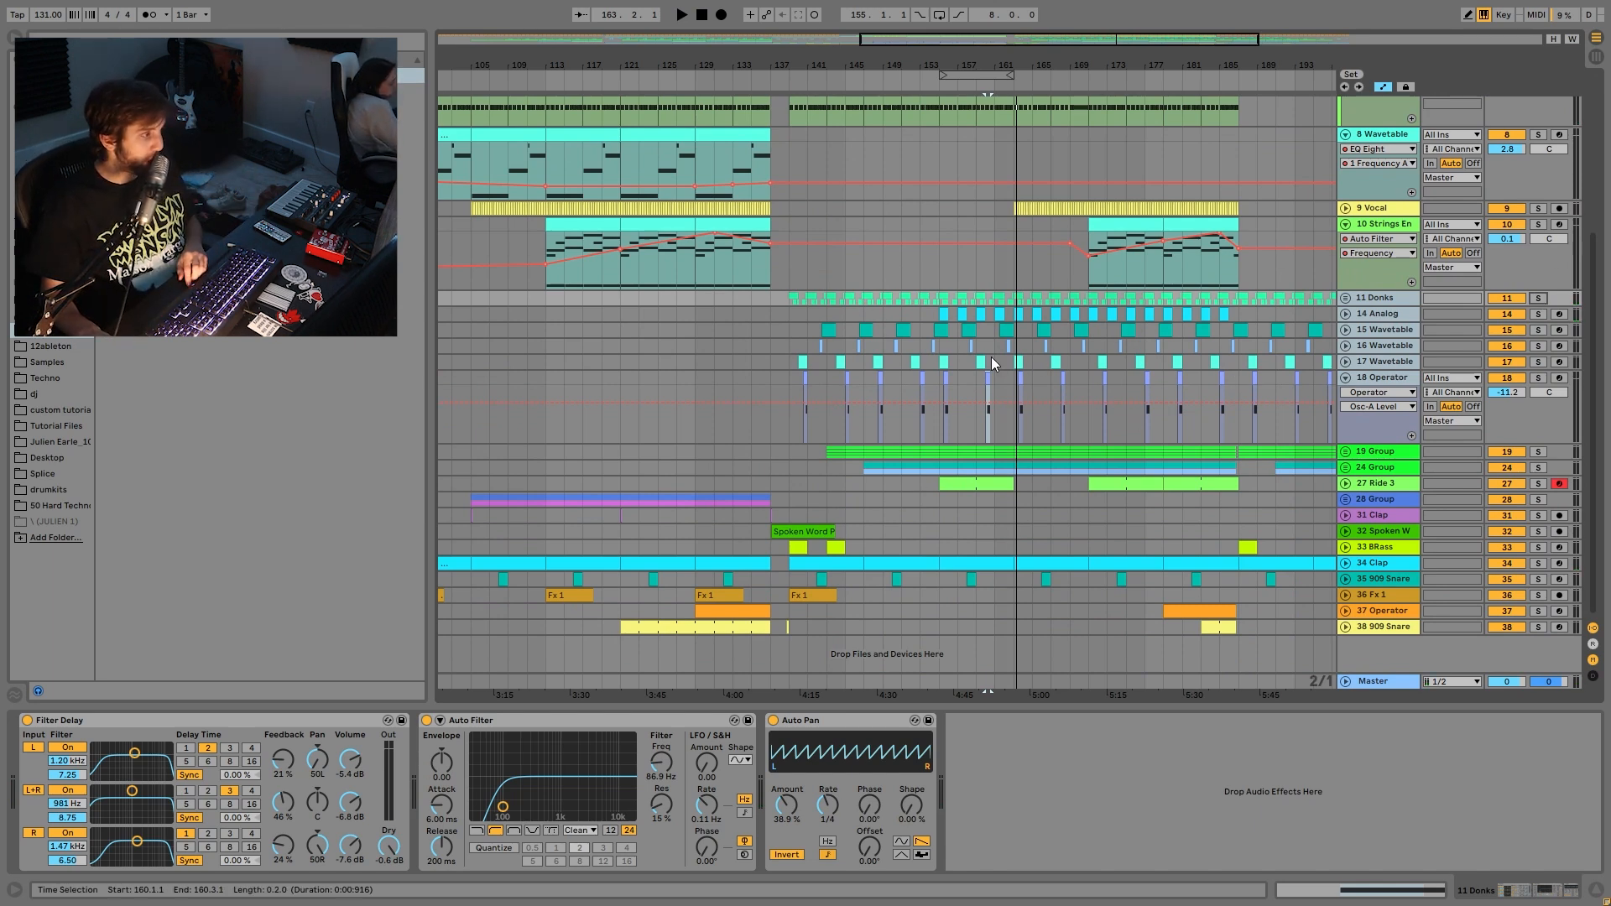
click(971, 329)
- Briefly solo 15 Wavetable, unfold its automation lanes, then unsolo it
click(1537, 330)
key(space)
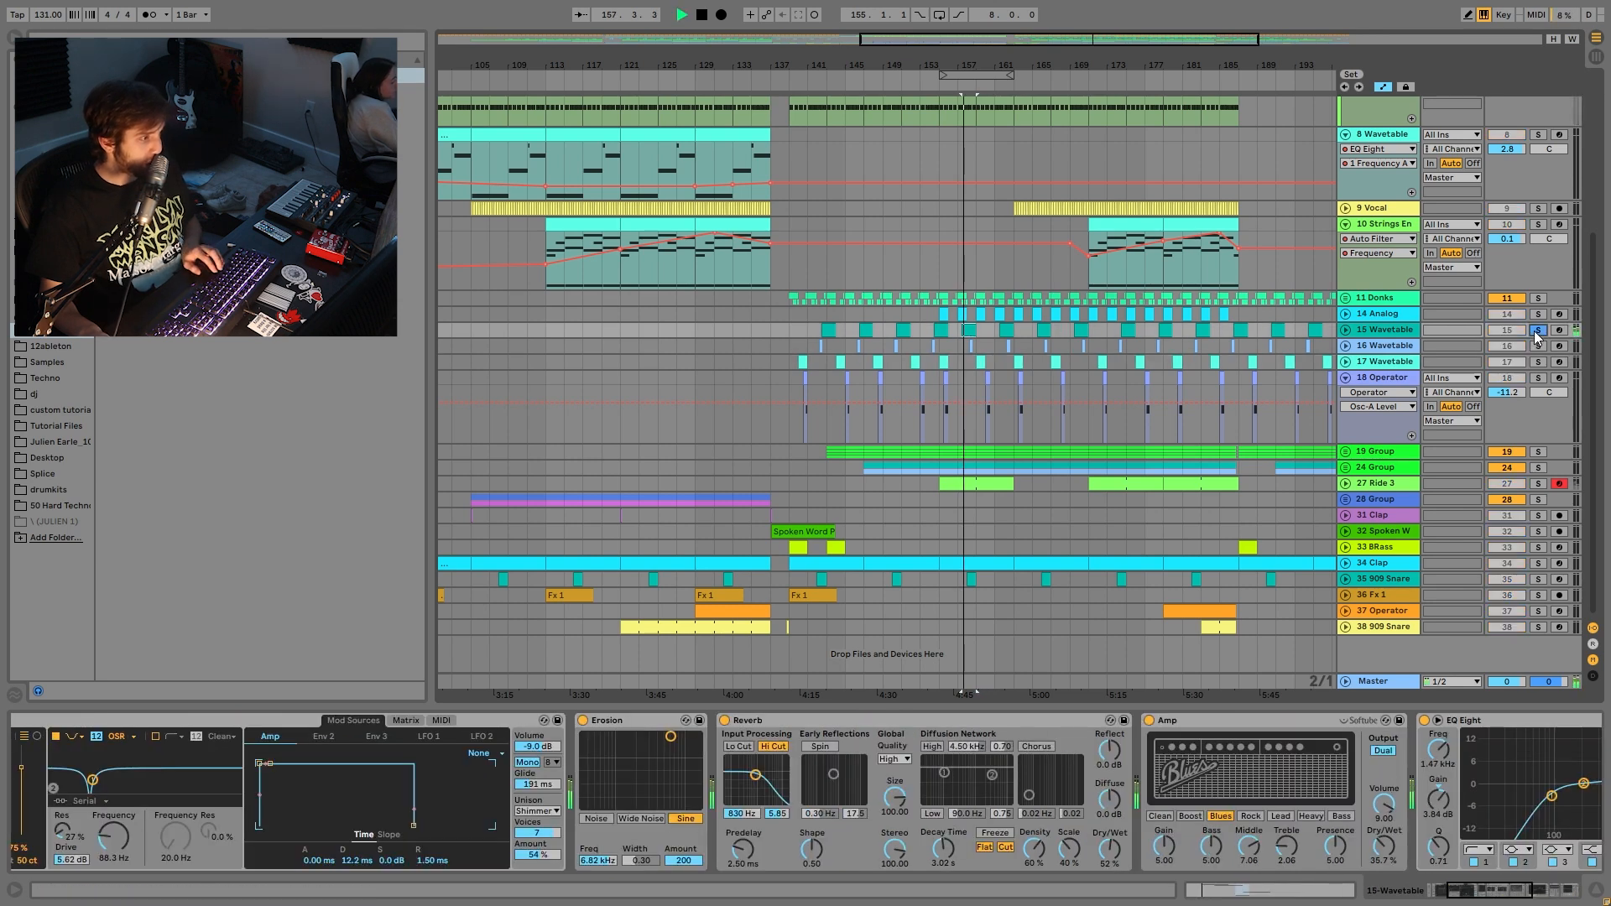
click(1345, 330)
key(space)
click(1537, 331)
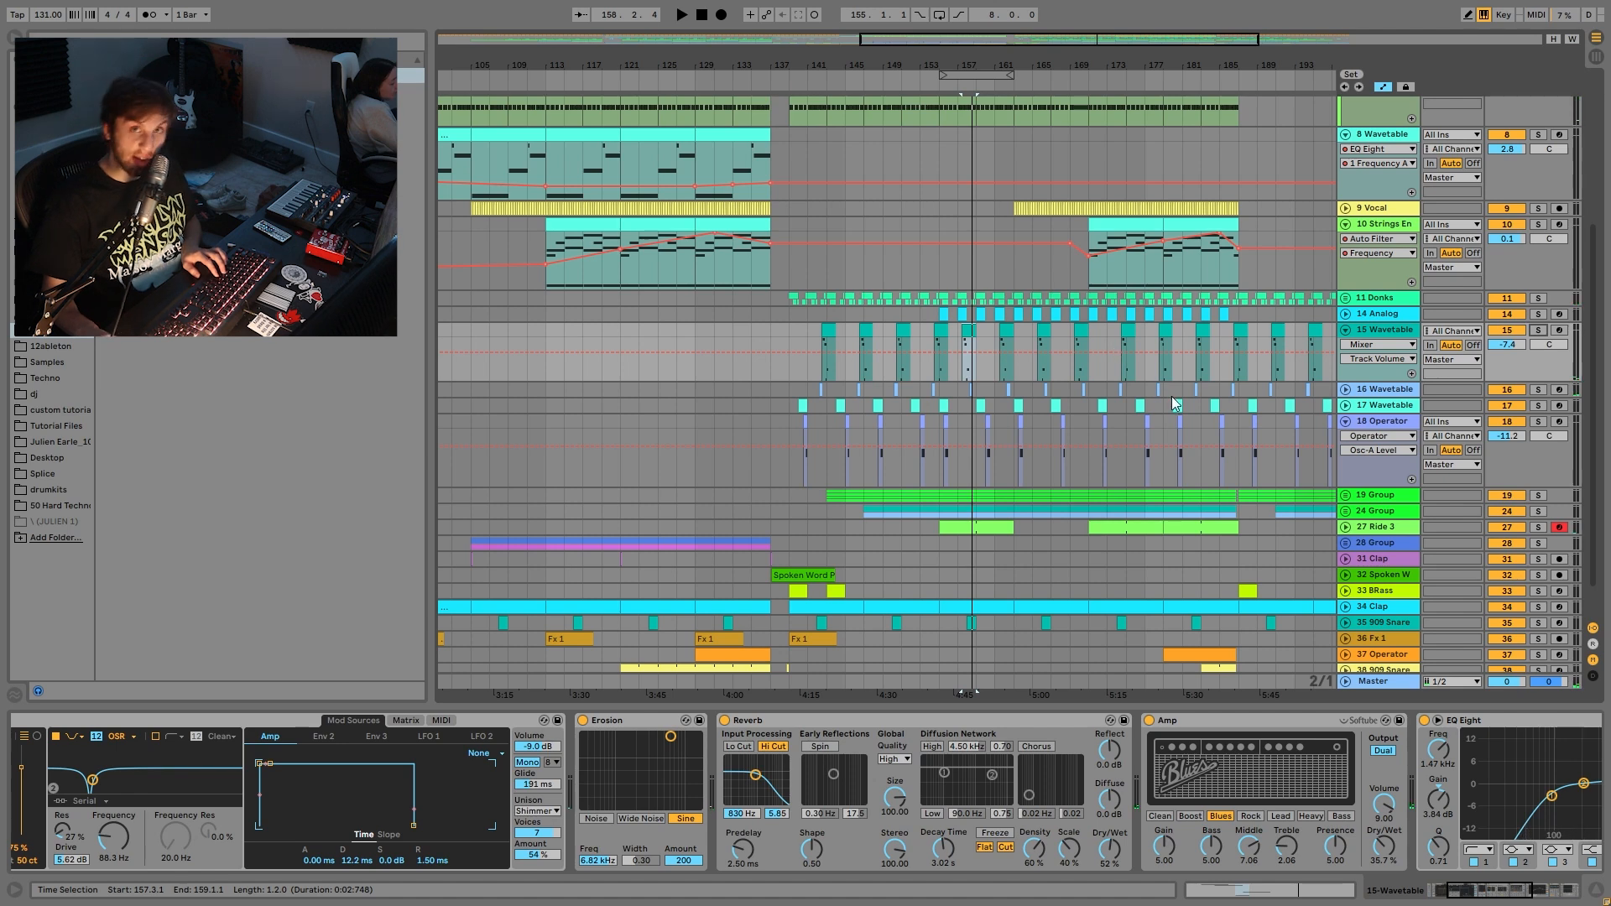
scroll(1091, 398, up, 5)
- Play from bar 157, unfold 17 and 16 Wavetable, and zoom the arrangement out
key(space)
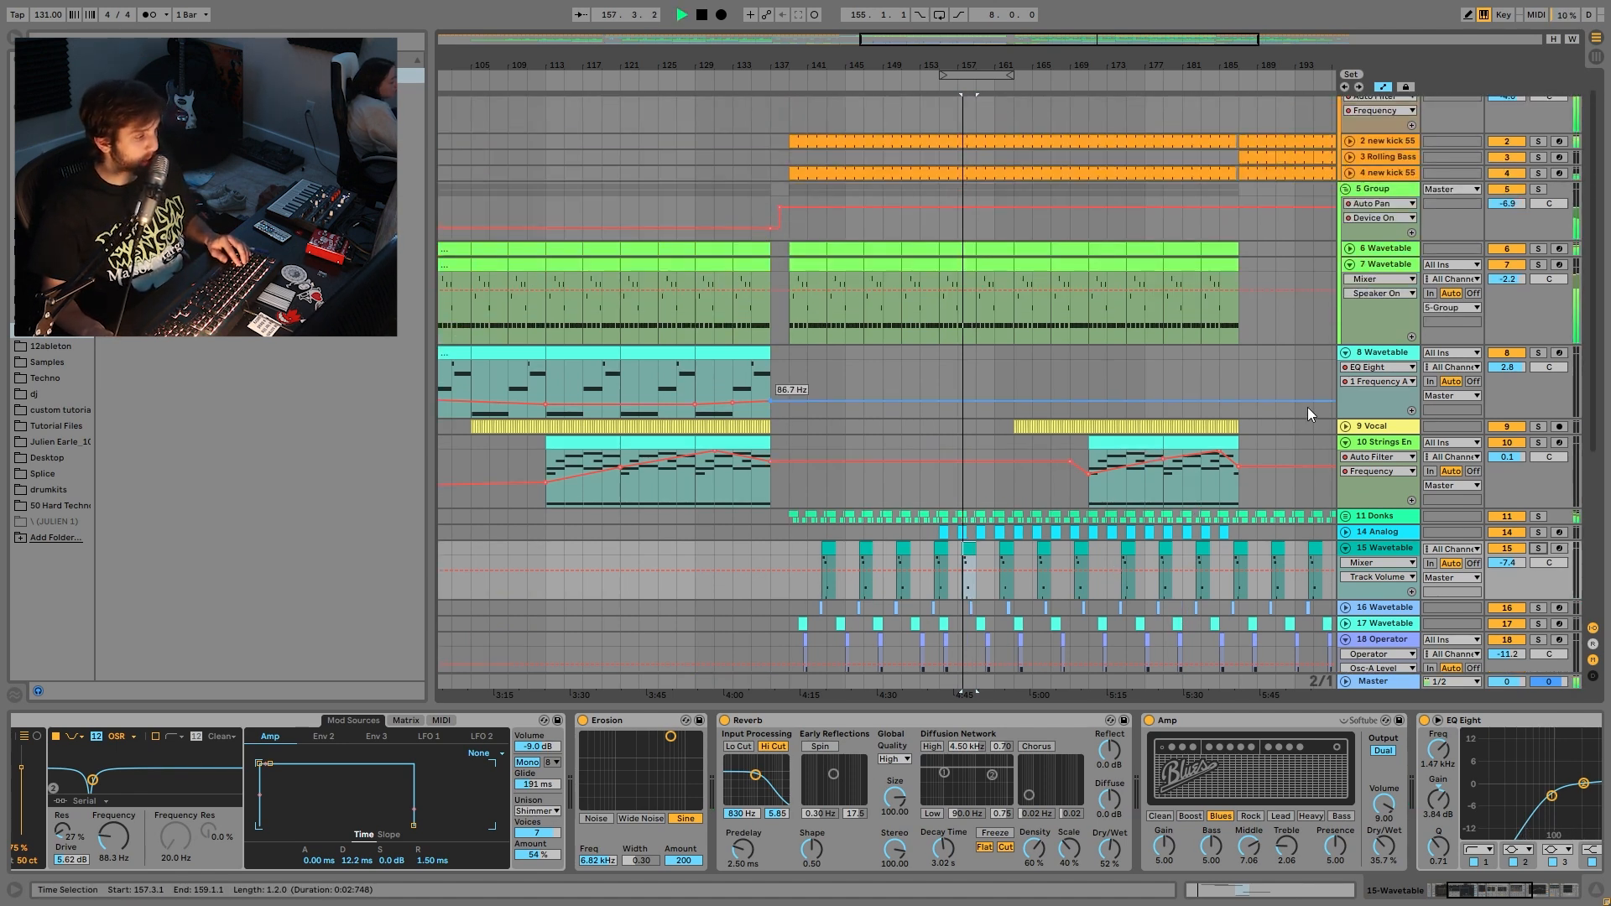
scroll(1306, 410, down, 4)
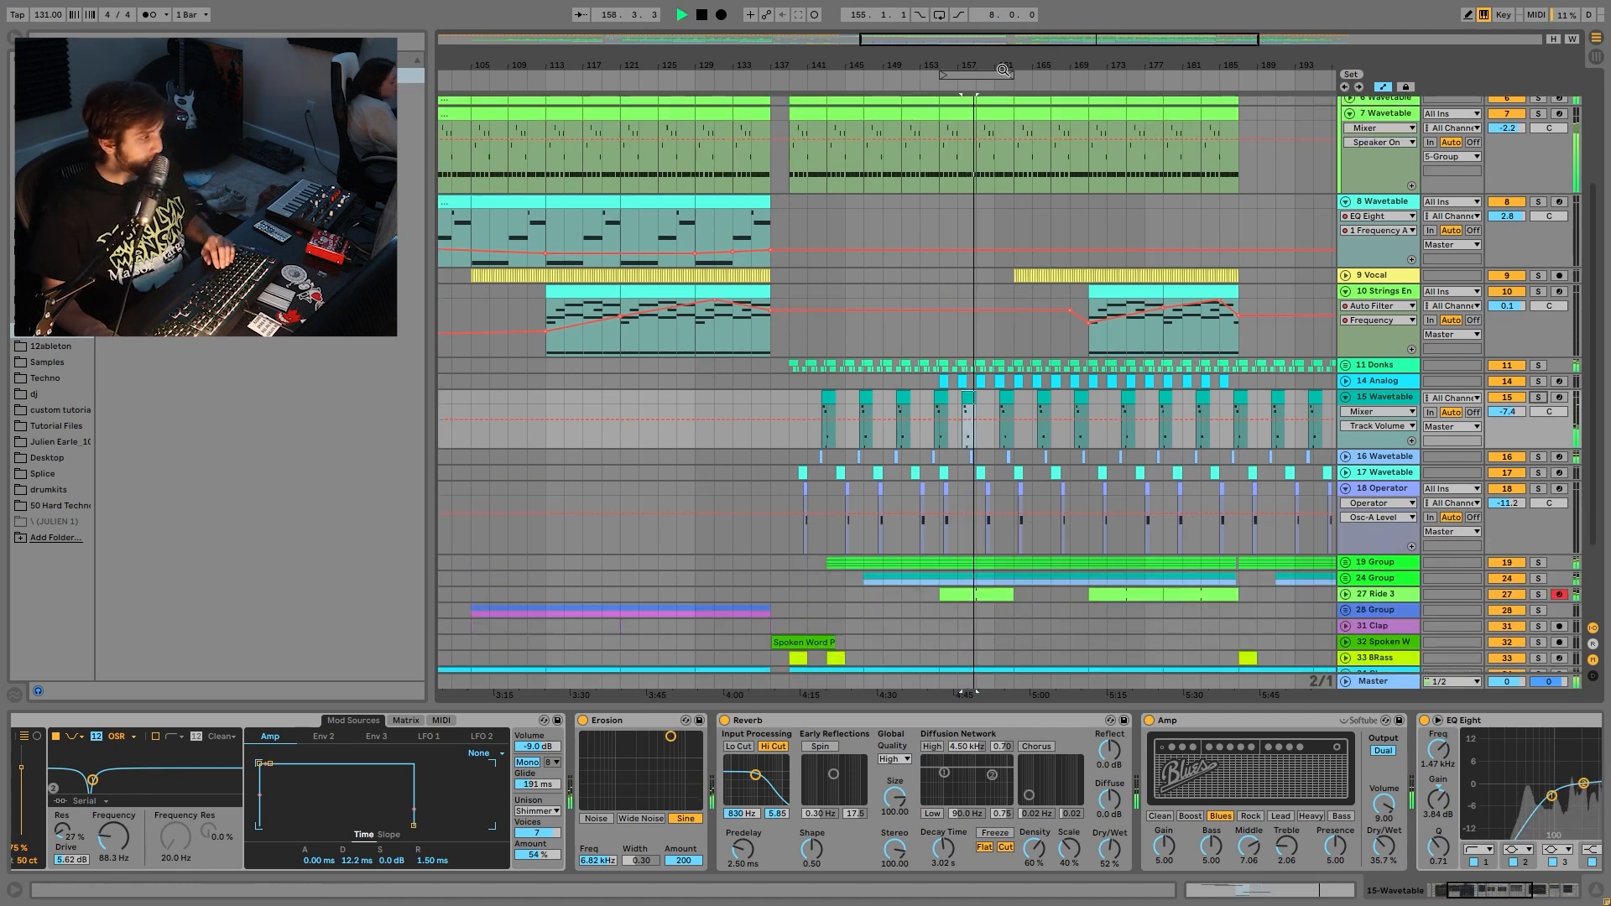
drag(1004, 66, 1004, 181)
key(space)
scroll(1091, 378, down, 2)
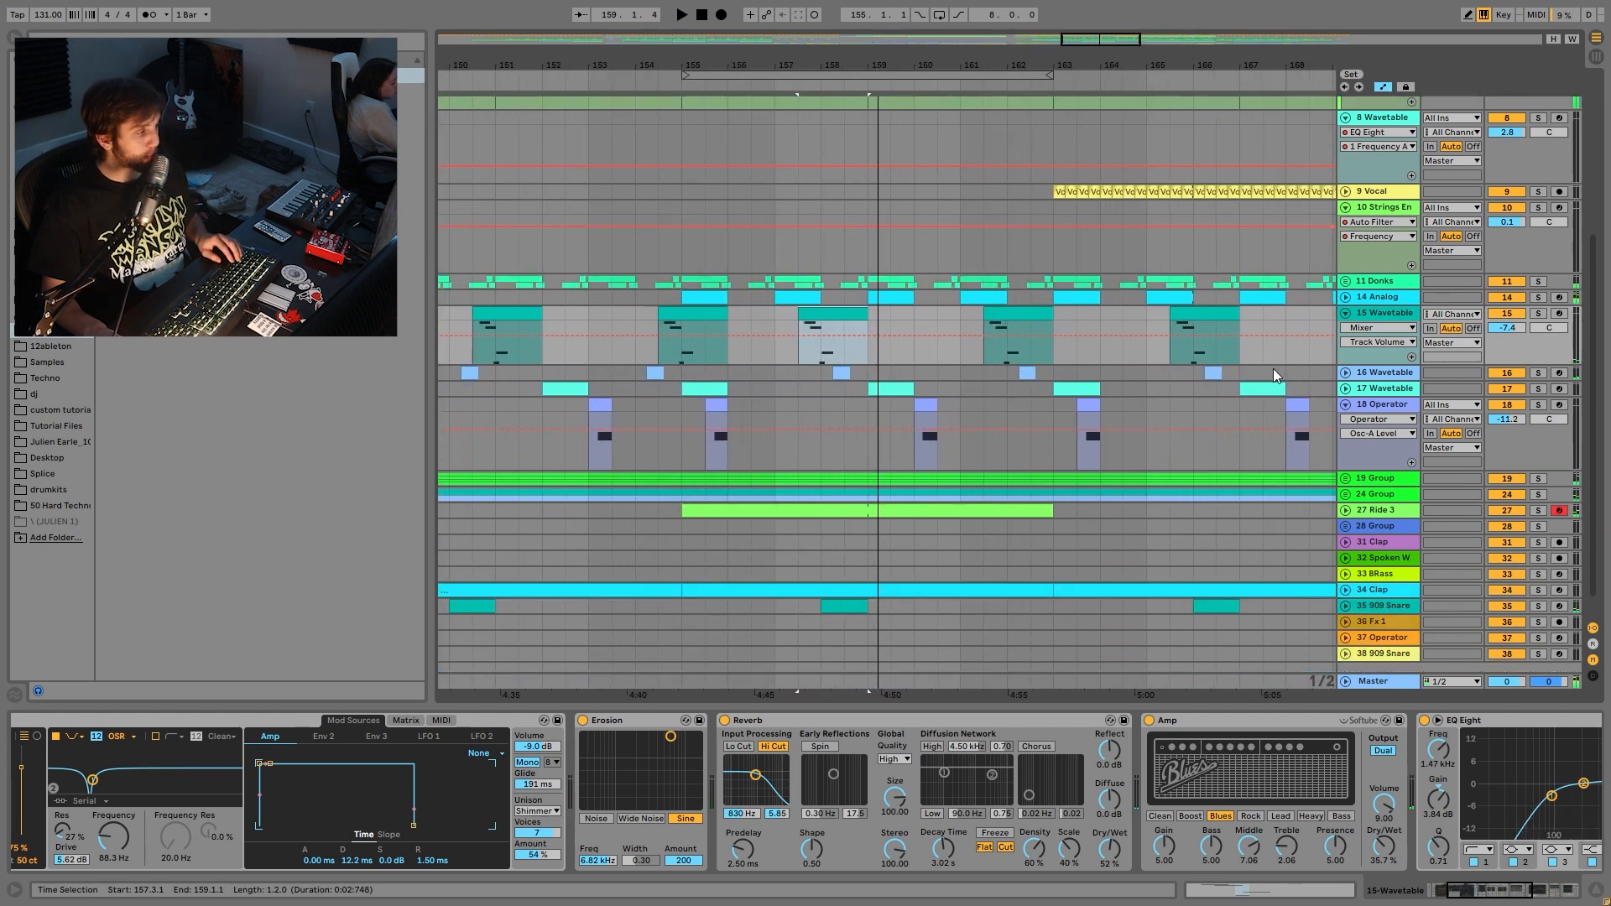
click(1345, 389)
click(1345, 372)
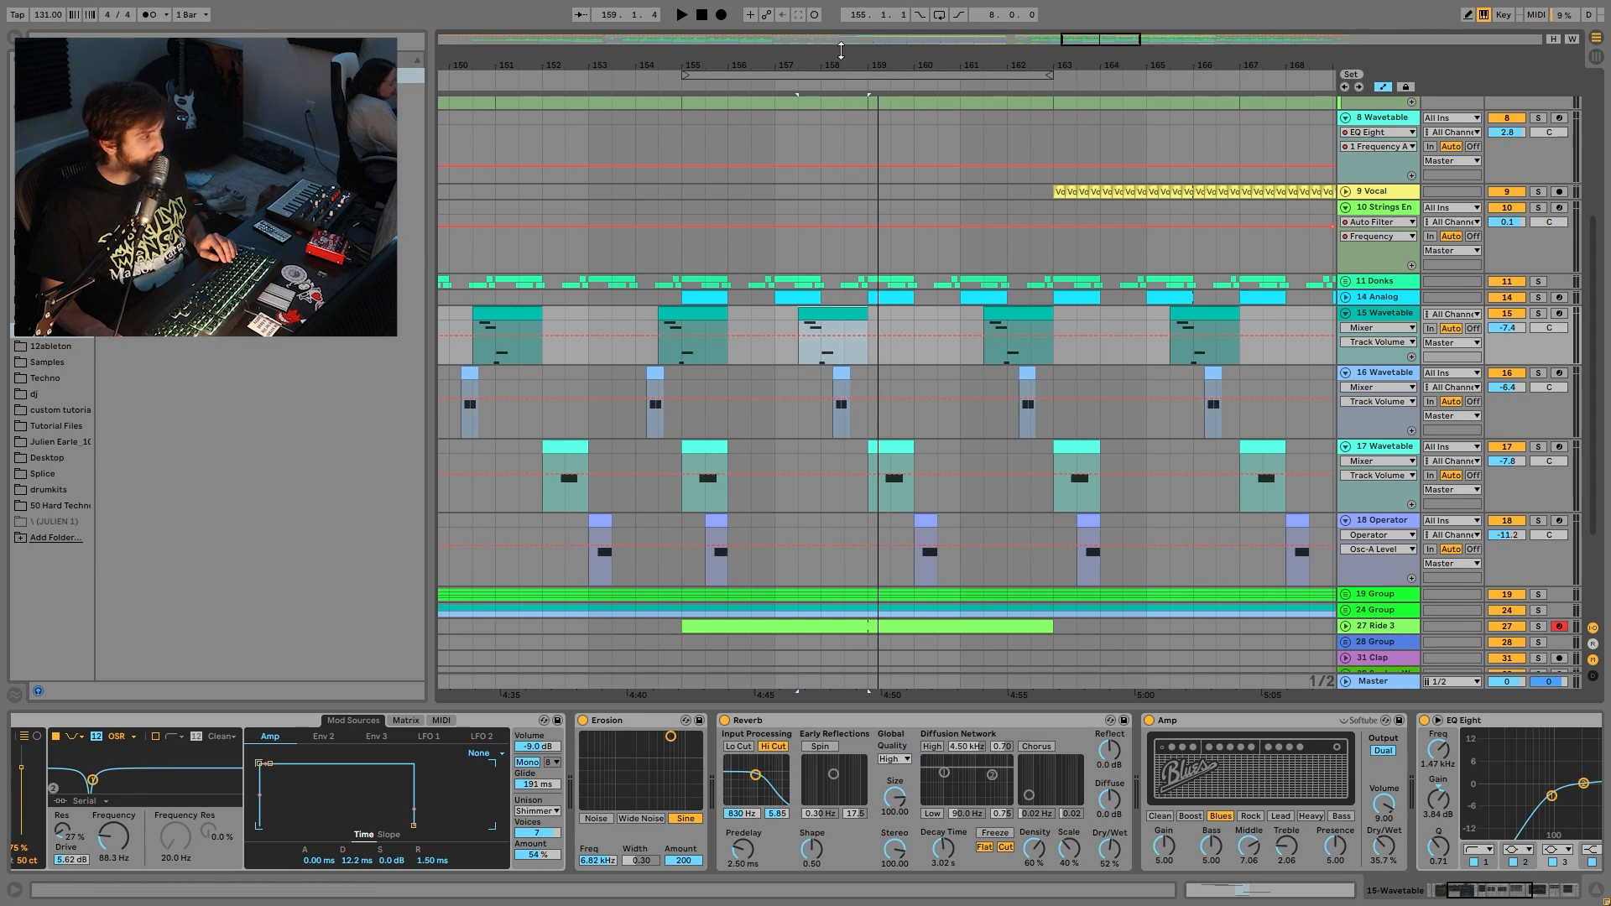
key(space)
drag(823, 64, 955, 64)
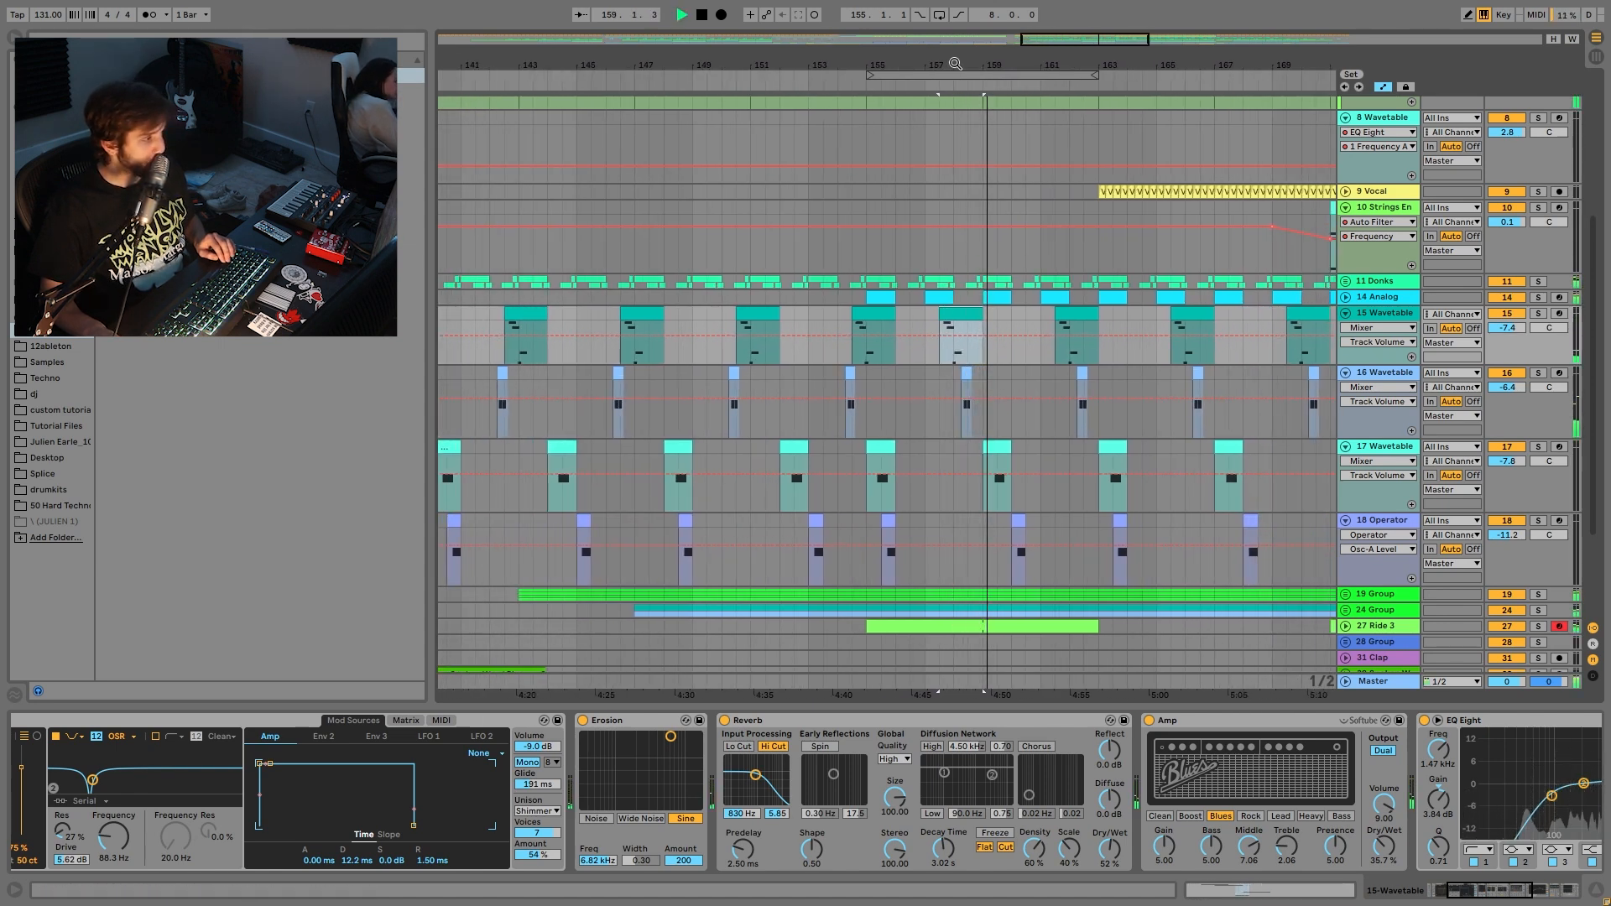
key(space)
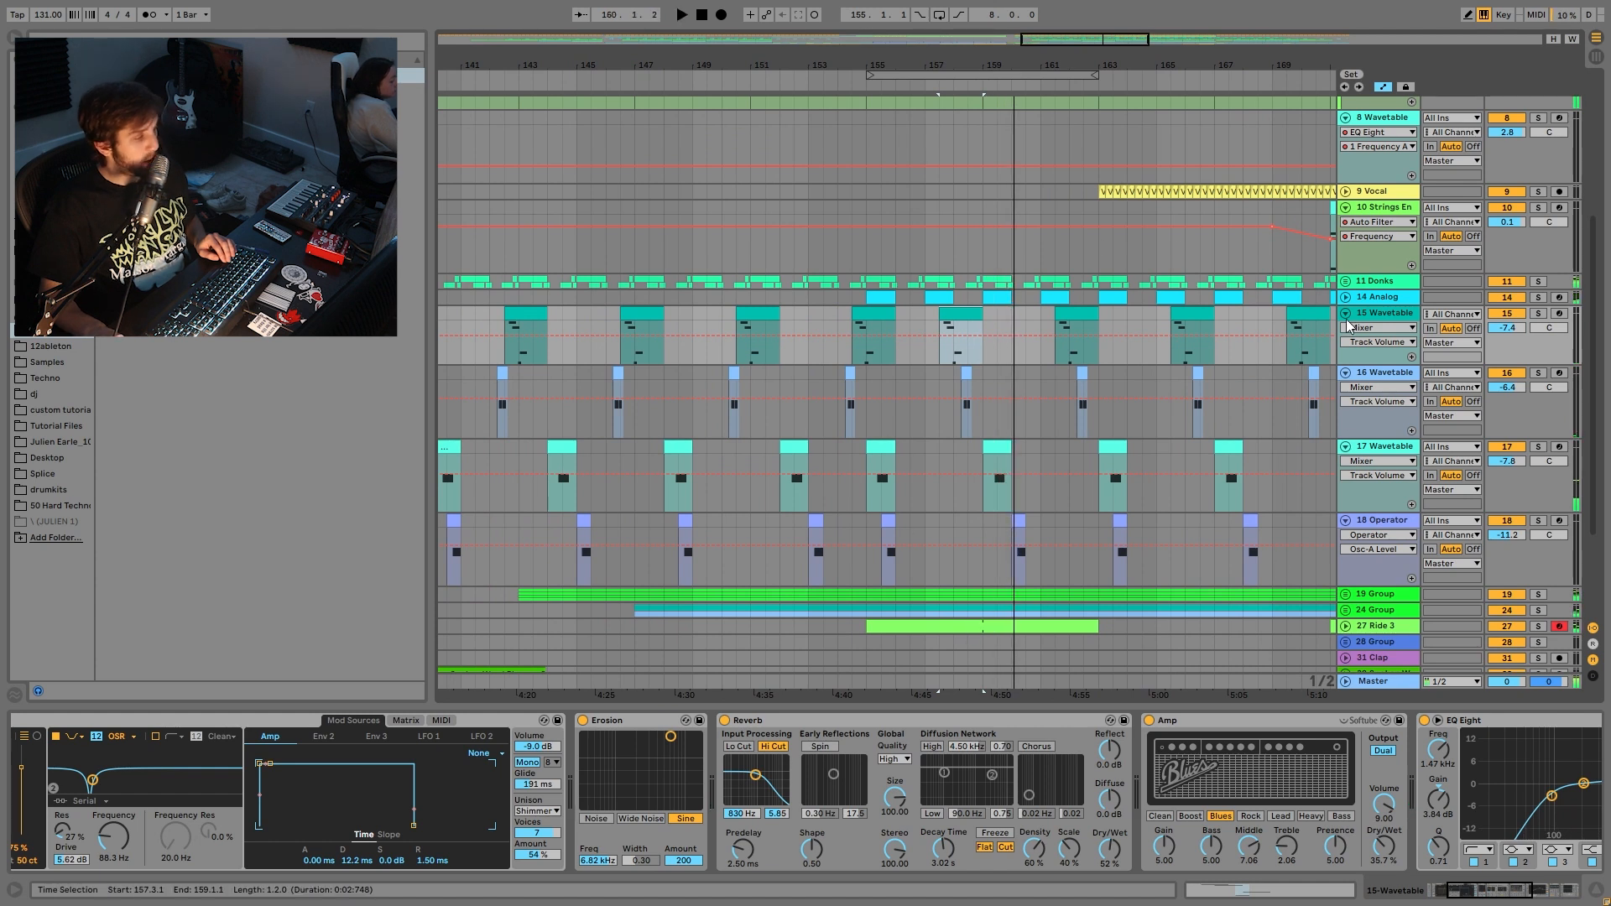
- Audition 15 Wavetable from bar 157, compare bars 153–161, and set the start to bar 153
click(930, 317)
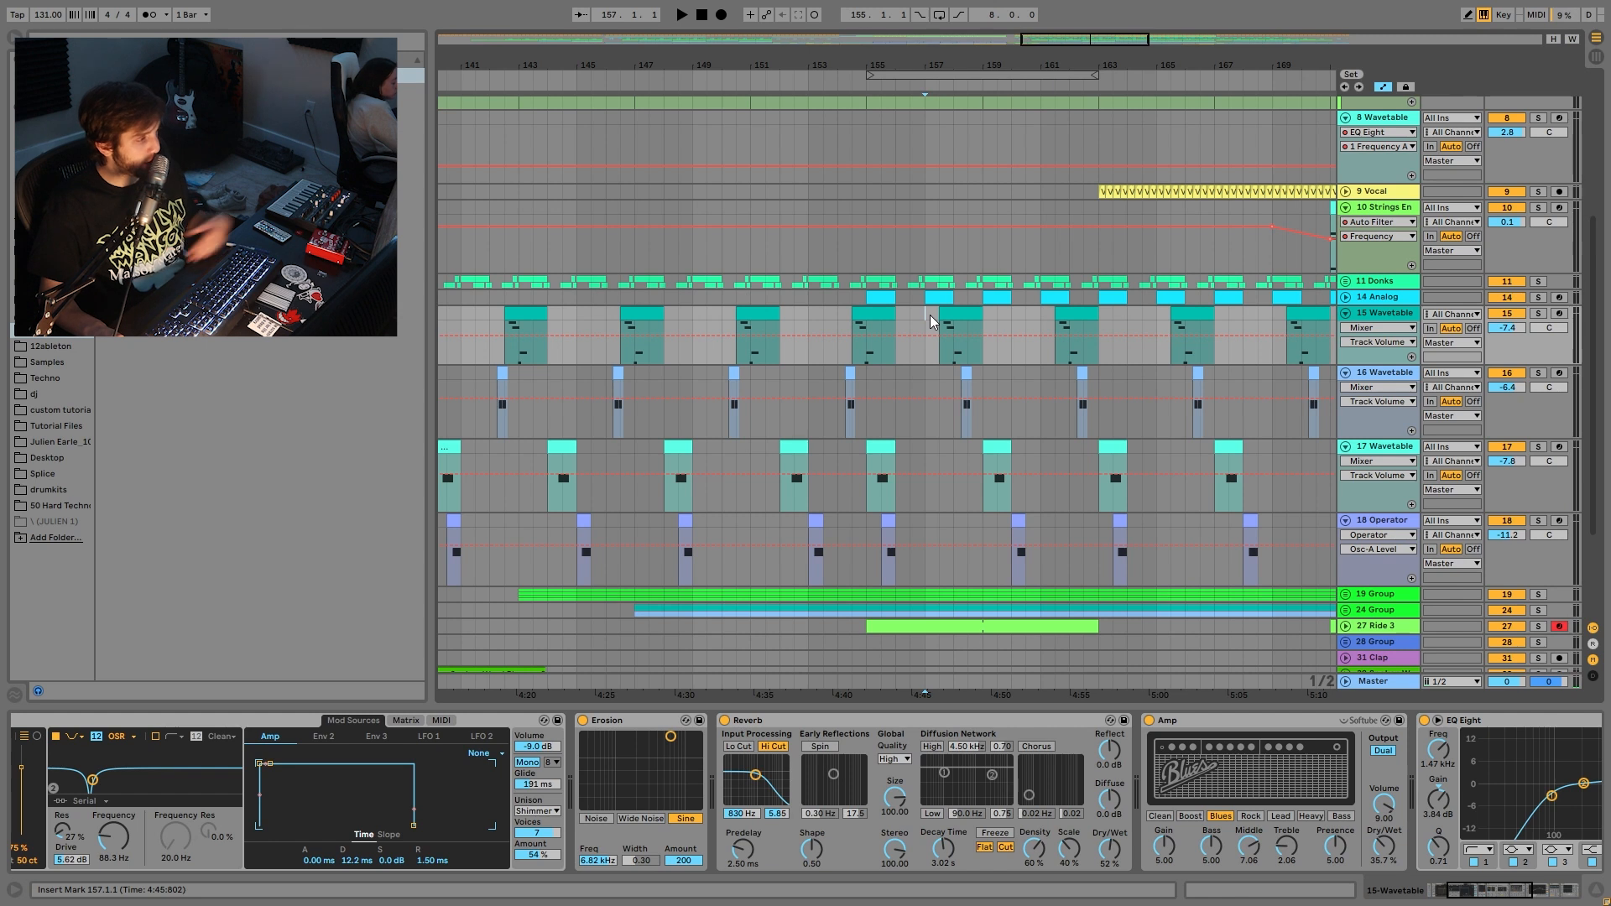
key(space)
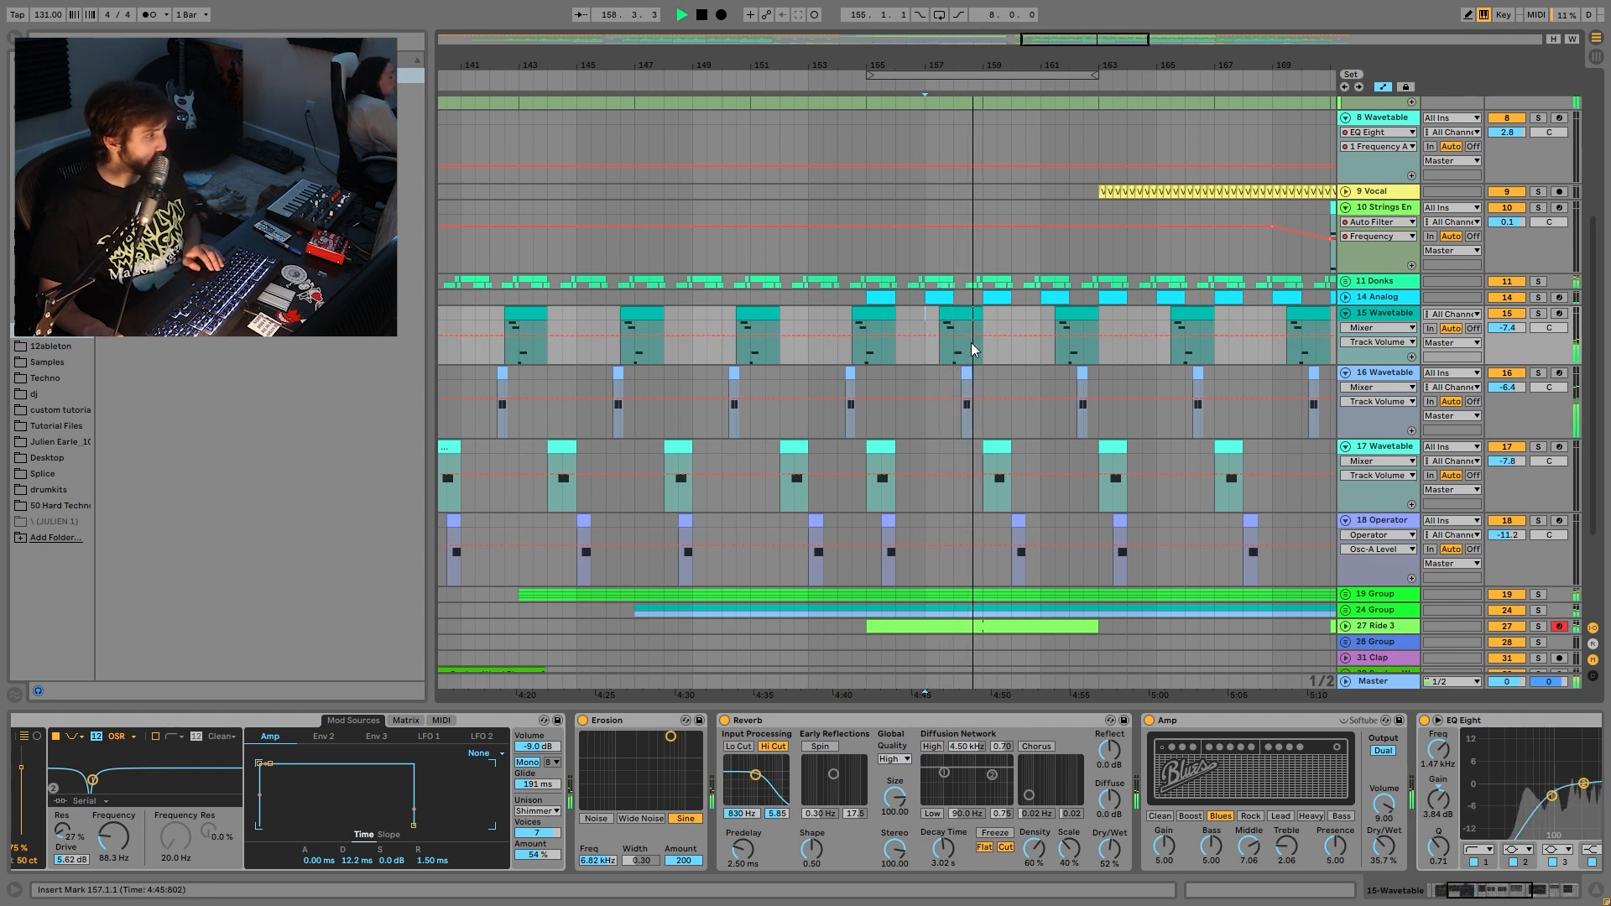
key(space)
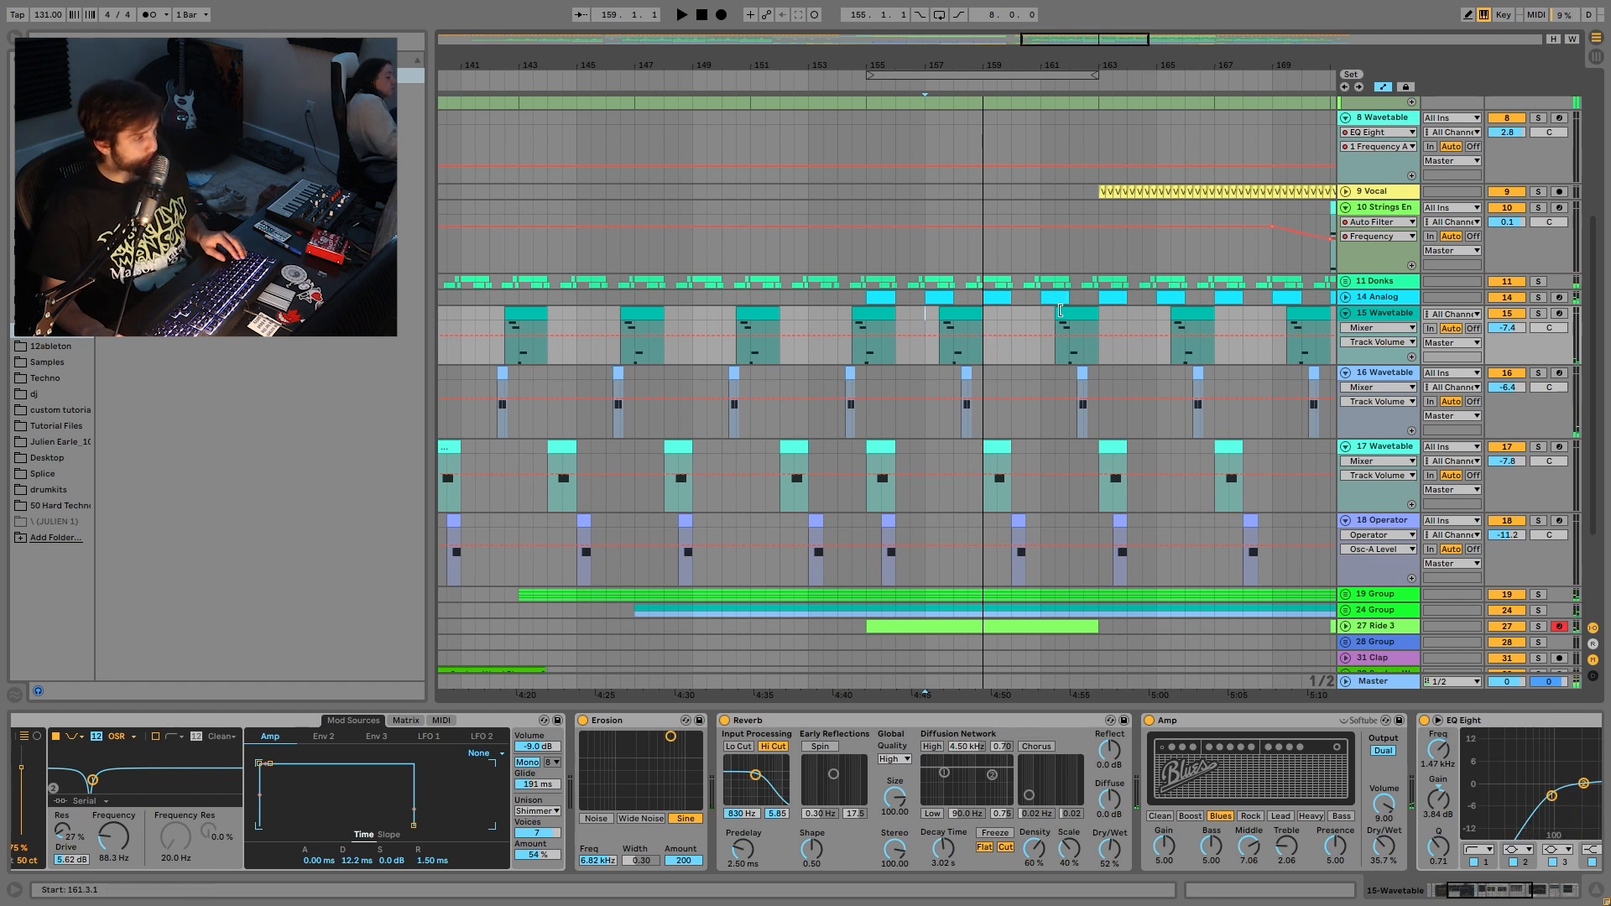
shift+click(1033, 319)
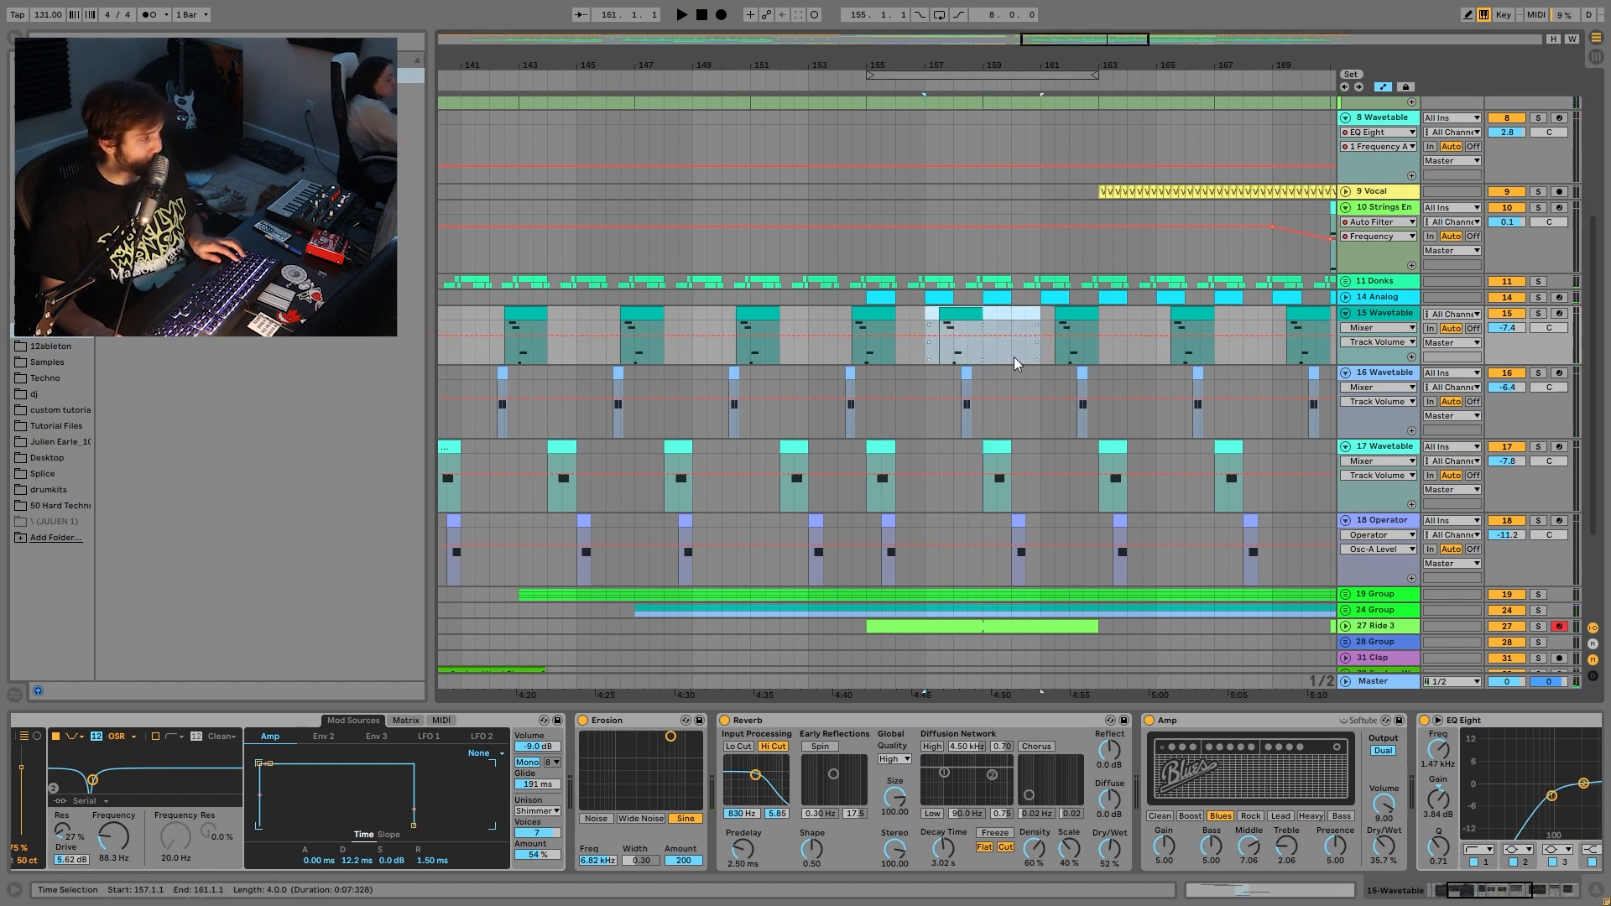
drag(917, 60, 917, 68)
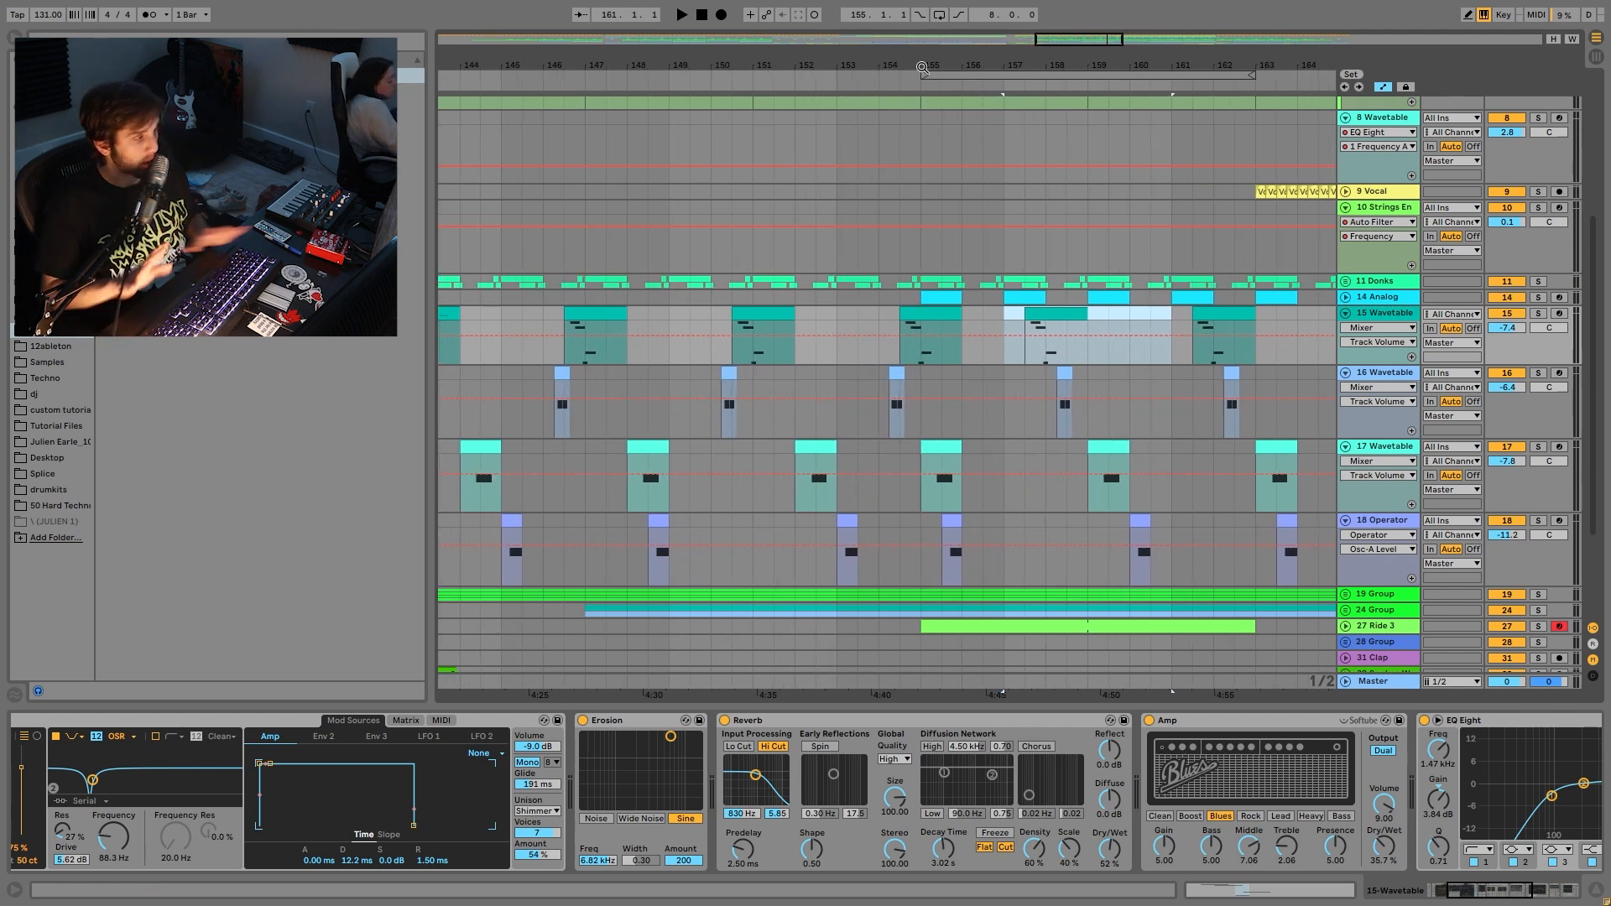
drag(837, 322, 1172, 322)
click(1045, 311)
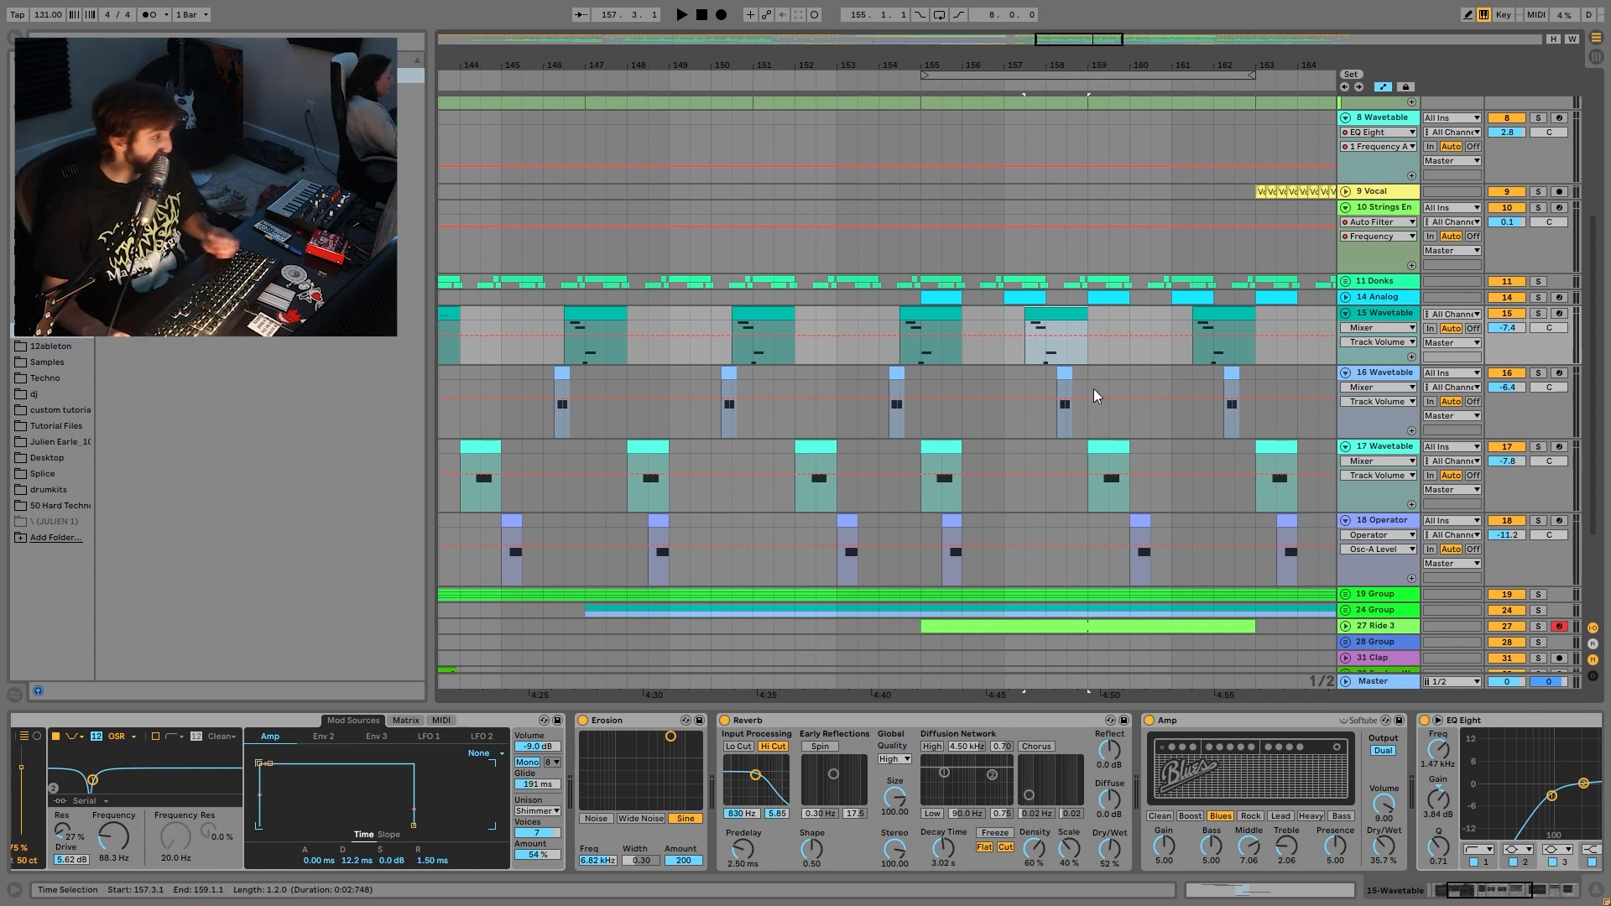
mouse_move(1002, 63)
mouse_down()
mouse_move(1008, 9)
mouse_move(1010, 63)
mouse_up()
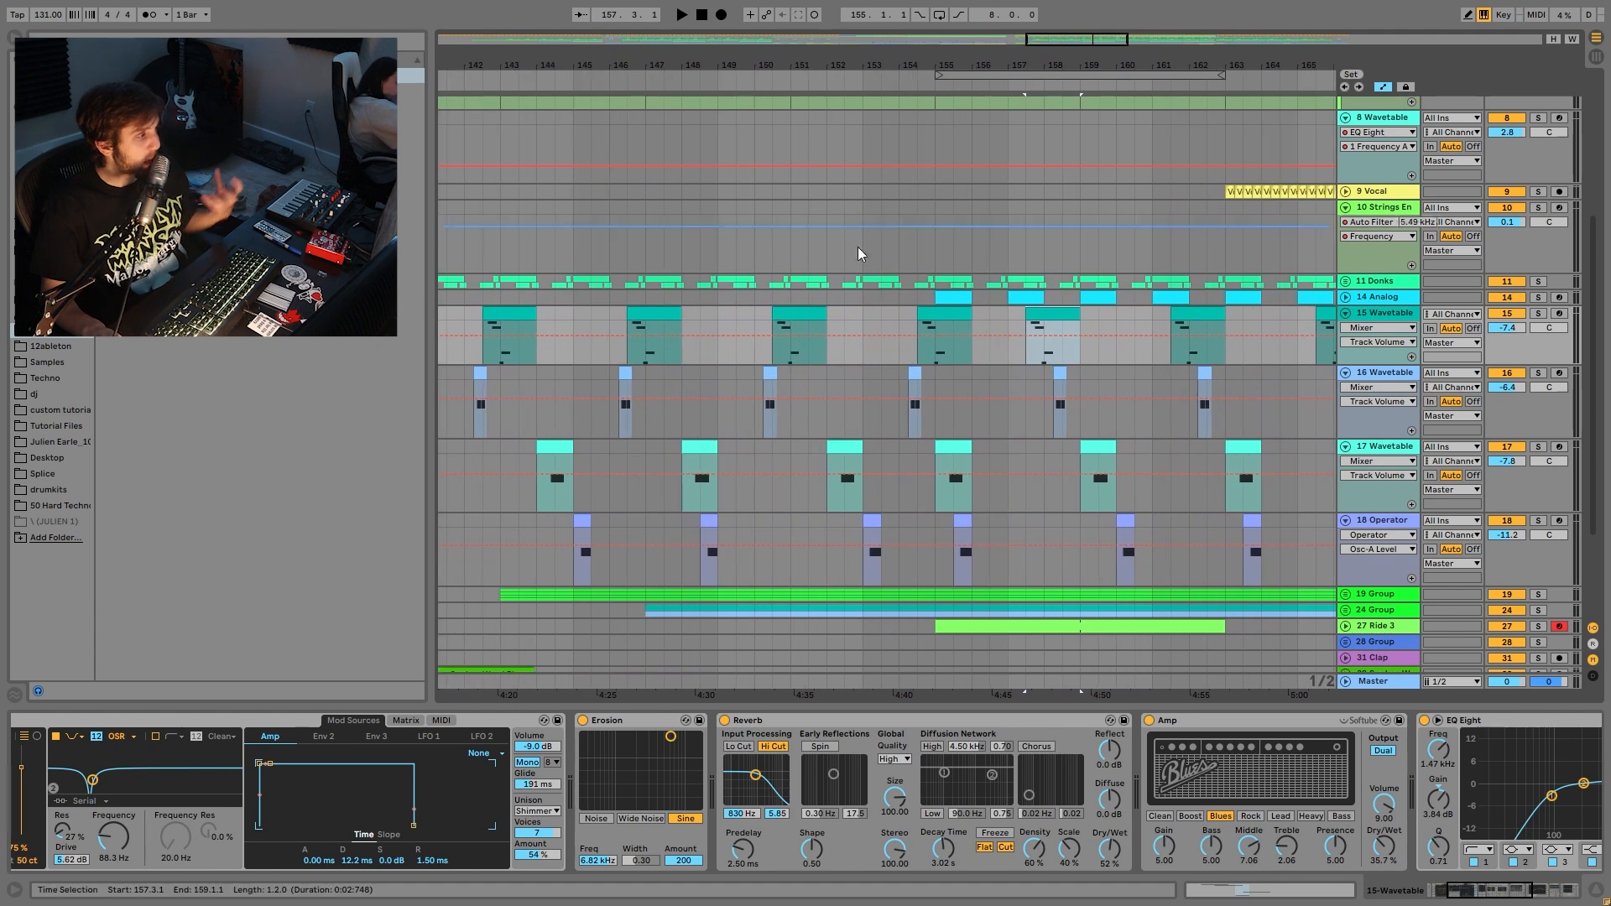
click(864, 318)
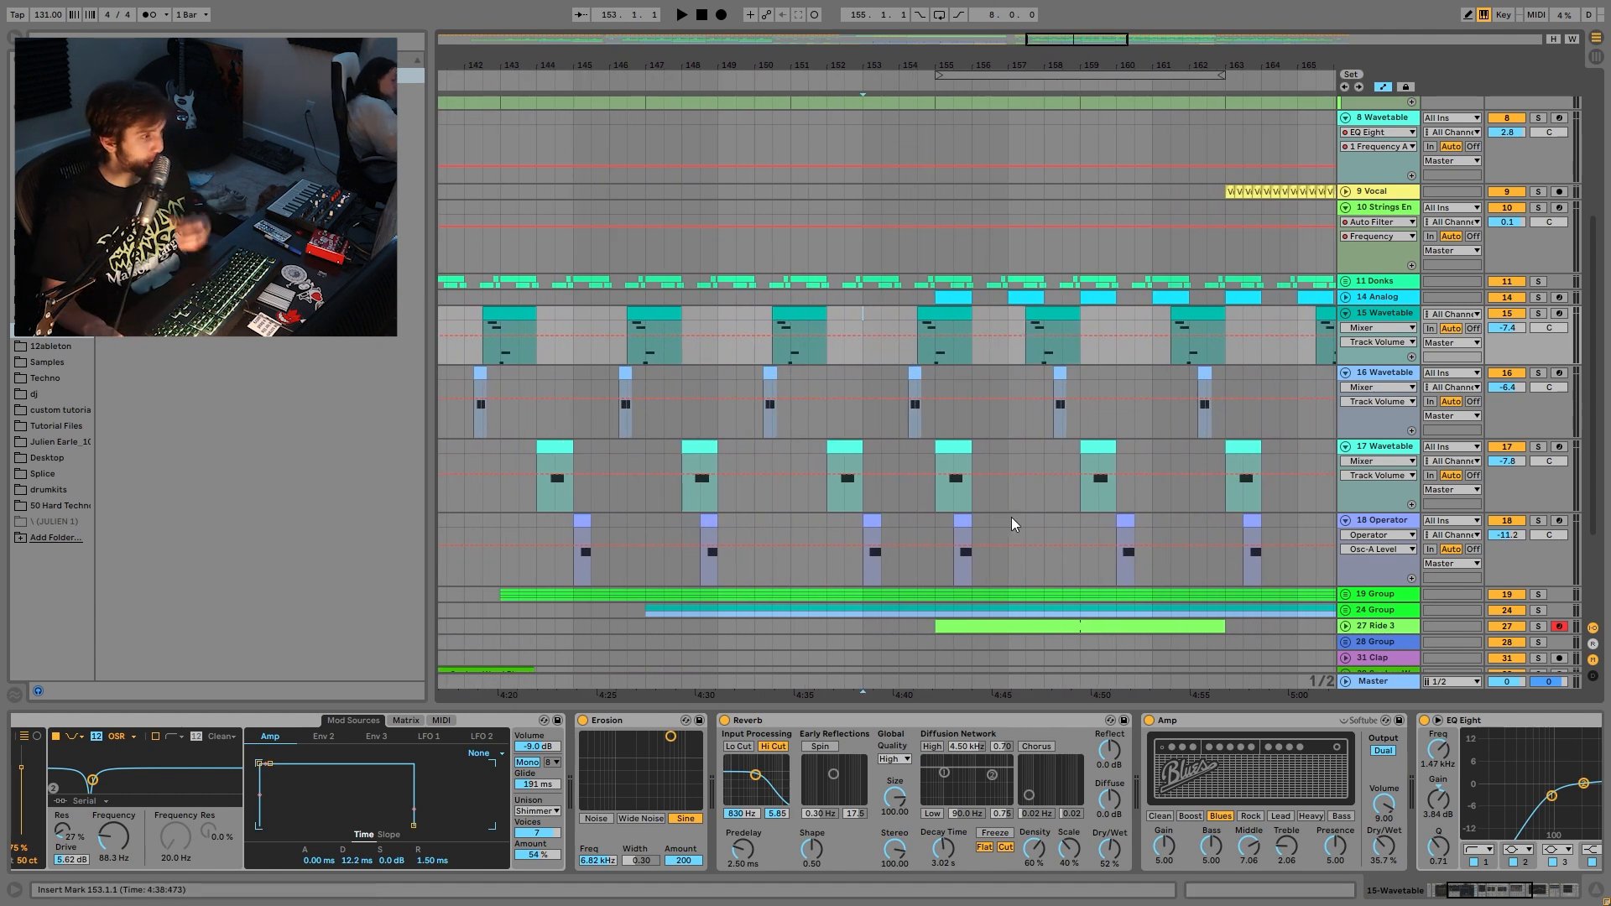
- Solo the 19 and 24 Groups, play from bar 153, and unfold both groups
drag(964, 63, 966, 8)
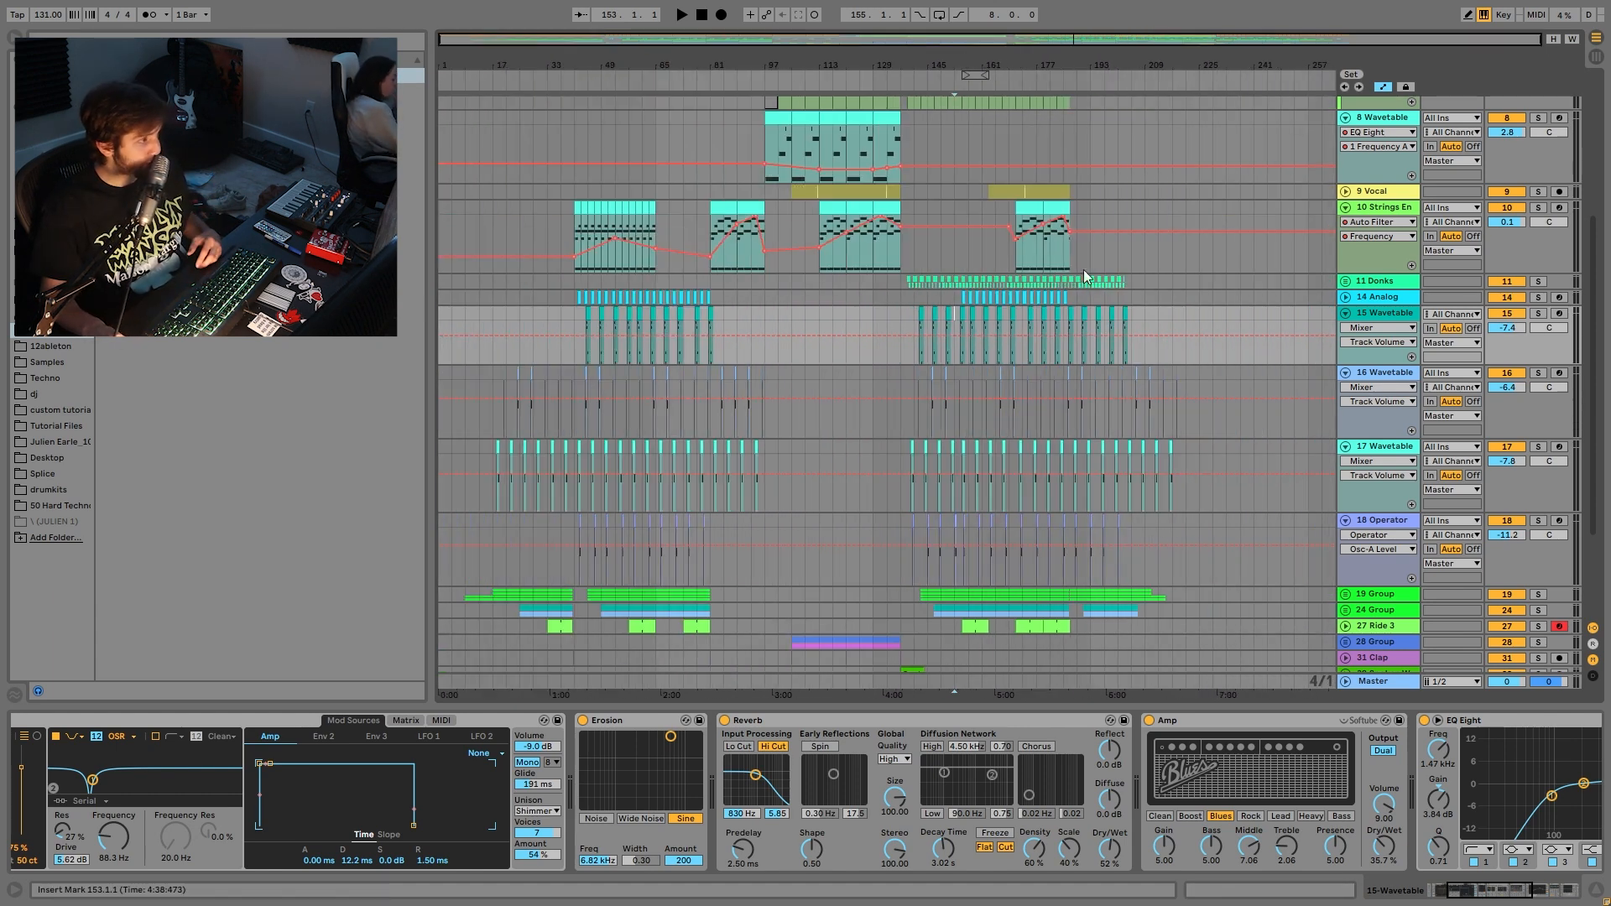
scroll(1211, 465, down, 3)
click(1538, 452)
ctrl+click(1538, 467)
key(space)
click(1345, 467)
click(1345, 451)
- Unsolo the 24 Group and expand the lanes of tracks 20, 21 and 22
scroll(1462, 470, down, 2)
scroll(1462, 470, down, 2)
key(space)
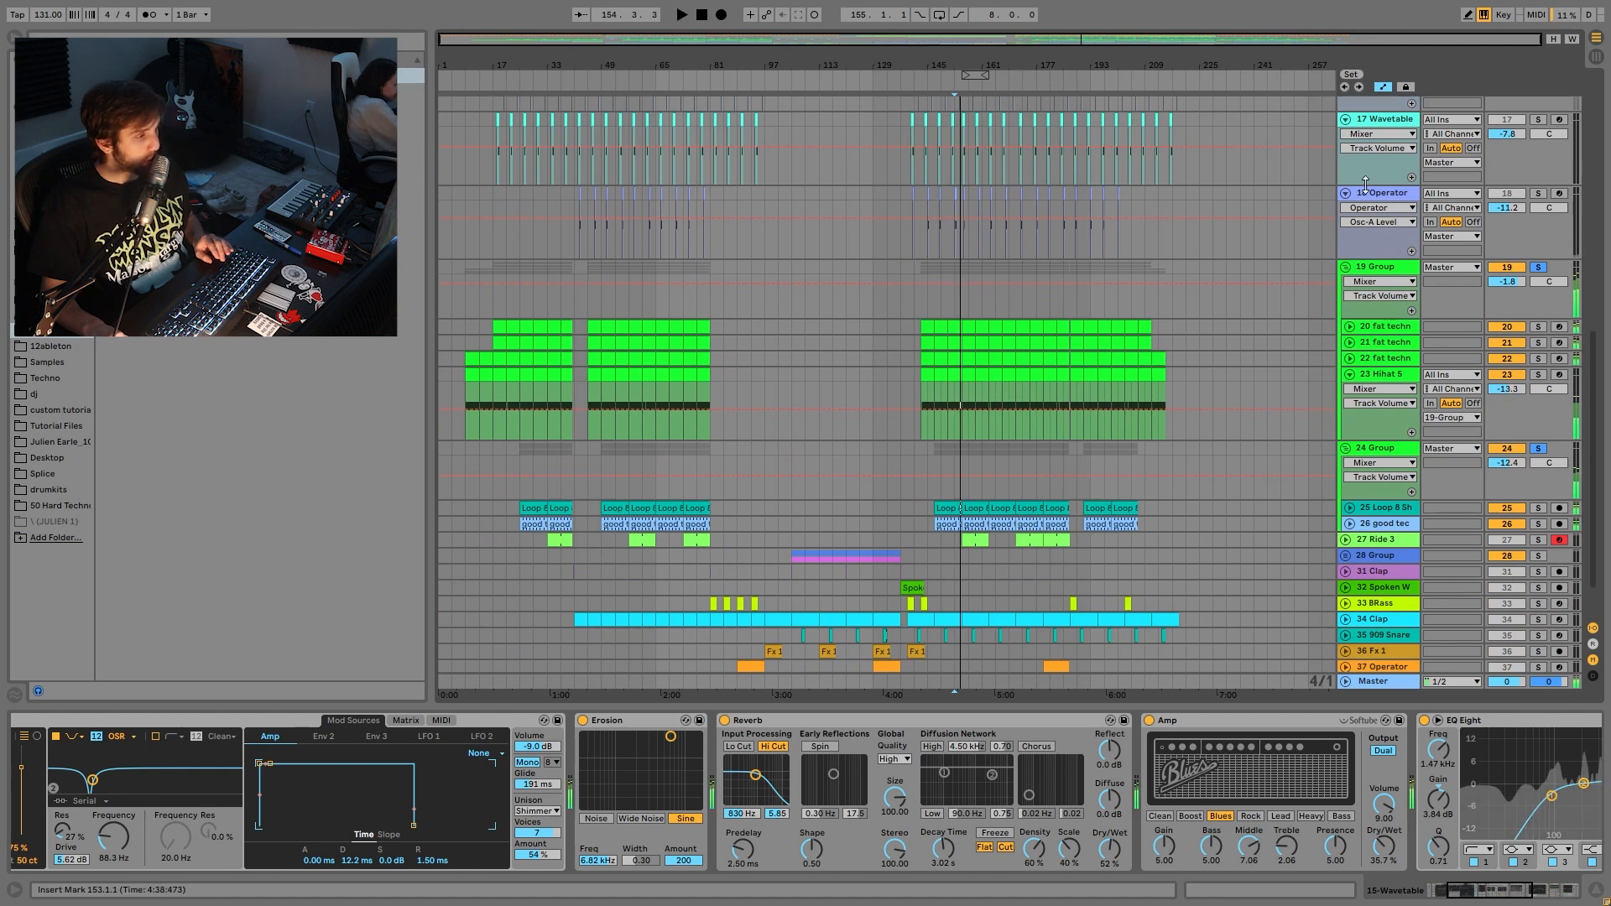
click(1537, 269)
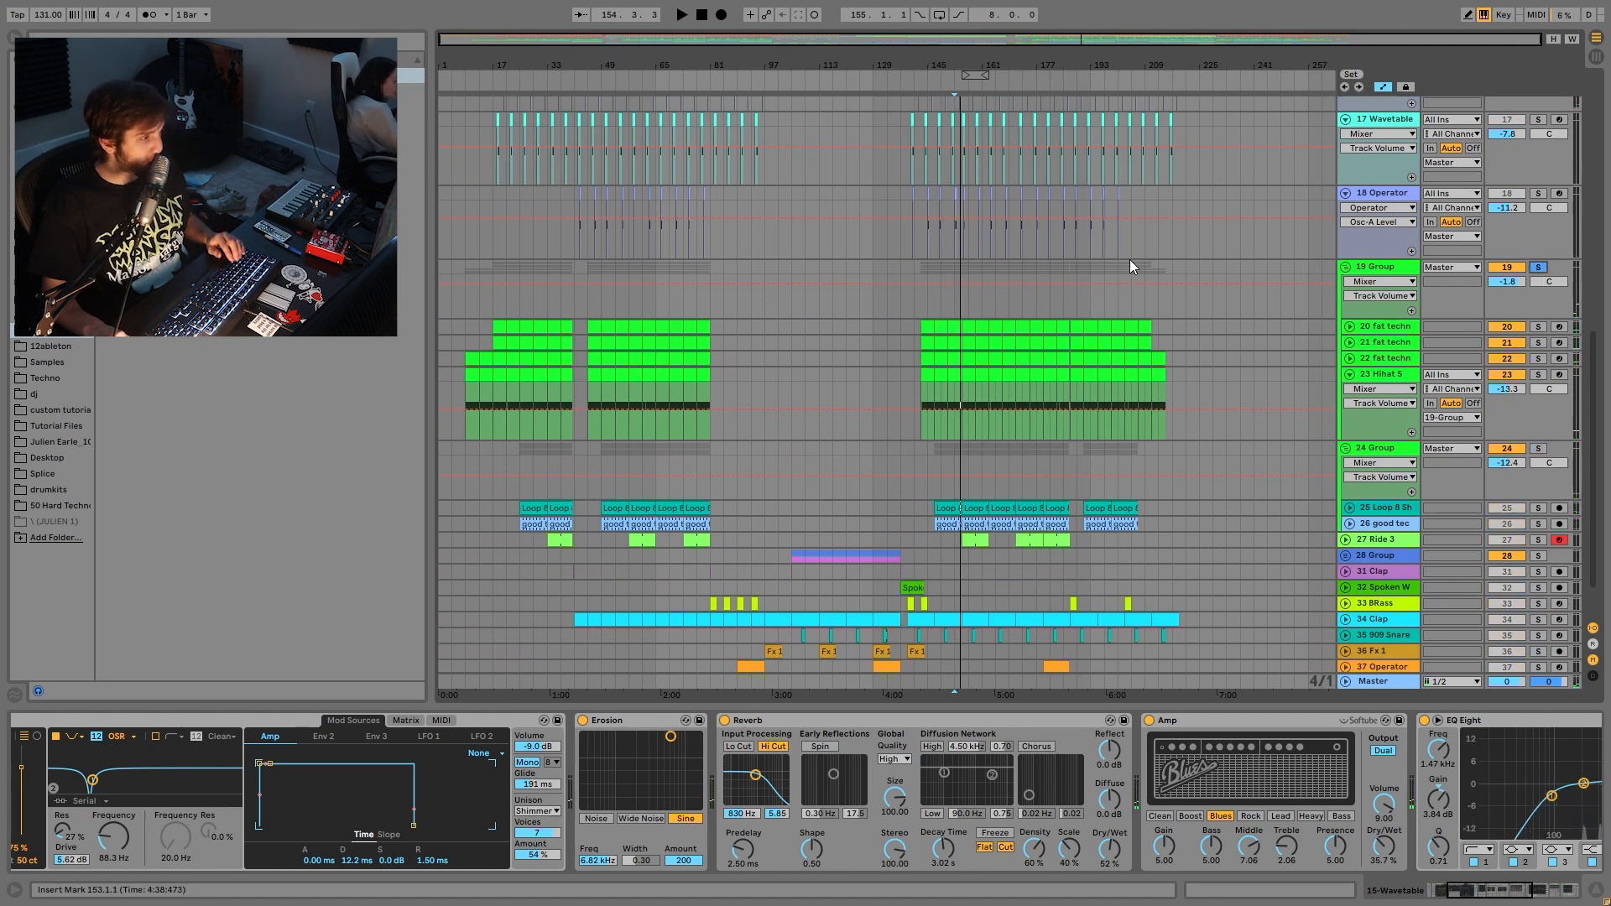
click(1349, 358)
click(1349, 327)
click(1350, 400)
key(space)
scroll(1549, 349, down, 1)
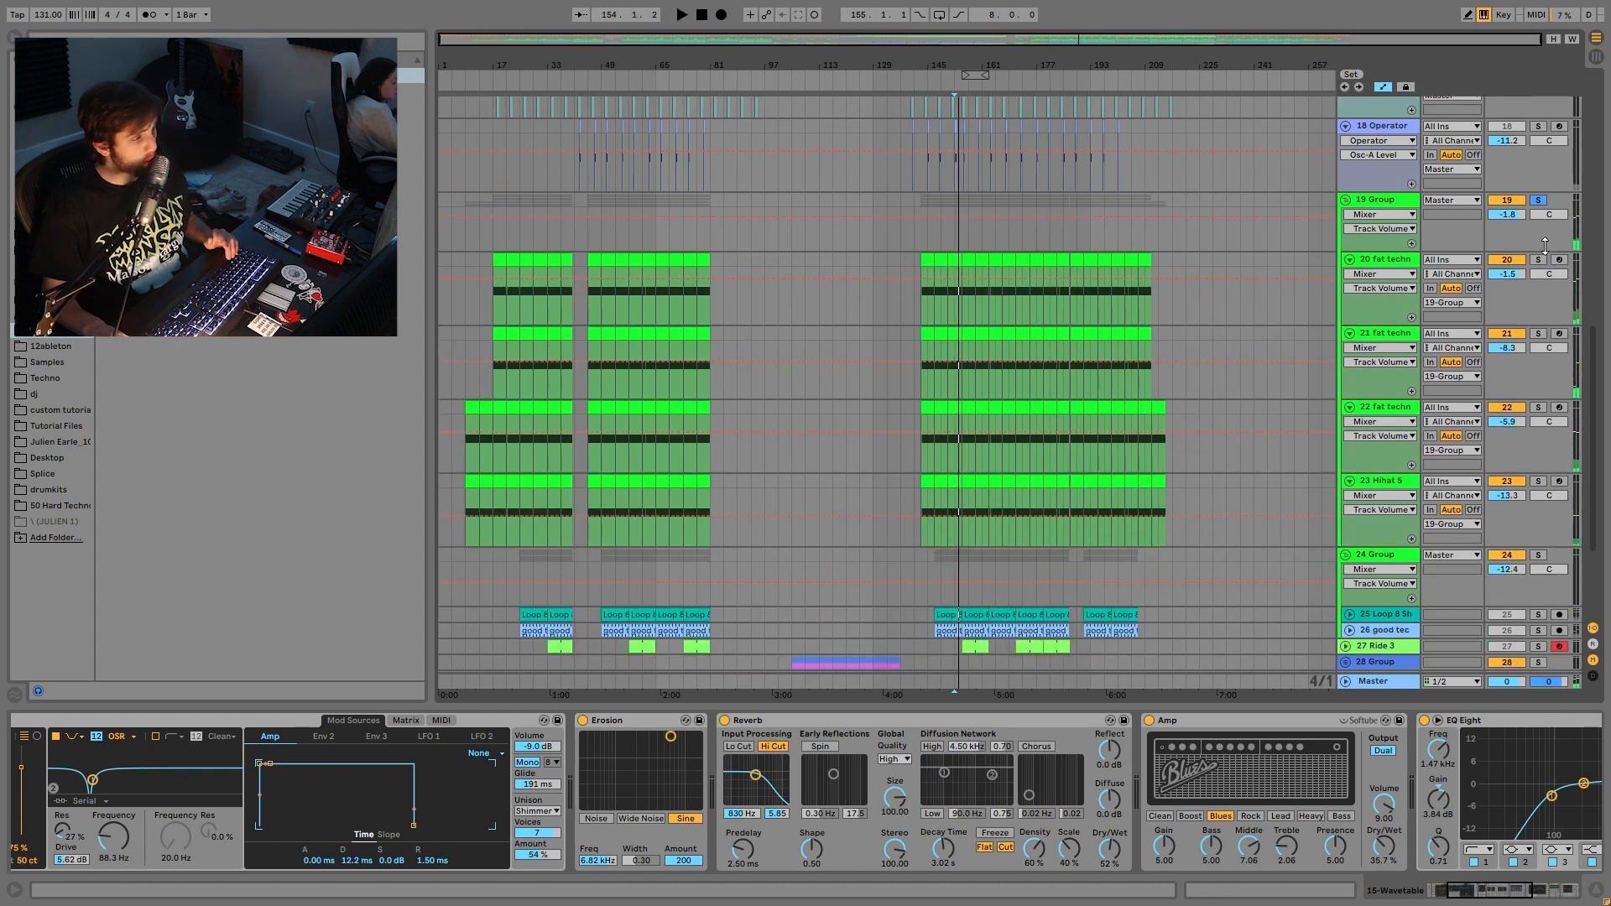
key(space)
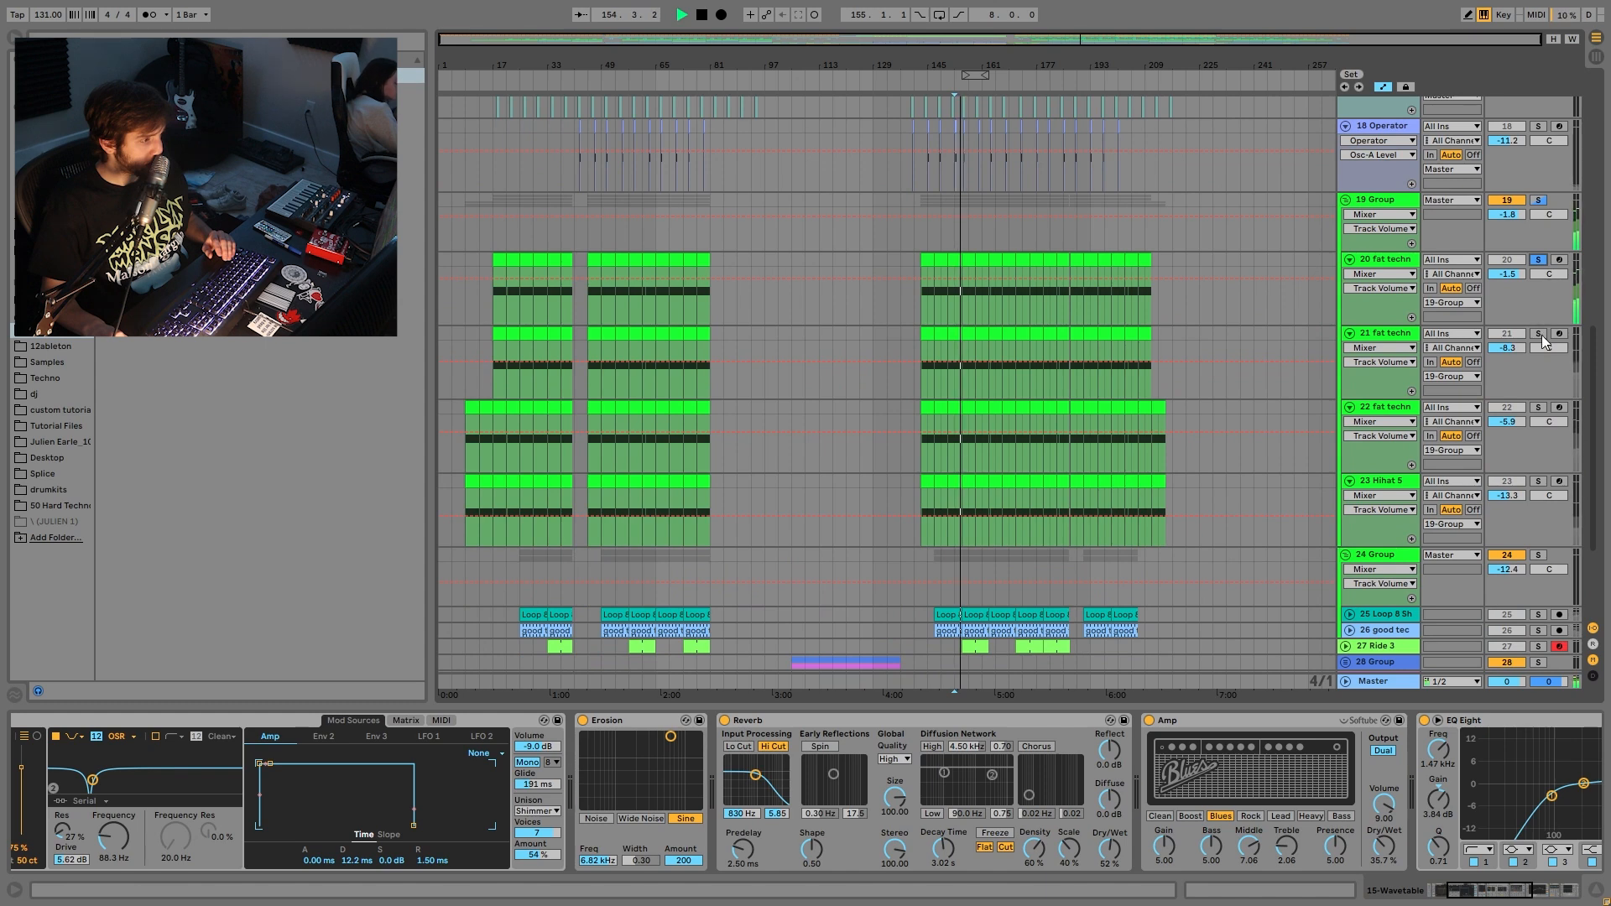
- Solo track 22, then 23 Hihat, then the whole 19 Group
click(1538, 407)
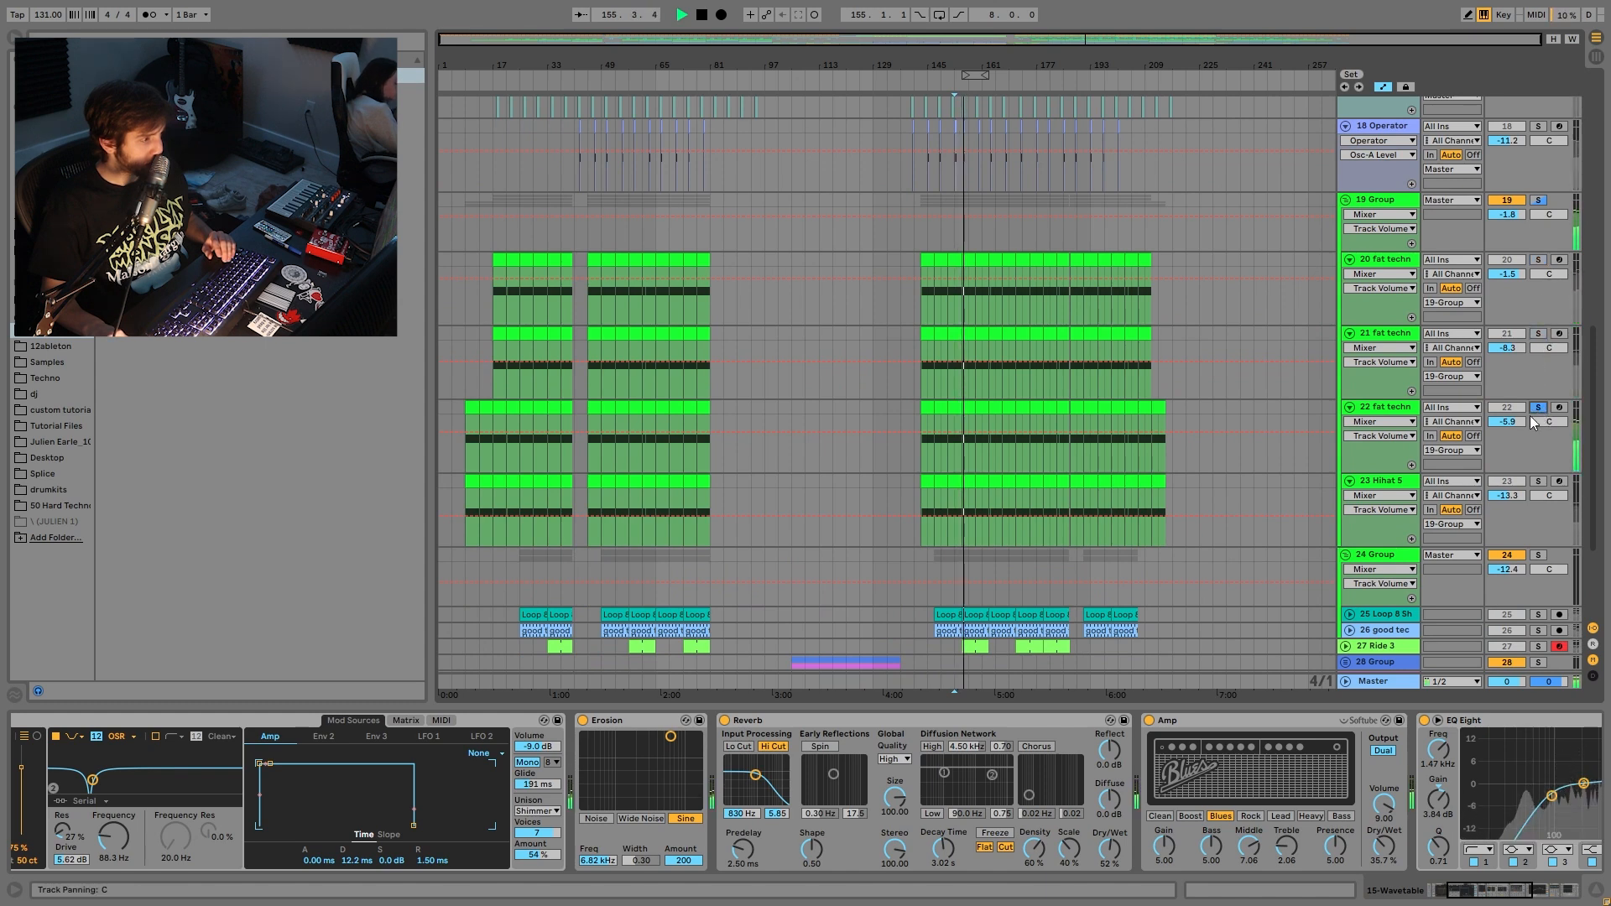
click(1538, 482)
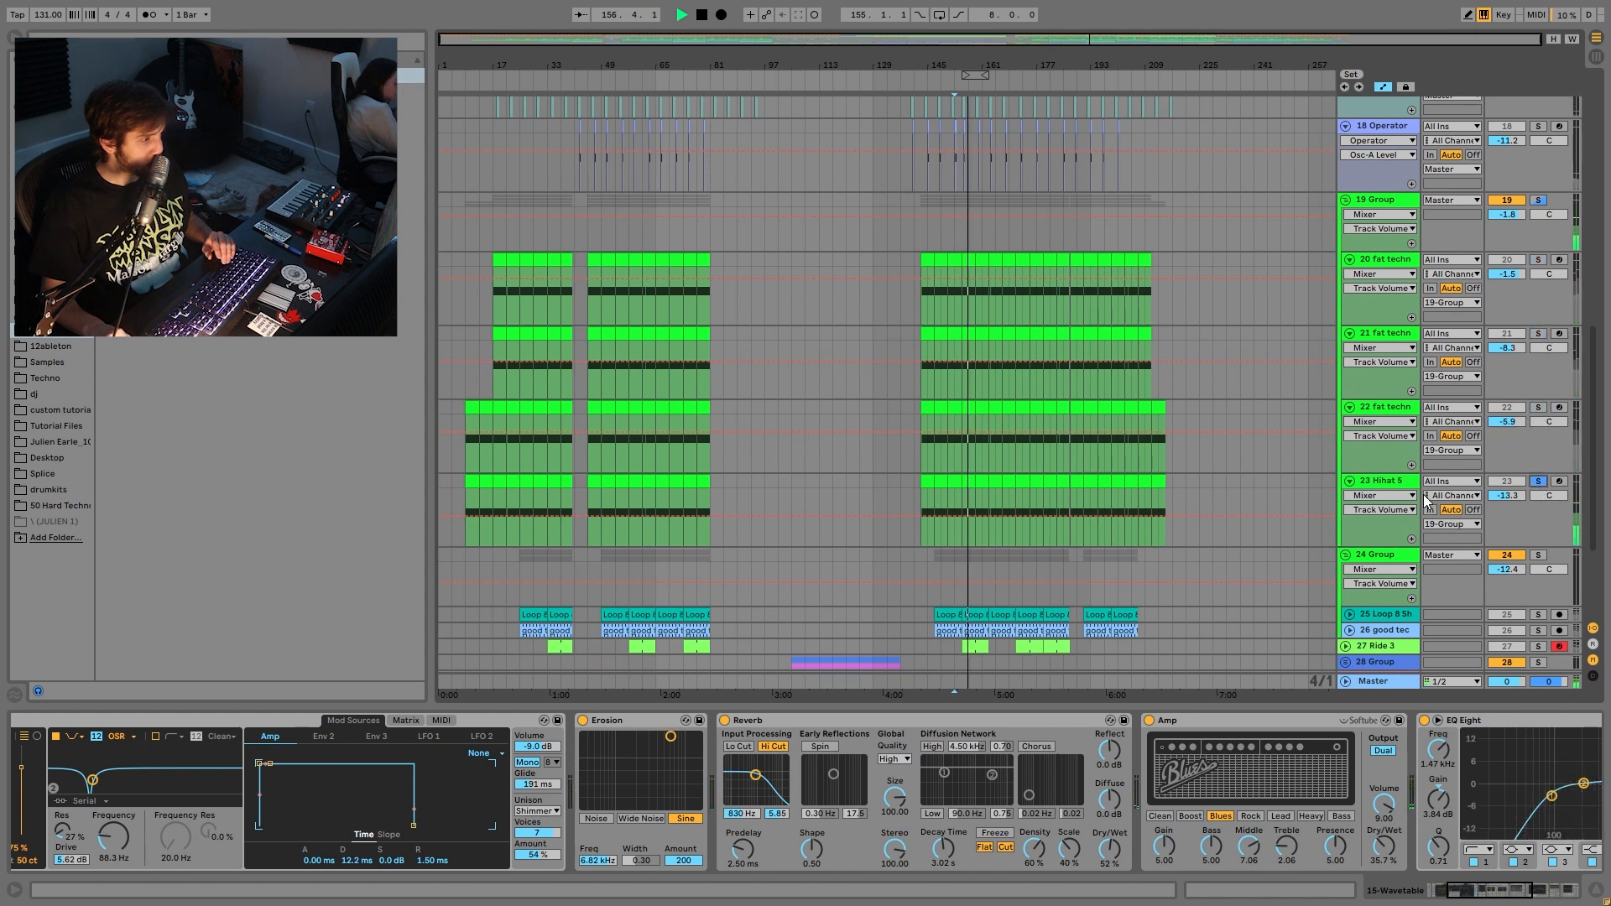
click(1538, 199)
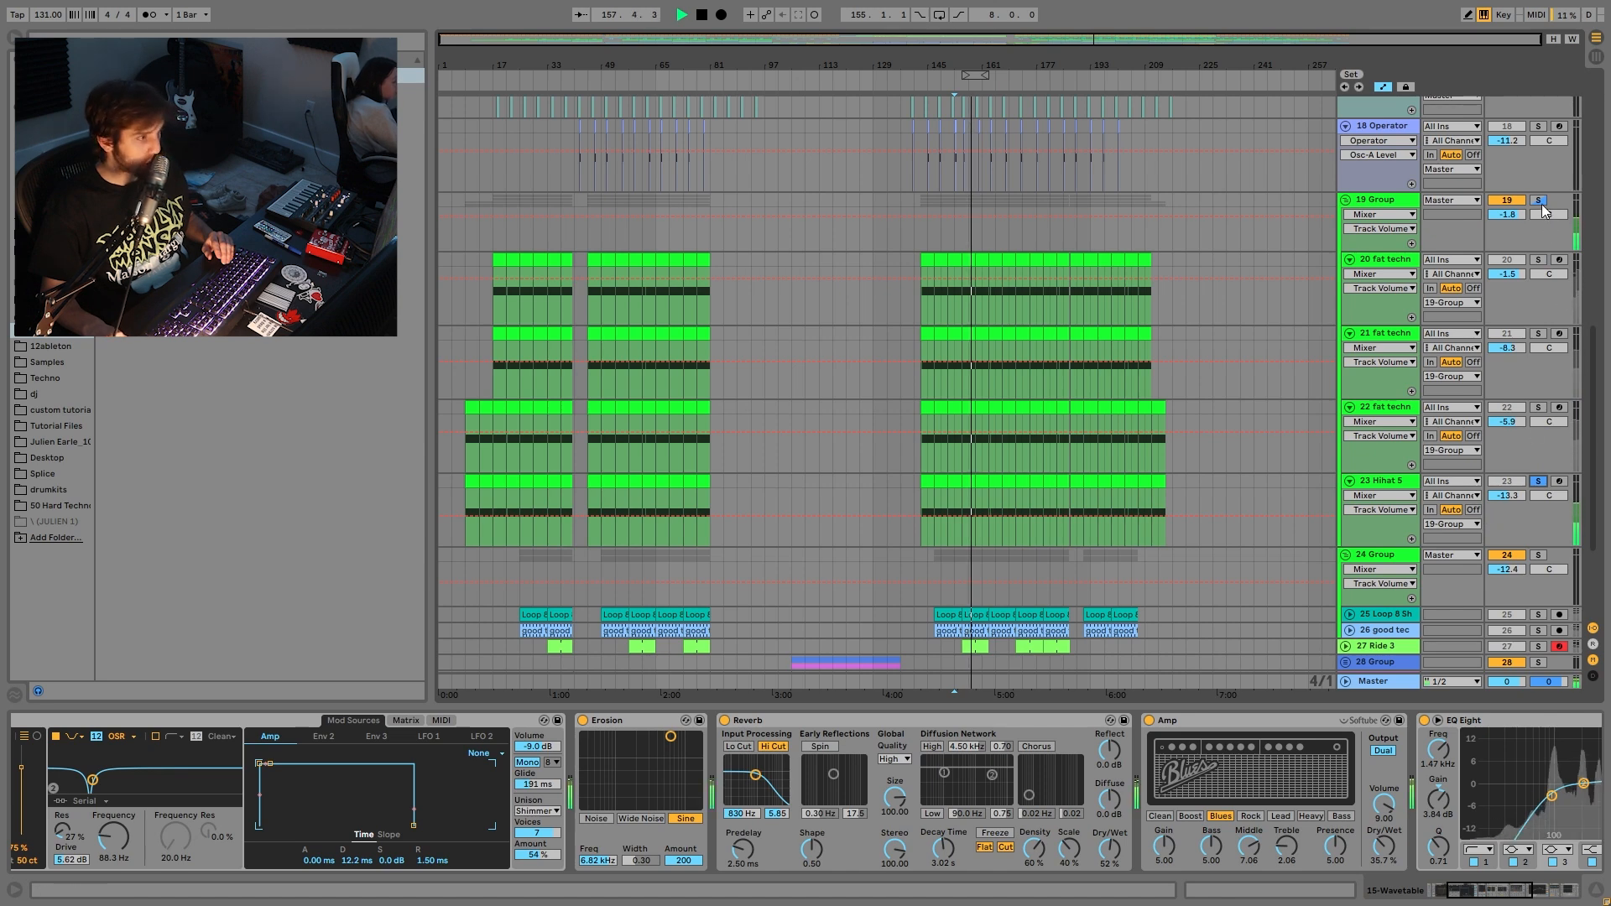
- Fold the 19 Group into one row and play from bar 153
click(1396, 198)
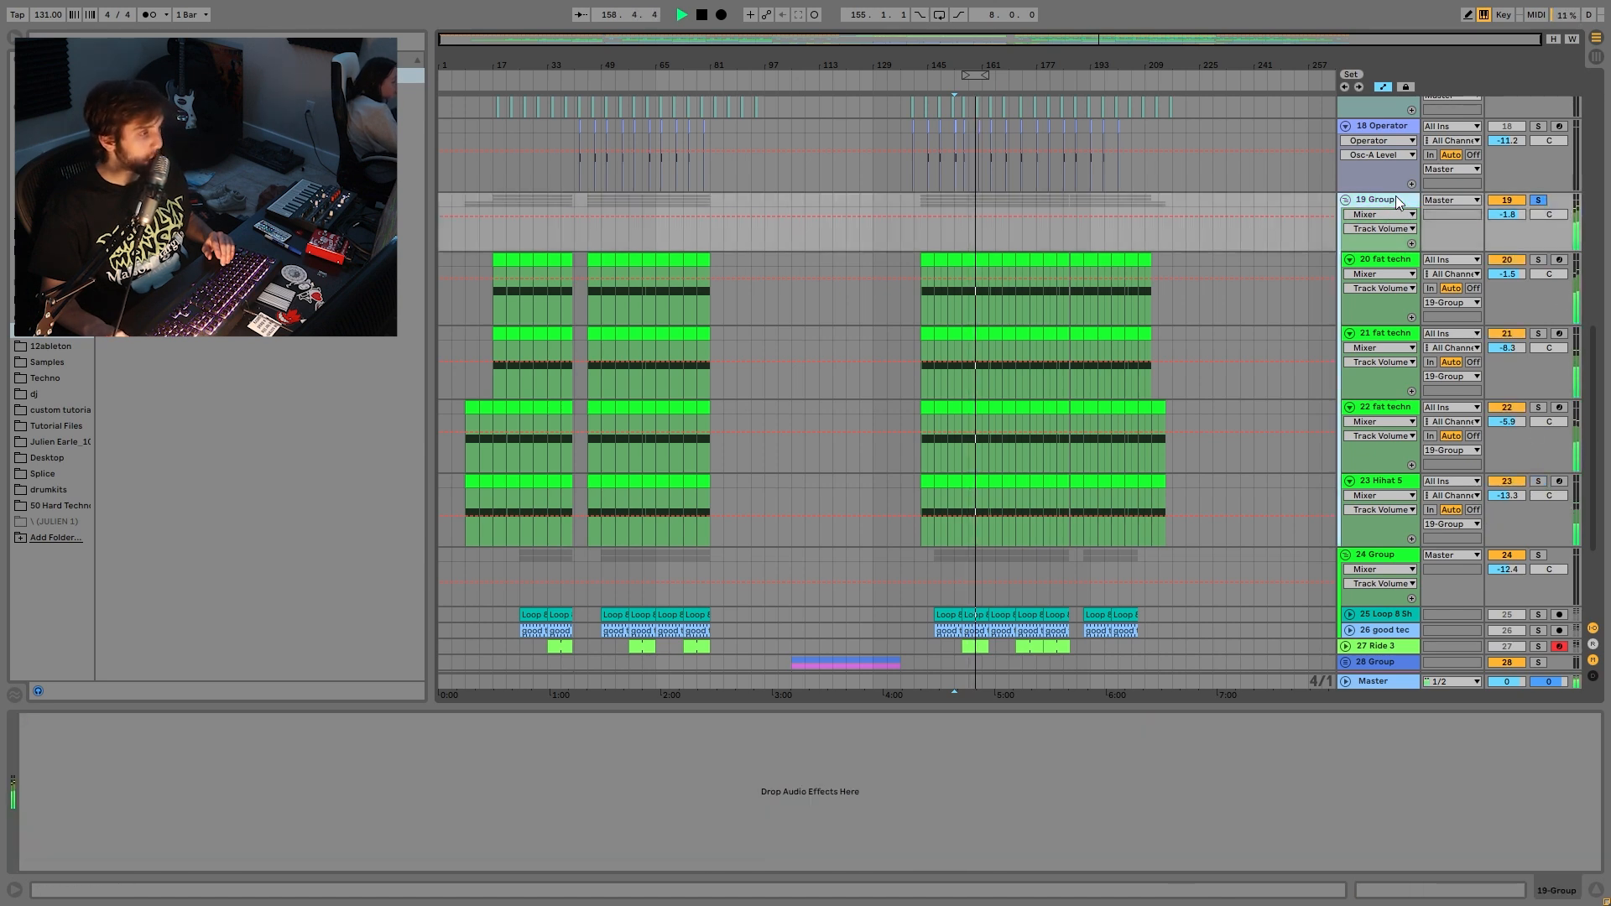
key(space)
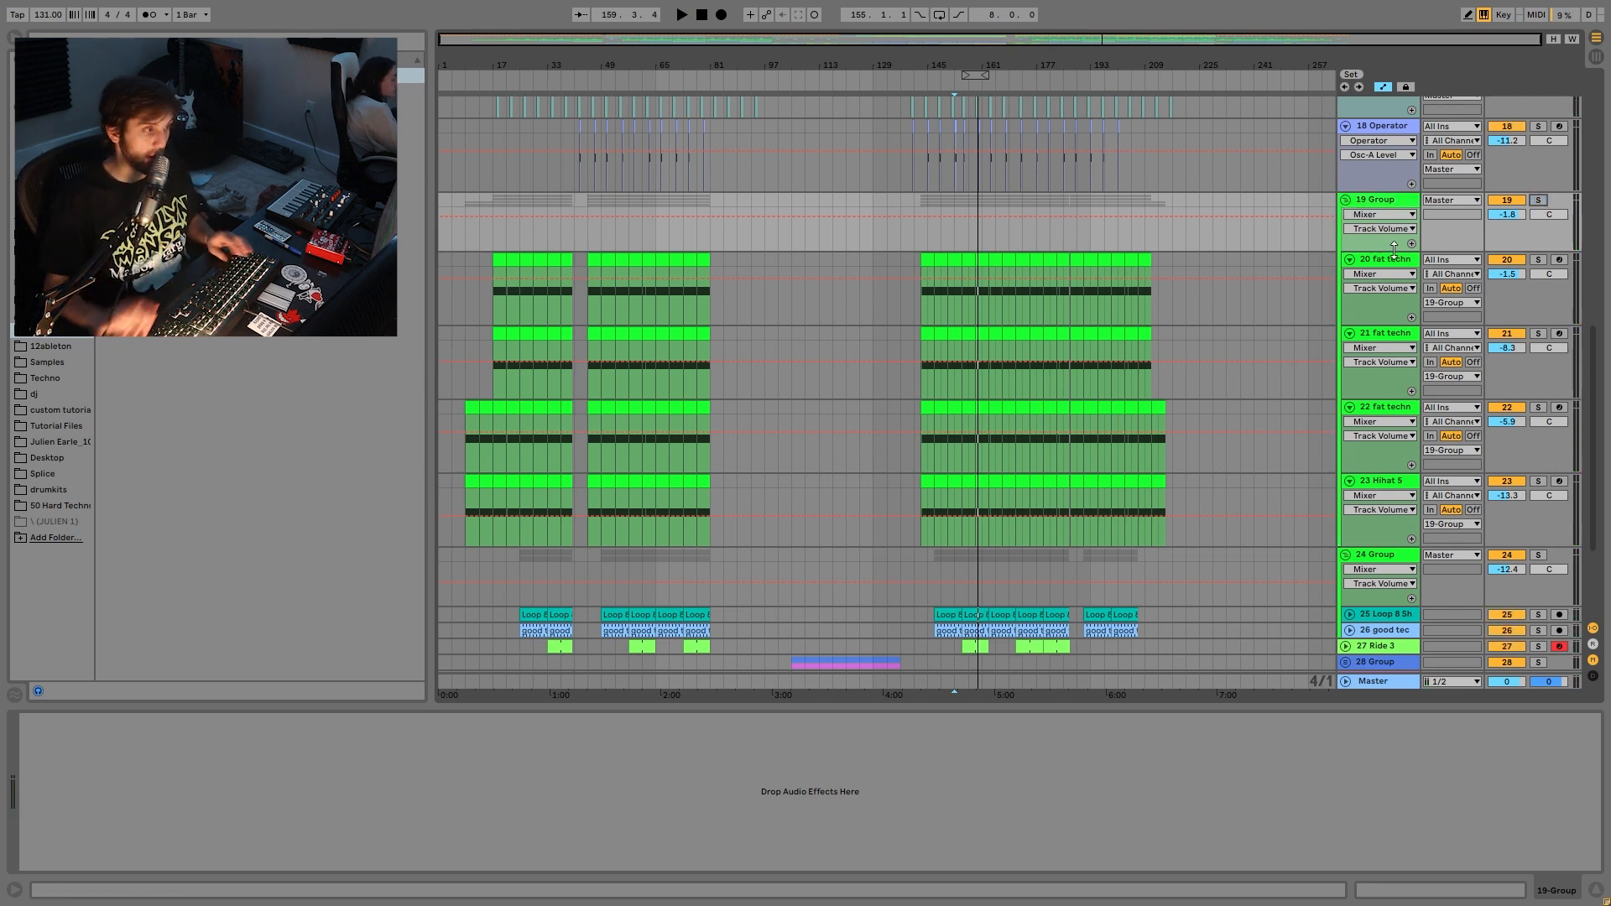
click(1370, 205)
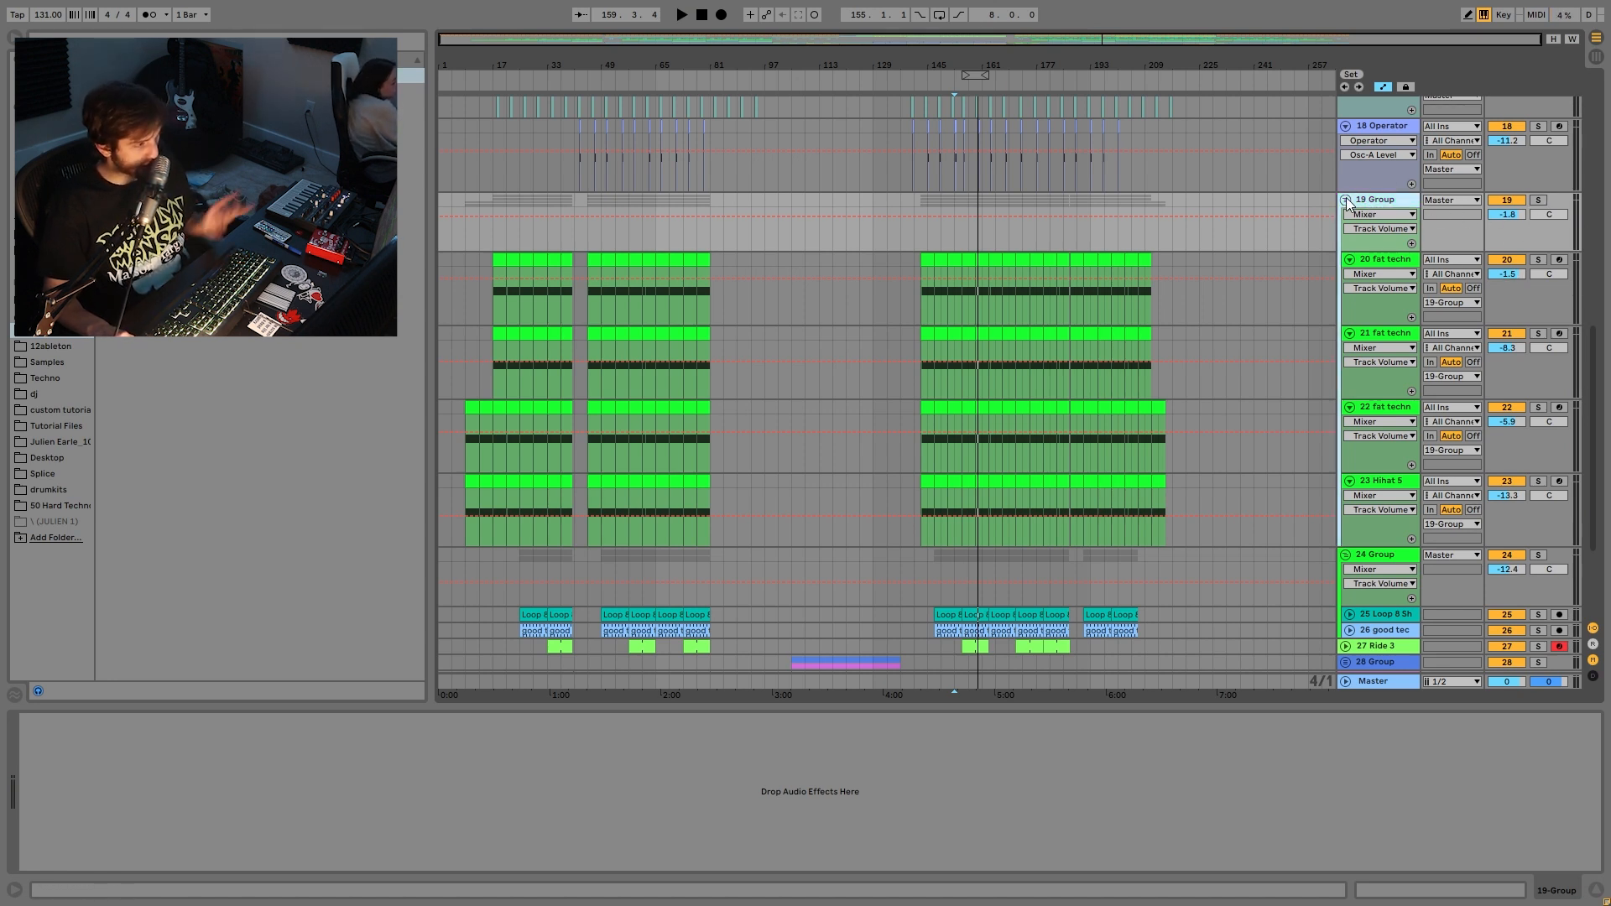
click(1346, 200)
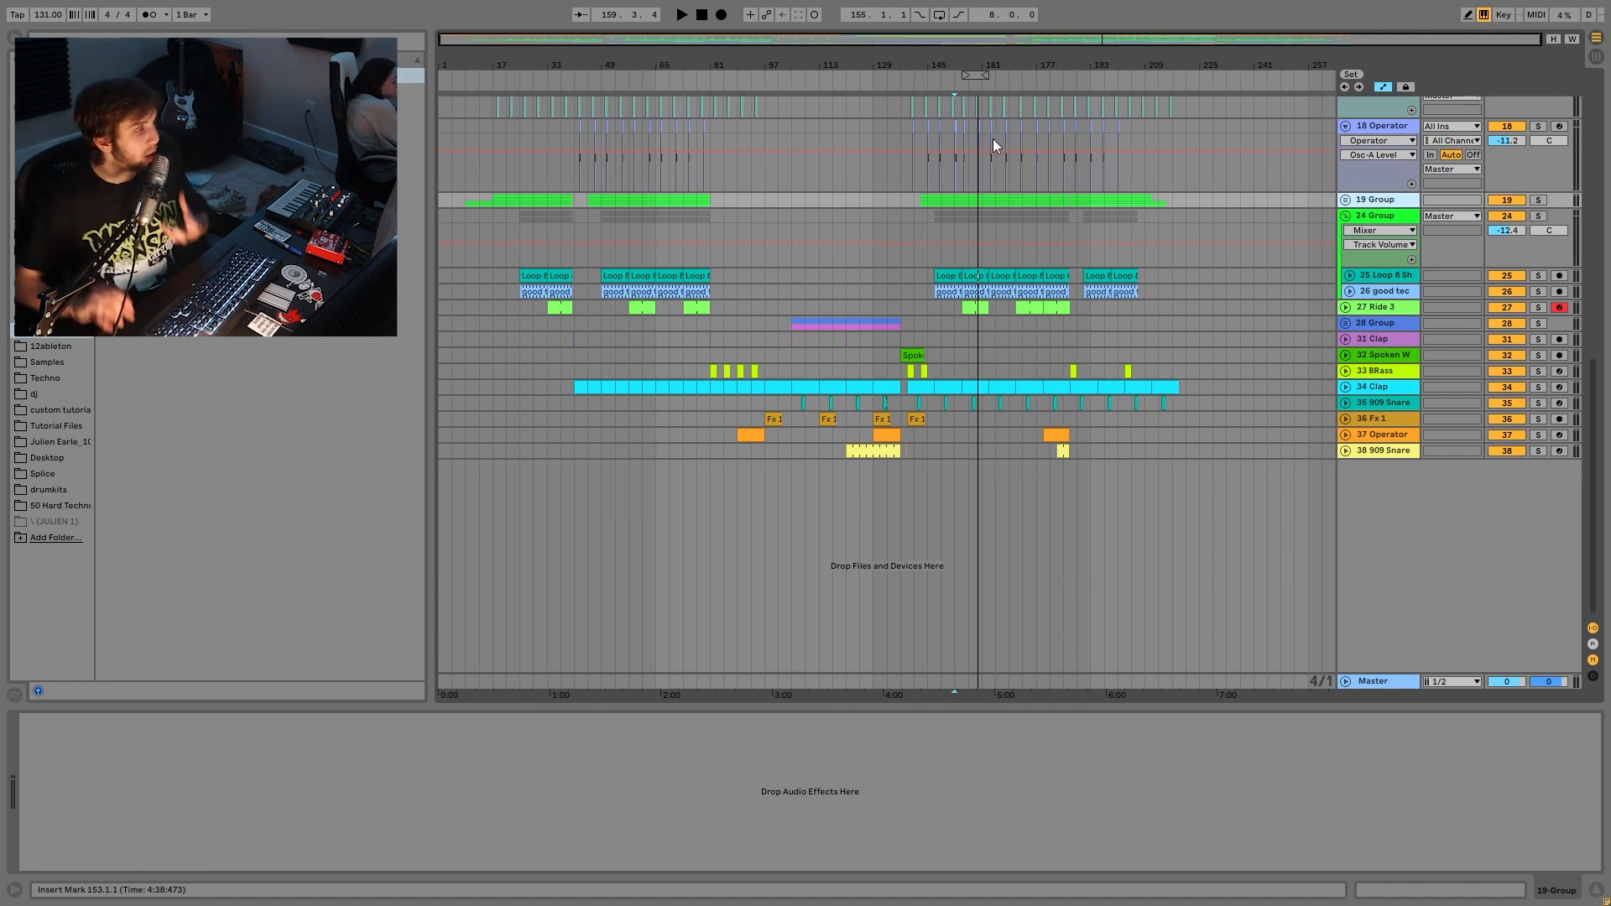
key(space)
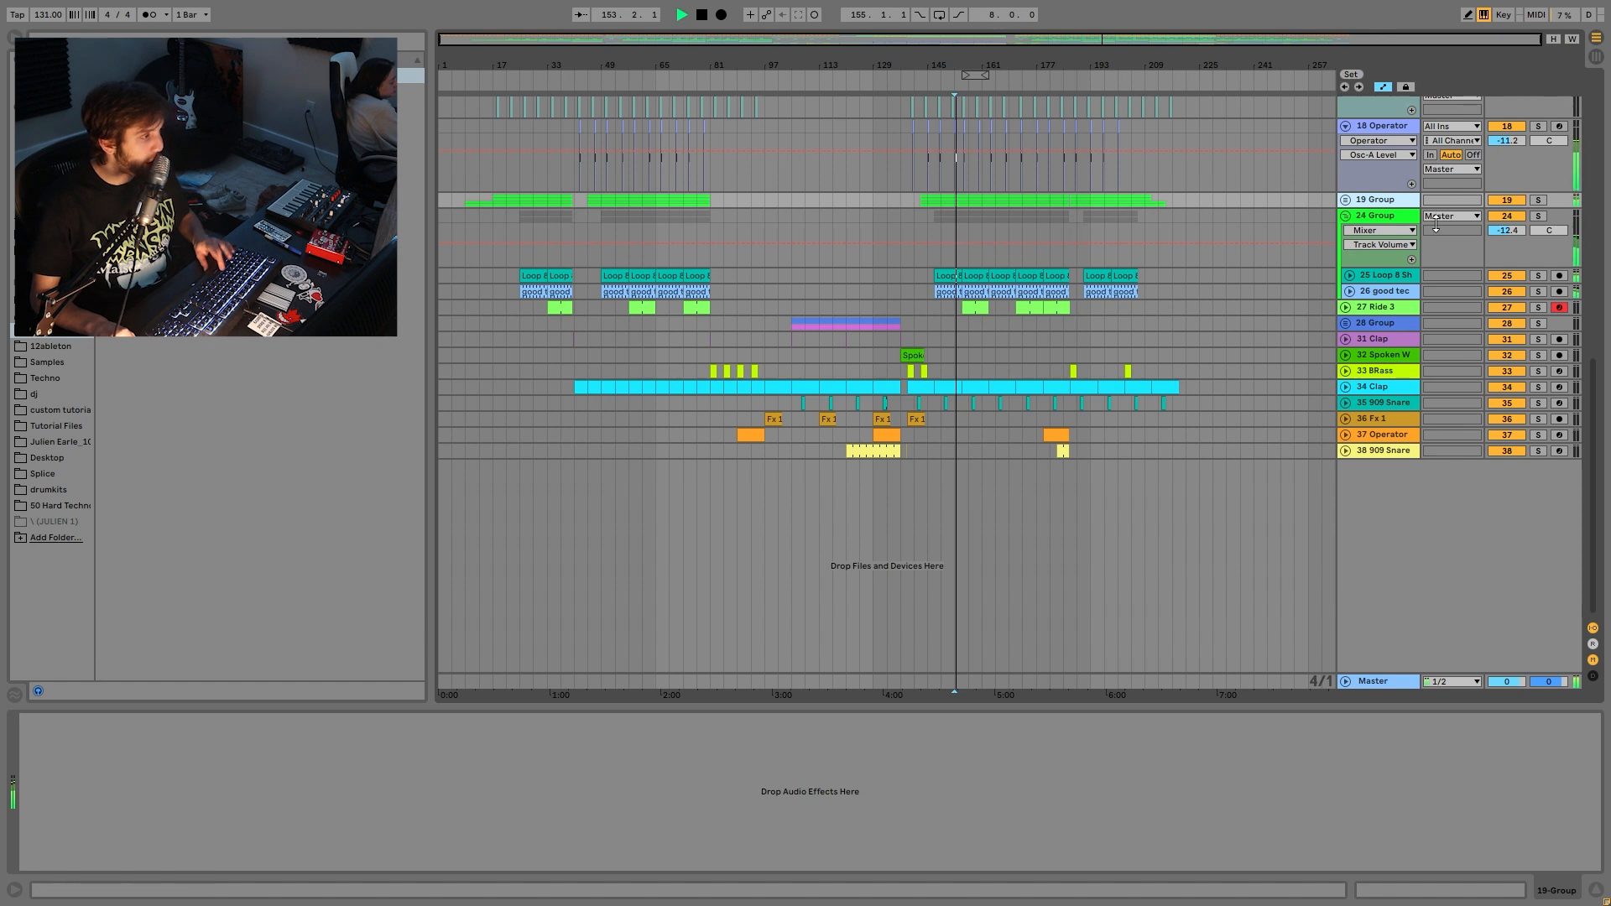
- Solo the 24 Group and track 25 in turn, unsolo them, then solo 27 Ride 3
click(1538, 216)
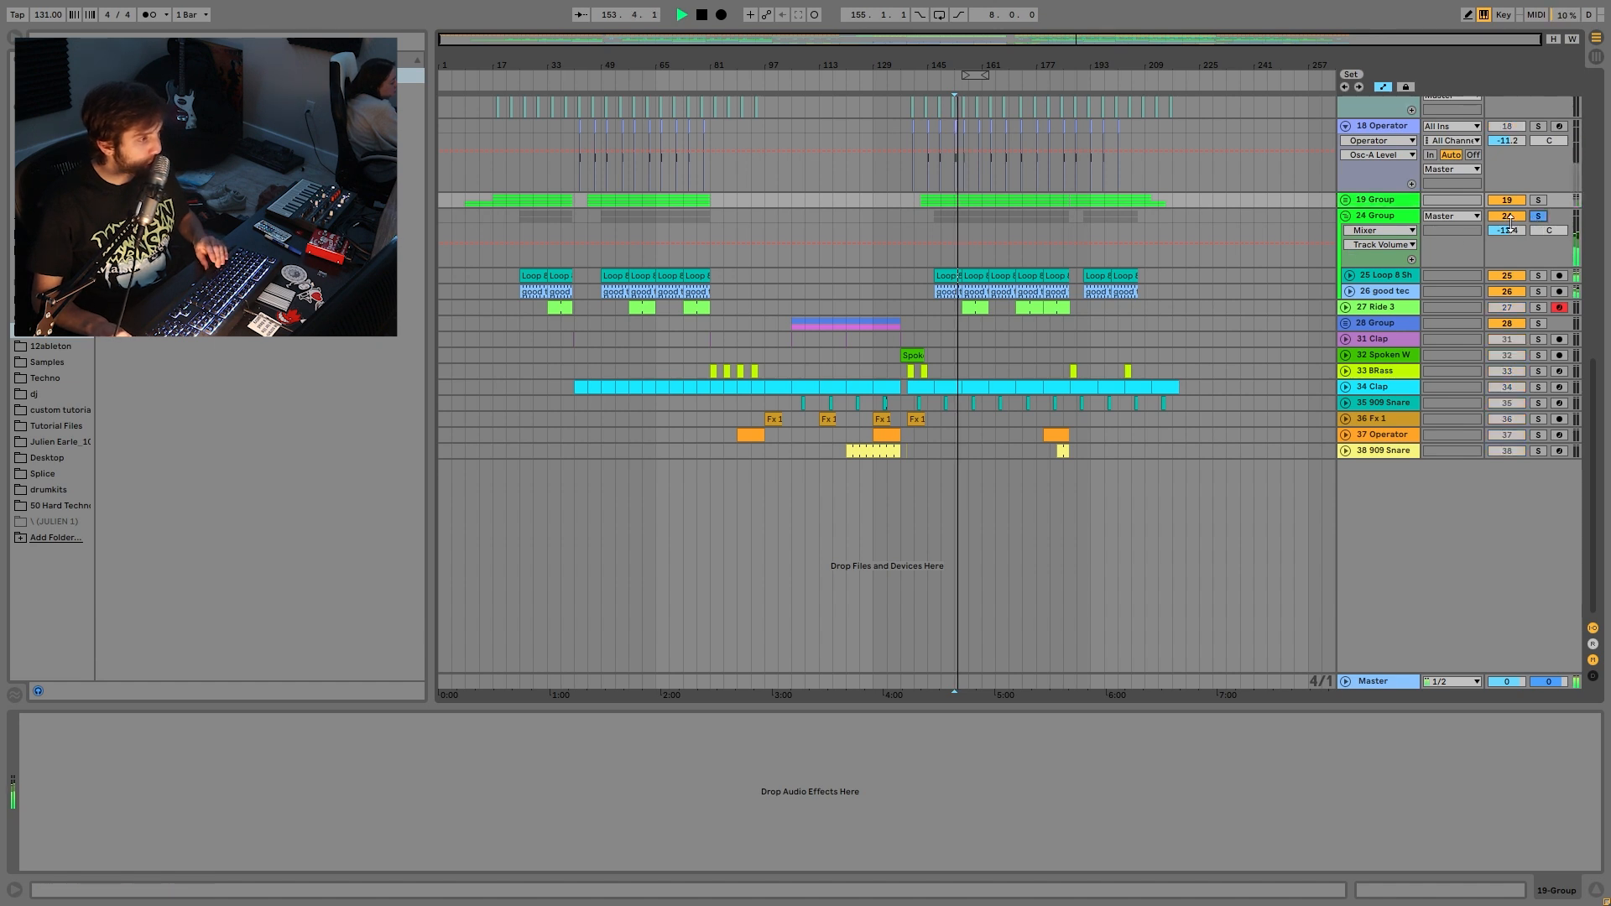
click(1391, 212)
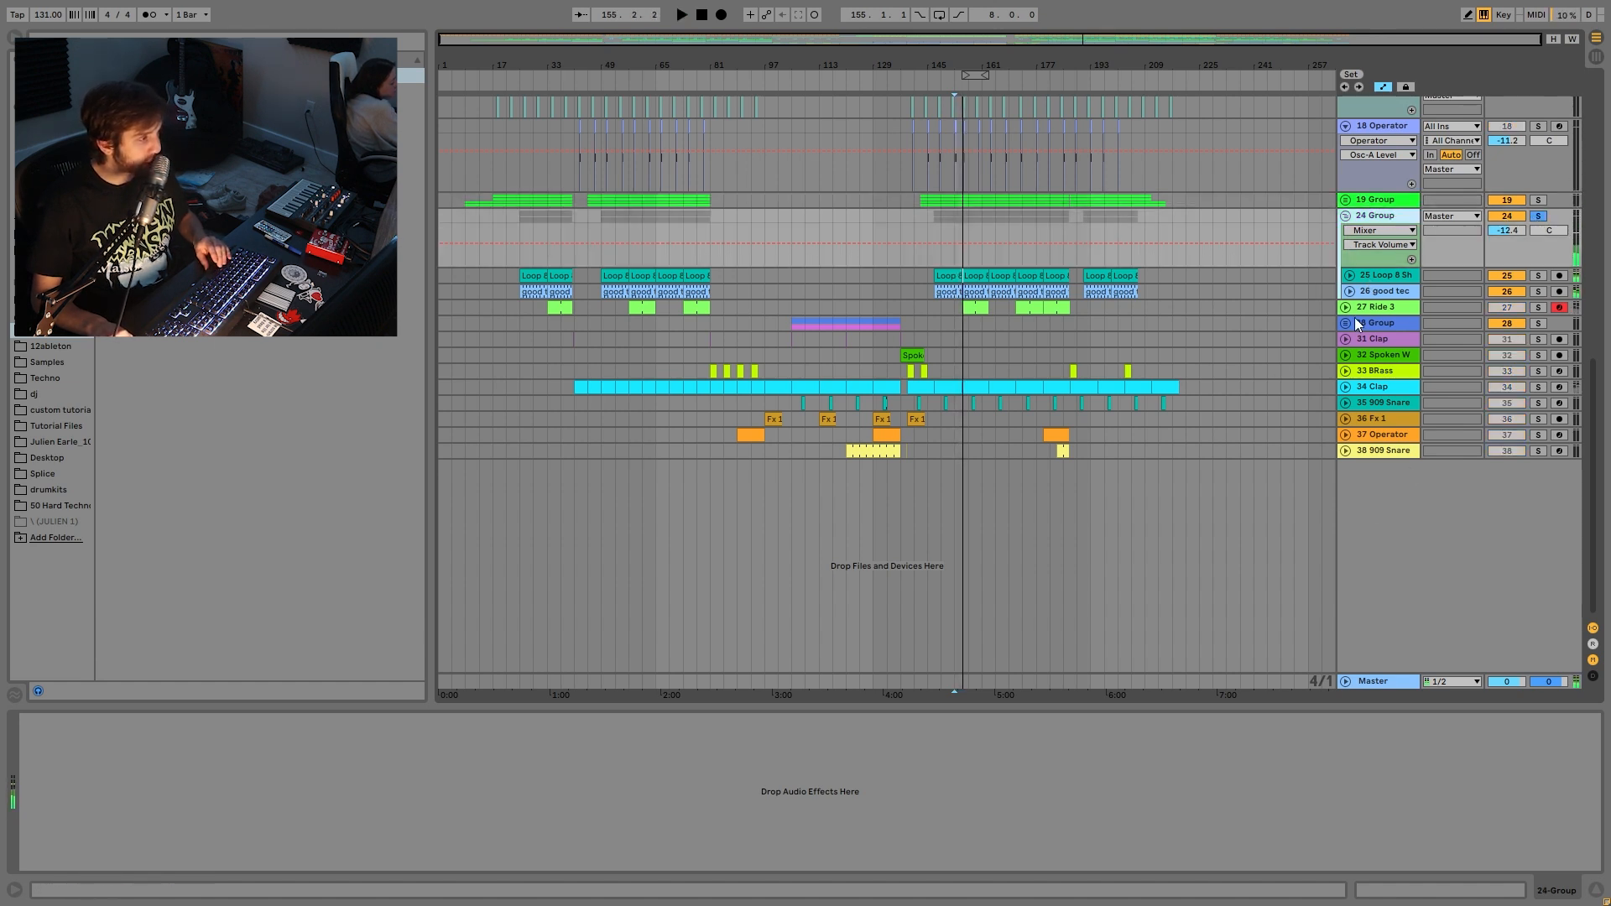
click(1350, 275)
click(1538, 275)
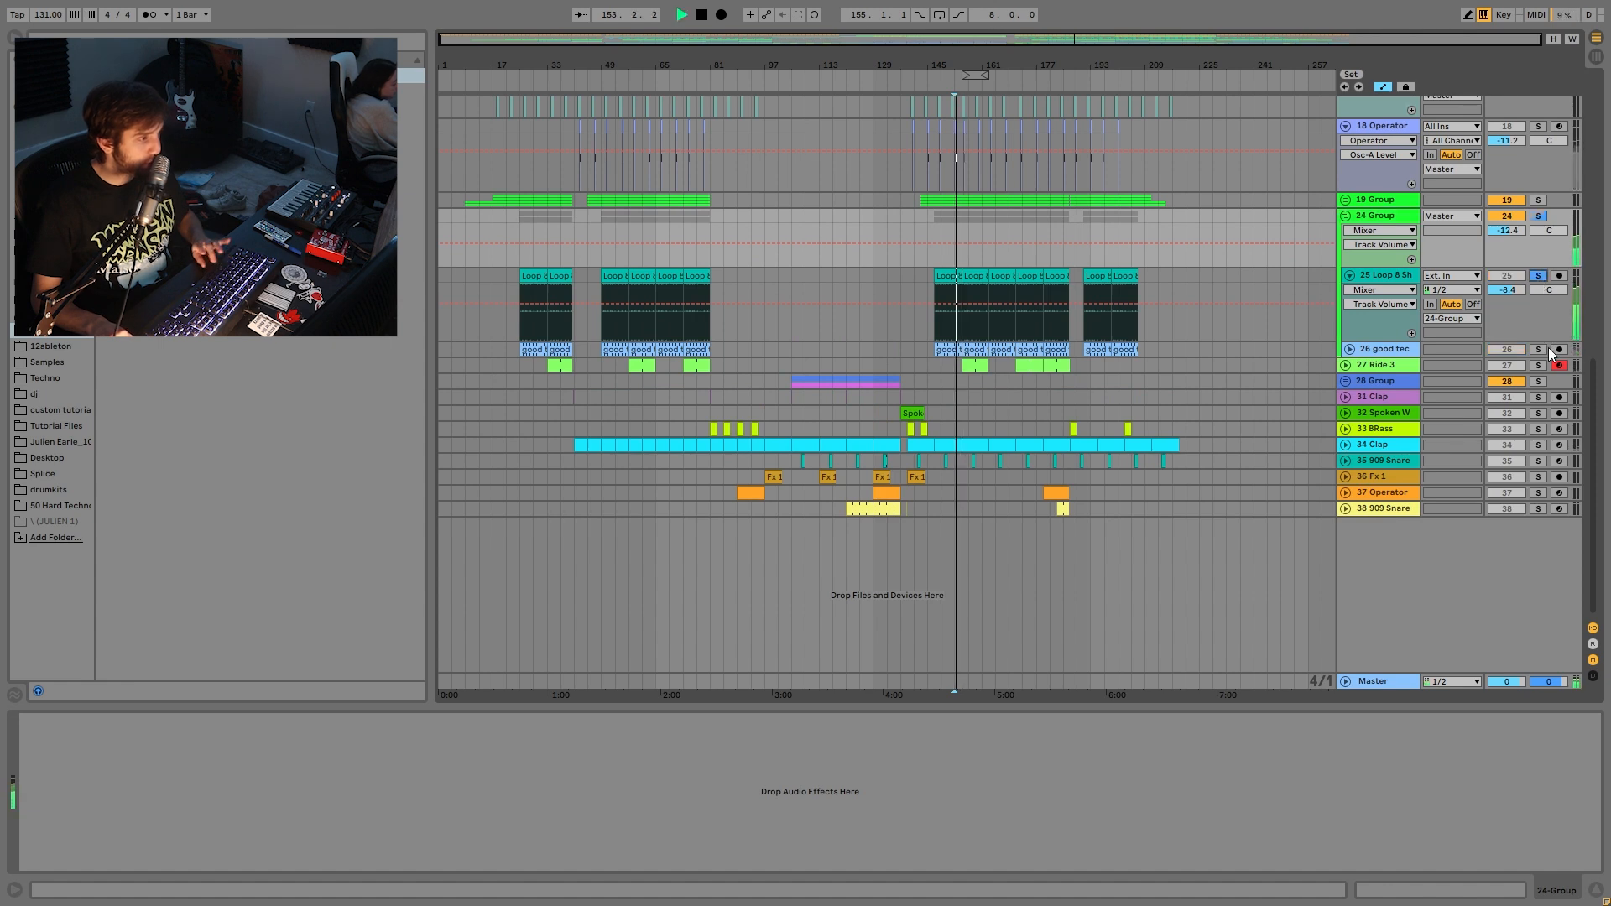
click(1541, 216)
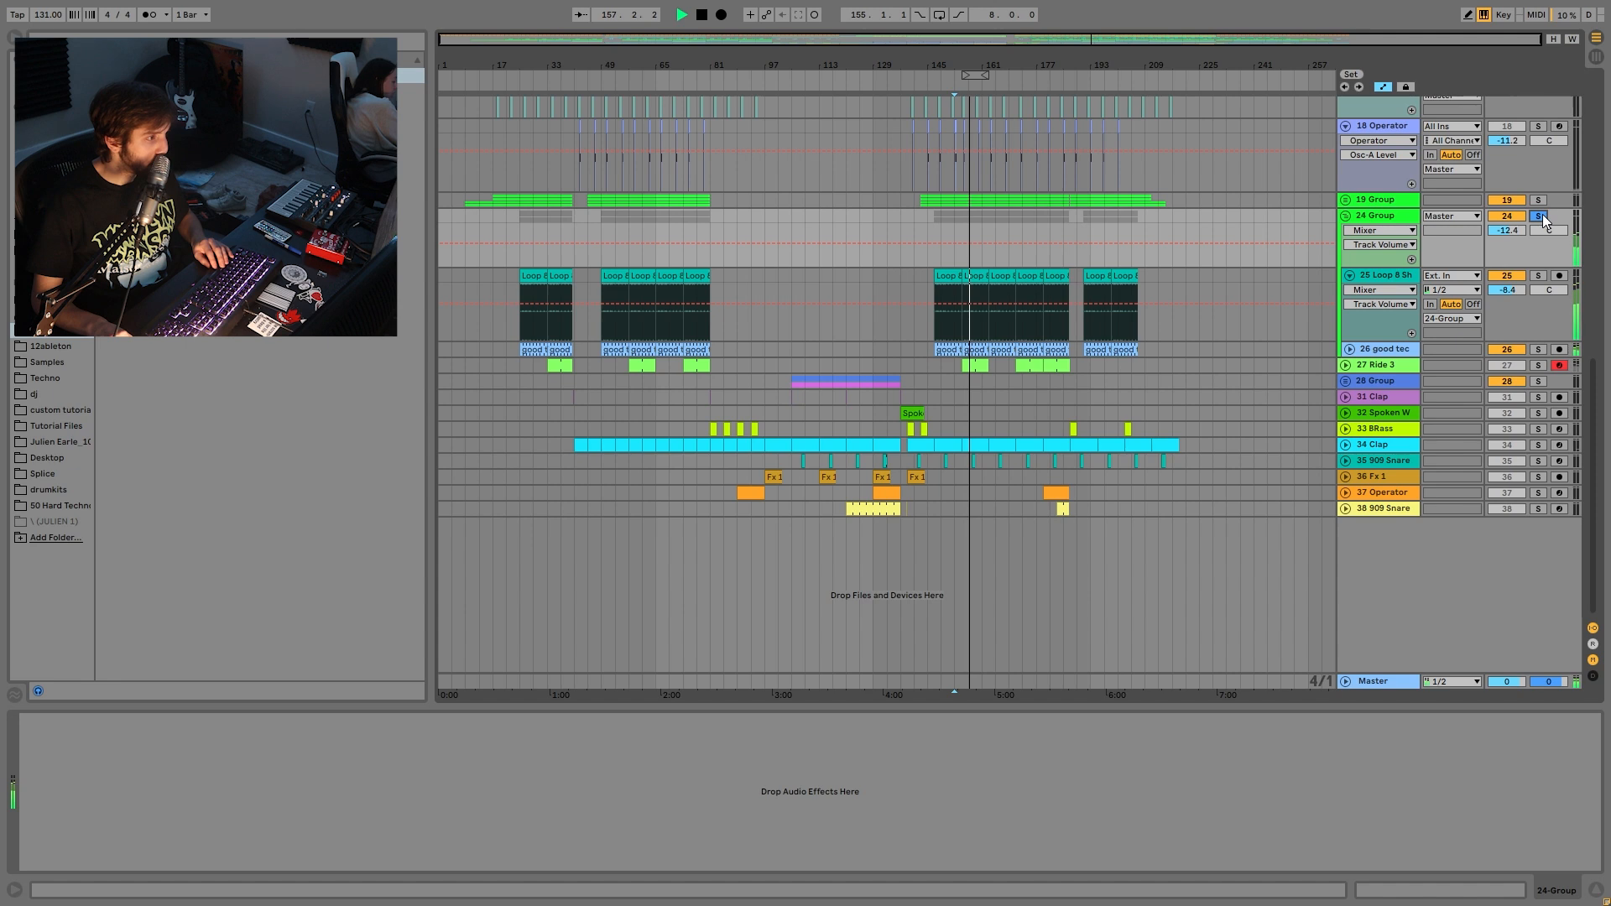
click(1542, 215)
click(1373, 220)
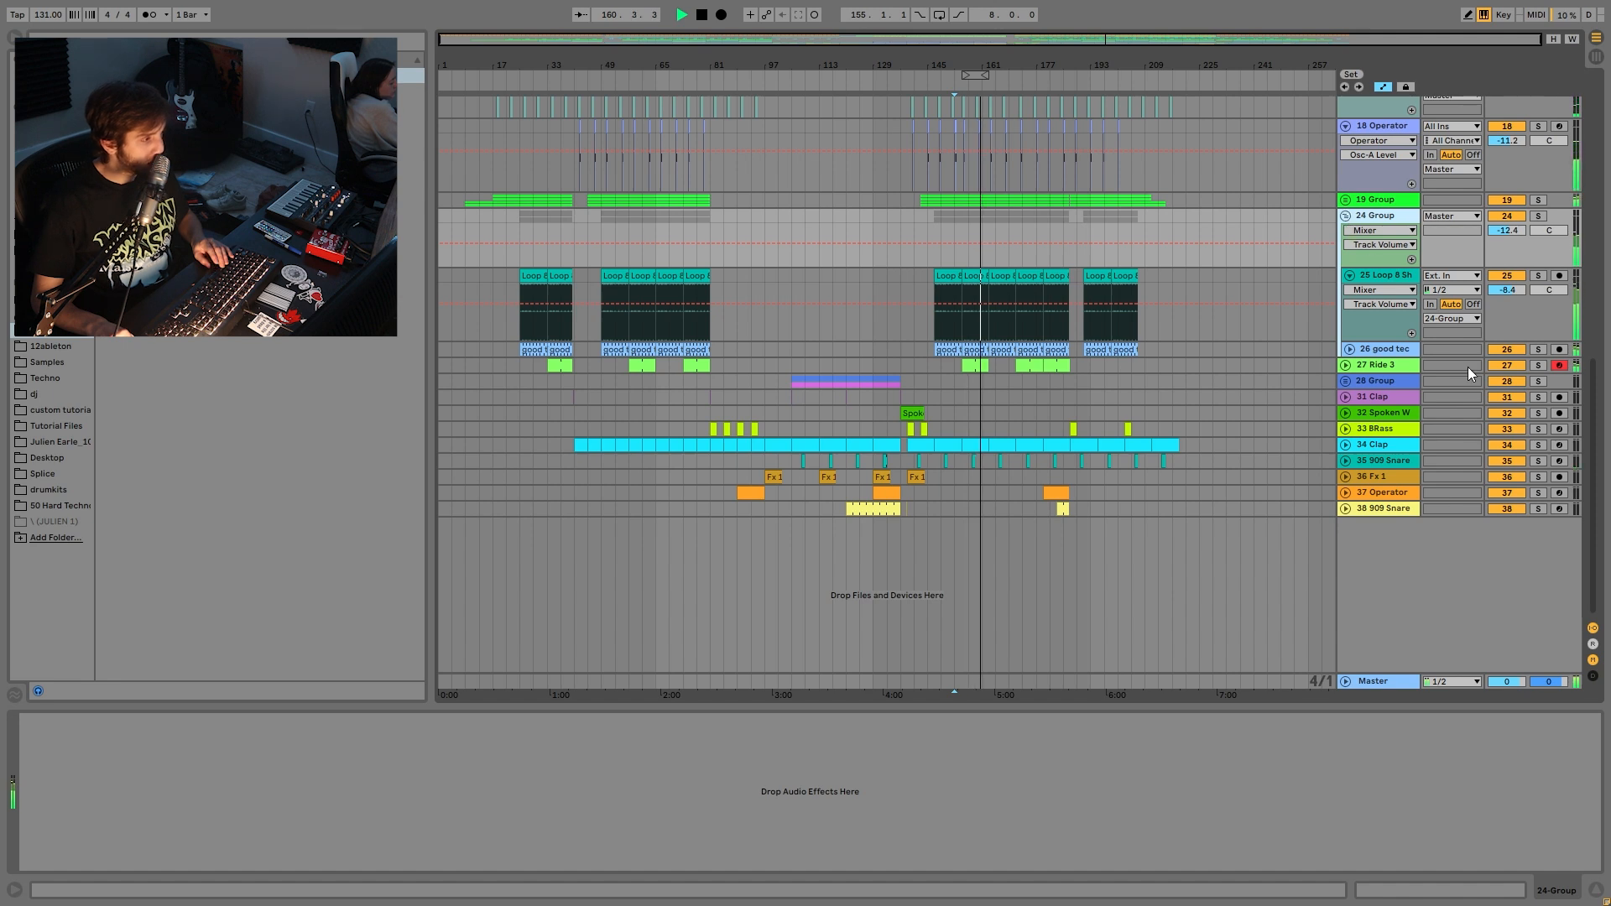
click(1538, 366)
- Unfold the Ride 3 track and audition one of its clips
click(1383, 366)
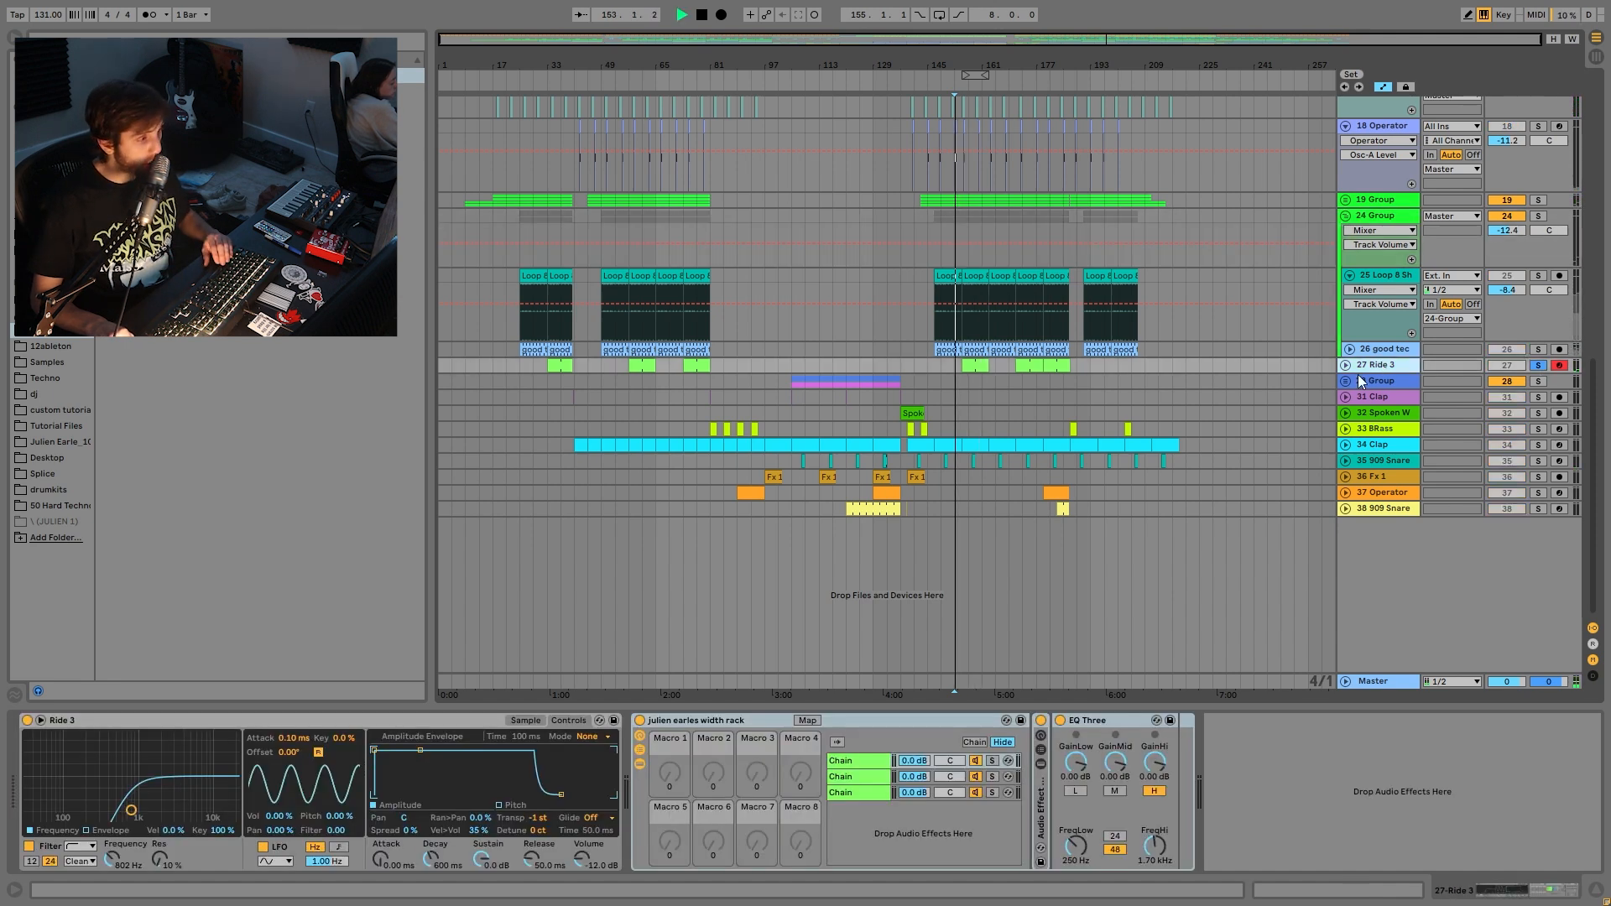
click(1345, 365)
click(975, 423)
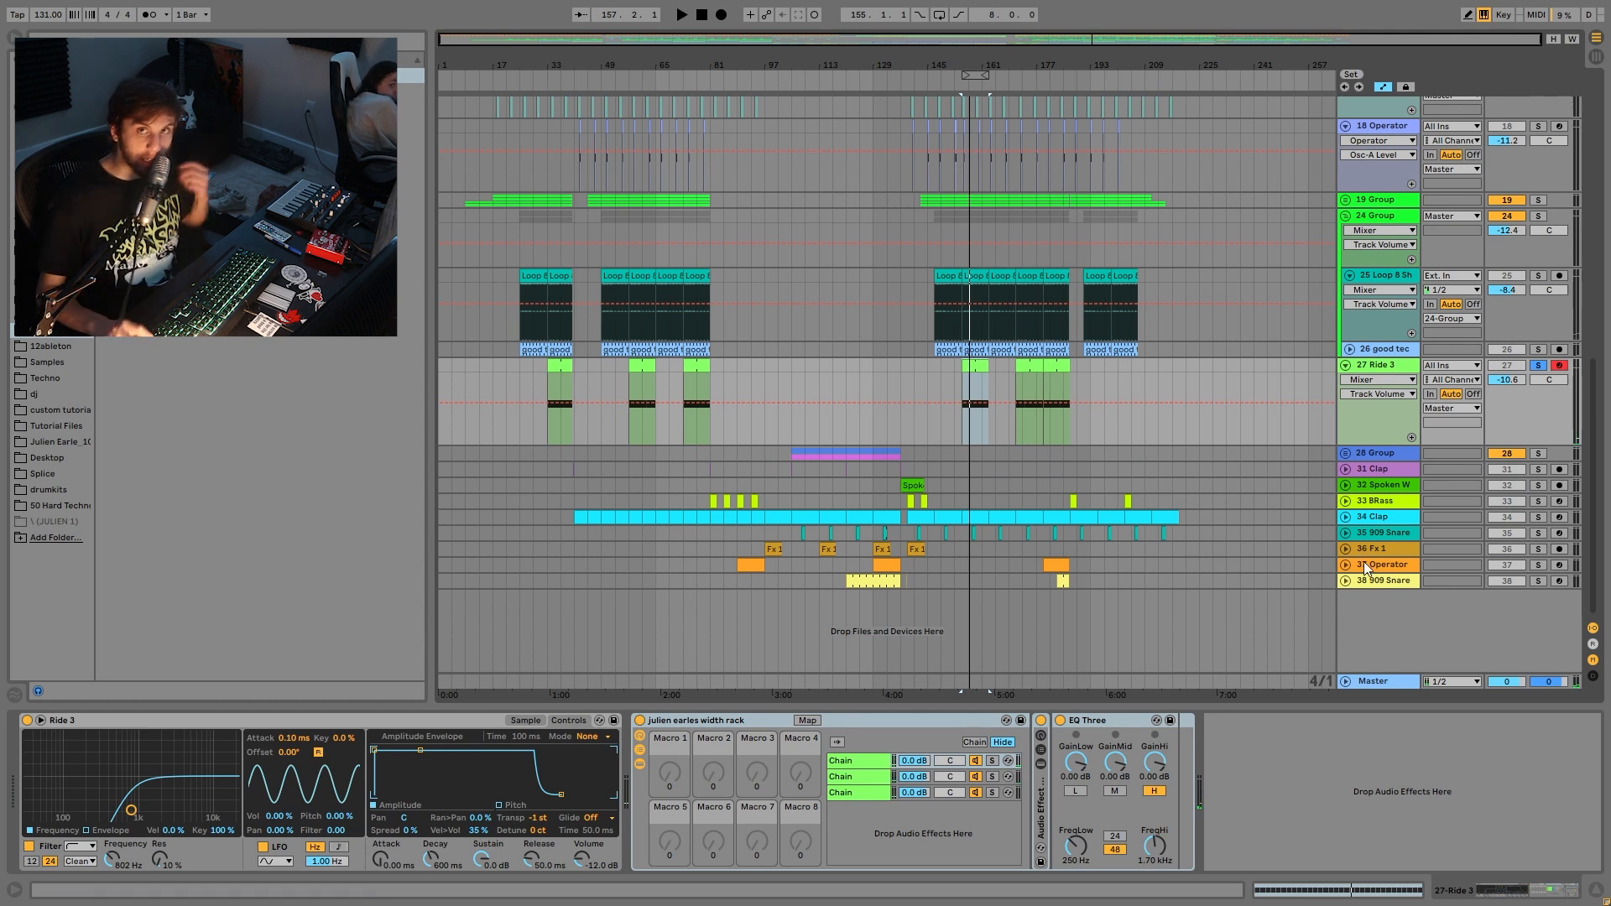
key(space)
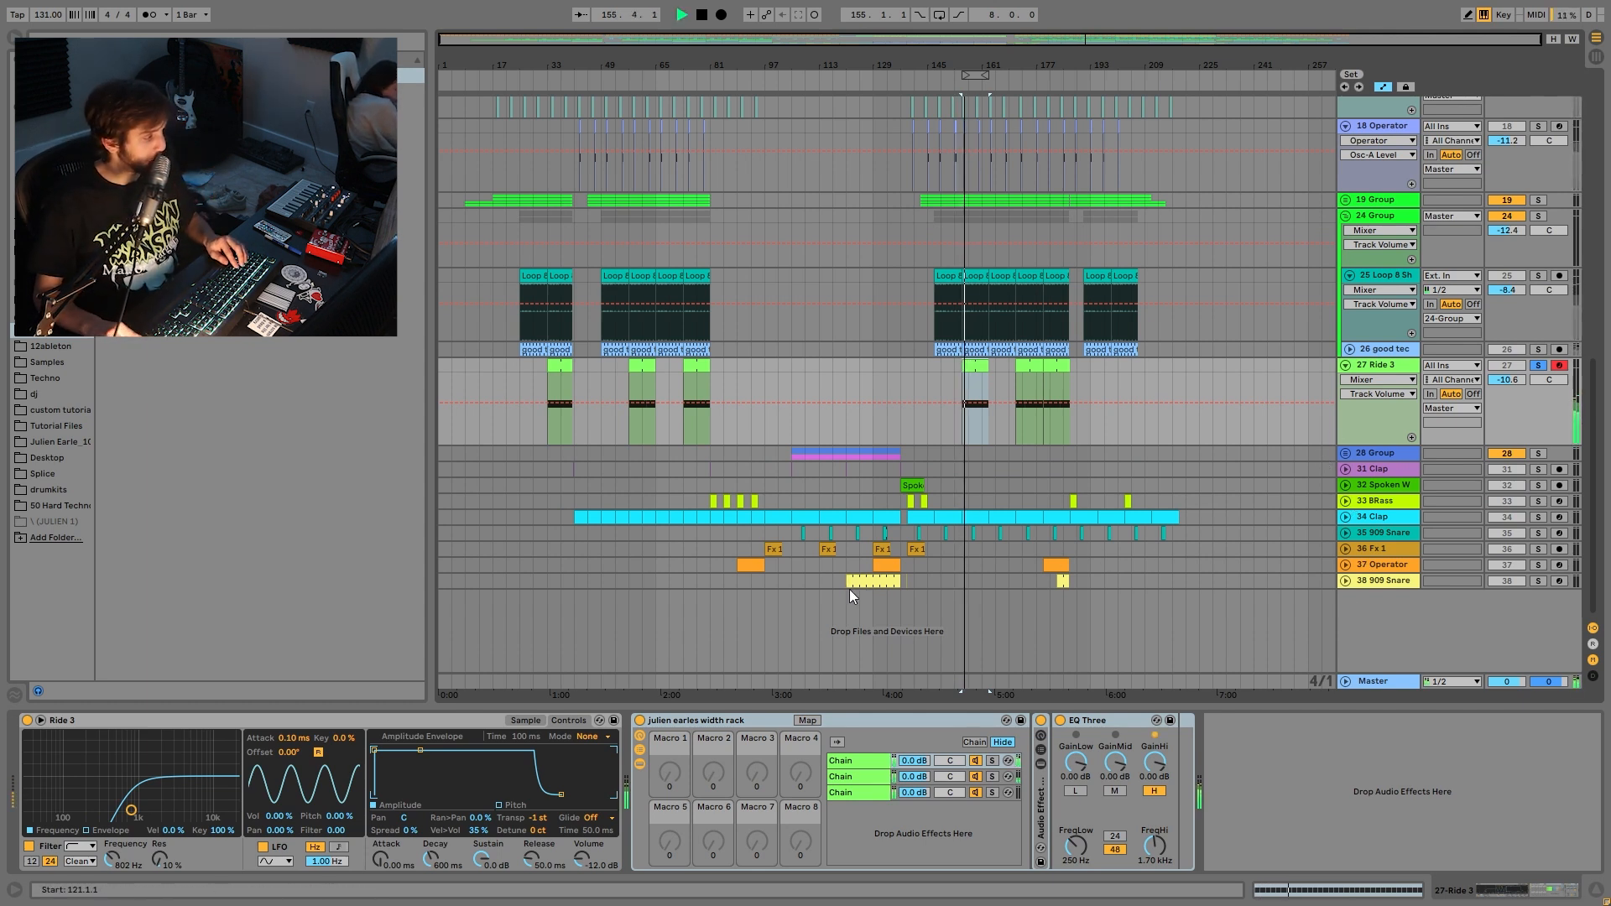
key(space)
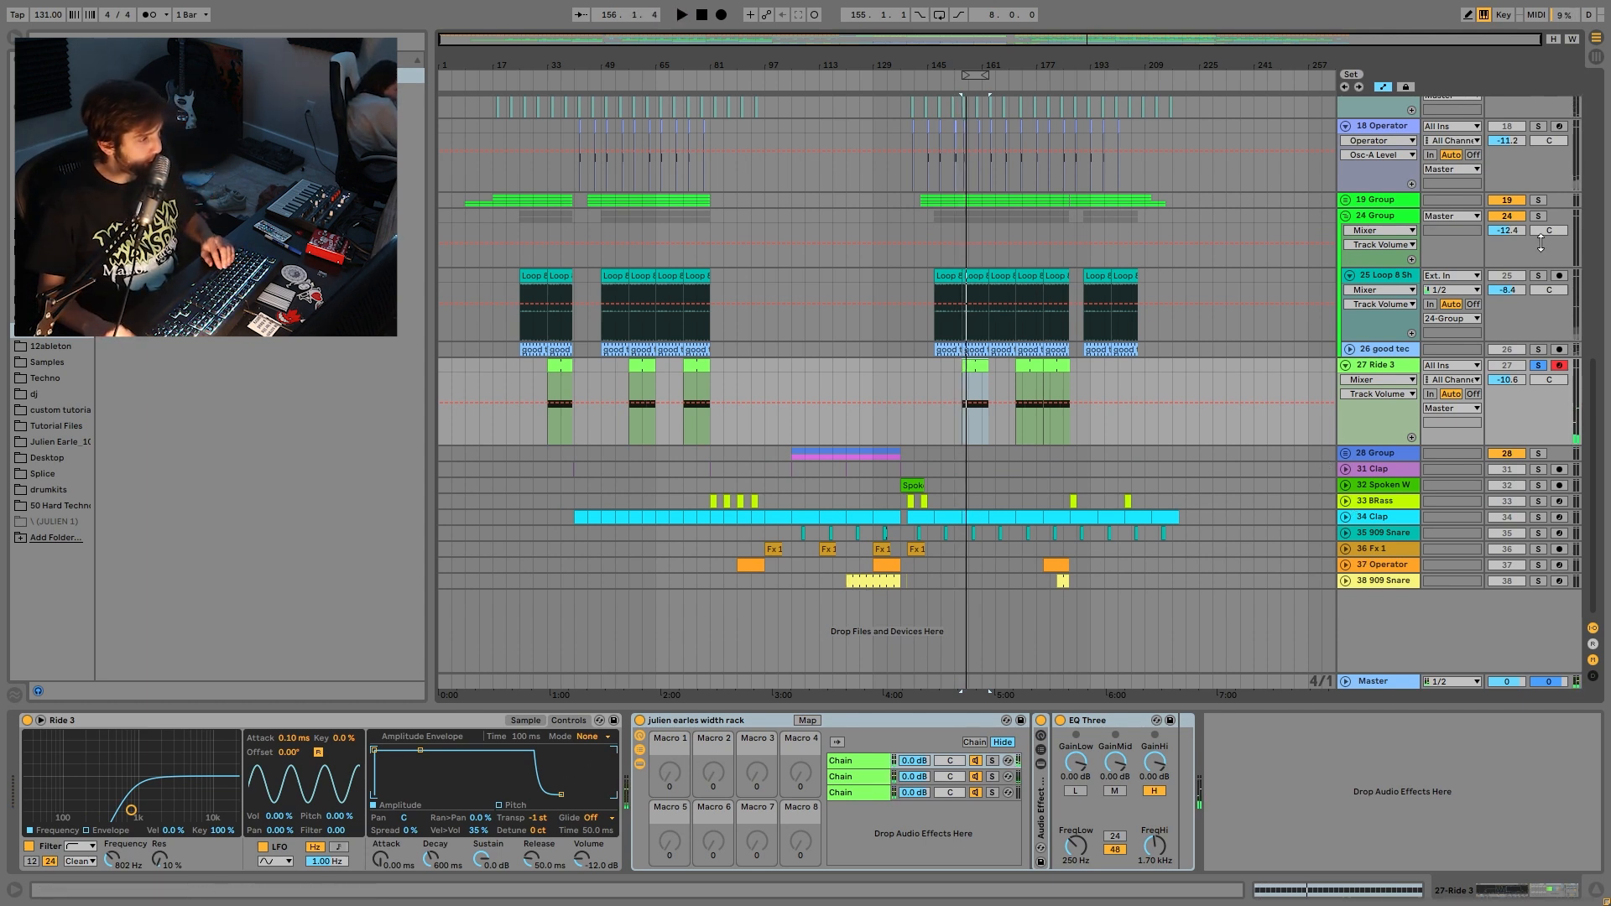
- Solo the 24 Group and the 19 Group and play them together
click(1538, 217)
key(space)
click(1539, 200)
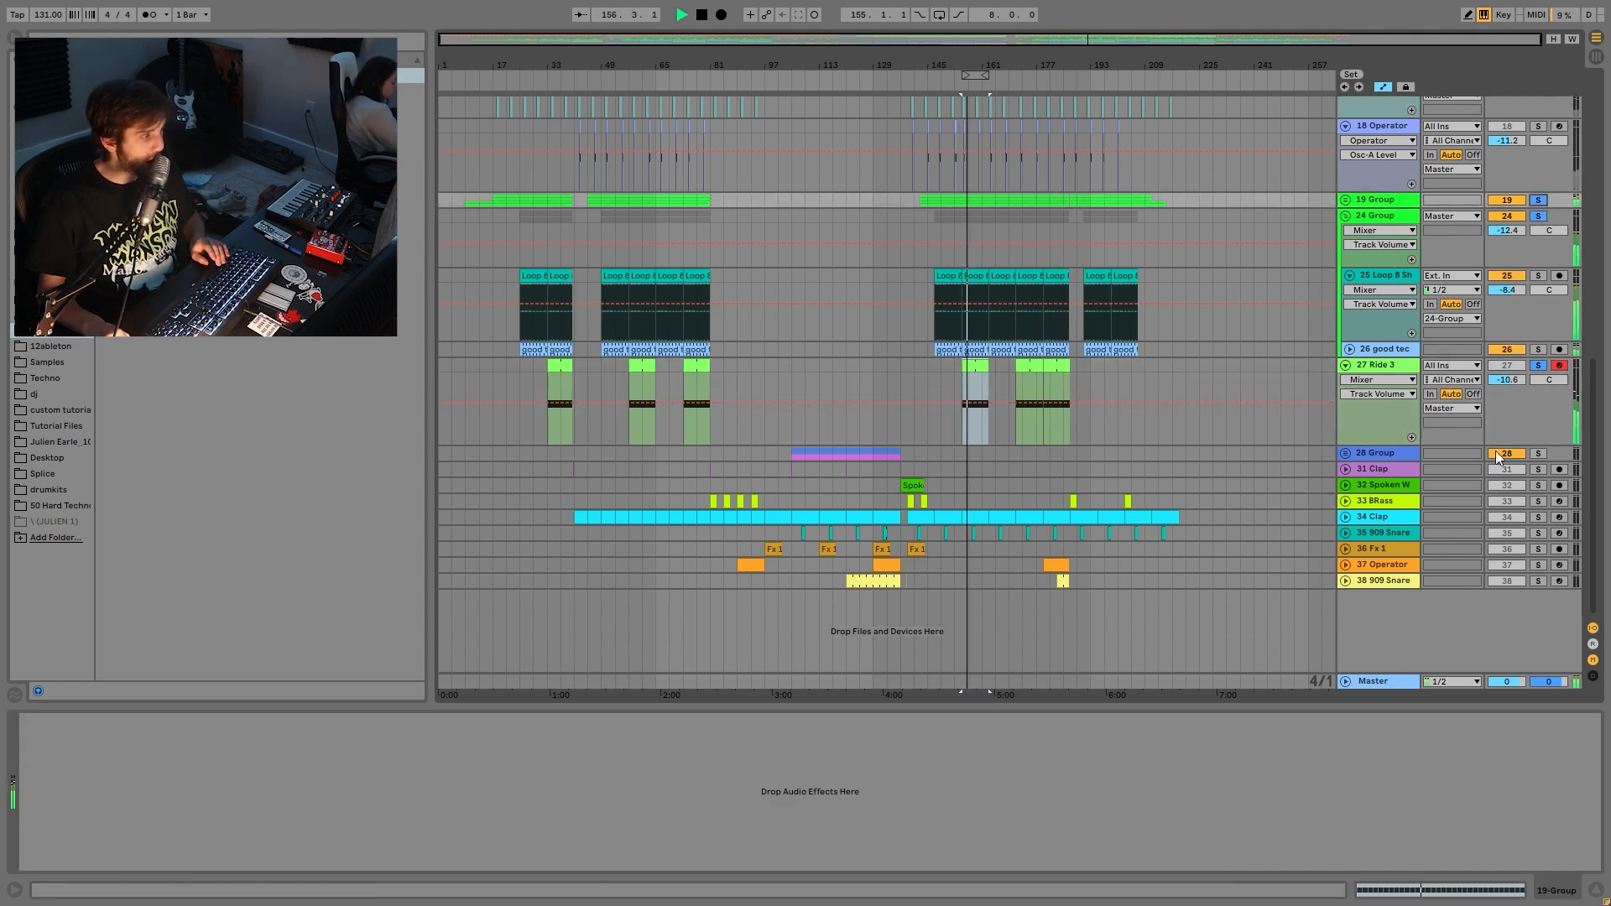
key(space)
- Solo only the 28 Group, show its devices, and play from bar 121
click(1538, 453)
click(1369, 452)
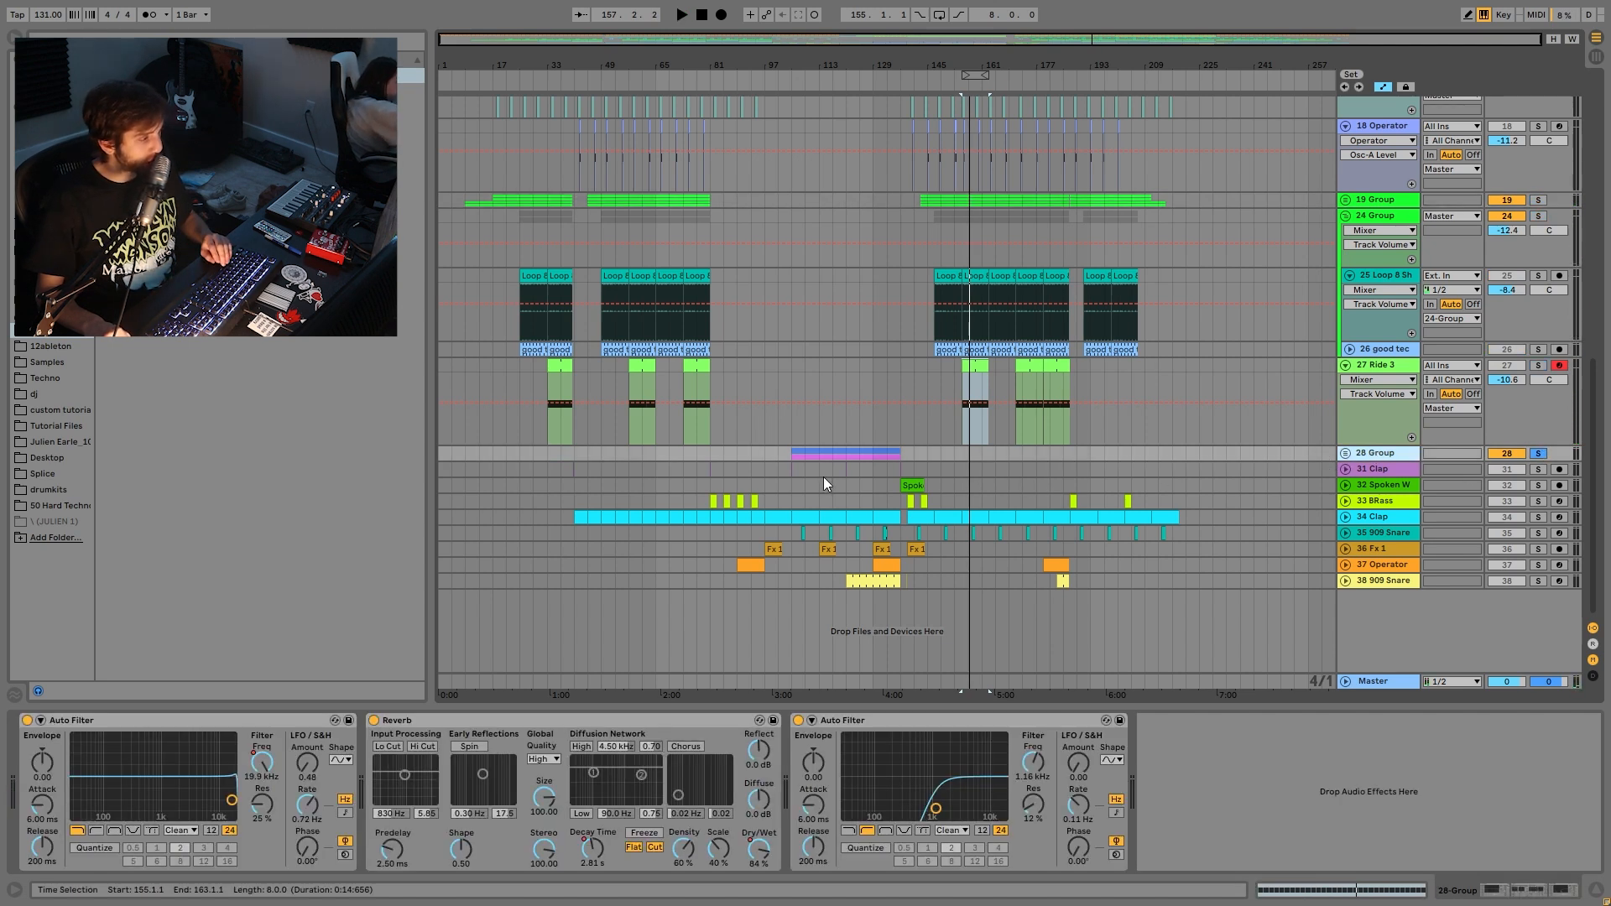
click(848, 453)
key(space)
- Unfold the 28 Group to reveal its hihats, unsolo it, and fold it back up
click(1345, 453)
key(space)
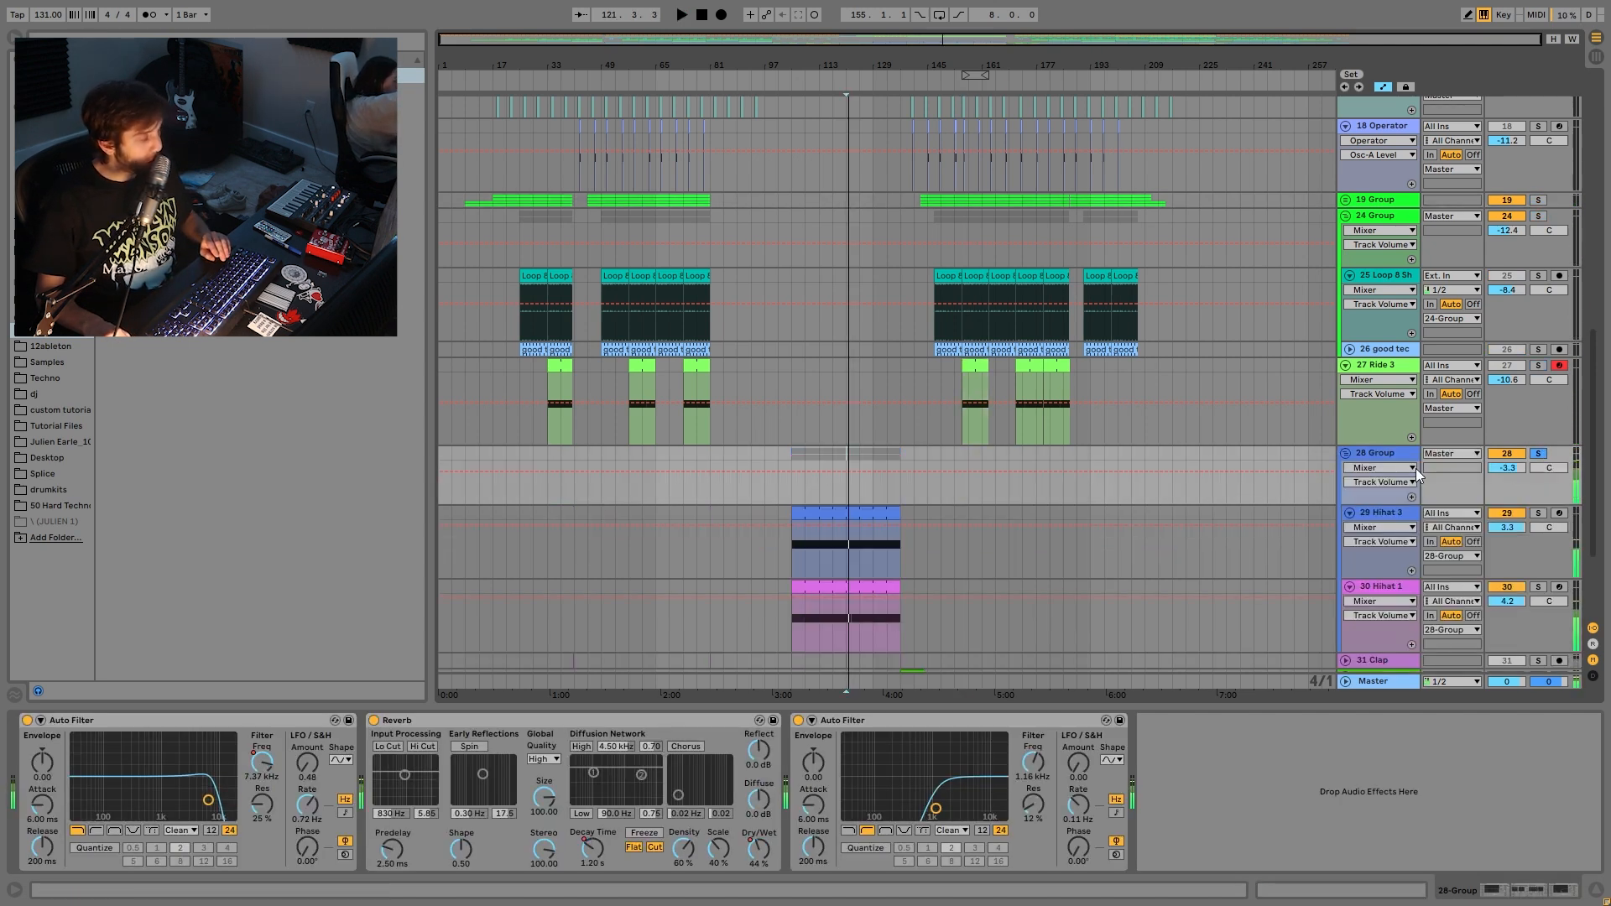
scroll(1357, 537, down, 2)
key(space)
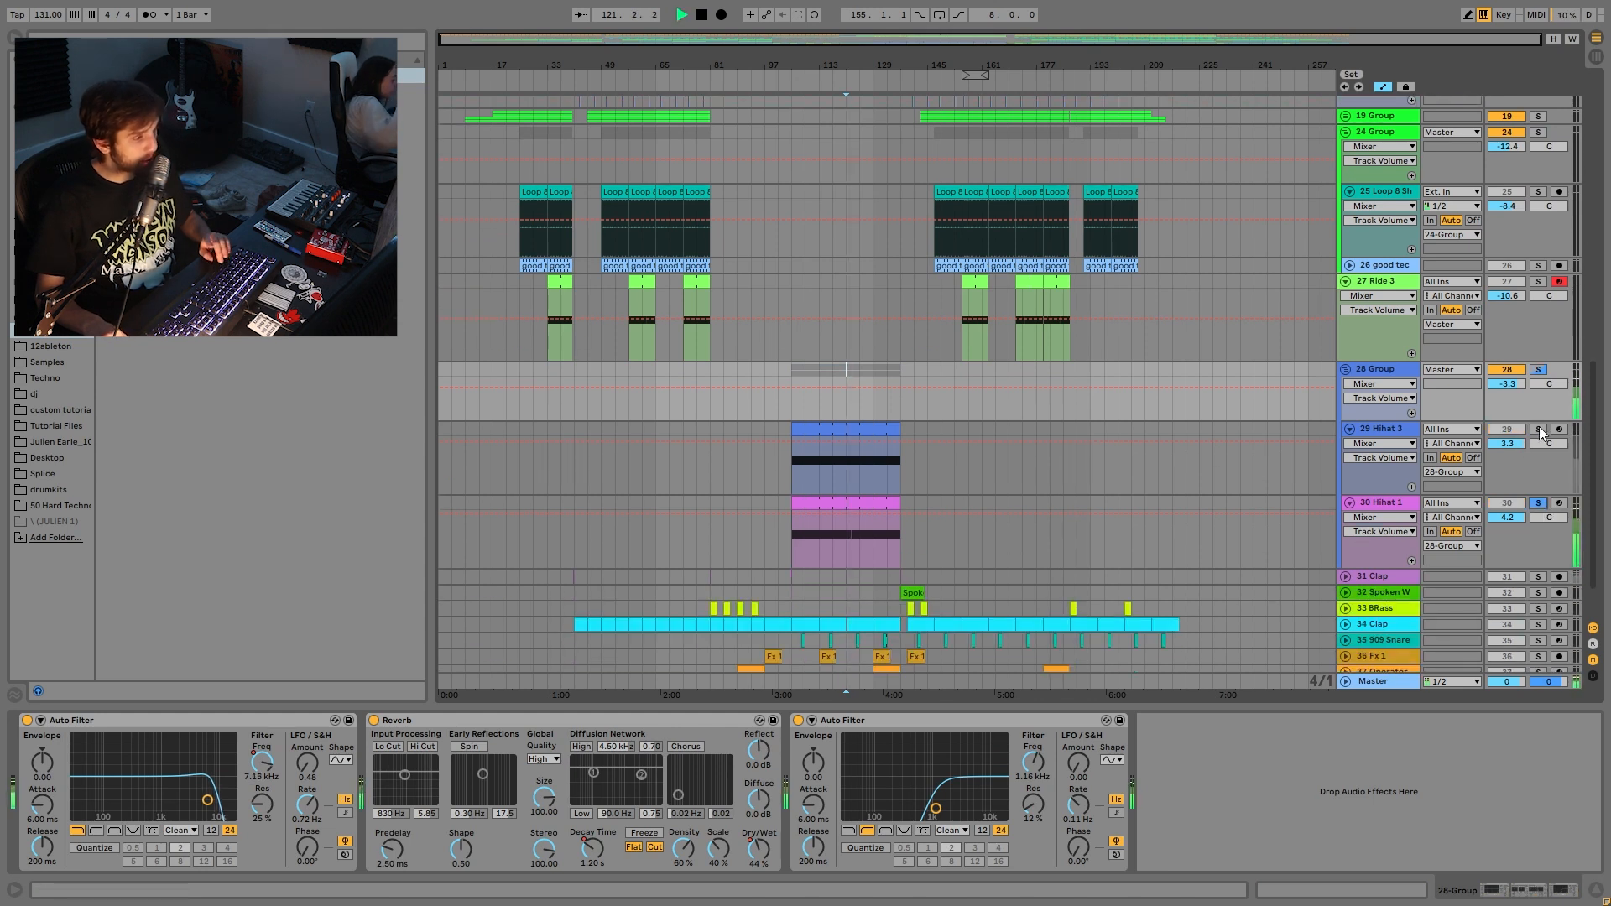
click(1540, 370)
click(1371, 368)
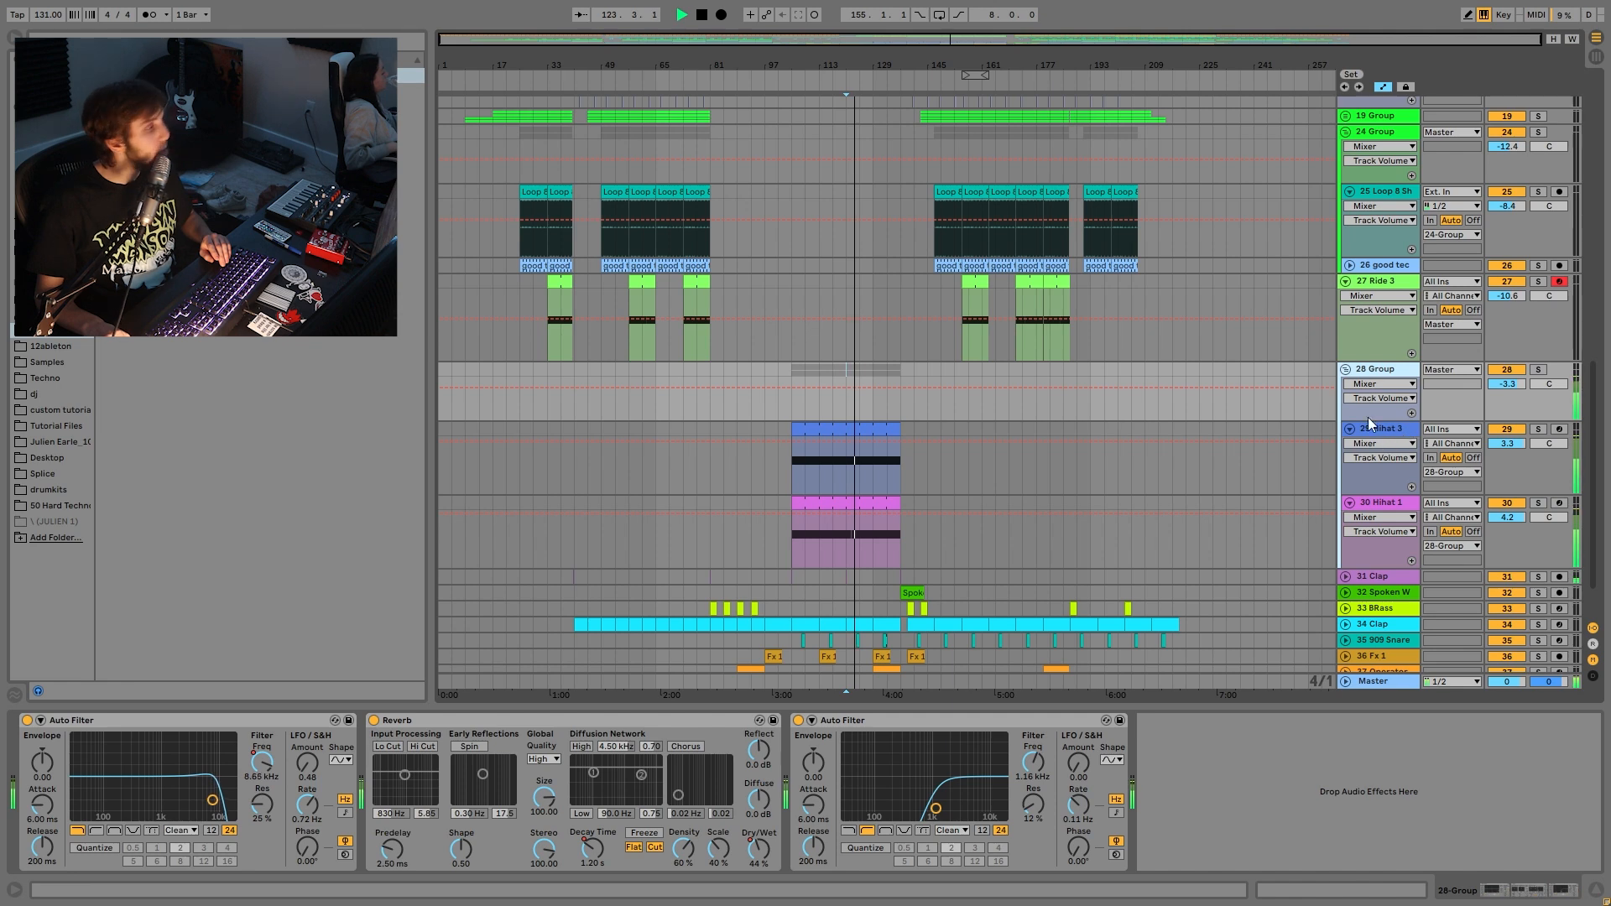
click(1345, 370)
key(space)
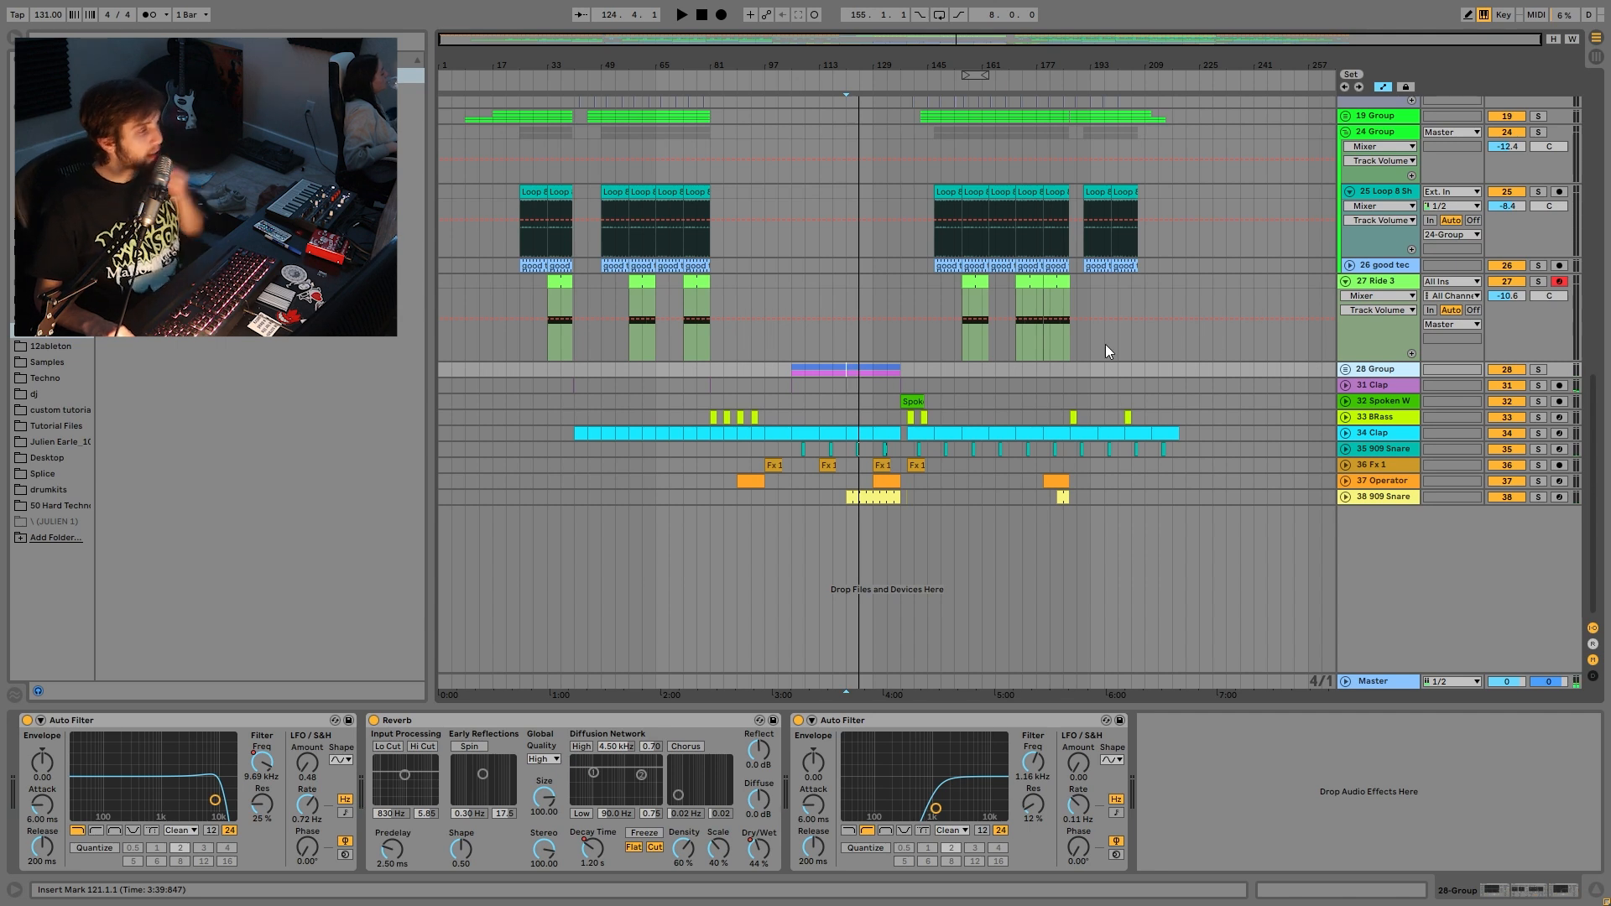
- Play the arrangement from the Ride 3 lane around bar 125
click(1508, 370)
click(793, 370)
key(space)
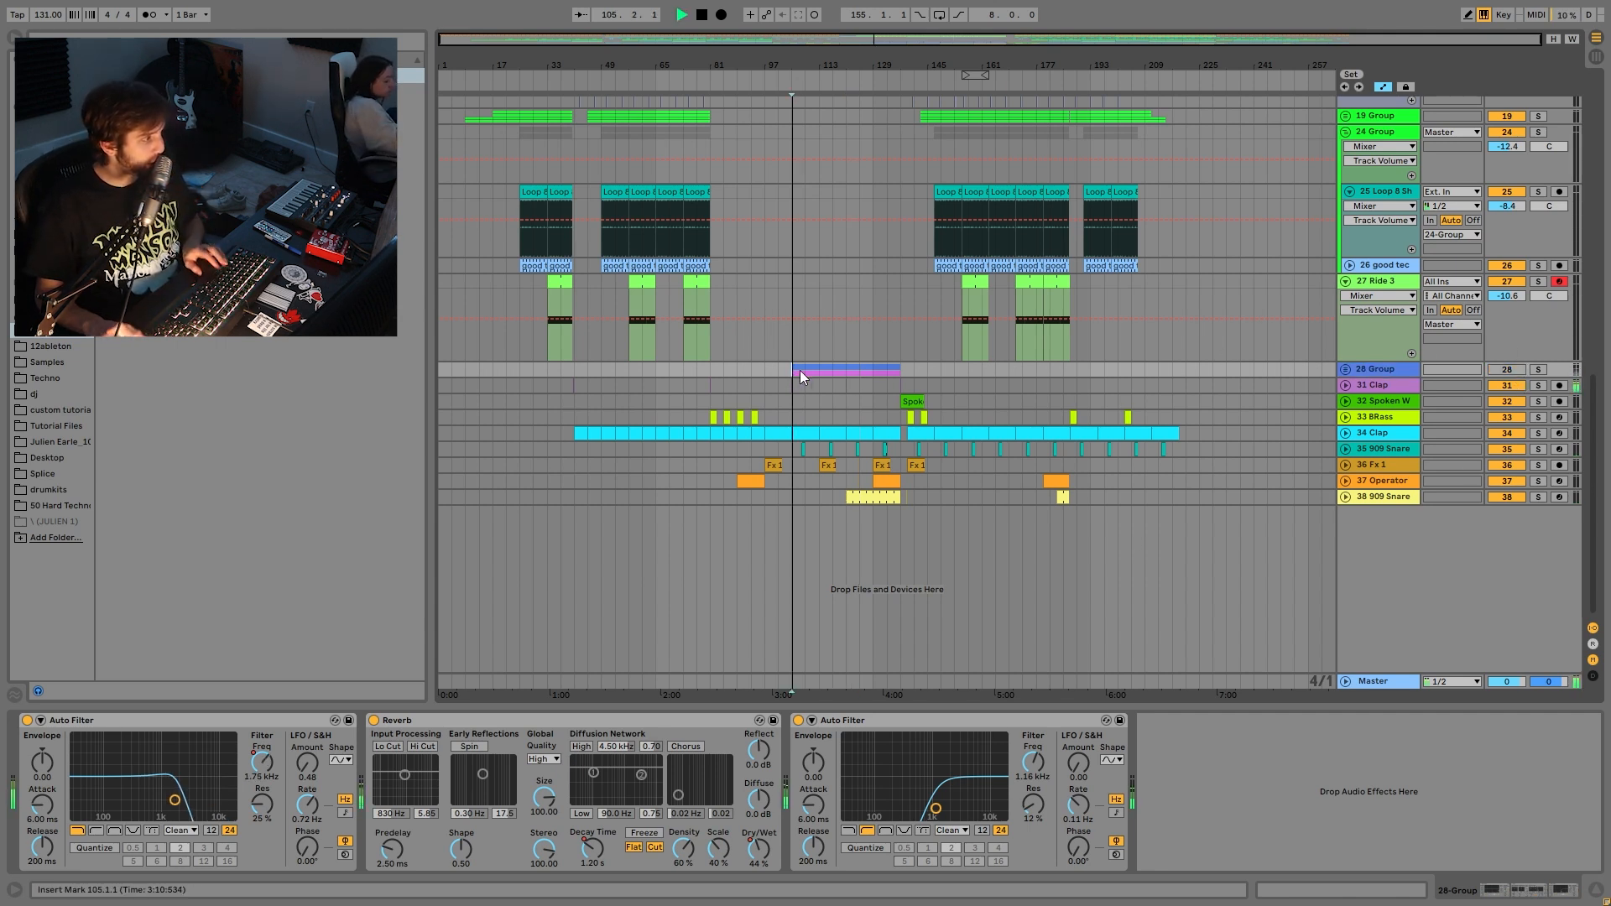
click(855, 354)
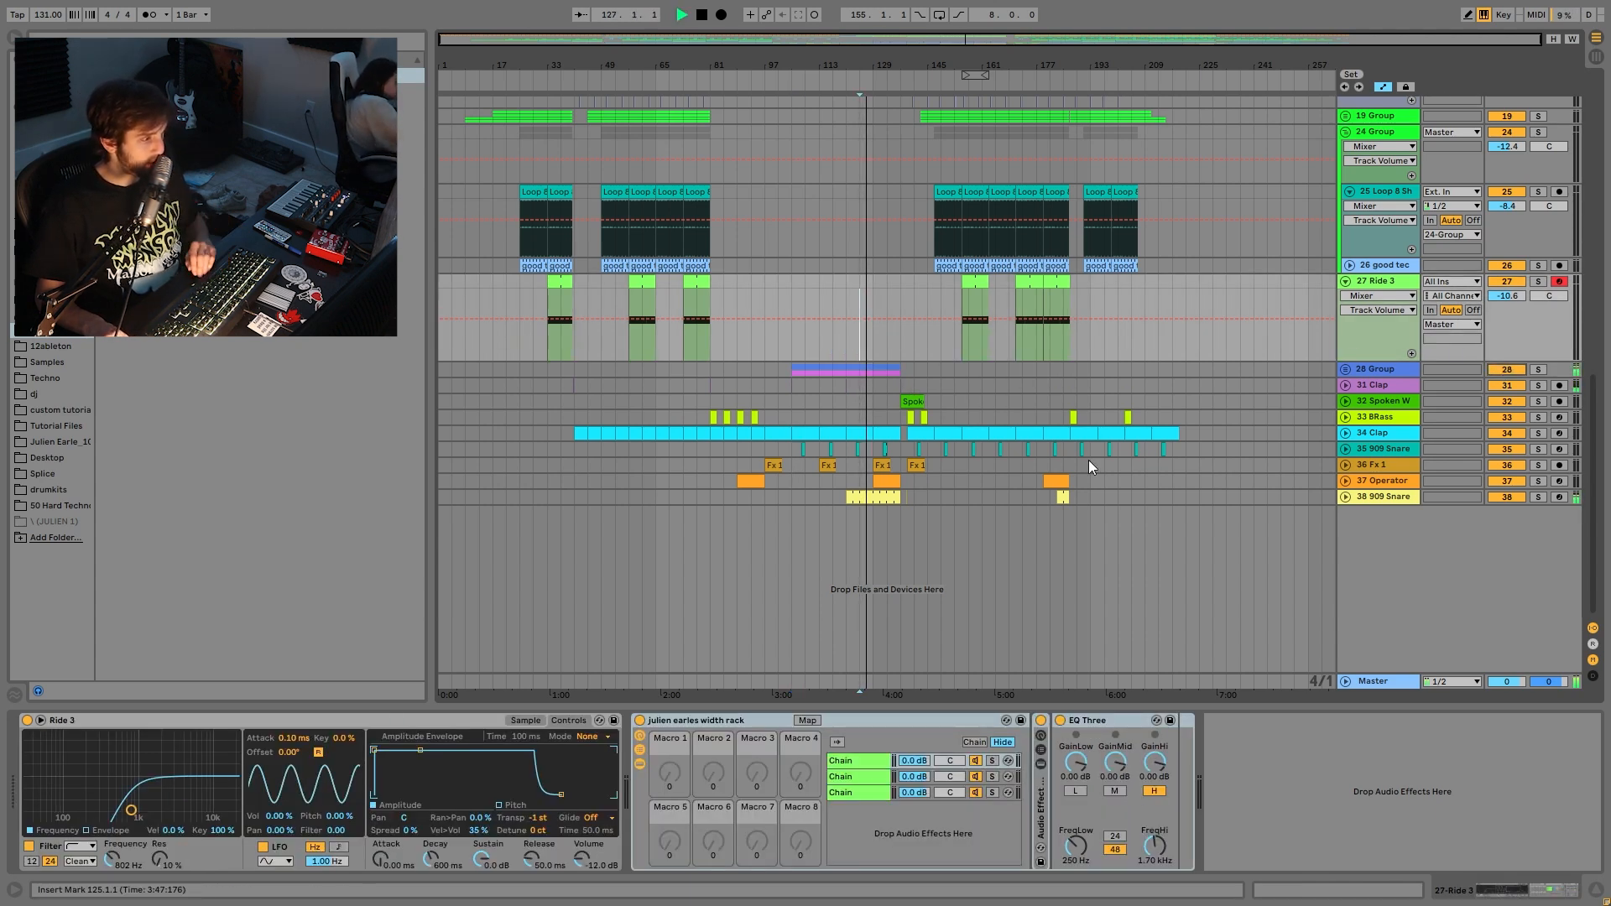
key(space)
- Show the 28 Group's Auto Filter Frequency, Reverb Dry/Wet and Decay automation lanes
click(1373, 371)
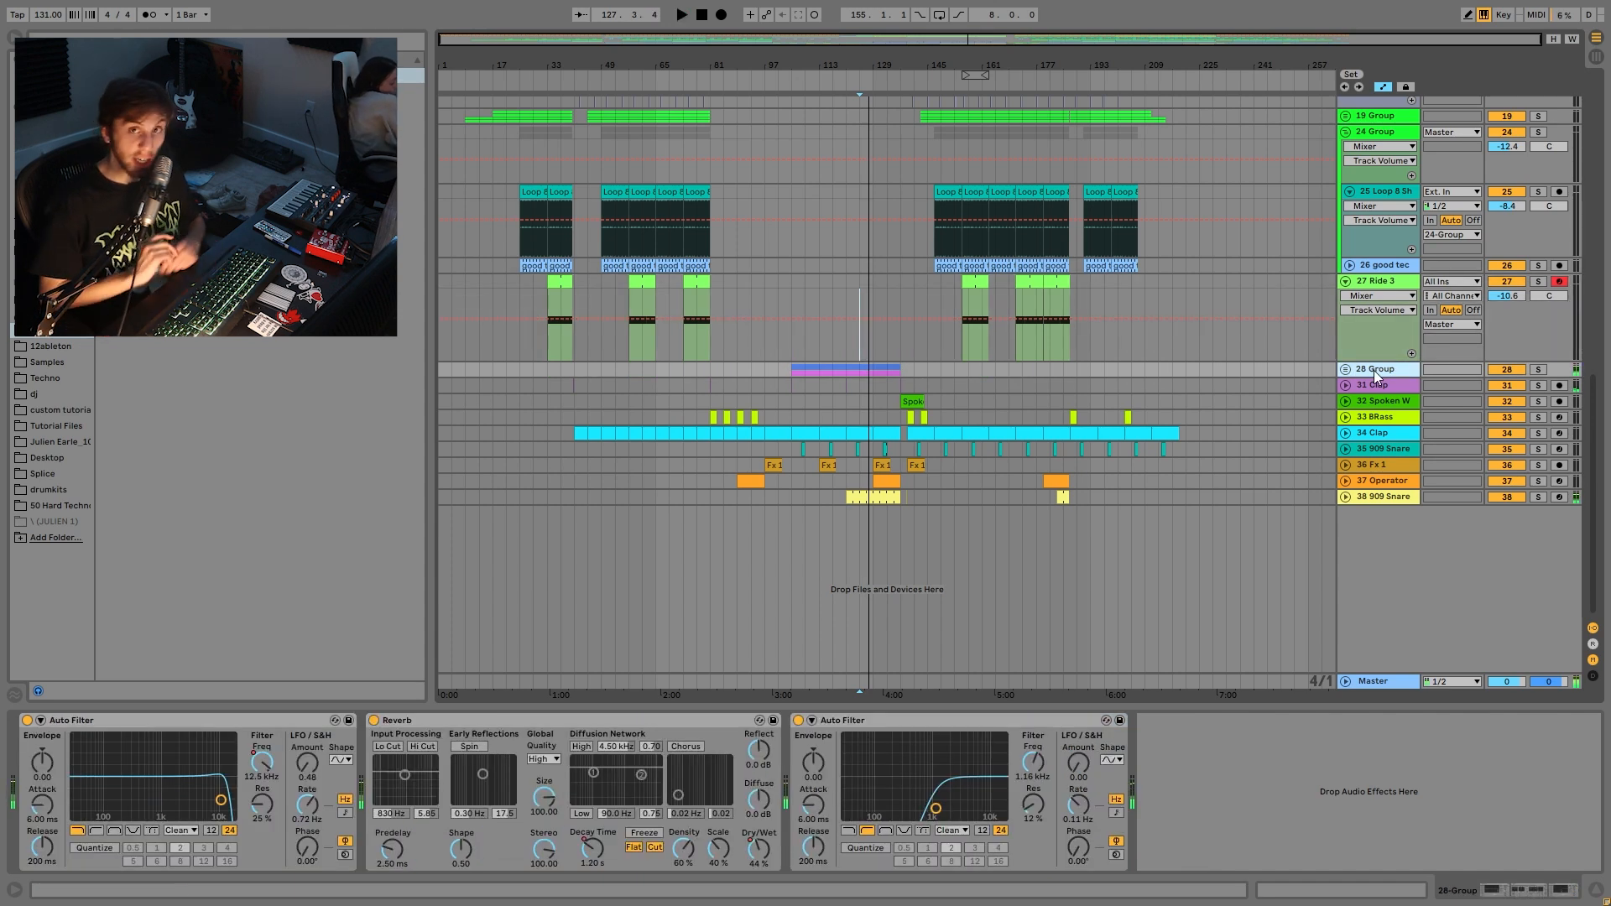
right_click(249, 771)
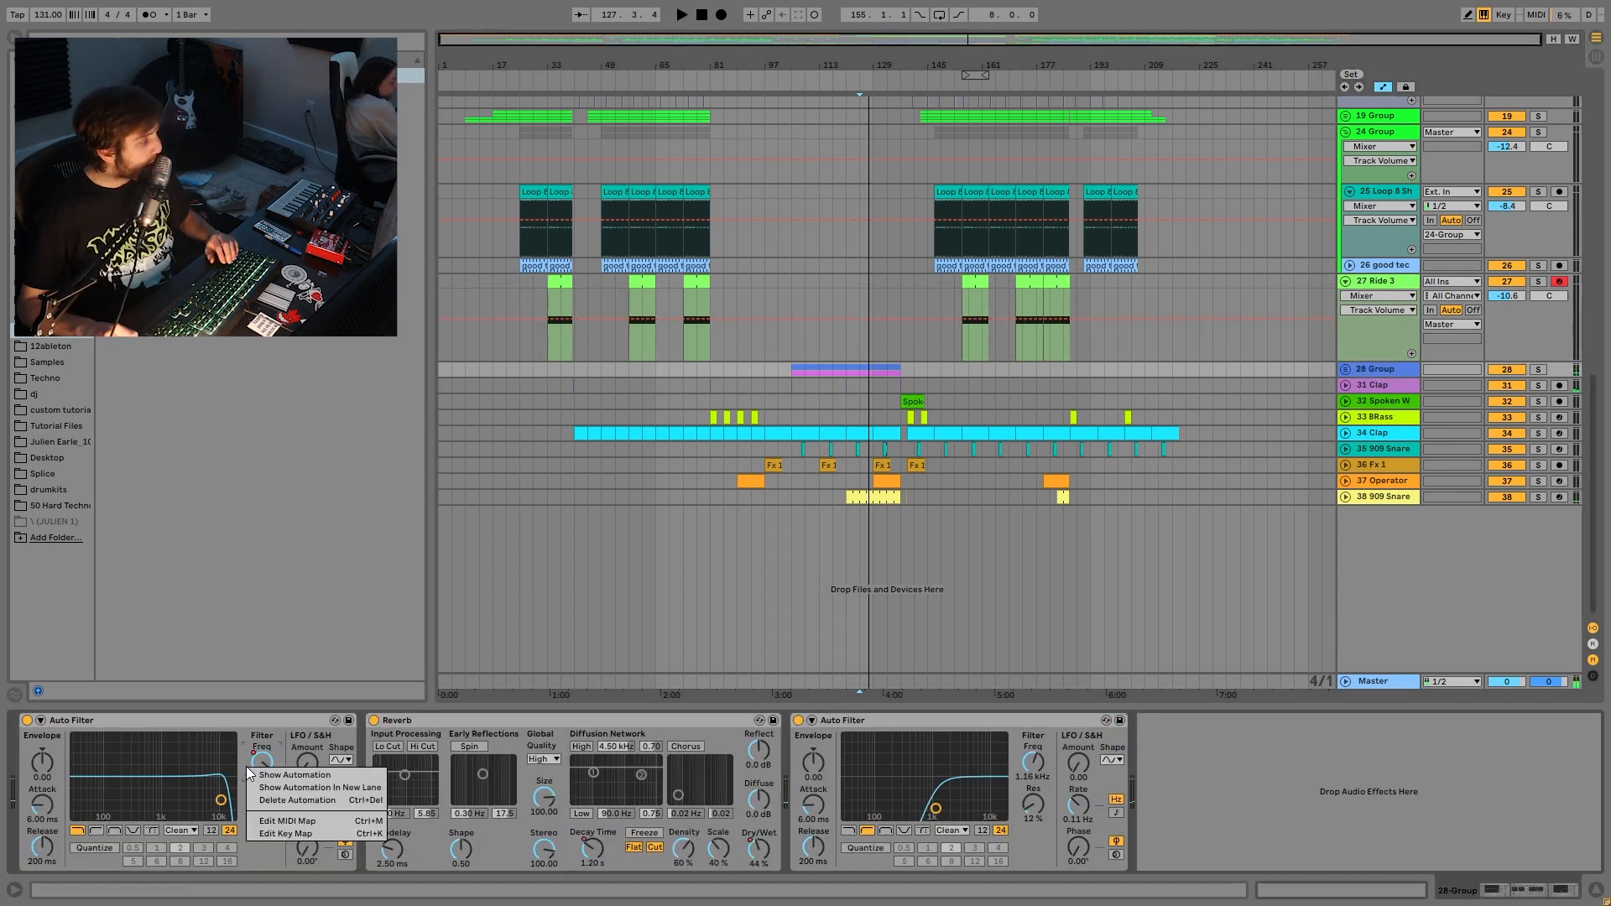
click(289, 775)
key(space)
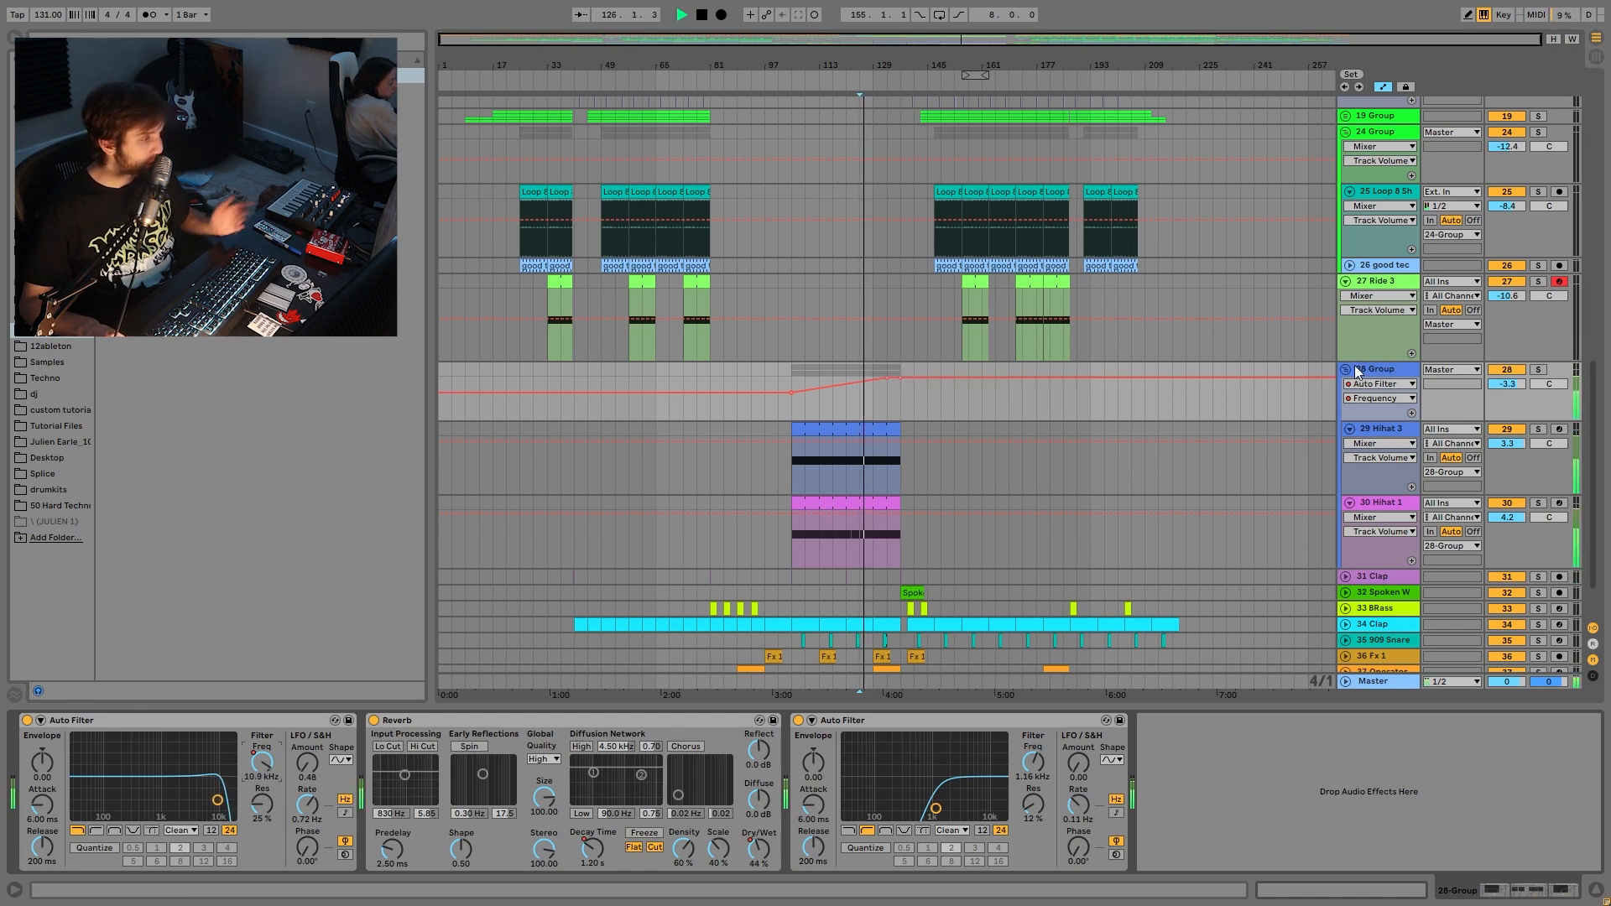
key(space)
click(759, 853)
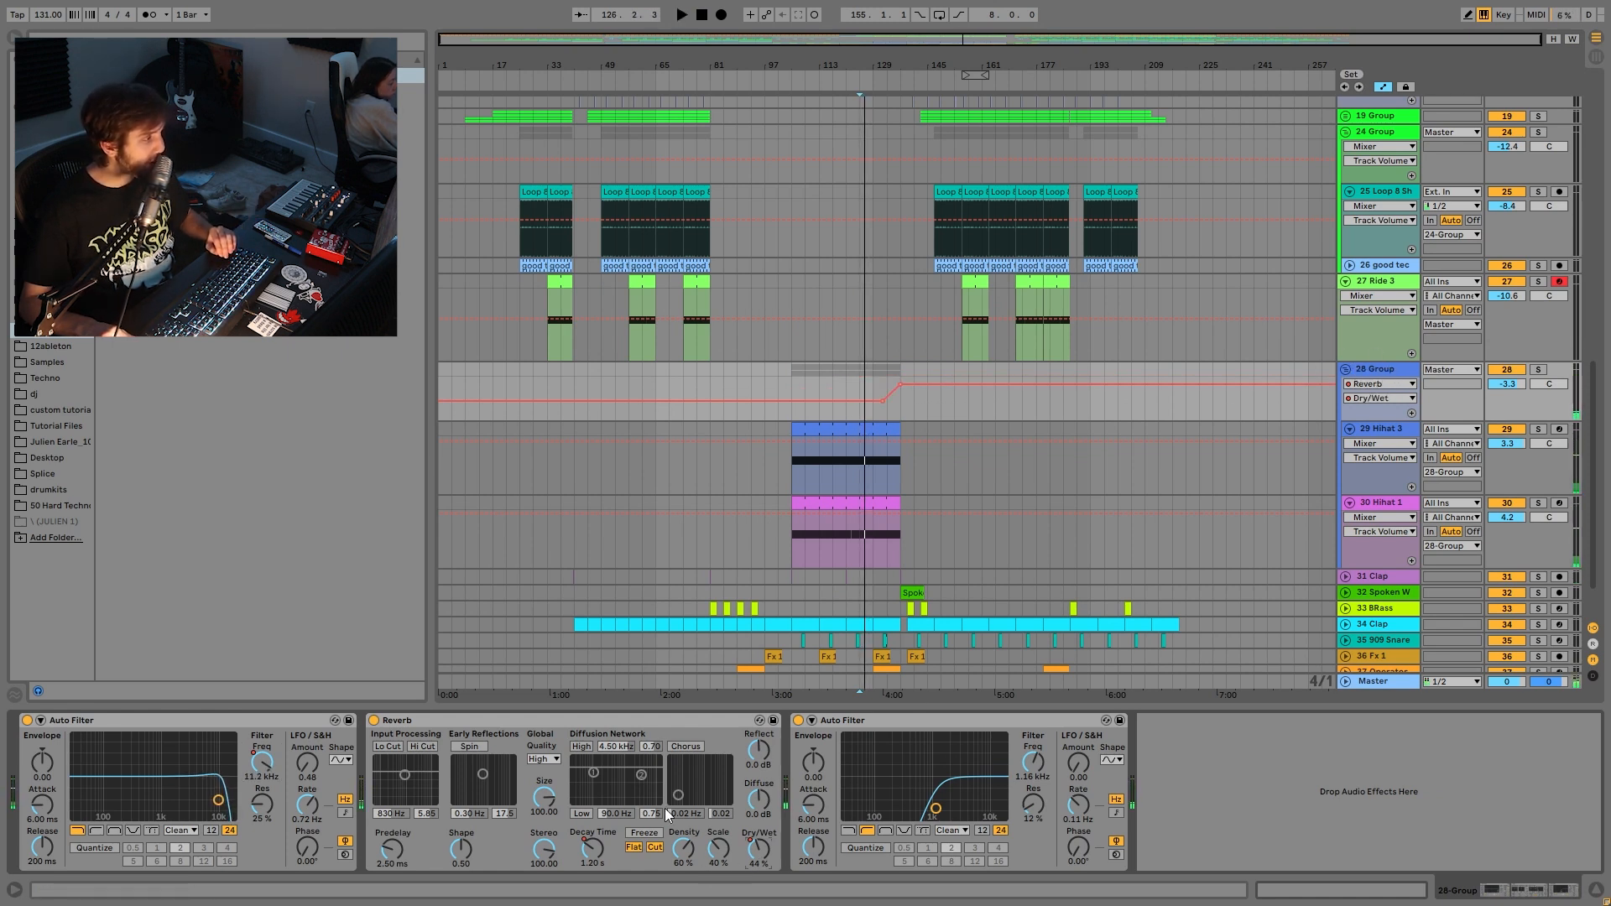
click(584, 858)
- Play from near bar 133, fold the 28 Group, and select the Clap track
click(888, 380)
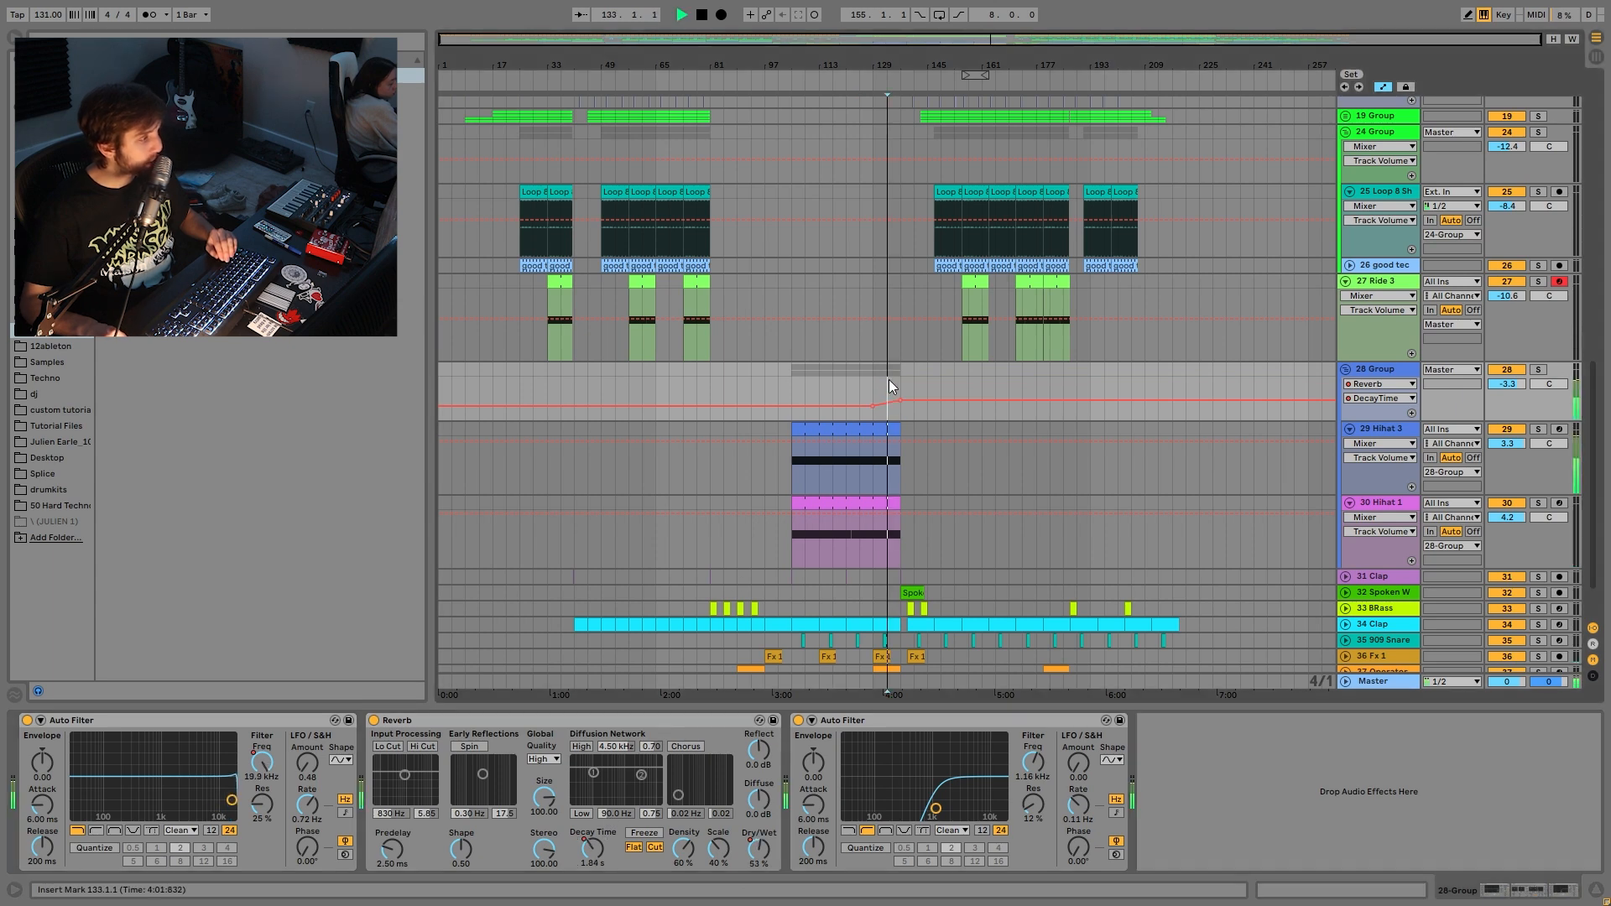
key(space)
click(1347, 369)
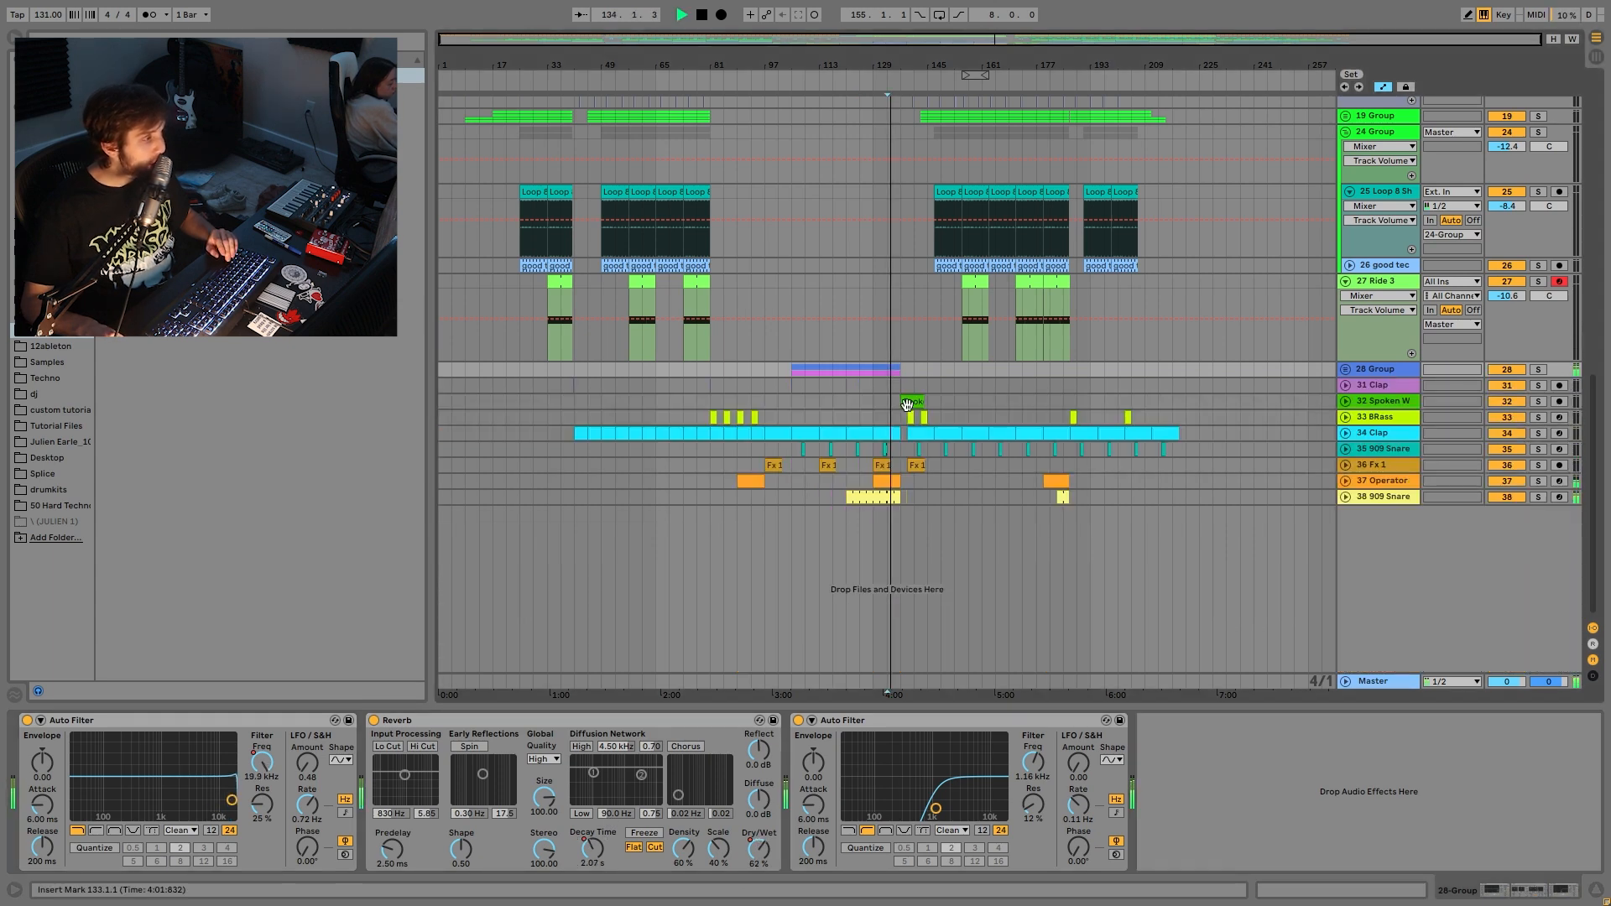
click(1376, 383)
key(space)
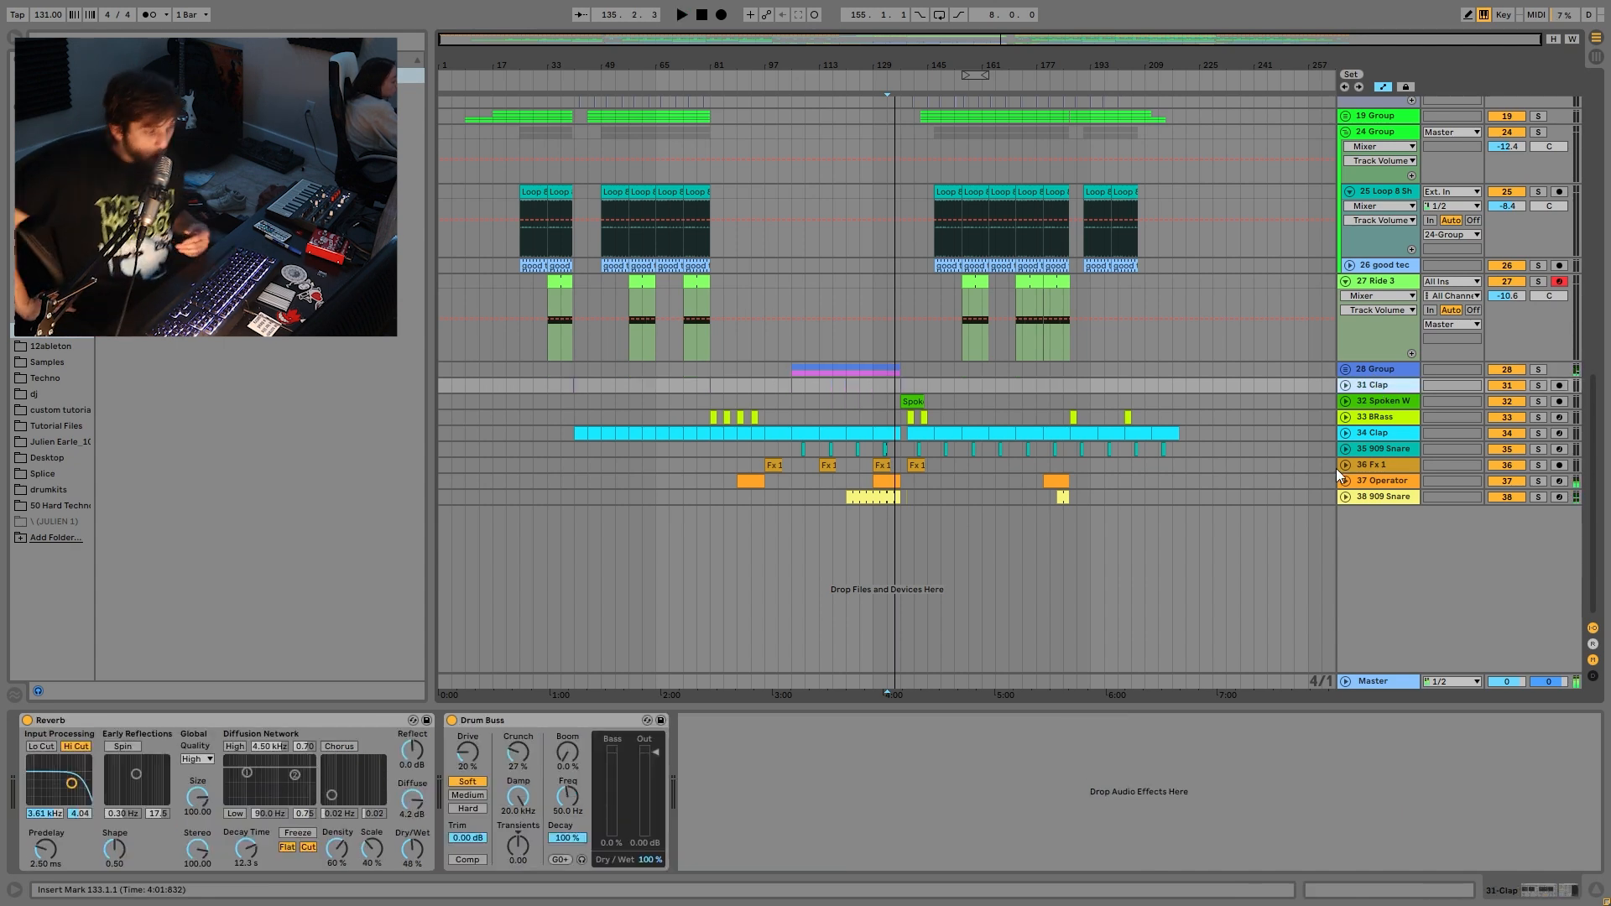
- Solo the Clap track and audition it from its lane
click(1379, 497)
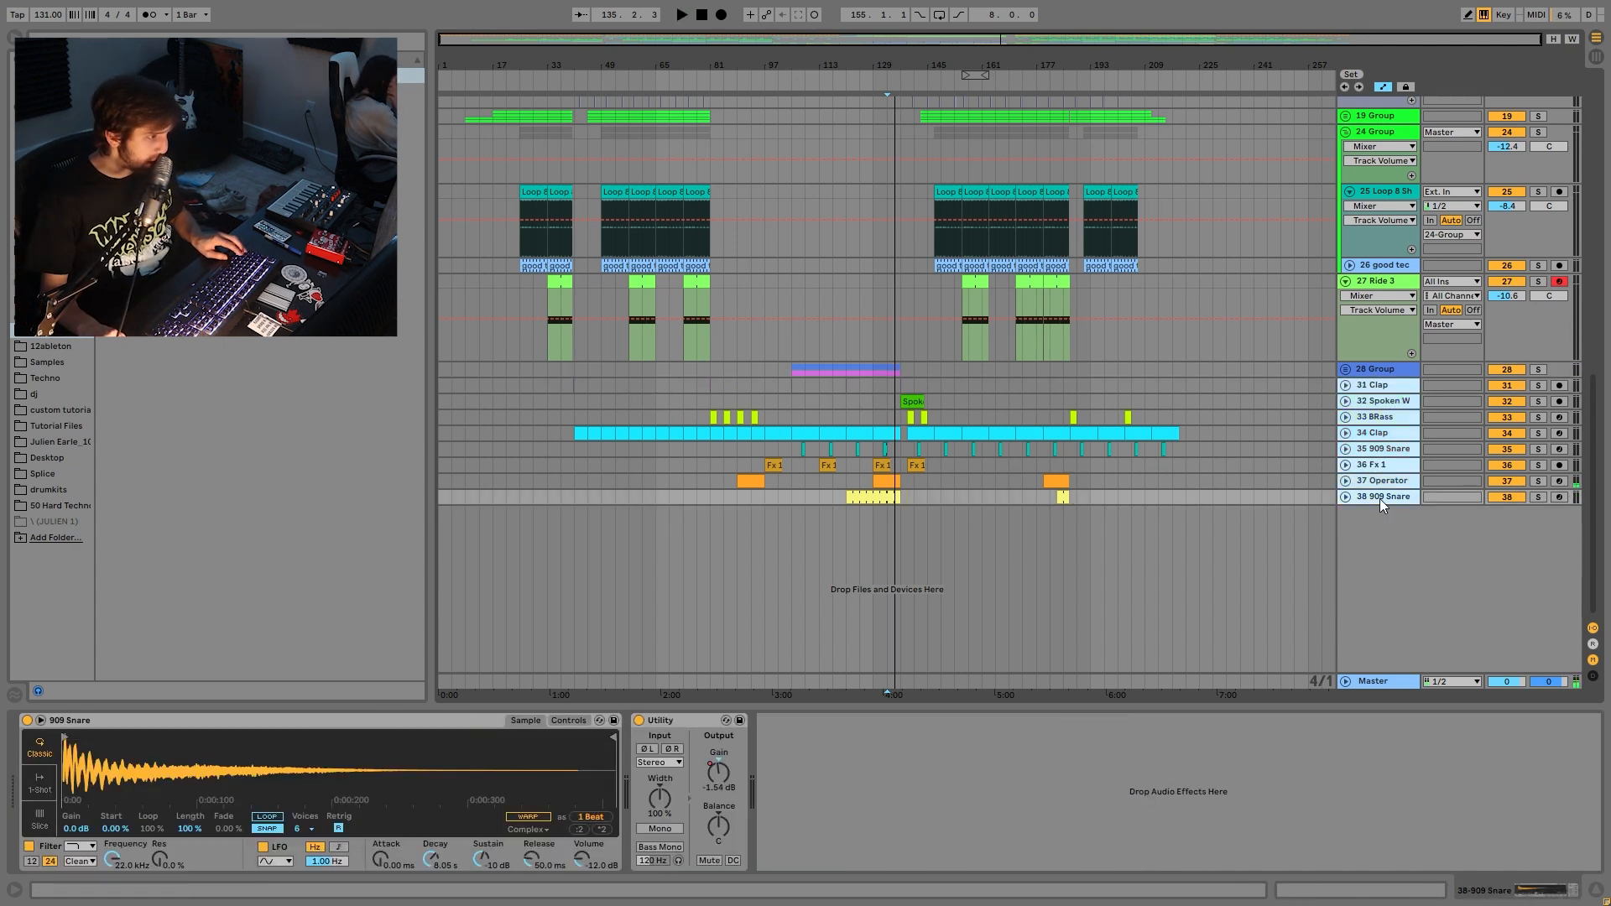
click(1382, 387)
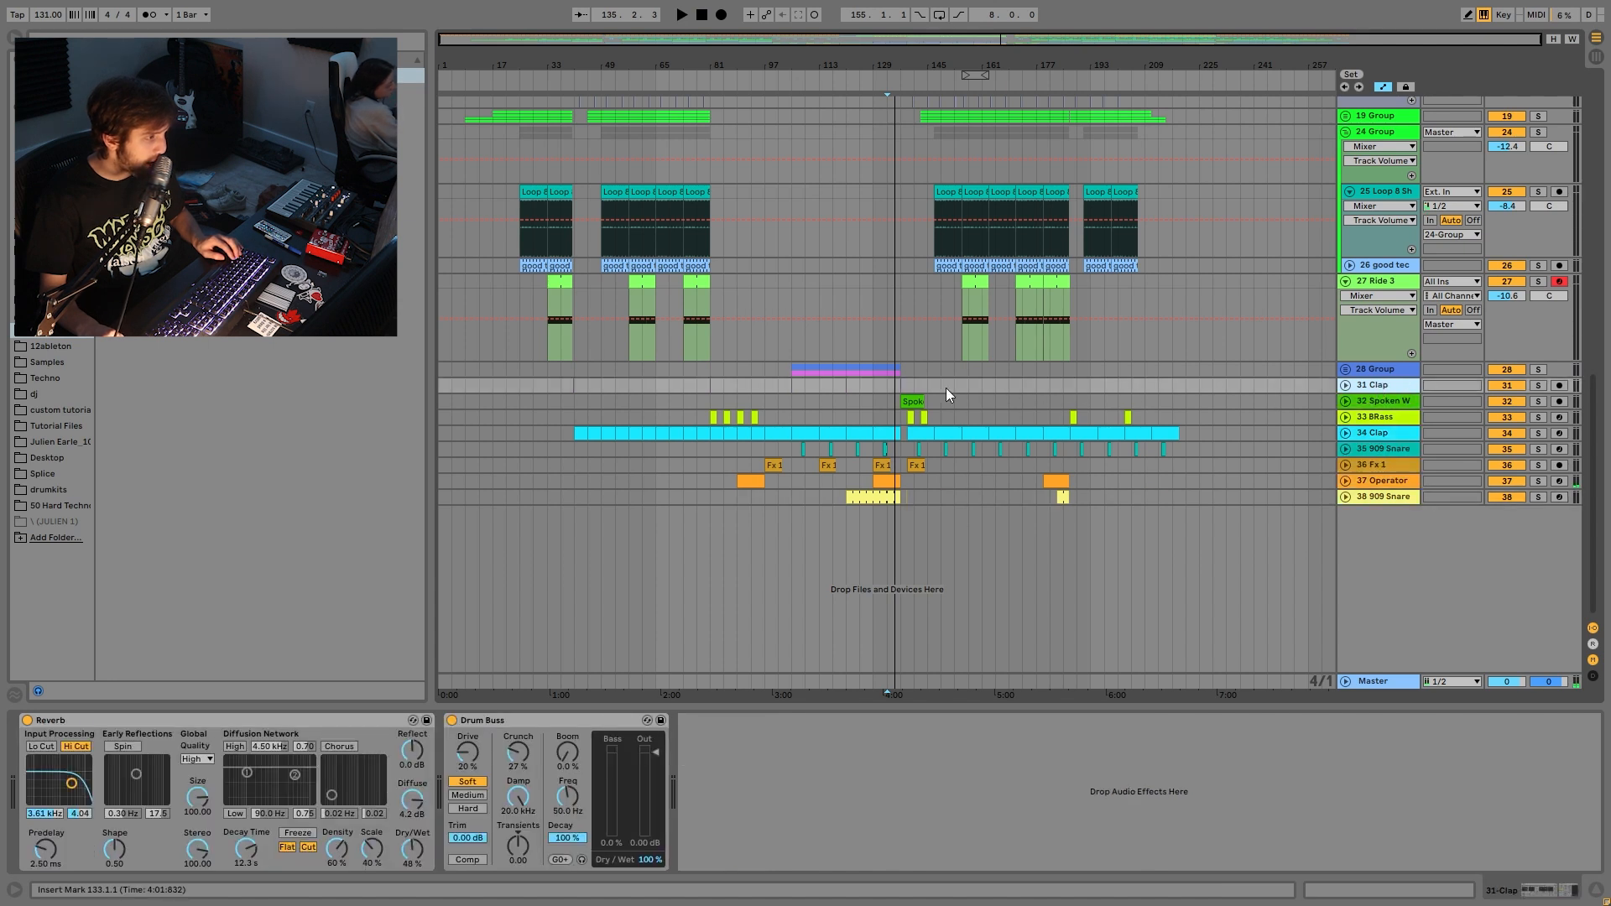
click(899, 386)
key(space)
click(1538, 386)
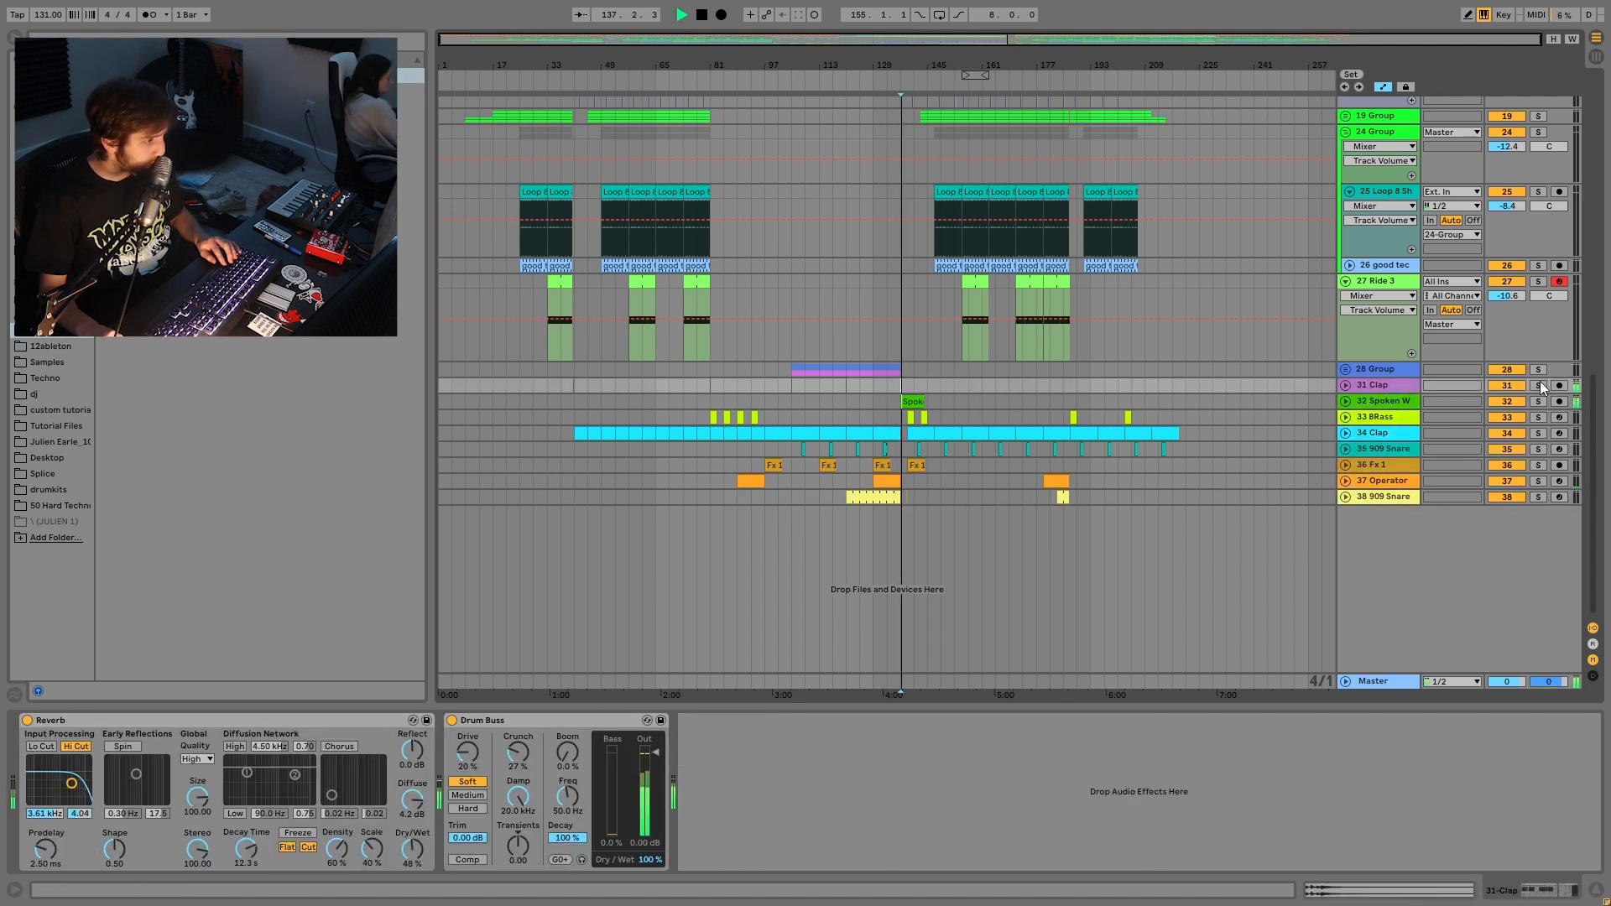
click(1367, 387)
key(space)
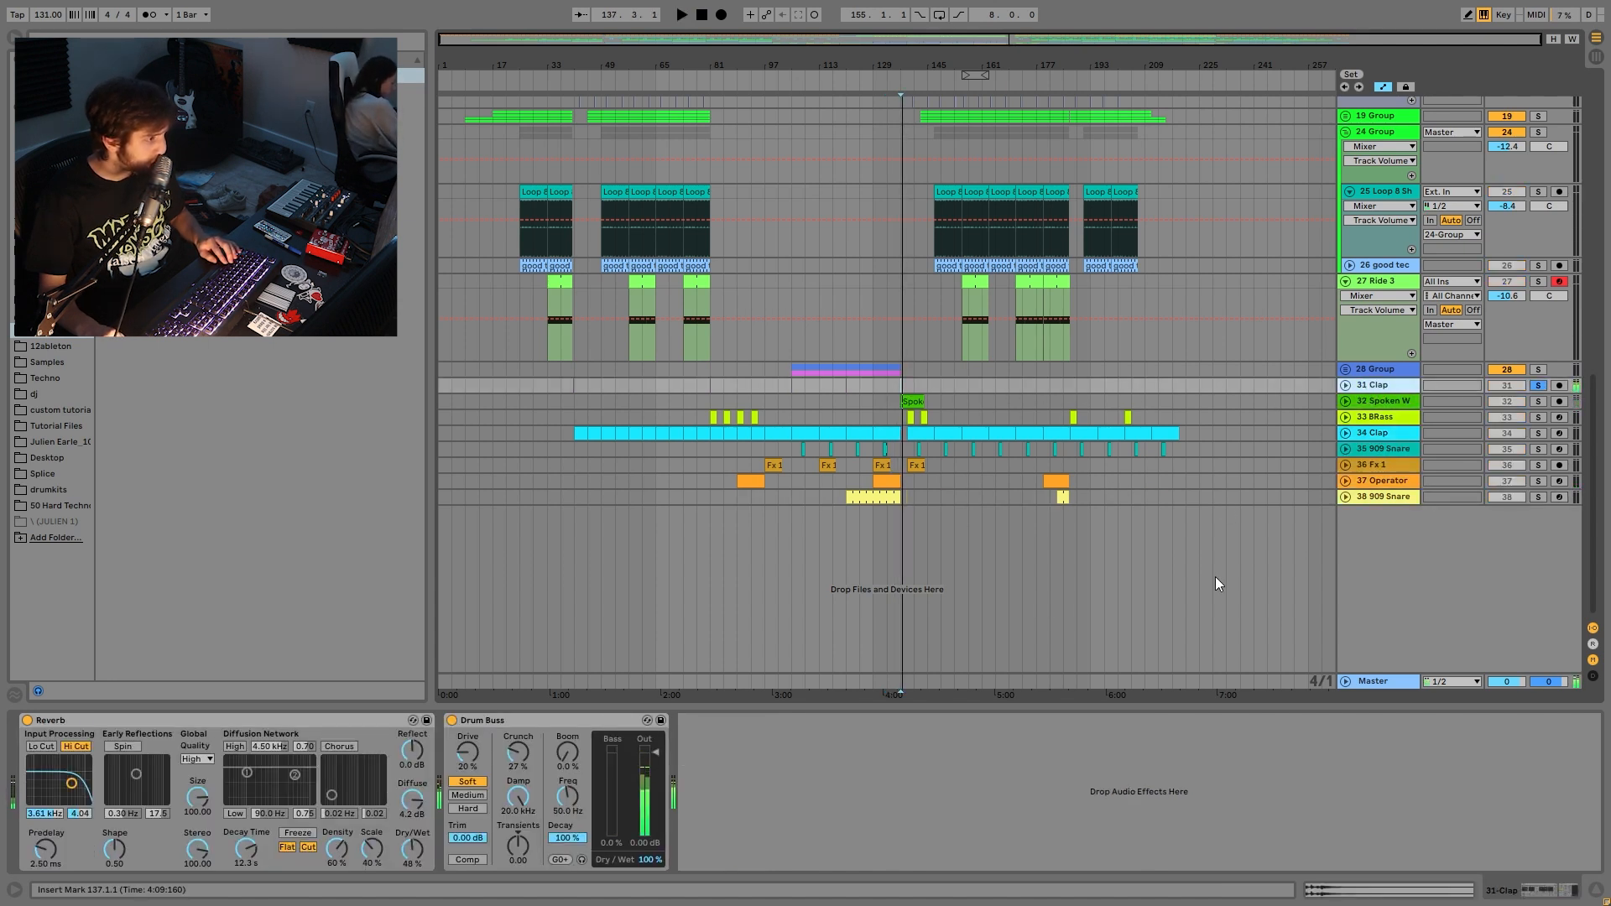
- Solo and unfold the Spoken Word track to audition its Spoken Word Phrases clip, then unsolo it
click(1398, 396)
click(1539, 401)
key(space)
click(1345, 401)
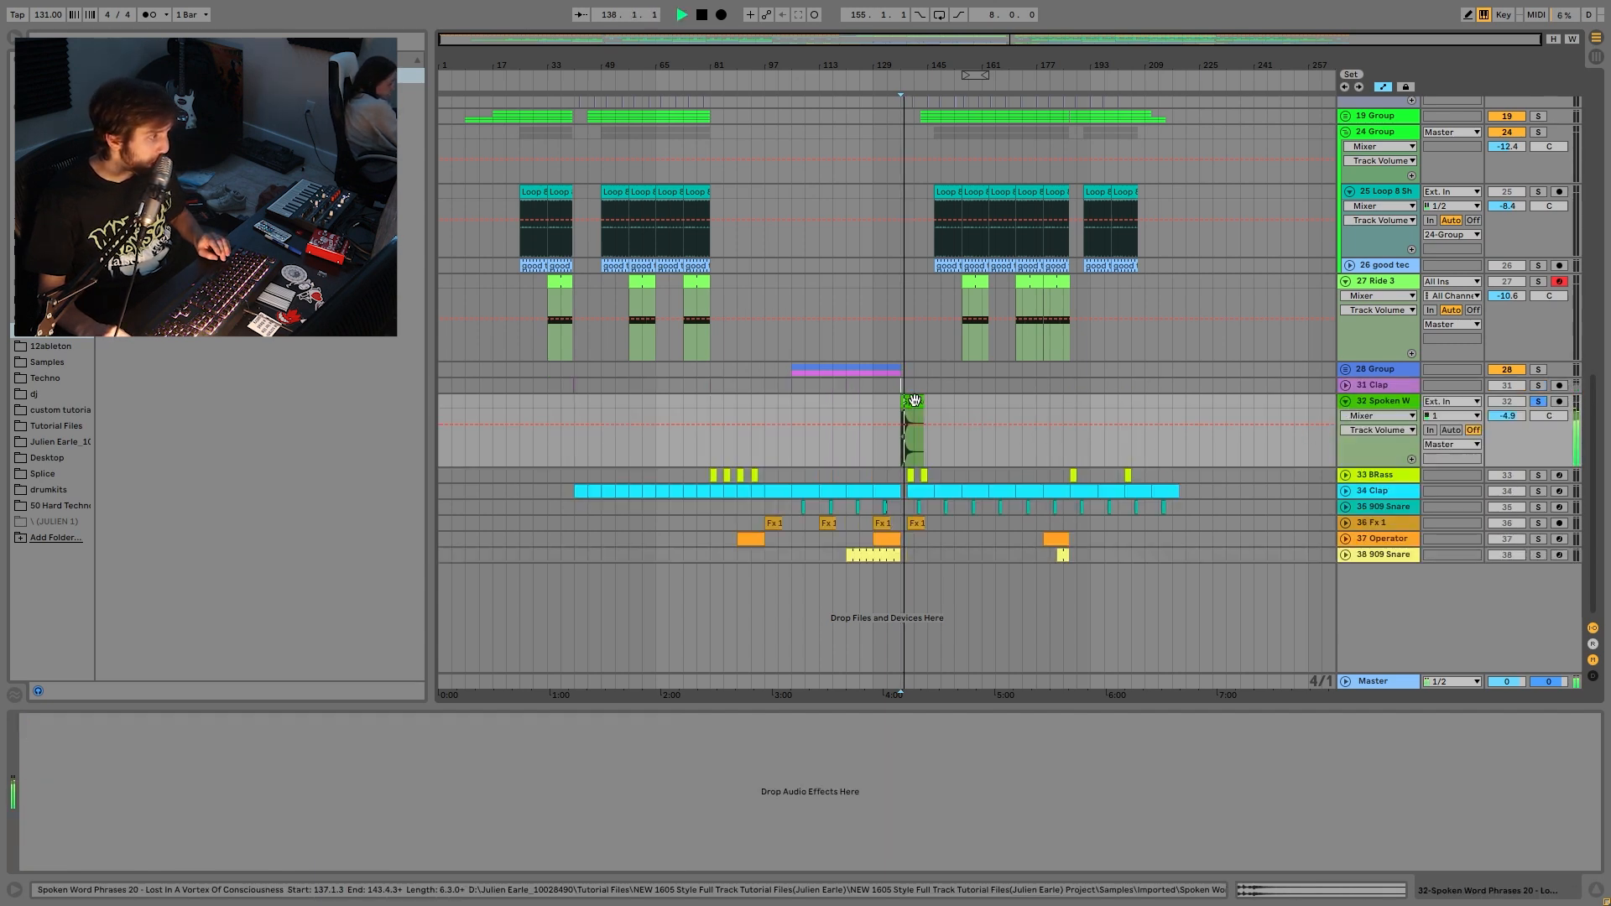
click(913, 426)
key(space)
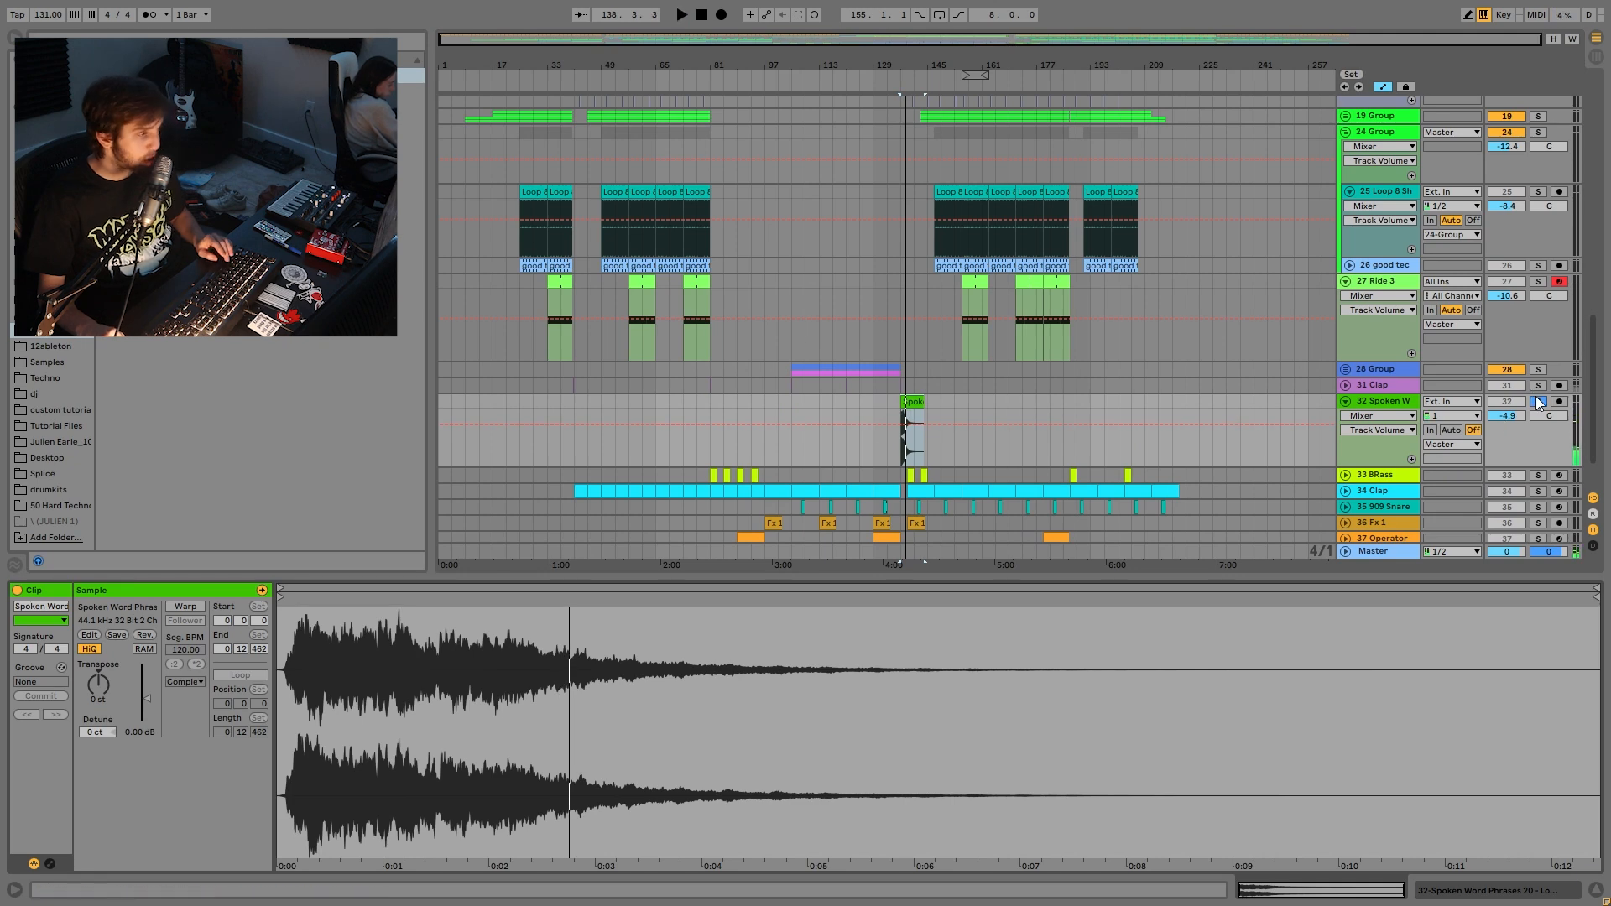
click(1539, 402)
- Zoom in around bar 137, play from bar 136, and switch Detail View to Device View
drag(911, 66, 934, 344)
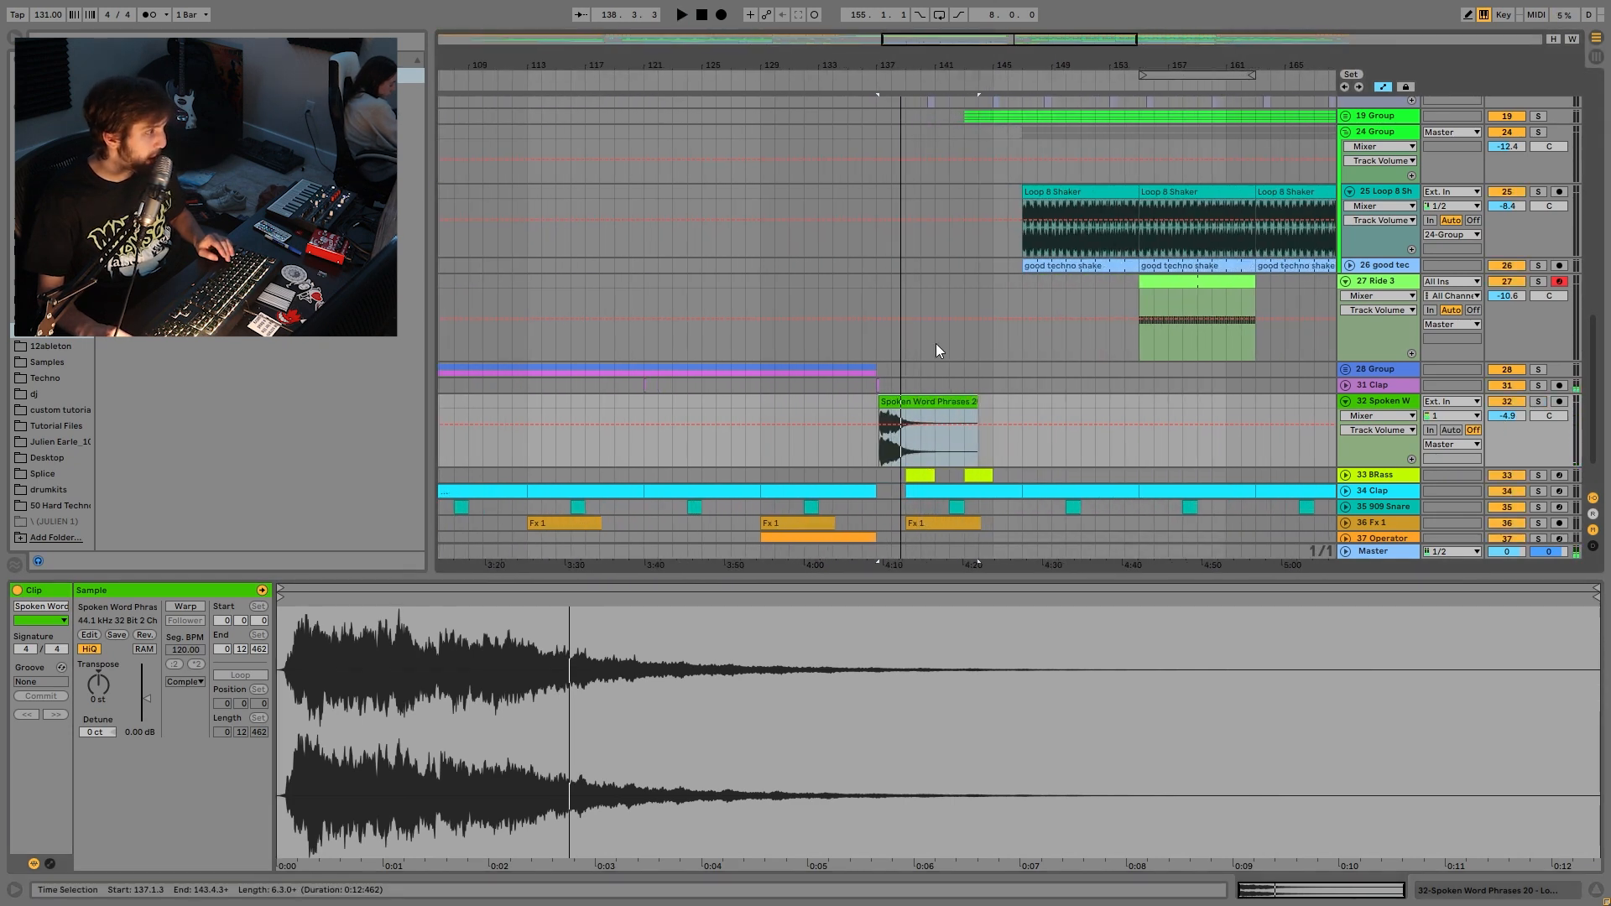
click(864, 401)
key(space)
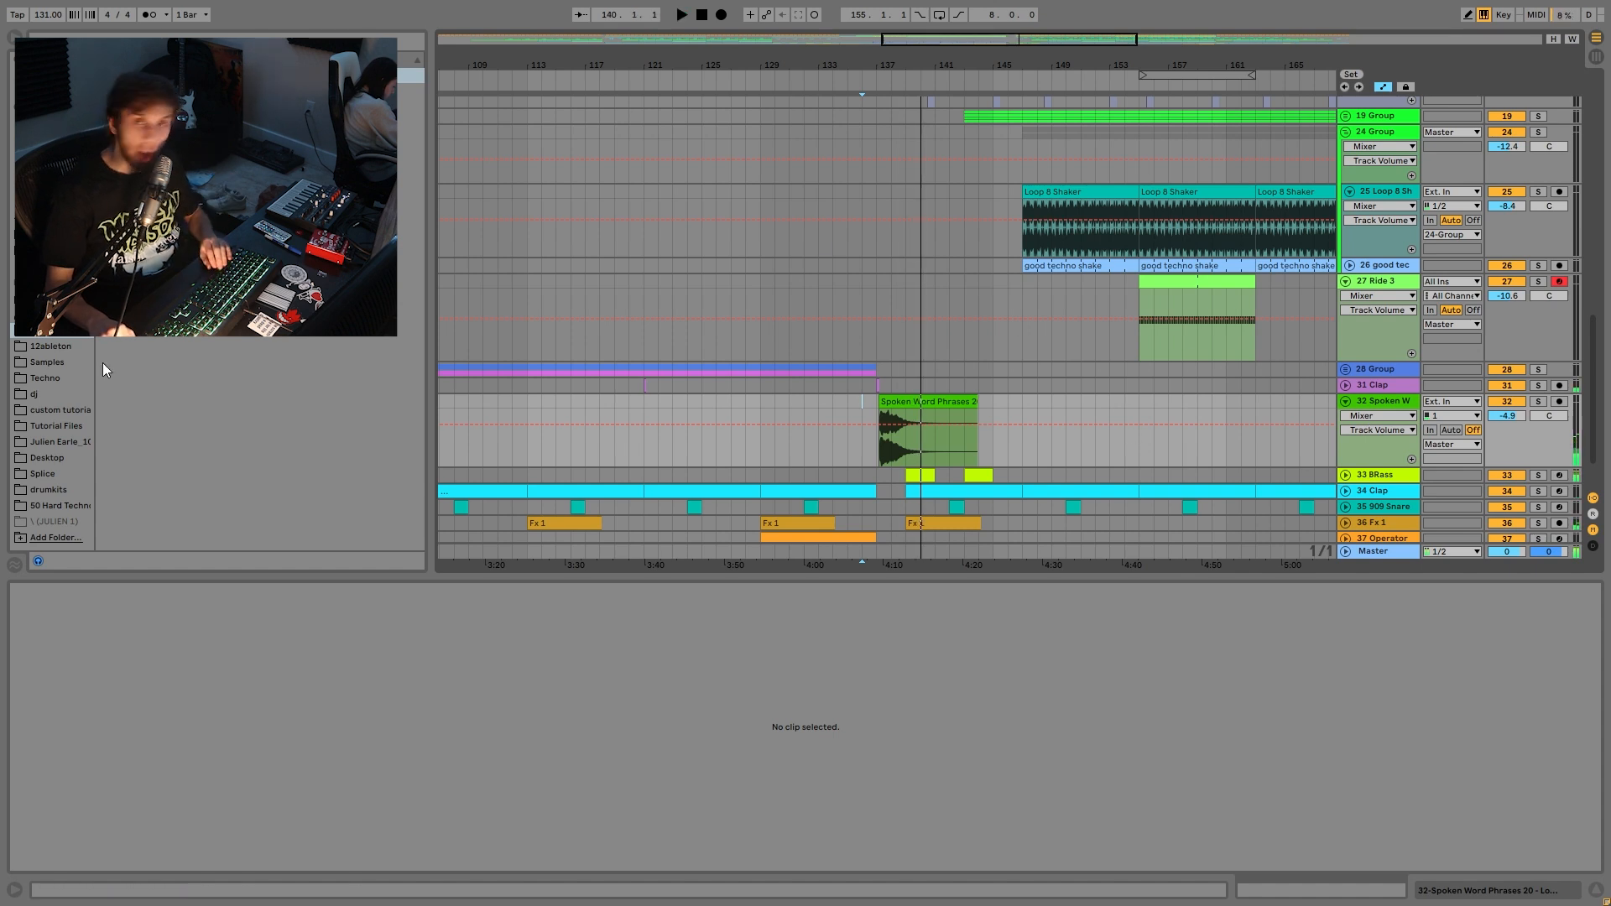
double_click(1361, 400)
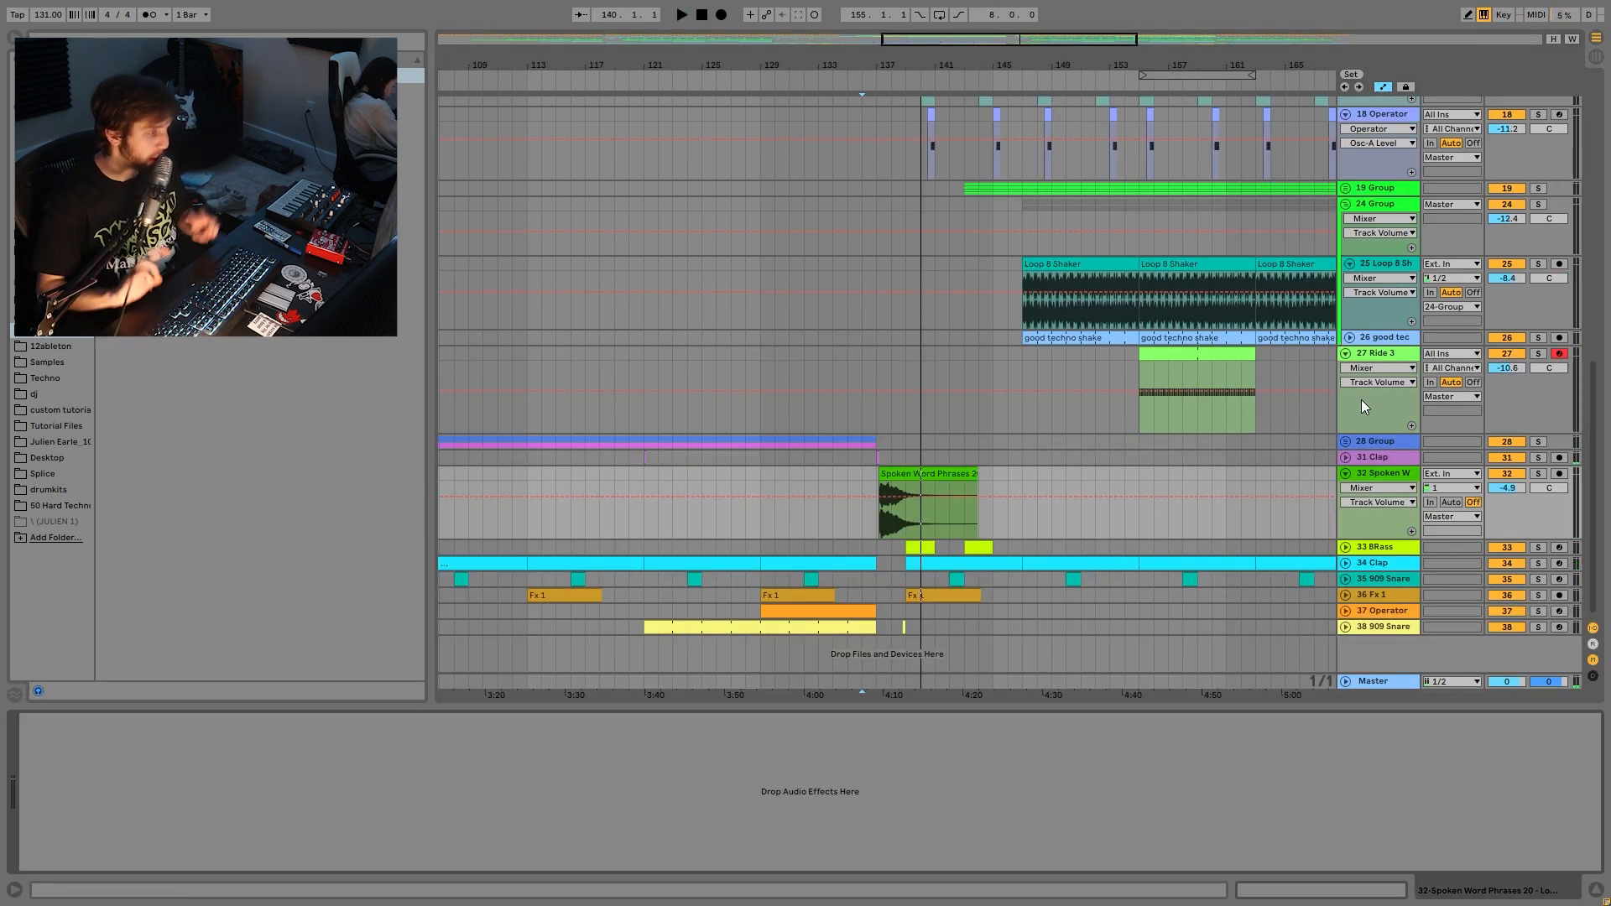
- Unfold and solo the 33 BRass track, zoomed to bars 122–147, and play both its clips
click(1376, 547)
click(1346, 547)
drag(856, 66, 898, 108)
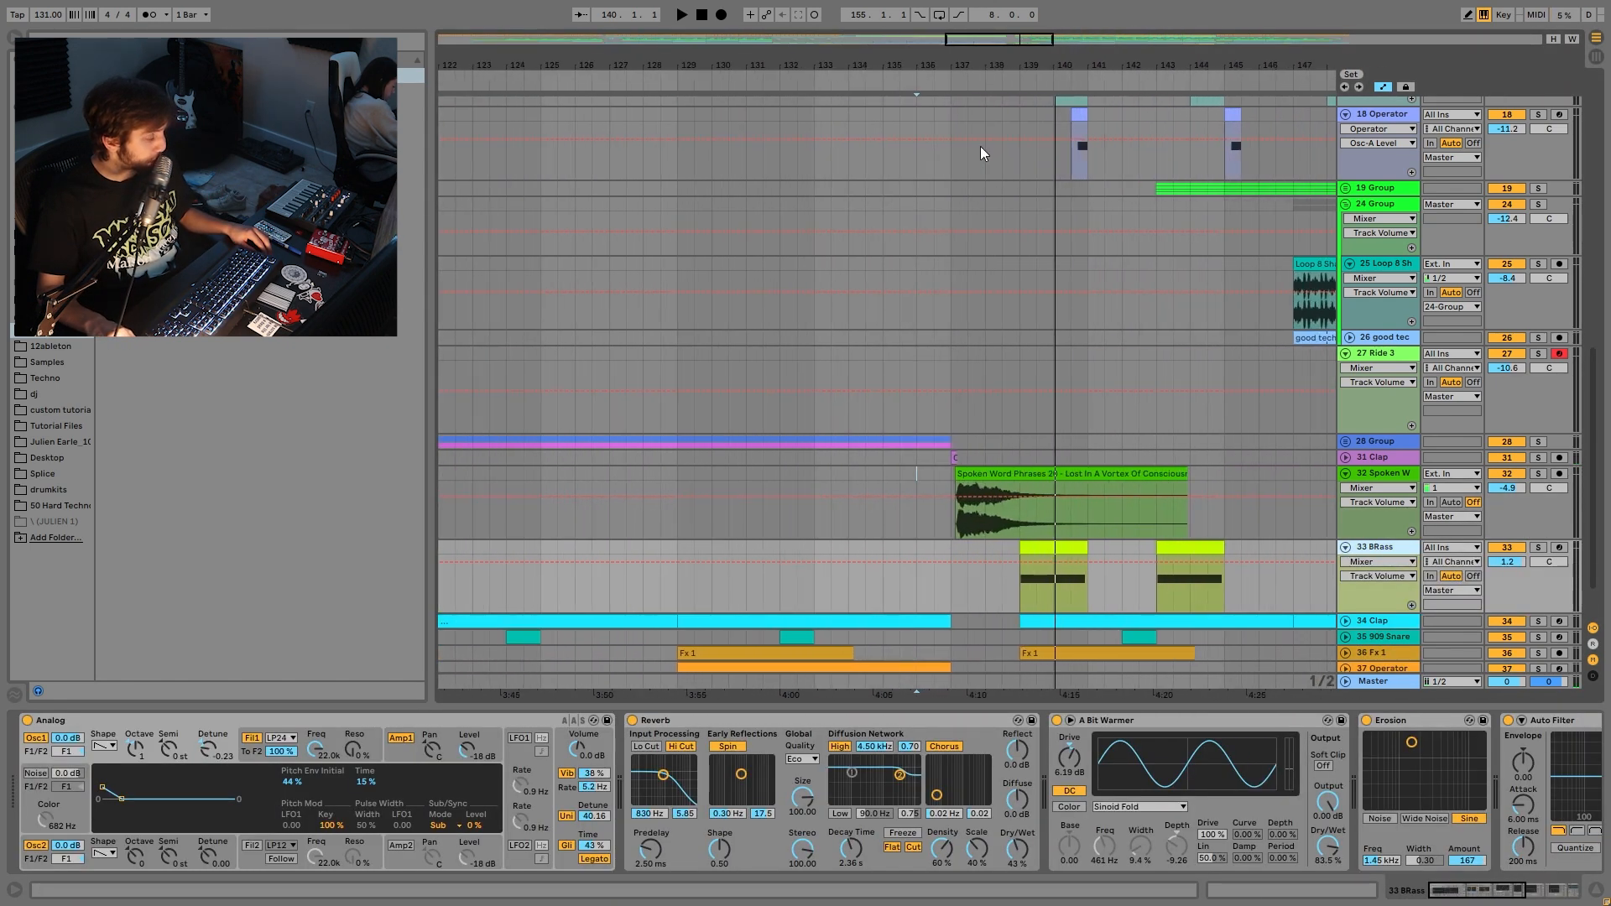
click(1071, 553)
click(1539, 547)
key(space)
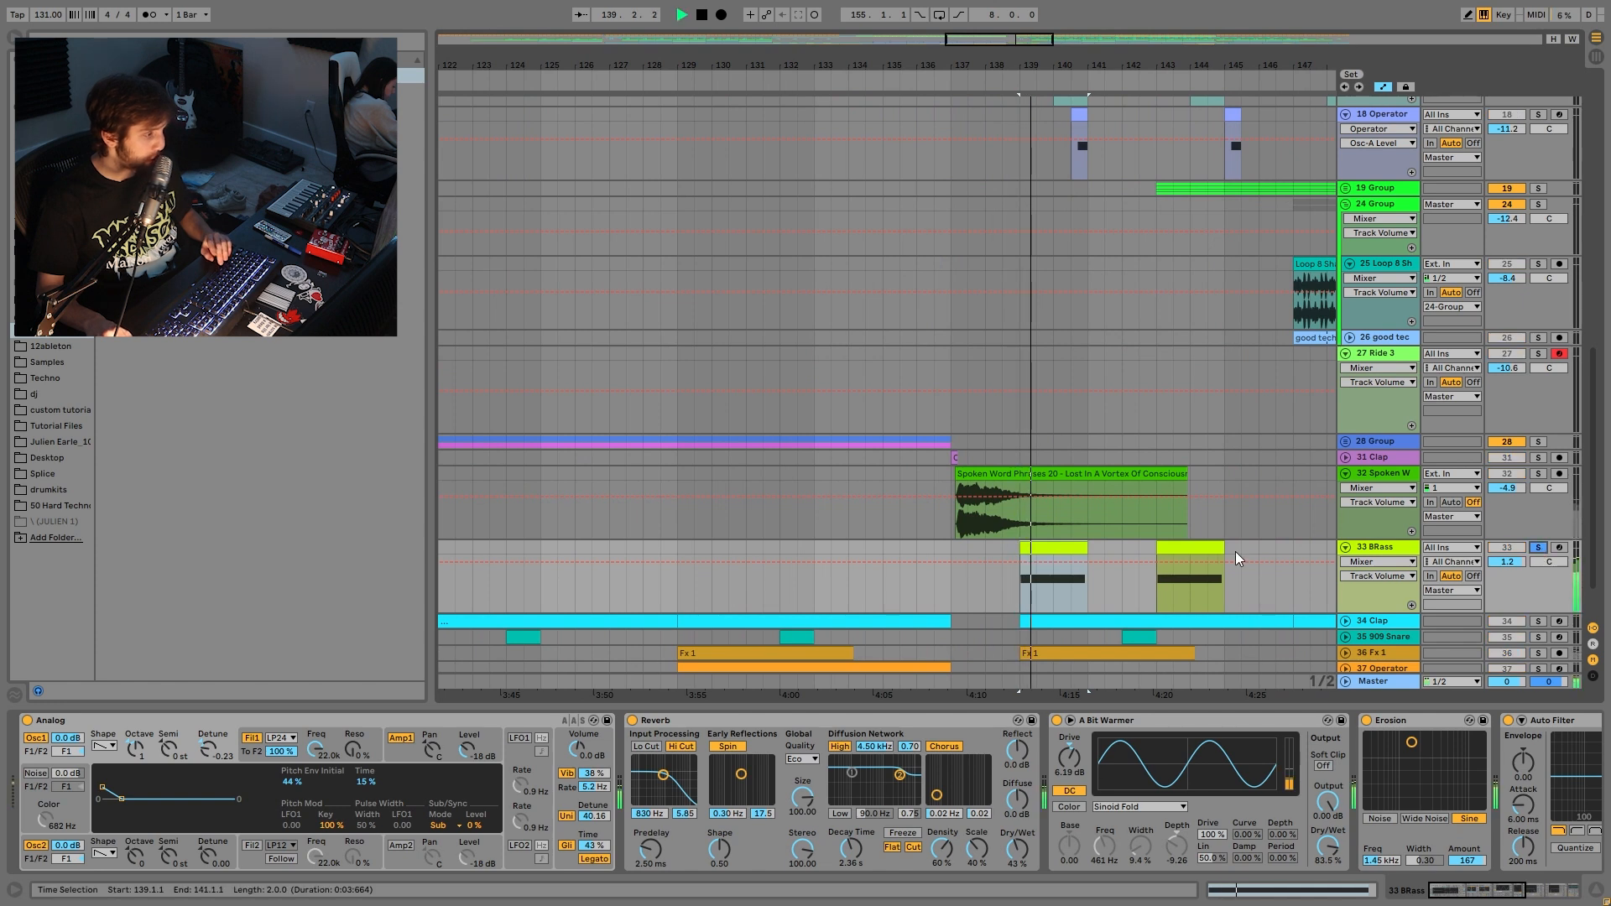
click(1193, 548)
key(space)
key(space)
key(space)
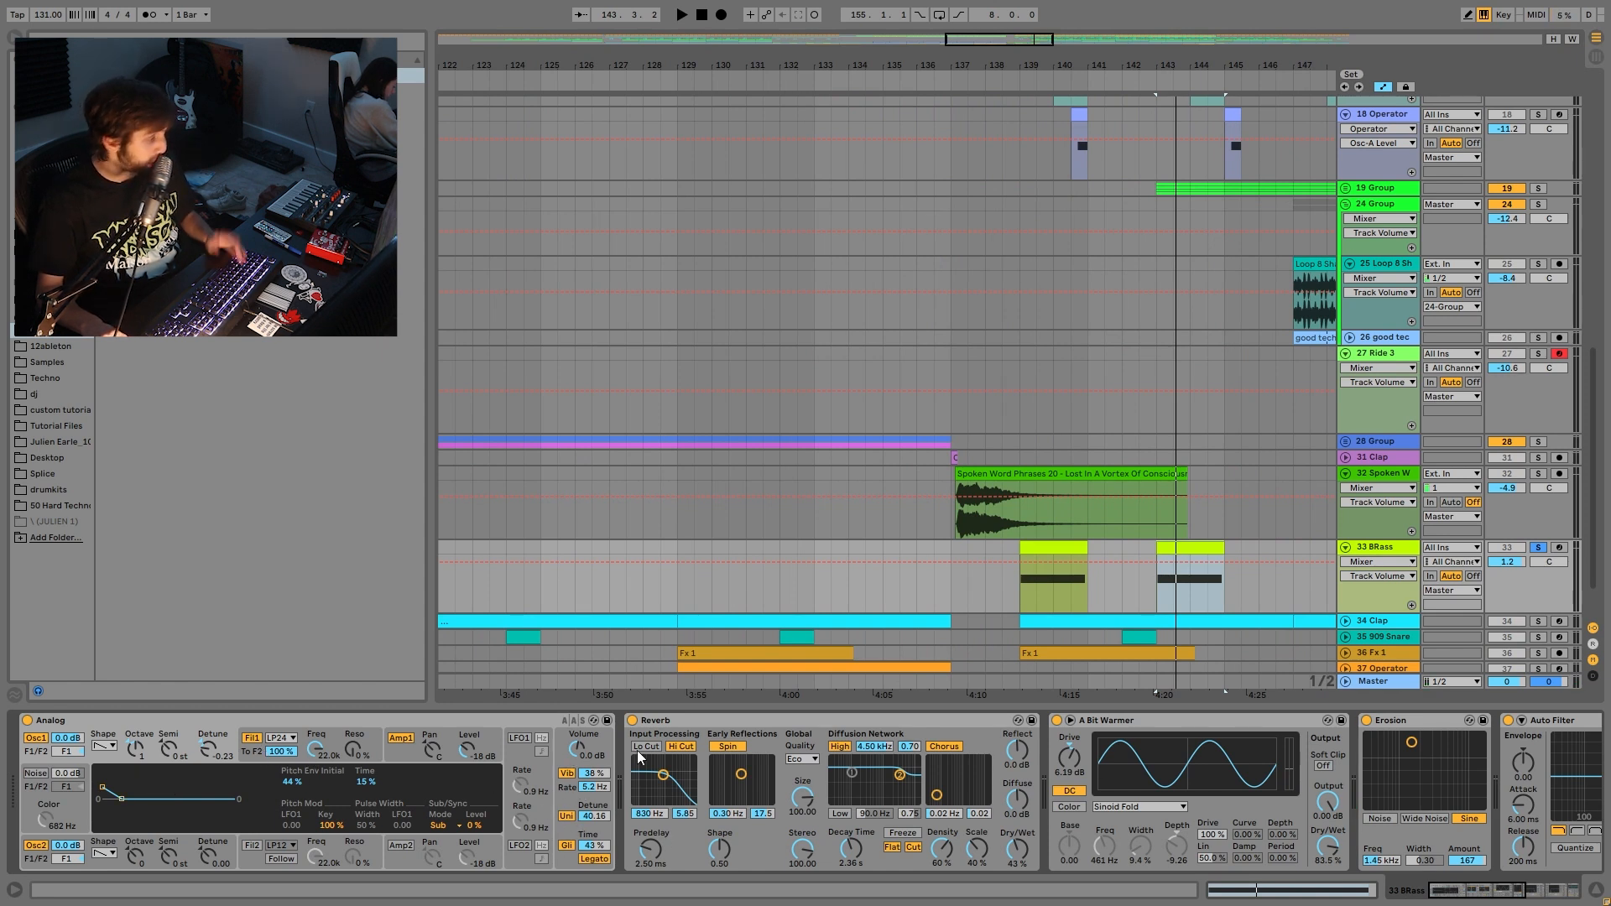
- Show the frequency automation of both BRass Auto Filters, then unfold the Clap track
scroll(829, 779, right, 8)
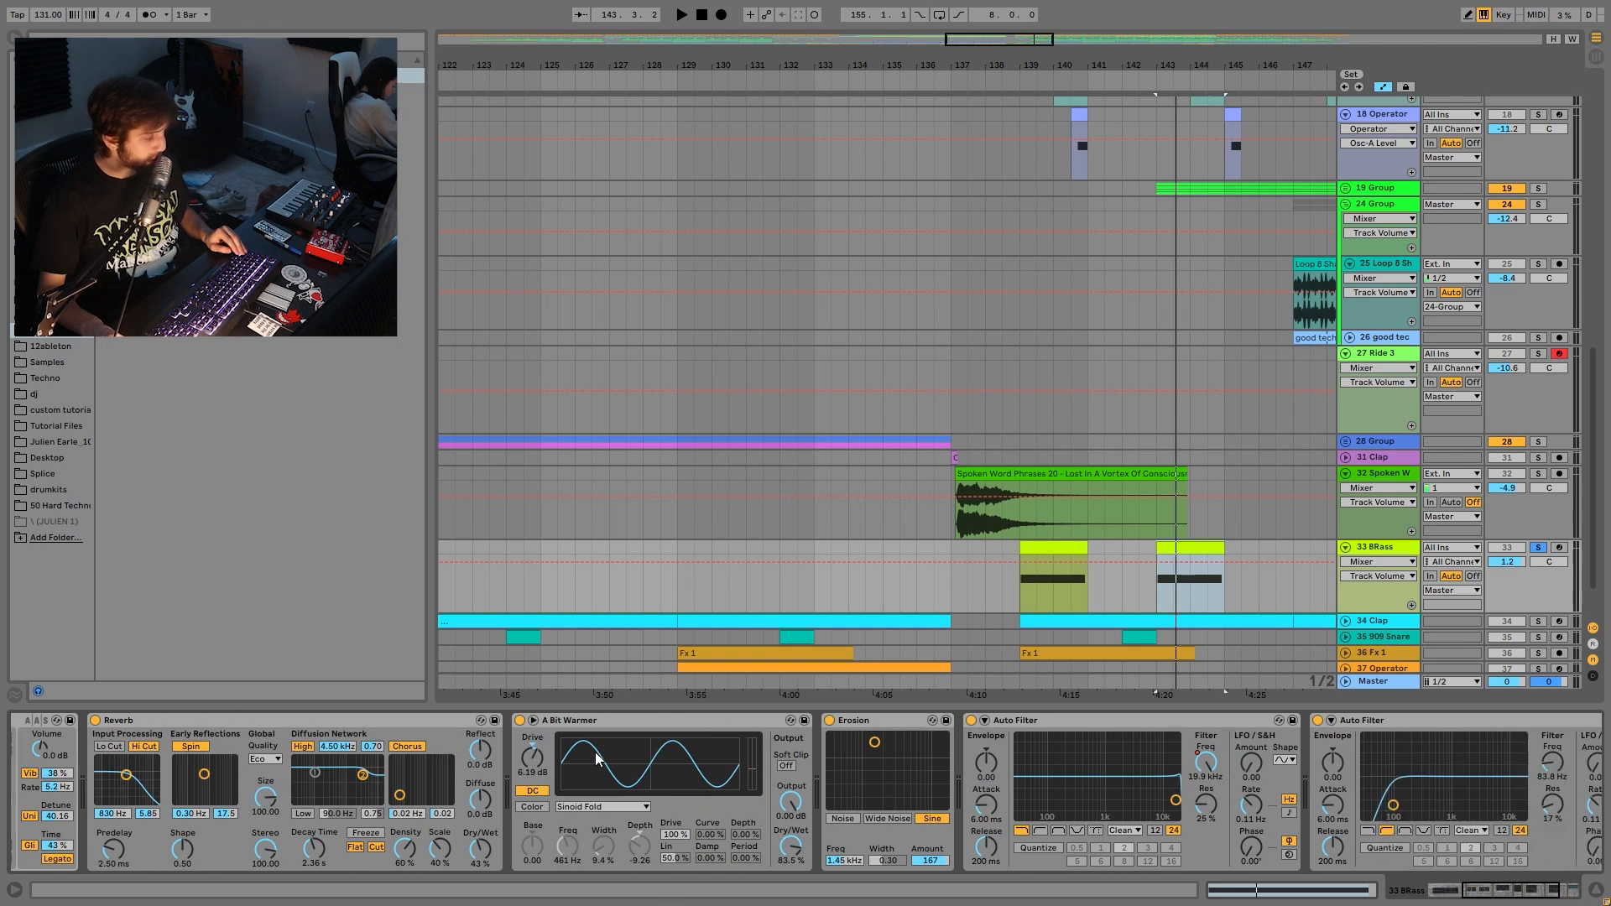
scroll(763, 819, right, 5)
click(888, 764)
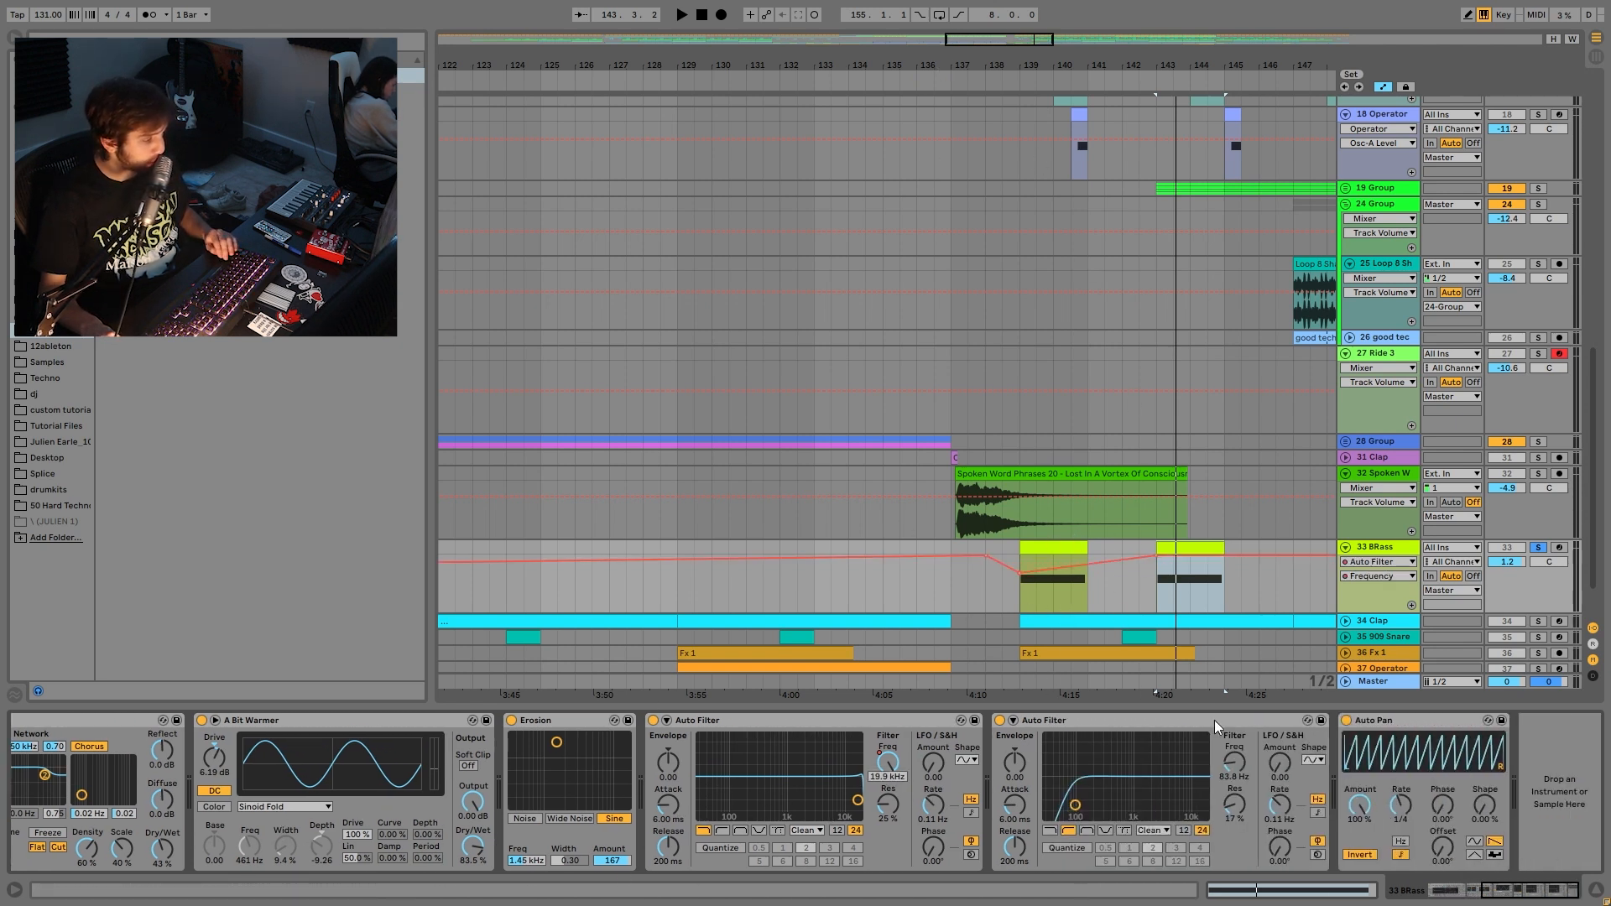
click(1235, 774)
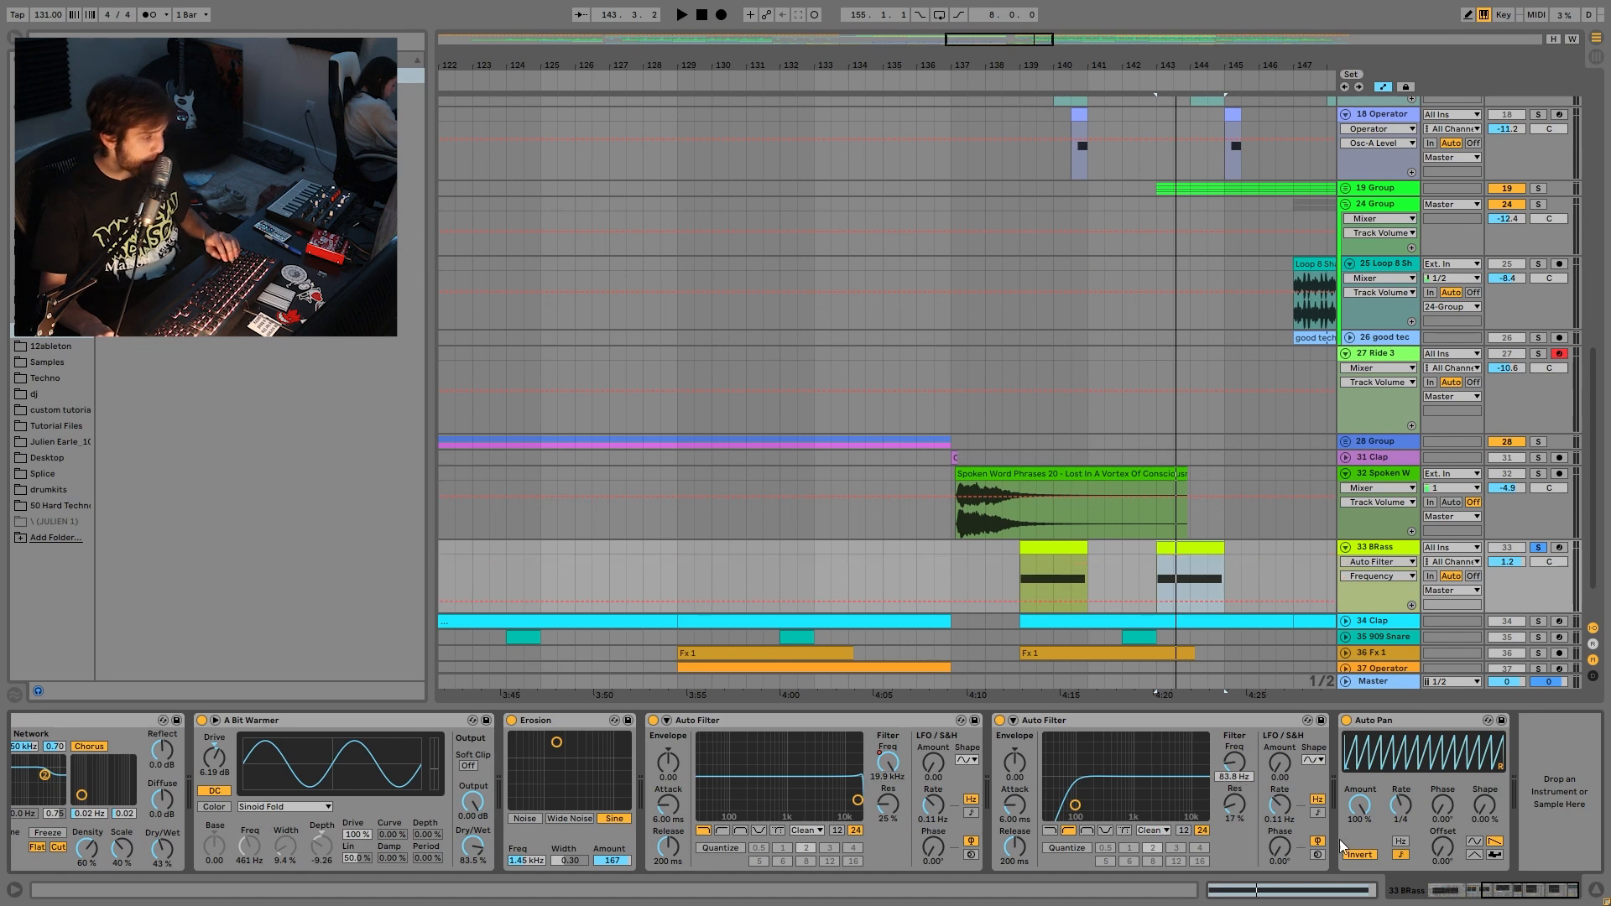
scroll(1285, 573, right, 5)
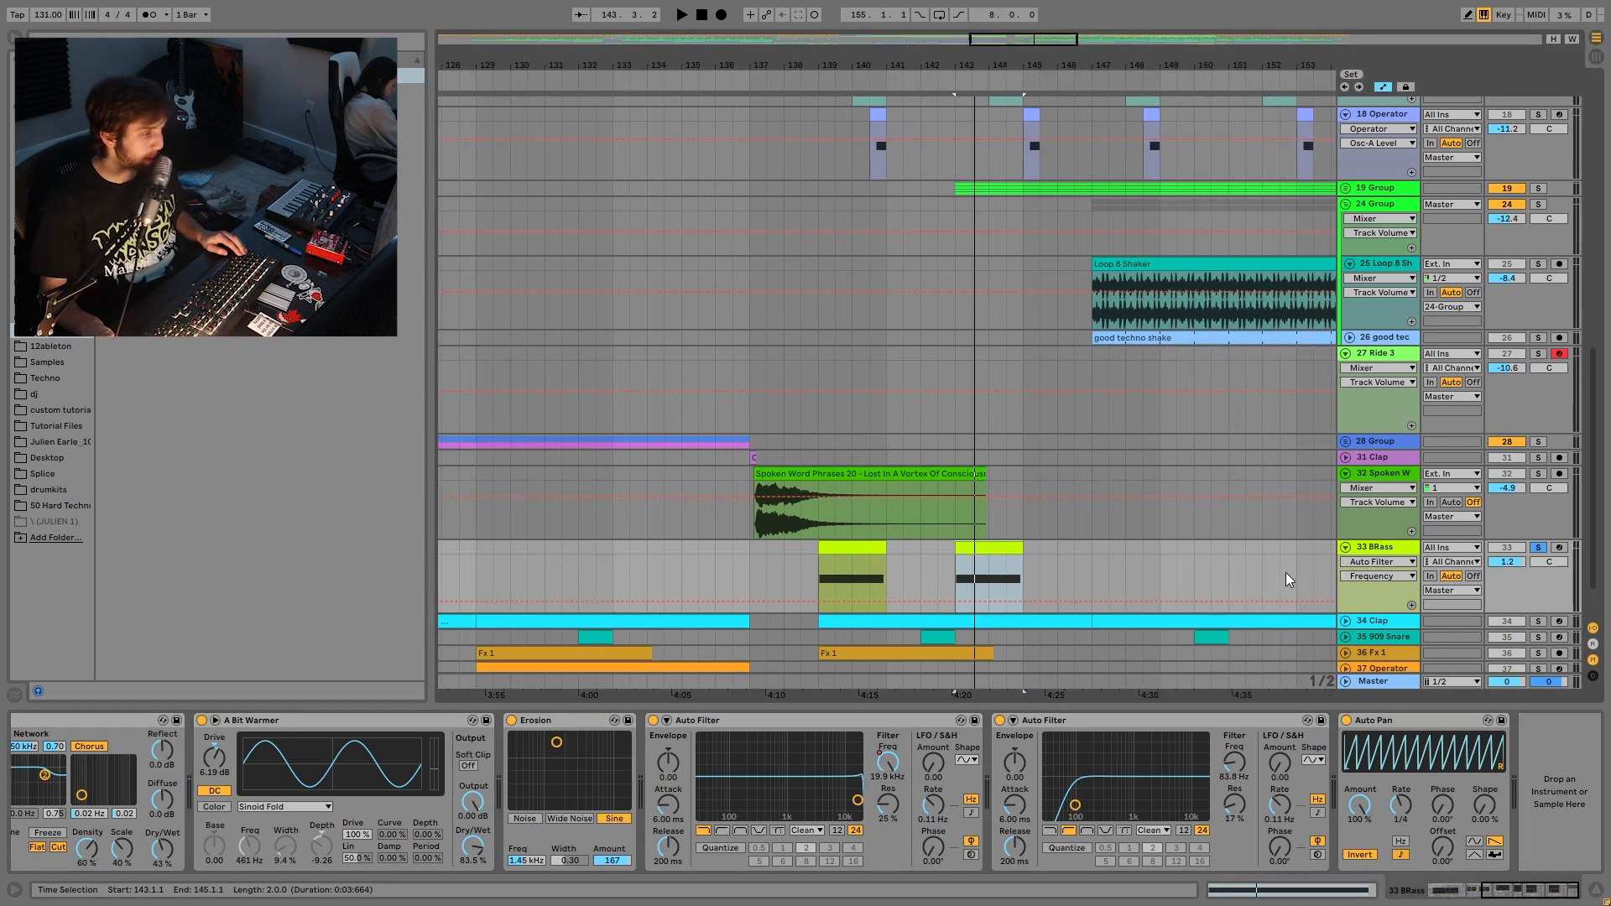
scroll(1478, 559, down, 2)
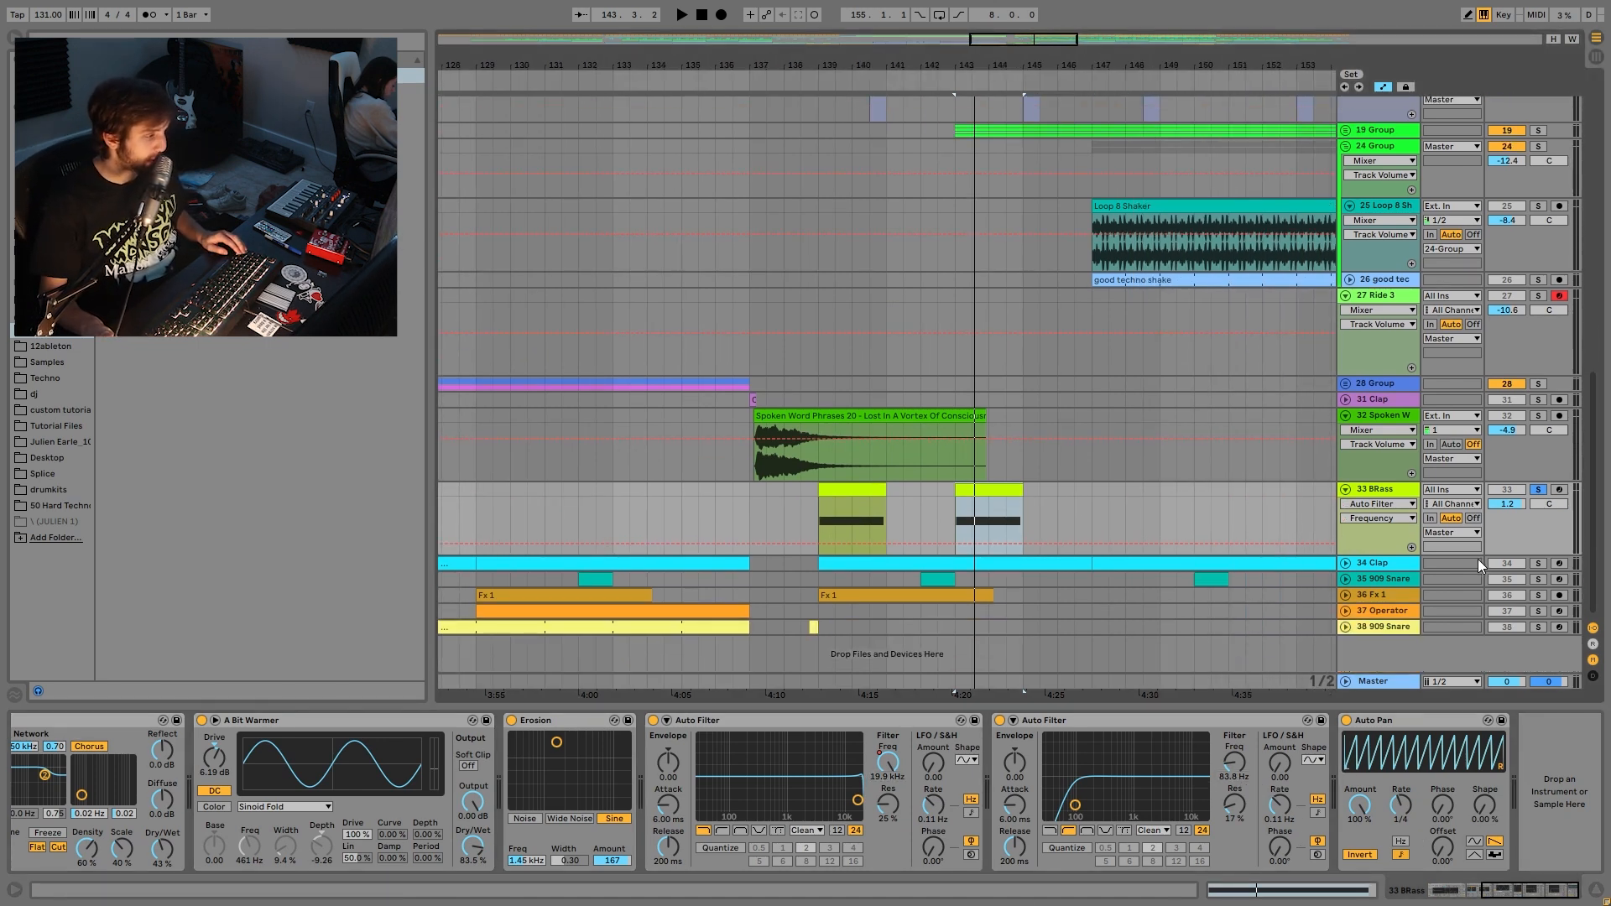
click(1348, 562)
- Solo the Clap track and play it from bar 146
click(1540, 563)
click(1067, 621)
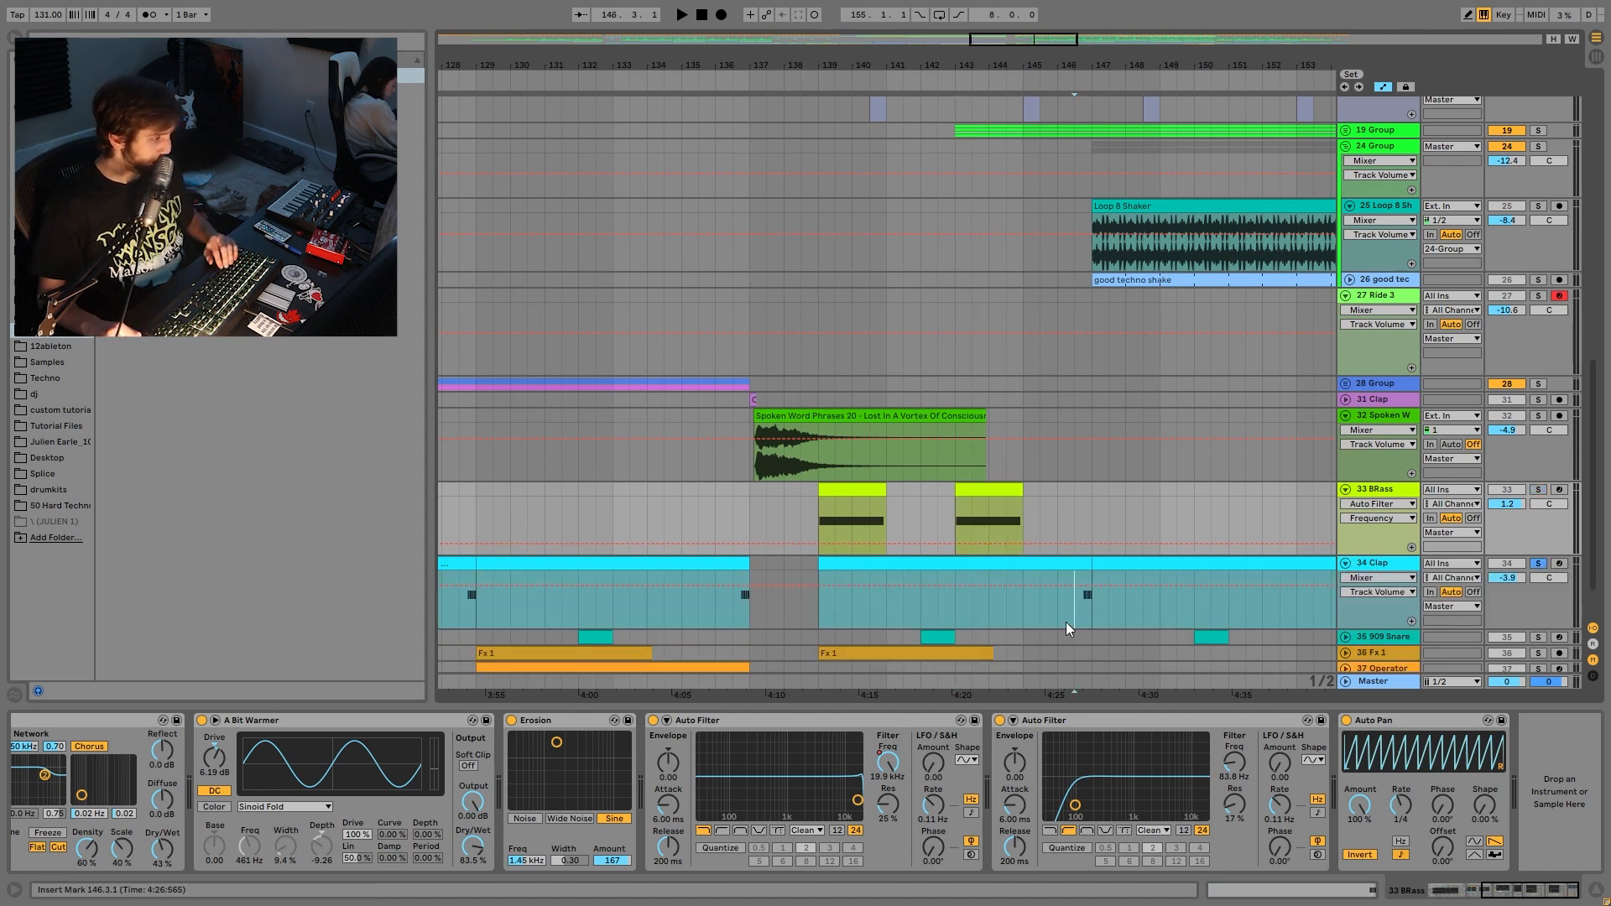
key(space)
scroll(1160, 574, down, 2)
- Solo and unfold the 909 Snare, then play it together with the Clap around bar 151
click(1539, 583)
click(1346, 579)
click(1211, 579)
ctrl+click(1539, 506)
drag(1239, 65, 1227, 17)
key(space)
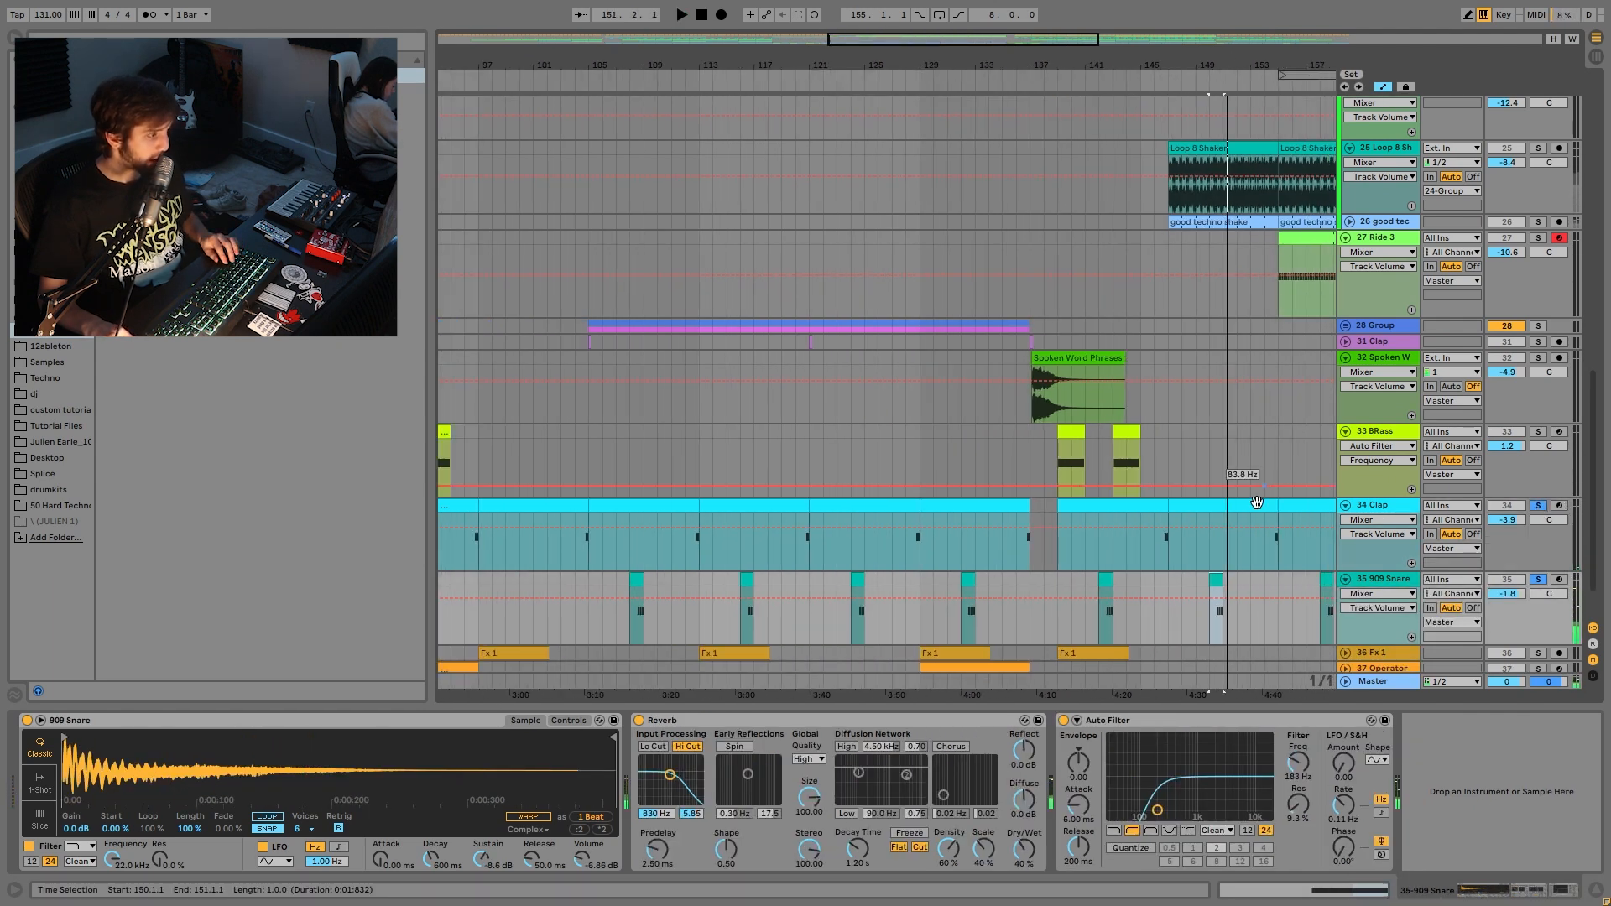
click(1269, 558)
key(space)
- Solo the Fx 1 track and select its clip at bar 139
scroll(1407, 596, down, 2)
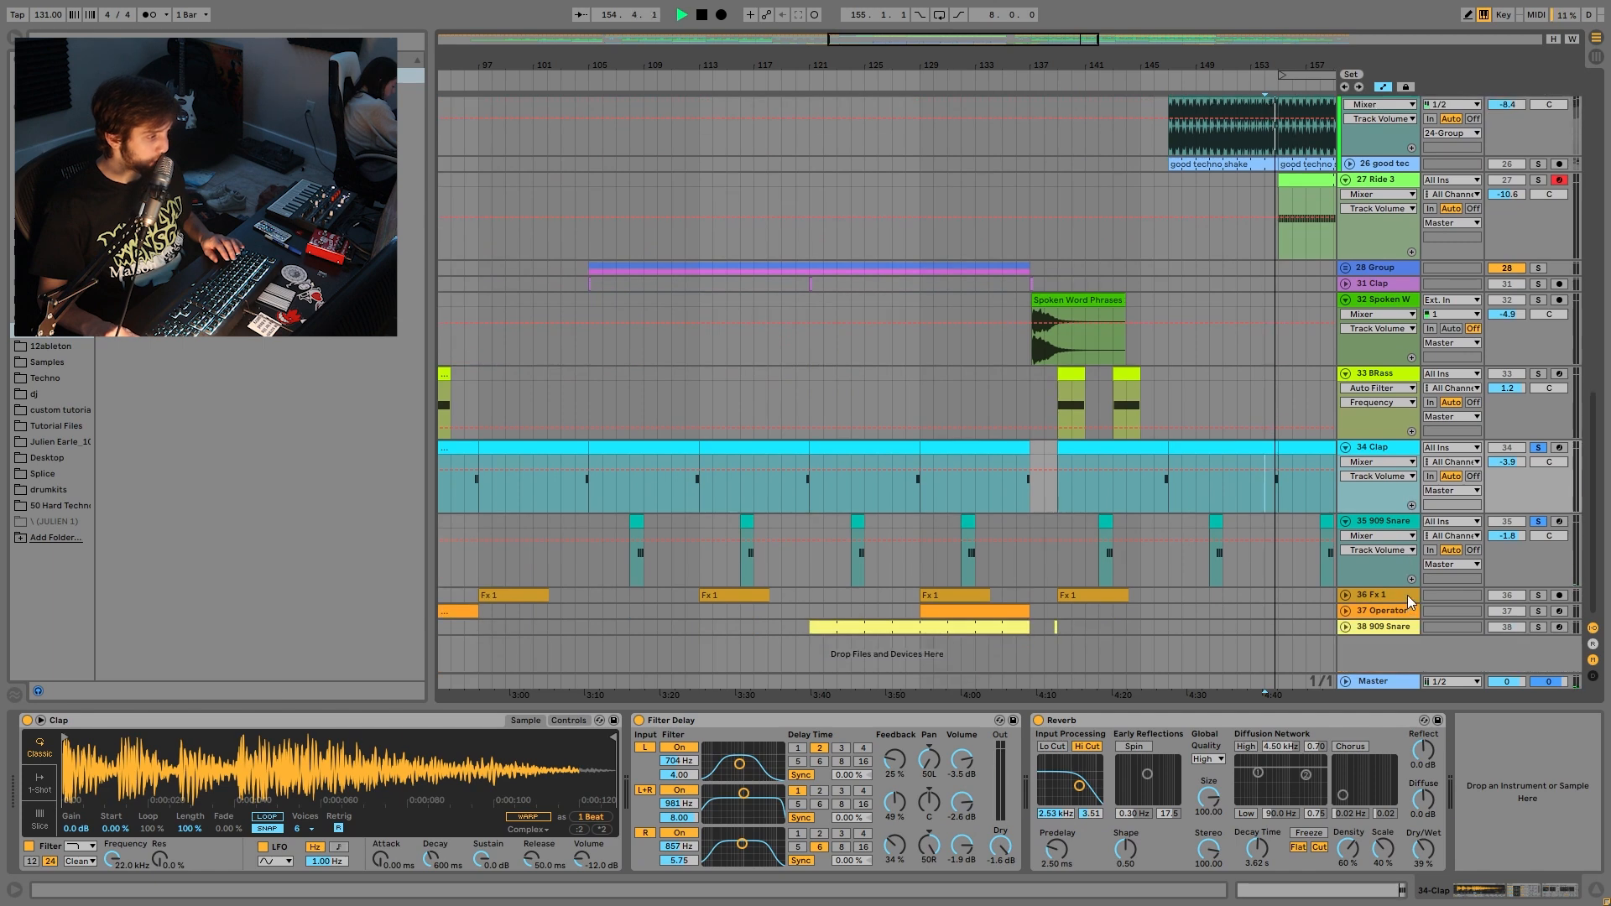
click(1538, 595)
click(1082, 595)
key(space)
key(space)
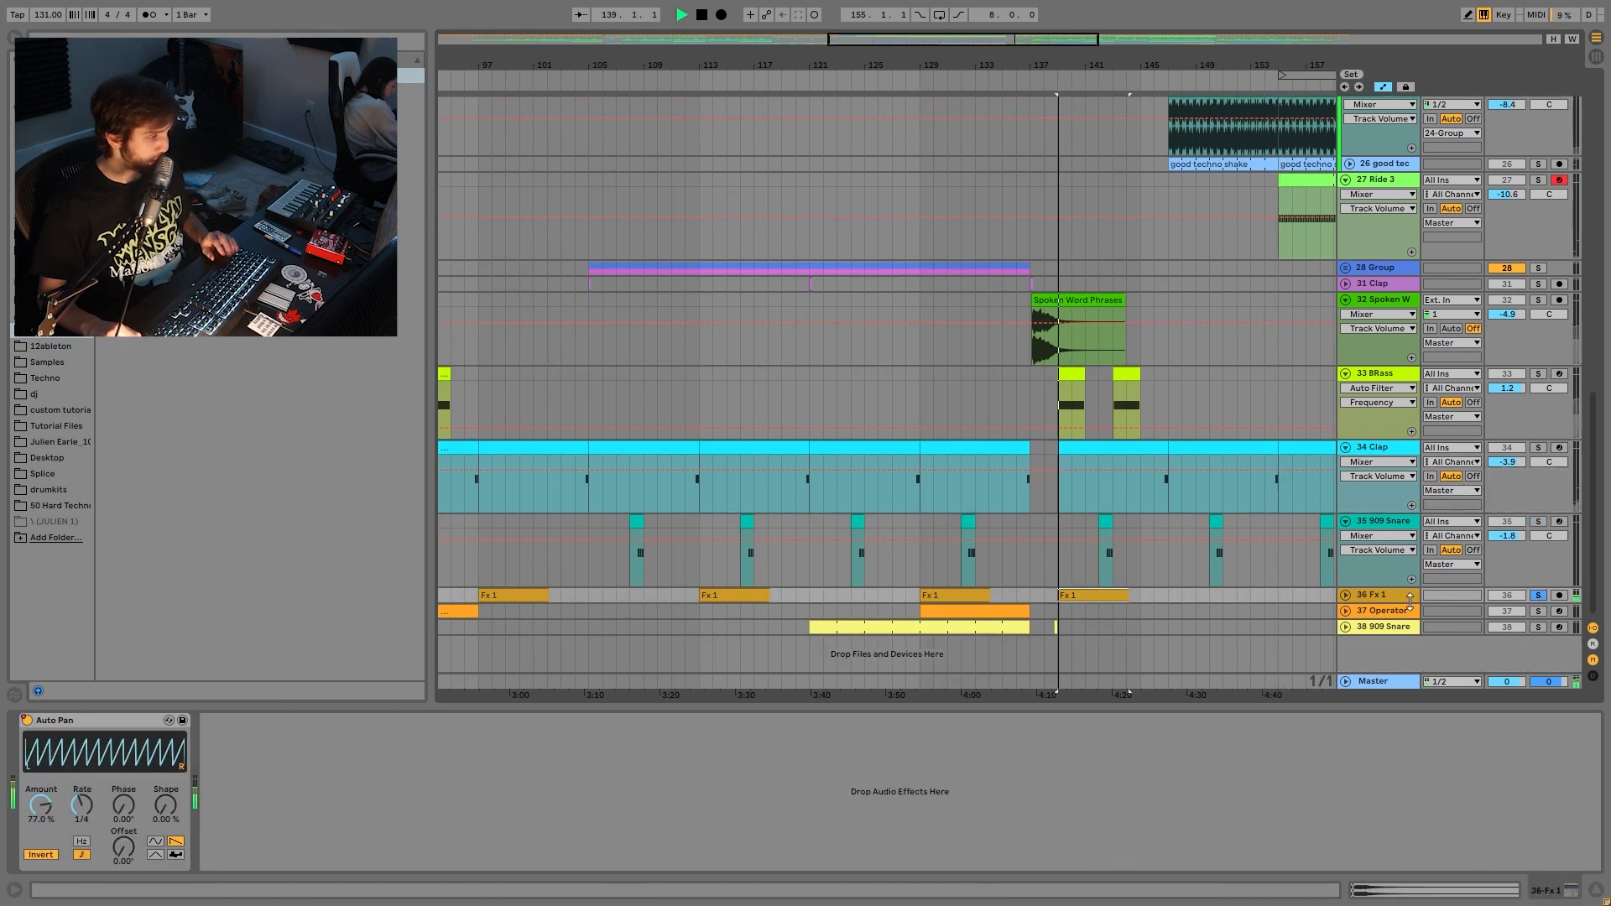
- Unfold and solo Operator, play from bar 135, and show its Filter Freq automation
click(1345, 610)
click(1538, 611)
scroll(1063, 619, down, 2)
key(space)
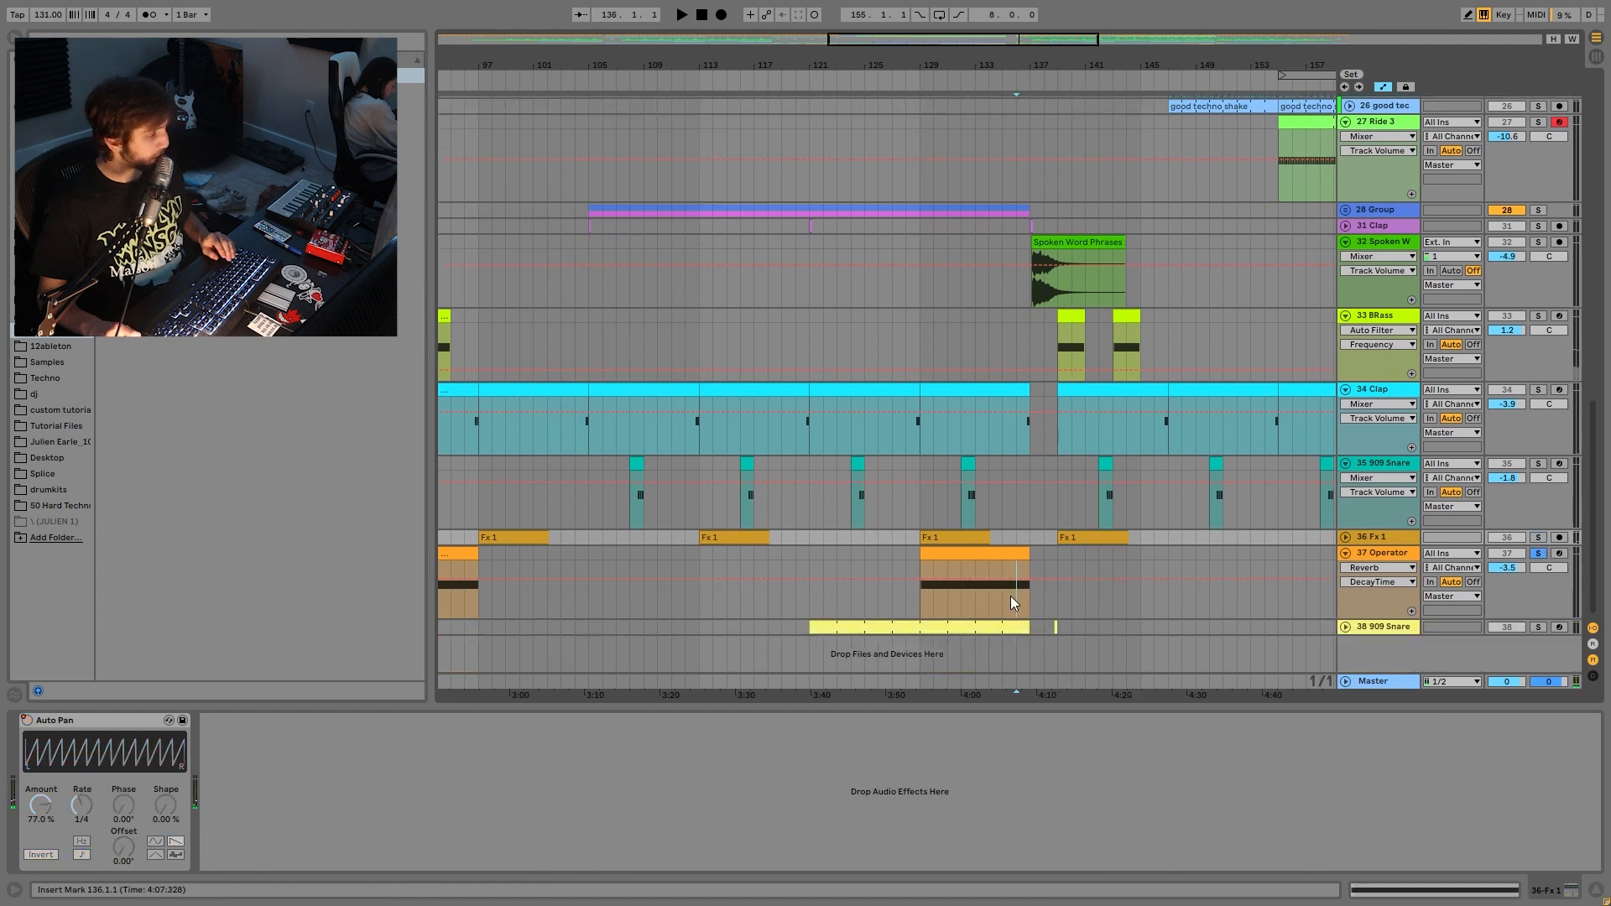
click(1004, 603)
key(space)
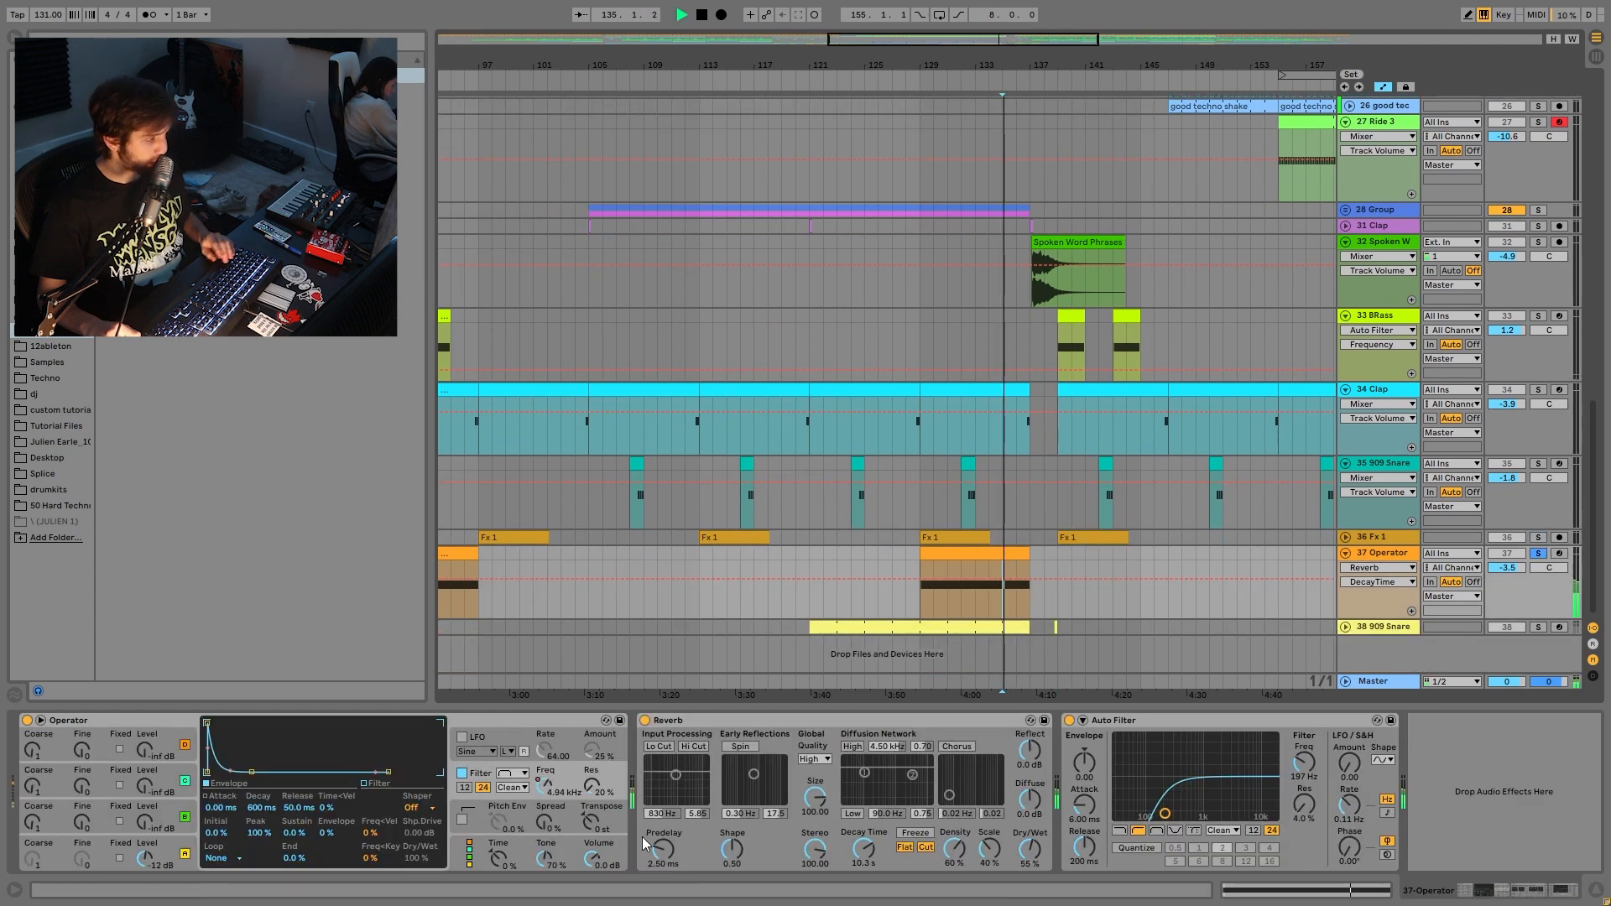
click(546, 782)
key(space)
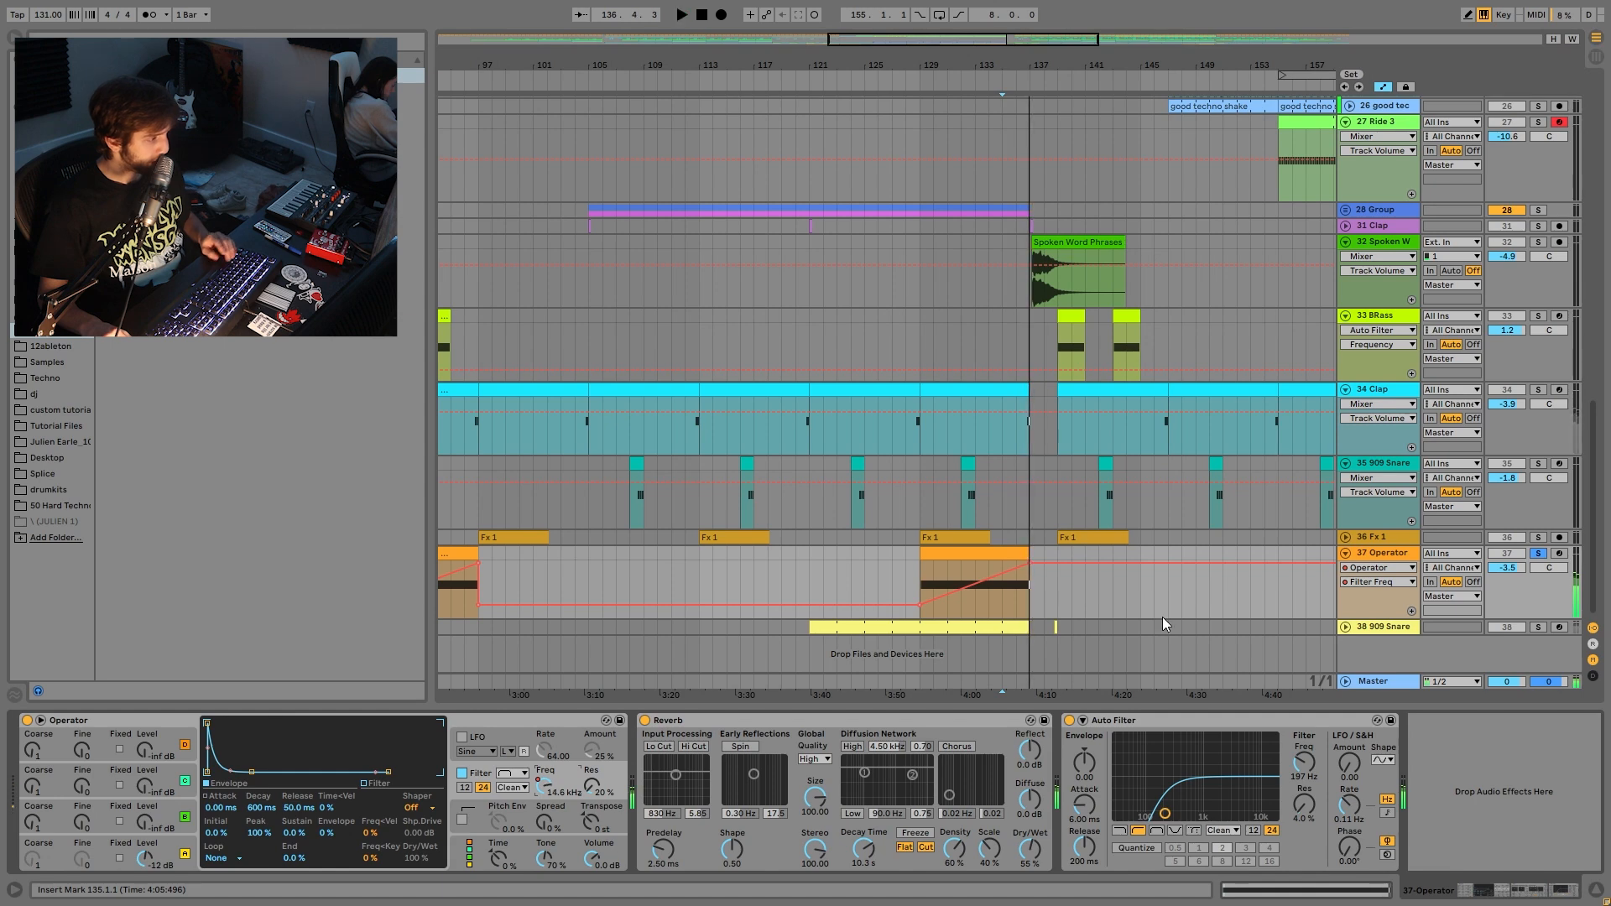
- Solo and unfold the second 909 Snare track and play from bar 135
click(1538, 629)
click(1346, 626)
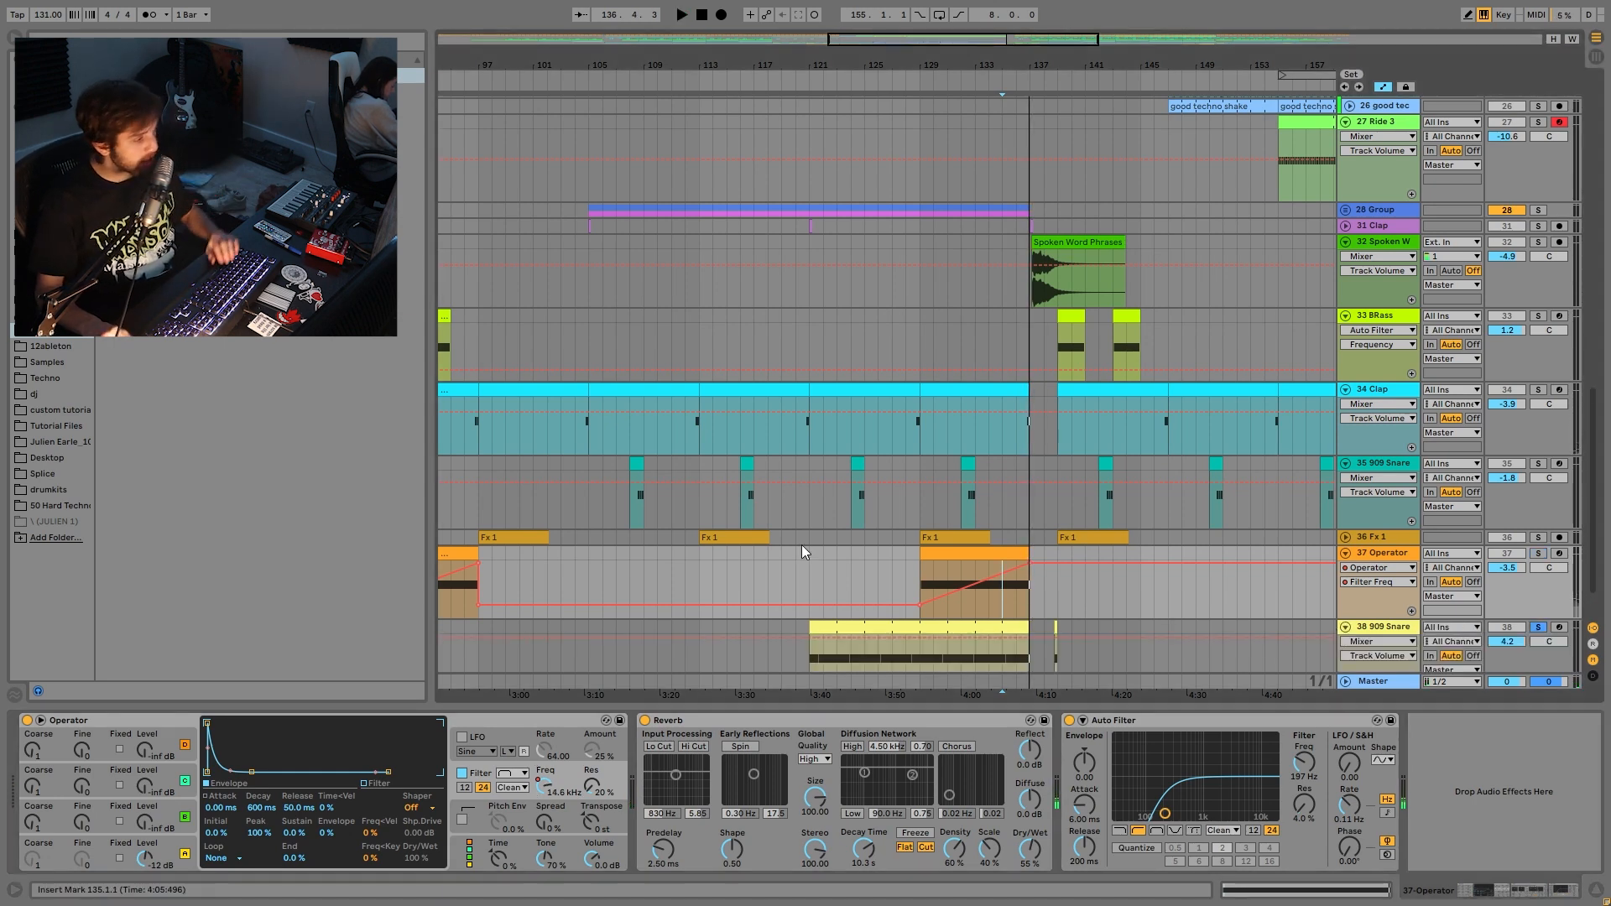
scroll(739, 605, down, 2)
key(space)
- Take the second 909 Snare off solo and audition the full mix near its clip at bar 183
drag(1043, 66, 911, 73)
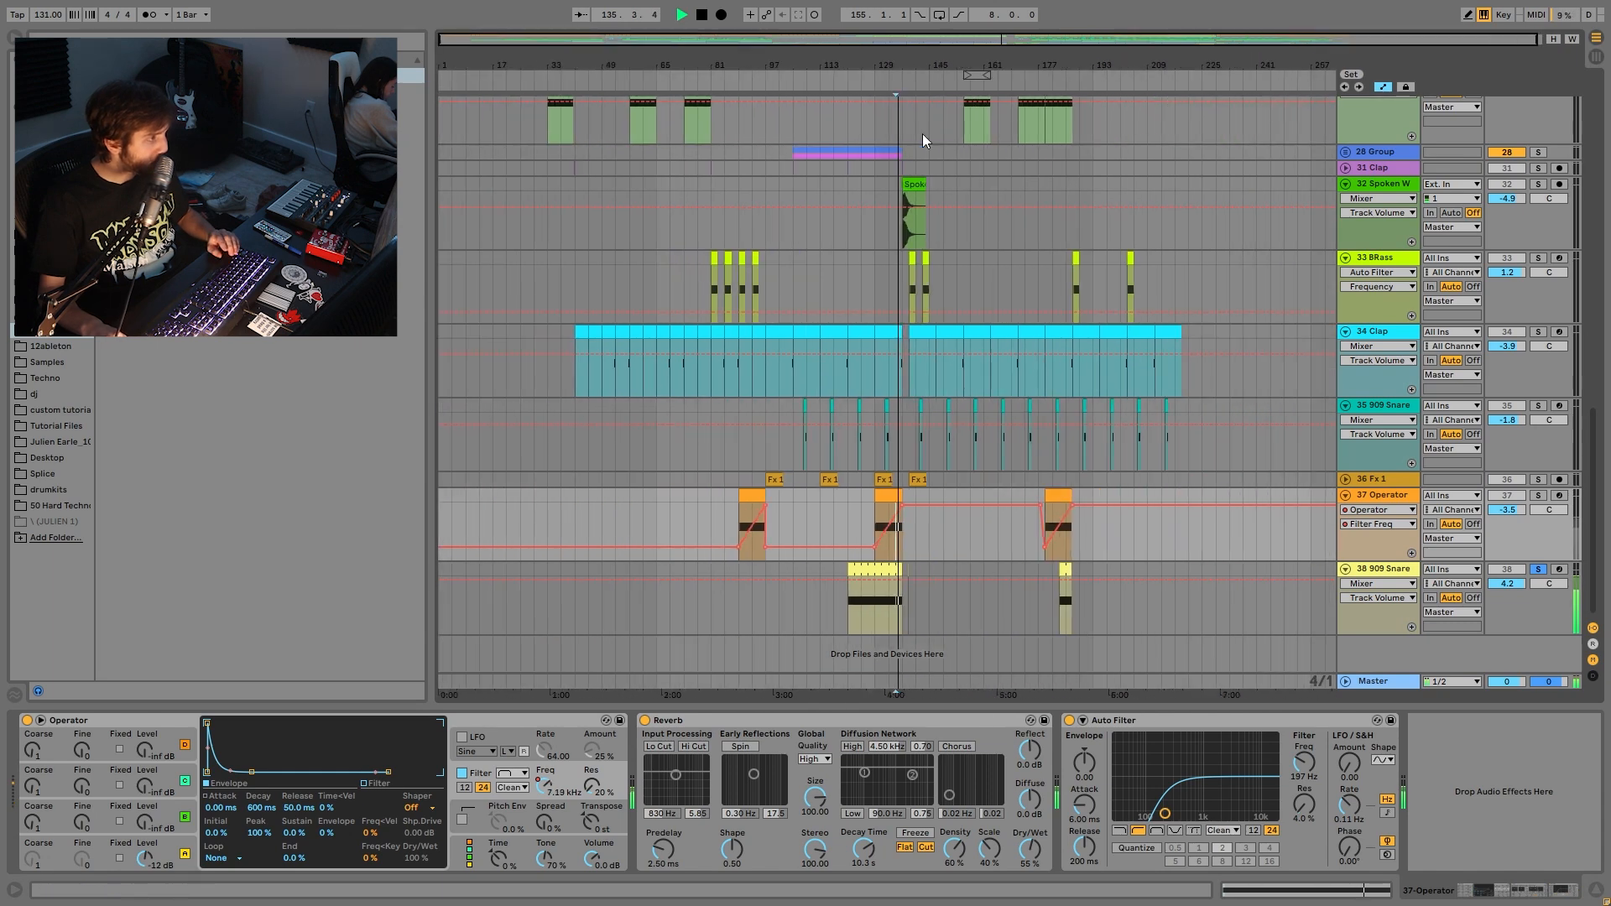
click(866, 608)
click(1541, 571)
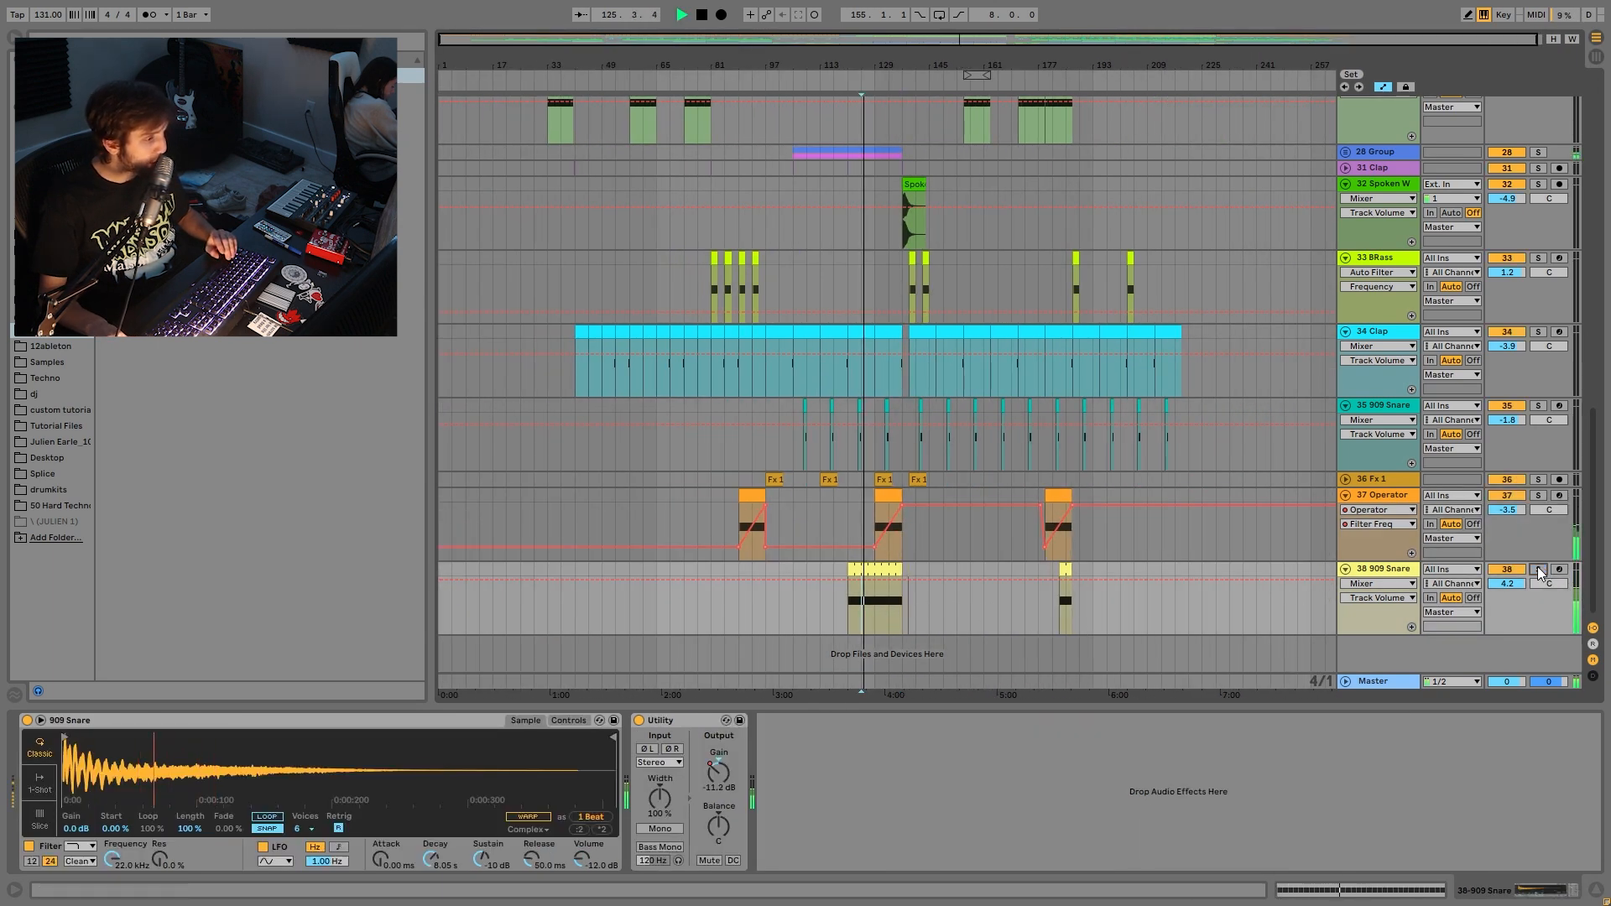
click(888, 612)
click(1063, 570)
key(space)
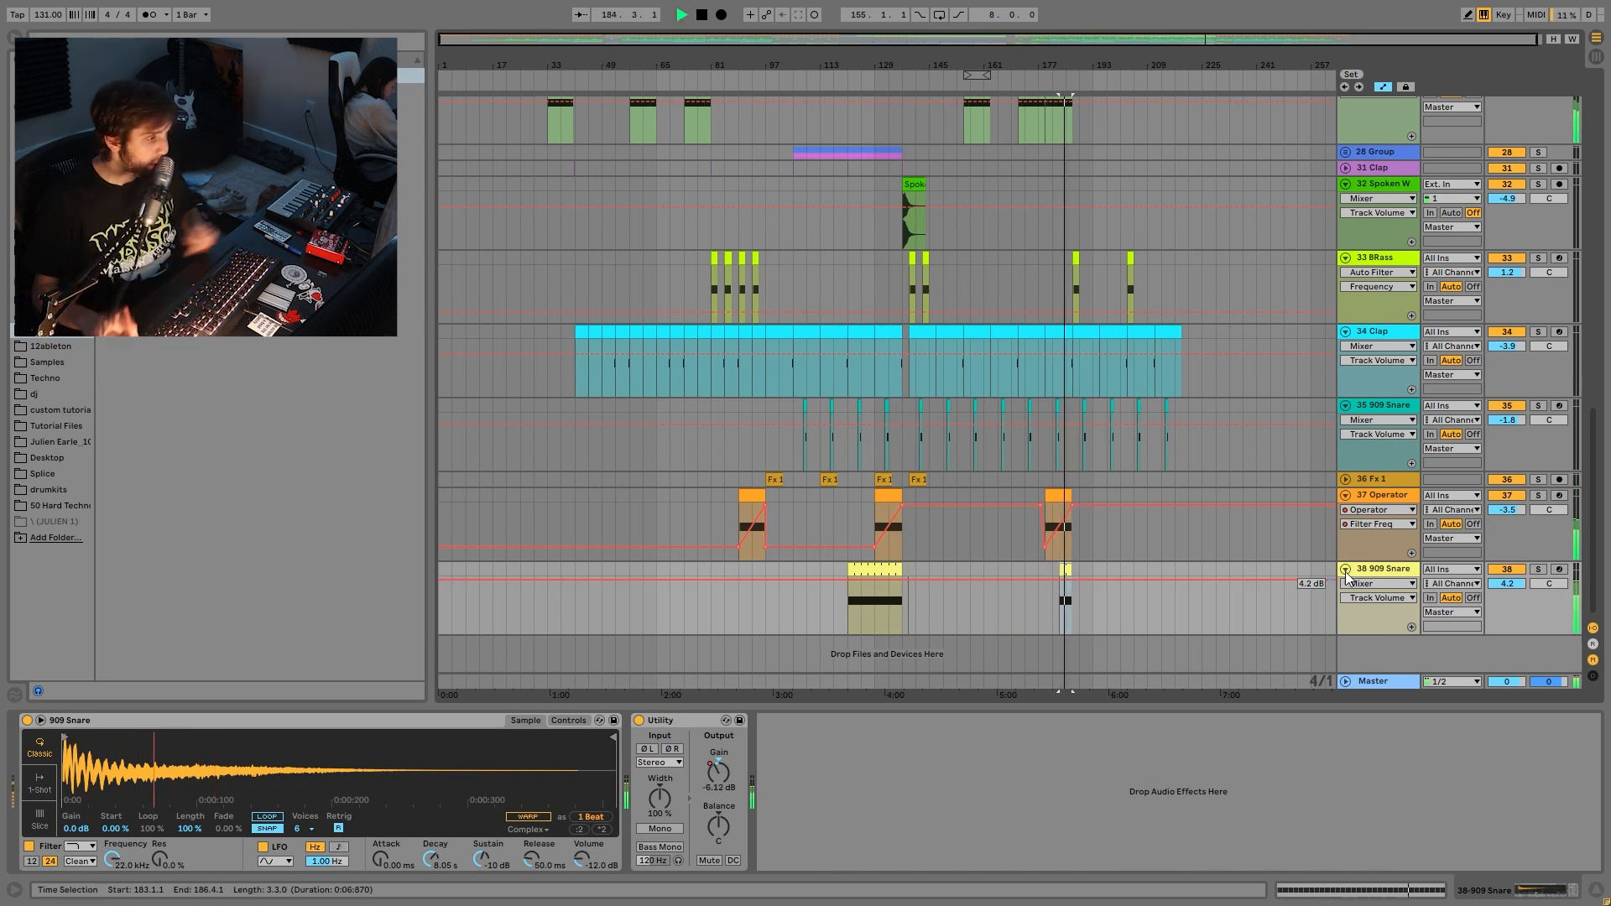
click(1374, 572)
click(1374, 571)
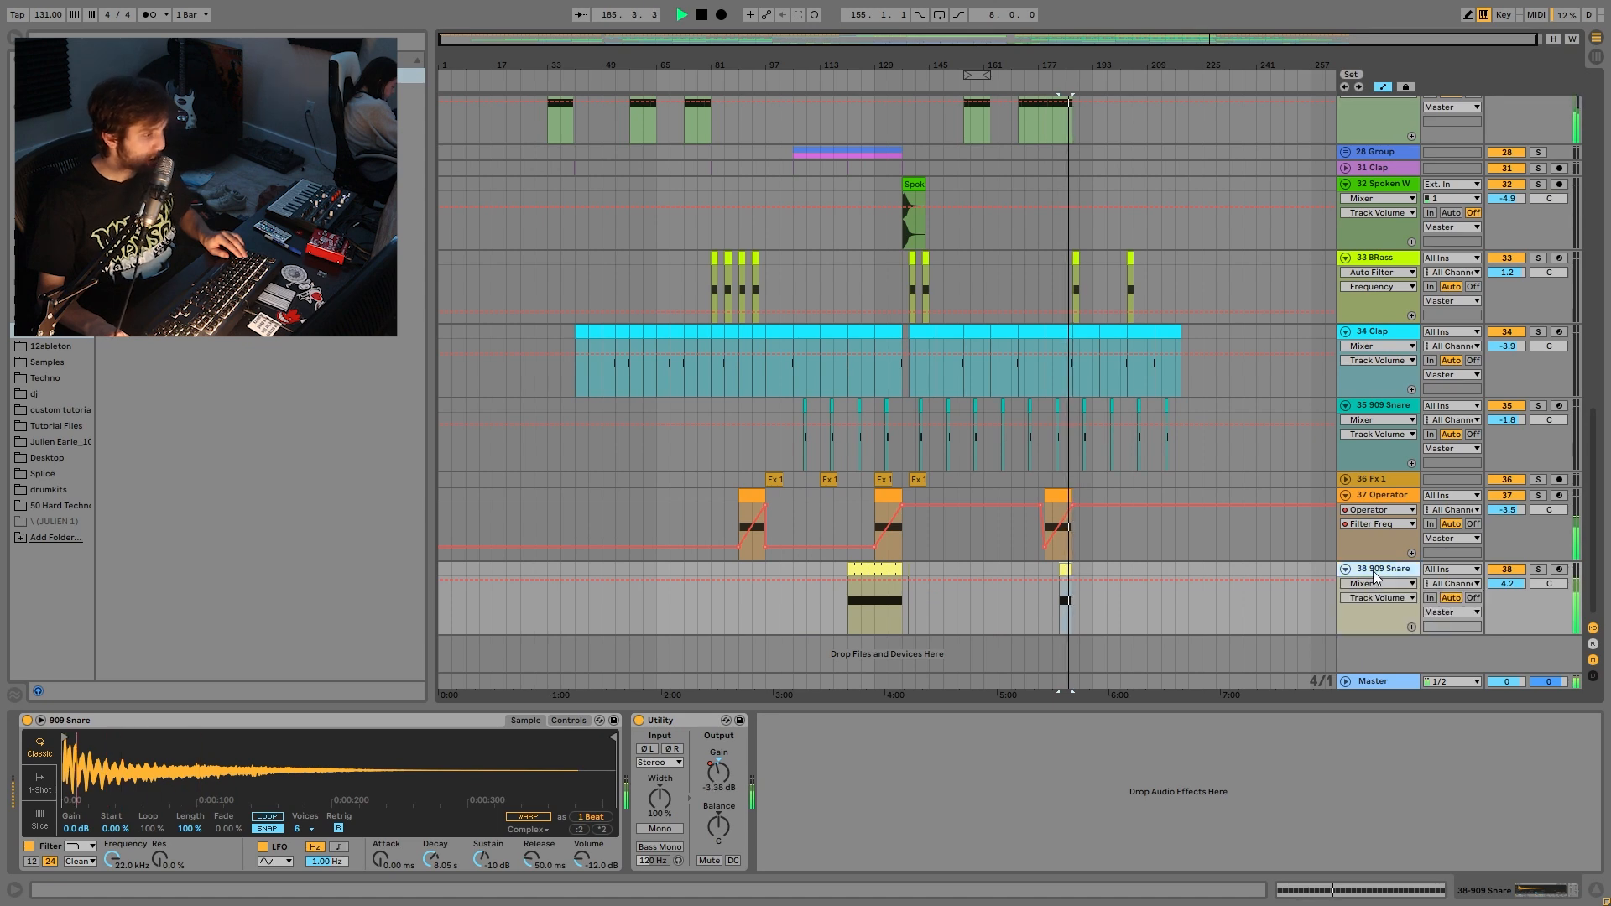
- Select all tracks, fold them into compact rows, and select 1 Group to show its Auto Filters
key(ctrl+a)
key(u)
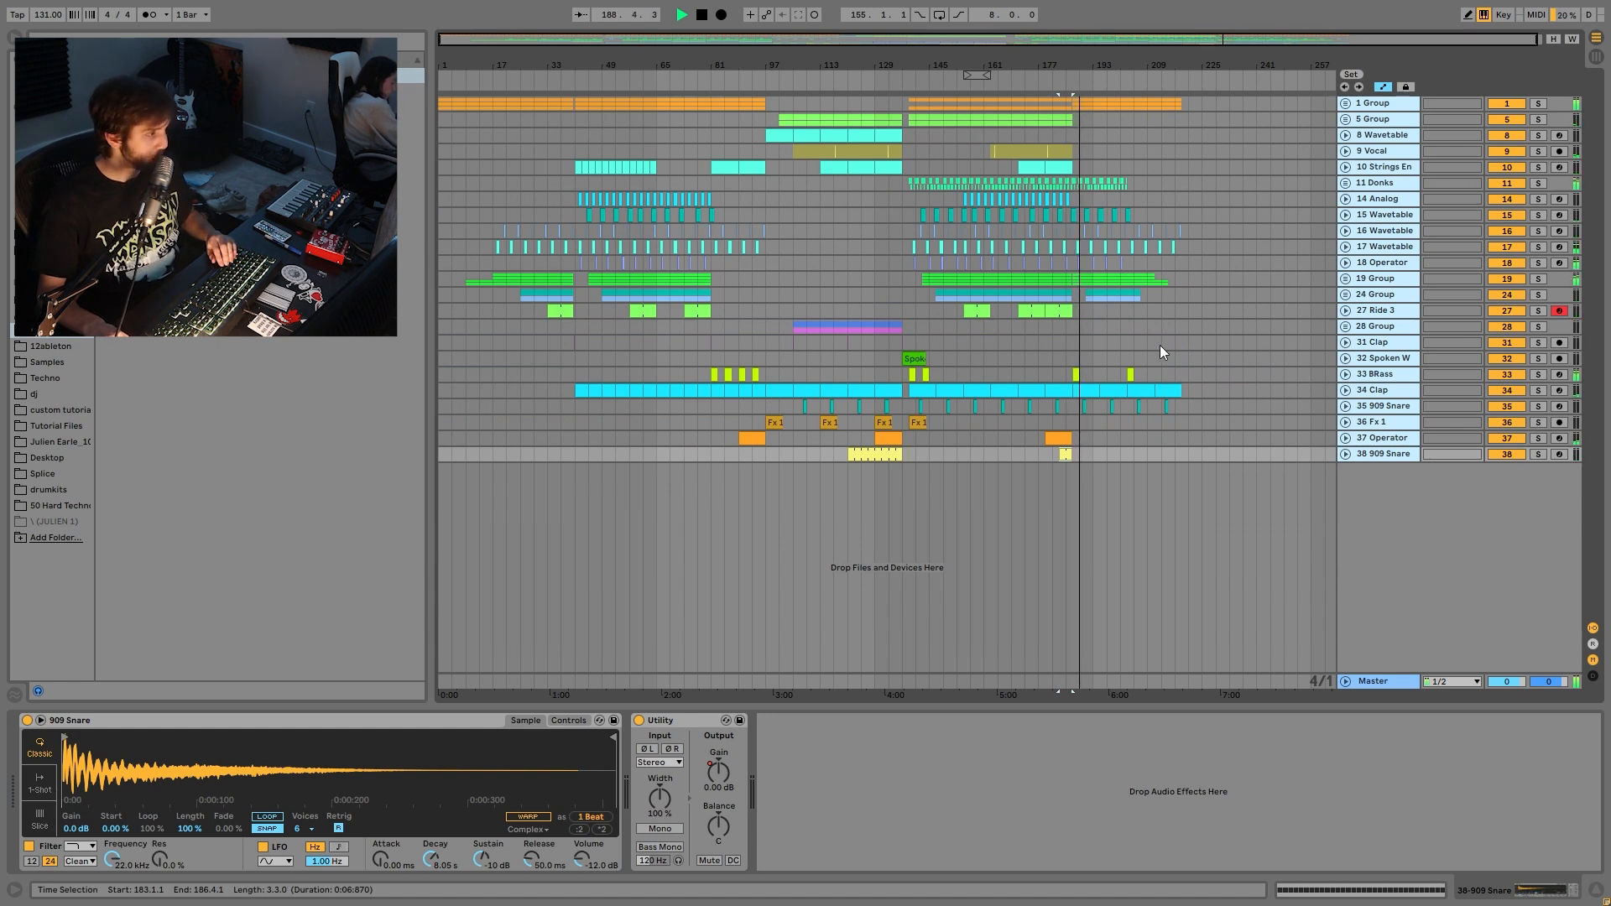
click(1071, 104)
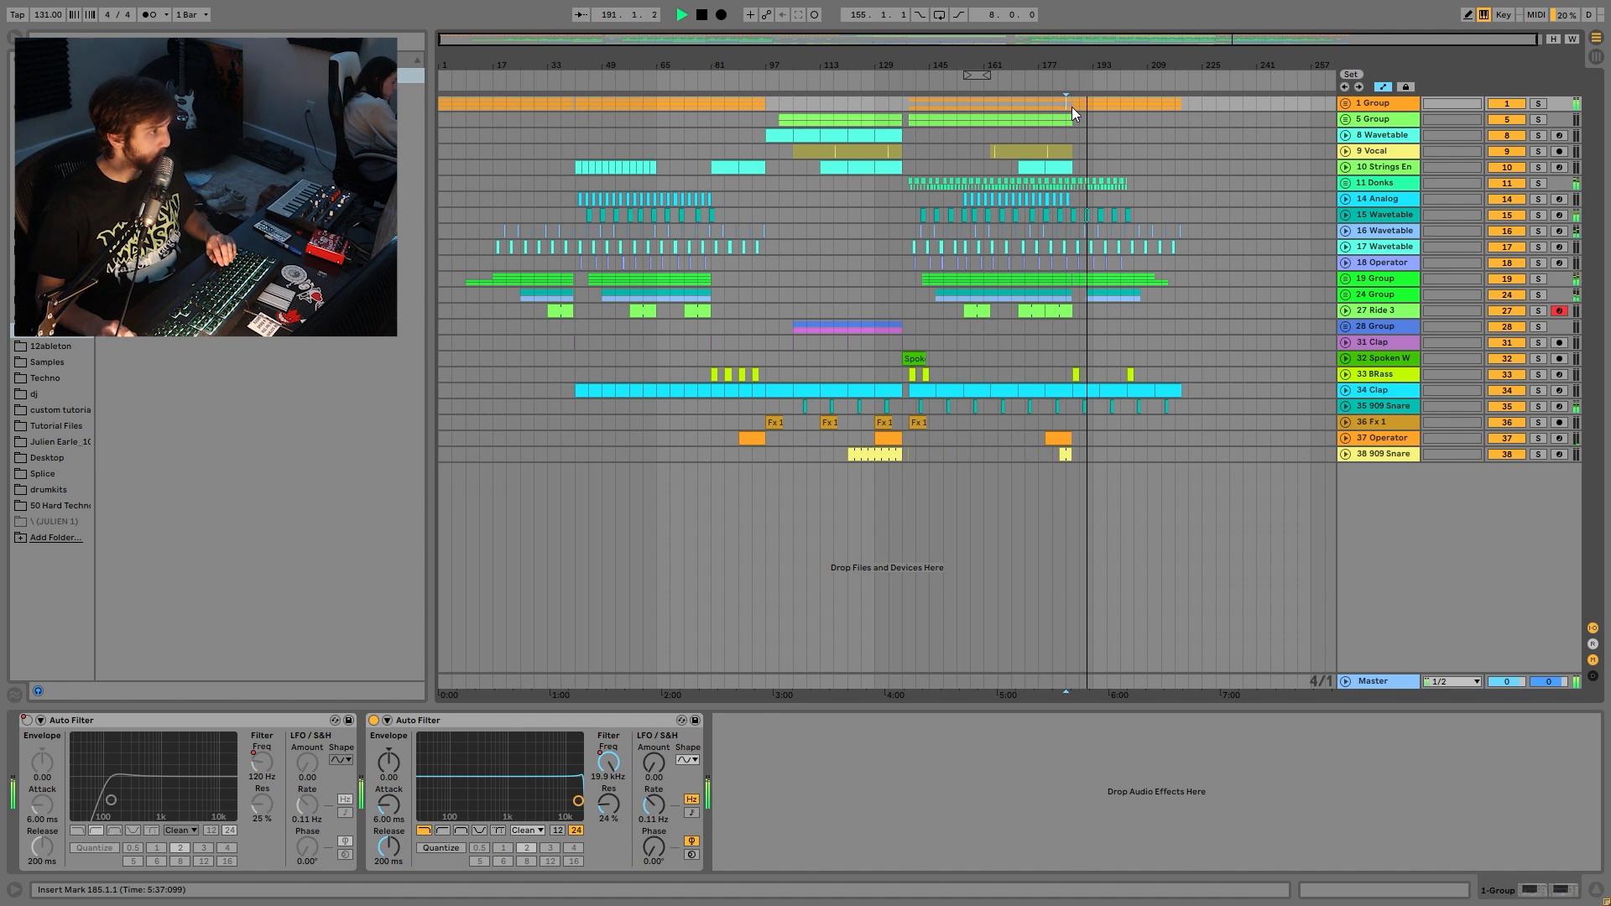